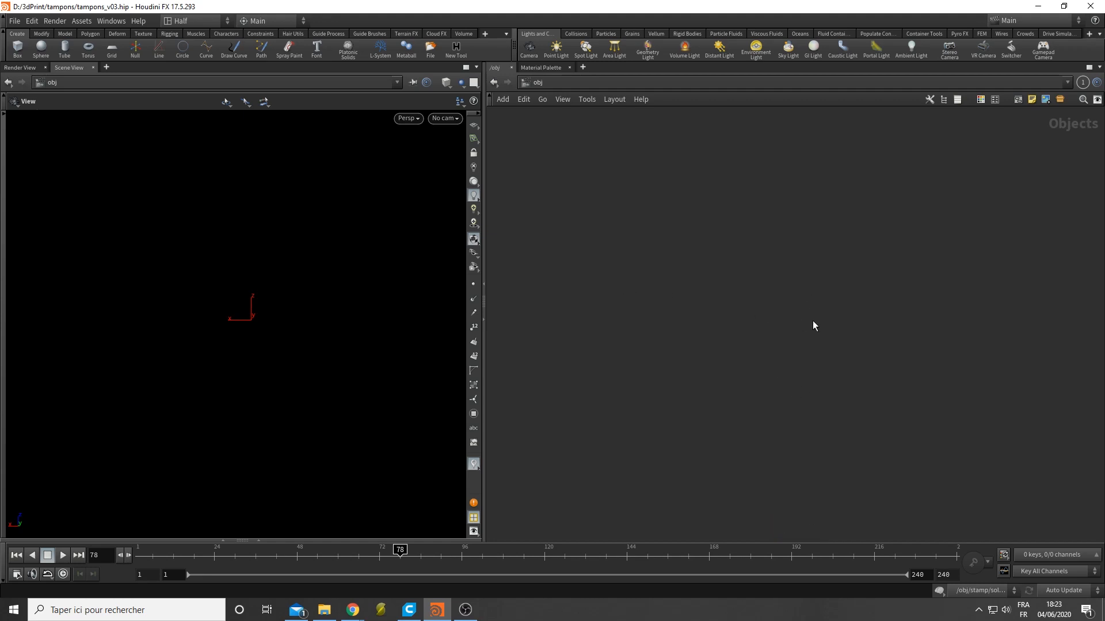
Step: Create a Geometry object in the obj network and enter its geometry network
{"action": "key", "text": "Tab"}
{"action": "type", "text": "geo"}
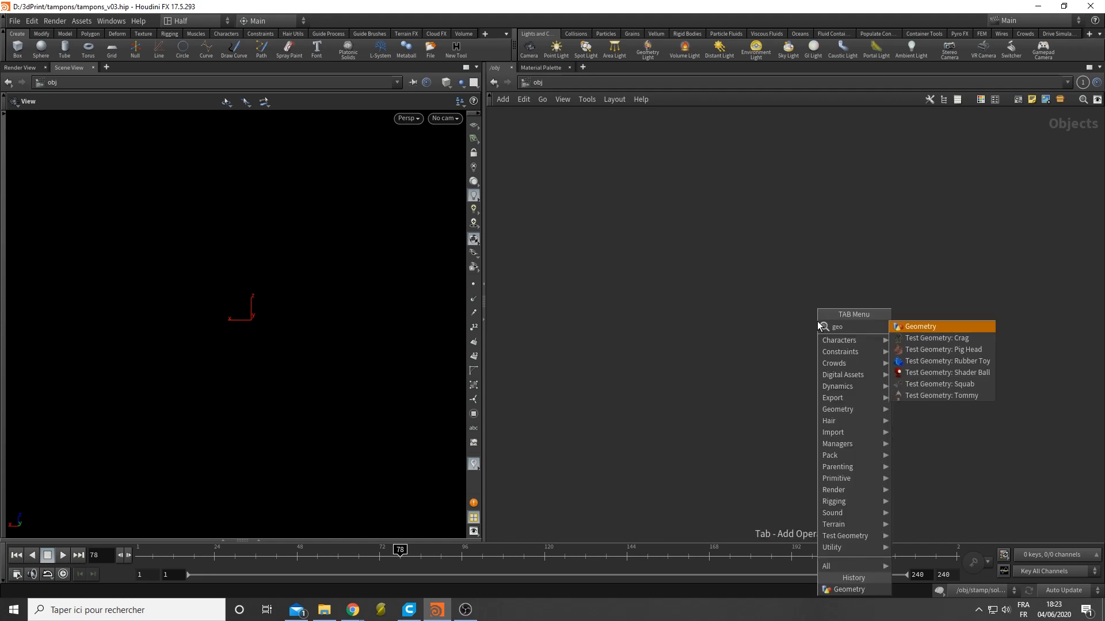
{"action": "key", "text": "Return"}
{"action": "left_click", "coordinate": [706, 288]}
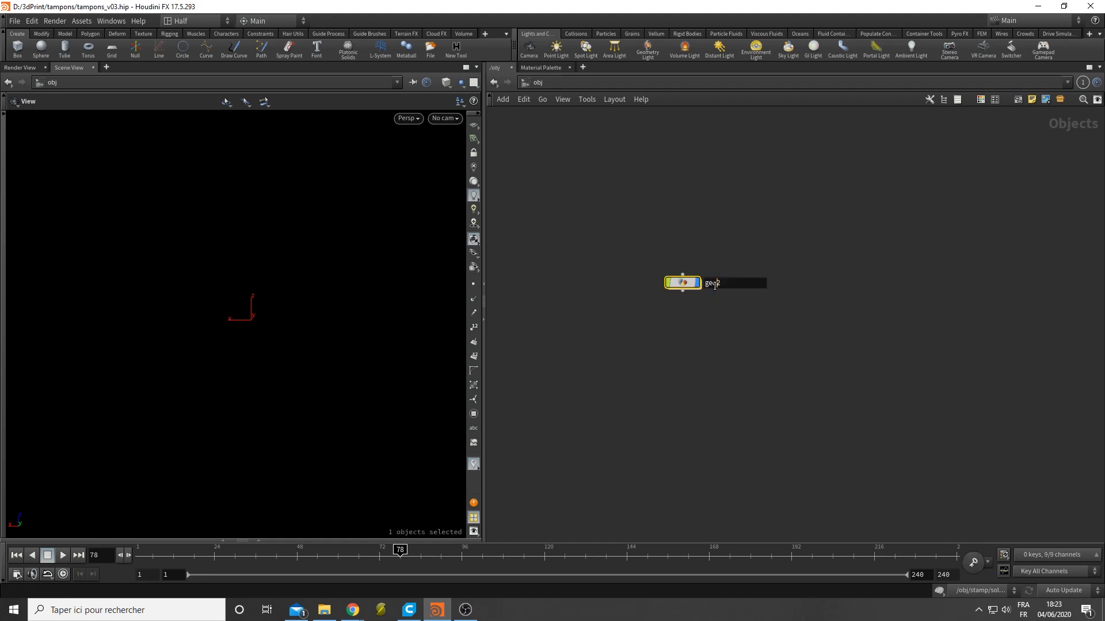
{"action": "double_click", "coordinate": [681, 289]}
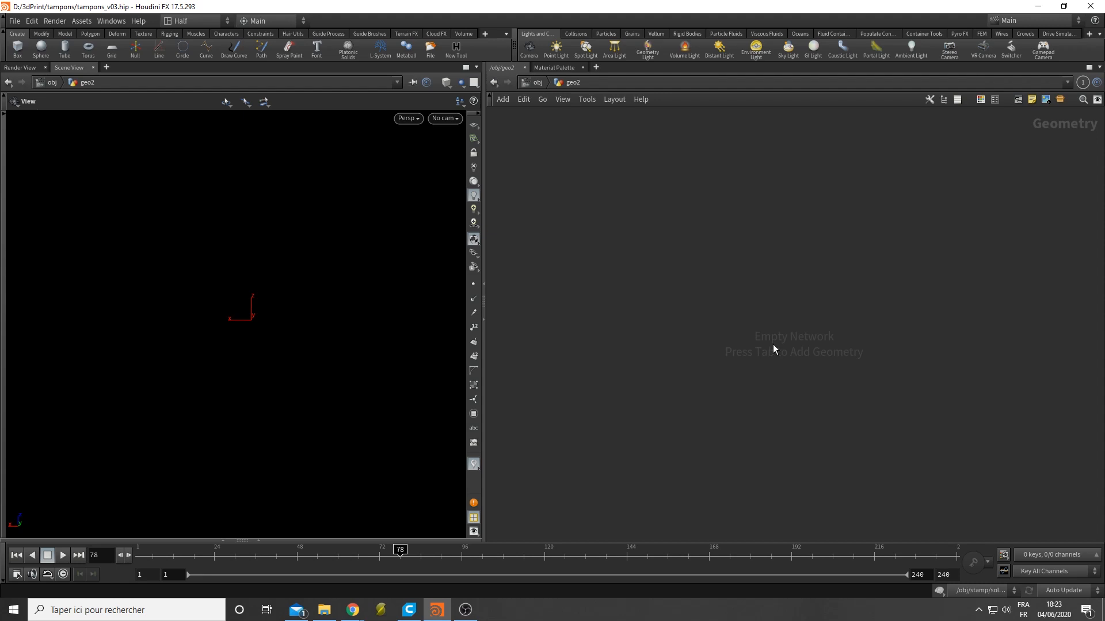
Step: Add a Sphere node to the empty geometry network and set its primitive type to Polygon
{"action": "key", "text": "Tab"}
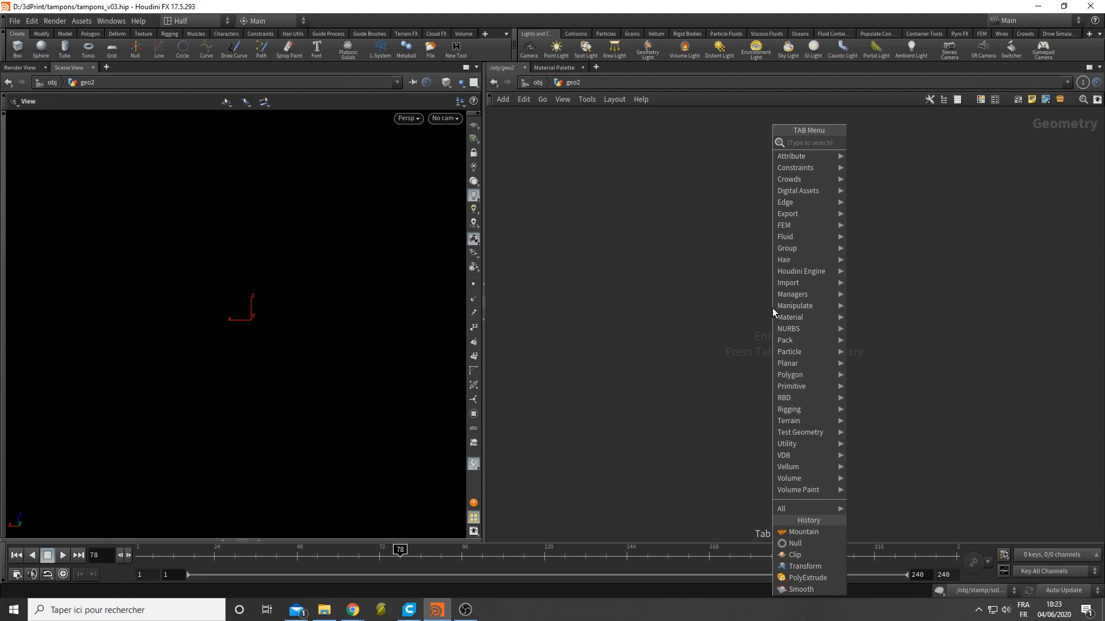
{"action": "type", "text": "sphe"}
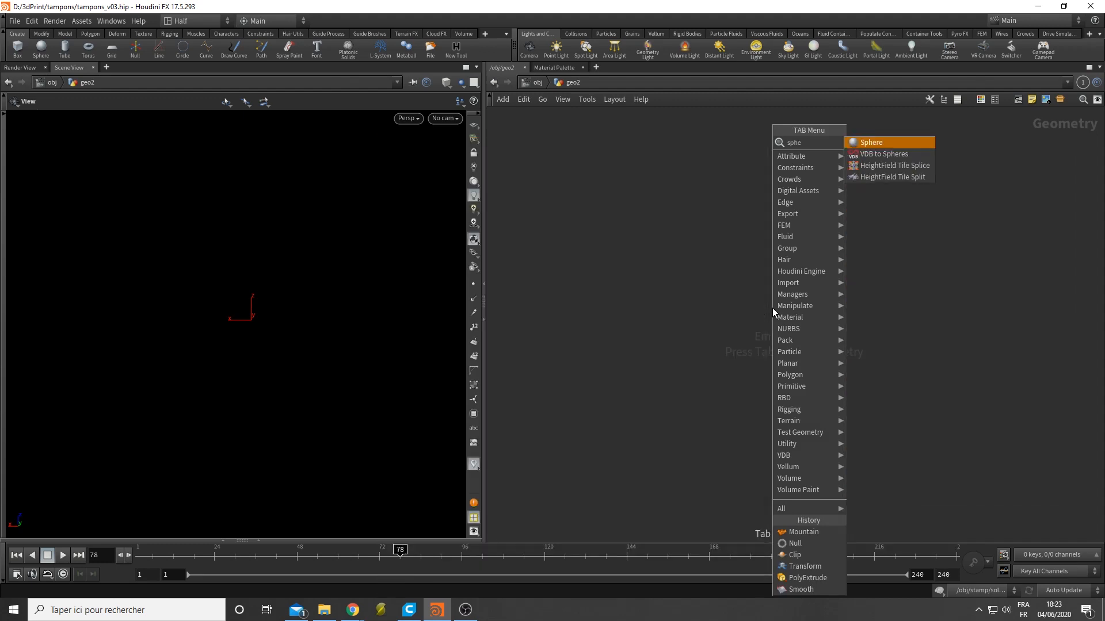
{"action": "key", "text": "Return"}
{"action": "left_click", "coordinate": [742, 260]}
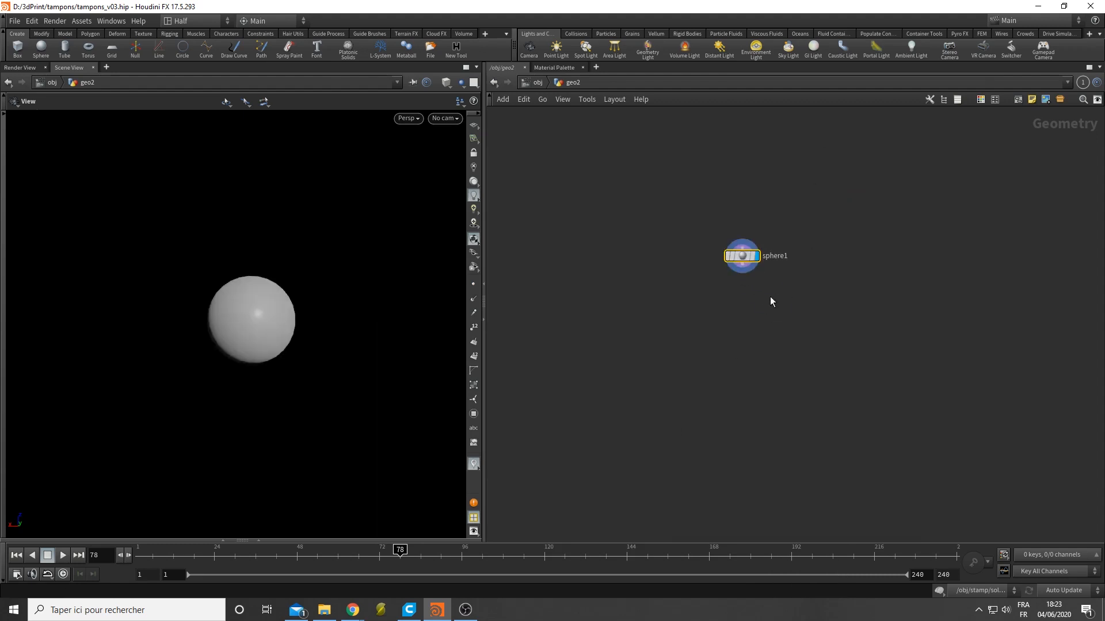
{"action": "key", "text": "p"}
{"action": "left_click", "coordinate": [975, 131]}
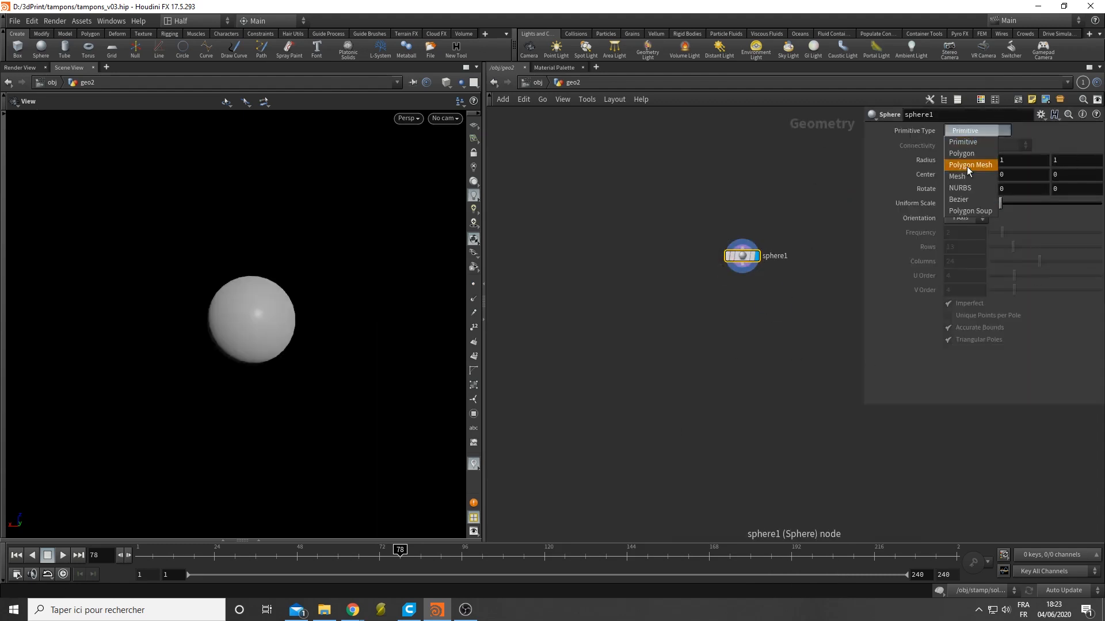
{"action": "left_click", "coordinate": [967, 143]}
Step: Set the sphere's frequency to 20, checking its mesh in wireframe before returning to shaded display
{"action": "key", "text": "w"}
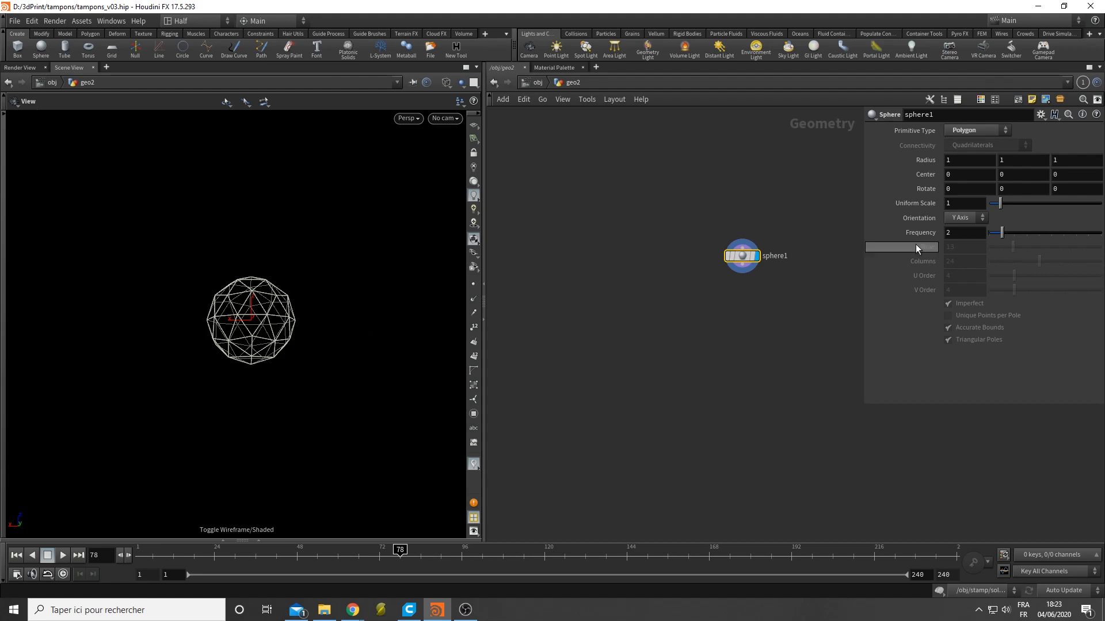
{"action": "left_click", "coordinate": [964, 236]}
{"action": "type", "text": "0"}
{"action": "key", "text": "Return"}
{"action": "key", "text": "w"}
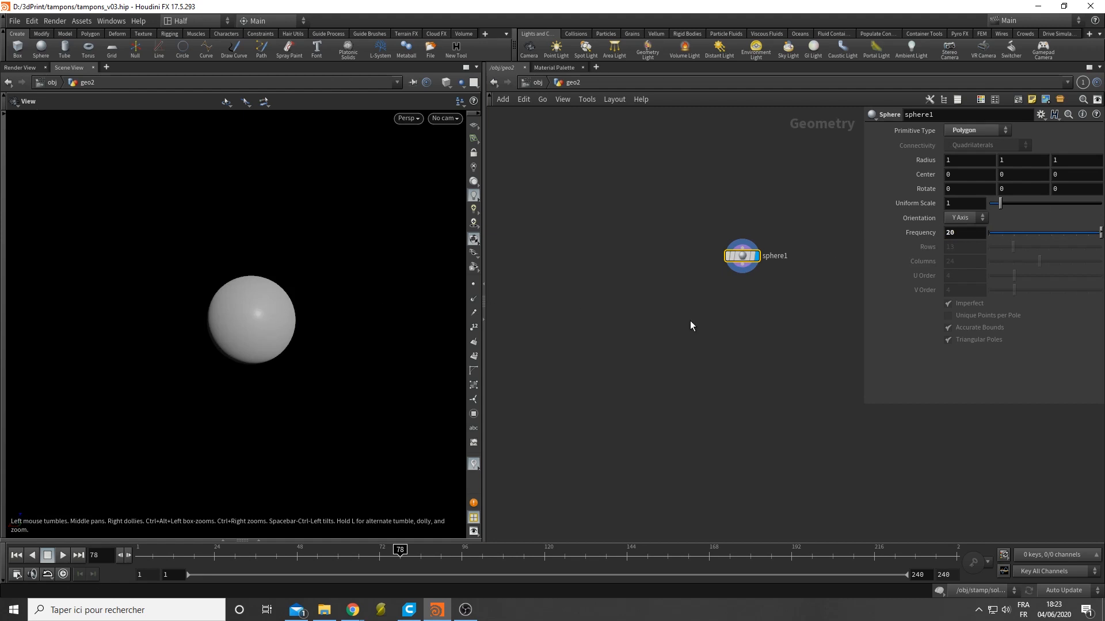
Step: Set the polygon sphere's frequency to 10
{"action": "key", "text": "h"}
{"action": "double_click", "coordinate": [965, 233]}
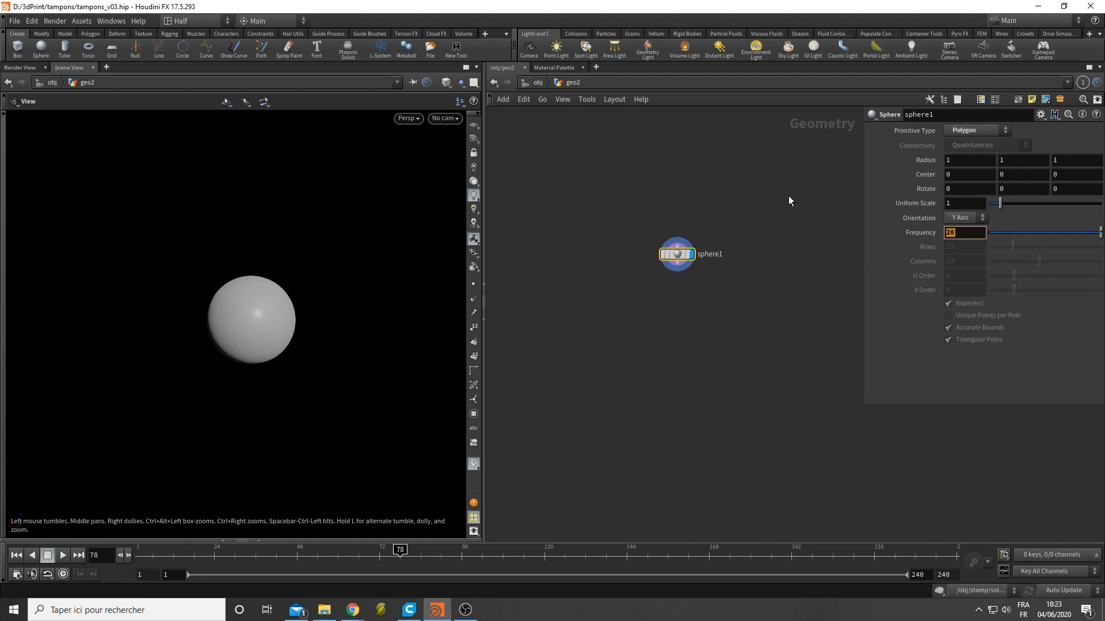
{"action": "type", "text": "10"}
{"action": "key", "text": "Return"}
{"action": "middle_click_drag", "start_coordinate": [771, 401], "coordinate": [743, 363]}
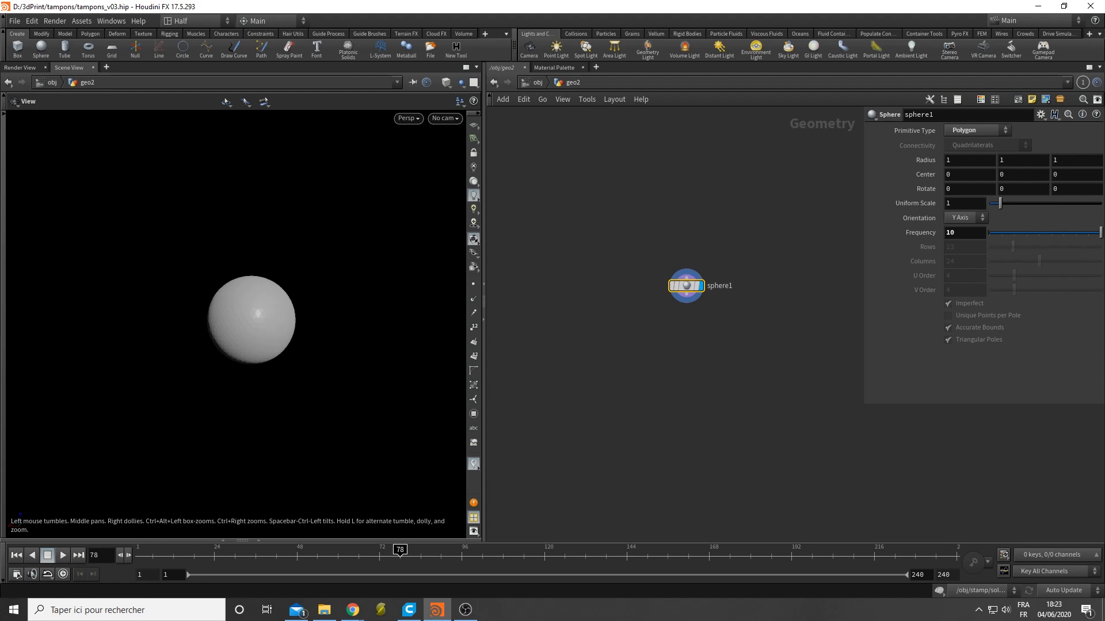
Step: Append a Normal node to the sphere and set it to add normals to Points
{"action": "scroll", "coordinate": [707, 394], "scroll_direction": "up", "scroll_amount": 2}
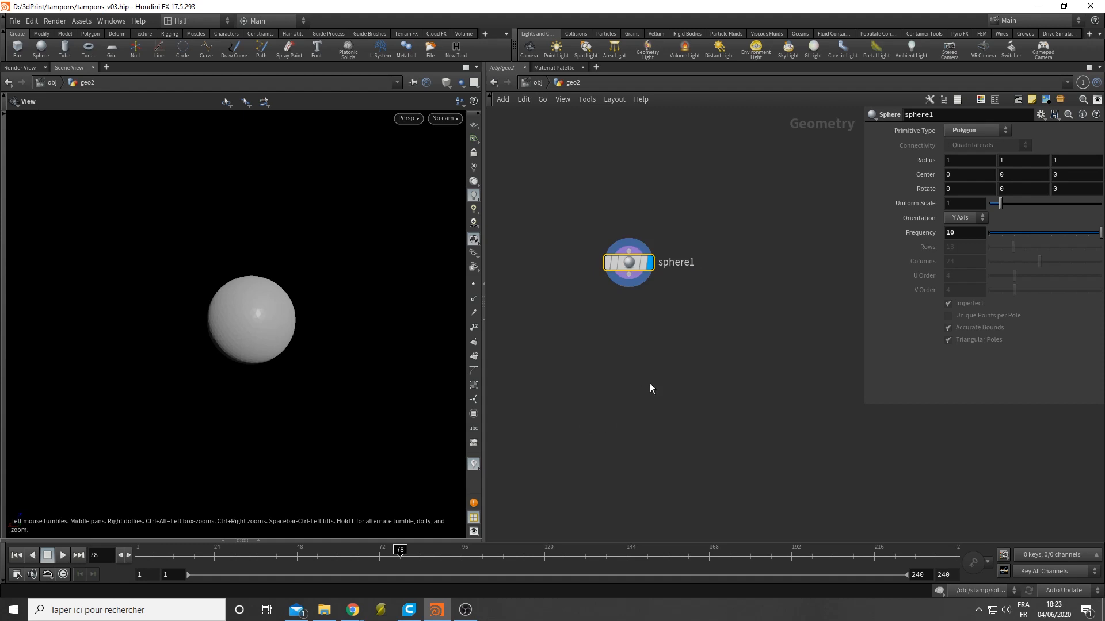
{"action": "key", "text": "Tab"}
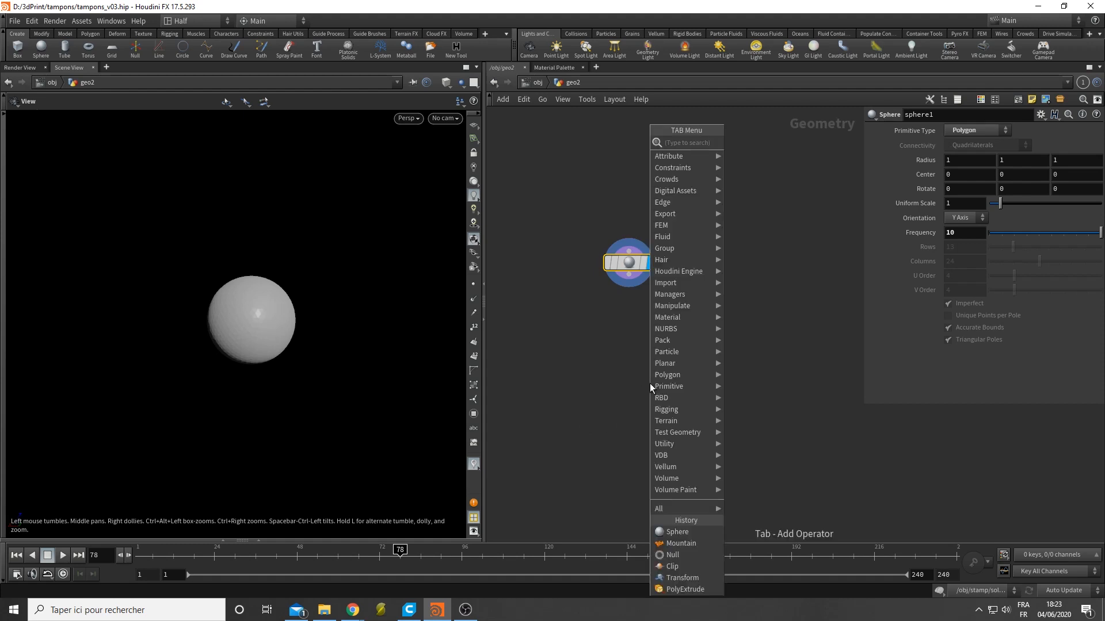
{"action": "type", "text": "normal"}
{"action": "key", "text": "Return"}
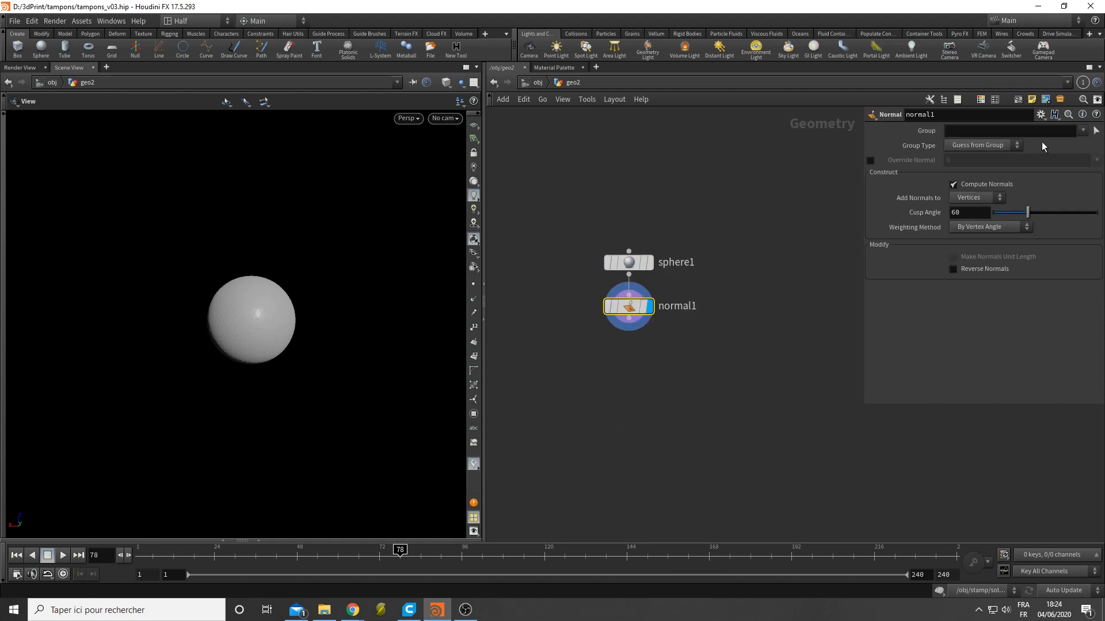
{"action": "left_click", "coordinate": [978, 198]}
{"action": "left_click", "coordinate": [976, 212]}
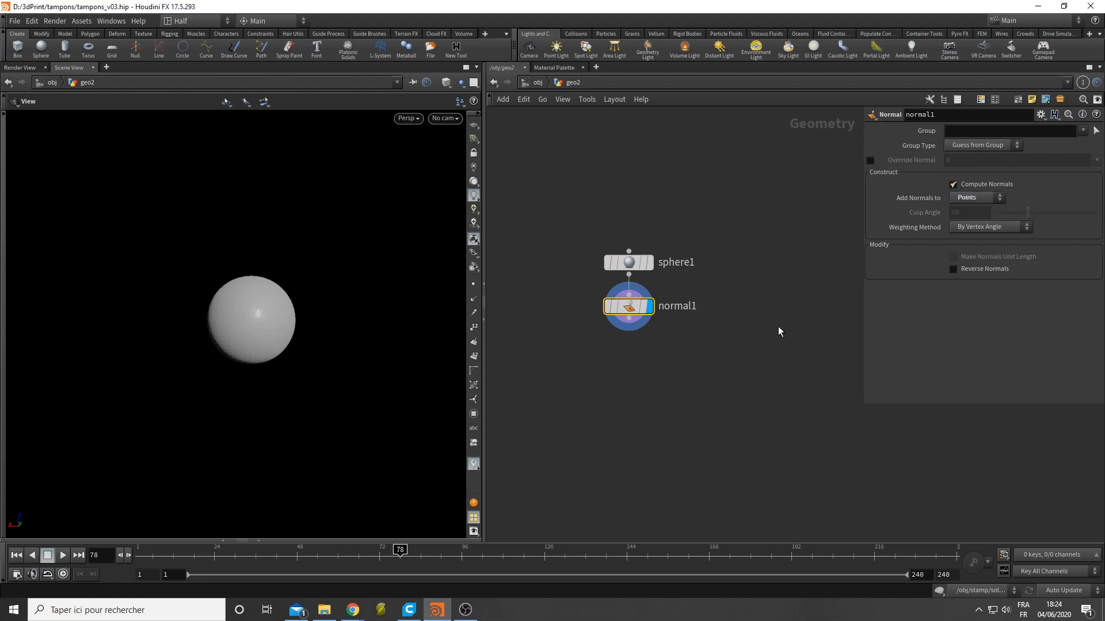
Step: Append a Scatter node after the Normal node, offset it to one side, and set its Force Total Count to 40
{"action": "key", "text": "Tab"}
{"action": "type", "text": "sca"}
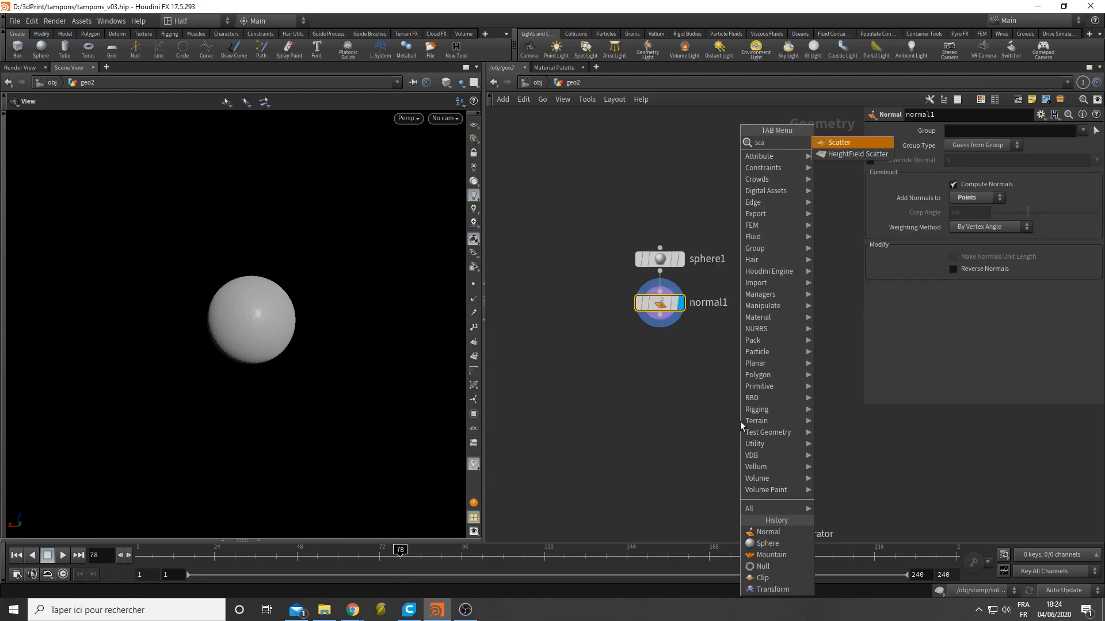
{"action": "key", "text": "Return"}
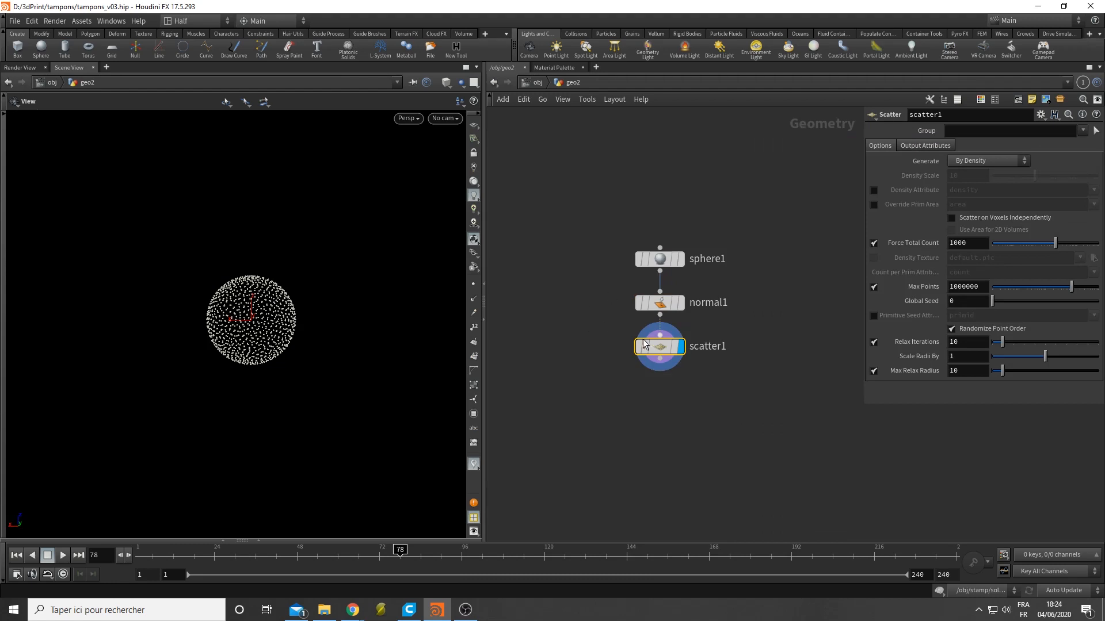
{"action": "left_click_drag", "start_coordinate": [663, 353], "coordinate": [566, 414]}
{"action": "left_click", "coordinate": [968, 243]}
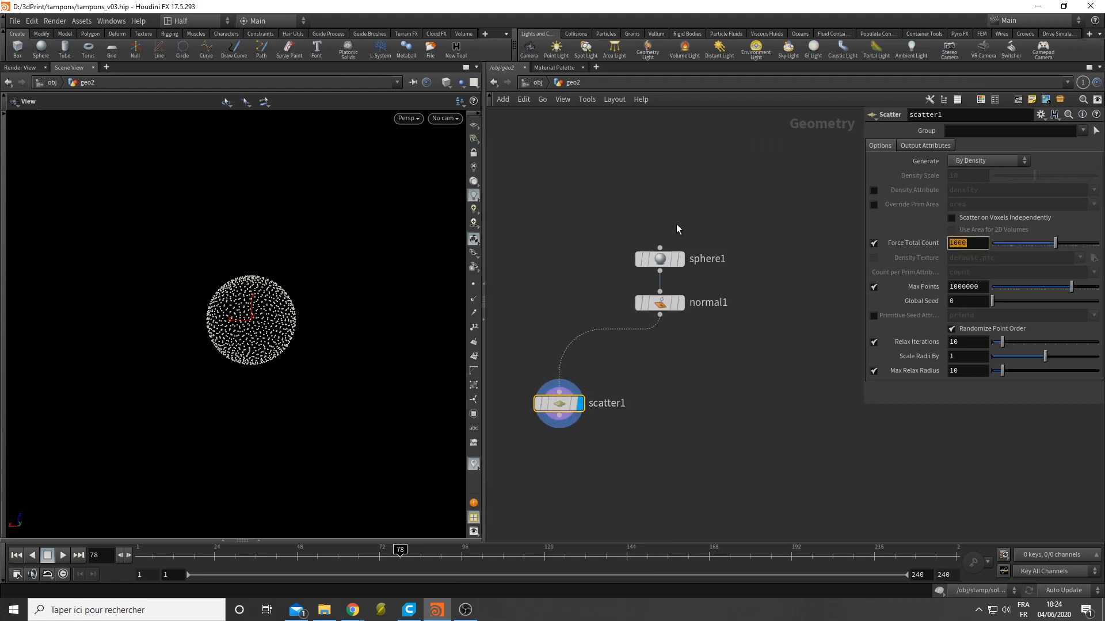
{"action": "type", "text": "40"}
{"action": "key", "text": "Return"}
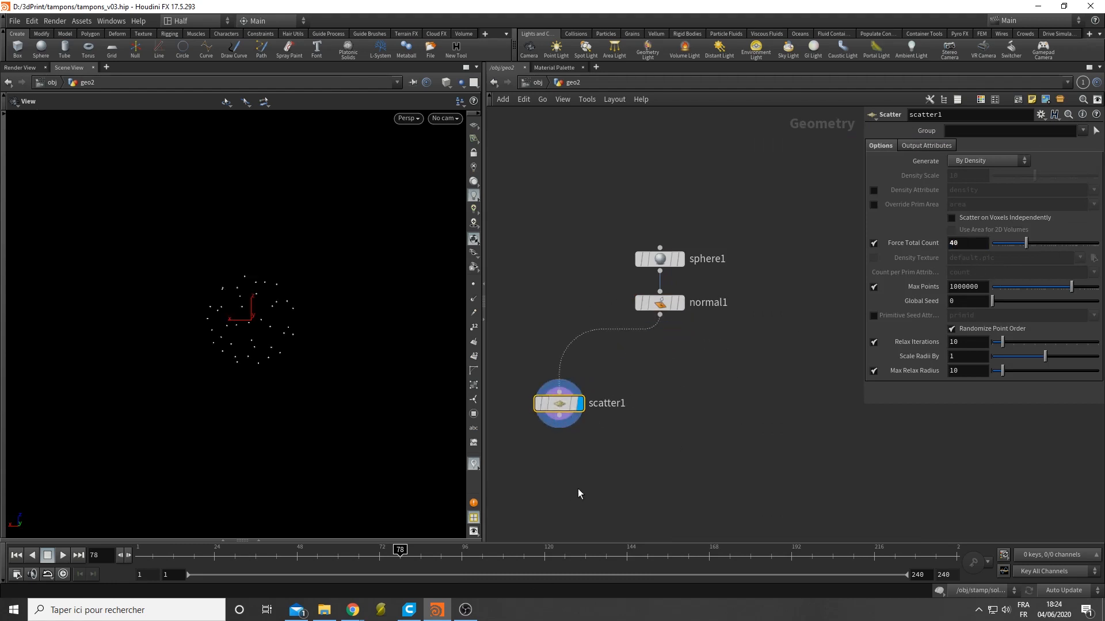
Step: Show the normals of the scattered points in the viewport
{"action": "middle_click_drag", "start_coordinate": [579, 490], "coordinate": [648, 452]}
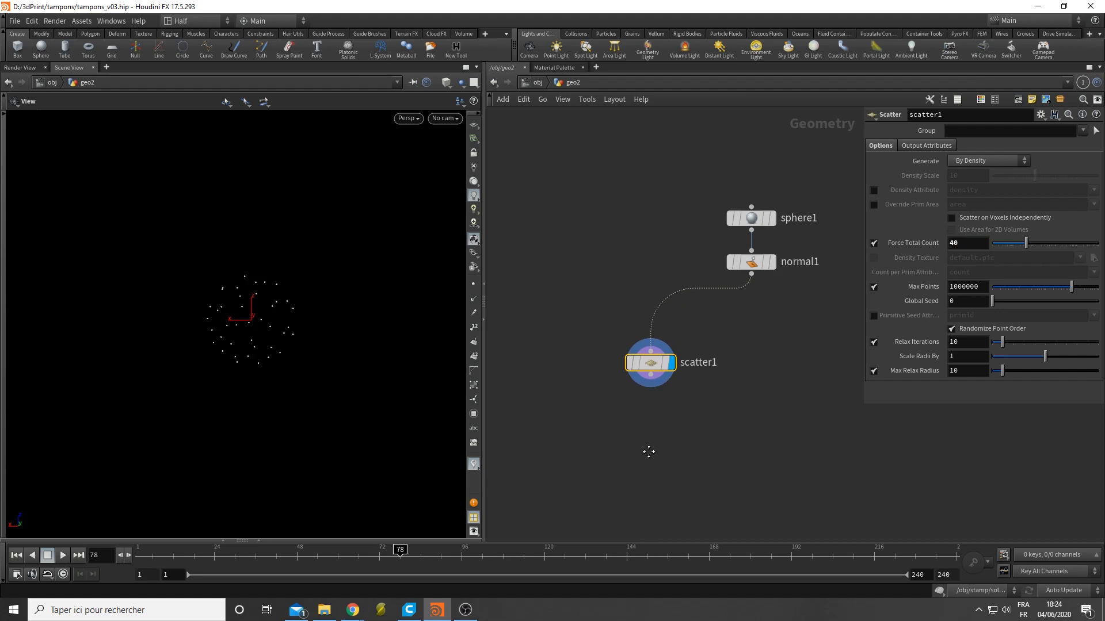
{"action": "left_click", "coordinate": [473, 299]}
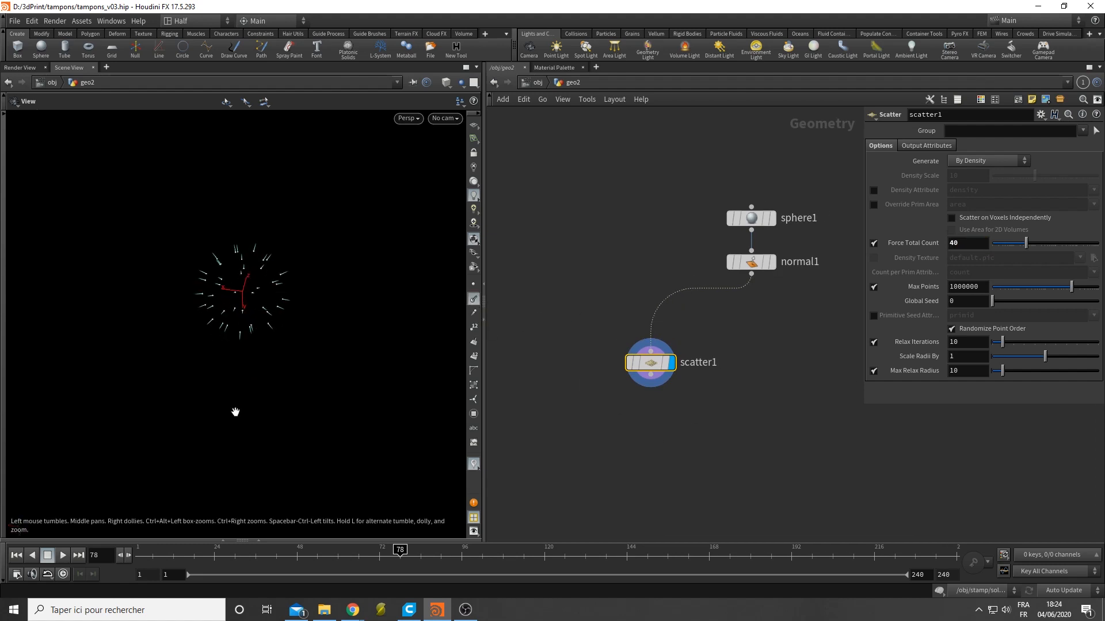
{"action": "scroll", "coordinate": [237, 412], "scroll_direction": "up", "scroll_amount": 5}
{"action": "left_click_drag", "start_coordinate": [211, 388], "coordinate": [420, 389]}
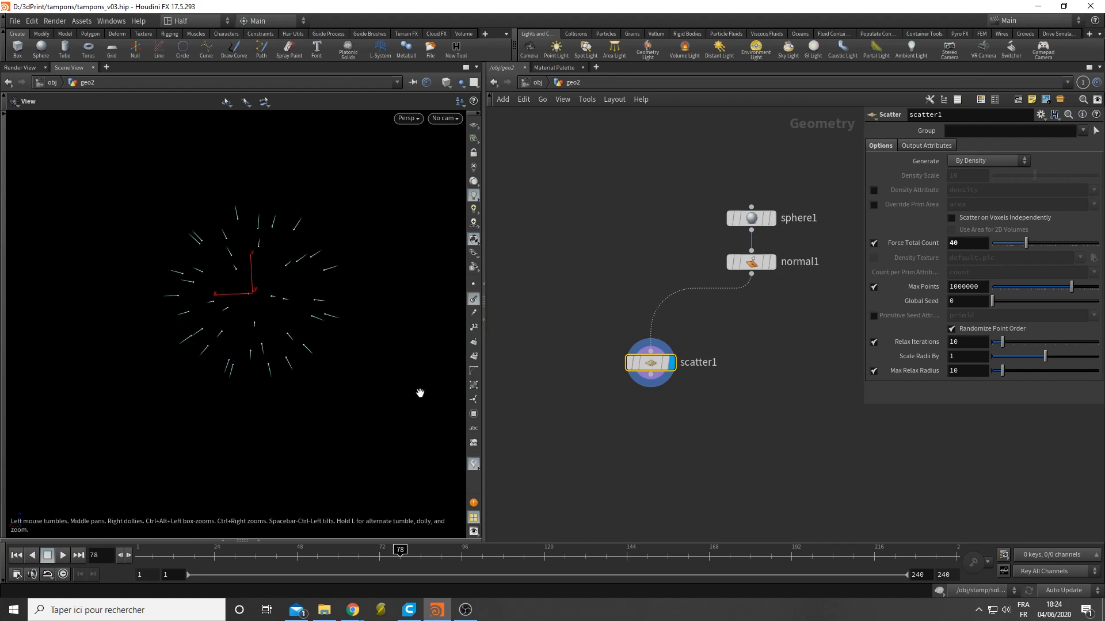
Step: Add a Line node beside the Scatter node and set its direction to 0, 0, 1
{"action": "middle_click_drag", "start_coordinate": [717, 388], "coordinate": [707, 379]}
{"action": "left_click_drag", "start_coordinate": [640, 354], "coordinate": [656, 352]}
{"action": "key", "text": "h"}
{"action": "key", "text": "Tab"}
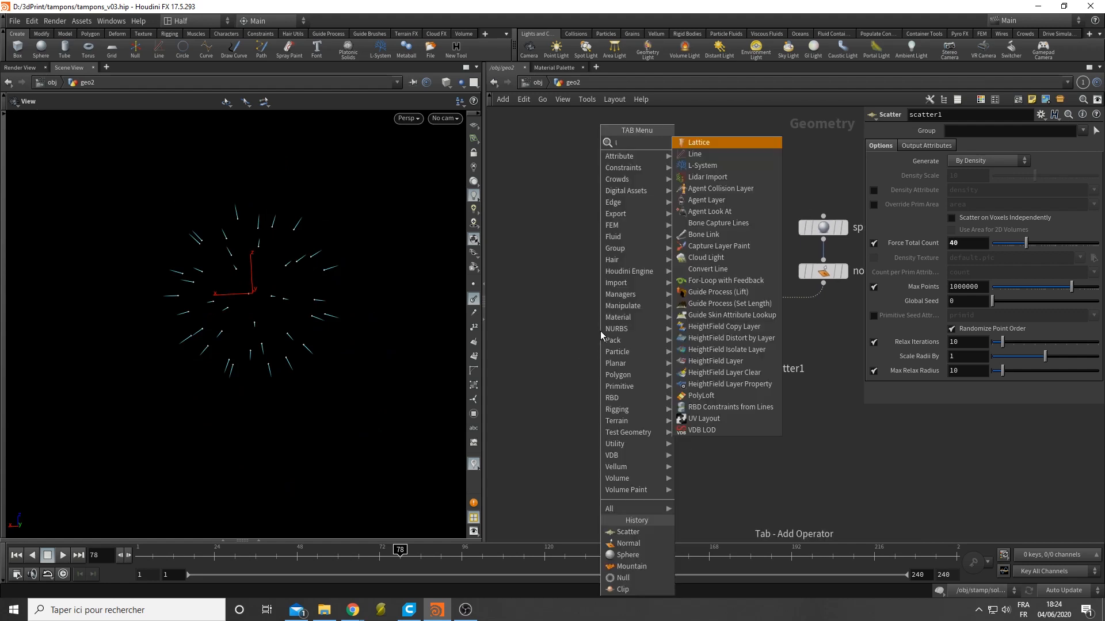
{"action": "key", "text": "Return"}
{"action": "left_click", "coordinate": [556, 289]}
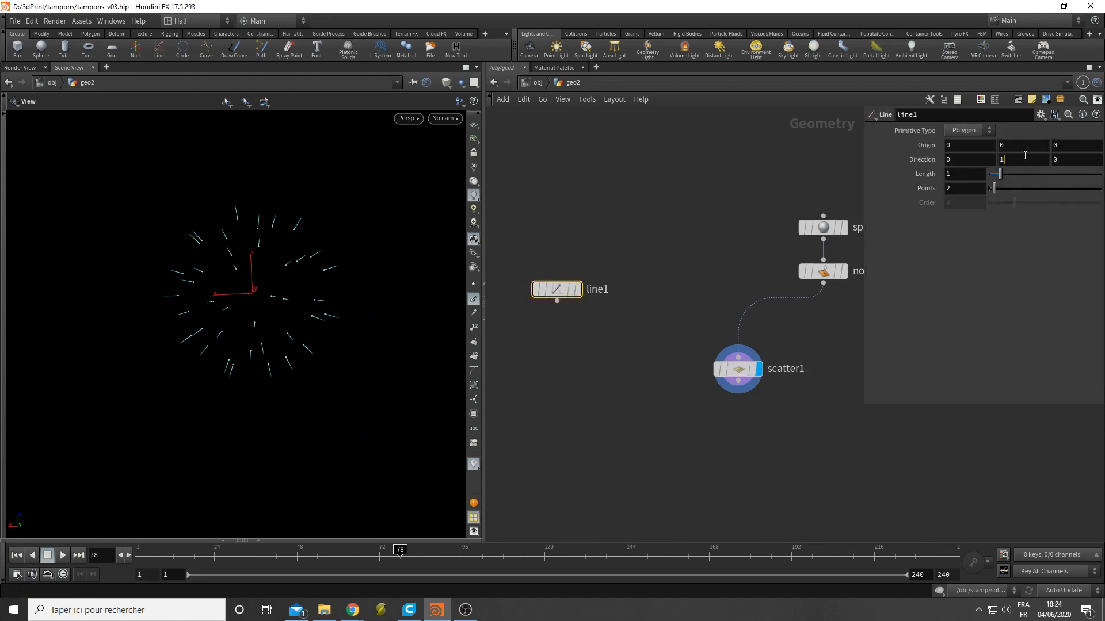
{"action": "left_click_drag", "start_coordinate": [1024, 156], "coordinate": [905, 163]}
{"action": "key", "text": "Tab"}
Step: Add a Copy to Points node below the Line and Scatter nodes
{"action": "scroll", "coordinate": [686, 388], "scroll_direction": "up", "scroll_amount": 2}
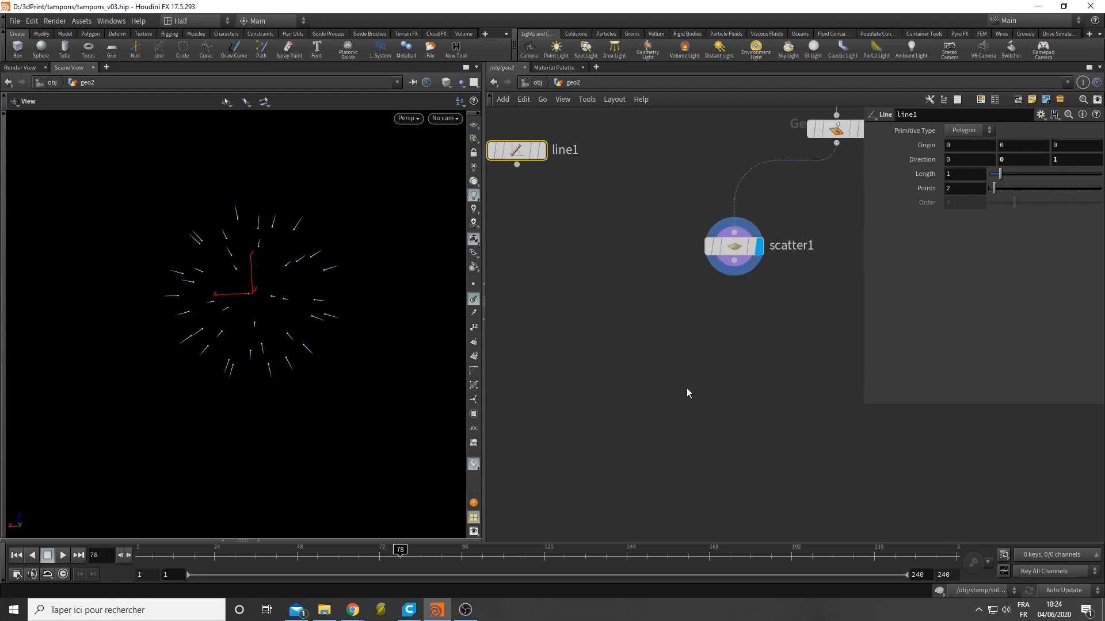
{"action": "key", "text": "Tab"}
{"action": "type", "text": "copy"}
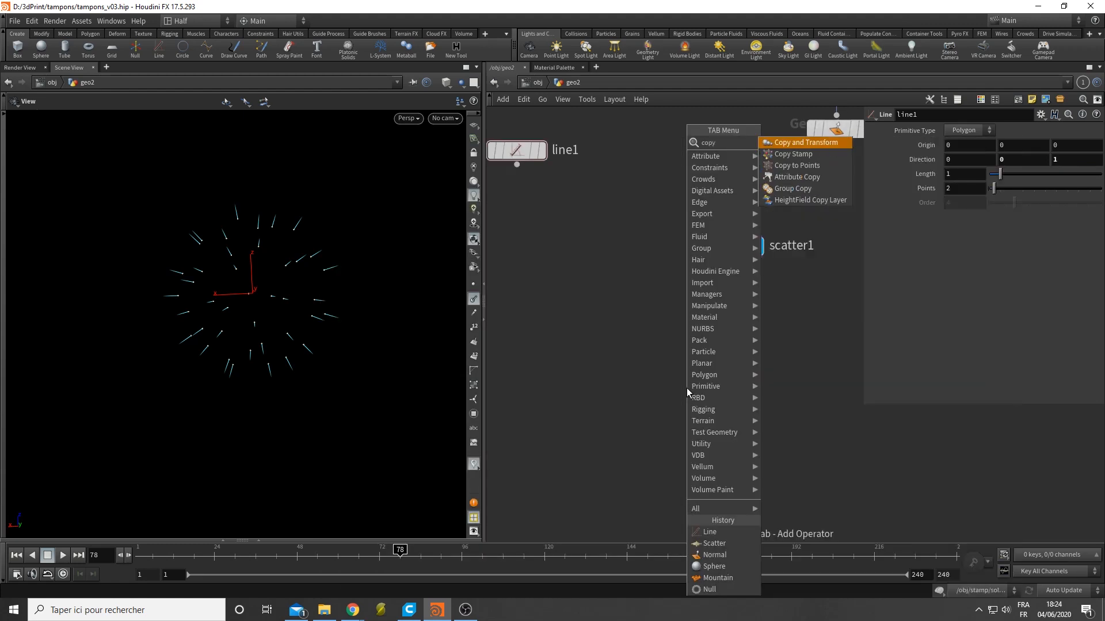
{"action": "key", "text": "Down"}
{"action": "key", "text": "Down"}
{"action": "key", "text": "Return"}
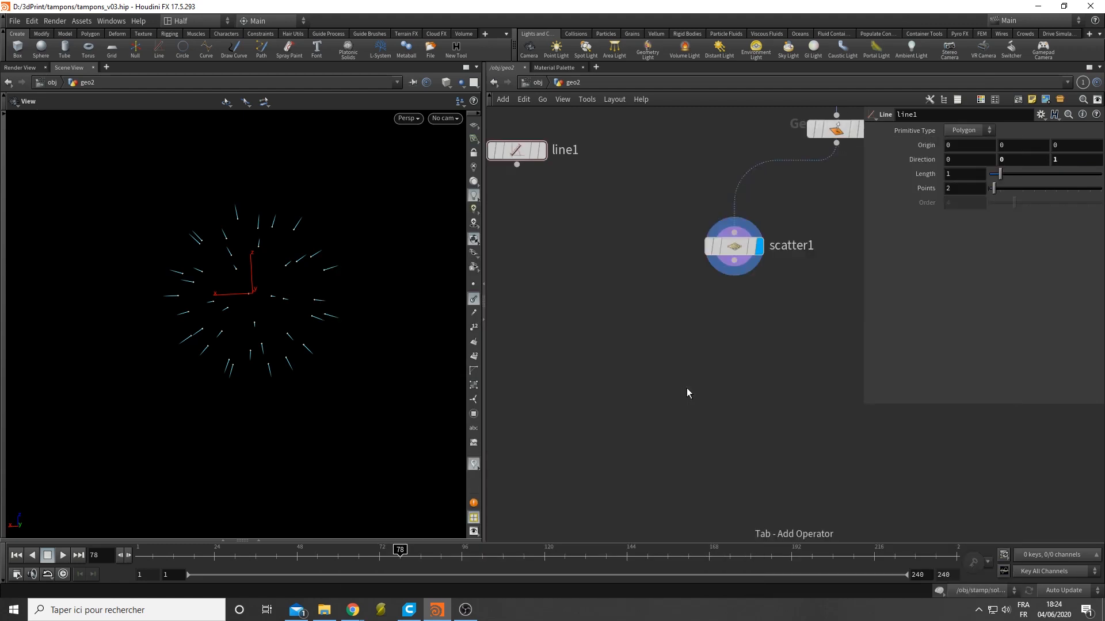
{"action": "left_click", "coordinate": [637, 375]}
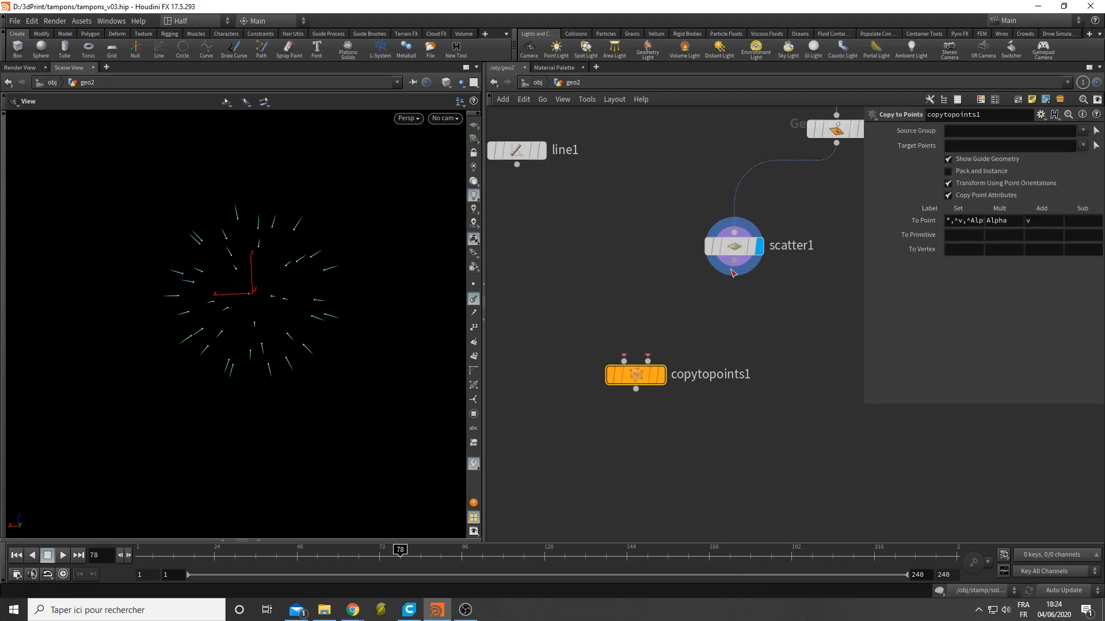
Step: Connect the line as the geometry and the scatter as the target points of Copy to Points, and display the copied lines
{"action": "left_click_drag", "start_coordinate": [734, 262], "coordinate": [648, 361]}
{"action": "left_click", "coordinate": [624, 362]}
{"action": "left_click", "coordinate": [517, 166]}
{"action": "left_click", "coordinate": [663, 344]}
{"action": "middle_click_drag", "start_coordinate": [394, 308], "coordinate": [240, 294]}
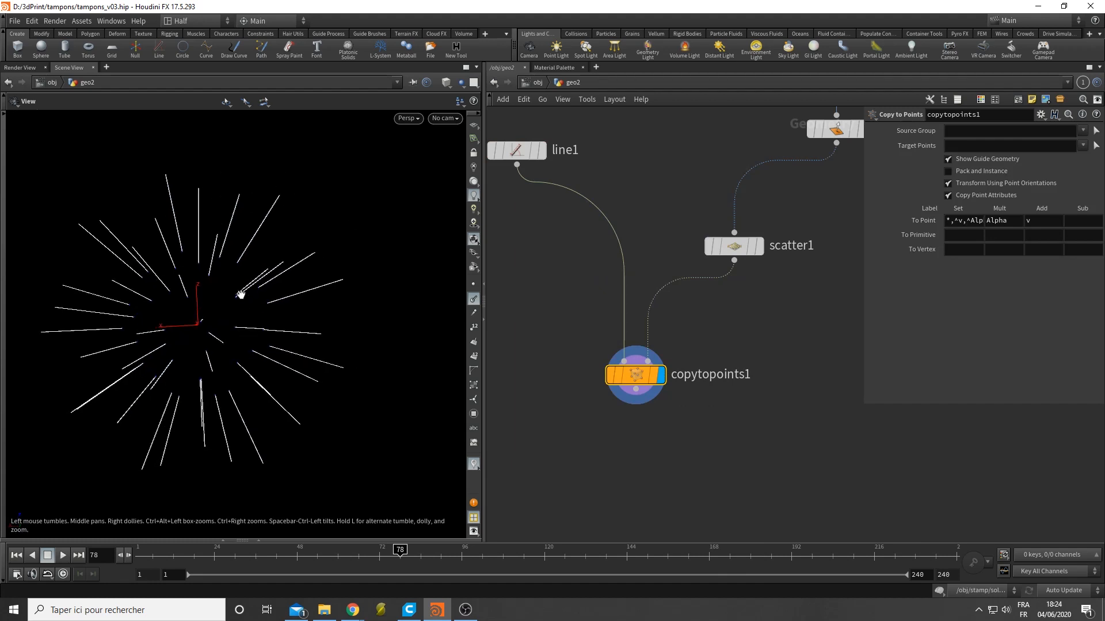
{"action": "left_click_drag", "start_coordinate": [240, 294], "coordinate": [244, 242]}
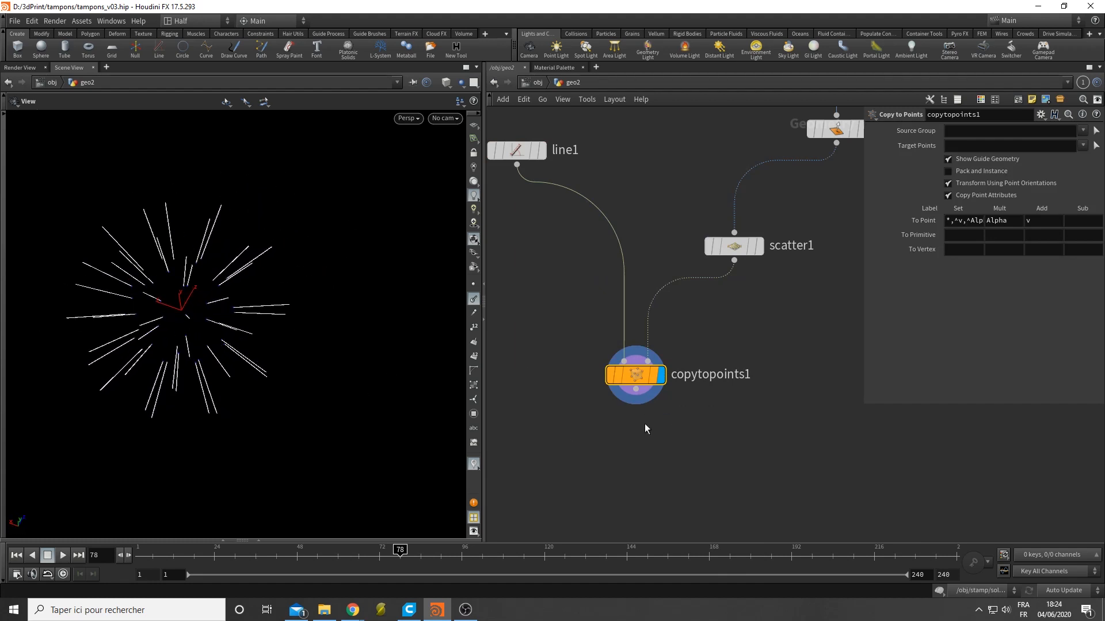
{"action": "left_click_drag", "start_coordinate": [246, 332], "coordinate": [270, 325]}
Step: Add a Merge node below the Copy to Points node
{"action": "scroll", "coordinate": [771, 358], "scroll_direction": "down", "scroll_amount": 4}
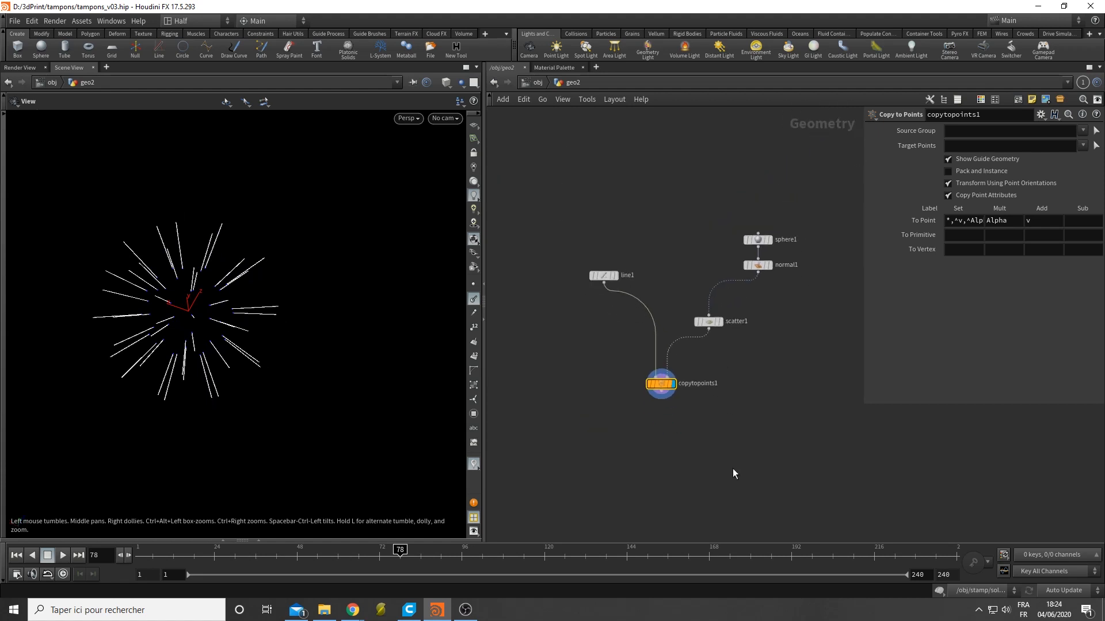
{"action": "key", "text": "Tab"}
{"action": "type", "text": "attrib"}
{"action": "key", "text": "Return"}
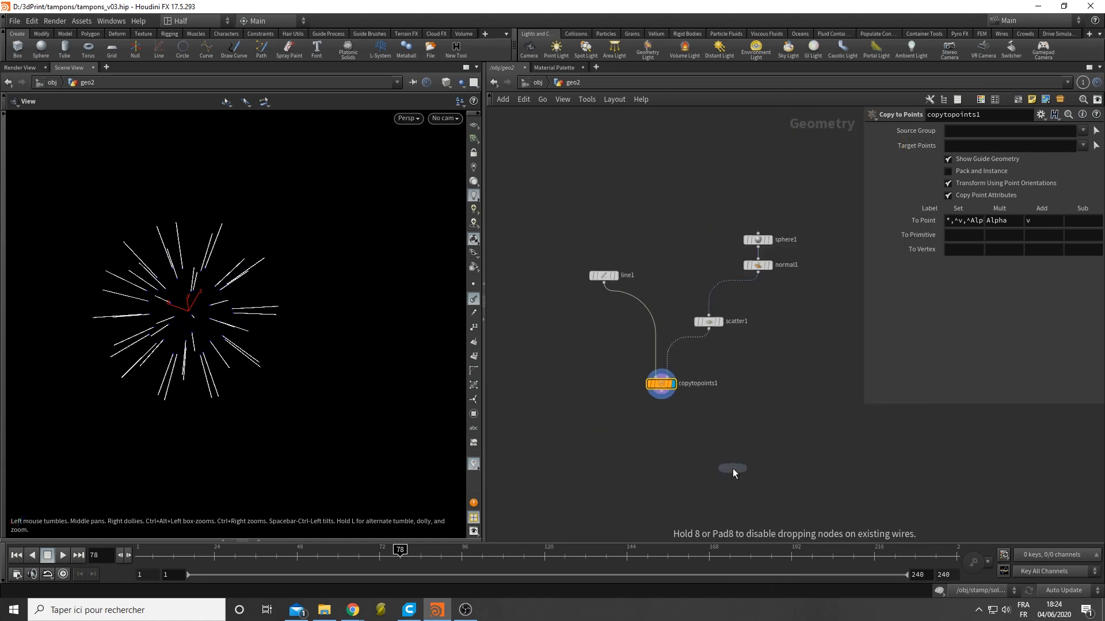
{"action": "left_click", "coordinate": [734, 464]}
Step: Connect the Copy to Points and Normal nodes to the Merge node and display its result with point normals hidden
{"action": "left_click_drag", "start_coordinate": [661, 397], "coordinate": [728, 458]}
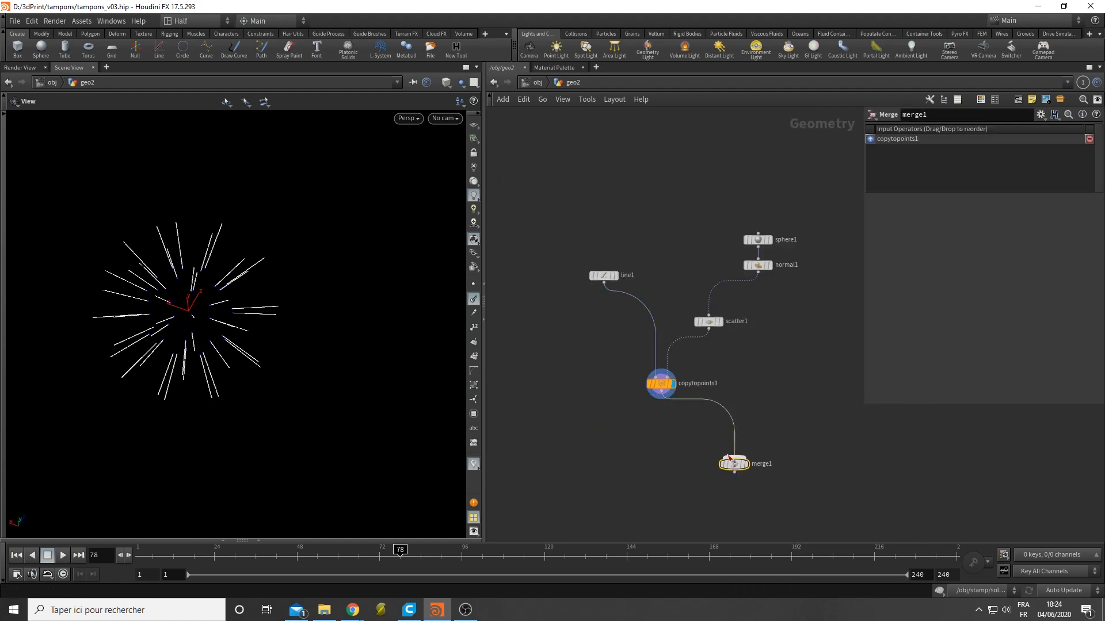
{"action": "left_click_drag", "start_coordinate": [758, 273], "coordinate": [730, 501]}
{"action": "left_click", "coordinate": [748, 465]}
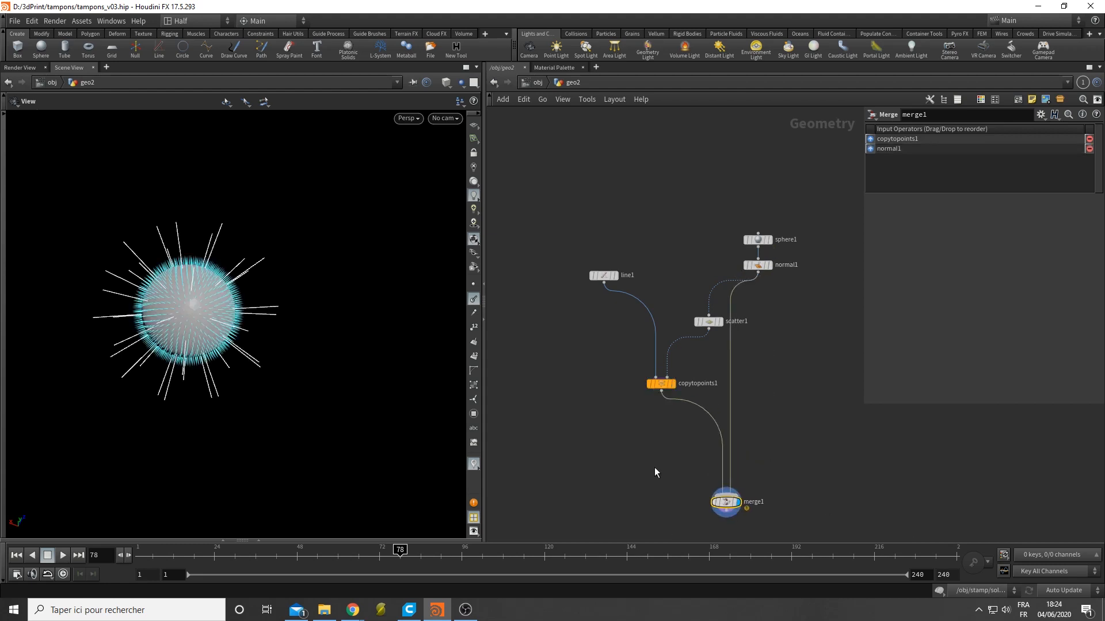
{"action": "left_click", "coordinate": [474, 299]}
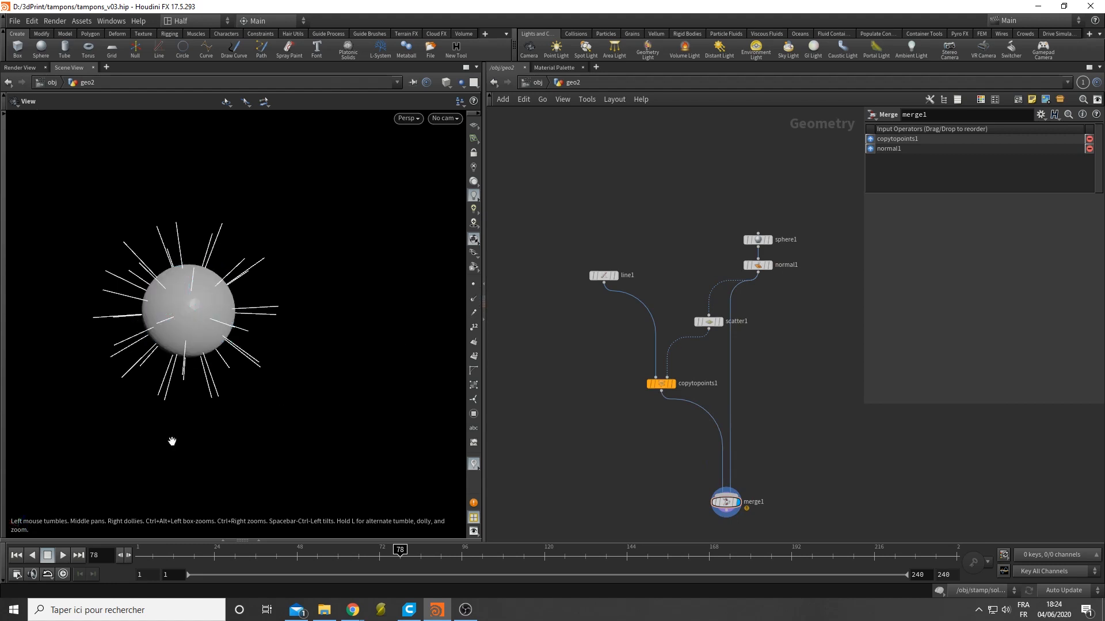
Step: Set the sphere node's uniform scale to 2
{"action": "left_click_drag", "start_coordinate": [172, 441], "coordinate": [168, 377]}
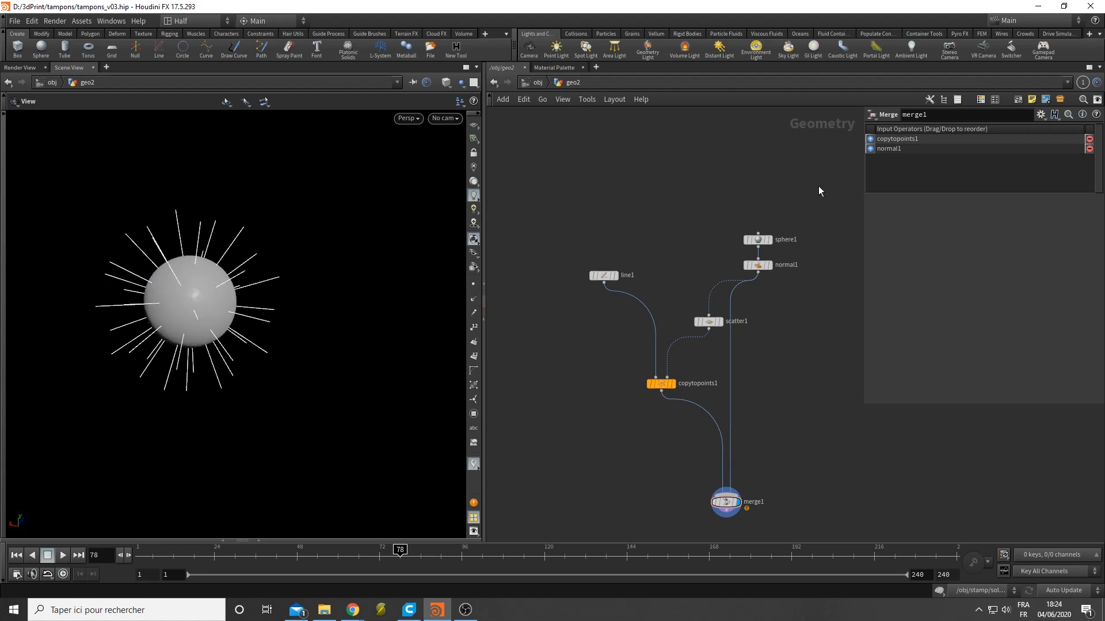
{"action": "left_click", "coordinate": [758, 238]}
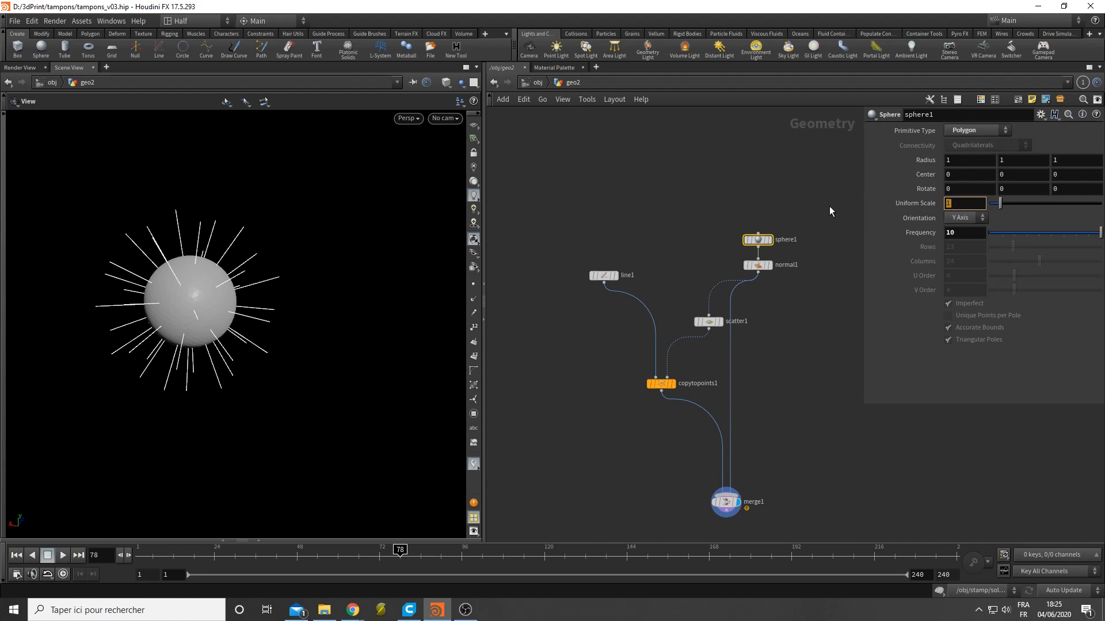
{"action": "type", "text": "2"}
{"action": "key", "text": "Return"}
{"action": "left_click_drag", "start_coordinate": [243, 410], "coordinate": [219, 367]}
Step: Add a Null node connected to the Merge output, display it, and name it out_virus_3D
{"action": "middle_click_drag", "start_coordinate": [643, 439], "coordinate": [592, 424]}
{"action": "middle_click_drag", "start_coordinate": [602, 480], "coordinate": [605, 422]}
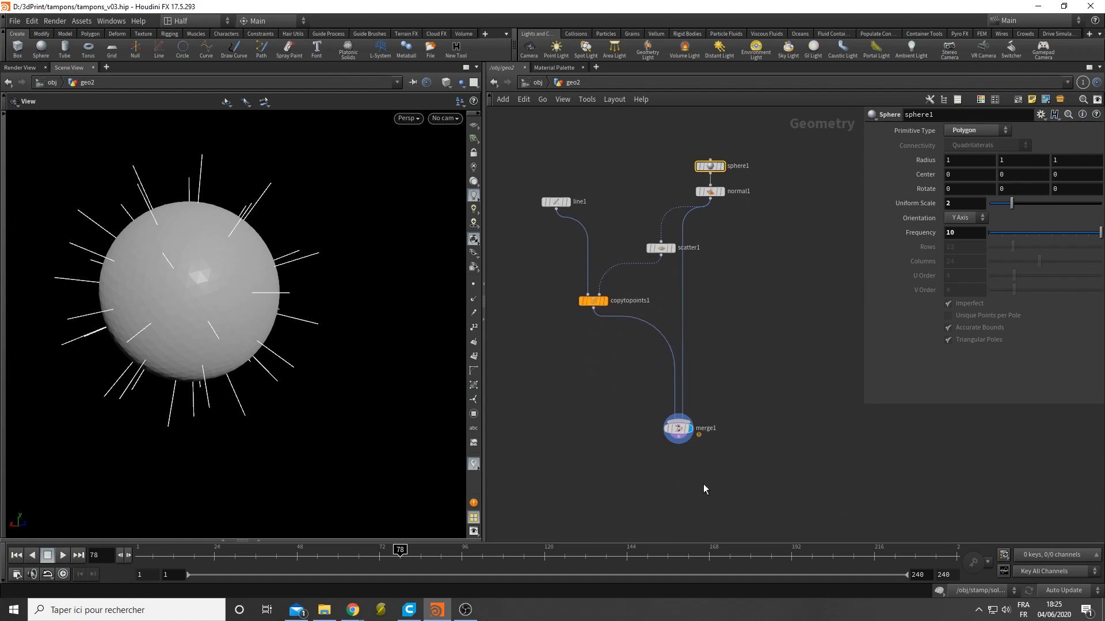
{"action": "left_click", "coordinate": [679, 438]}
{"action": "key", "text": "Tab"}
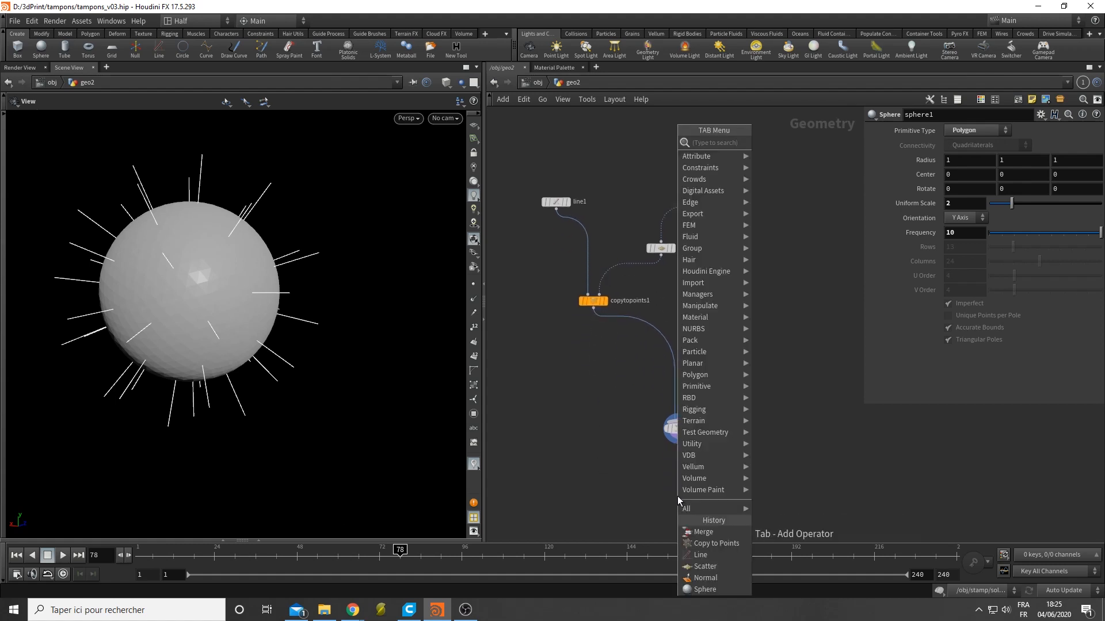
{"action": "type", "text": "nu"}
{"action": "key", "text": "Return"}
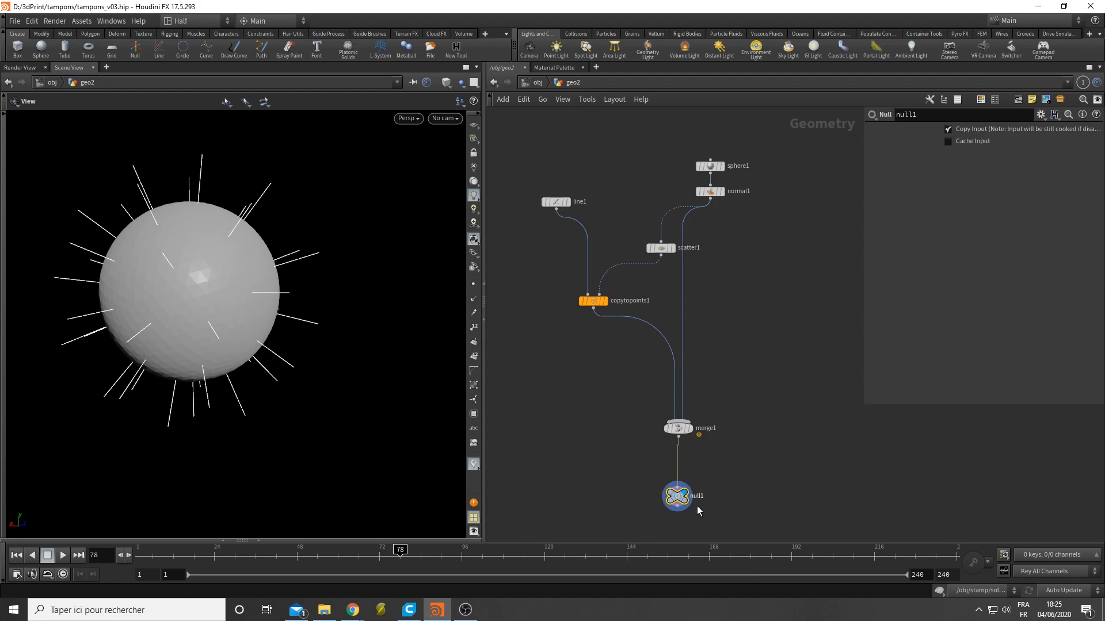
{"action": "double_click", "coordinate": [697, 498]}
{"action": "type", "text": "out_virus_3D"}
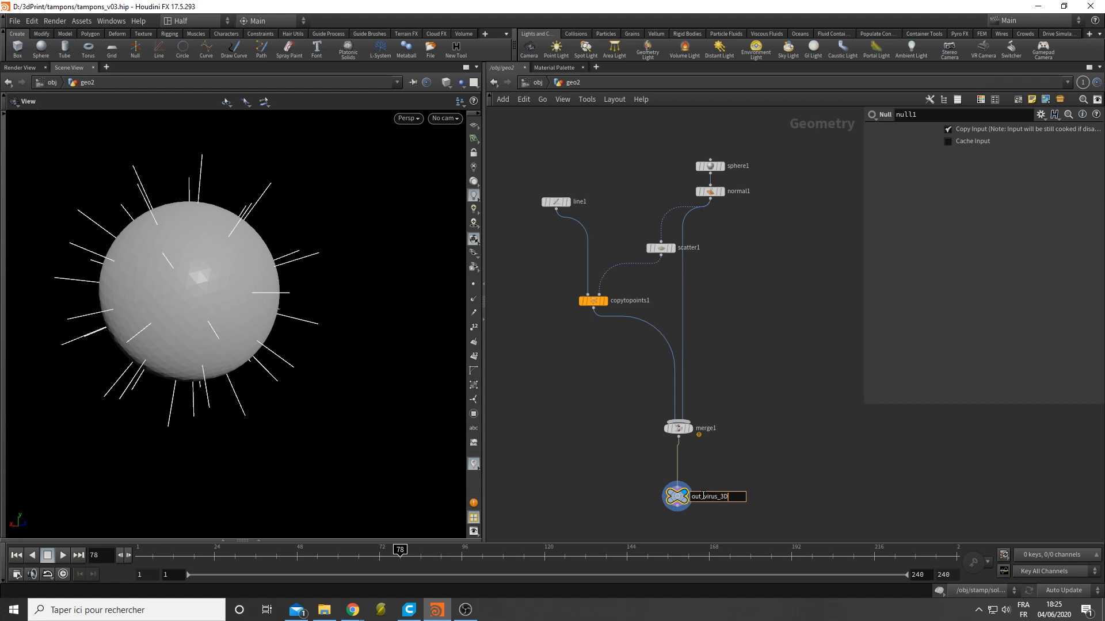
{"action": "key", "text": "Return"}
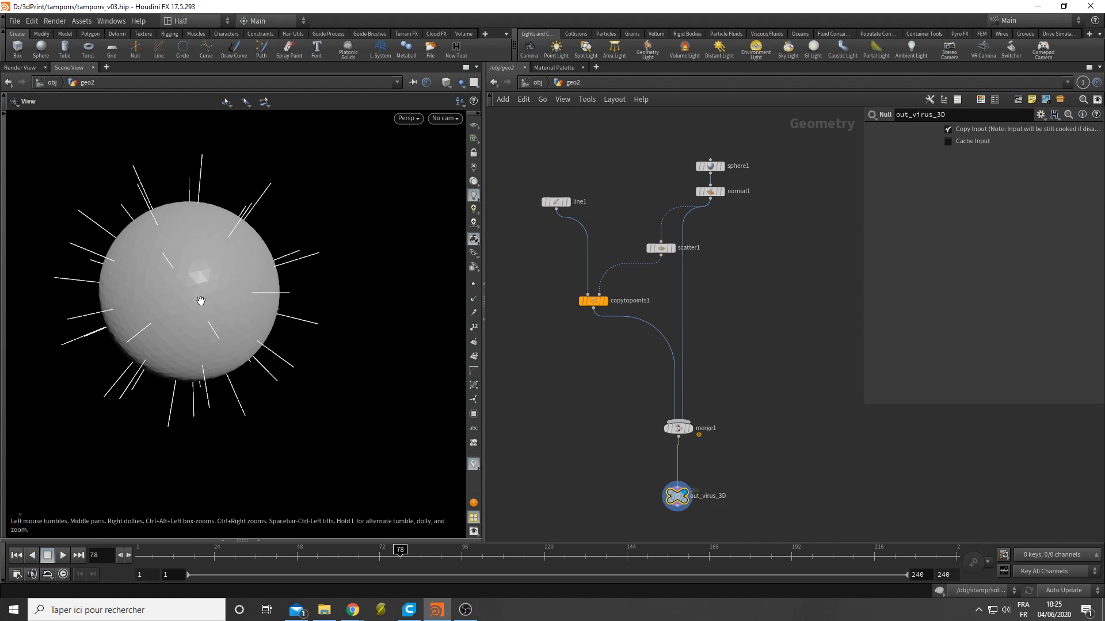
Step: Insert a Resample node on the wire between the Line and Copy to Points nodes
{"action": "mouse_move", "coordinate": [240, 281]}
{"action": "left_mouse_down"}
{"action": "mouse_move", "coordinate": [237, 244]}
{"action": "mouse_move", "coordinate": [254, 265]}
{"action": "left_mouse_up"}
{"action": "middle_click_drag", "start_coordinate": [255, 265], "coordinate": [239, 279]}
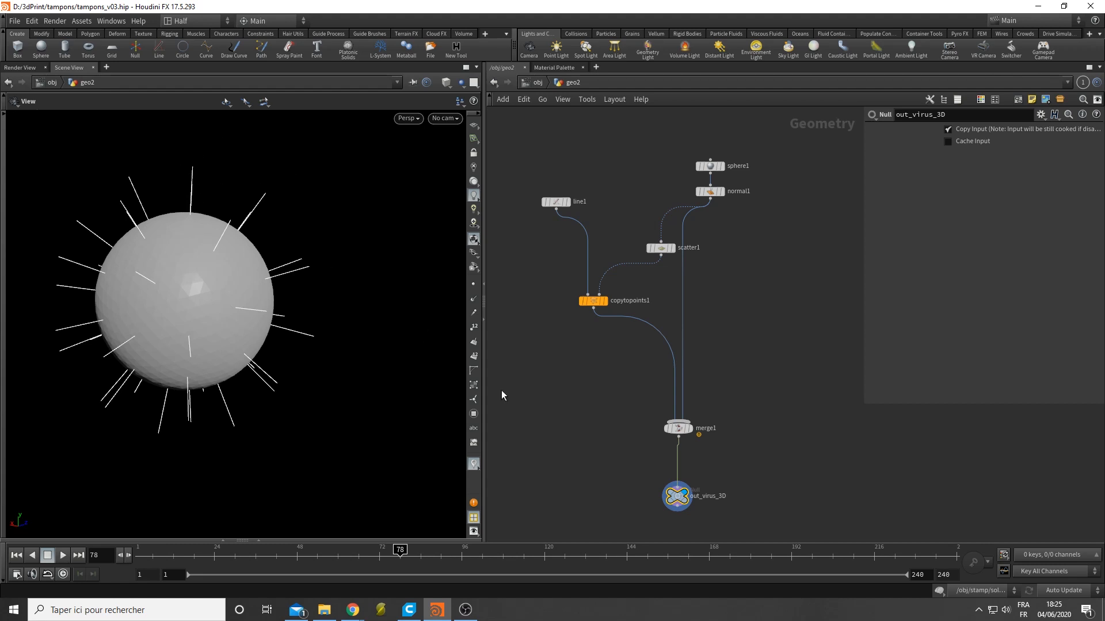
{"action": "middle_click_drag", "start_coordinate": [573, 354], "coordinate": [580, 361]}
{"action": "key", "text": "Tab"}
{"action": "type", "text": "res"}
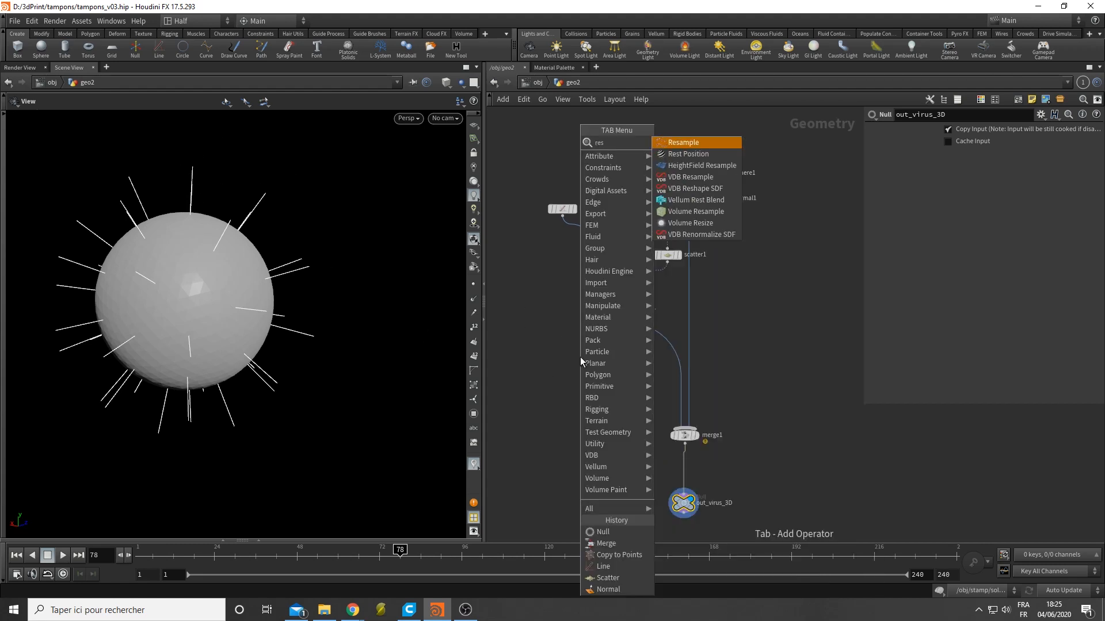
{"action": "key", "text": "Return"}
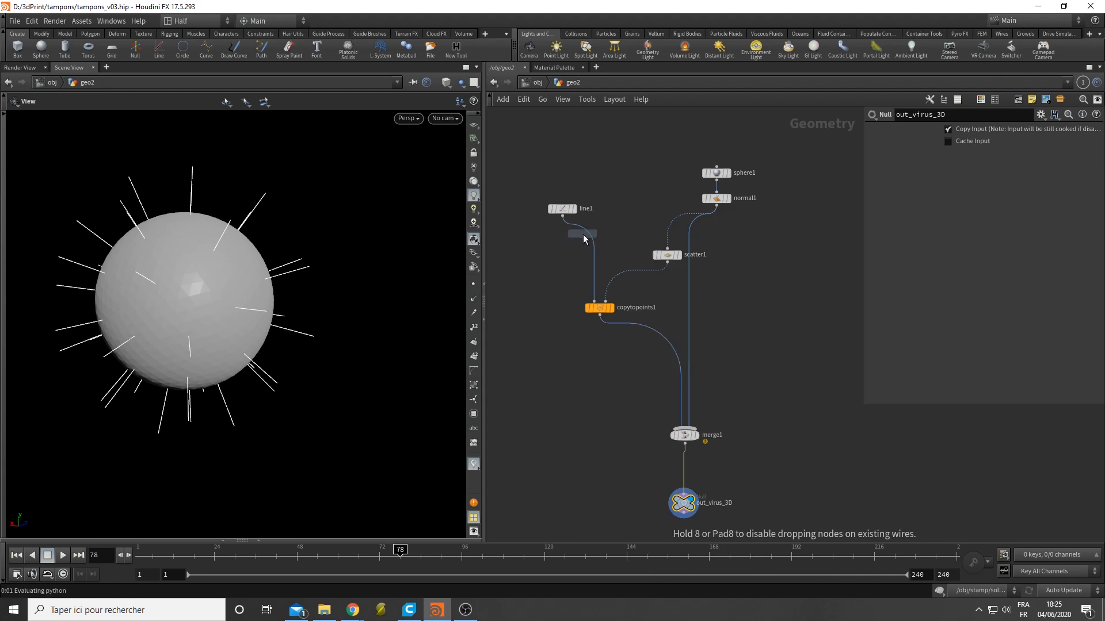
{"action": "left_click", "coordinate": [586, 235]}
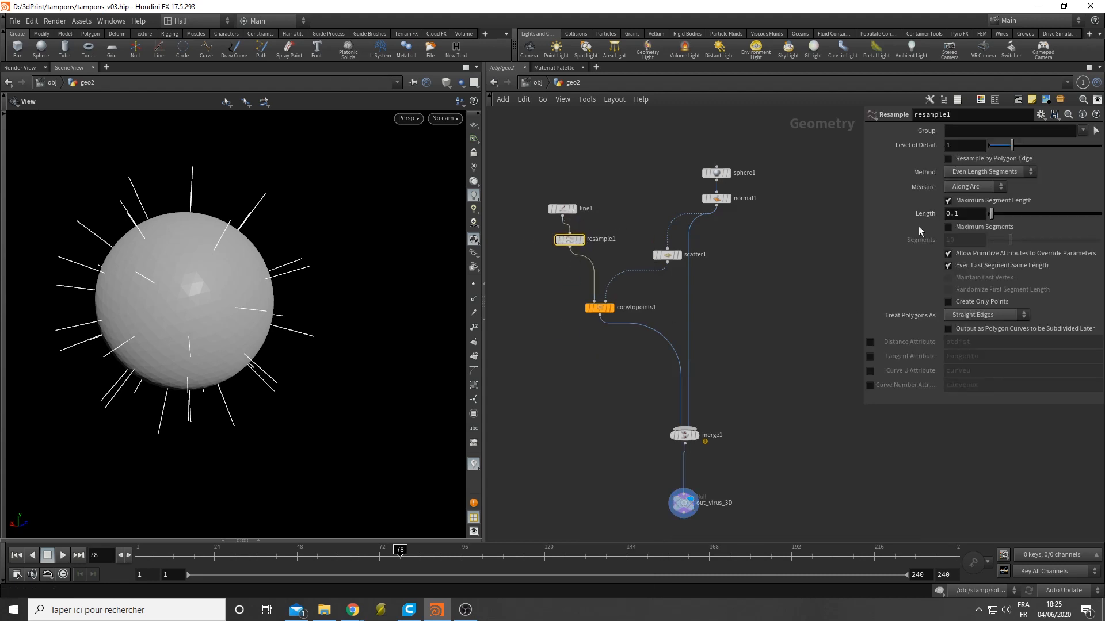
Step: Enable the Curve U attribute on the Resample node, briefly display the points to check the line subdivisions, and align the node below the line
{"action": "left_click", "coordinate": [870, 371]}
{"action": "middle_click_drag", "start_coordinate": [591, 323], "coordinate": [608, 382]}
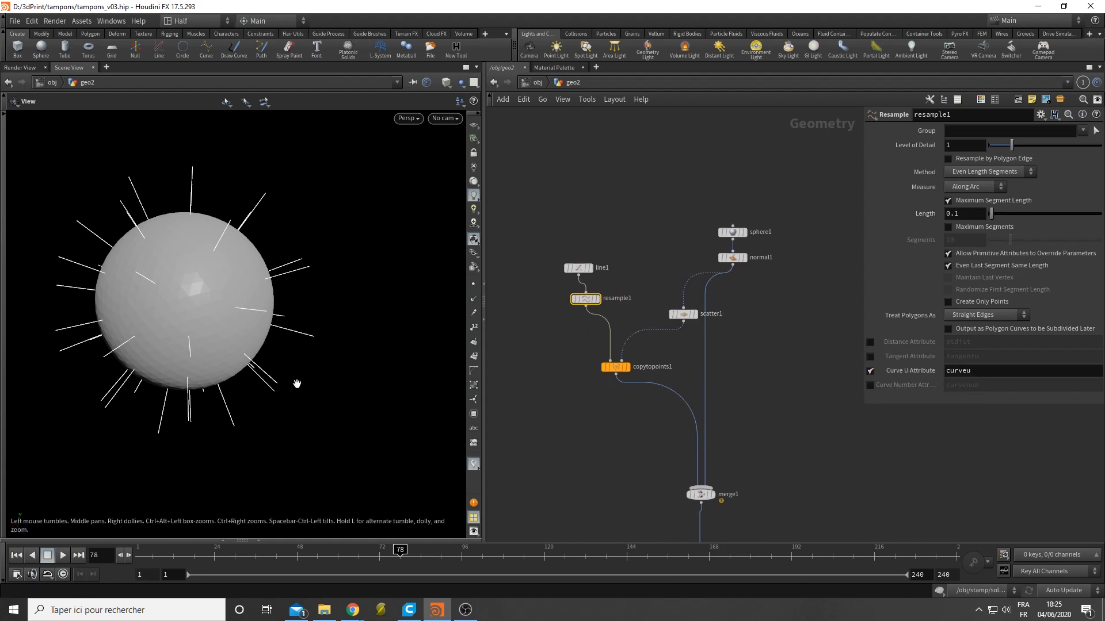
{"action": "left_click_drag", "start_coordinate": [306, 285], "coordinate": [333, 307]}
{"action": "left_click", "coordinate": [473, 285]}
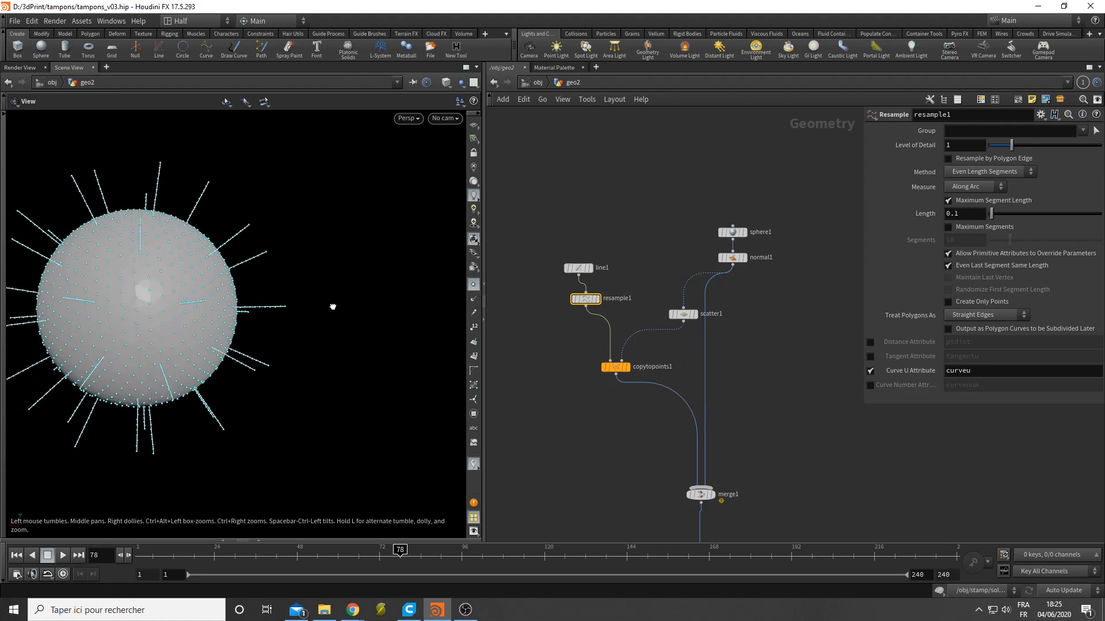
{"action": "left_click", "coordinate": [474, 285]}
{"action": "mouse_move", "coordinate": [599, 308]}
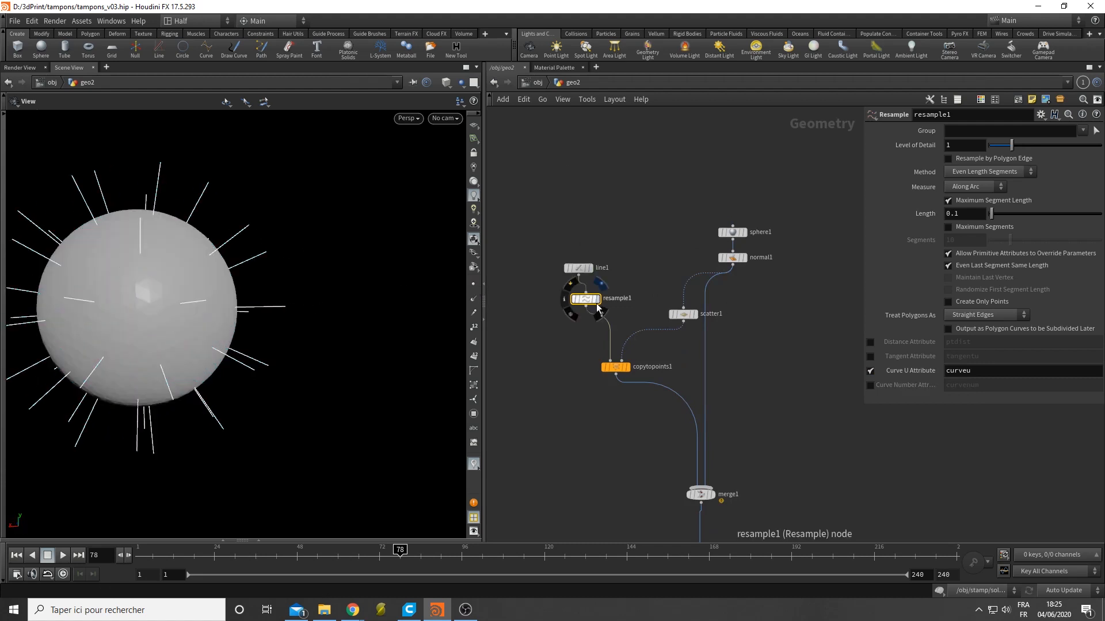
{"action": "left_click_drag", "start_coordinate": [597, 305], "coordinate": [585, 302]}
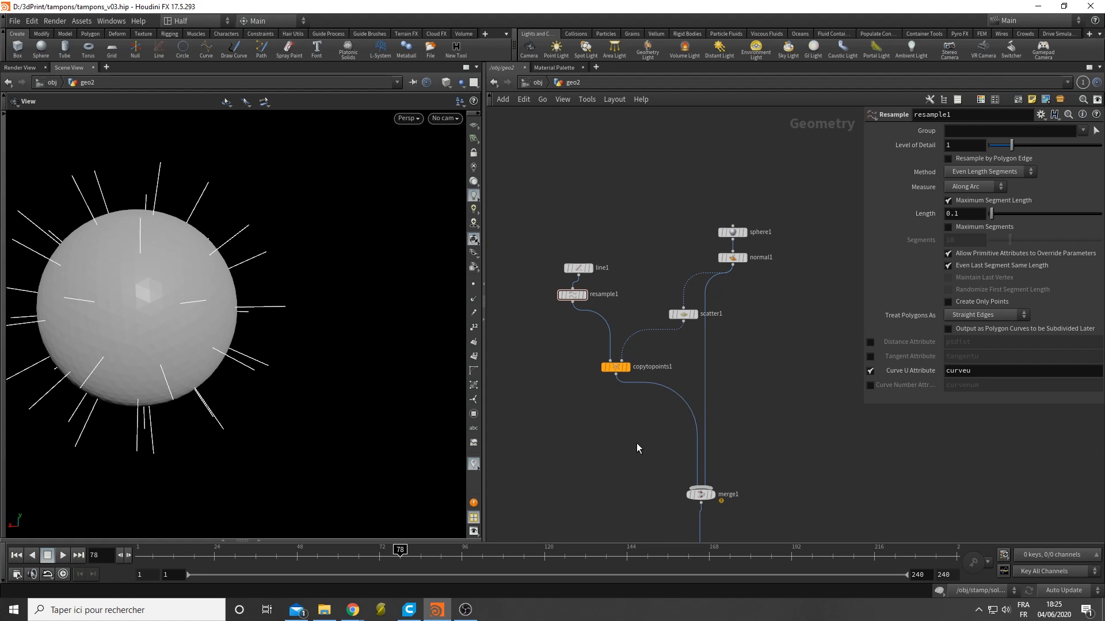
Step: Insert a Point Wrangle node on the wire between the Resample and Copy to Points nodes
{"action": "key", "text": "Tab"}
{"action": "type", "text": "point"}
{"action": "key", "text": "Return"}
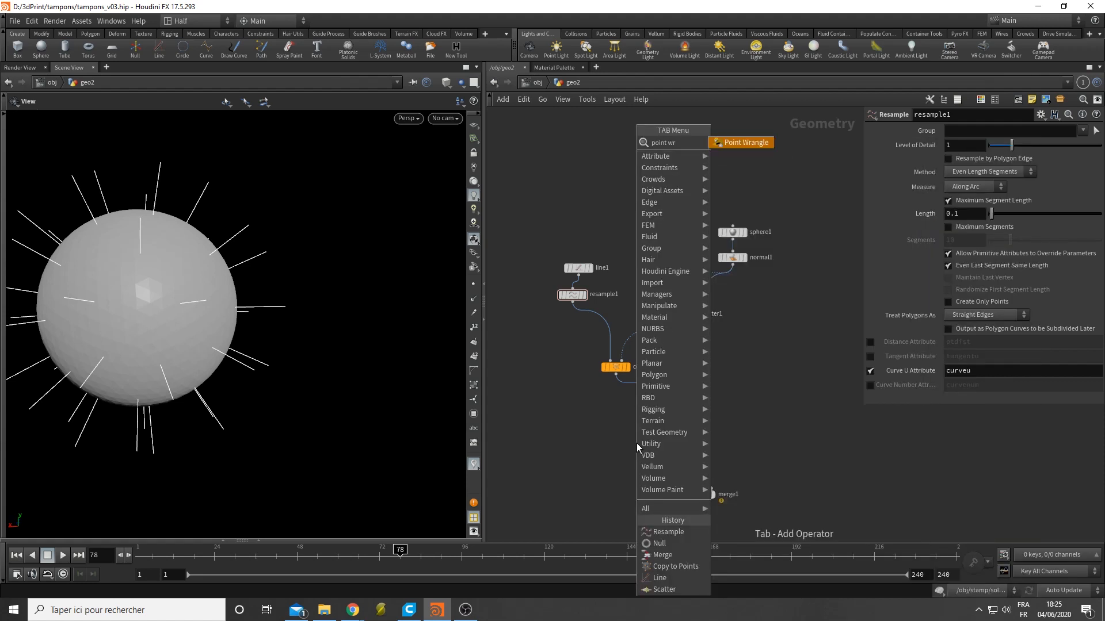
{"action": "left_click", "coordinate": [607, 321]}
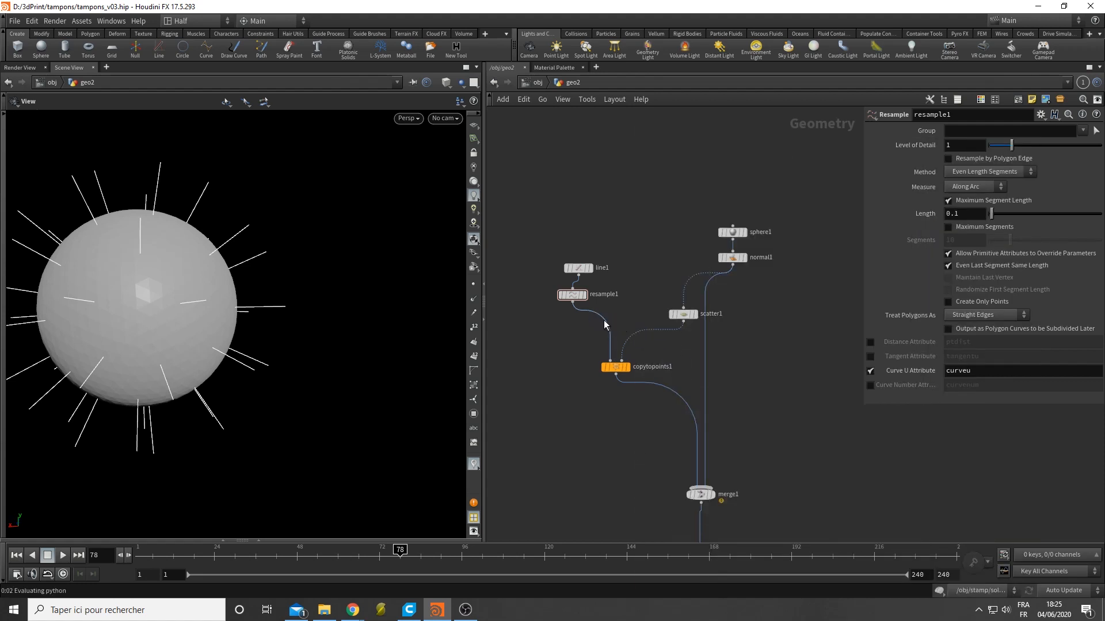
{"action": "double_click", "coordinate": [592, 322]}
{"action": "left_click", "coordinate": [495, 83]}
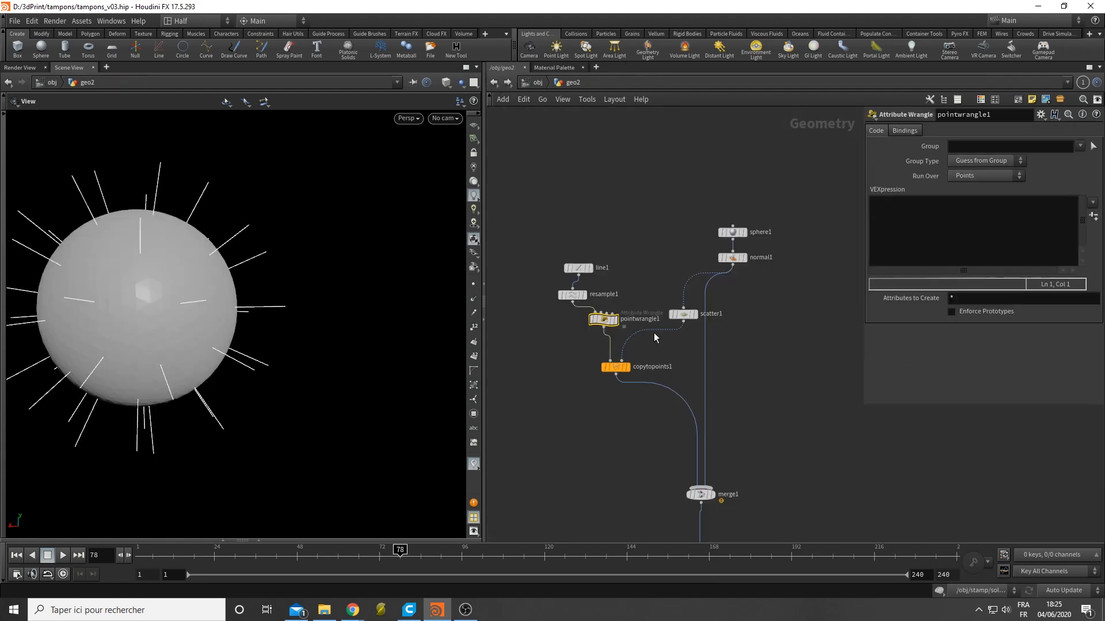
Step: Rename the wrangle node line_shape and align it below the Resample node
{"action": "double_click", "coordinate": [641, 319]}
{"action": "type", "text": "lin"}
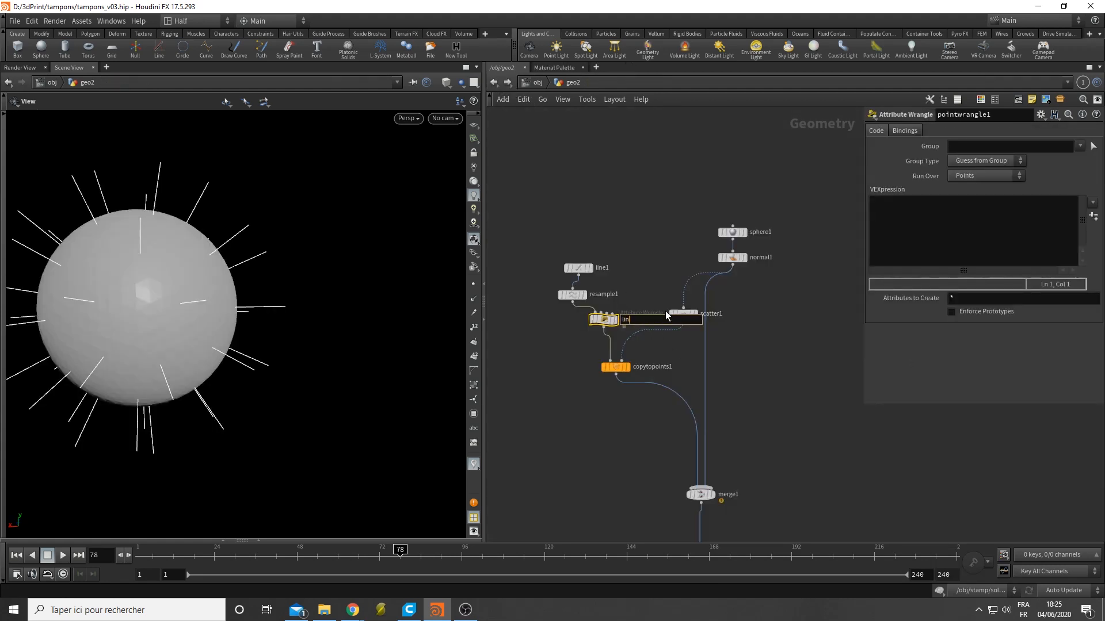
{"action": "type", "text": "e_shape"}
{"action": "key", "text": "Return"}
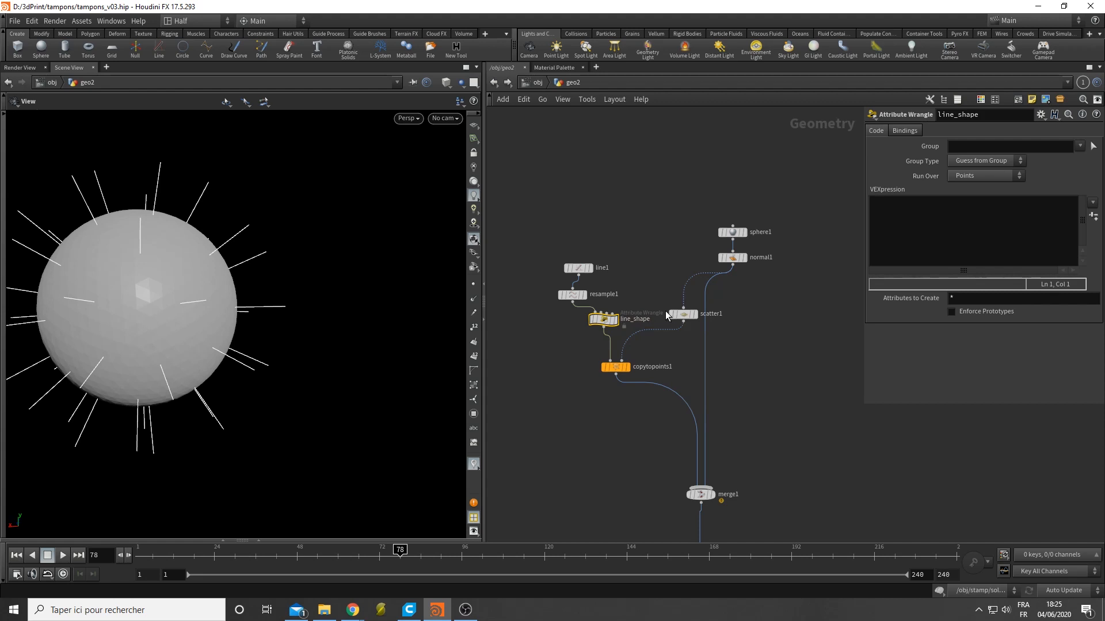
{"action": "left_click_drag", "start_coordinate": [603, 317], "coordinate": [579, 322]}
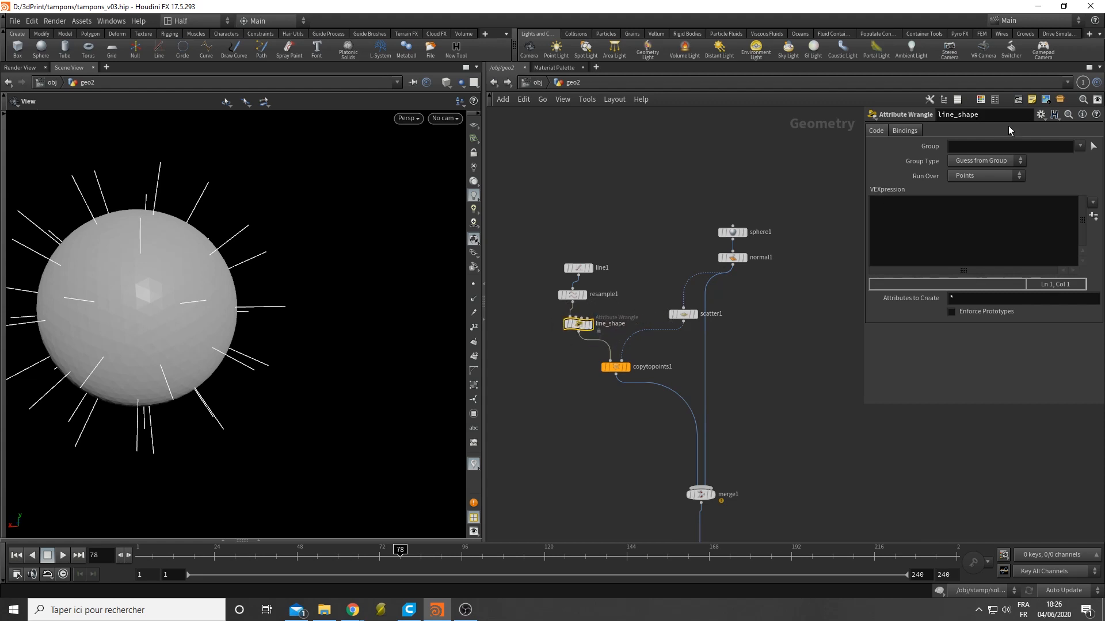
Step: Load the saved pscale_curveu preset into the line_shape wrangle and widen its parameter area to show the full expression
{"action": "left_click", "coordinate": [1040, 115]}
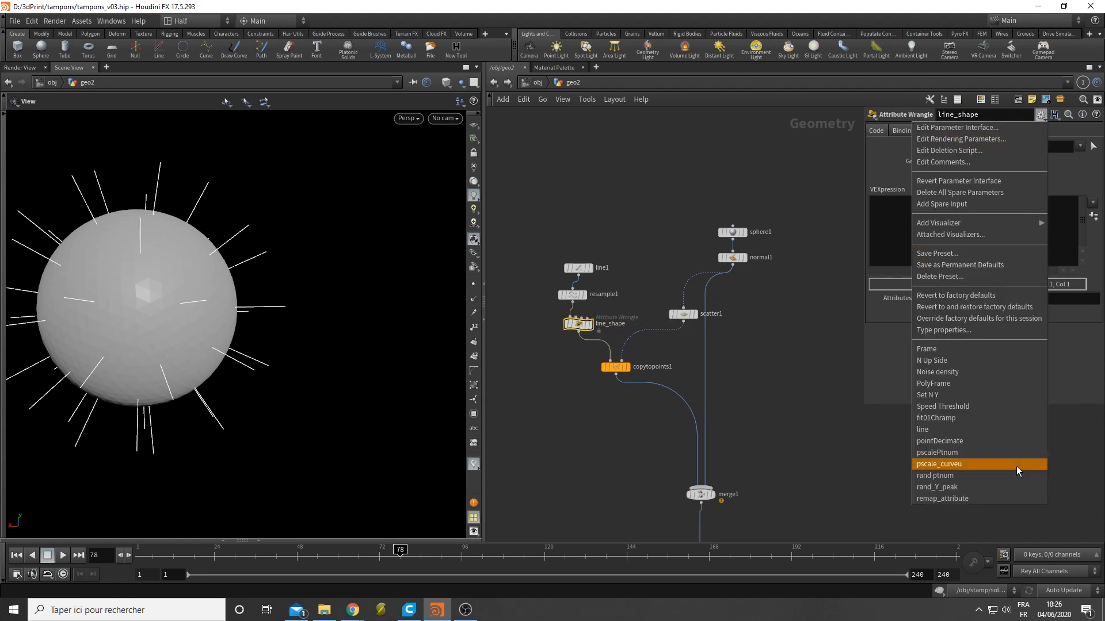
{"action": "left_click", "coordinate": [941, 464]}
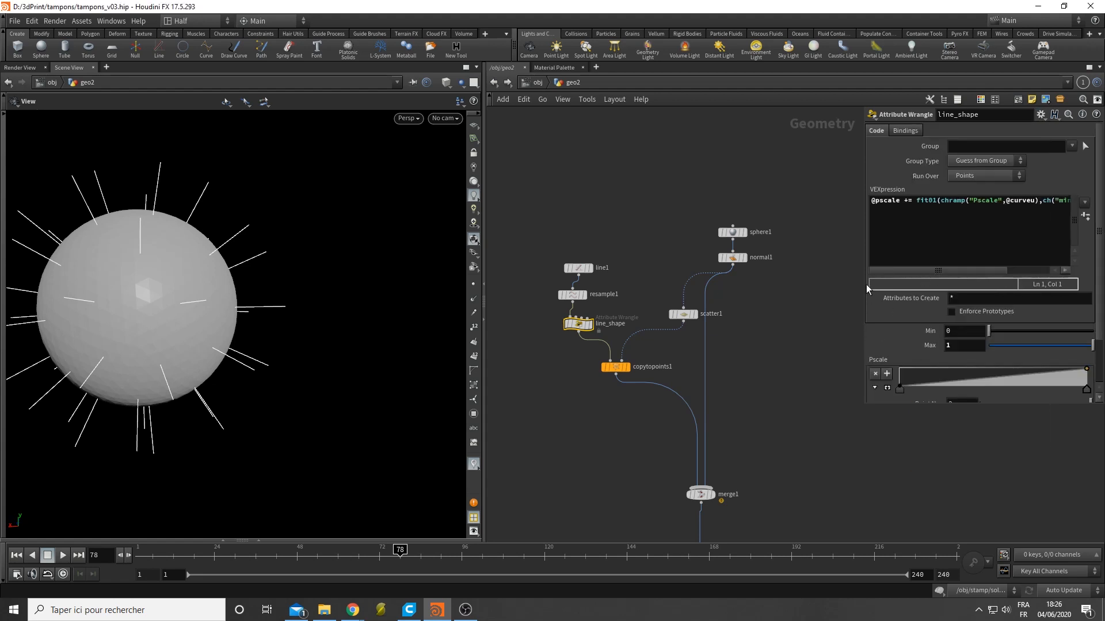
{"action": "left_click_drag", "start_coordinate": [861, 279], "coordinate": [736, 297]}
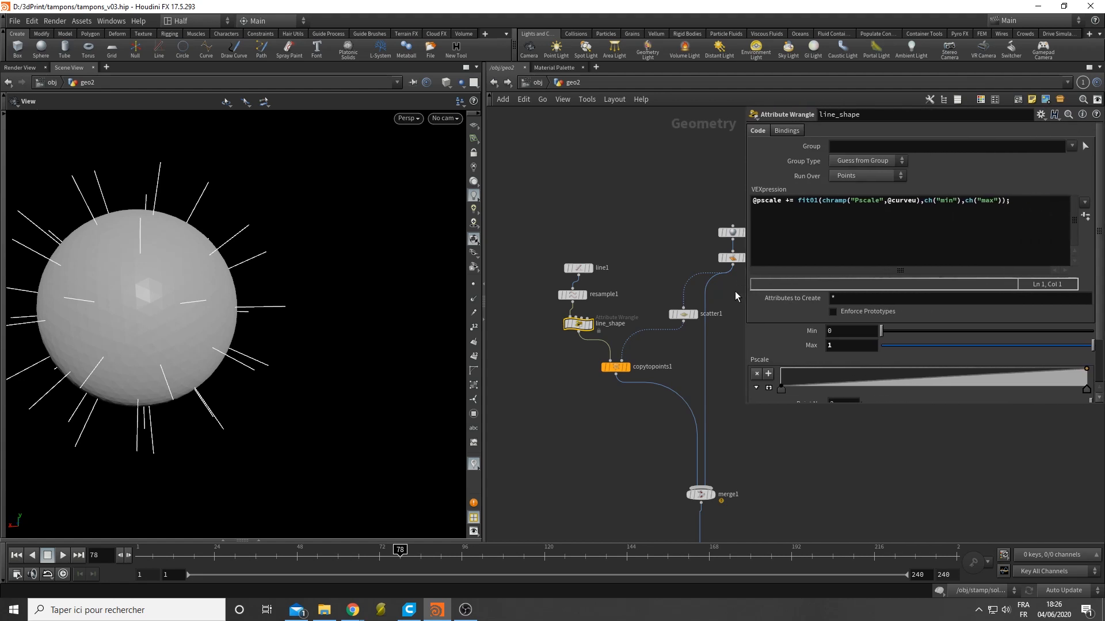
{"action": "left_click", "coordinate": [752, 201]}
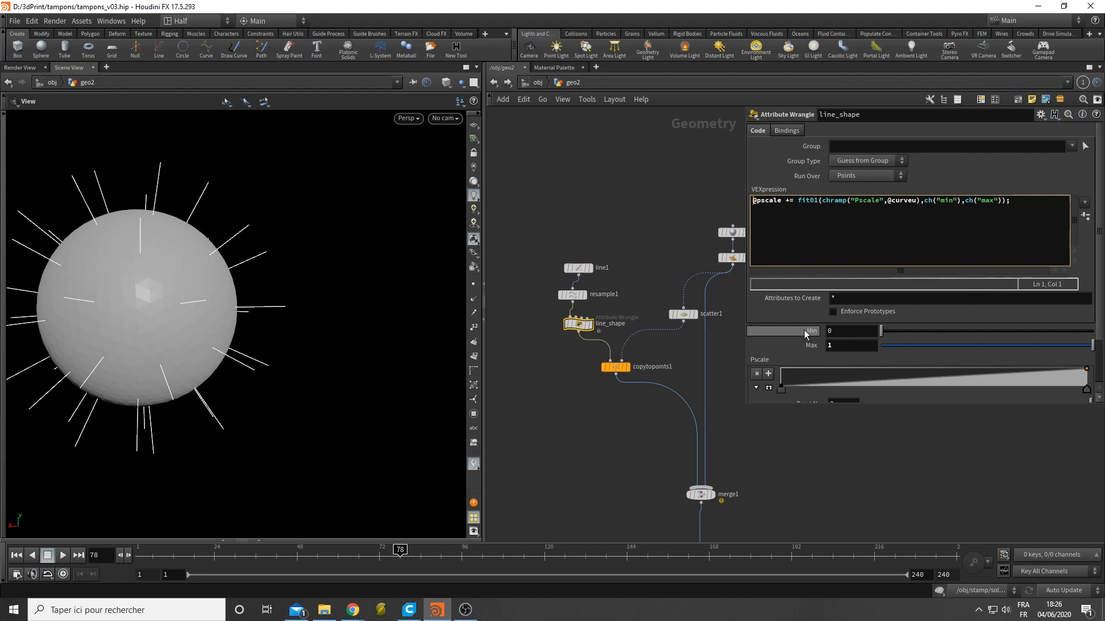
{"action": "type", "text": "f"}
{"action": "key", "text": "Escape"}
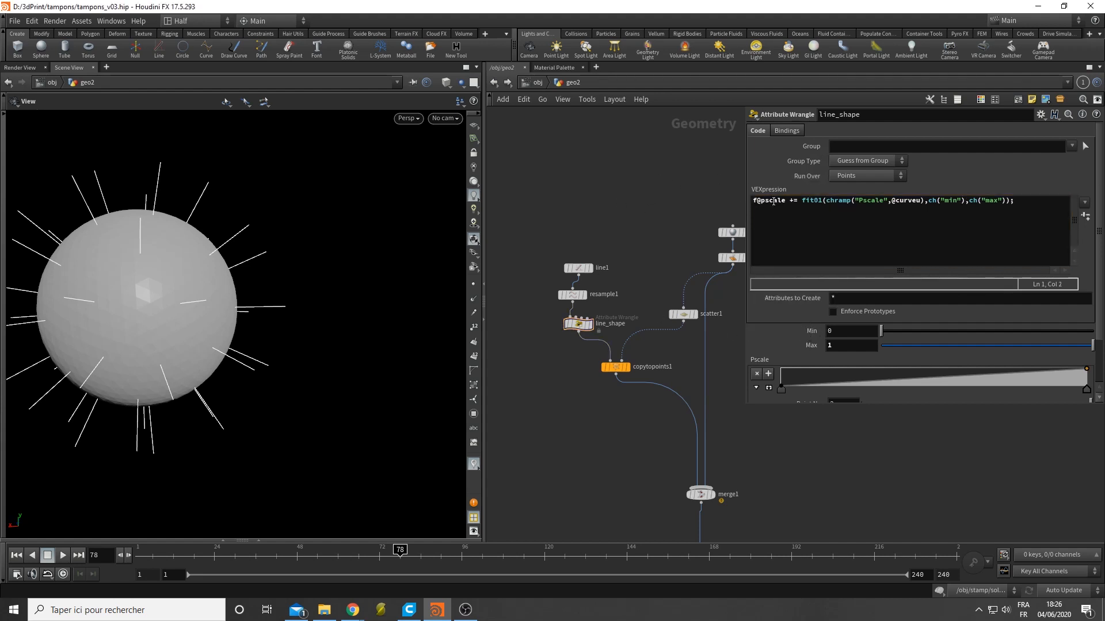
{"action": "left_click", "coordinate": [793, 203]}
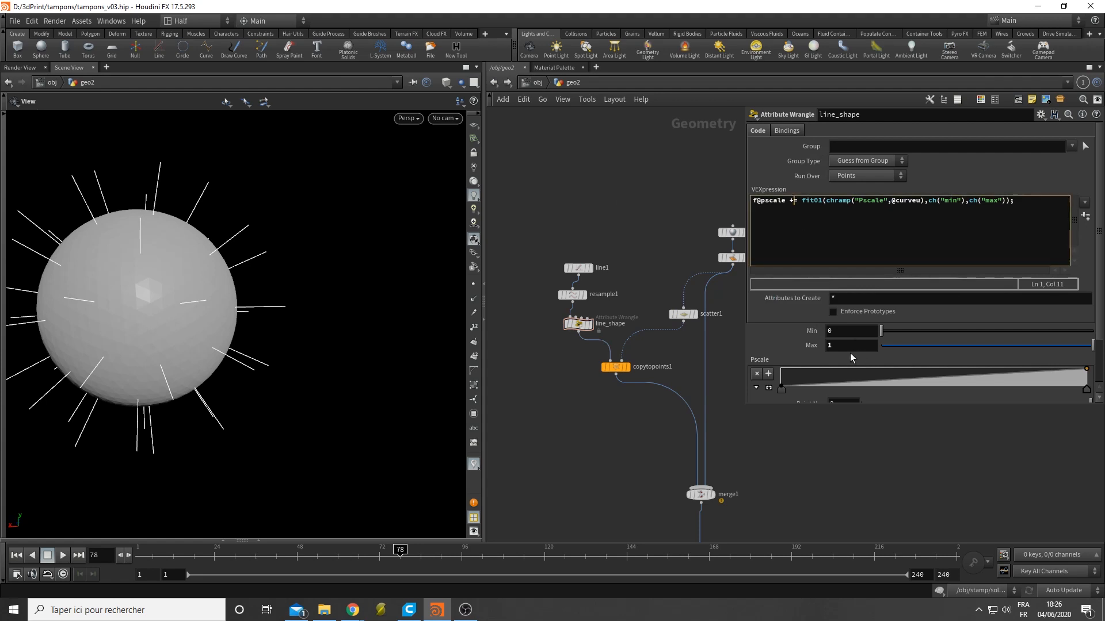
{"action": "key", "text": "BackSpace"}
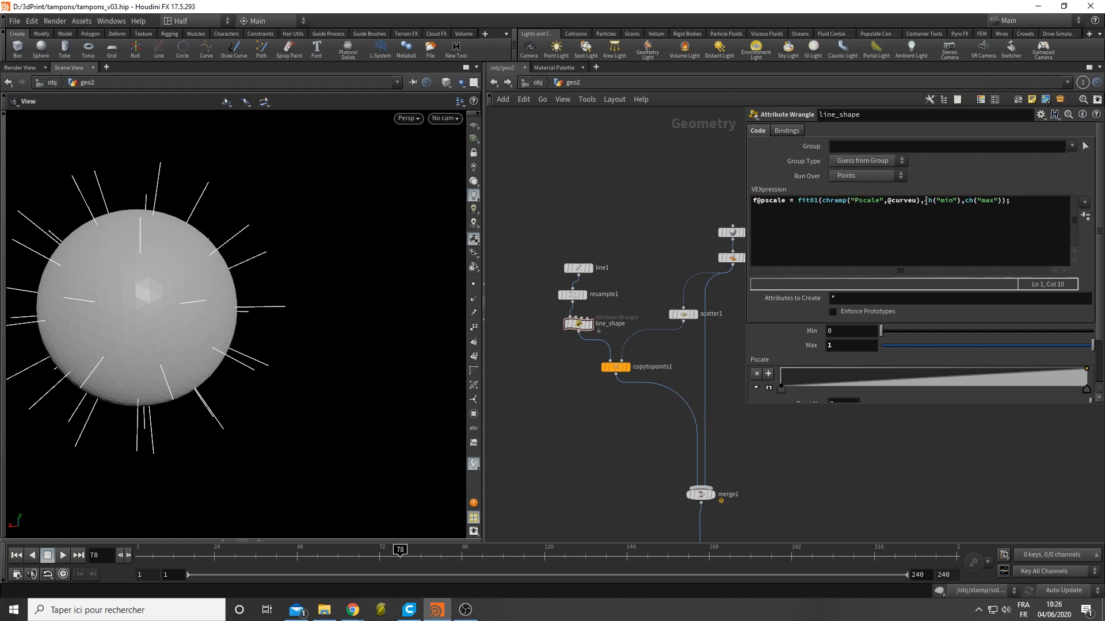
{"action": "left_click_drag", "start_coordinate": [926, 201], "coordinate": [956, 197]}
{"action": "left_click", "coordinate": [1025, 205]}
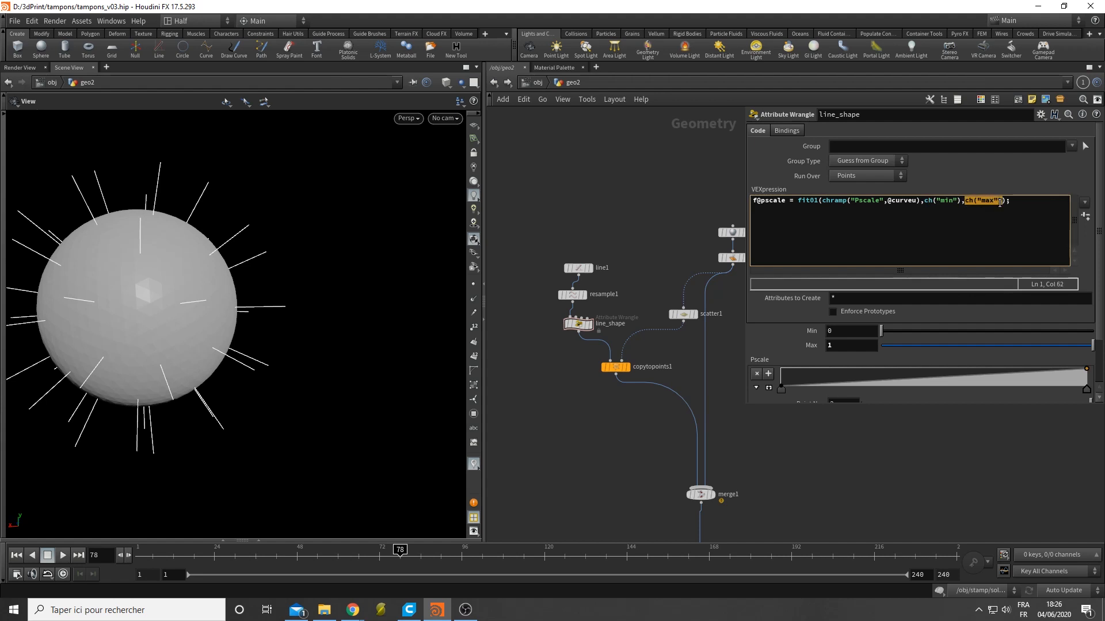
{"action": "key", "text": "h"}
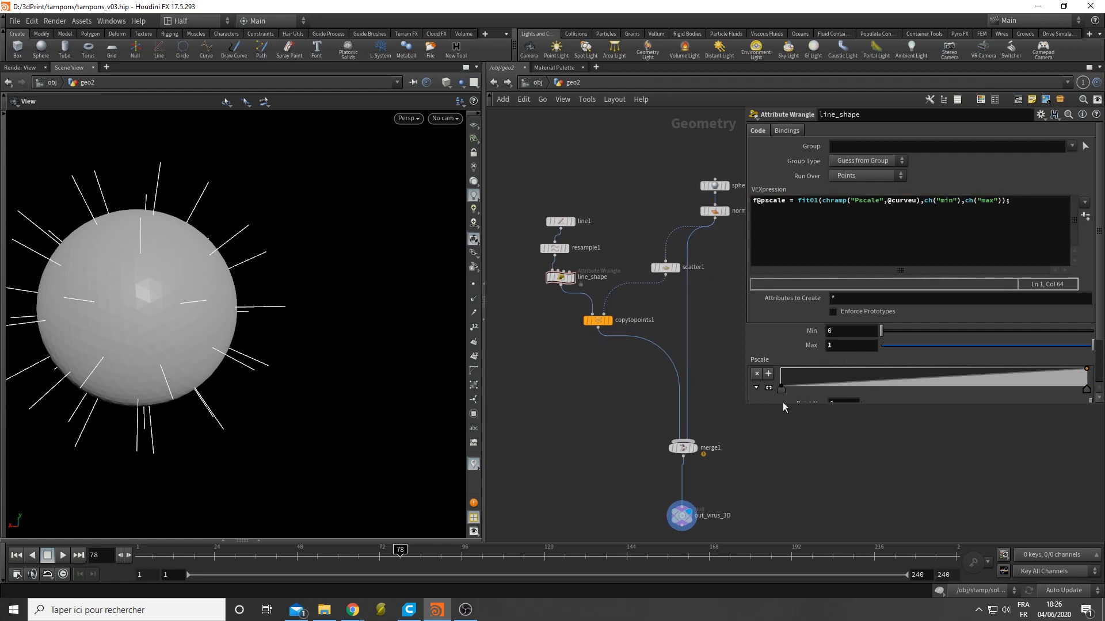
Step: Insert a PolyWire node between the Copy to Points and Merge nodes and position it directly below Copy to Points
{"action": "middle_click_drag", "start_coordinate": [641, 398], "coordinate": [621, 458]}
{"action": "key", "text": "Tab"}
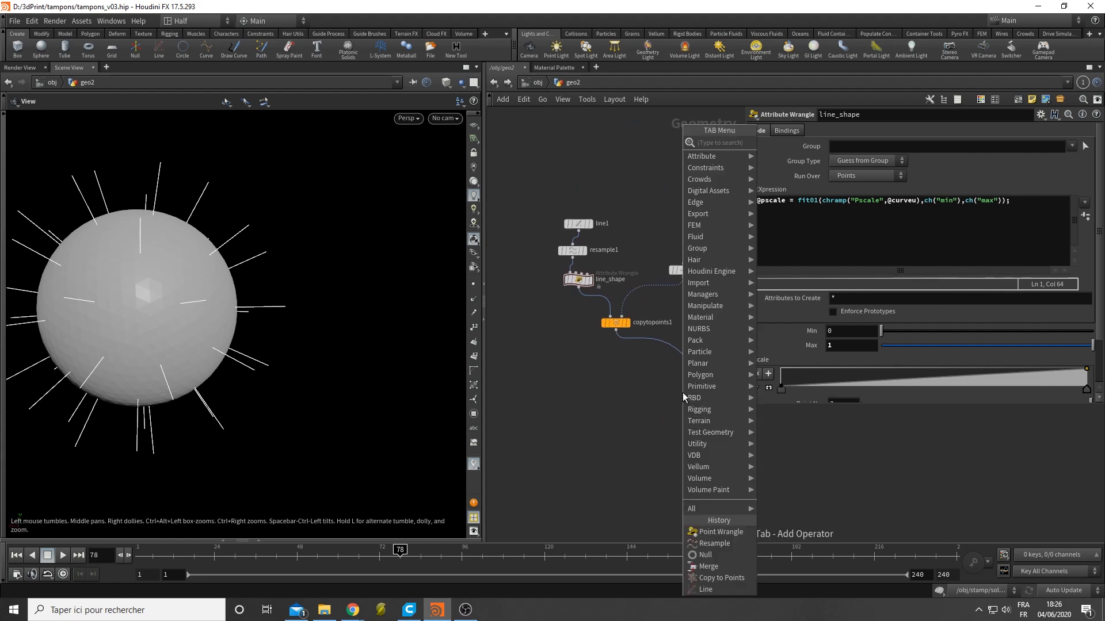
{"action": "type", "text": "poly"}
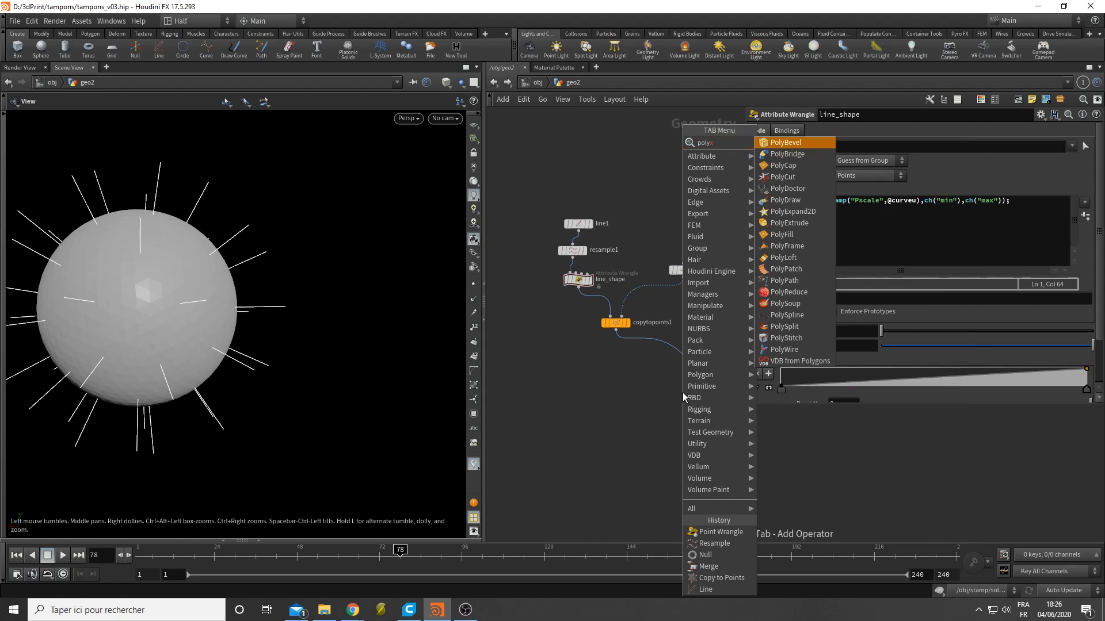
{"action": "type", "text": "w"}
{"action": "key", "text": "Return"}
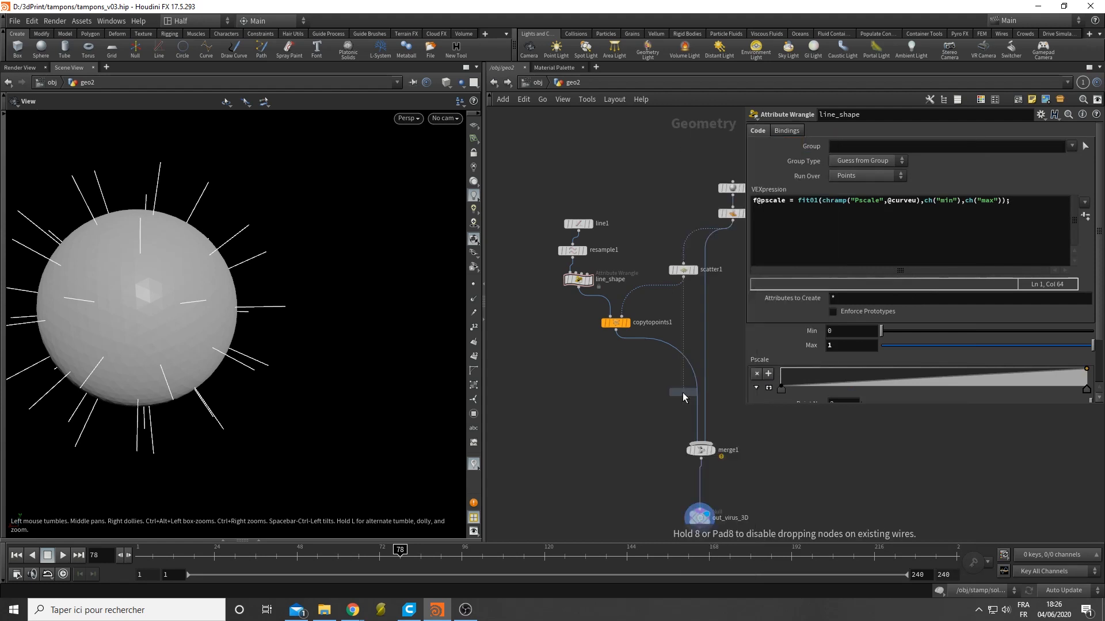
{"action": "left_click", "coordinate": [650, 345]}
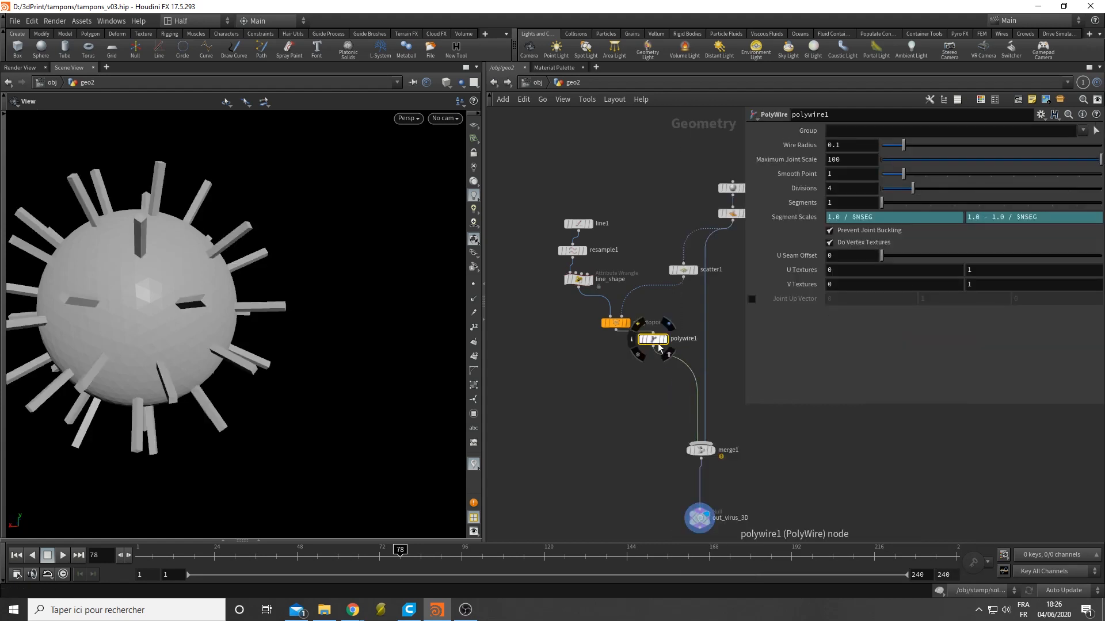
{"action": "left_click_drag", "start_coordinate": [647, 344], "coordinate": [612, 380]}
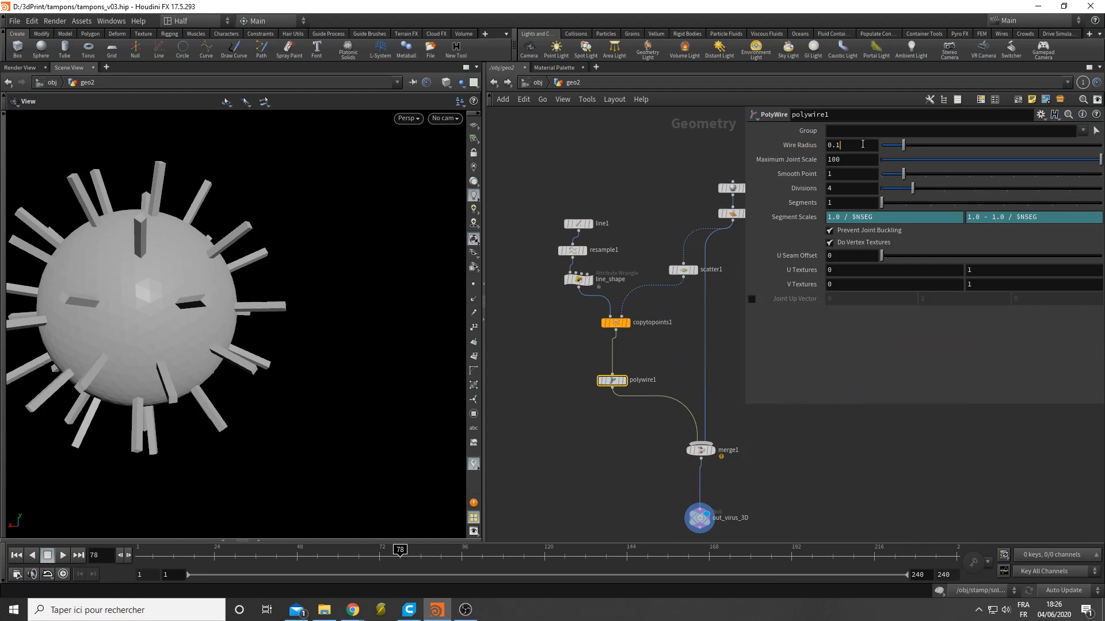
{"action": "double_click", "coordinate": [861, 146]}
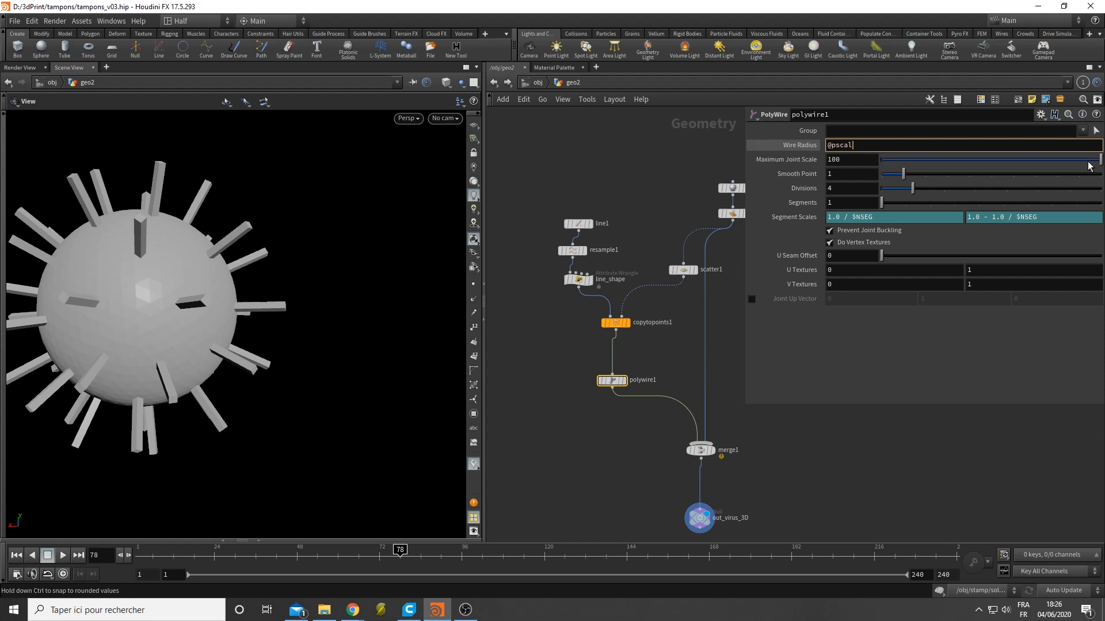
{"action": "key", "text": "Return"}
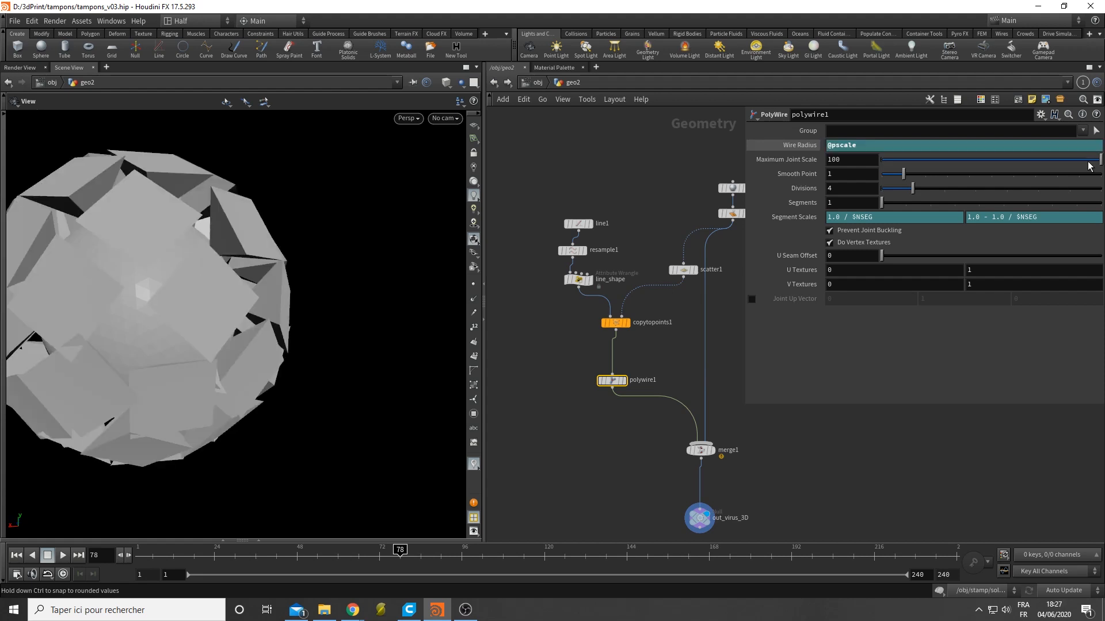
{"action": "left_click_drag", "start_coordinate": [311, 439], "coordinate": [230, 345]}
{"action": "left_click_drag", "start_coordinate": [291, 294], "coordinate": [235, 405]}
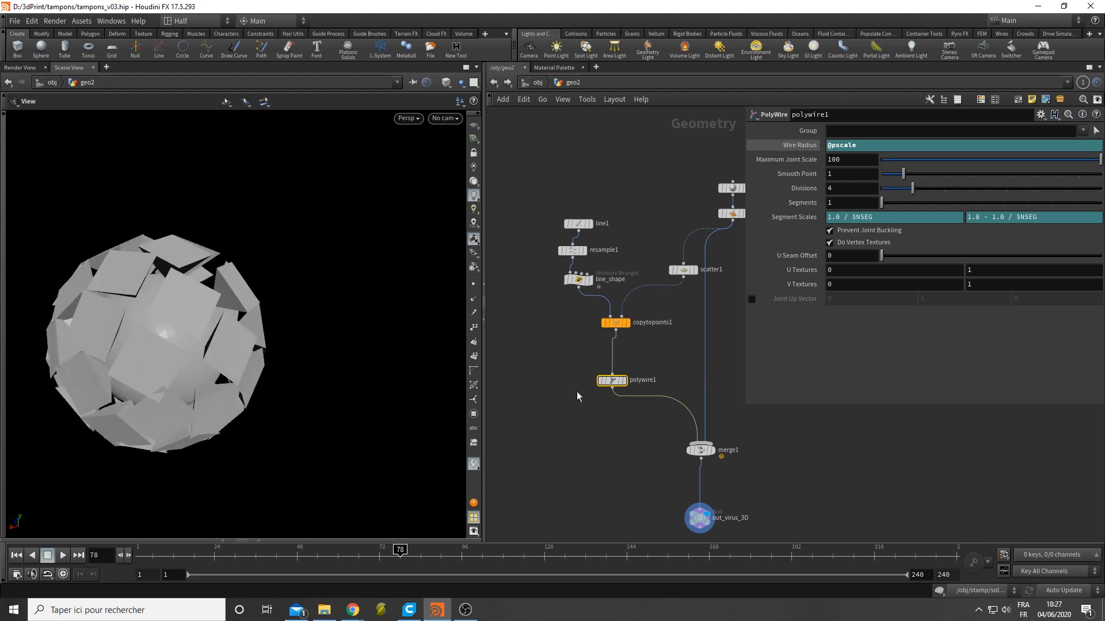
{"action": "left_click_drag", "start_coordinate": [219, 352], "coordinate": [210, 331]}
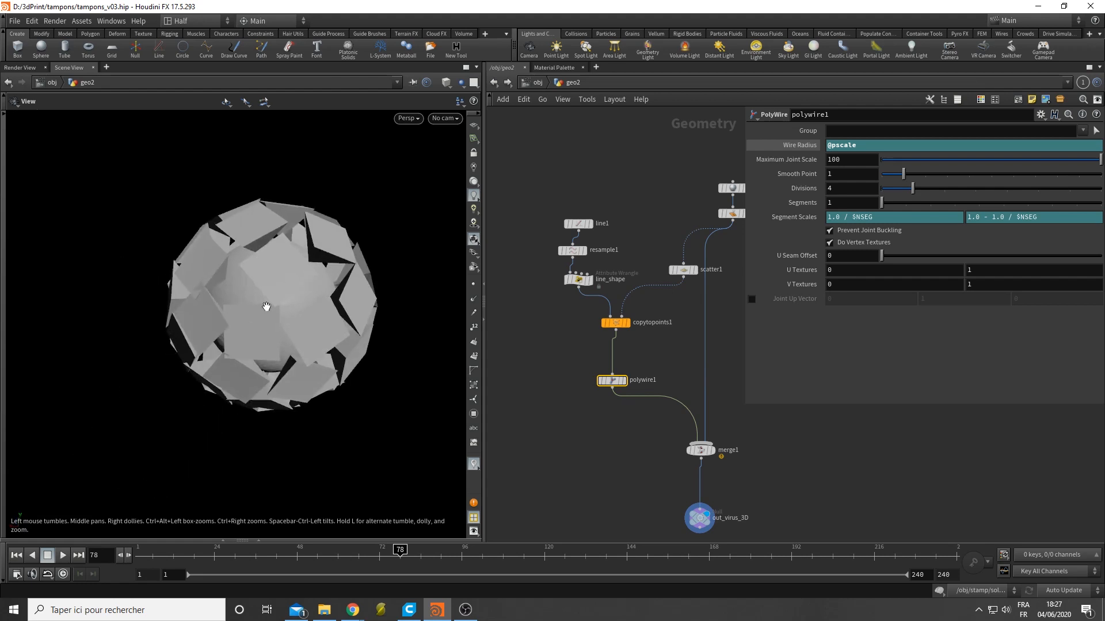
{"action": "left_click_drag", "start_coordinate": [264, 308], "coordinate": [323, 323]}
{"action": "left_click", "coordinate": [862, 194]}
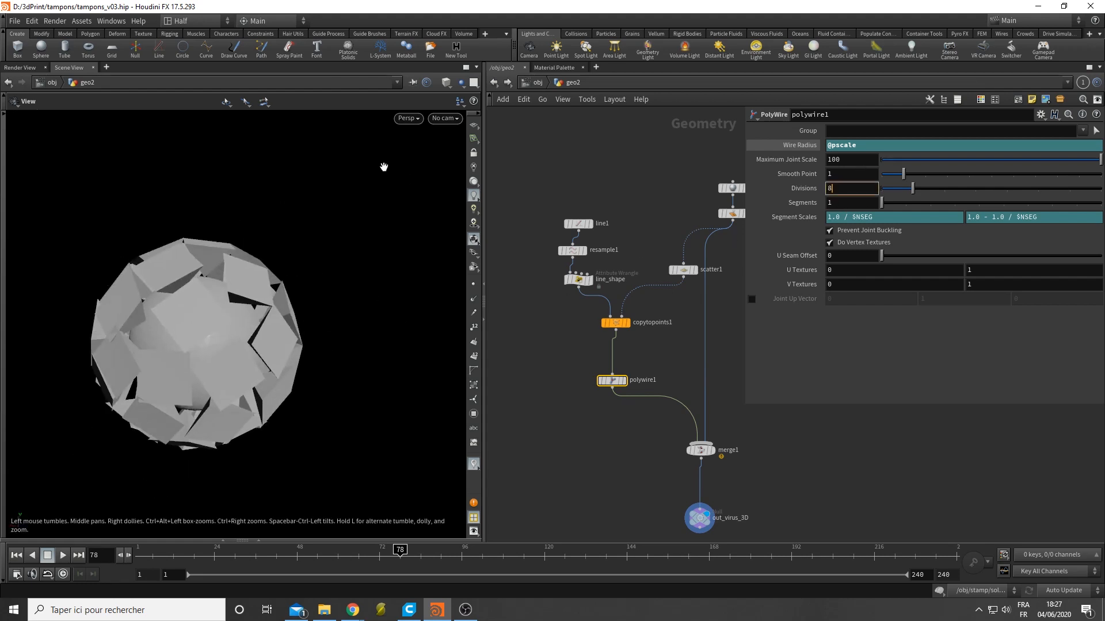
{"action": "key", "text": "Return"}
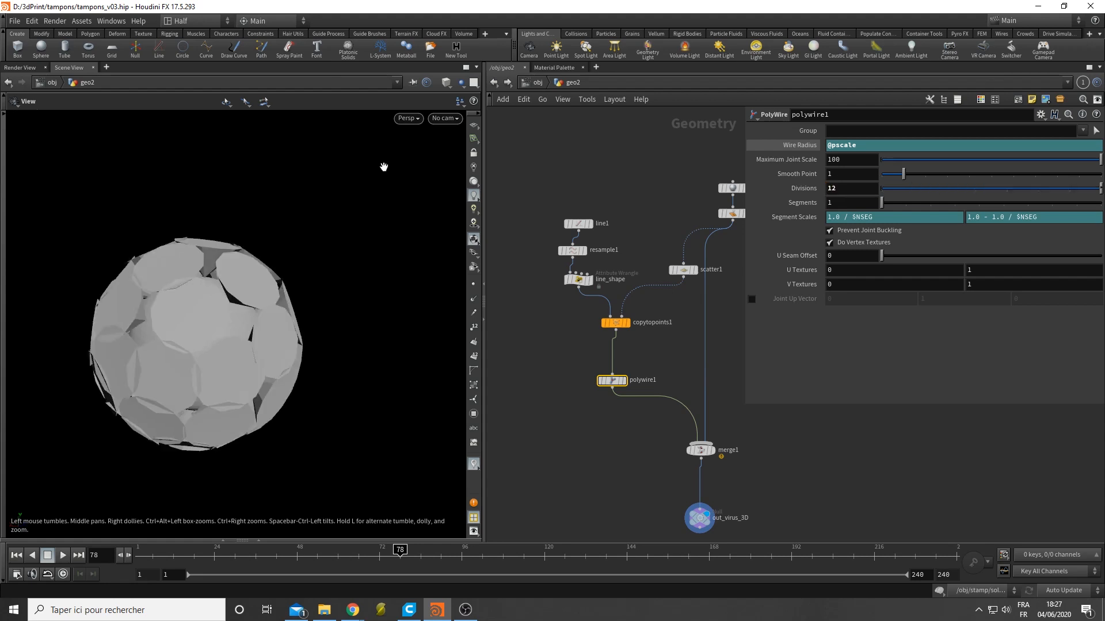
Step: Expand the Pscale ramp of the line_shape wrangle and set both ramp points to B-Spline interpolation
{"action": "mouse_move", "coordinate": [581, 284]}
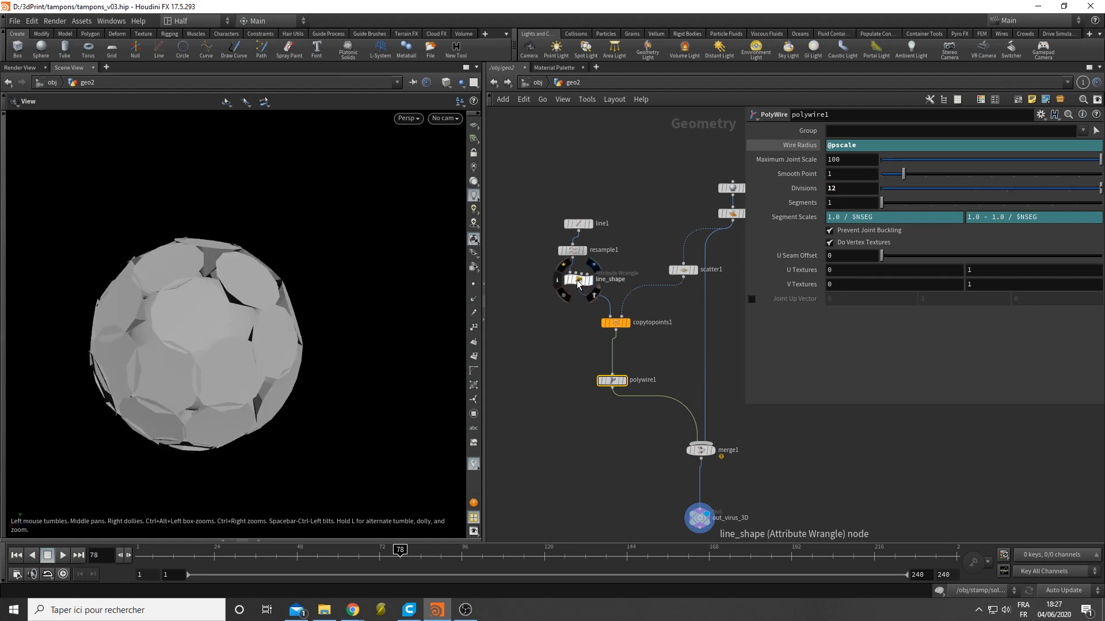
{"action": "left_click", "coordinate": [579, 281]}
{"action": "scroll", "coordinate": [204, 336], "scroll_direction": "up", "scroll_amount": 5}
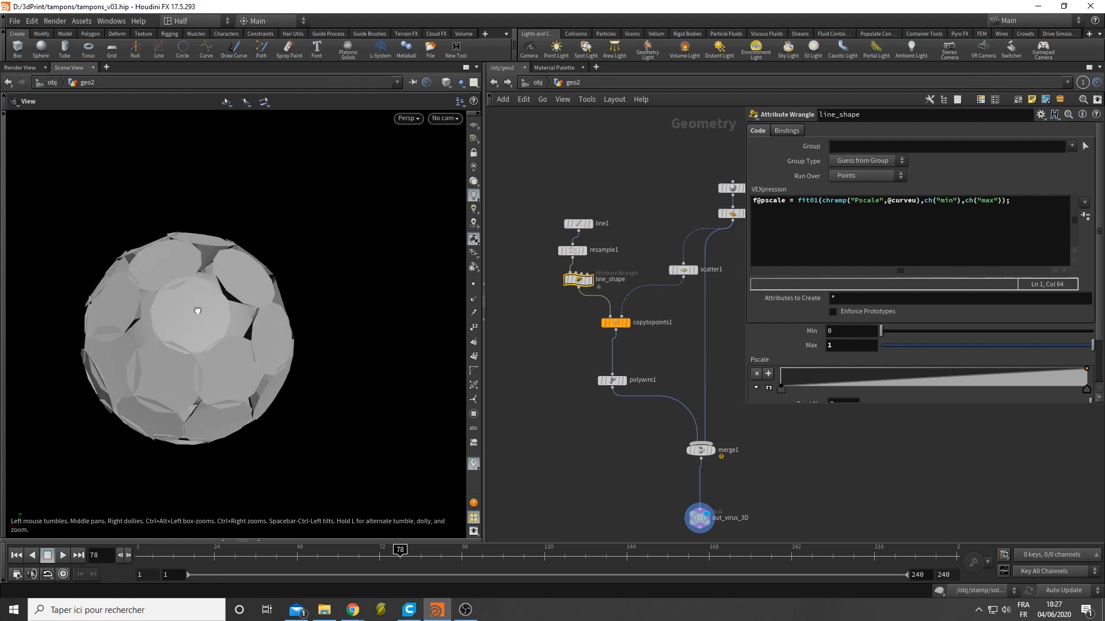
{"action": "scroll", "coordinate": [204, 337], "scroll_direction": "up", "scroll_amount": 1}
{"action": "scroll", "coordinate": [905, 313], "scroll_direction": "down", "scroll_amount": 2}
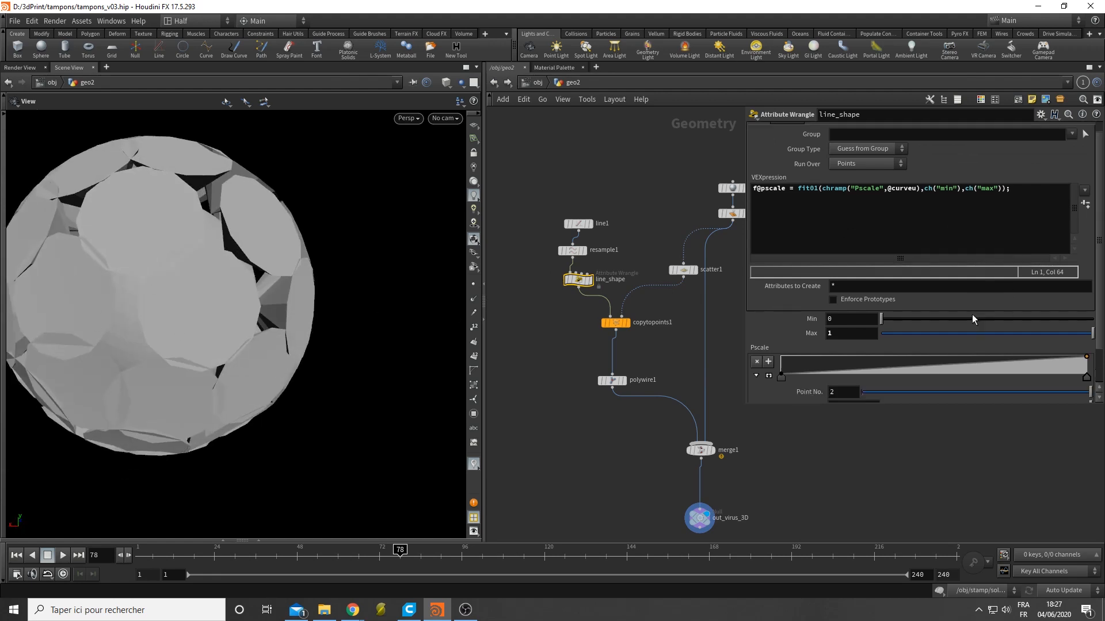
{"action": "left_click", "coordinate": [769, 334]}
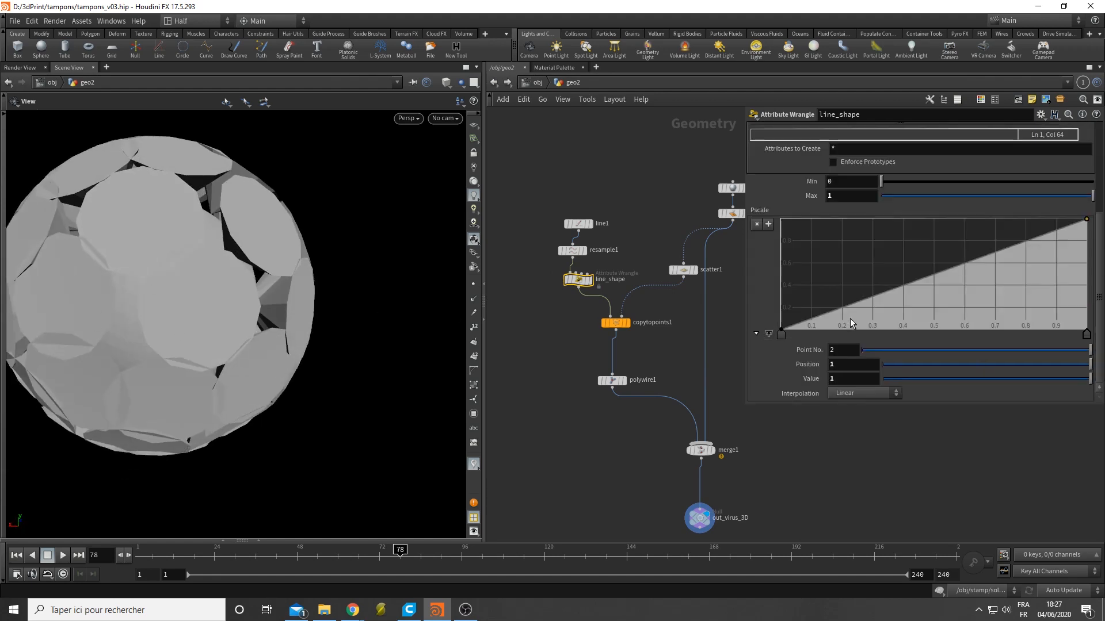
{"action": "left_click", "coordinate": [781, 333]}
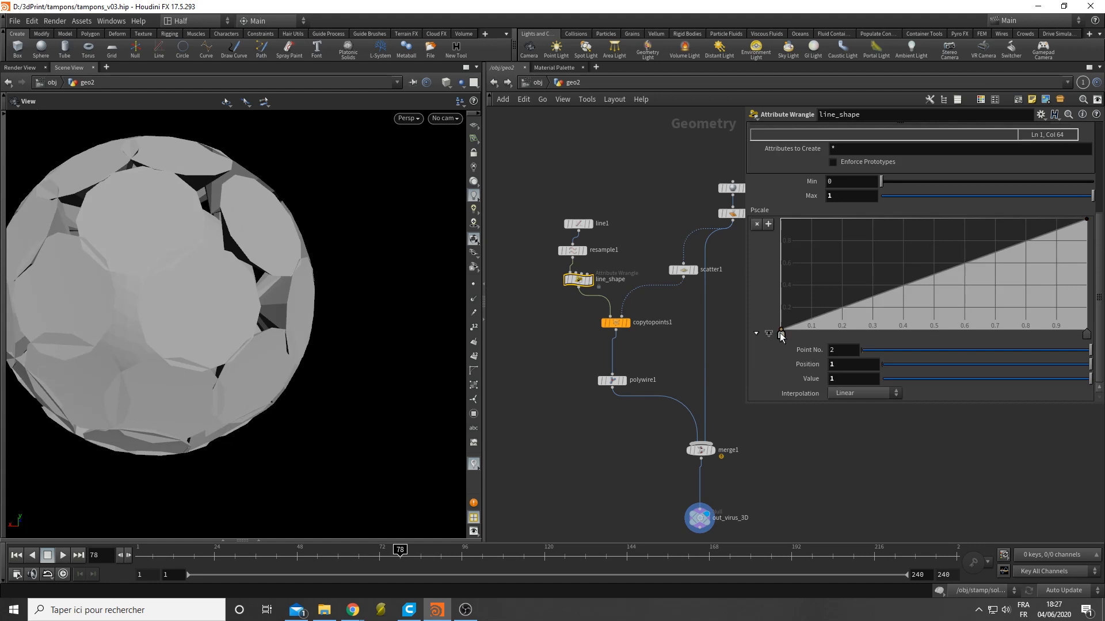
{"action": "left_click", "coordinate": [866, 393]}
{"action": "left_click", "coordinate": [876, 466]}
{"action": "left_click", "coordinate": [863, 394]}
{"action": "left_click", "coordinate": [855, 465]}
Step: Set the line_shape wrangle's Max to .2 and Min to 0.05
{"action": "key", "text": "Return"}
{"action": "type", "text": ".2"}
{"action": "key", "text": "Return"}
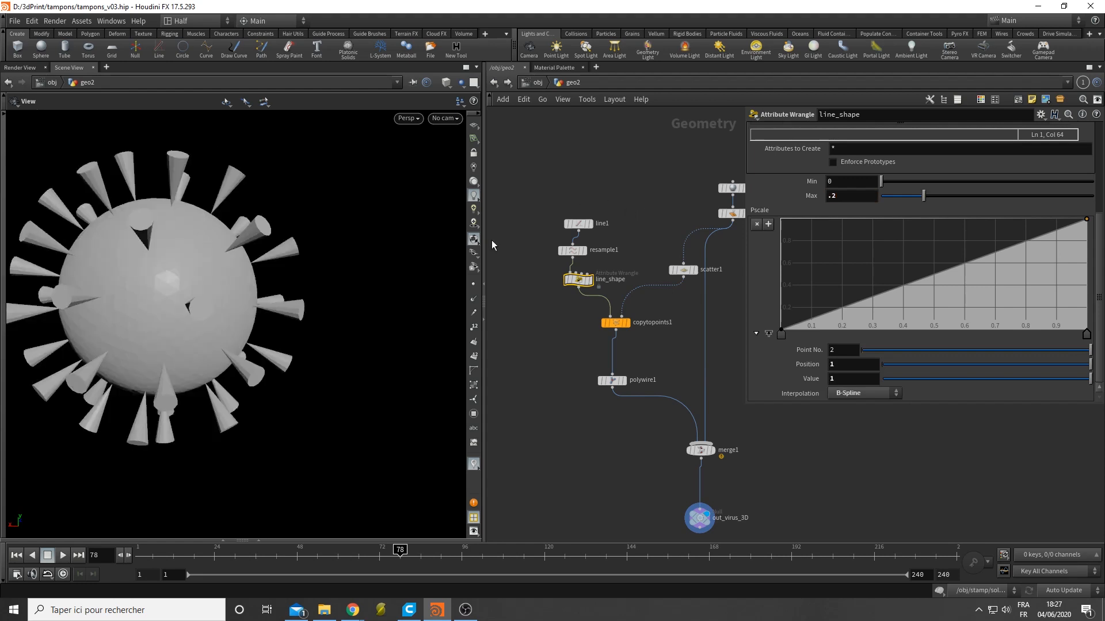
{"action": "left_click", "coordinate": [866, 186]}
{"action": "type", "text": ".05"}
{"action": "key", "text": "Return"}
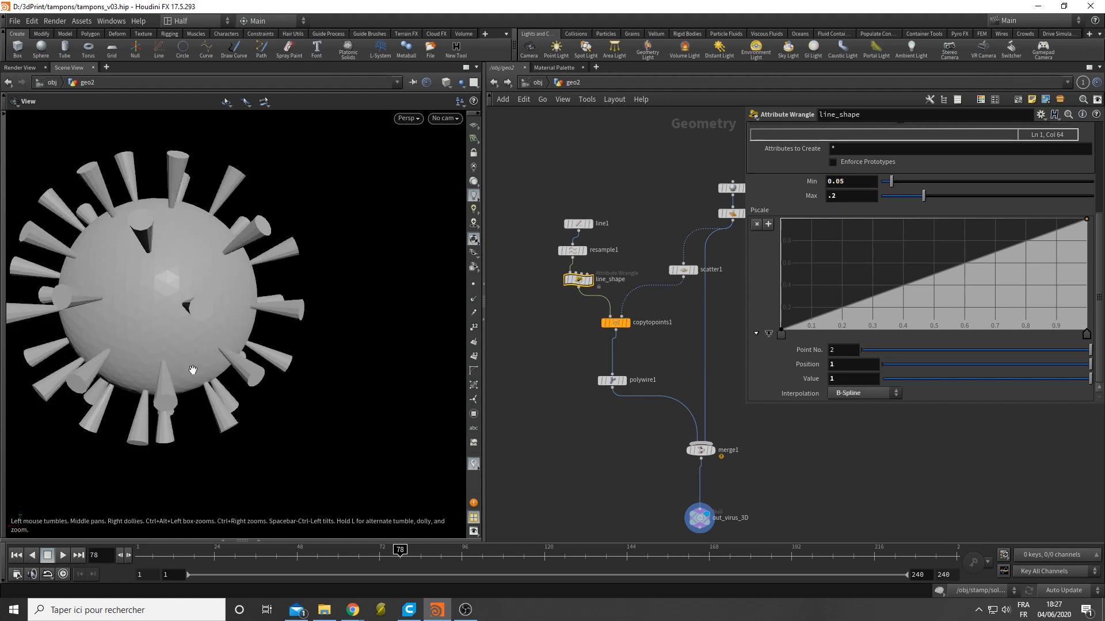
{"action": "left_click_drag", "start_coordinate": [195, 368], "coordinate": [259, 322]}
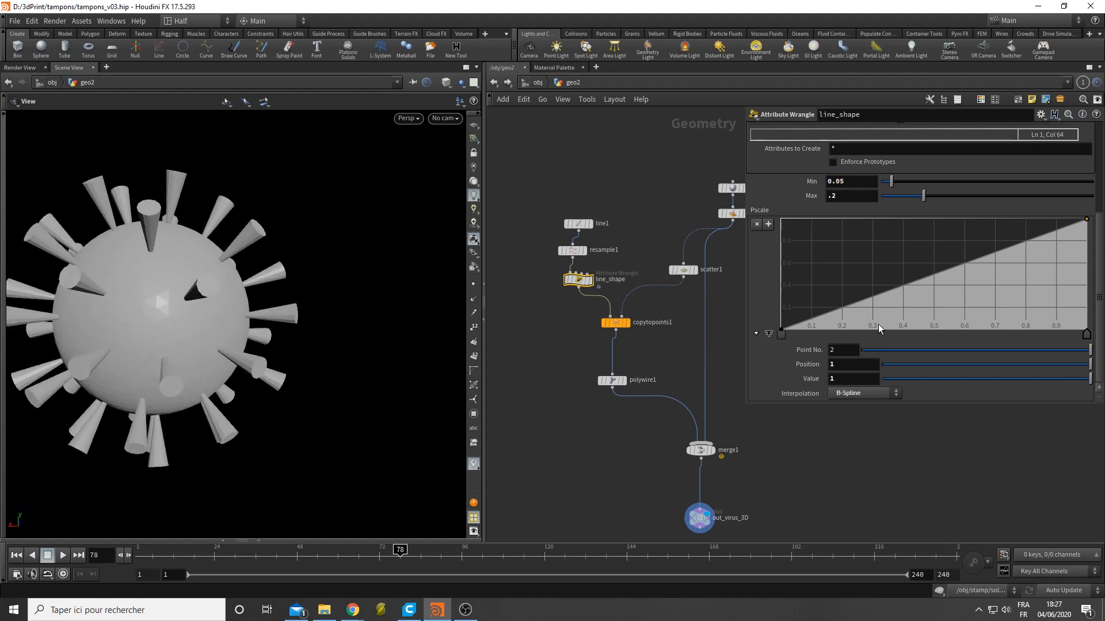
Step: Reshape the Pscale ramp: lower the end point to 0, raise the start to about 0.6 and add a low point near position 0.23
{"action": "left_click", "coordinate": [781, 333]}
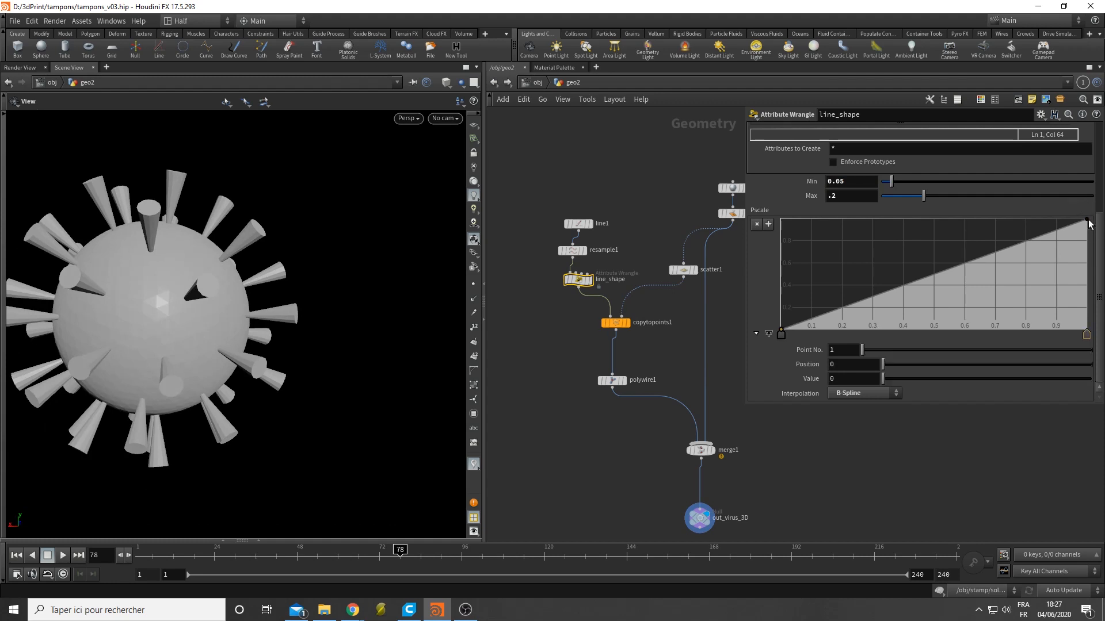
{"action": "left_click_drag", "start_coordinate": [1085, 222], "coordinate": [1085, 331]}
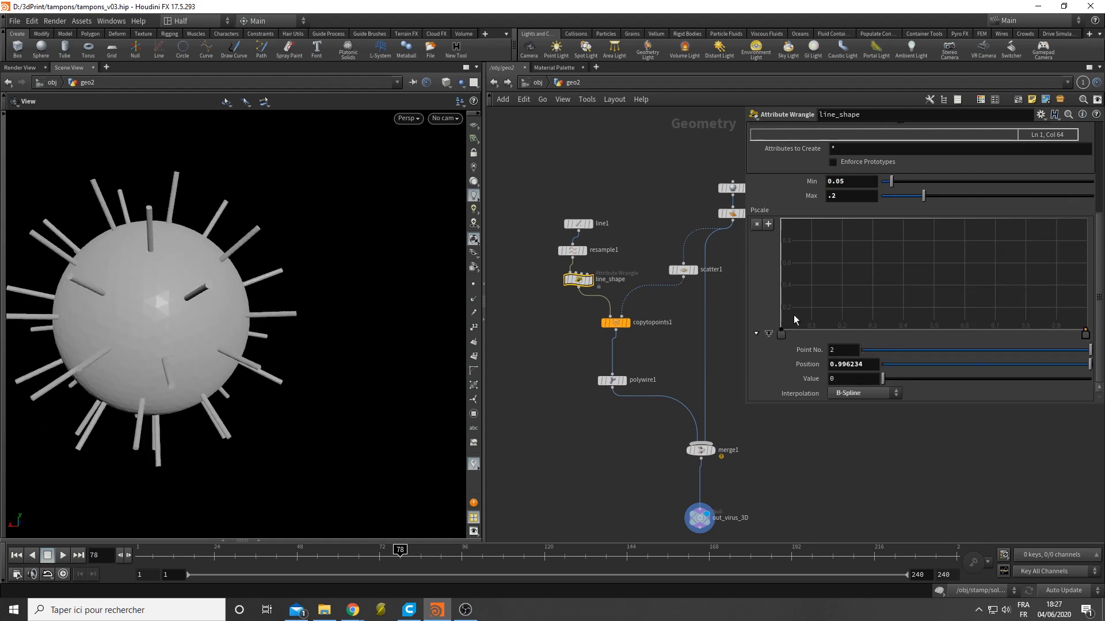
{"action": "left_click_drag", "start_coordinate": [783, 332], "coordinate": [765, 269]}
{"action": "left_click_drag", "start_coordinate": [841, 282], "coordinate": [854, 321]}
{"action": "left_click_drag", "start_coordinate": [237, 296], "coordinate": [262, 276]}
Step: Raise the Pscale ramp's end point to about 0.6 and shape a steep peak with added points between positions 0.89 and 0.96
{"action": "left_click_drag", "start_coordinate": [1084, 327], "coordinate": [1087, 265]}
{"action": "left_click", "coordinate": [1085, 249]}
{"action": "left_click_drag", "start_coordinate": [464, 325], "coordinate": [437, 303]}
{"action": "left_click", "coordinate": [1061, 323]}
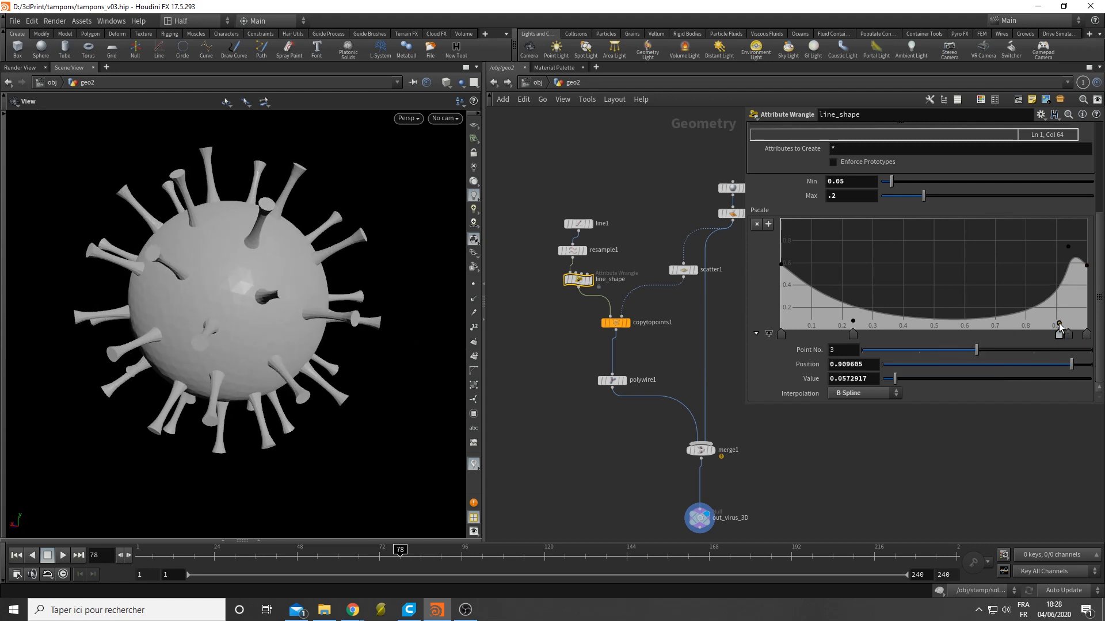
{"action": "left_click_drag", "start_coordinate": [1060, 325], "coordinate": [1053, 324]}
{"action": "mouse_move", "coordinate": [1068, 246]}
{"action": "left_mouse_down"}
{"action": "mouse_move", "coordinate": [1058, 246]}
{"action": "mouse_move", "coordinate": [1076, 257]}
{"action": "mouse_move", "coordinate": [1073, 235]}
{"action": "mouse_move", "coordinate": [1054, 240]}
{"action": "left_mouse_up"}
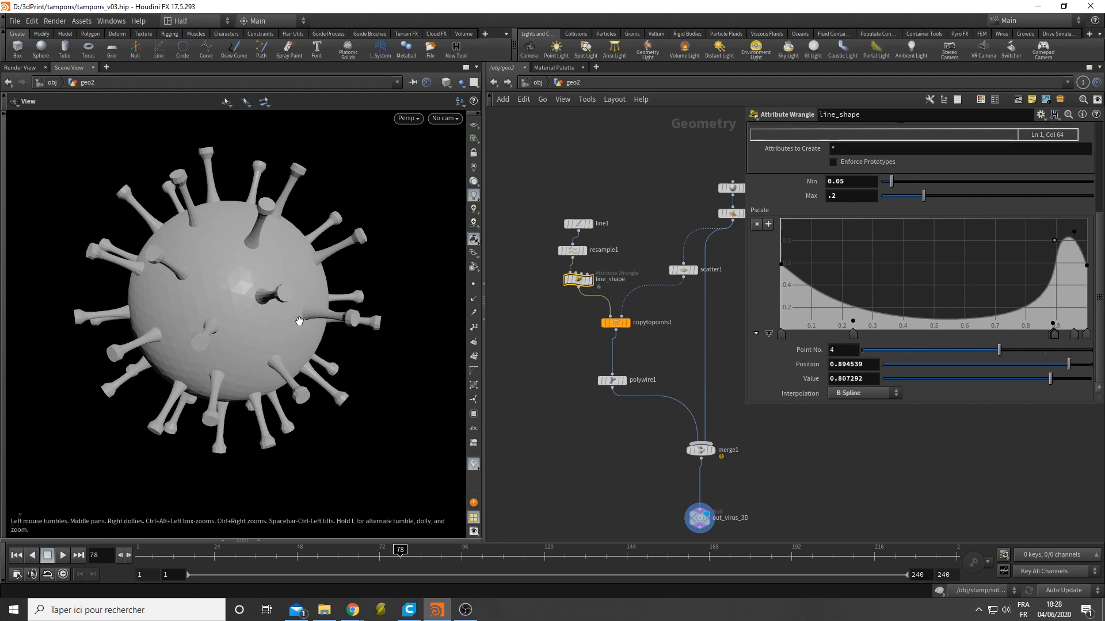
Step: Set the Resample node's maximum segment length to 0.05 for smoother spikes
{"action": "left_click_drag", "start_coordinate": [298, 321], "coordinate": [333, 331]}
{"action": "scroll", "coordinate": [357, 338], "scroll_direction": "up", "scroll_amount": 5}
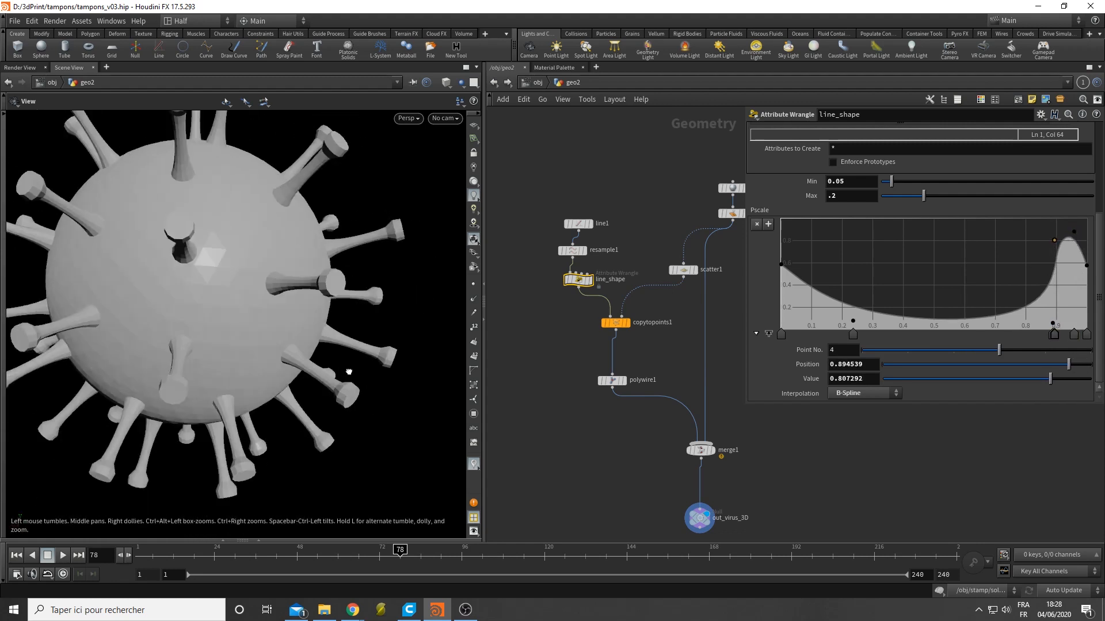
{"action": "left_click_drag", "start_coordinate": [349, 372], "coordinate": [288, 363]}
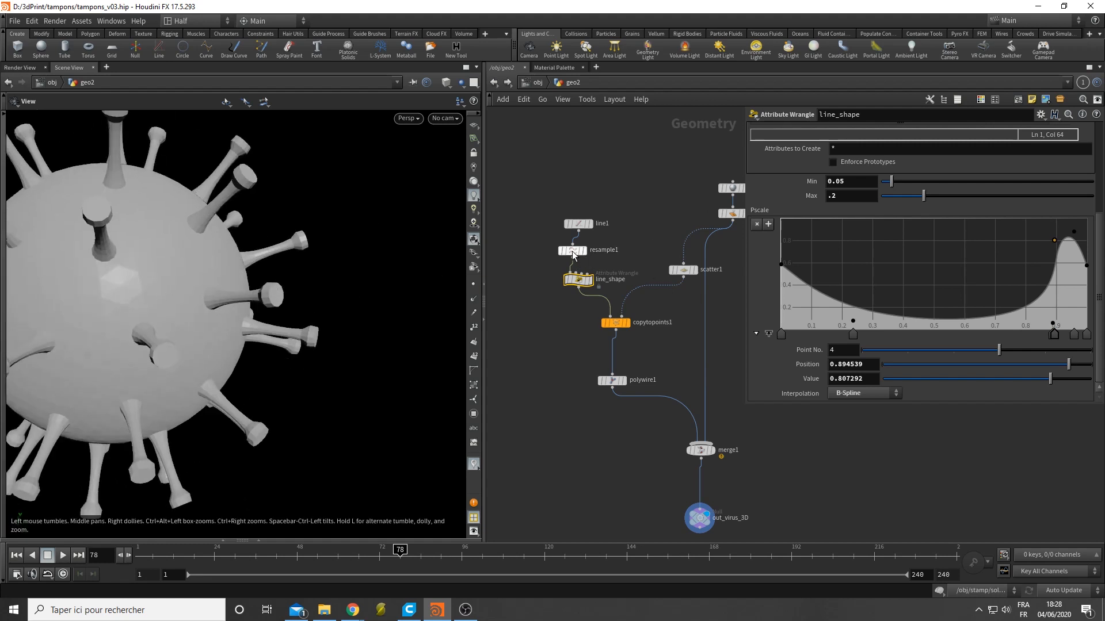
{"action": "left_click", "coordinate": [571, 250]}
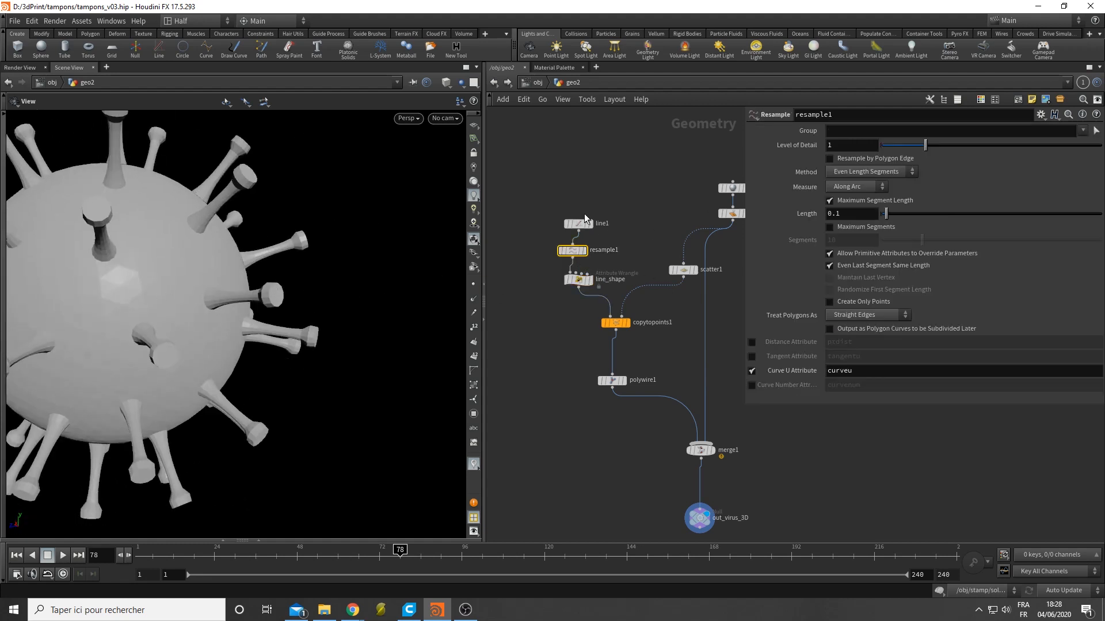
{"action": "left_click", "coordinate": [837, 213]}
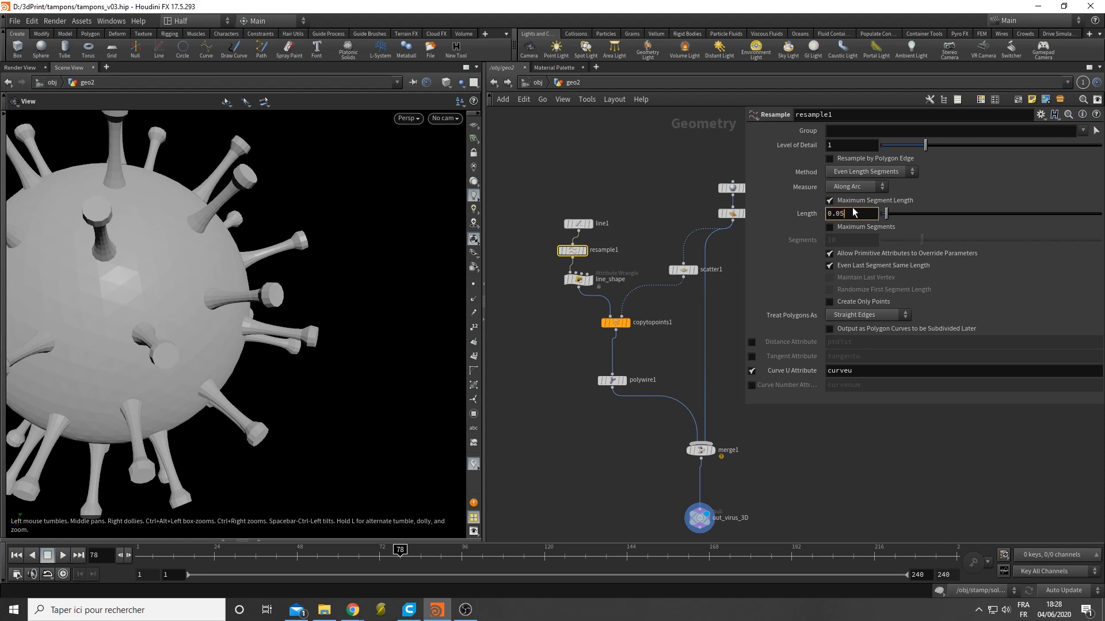
{"action": "key", "text": "Return"}
{"action": "left_click_drag", "start_coordinate": [298, 296], "coordinate": [253, 305]}
Step: Raise the line_shape wrangle's Max to 0.264 and inspect the spikes around the virus
{"action": "middle_click_drag", "start_coordinate": [618, 492], "coordinate": [606, 443]}
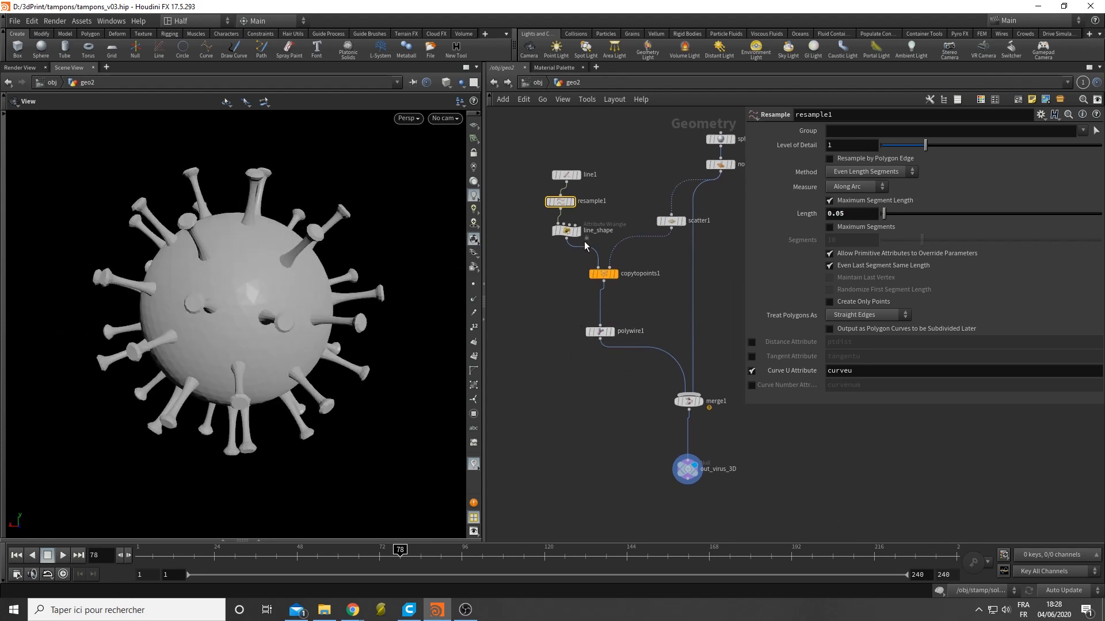
{"action": "left_click", "coordinate": [566, 230]}
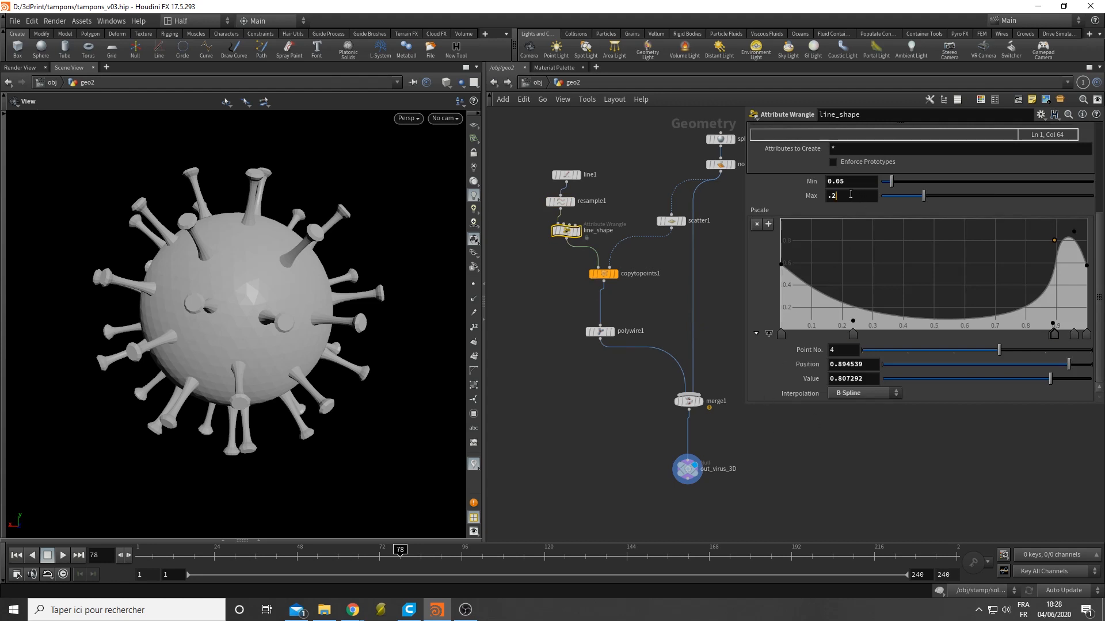
{"action": "left_click_drag", "start_coordinate": [924, 195], "coordinate": [938, 201]}
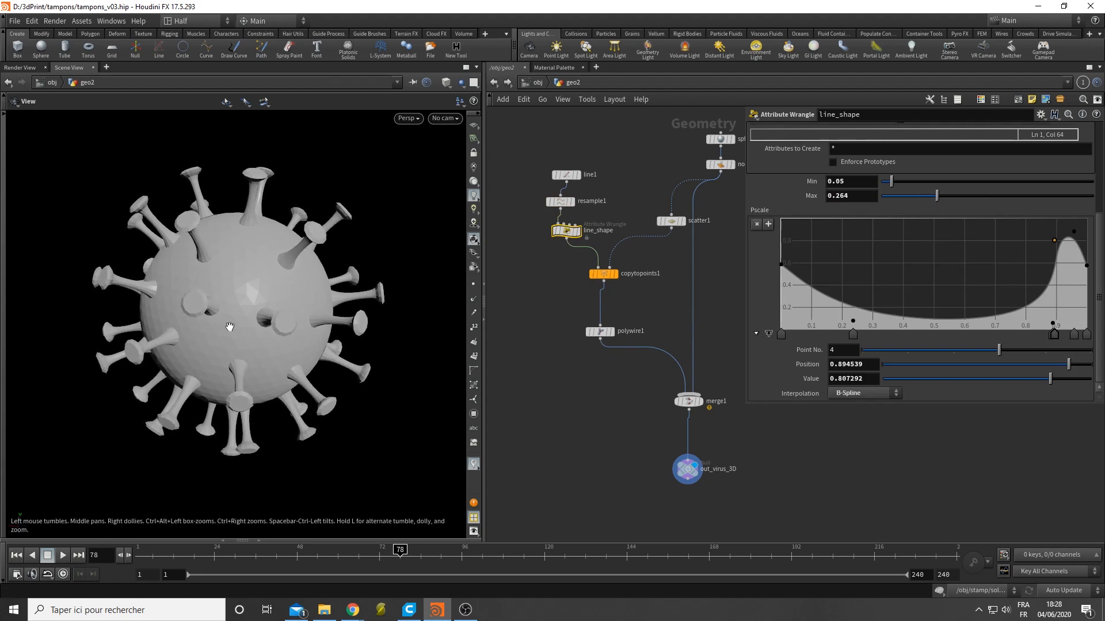
{"action": "left_click_drag", "start_coordinate": [229, 326], "coordinate": [204, 341]}
{"action": "left_click_drag", "start_coordinate": [274, 320], "coordinate": [240, 365]}
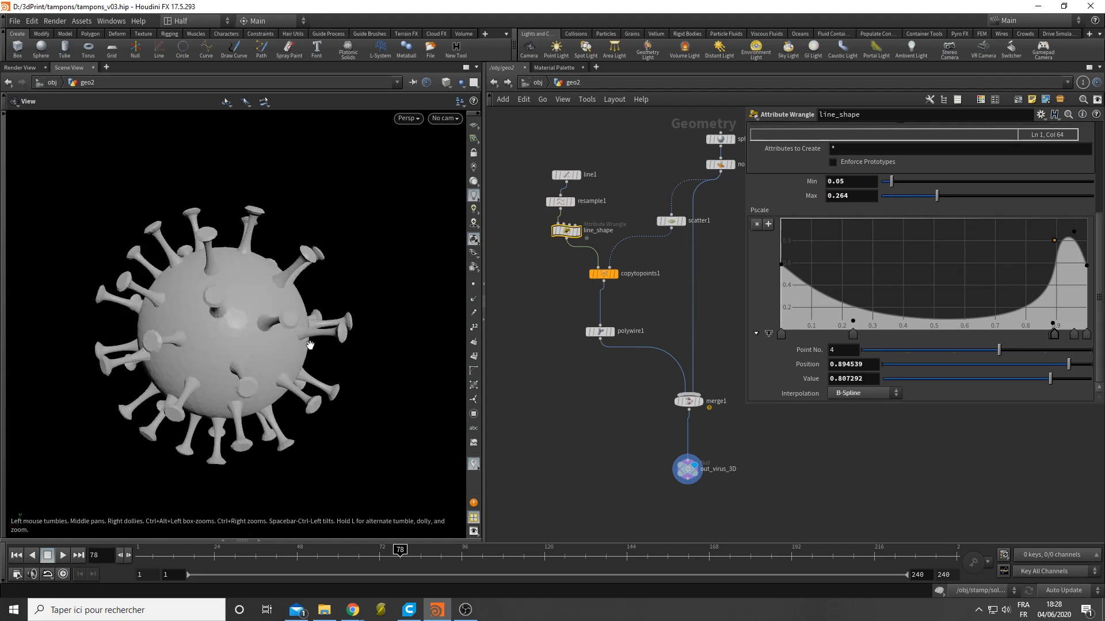
{"action": "left_click_drag", "start_coordinate": [310, 346], "coordinate": [254, 365]}
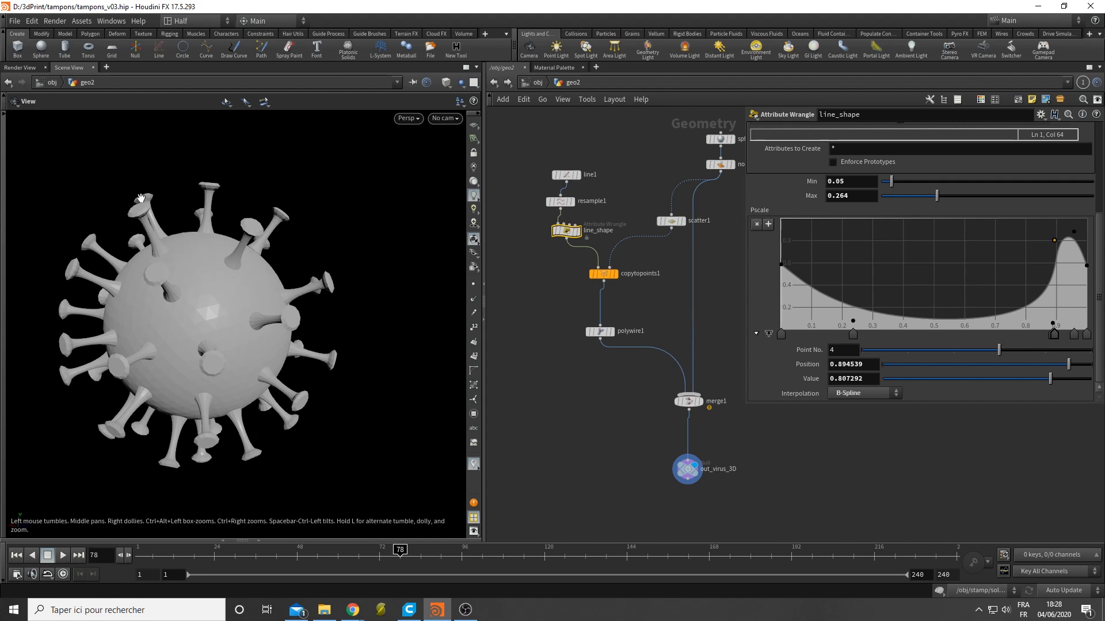
{"action": "left_click_drag", "start_coordinate": [158, 231], "coordinate": [221, 321]}
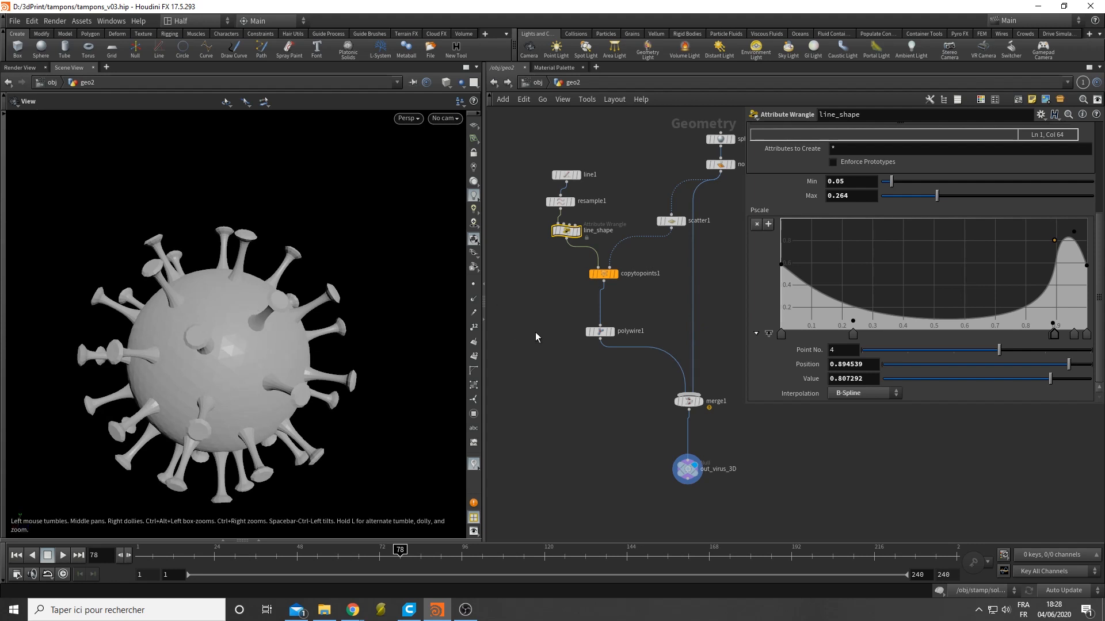
Step: Insert an Attribute Randomize node between the Scatter and Copy to Points nodes
{"action": "key", "text": "Tab"}
{"action": "type", "text": "att"}
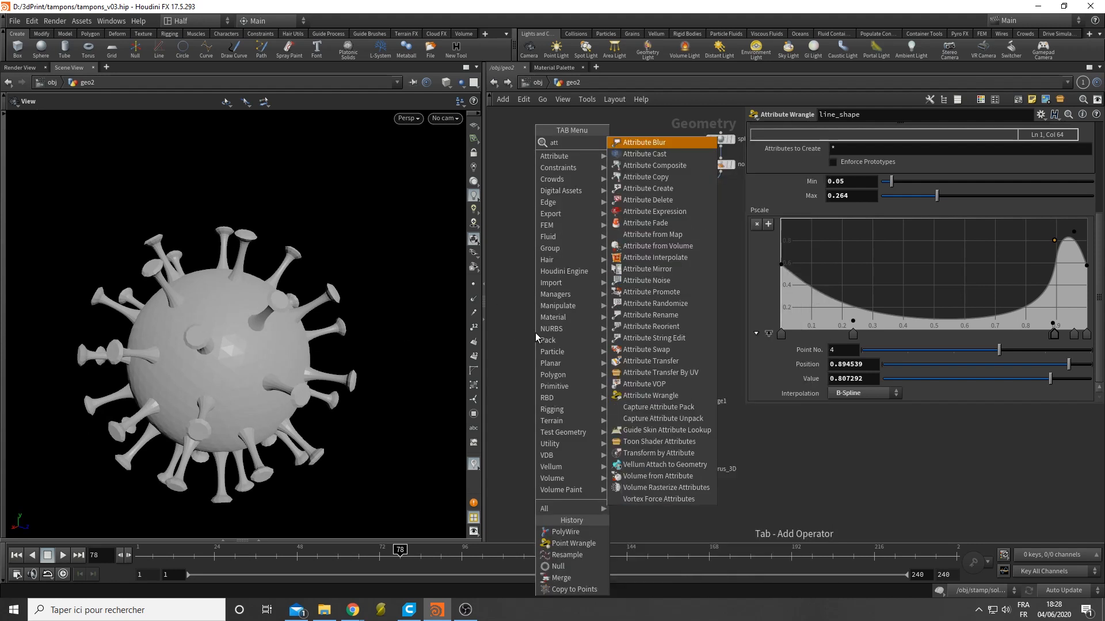
{"action": "type", "text": " ran"}
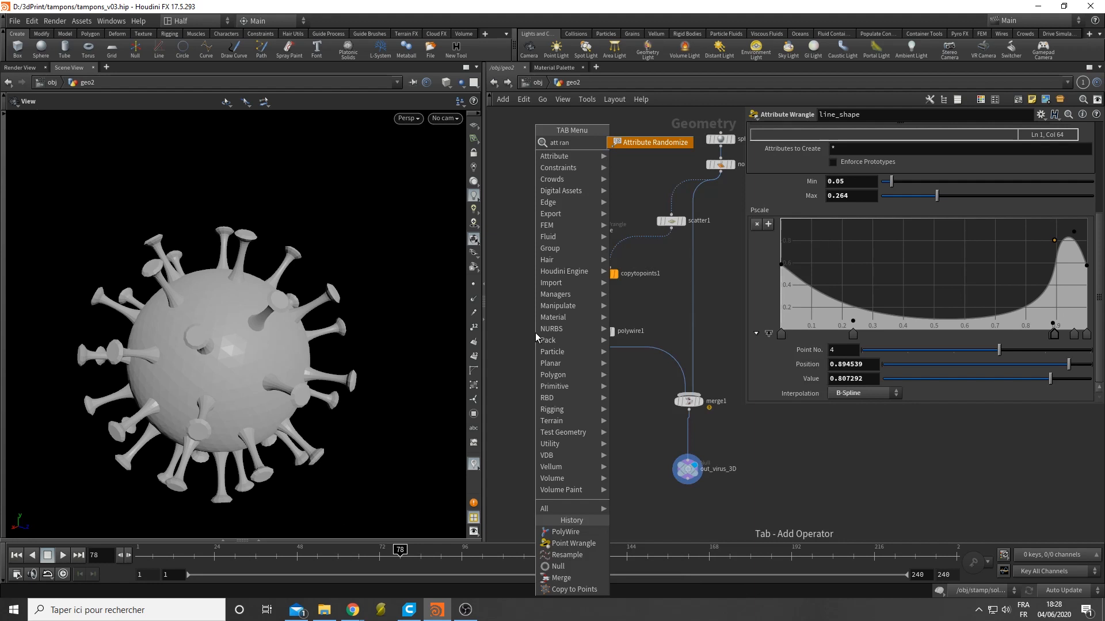
{"action": "key", "text": "Return"}
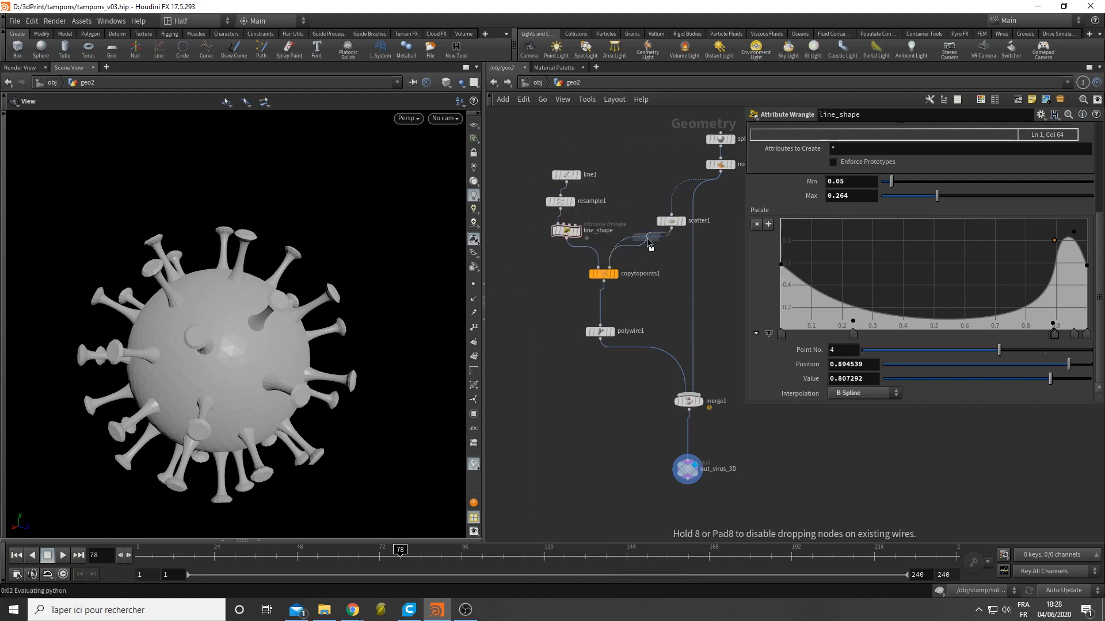
{"action": "left_click", "coordinate": [648, 242]}
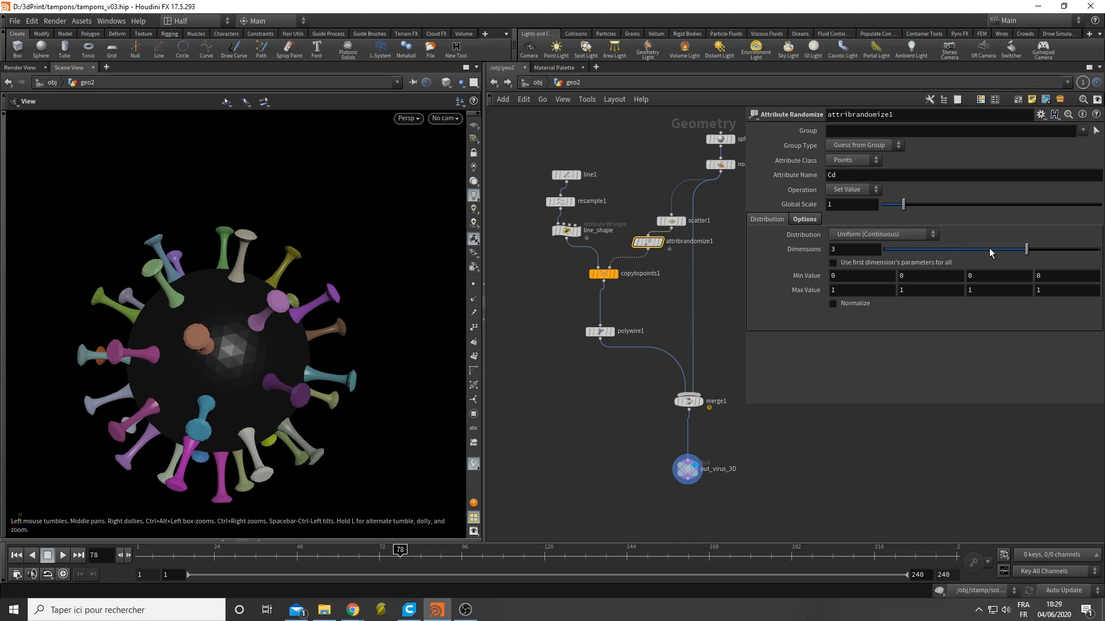
Step: Set the Attribute Randomize node to 1 dimension and its attribute name to pscale
{"action": "left_click_drag", "start_coordinate": [1021, 258], "coordinate": [885, 251]}
{"action": "double_click", "coordinate": [835, 180]}
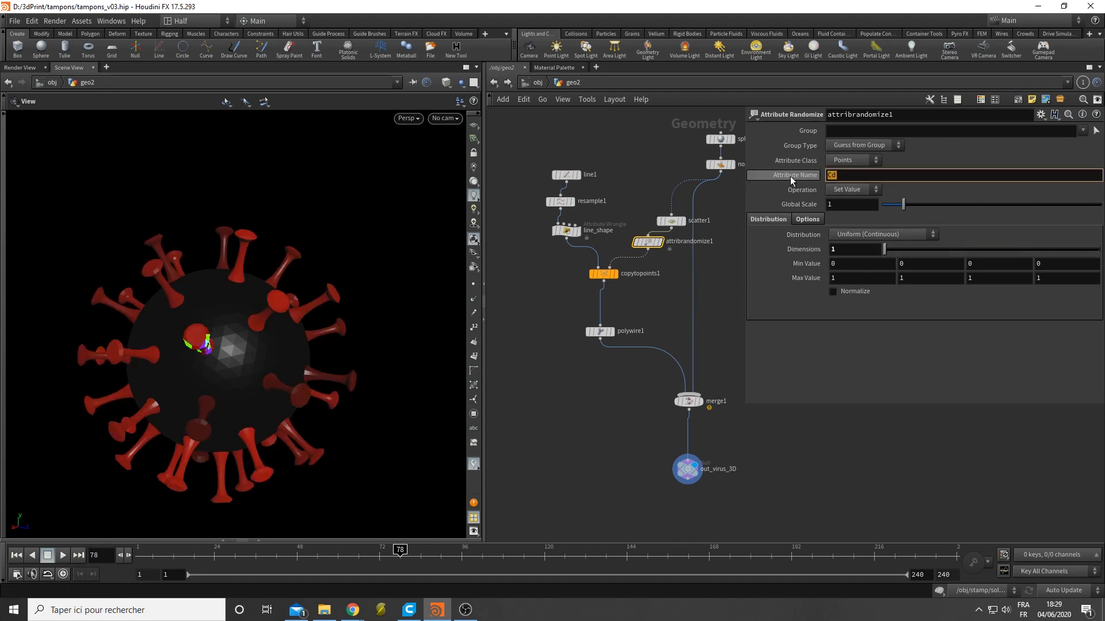
{"action": "type", "text": "psca"}
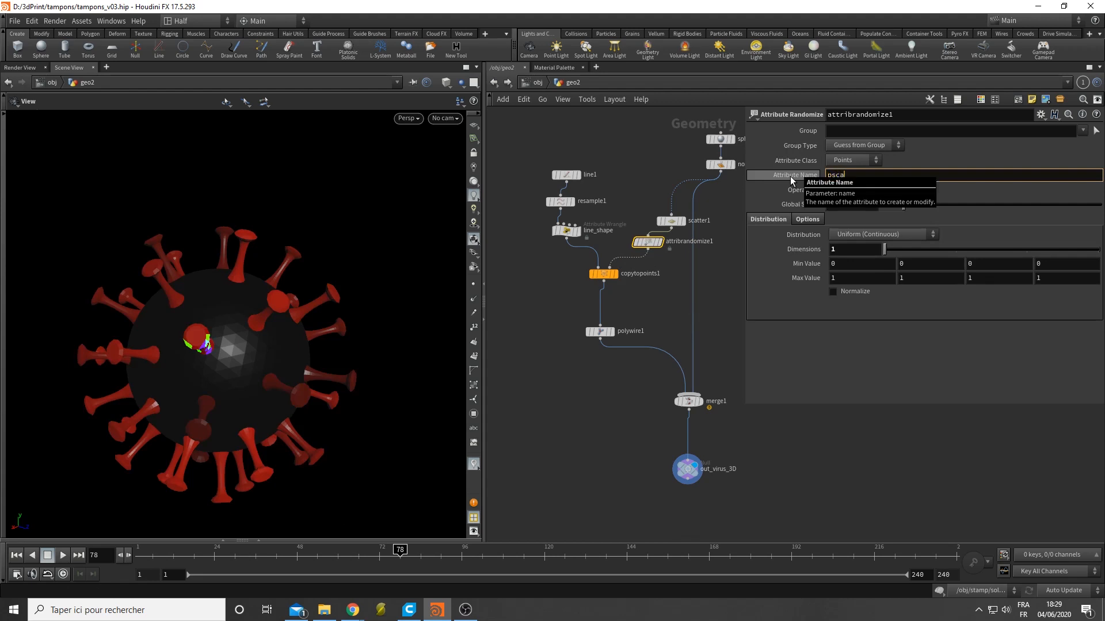
{"action": "type", "text": "le"}
{"action": "key", "text": "Return"}
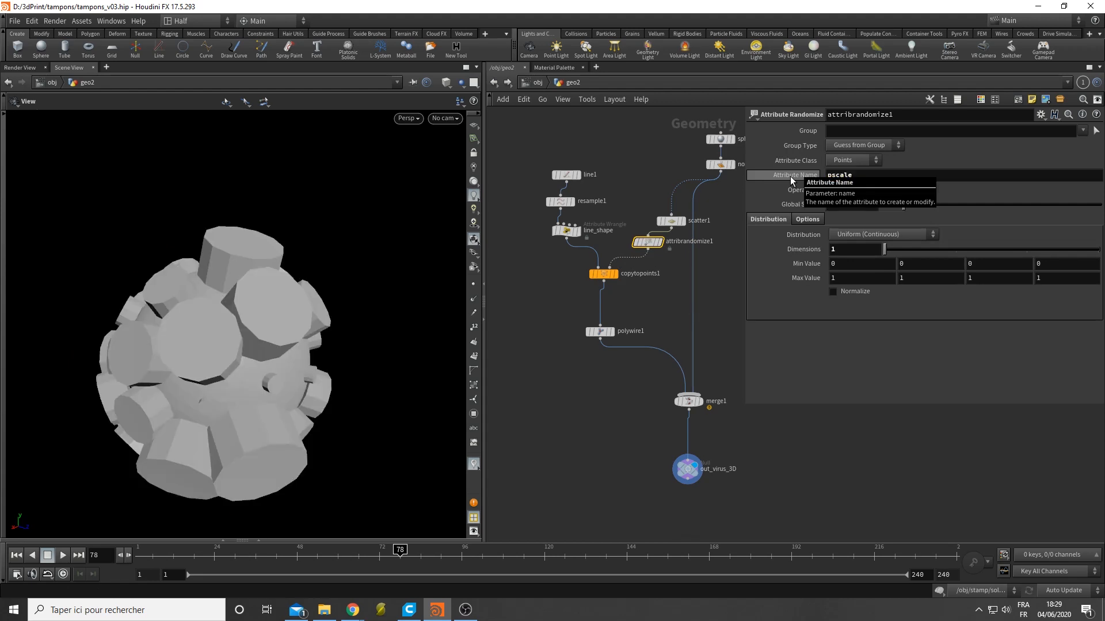
Step: Turn off Copy Point Attributes on the copytopoints1 node so that pscale no longer drives the spike thickness
{"action": "left_click_drag", "start_coordinate": [310, 387], "coordinate": [287, 390]}
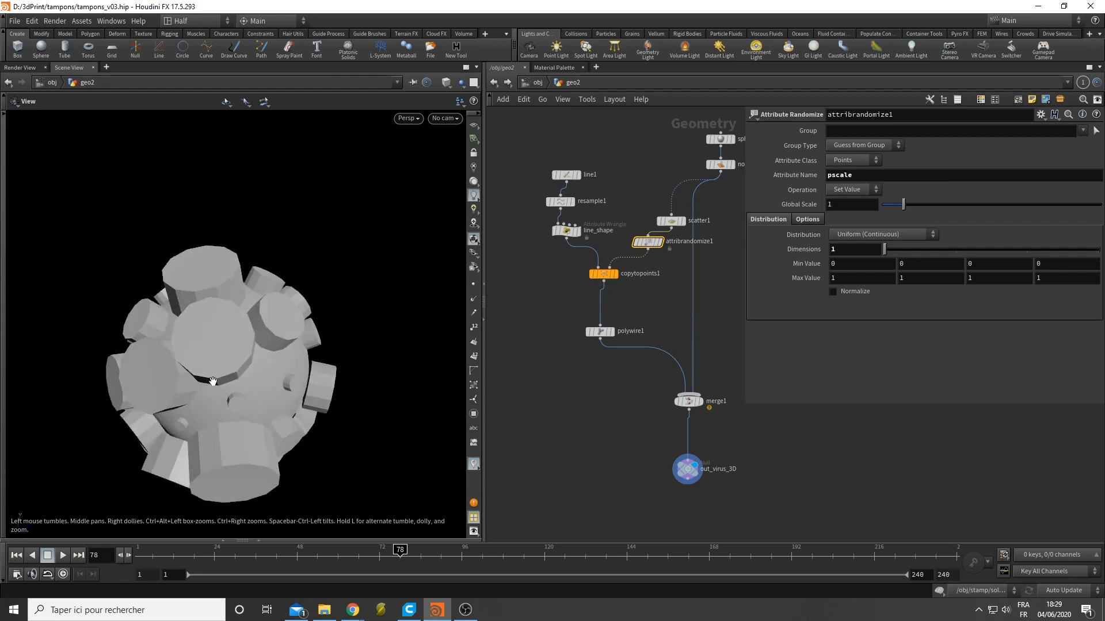
{"action": "left_click_drag", "start_coordinate": [120, 411], "coordinate": [278, 370]}
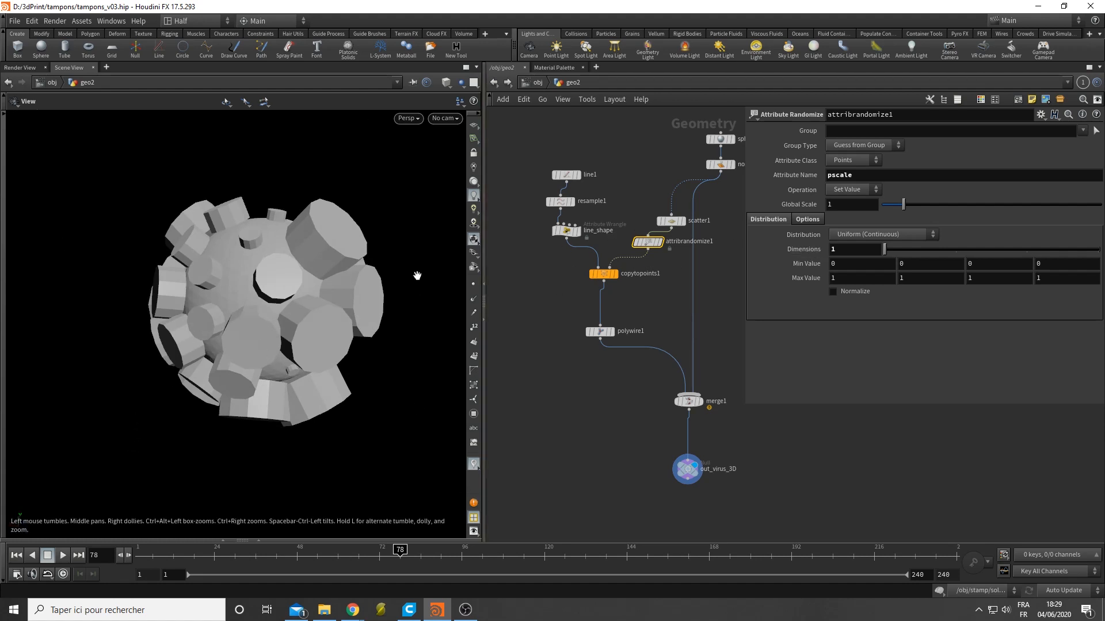
{"action": "middle_click_drag", "start_coordinate": [373, 284], "coordinate": [303, 296]}
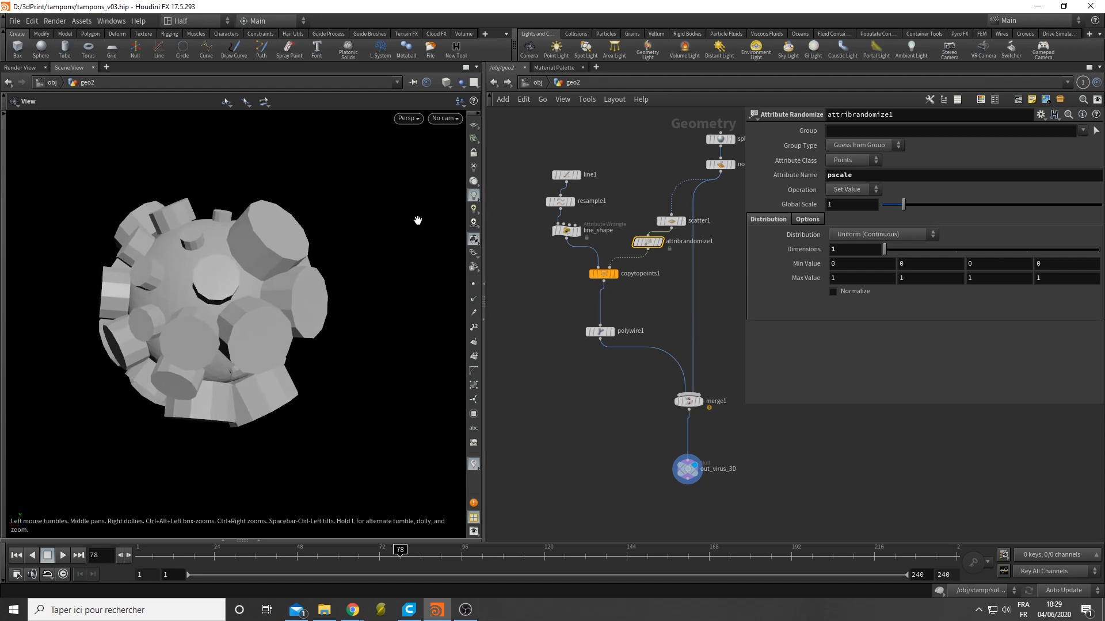
{"action": "left_click", "coordinate": [609, 279]}
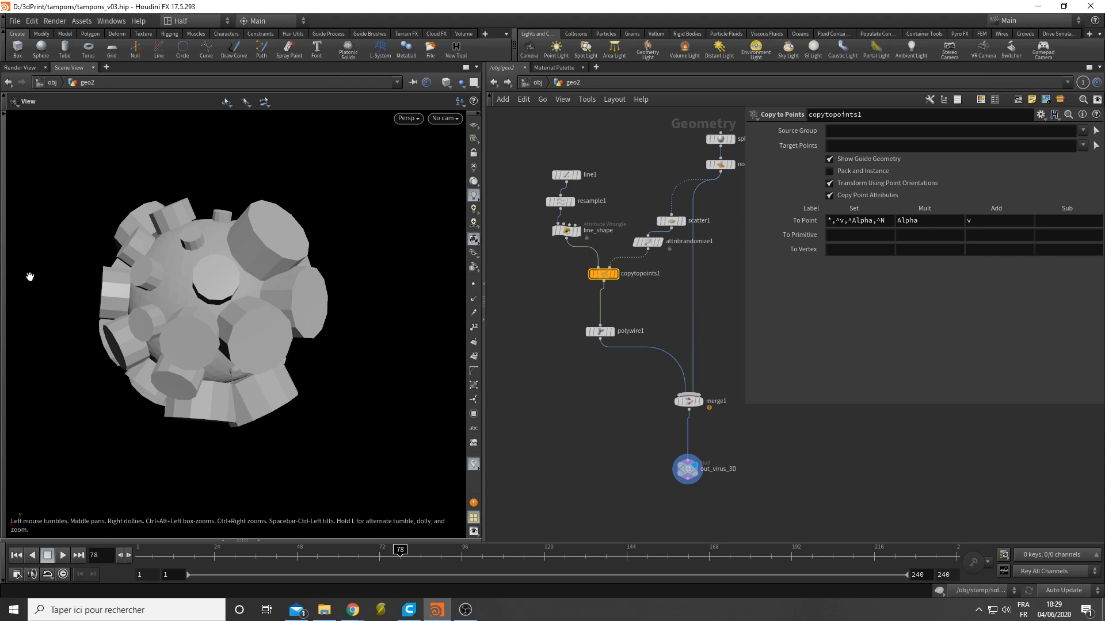
{"action": "left_click_drag", "start_coordinate": [279, 363], "coordinate": [268, 362]}
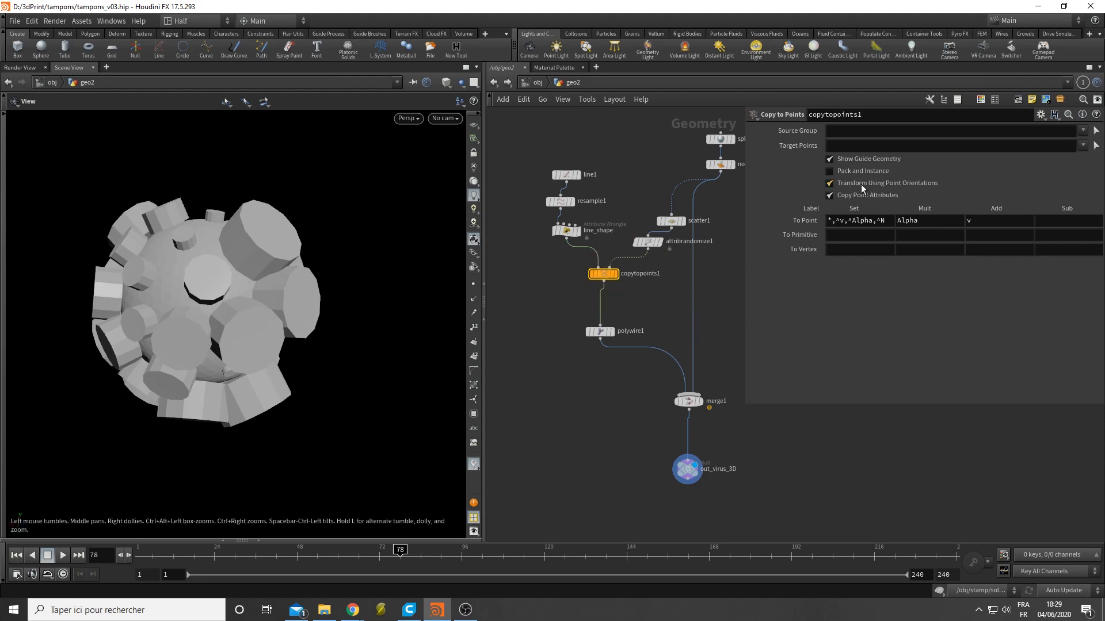
{"action": "left_click", "coordinate": [834, 197]}
{"action": "left_click_drag", "start_coordinate": [279, 365], "coordinate": [270, 297]}
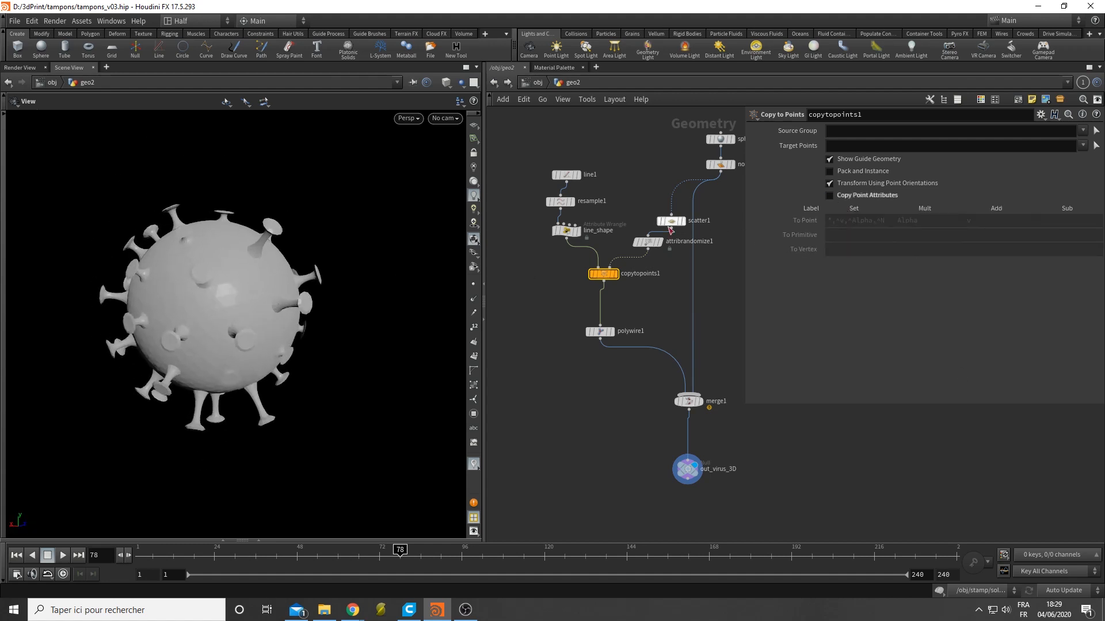
Step: Set the Attribute Randomize node's first Min Value to 0.5 and inspect the spikes around the virus
{"action": "left_click", "coordinate": [646, 244]}
{"action": "mouse_move", "coordinate": [646, 248]}
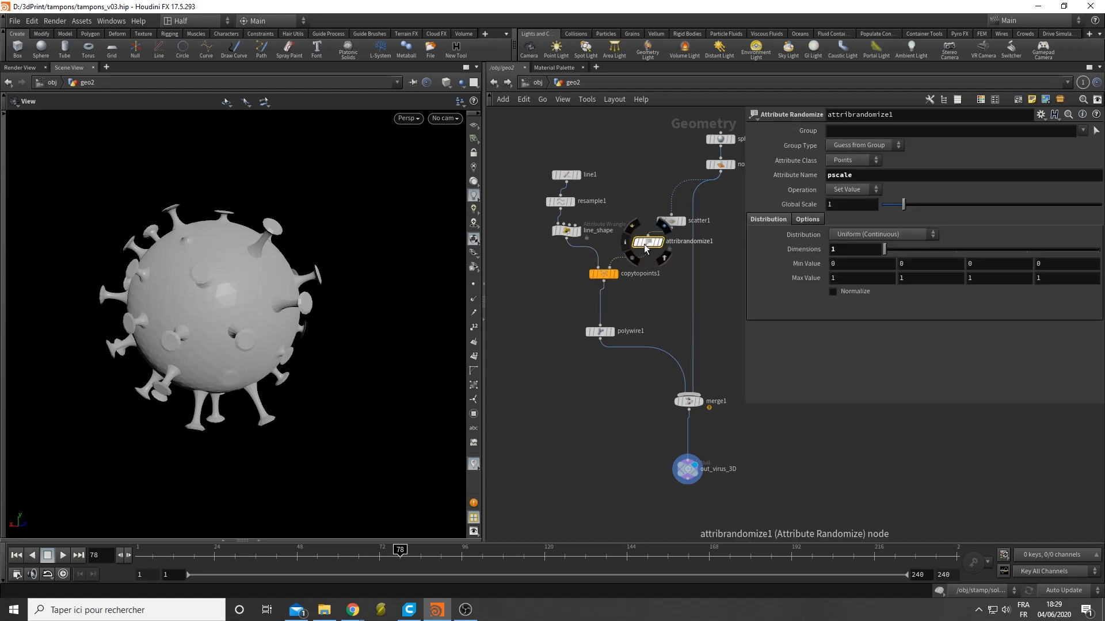
{"action": "left_click_drag", "start_coordinate": [210, 345], "coordinate": [206, 300]}
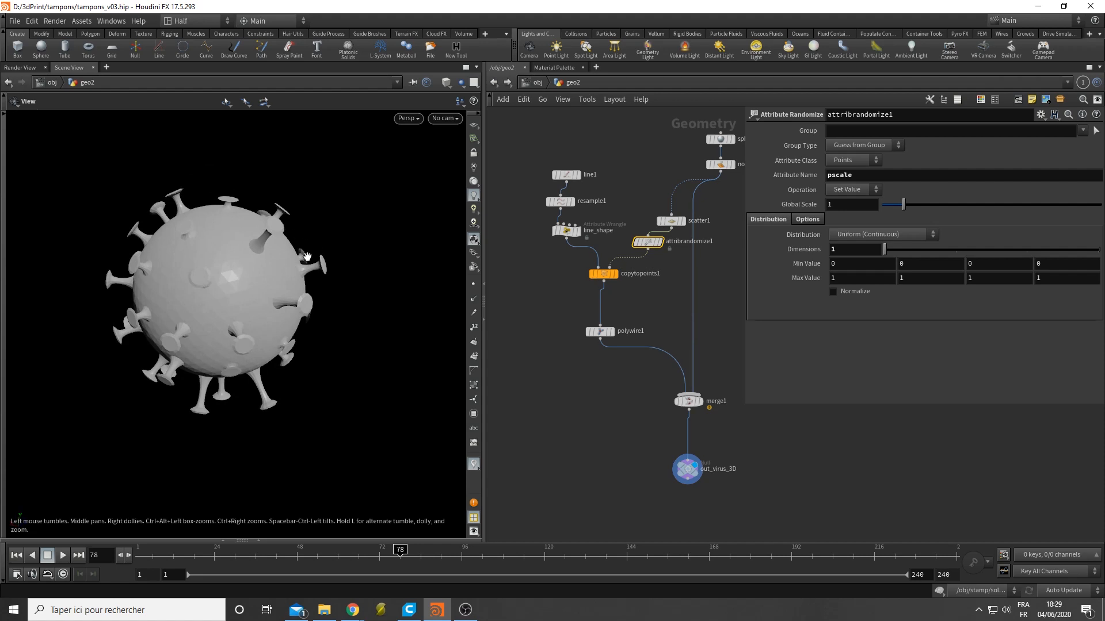
{"action": "left_click_drag", "start_coordinate": [278, 289], "coordinate": [322, 259]}
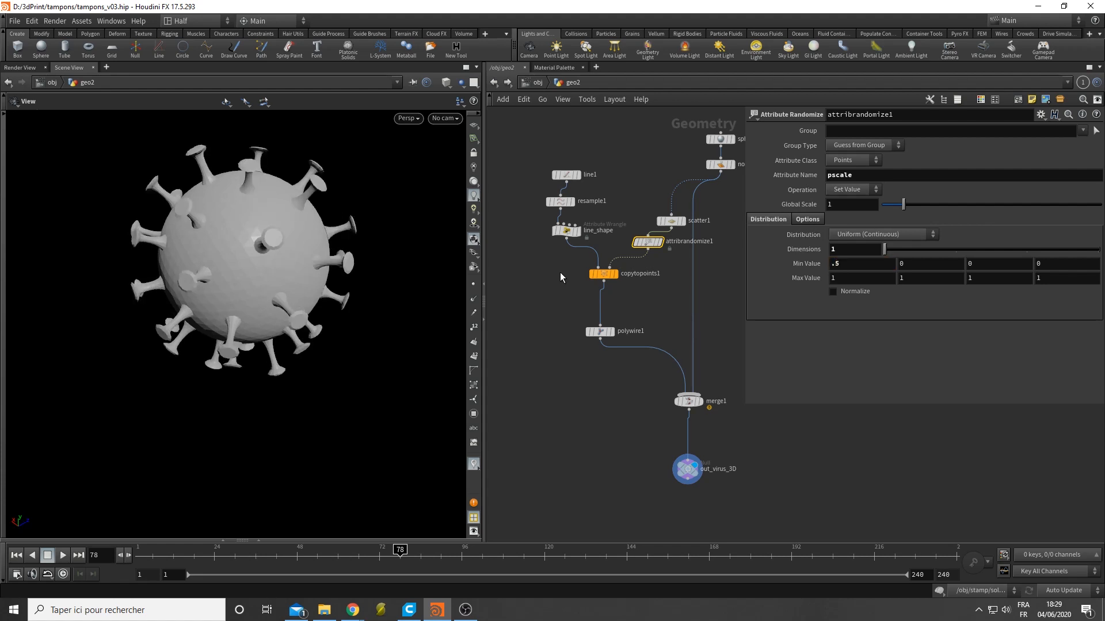
{"action": "mouse_move", "coordinate": [173, 305]}
{"action": "left_mouse_down"}
{"action": "mouse_move", "coordinate": [153, 274]}
{"action": "mouse_move", "coordinate": [165, 295]}
{"action": "left_mouse_up"}
{"action": "left_click_drag", "start_coordinate": [384, 312], "coordinate": [364, 318]}
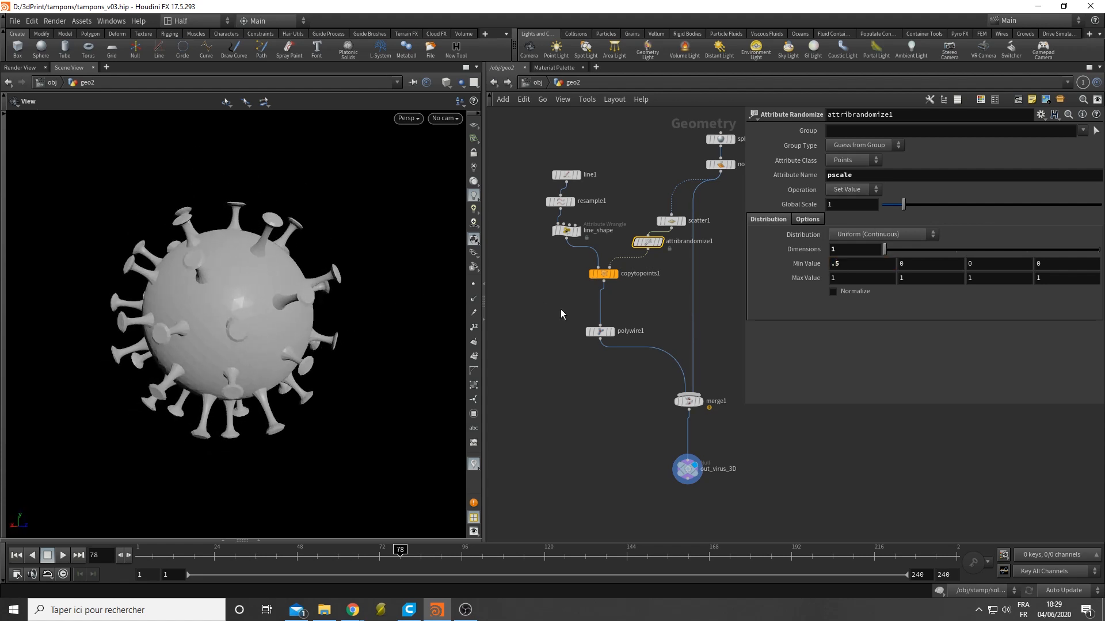
Step: Move the Scatter node slightly away from the Attribute Randomize node and rename the latter rand_pscale
{"action": "middle_click_drag", "start_coordinate": [550, 392], "coordinate": [535, 425]}
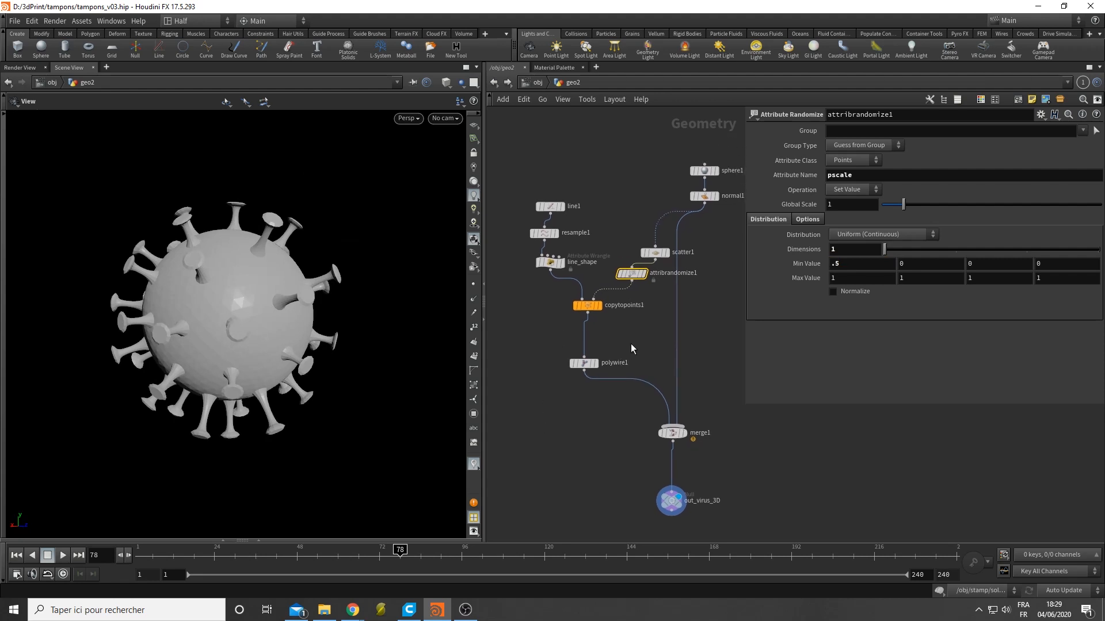
{"action": "left_click_drag", "start_coordinate": [517, 182], "coordinate": [598, 374]}
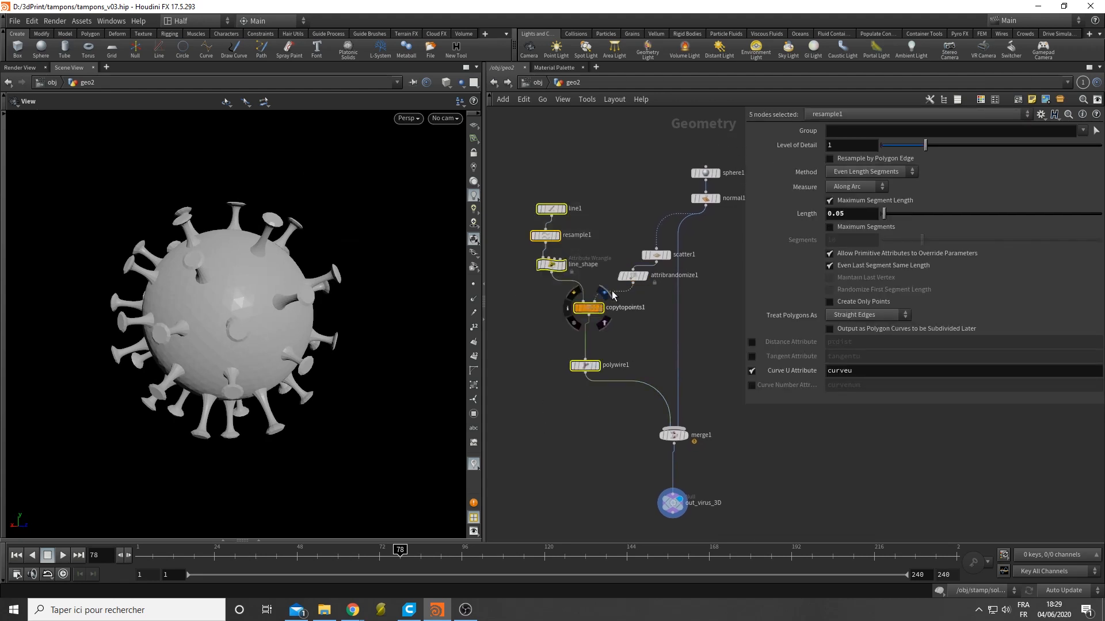
{"action": "middle_click_drag", "start_coordinate": [623, 252], "coordinate": [572, 286]}
{"action": "left_click_drag", "start_coordinate": [600, 289], "coordinate": [590, 276]}
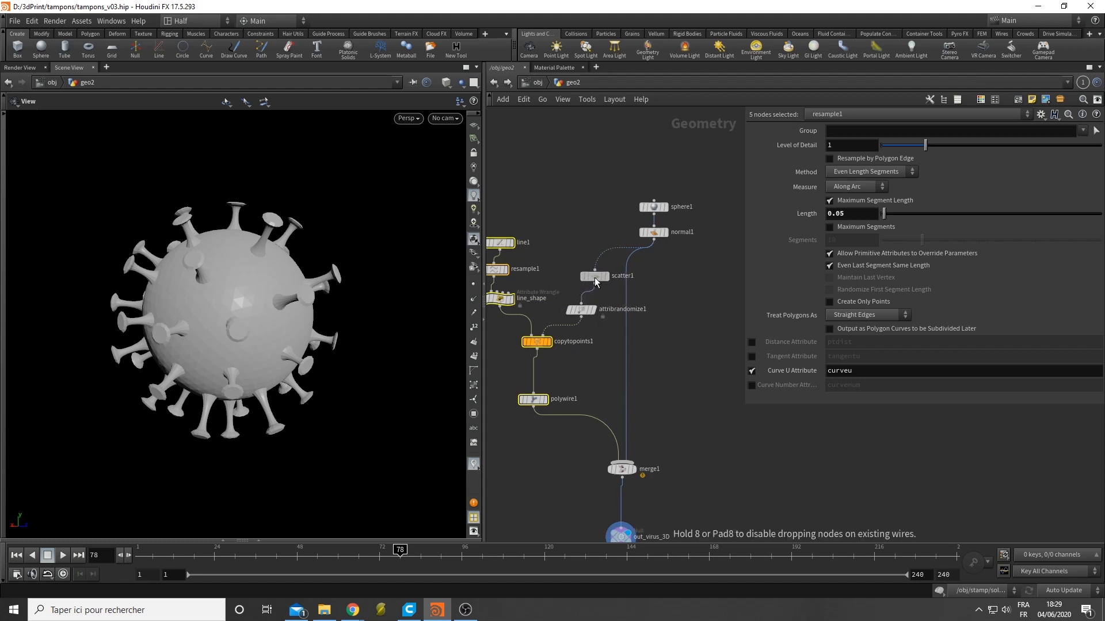
{"action": "middle_click_drag", "start_coordinate": [599, 311], "coordinate": [597, 354]}
{"action": "double_click", "coordinate": [598, 354]}
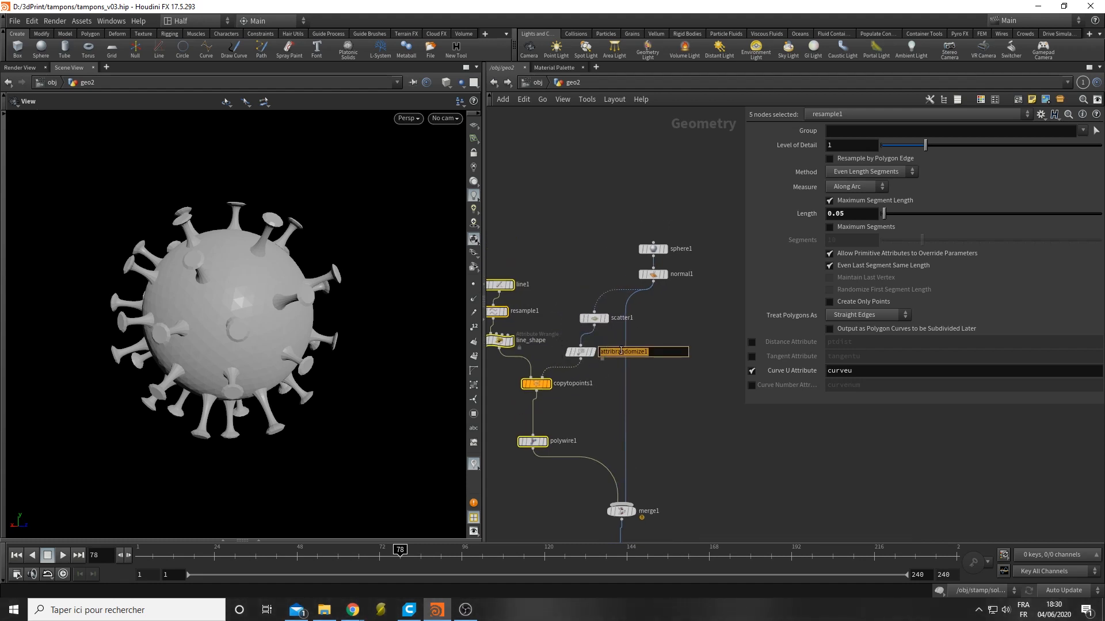
{"action": "type", "text": "rand_pscale"}
{"action": "key", "text": "Return"}
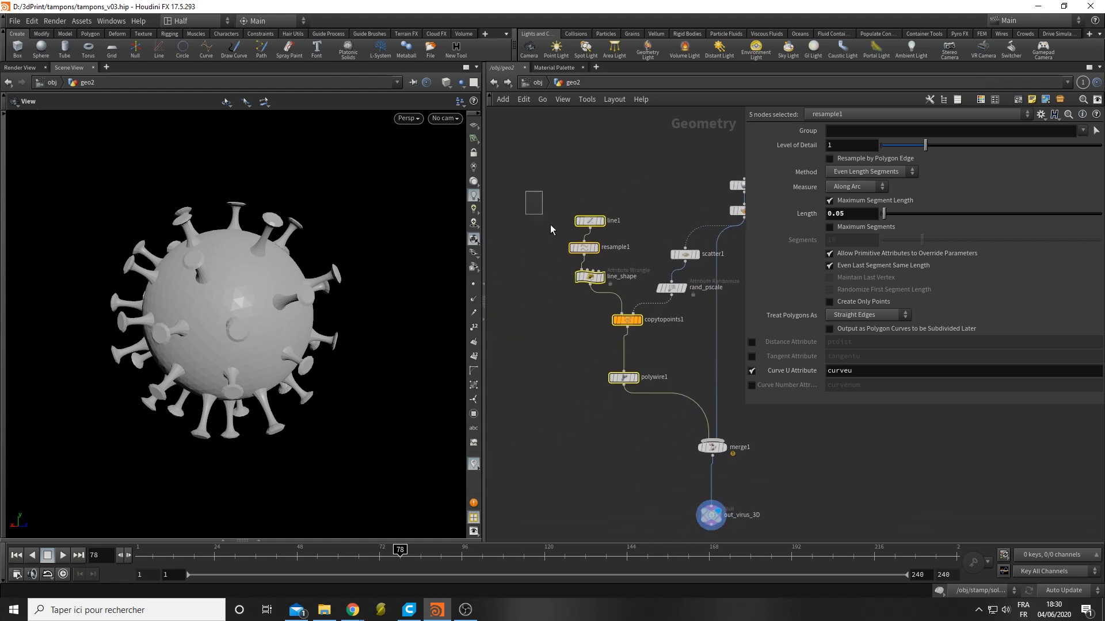
Step: Shift the spike nodes from line1 through polywire1 away from the scatter branch to tidy the network
{"action": "left_click_drag", "start_coordinate": [623, 322], "coordinate": [606, 338]}
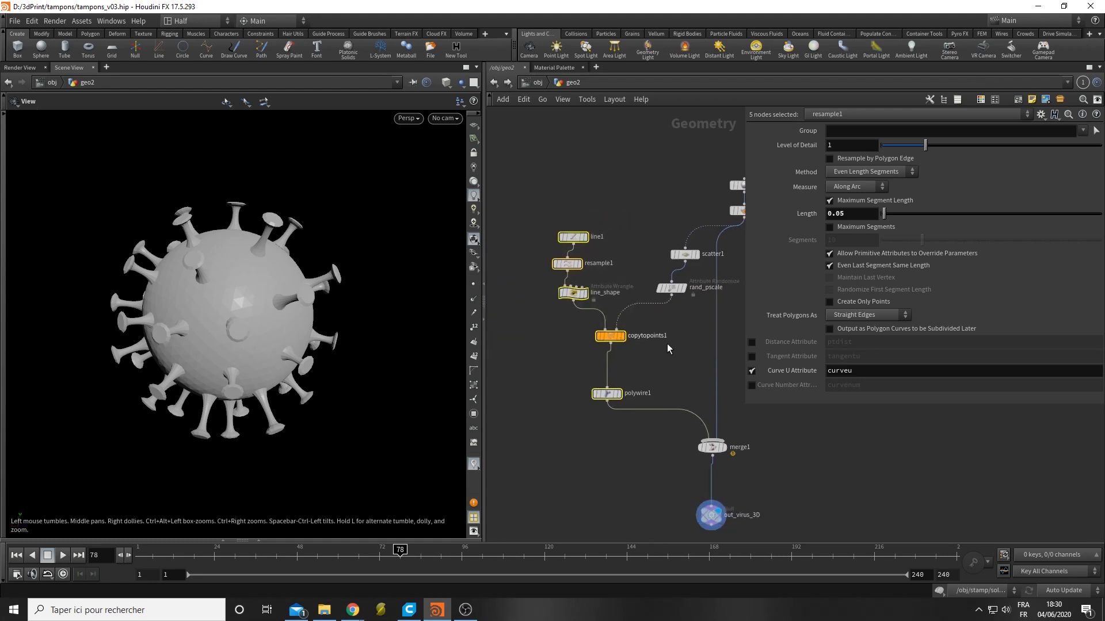
{"action": "middle_click_drag", "start_coordinate": [633, 353], "coordinate": [623, 359]}
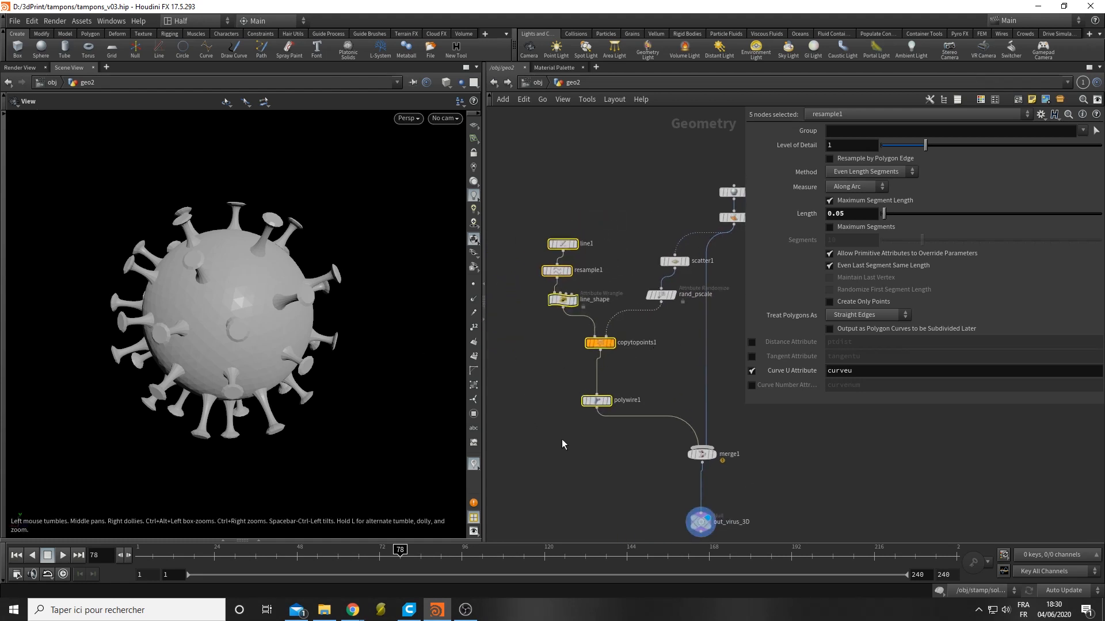
{"action": "middle_click_drag", "start_coordinate": [561, 439], "coordinate": [586, 369]}
{"action": "left_click", "coordinate": [586, 368]}
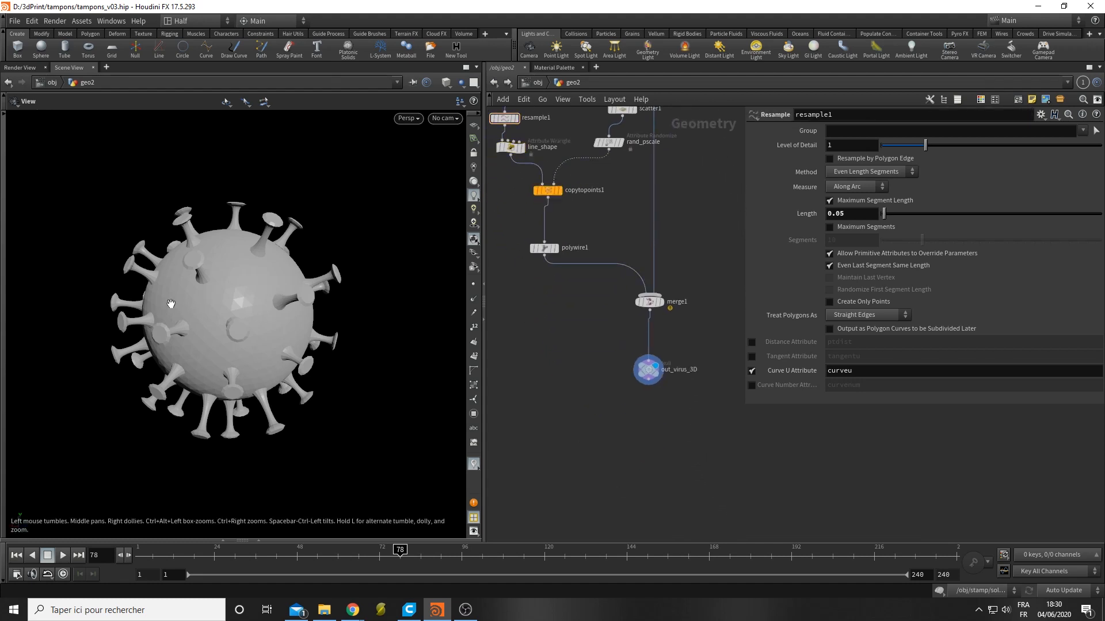
Step: Insert a Mountain node between the sphere1 and normal1 nodes
{"action": "left_click_drag", "start_coordinate": [179, 319], "coordinate": [270, 345]}
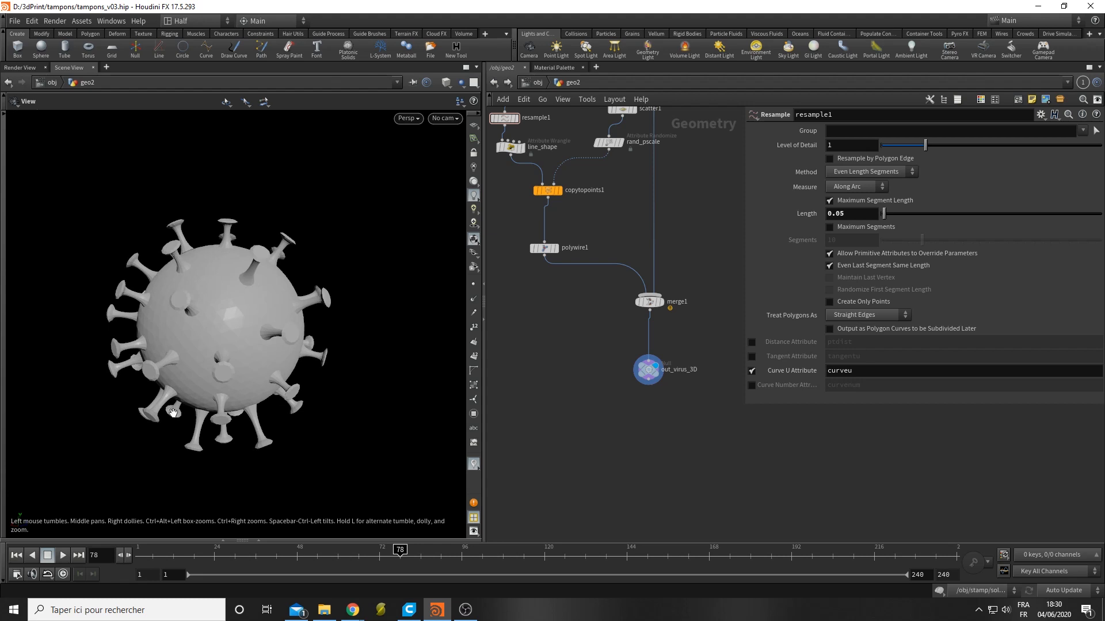
{"action": "left_click_drag", "start_coordinate": [318, 324], "coordinate": [279, 368]}
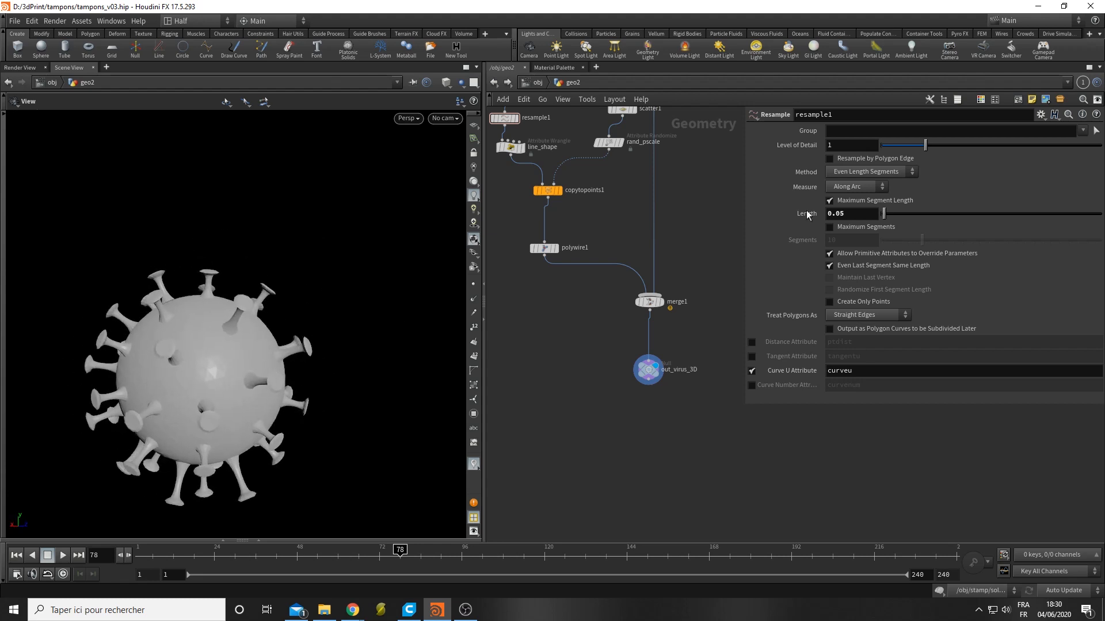
{"action": "middle_click_drag", "start_coordinate": [674, 210], "coordinate": [632, 375]}
{"action": "key", "text": "Tab"}
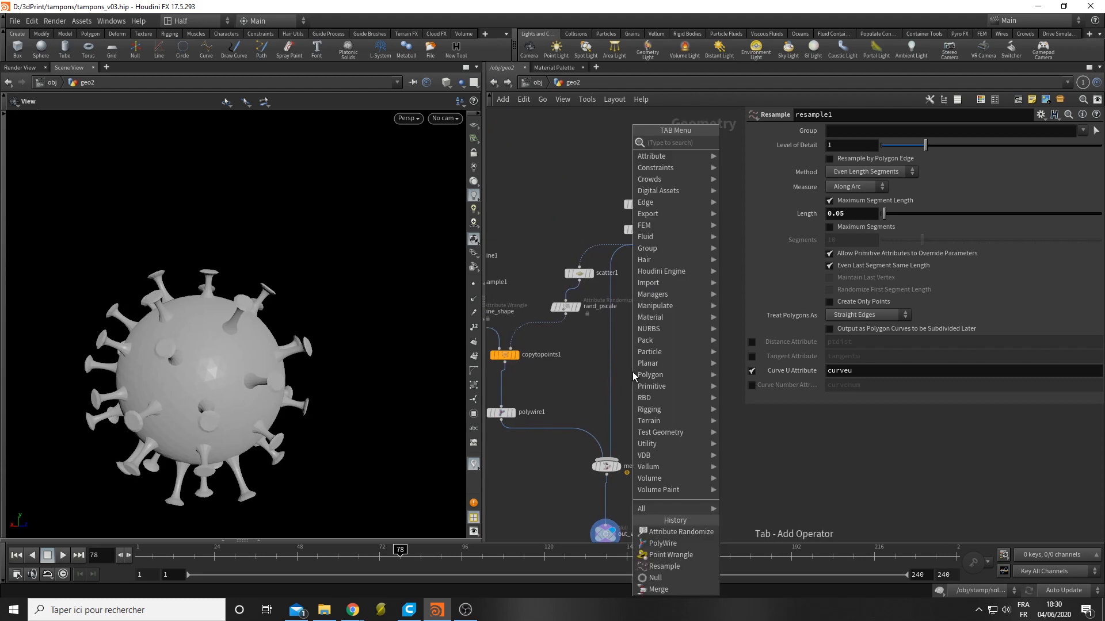
{"action": "type", "text": "moun"}
{"action": "key", "text": "Return"}
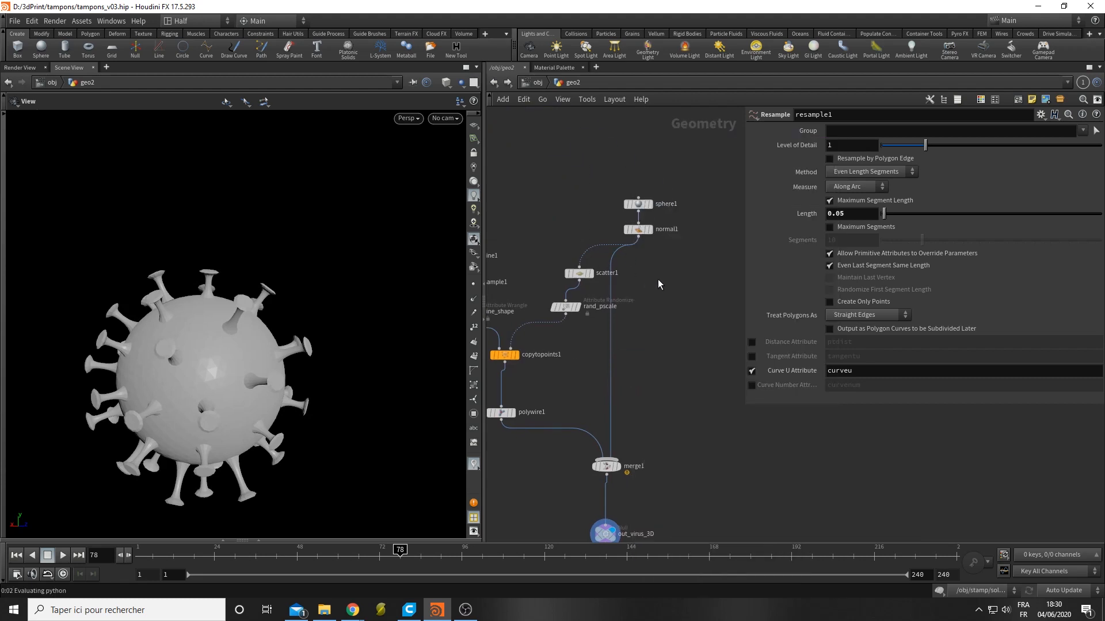
{"action": "left_click", "coordinate": [640, 222]}
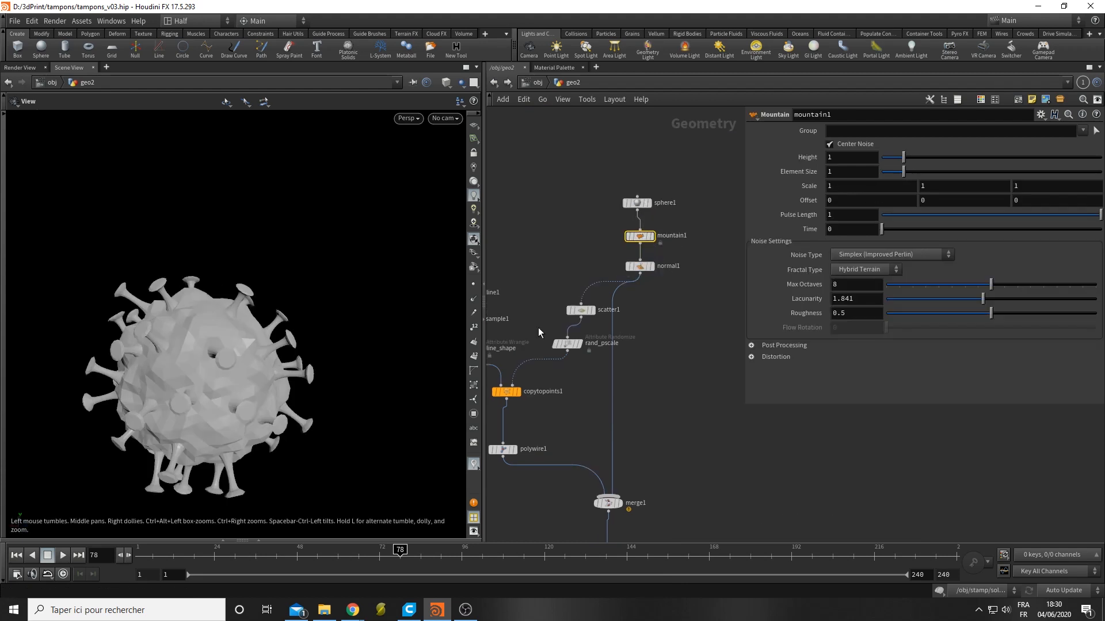
Step: Set the Mountain node's Roughness to 0 and Element Size to 3, and check the deformed virus
{"action": "left_click_drag", "start_coordinate": [991, 313], "coordinate": [827, 339]}
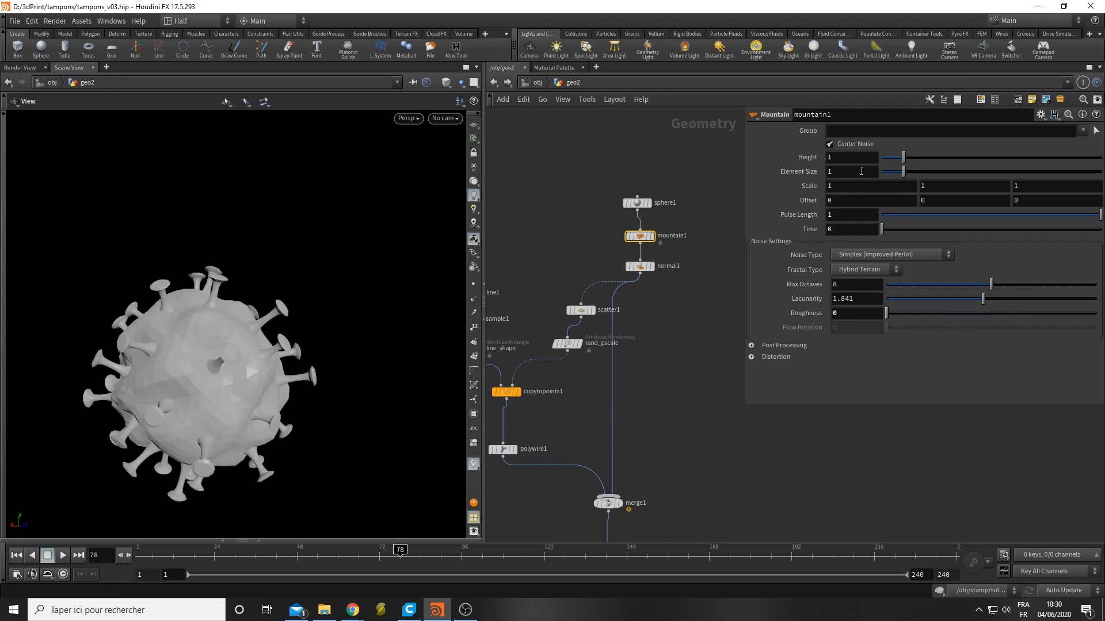
{"action": "double_click", "coordinate": [845, 175]}
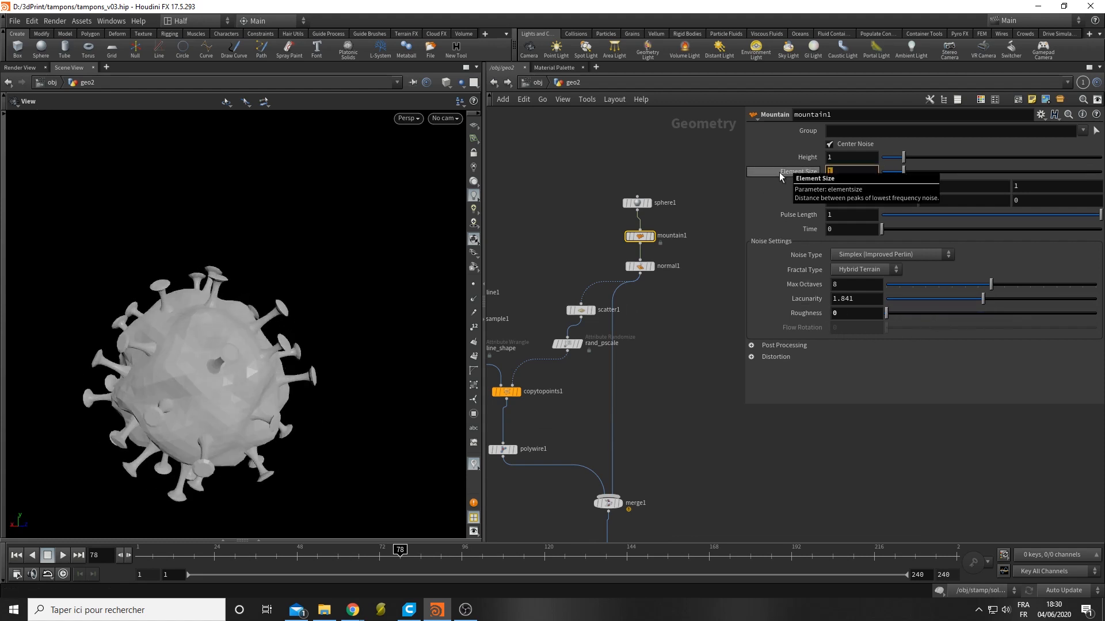
{"action": "type", "text": "3"}
{"action": "key", "text": "Return"}
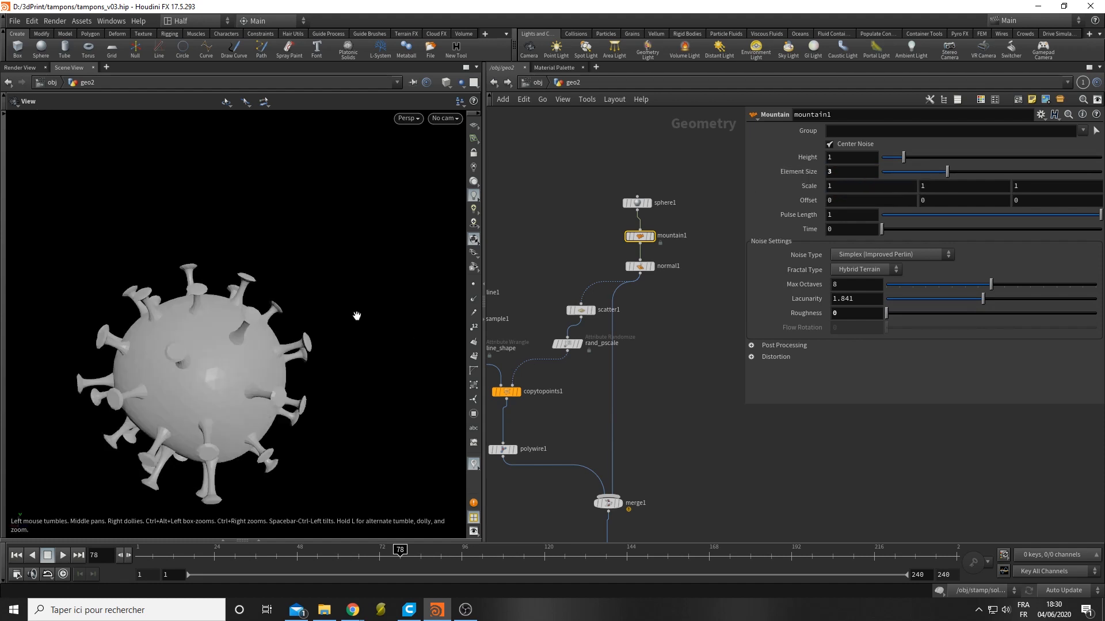
{"action": "scroll", "coordinate": [264, 349], "scroll_direction": "down", "scroll_amount": 3}
{"action": "left_click_drag", "start_coordinate": [263, 349], "coordinate": [279, 342]}
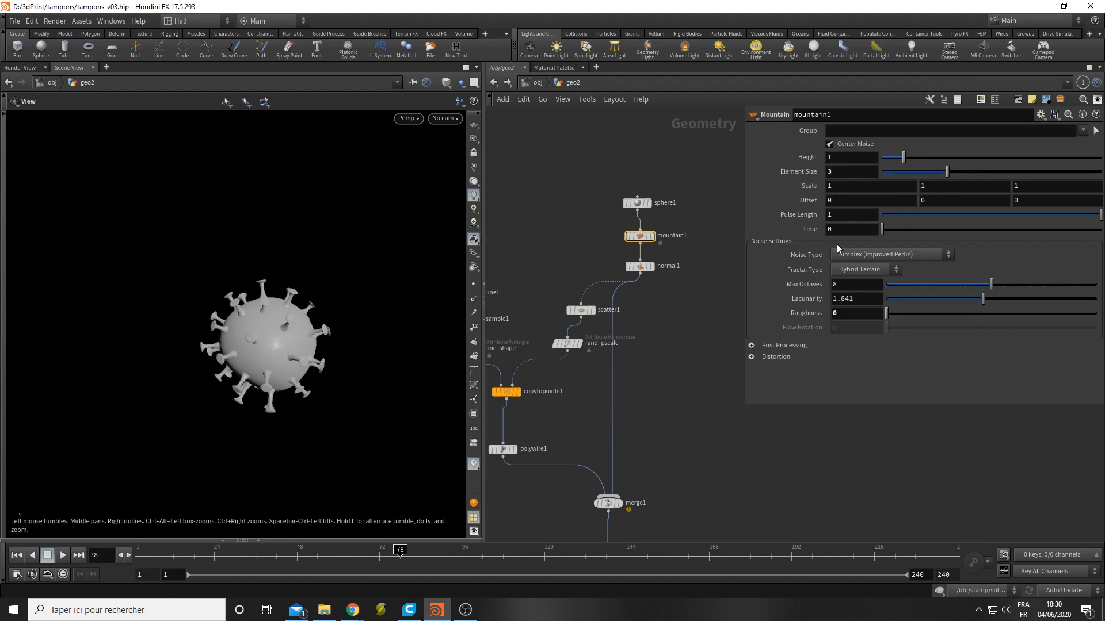
Step: Drive the Mountain node's Time with $F and scrub the timeline to frame 75 to preview the shape variations
{"action": "left_click", "coordinate": [845, 230]}
{"action": "type", "text": "$F"}
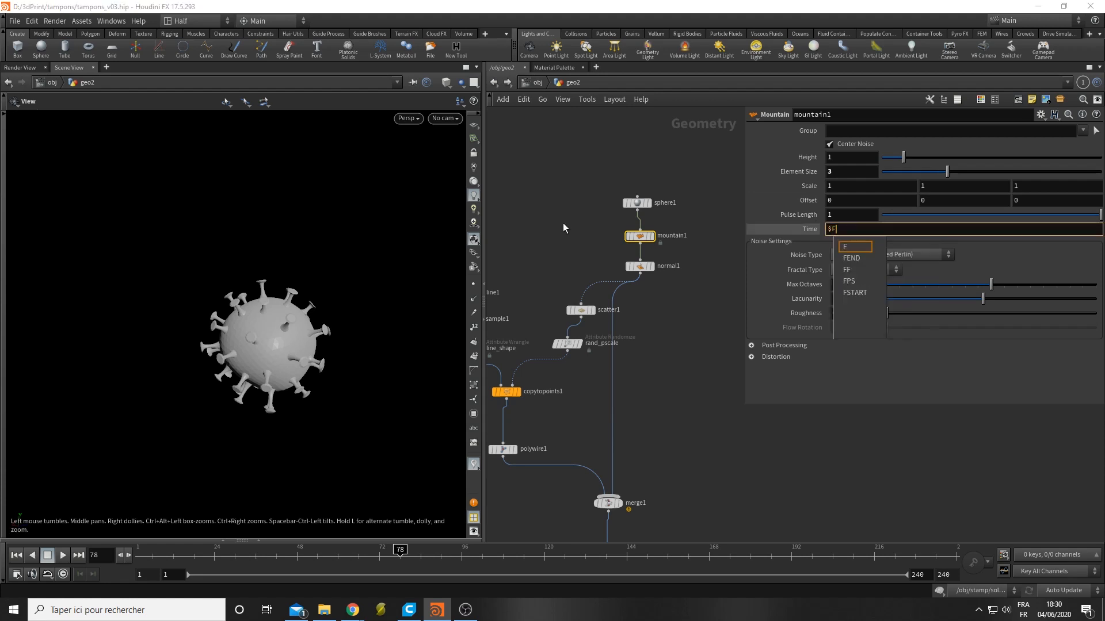
{"action": "key", "text": "Return"}
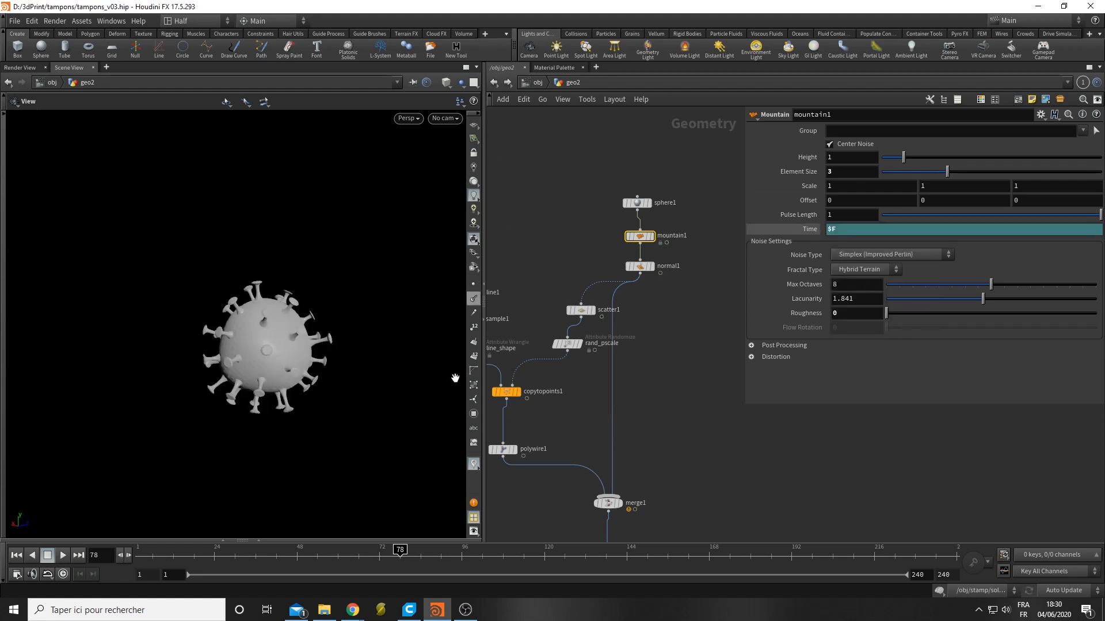
{"action": "left_click", "coordinate": [356, 550]}
{"action": "left_click_drag", "start_coordinate": [356, 551], "coordinate": [389, 551]}
Step: Set the Scatter node's Global Seed to $F so the spike distribution changes every frame
{"action": "middle_click_drag", "start_coordinate": [658, 457], "coordinate": [736, 468]}
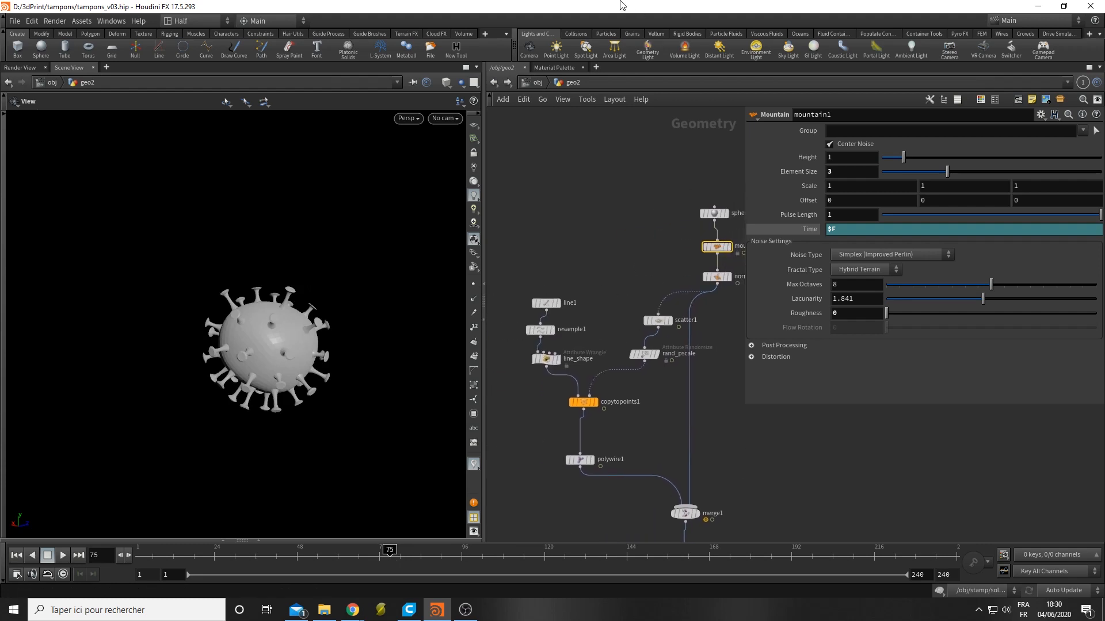
{"action": "middle_click_drag", "start_coordinate": [601, 245], "coordinate": [565, 193]}
{"action": "mouse_move", "coordinate": [615, 271]}
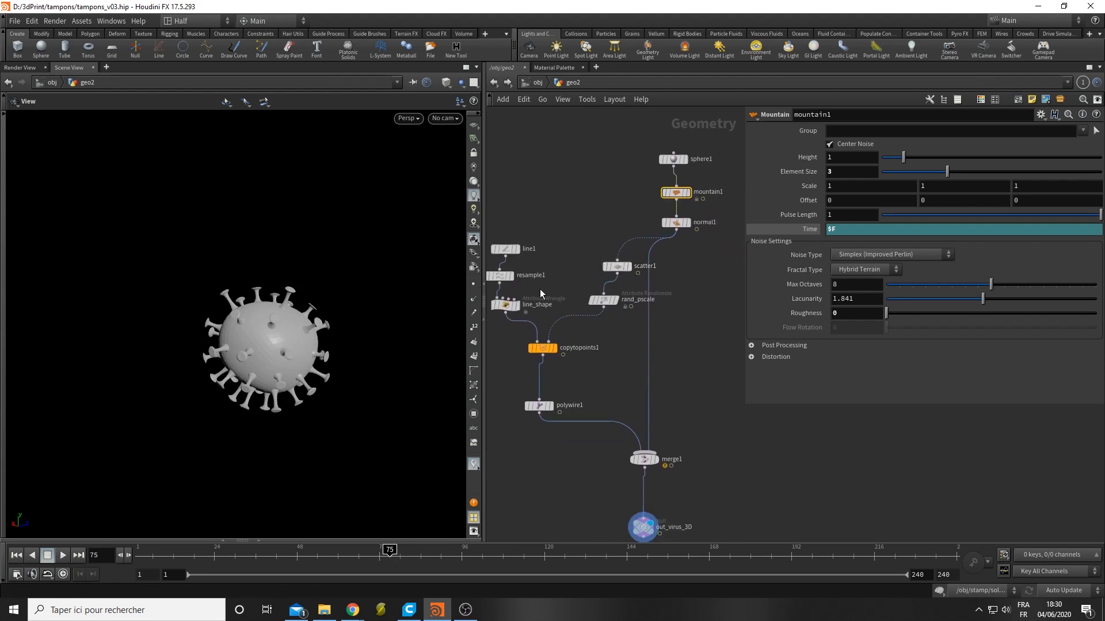
{"action": "middle_click_drag", "start_coordinate": [615, 271], "coordinate": [648, 248]}
{"action": "left_click", "coordinate": [648, 247]}
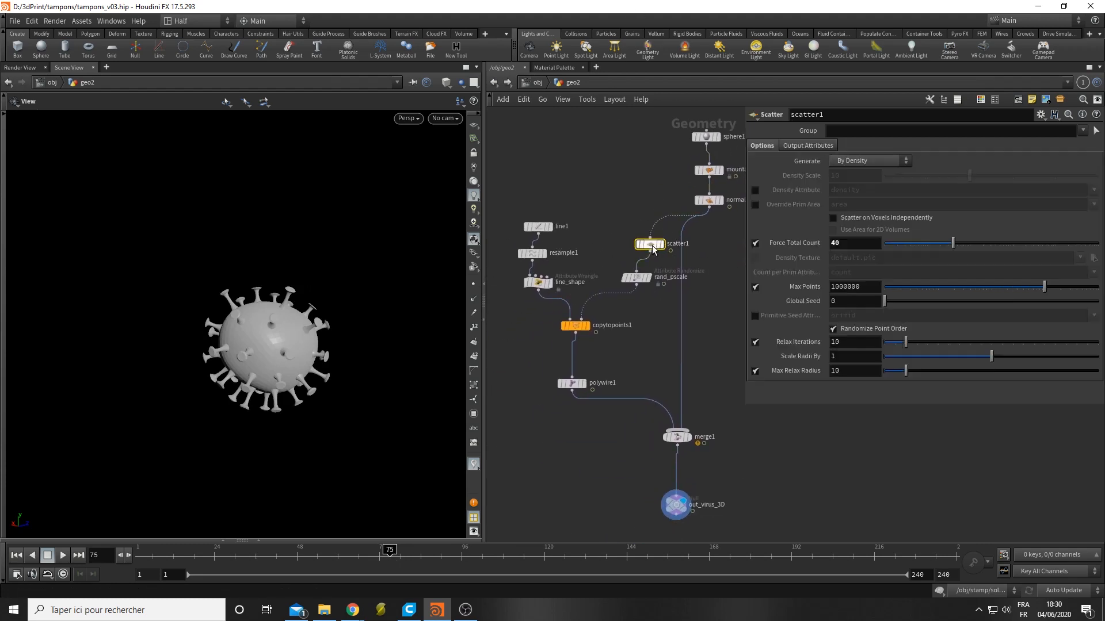
{"action": "middle_click_drag", "start_coordinate": [713, 278], "coordinate": [676, 281]}
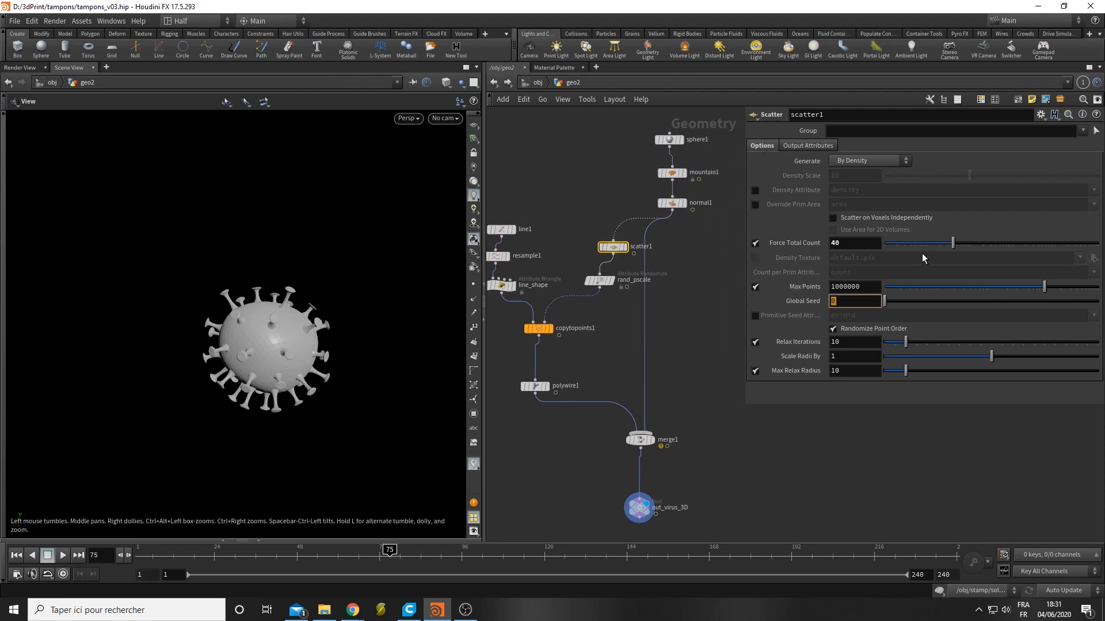
{"action": "type", "text": "$"}
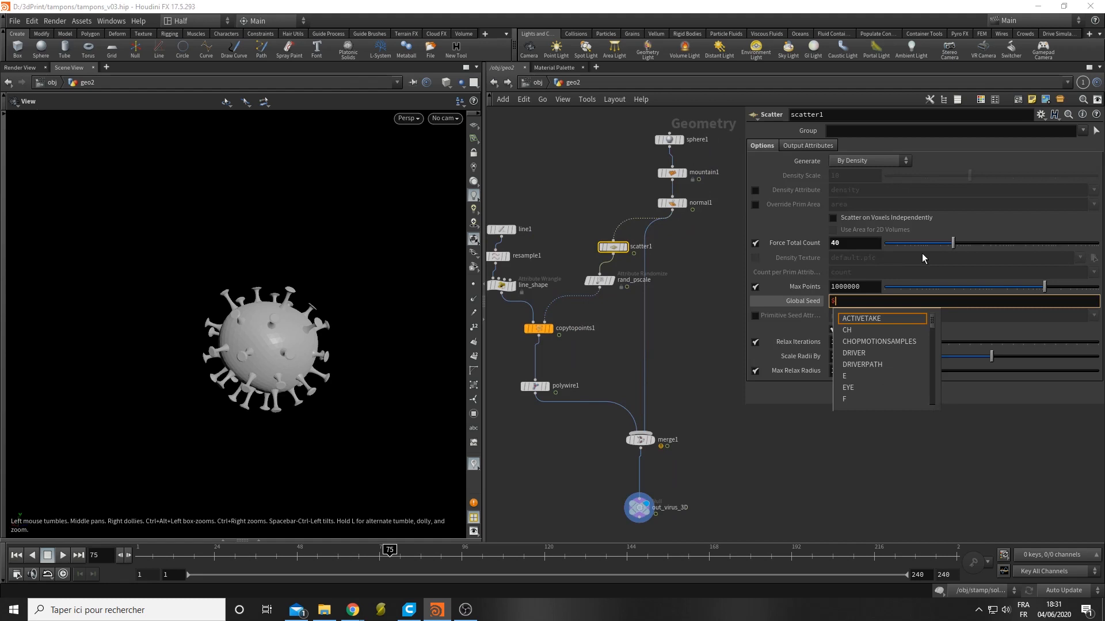
{"action": "type", "text": "F"}
{"action": "key", "text": "Return"}
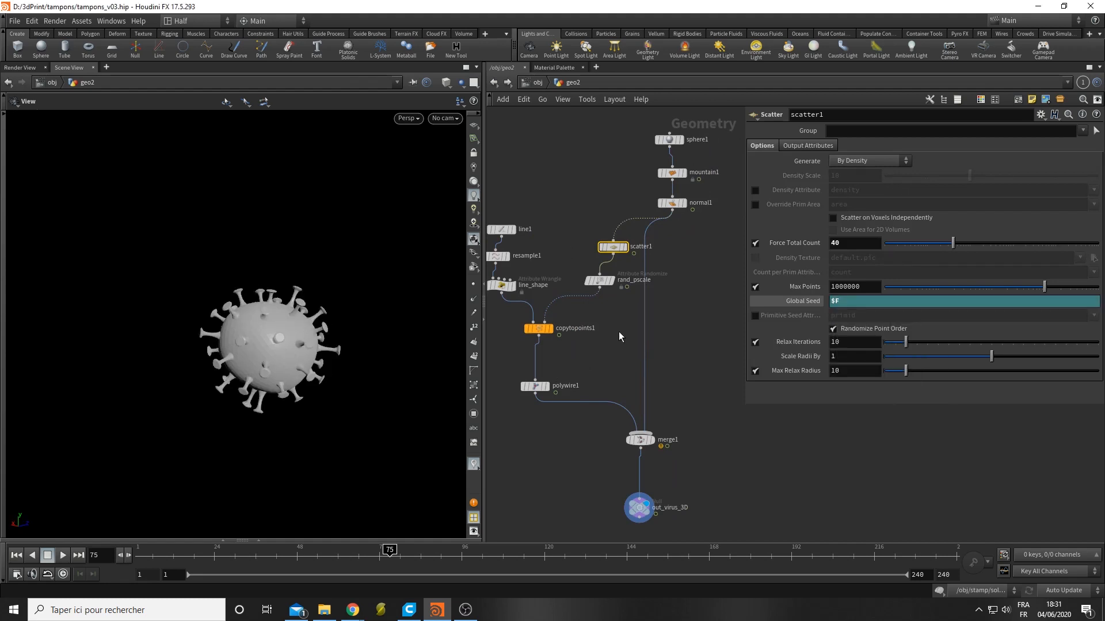
Step: Set the rand_pscale node's Global Seed to 6501+$F and scrub the timeline to frame 95 to preview the spike scales
{"action": "left_click", "coordinate": [599, 281]}
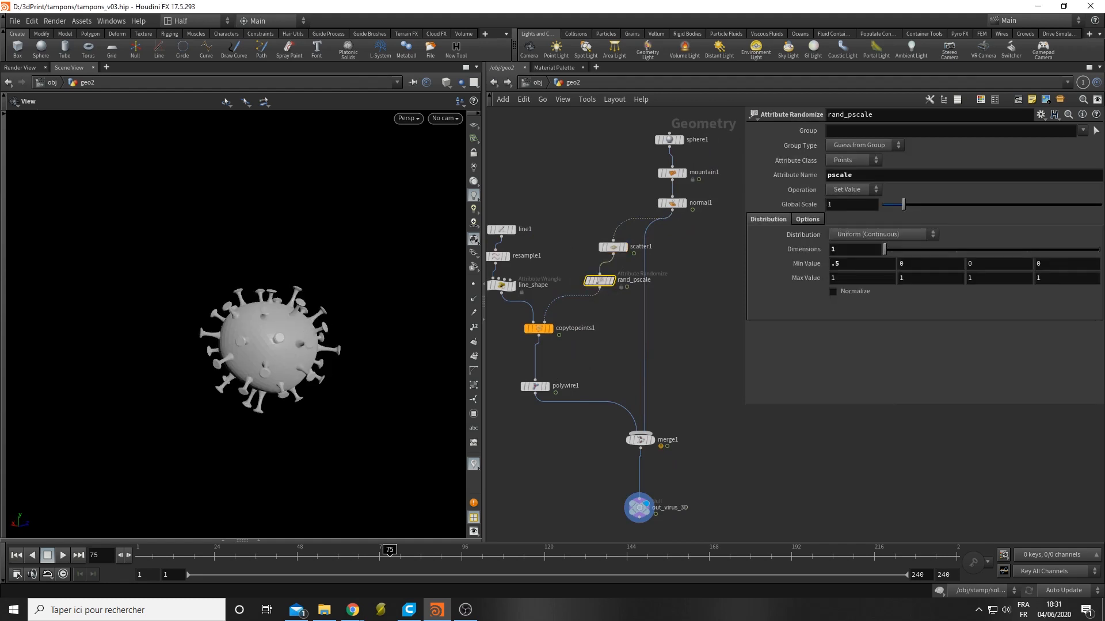
{"action": "left_click", "coordinate": [811, 221]}
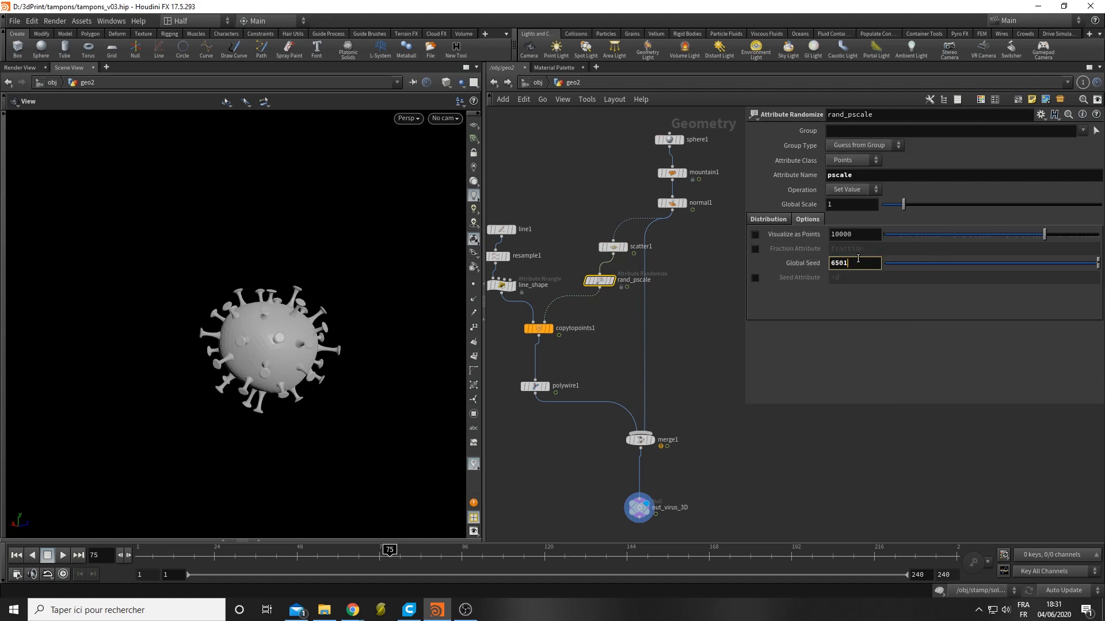
{"action": "type", "text": "+$F"}
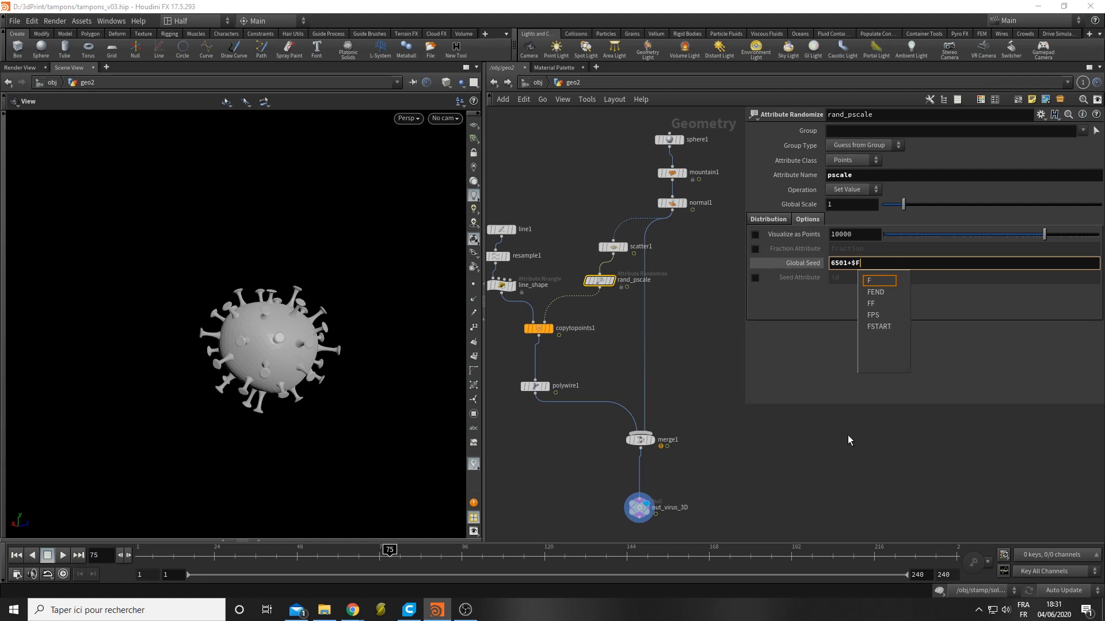
{"action": "key", "text": "Return"}
{"action": "left_click_drag", "start_coordinate": [321, 562], "coordinate": [457, 564]}
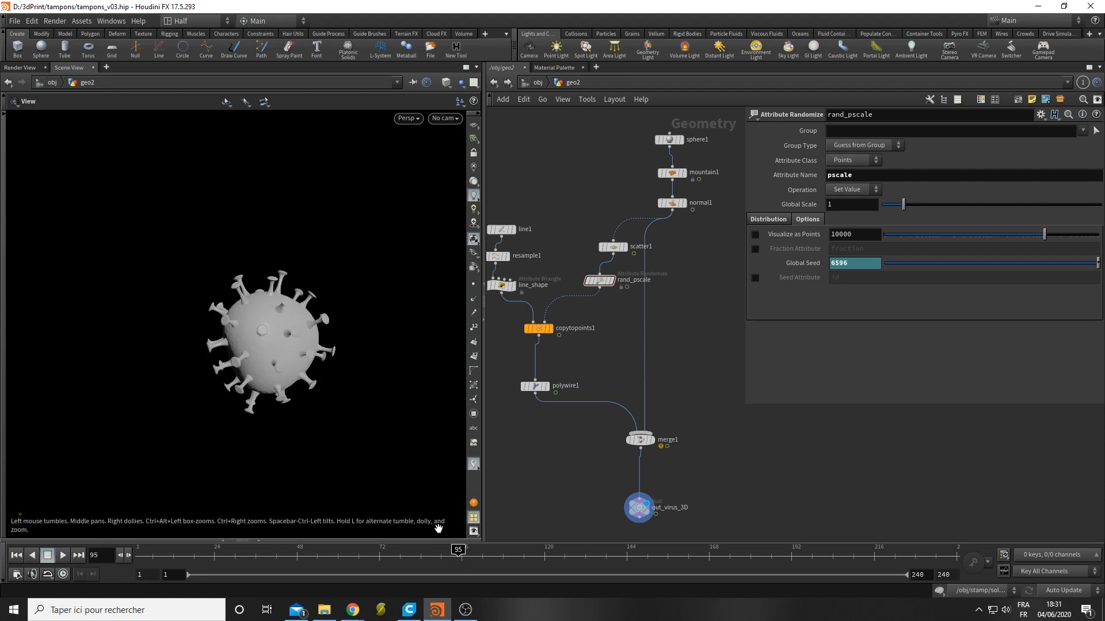
{"action": "left_click_drag", "start_coordinate": [302, 444], "coordinate": [333, 474]}
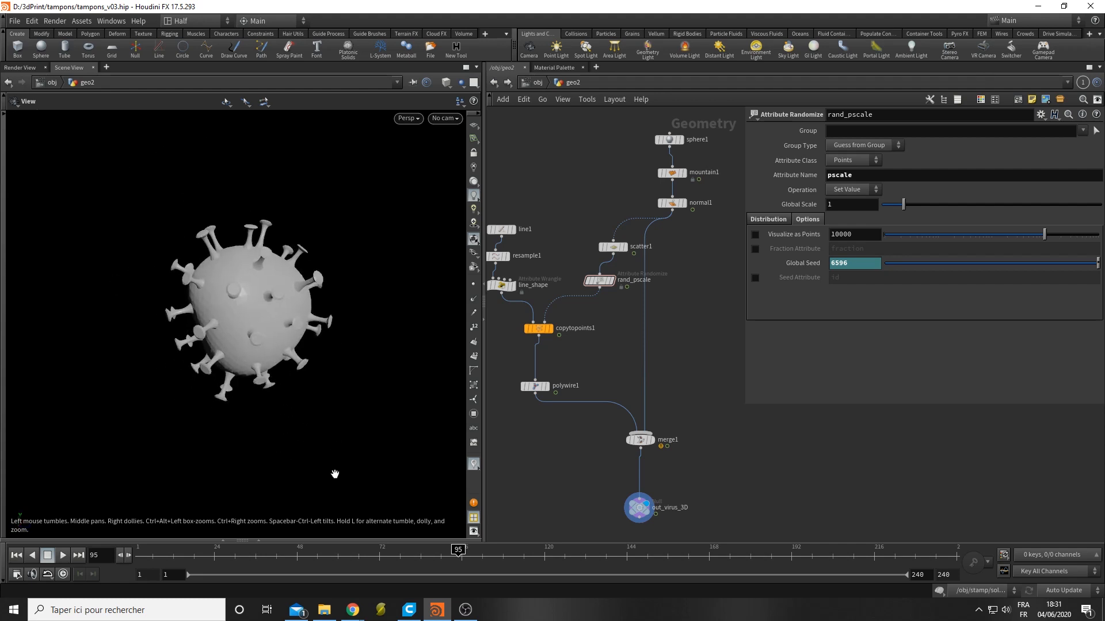
Step: Scrub the timeline to frame 110 and inspect the virus variations from several angles
{"action": "middle_click_drag", "start_coordinate": [681, 497], "coordinate": [681, 333]}
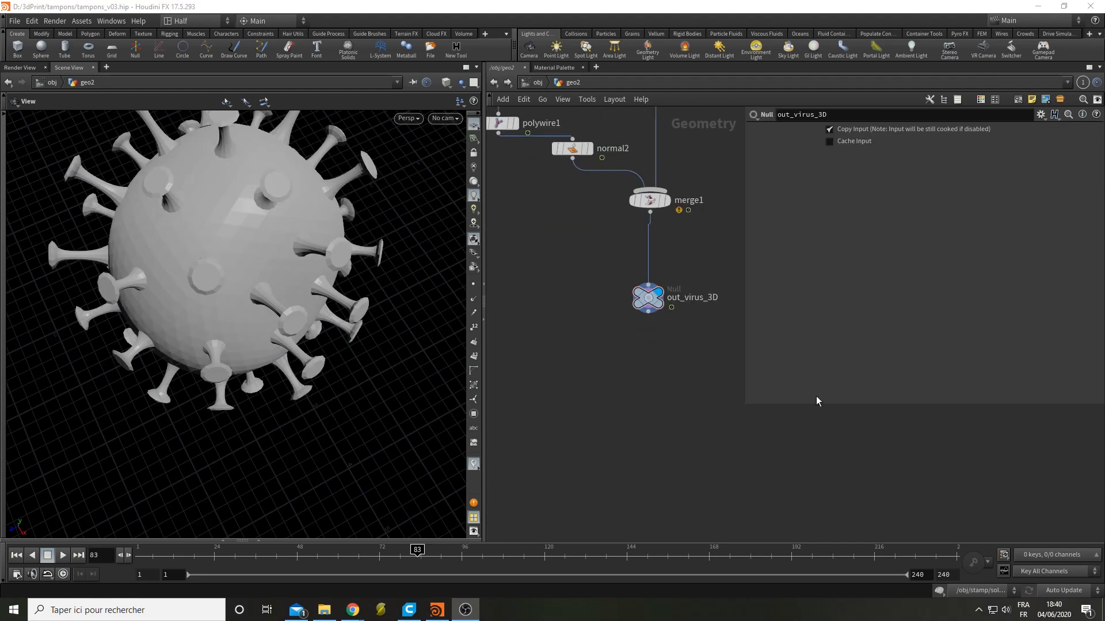
{"action": "left_click_drag", "start_coordinate": [183, 336], "coordinate": [276, 314]}
{"action": "left_click_drag", "start_coordinate": [344, 557], "coordinate": [298, 556]}
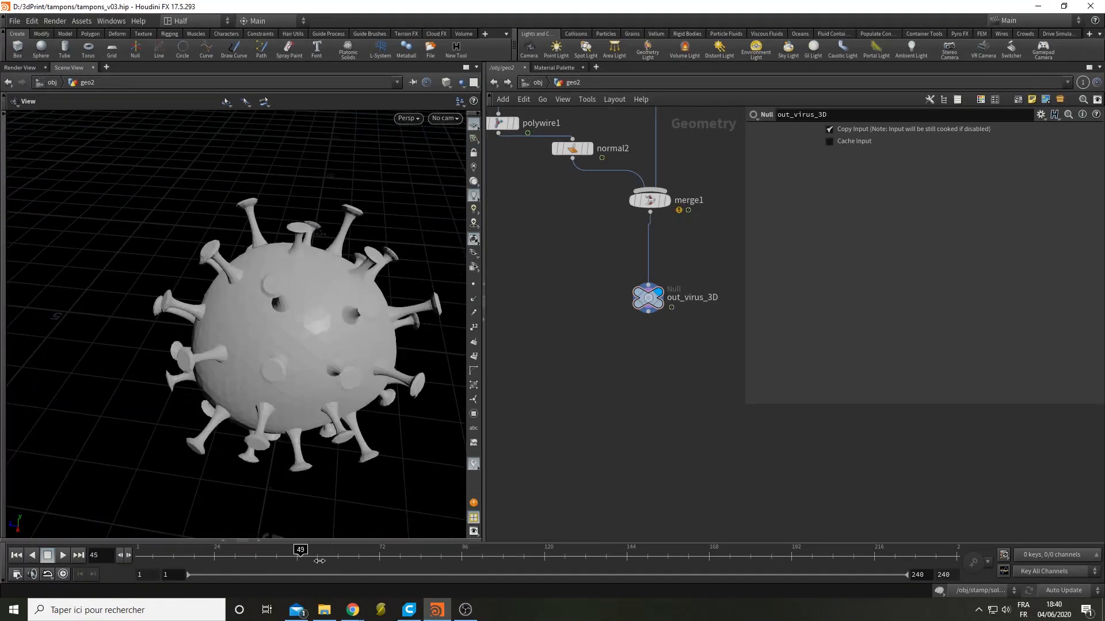
{"action": "left_click_drag", "start_coordinate": [413, 492], "coordinate": [102, 228]}
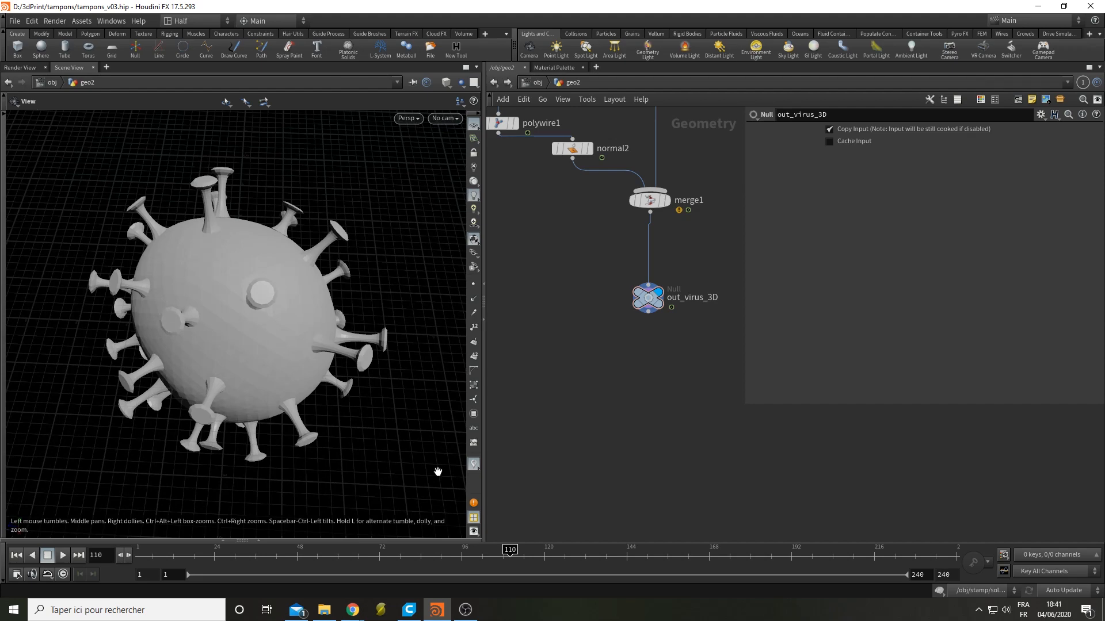
Step: Add a Transform node after out_virus_3D and set its Y scale to 0 to flatten the virus
{"action": "key", "text": "Tab"}
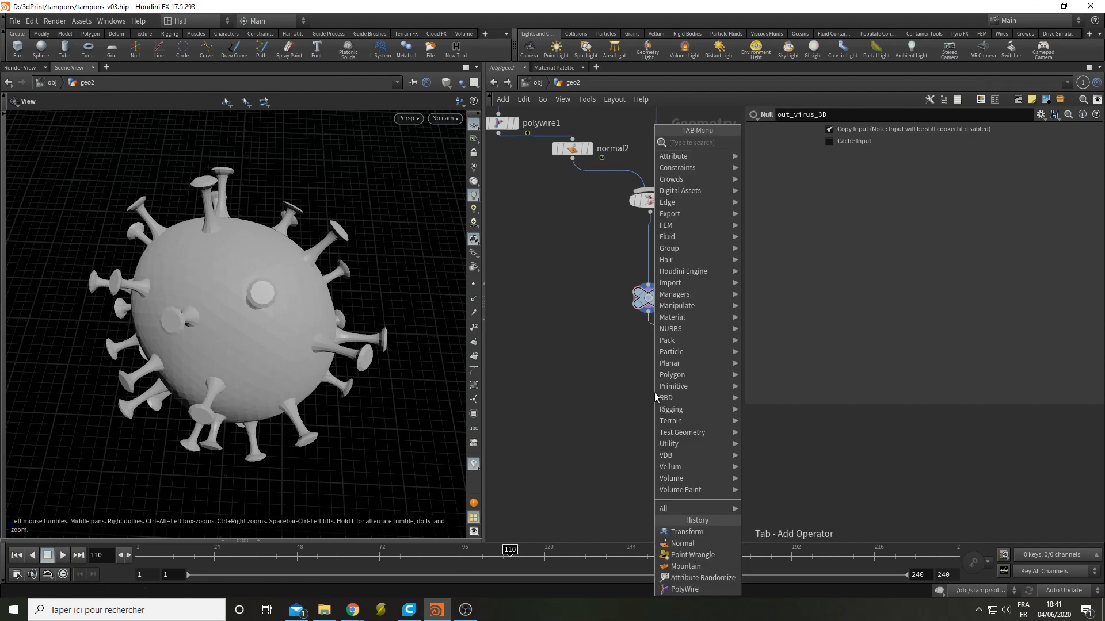
{"action": "type", "text": "tr"}
{"action": "key", "text": "Return"}
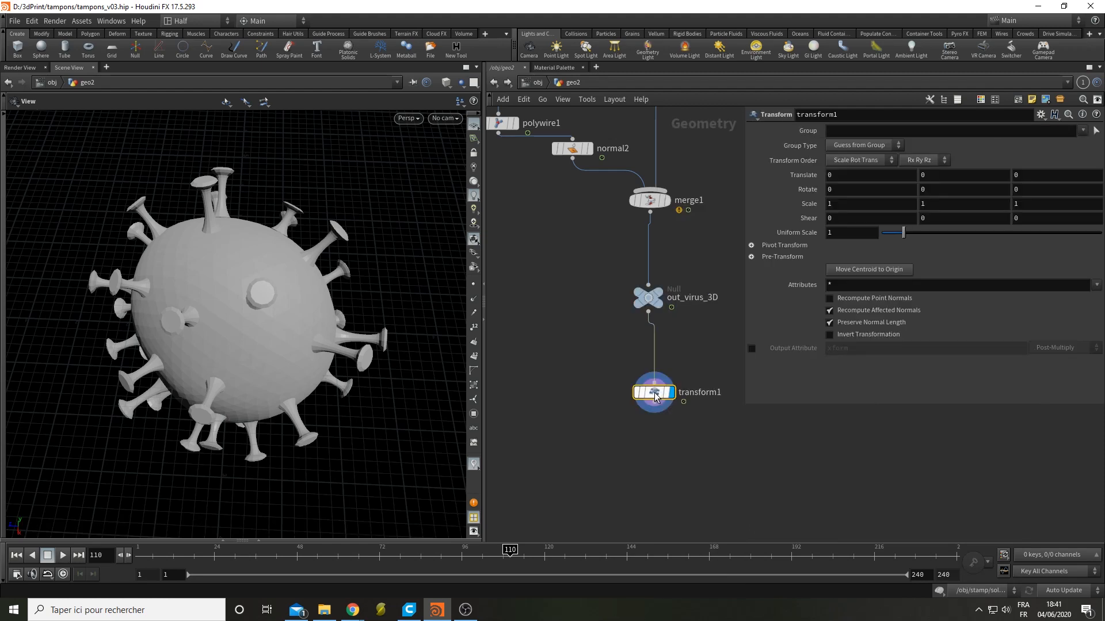
{"action": "left_click", "coordinate": [654, 393]}
{"action": "left_click", "coordinate": [975, 208]}
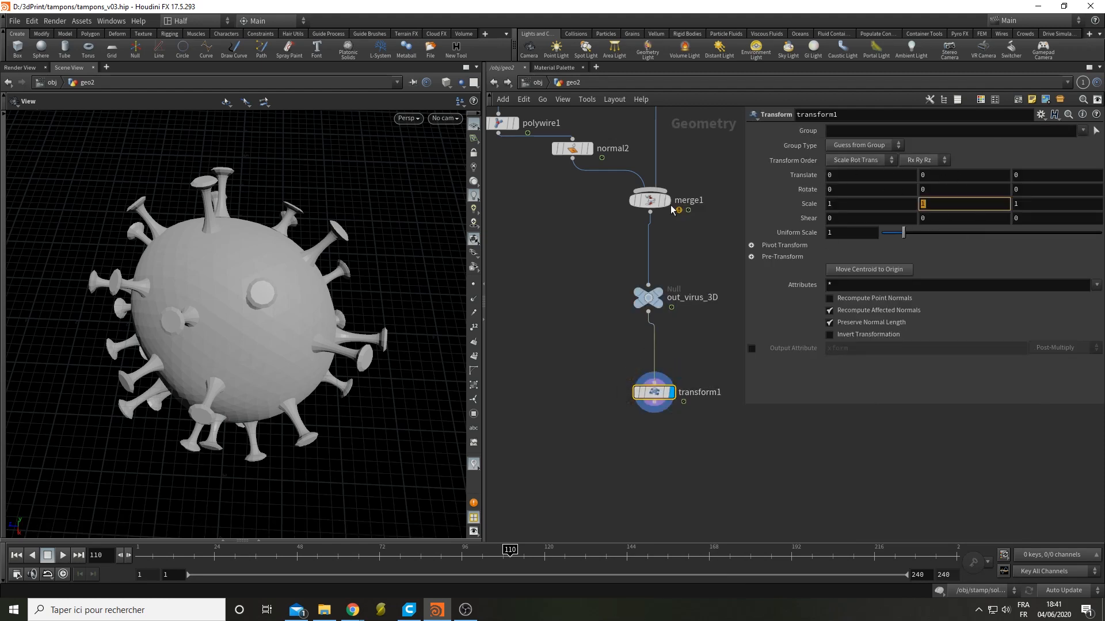
{"action": "type", "text": "0"}
{"action": "key", "text": "Return"}
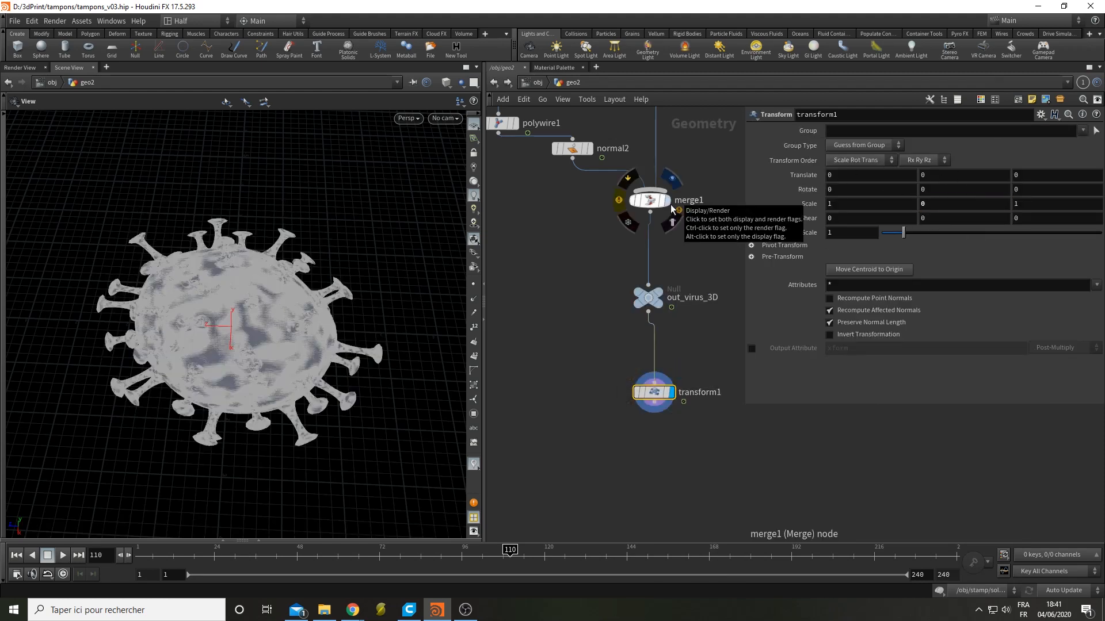
Step: Examine the flattened virus in wireframe and shaded display with its points temporarily shown
{"action": "left_click_drag", "start_coordinate": [235, 225], "coordinate": [276, 299]}
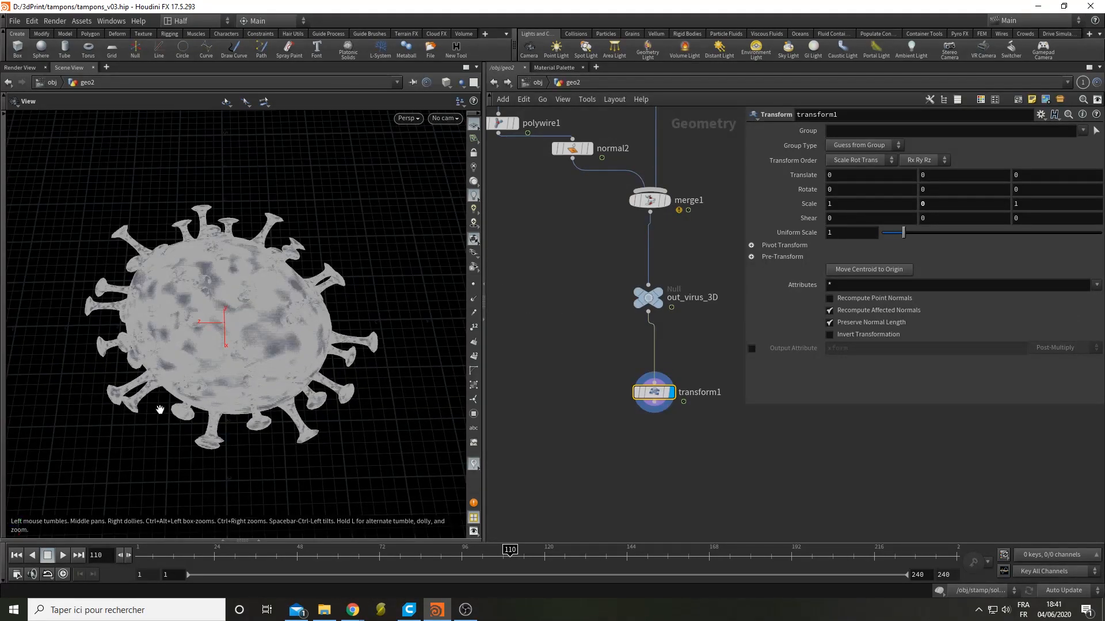
{"action": "right_click_drag", "start_coordinate": [132, 423], "coordinate": [291, 382]}
{"action": "mouse_move", "coordinate": [291, 382]}
{"action": "left_mouse_down"}
{"action": "mouse_move", "coordinate": [210, 407]}
{"action": "mouse_move", "coordinate": [259, 382]}
{"action": "left_mouse_up"}
{"action": "key", "text": "w"}
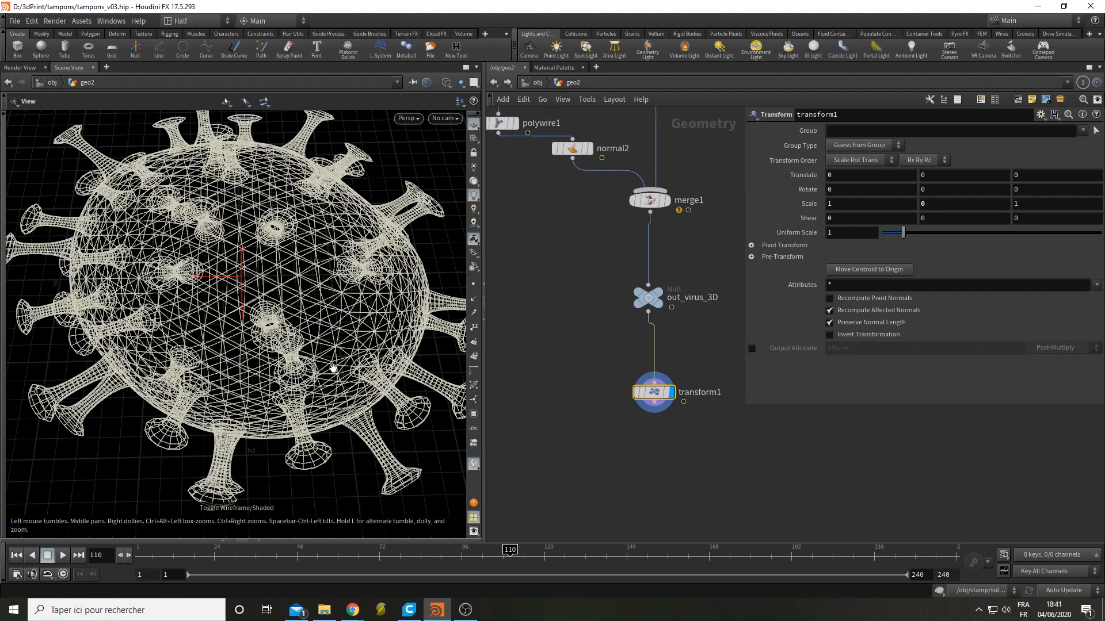
{"action": "left_click", "coordinate": [473, 284]}
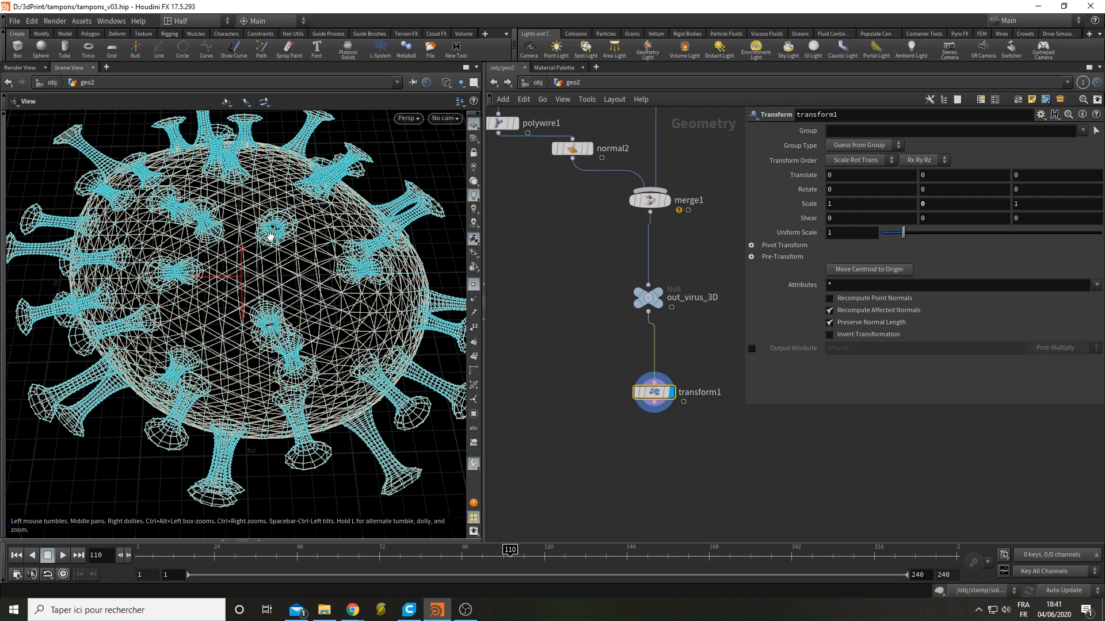
{"action": "mouse_move", "coordinate": [300, 311]}
{"action": "left_mouse_down"}
{"action": "mouse_move", "coordinate": [291, 323]}
{"action": "mouse_move", "coordinate": [288, 198]}
{"action": "mouse_move", "coordinate": [298, 284]}
{"action": "mouse_move", "coordinate": [235, 292]}
{"action": "mouse_move", "coordinate": [232, 446]}
{"action": "mouse_move", "coordinate": [338, 409]}
{"action": "left_mouse_up"}
{"action": "key", "text": "w"}
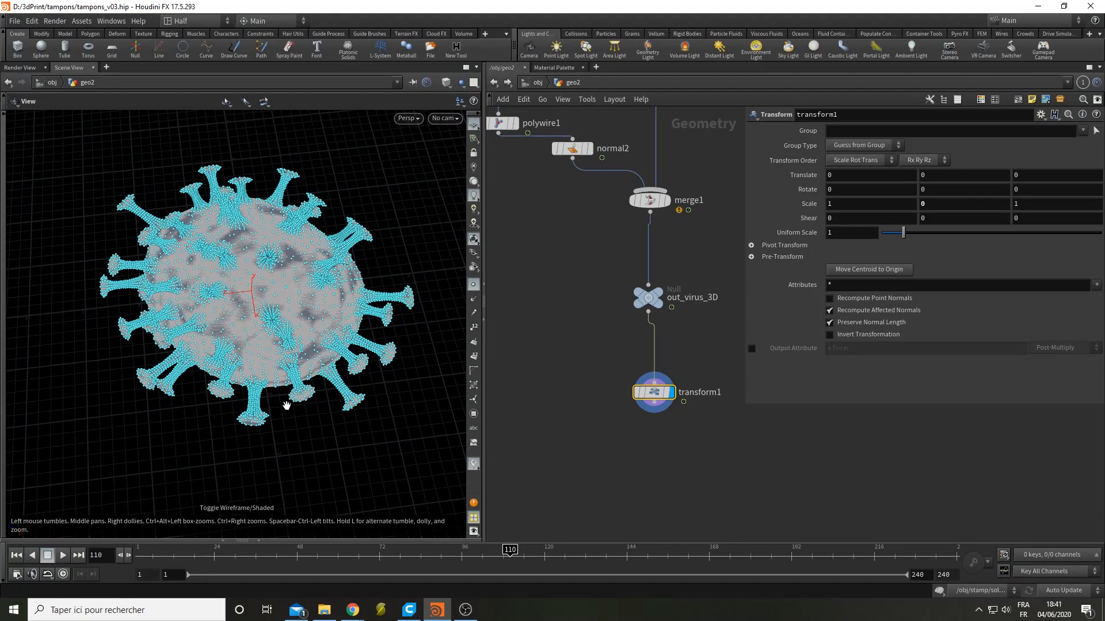
{"action": "right_click_drag", "start_coordinate": [293, 377], "coordinate": [259, 459]}
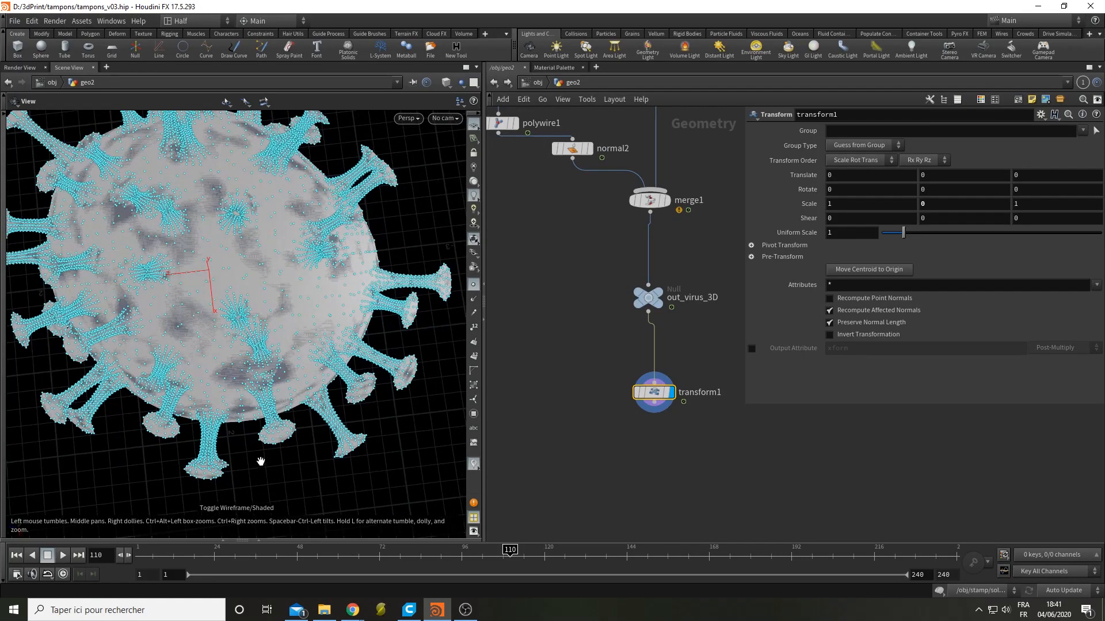
{"action": "left_click", "coordinate": [473, 284]}
Step: Append a Normal node after transform1 and set it to add normals to Points
{"action": "key", "text": "Tab"}
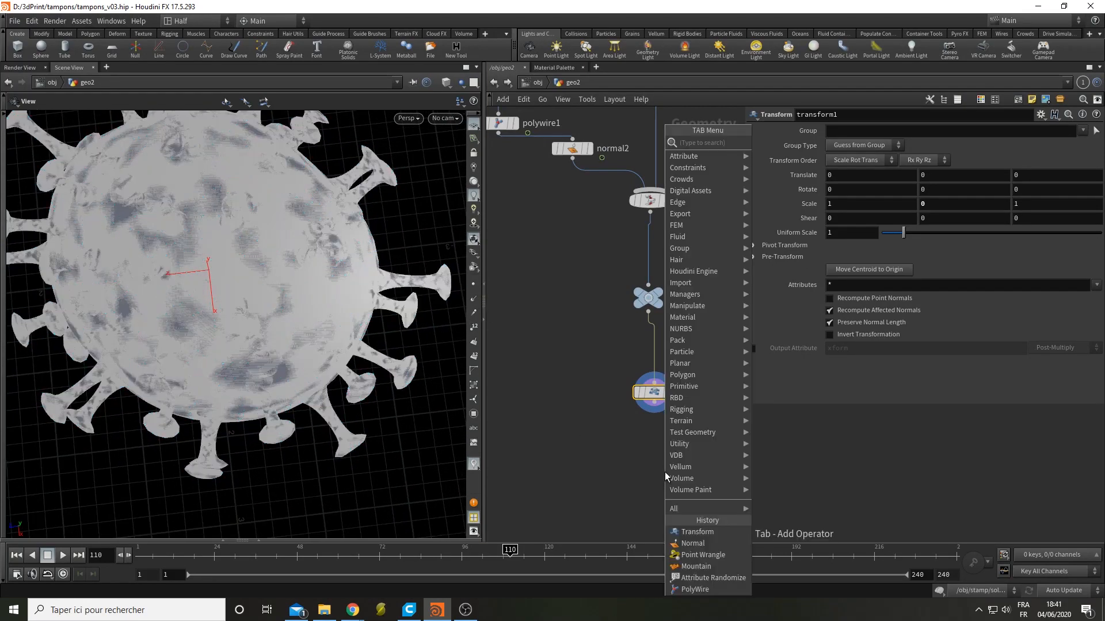
{"action": "type", "text": "normal"}
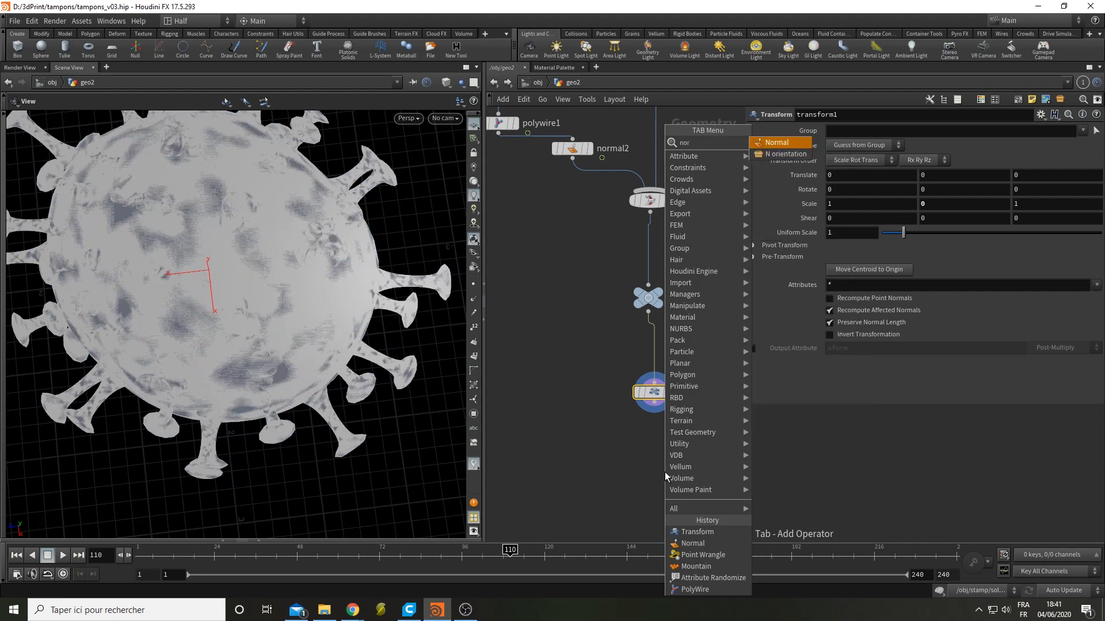
{"action": "key", "text": "Return"}
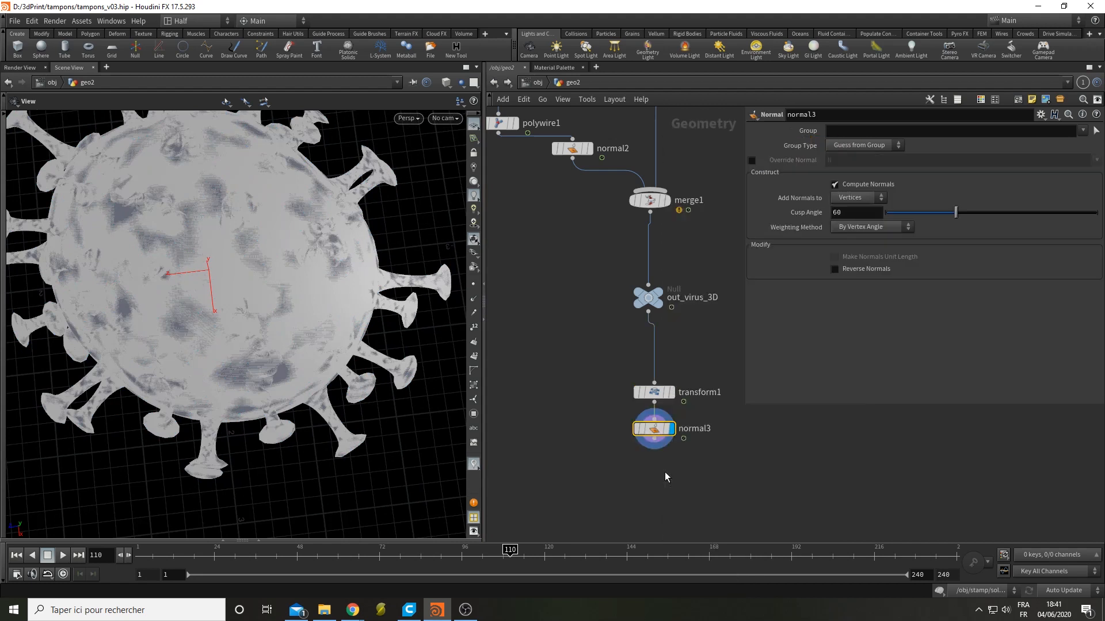
{"action": "left_click", "coordinate": [855, 199]}
{"action": "left_click", "coordinate": [855, 212]}
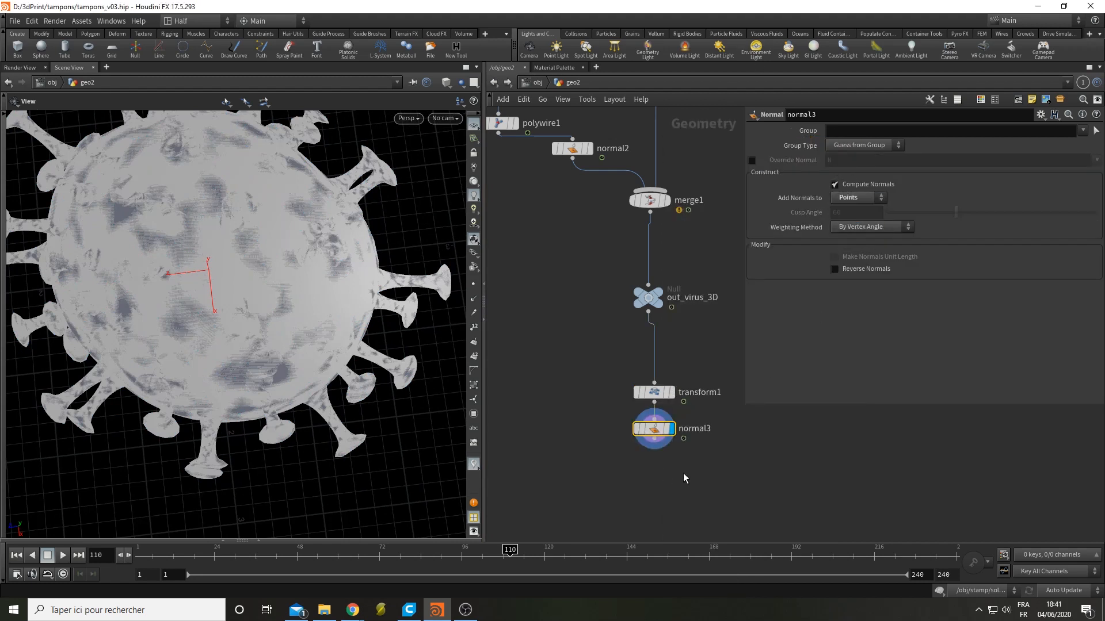
Step: Display the point normals and examine their directions on the flattened virus from several angles
{"action": "left_click", "coordinate": [474, 298]}
{"action": "right_click_drag", "start_coordinate": [368, 351], "coordinate": [296, 402]}
{"action": "left_click_drag", "start_coordinate": [296, 402], "coordinate": [257, 338]}
{"action": "right_click_drag", "start_coordinate": [257, 338], "coordinate": [431, 419]}
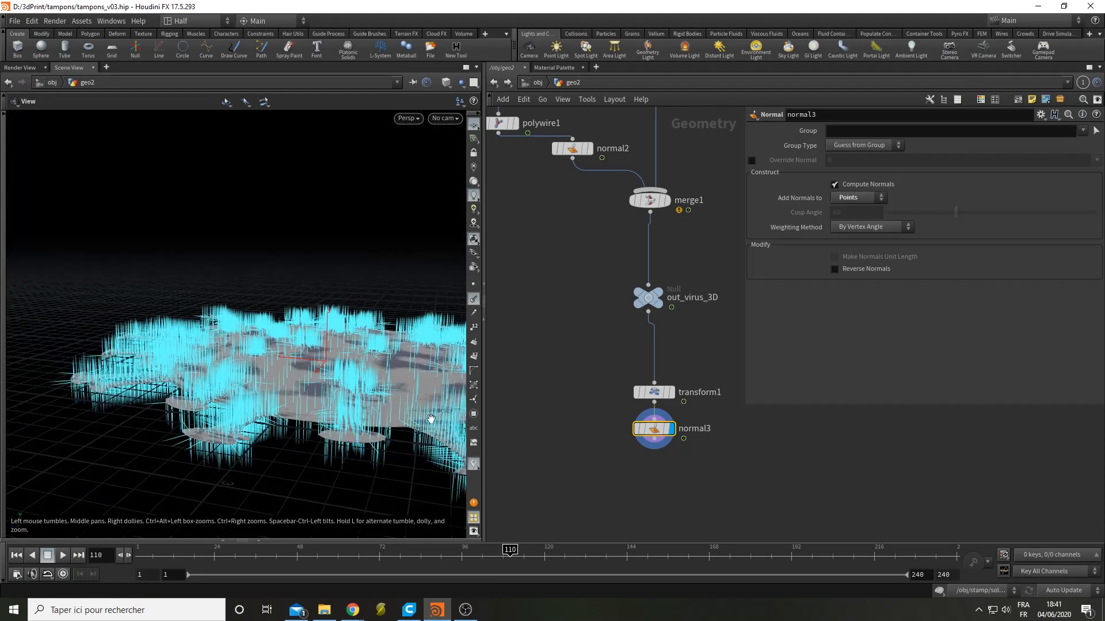
{"action": "left_click_drag", "start_coordinate": [431, 419], "coordinate": [358, 384]}
{"action": "middle_click_drag", "start_coordinate": [358, 385], "coordinate": [308, 331]}
{"action": "mouse_move", "coordinate": [308, 331]}
{"action": "left_mouse_down"}
{"action": "mouse_move", "coordinate": [245, 445]}
{"action": "mouse_move", "coordinate": [301, 330]}
{"action": "left_mouse_up"}
{"action": "left_click_drag", "start_coordinate": [217, 410], "coordinate": [236, 379]}
{"action": "right_click_drag", "start_coordinate": [155, 446], "coordinate": [180, 395]}
{"action": "left_click_drag", "start_coordinate": [202, 262], "coordinate": [309, 353]}
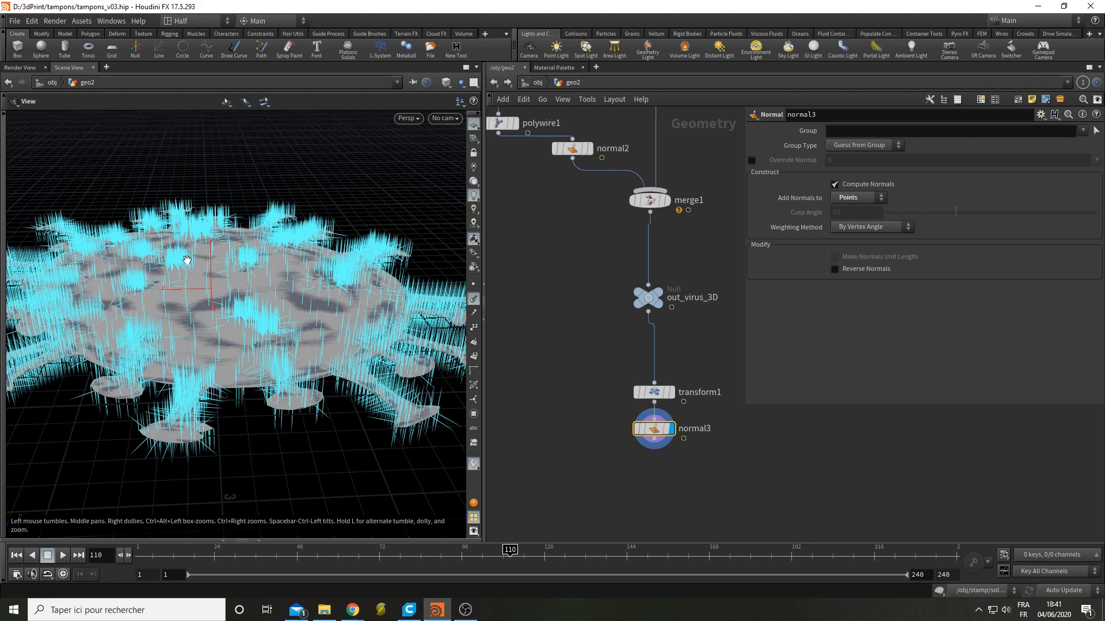
{"action": "left_click_drag", "start_coordinate": [224, 229], "coordinate": [227, 300]}
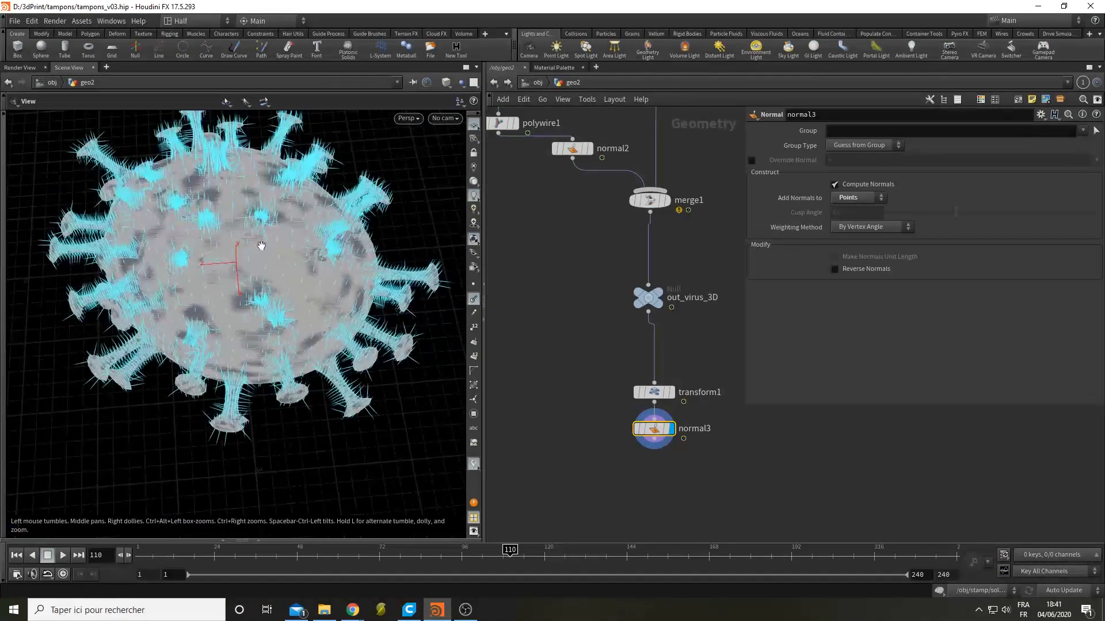
Step: Append a Point Wrangle node after normal3
{"action": "left_click", "coordinate": [656, 440]}
{"action": "key", "text": "Tab"}
{"action": "type", "text": "point"}
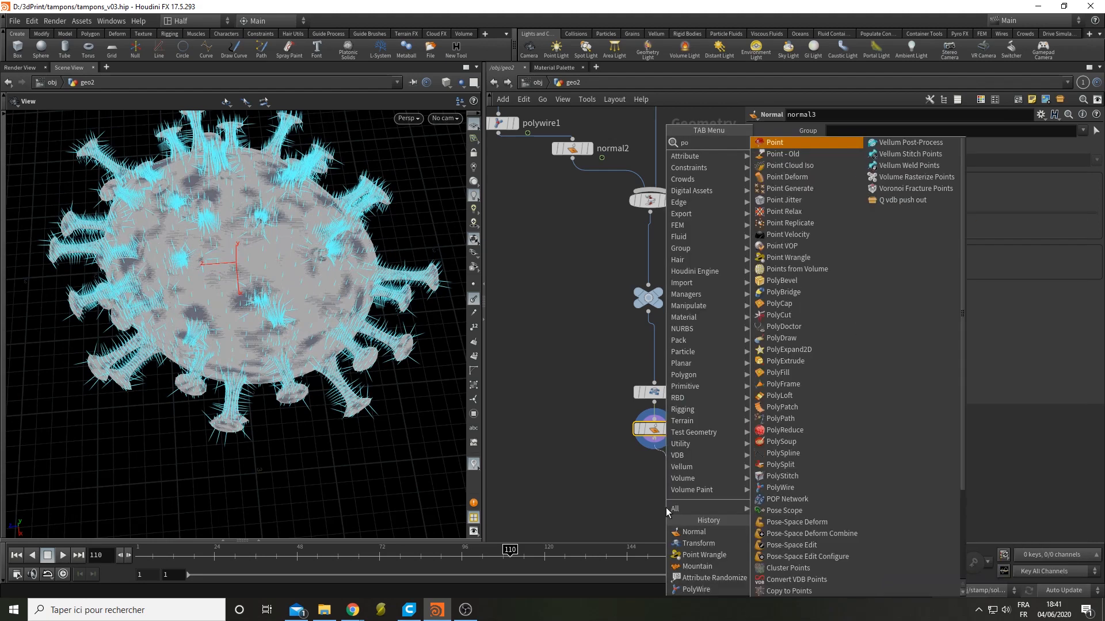
{"action": "key", "text": "Down"}
{"action": "key", "text": "Down"}
{"action": "key", "text": "Up"}
{"action": "key", "text": "Up"}
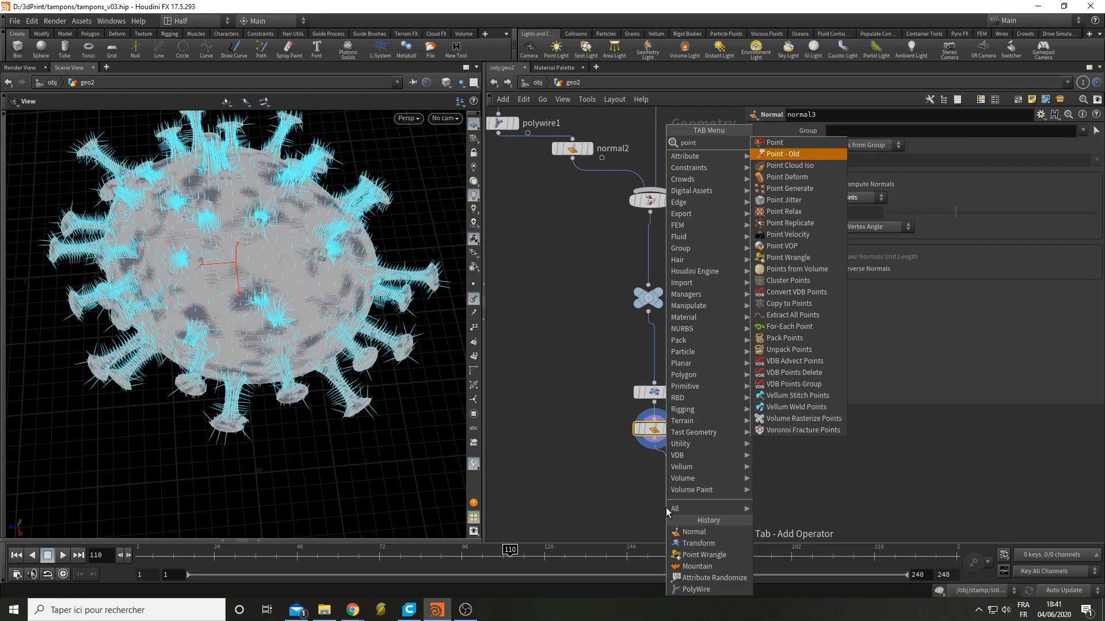
{"action": "type", "text": "wr"}
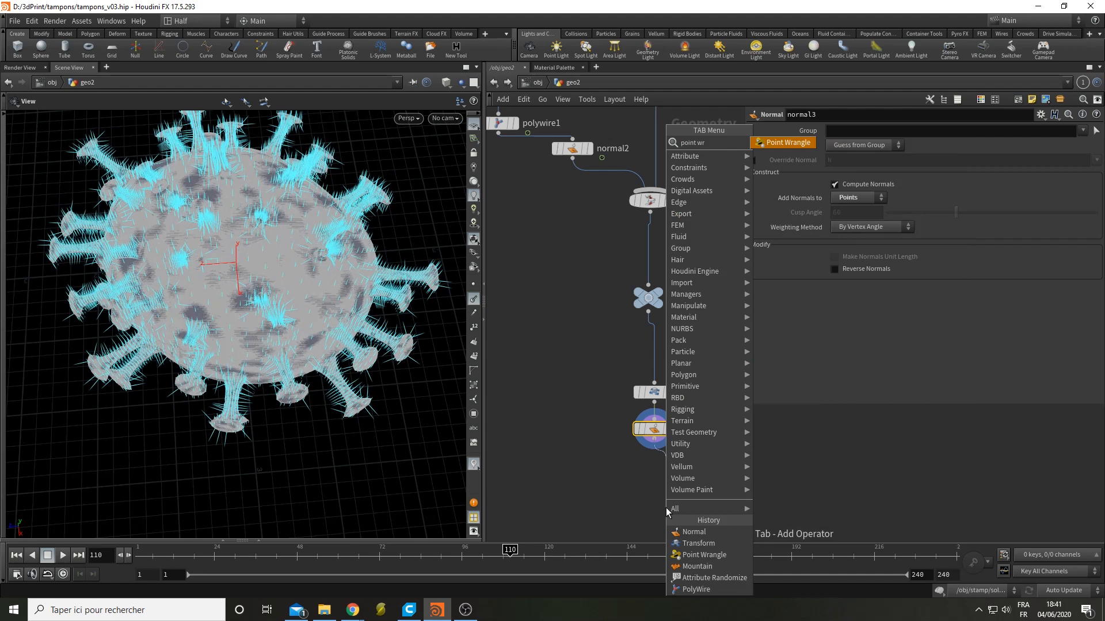
{"action": "key", "text": "Return"}
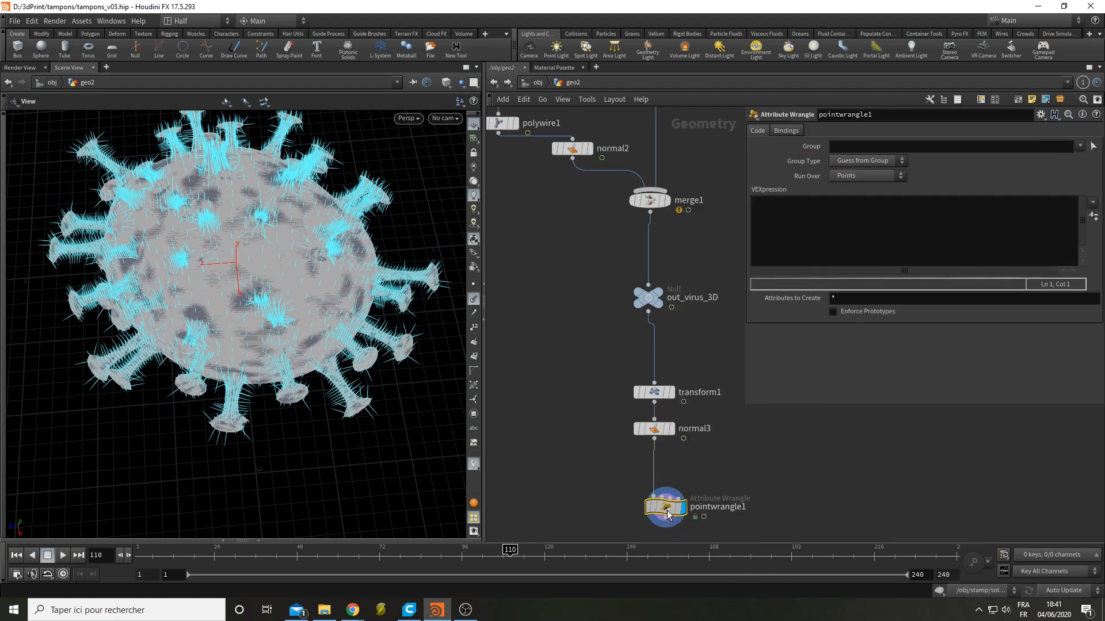
Step: Place the new point wrangle just below normal3 and rename it Dot_prod
{"action": "double_click", "coordinate": [729, 483]}
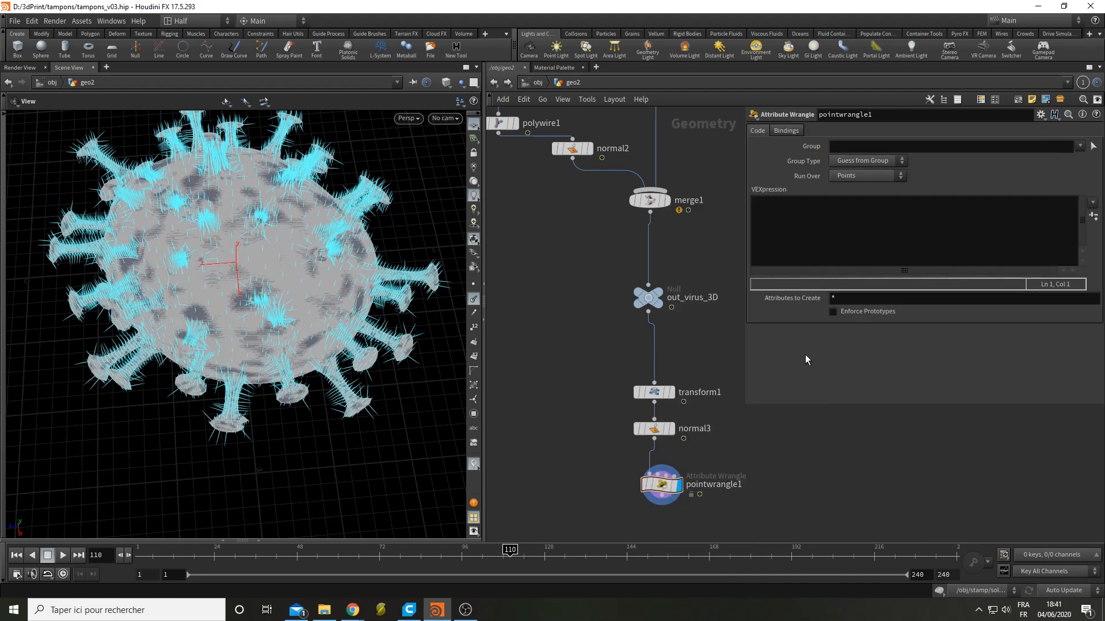
{"action": "double_click", "coordinate": [701, 486]}
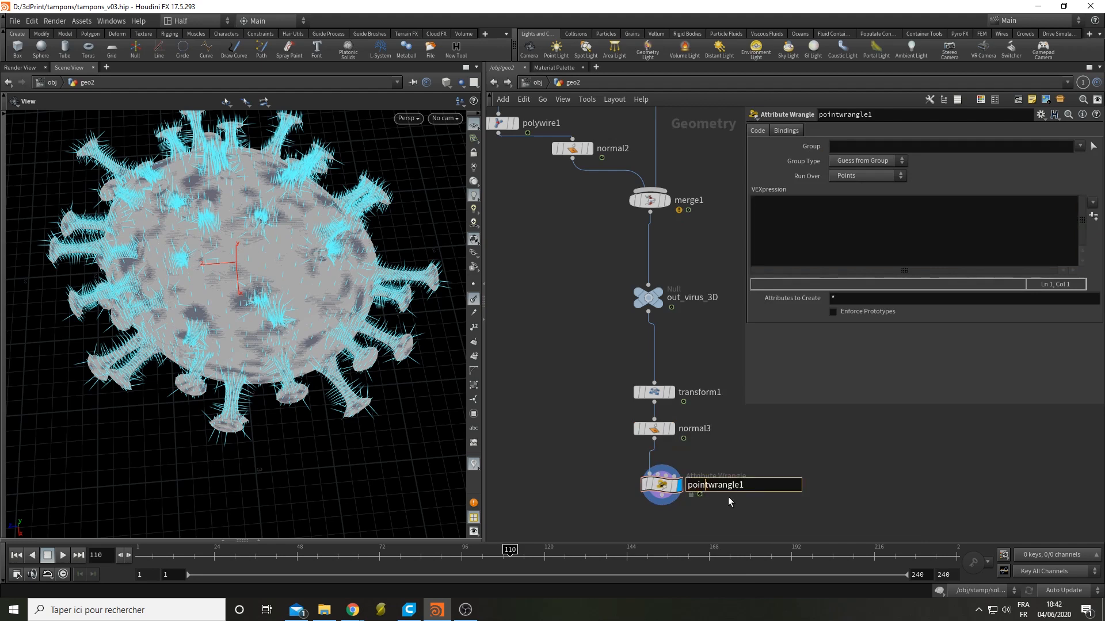
{"action": "type", "text": "dotprod"}
{"action": "key", "text": "Delete"}
{"action": "key", "text": "Delete"}
{"action": "key", "text": "Delete"}
{"action": "key", "text": "Delete"}
{"action": "key", "text": "Delete"}
{"action": "key", "text": "Delete"}
{"action": "key", "text": "Delete"}
{"action": "key", "text": "ctrl+a"}
{"action": "type", "text": "Dot_prod"}
{"action": "key", "text": "Return"}
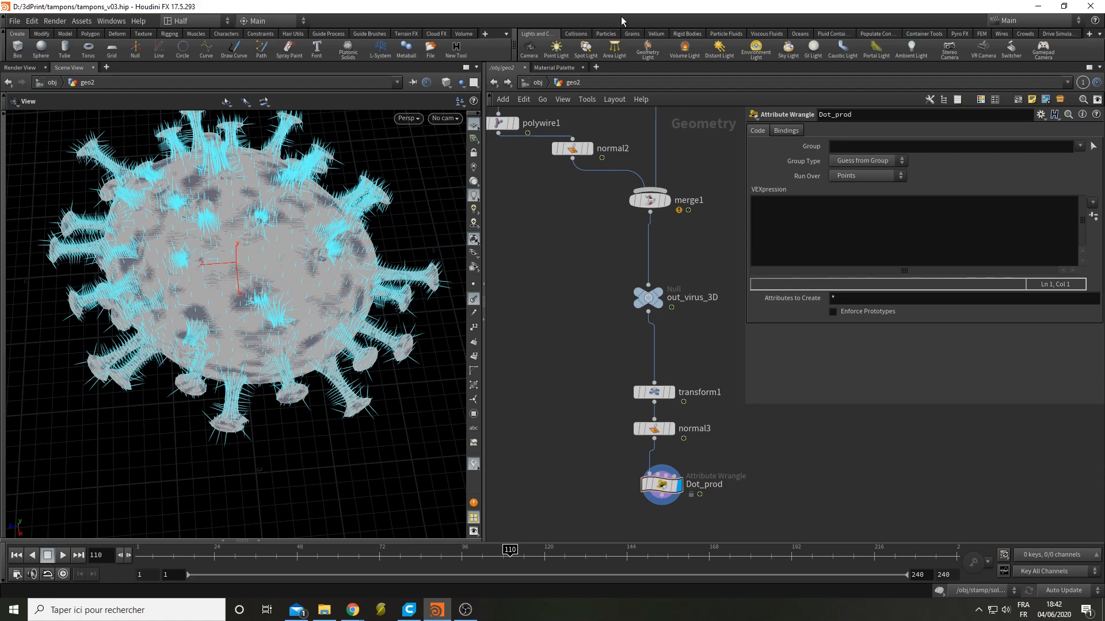
Step: In Dot_prod's VEX code, declare an up vector with vector up = set(0,1,0);
{"action": "left_click_drag", "start_coordinate": [218, 299], "coordinate": [168, 358]}
{"action": "left_click", "coordinate": [761, 243]}
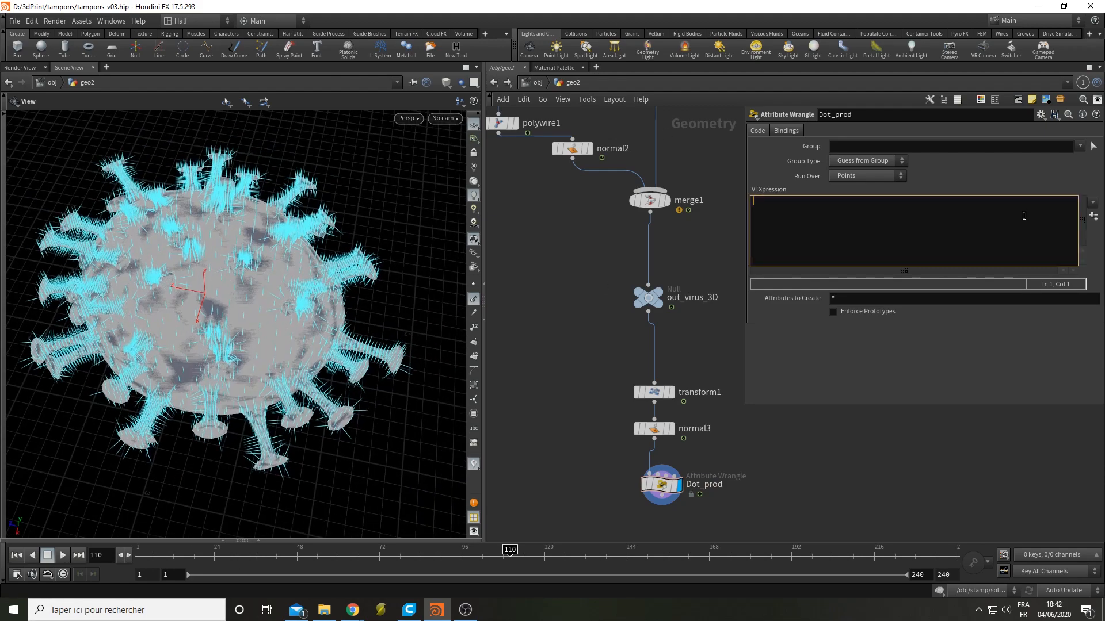
{"action": "type", "text": "vector"}
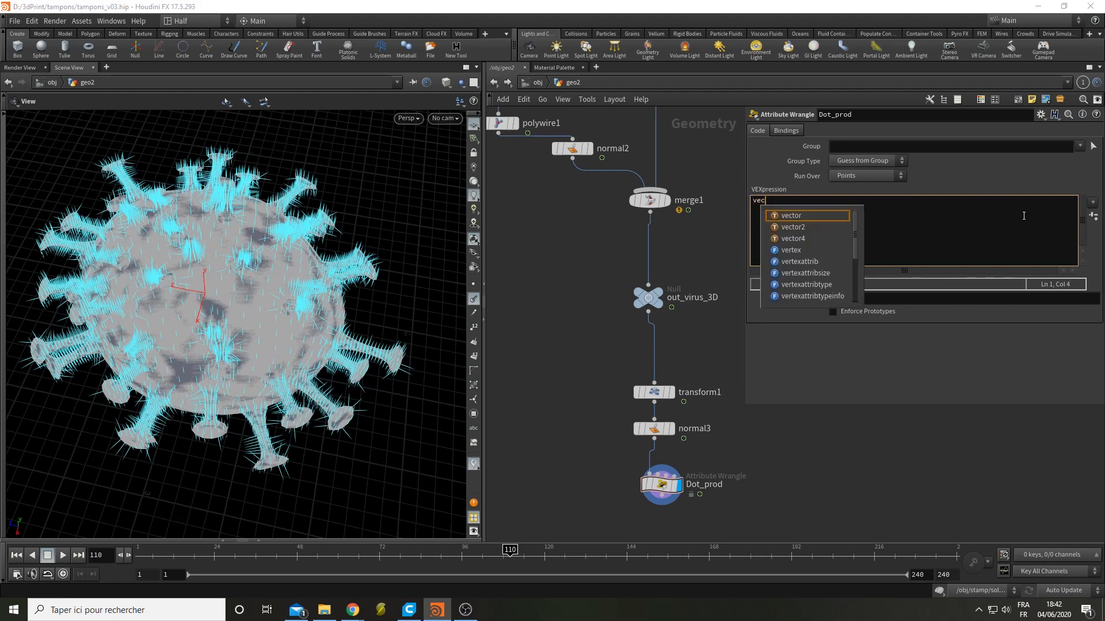
{"action": "type", "text": "u"}
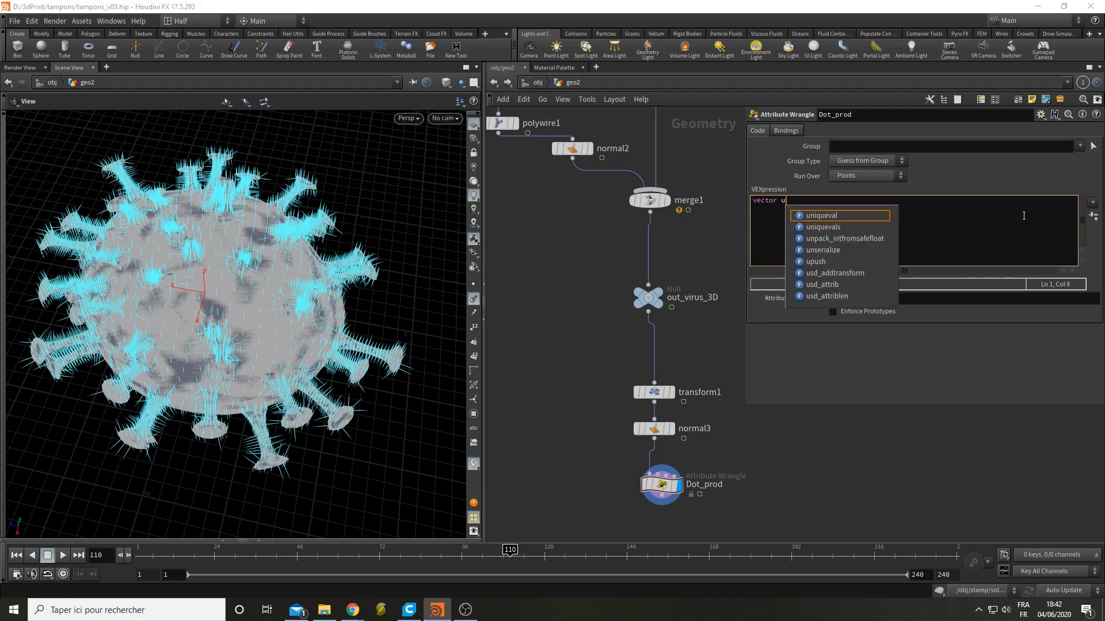
{"action": "type", "text": "p = se"}
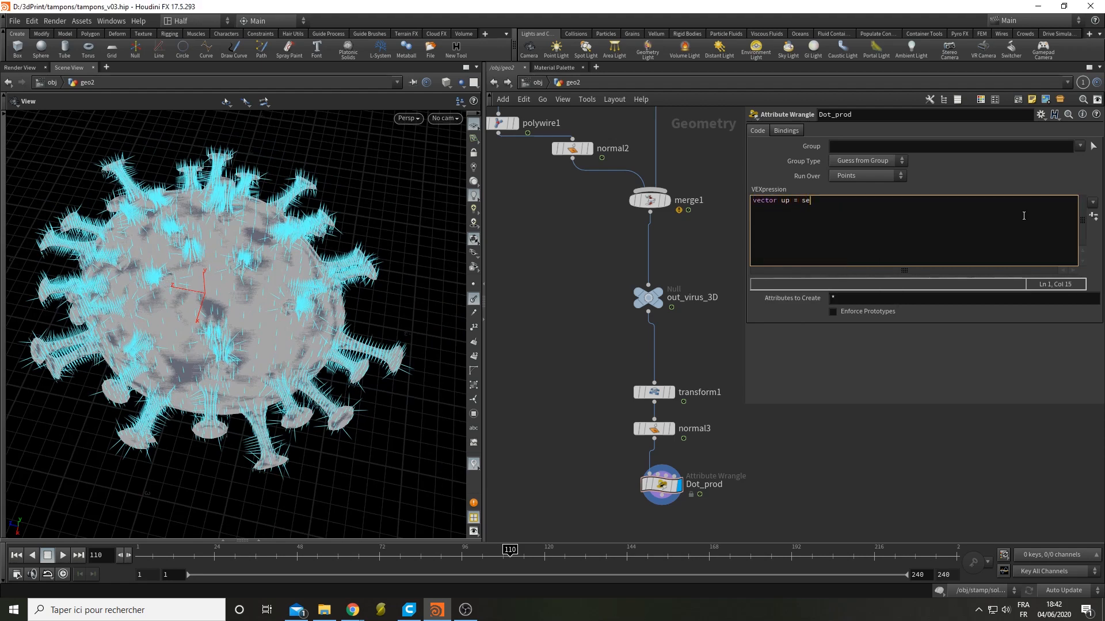
{"action": "type", "text": "t(0,1,0);"}
{"action": "key", "text": "Return"}
Step: Add a second code line storing the point normal as vector N = @N;
{"action": "type", "text": "vector vect"}
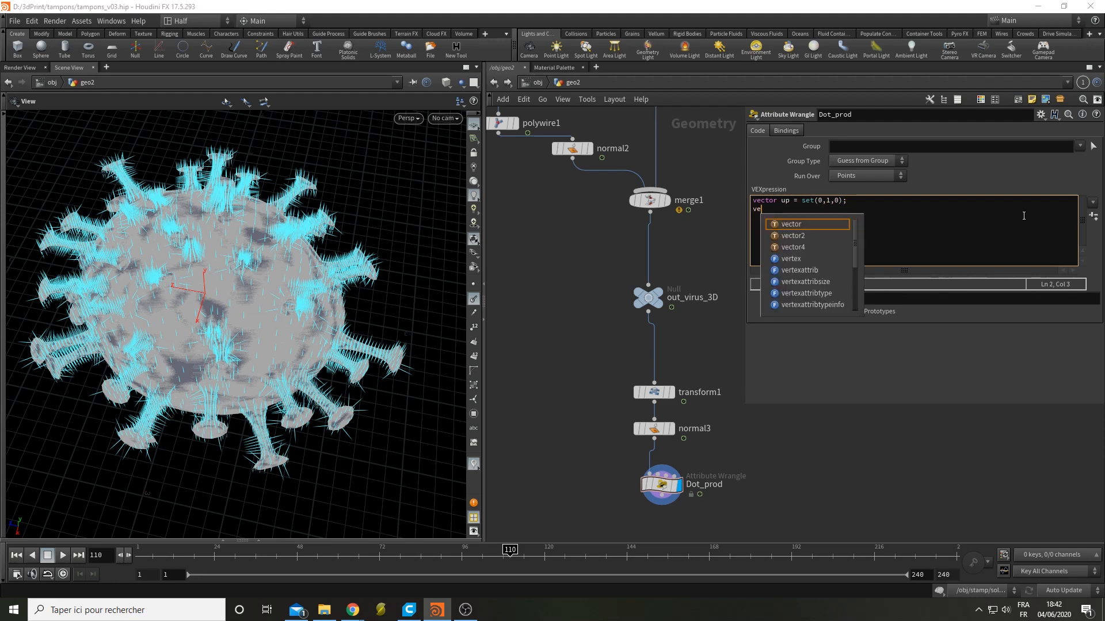
{"action": "type", "text": "or "}
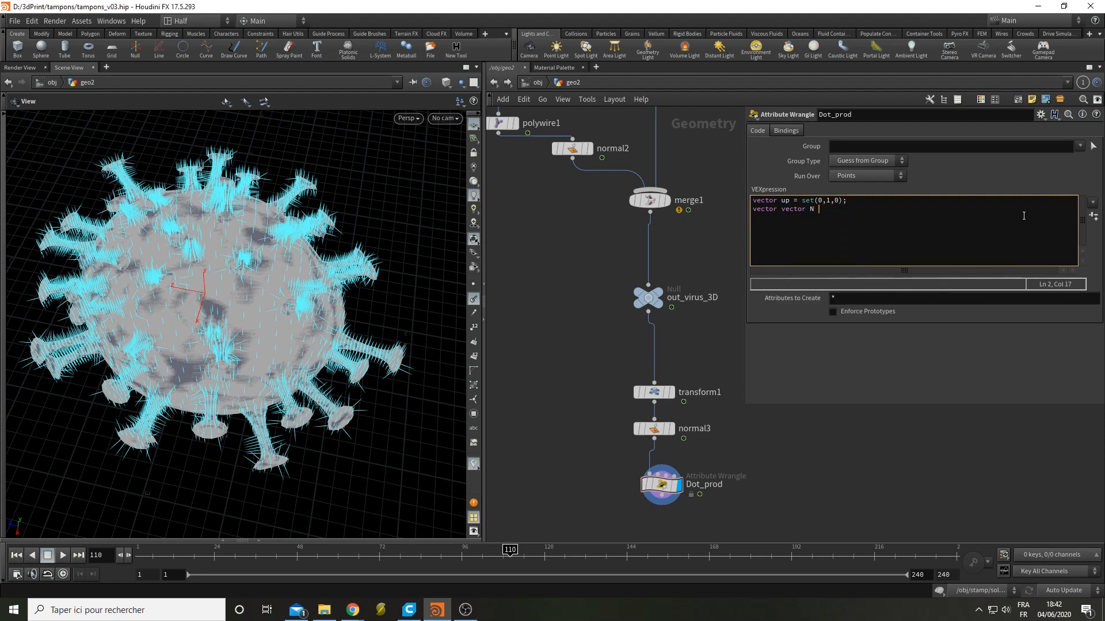
{"action": "type", "text": "N = @N;"}
{"action": "key", "text": "Return"}
{"action": "double_click", "coordinate": [794, 209]}
{"action": "key", "text": "Delete"}
{"action": "key", "text": "Delete"}
Step: Add the line float dotproduct = dot(up,N); beneath the two vector declarations, with a blank line between
{"action": "left_click", "coordinate": [833, 249]}
{"action": "type", "text": "float dotproduct = dot(up,N"}
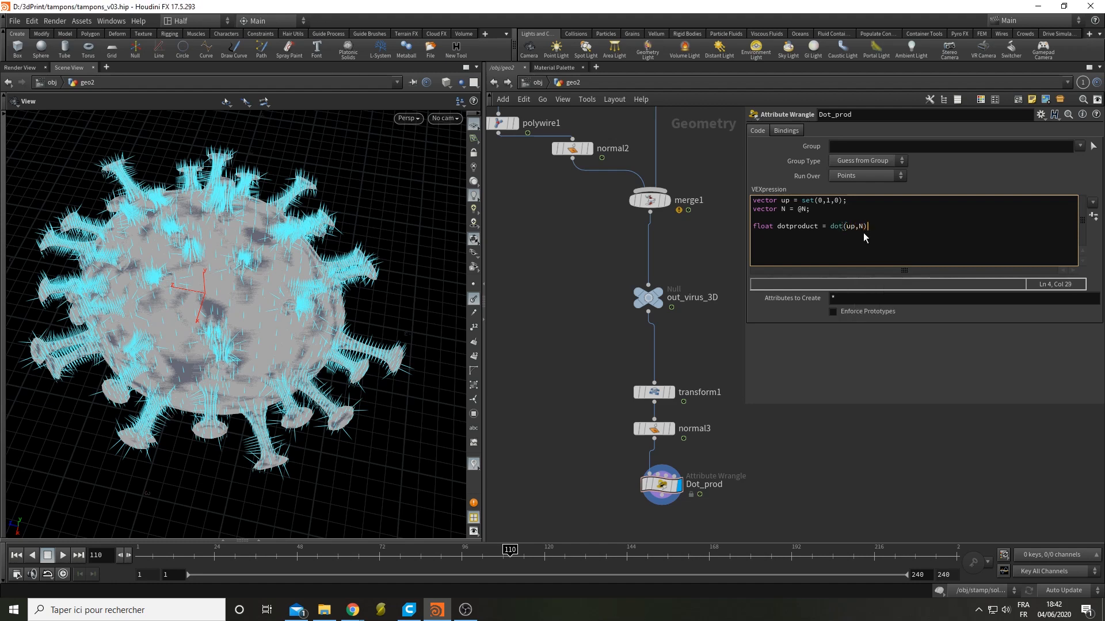
{"action": "key", "text": "Return"}
{"action": "key", "text": "Return"}
Step: Add an if block with the condition dotproduct <= chf("threshold") below the dot product line
{"action": "type", "text": "if(dotproduct <= chf"}
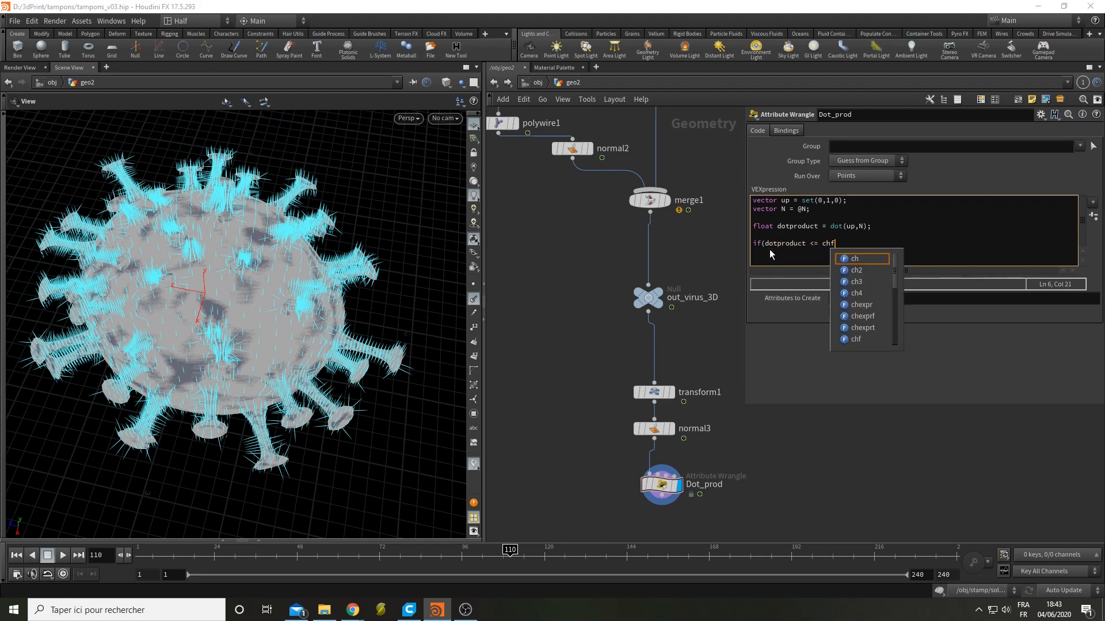
{"action": "type", "text": "(\"thres"}
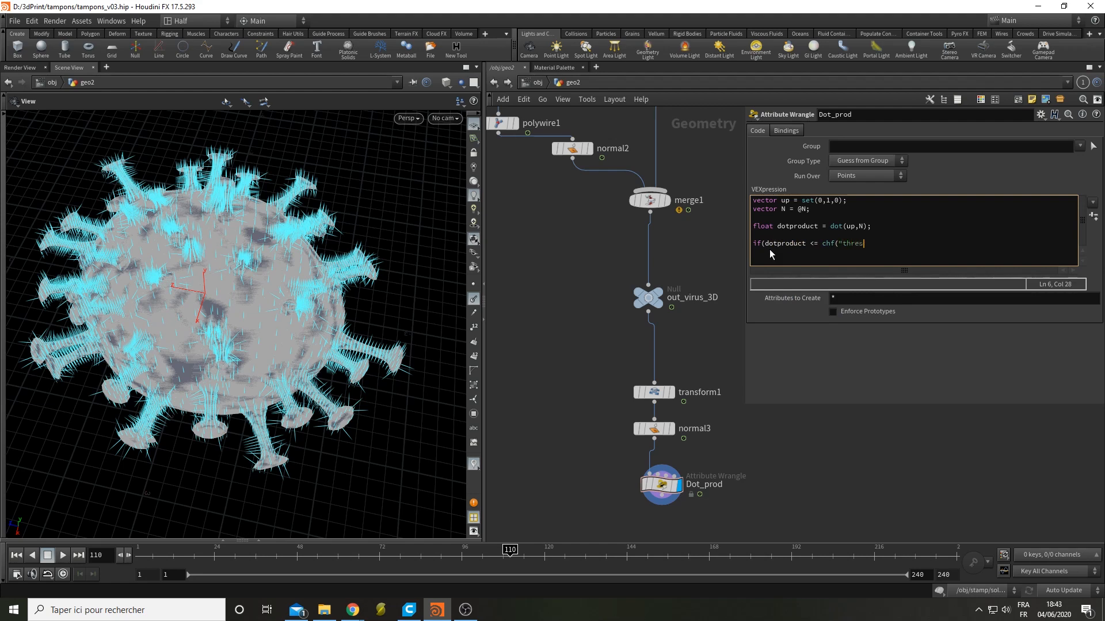
{"action": "type", "text": "hold\")){"}
{"action": "key", "text": "Return"}
{"action": "type", "text": "}"}
{"action": "key", "text": "Up"}
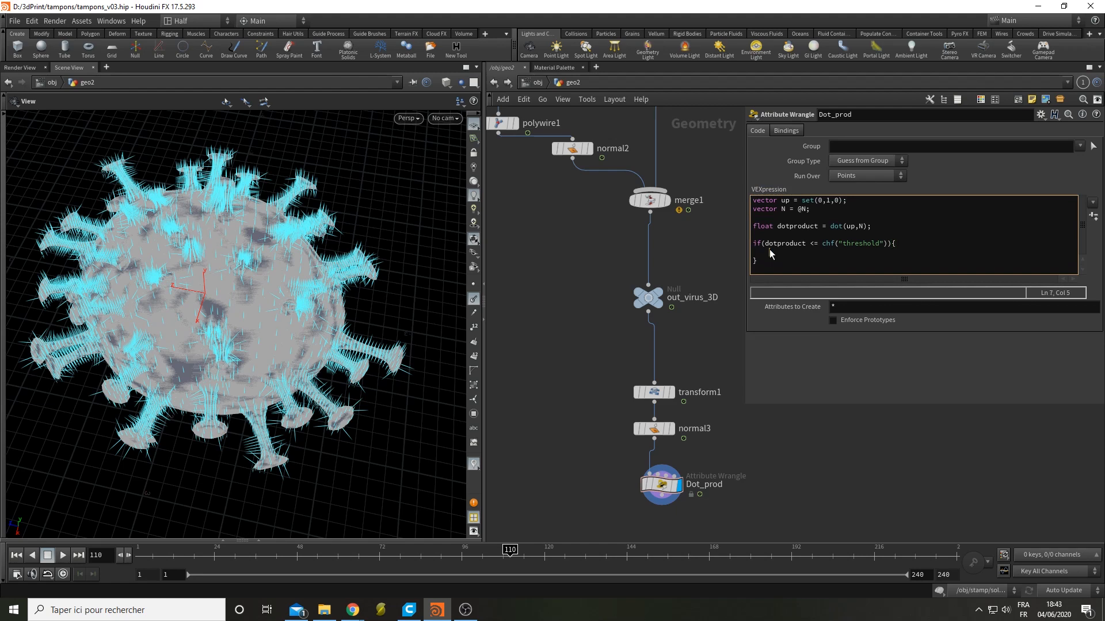
{"action": "type", "text": "remove"}
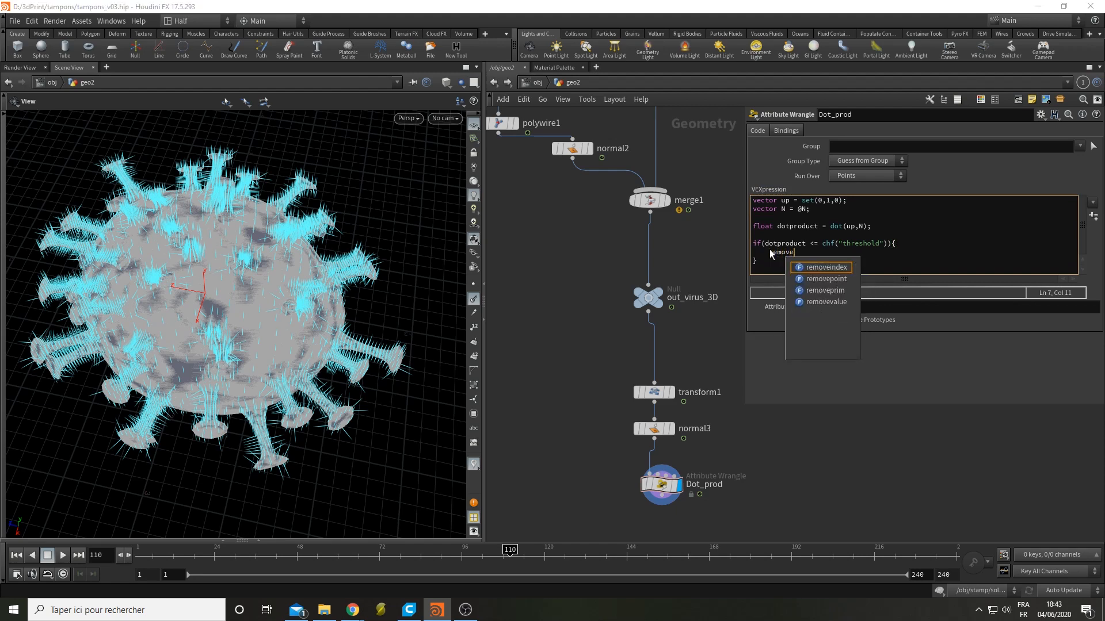
{"action": "type", "text": "point"}
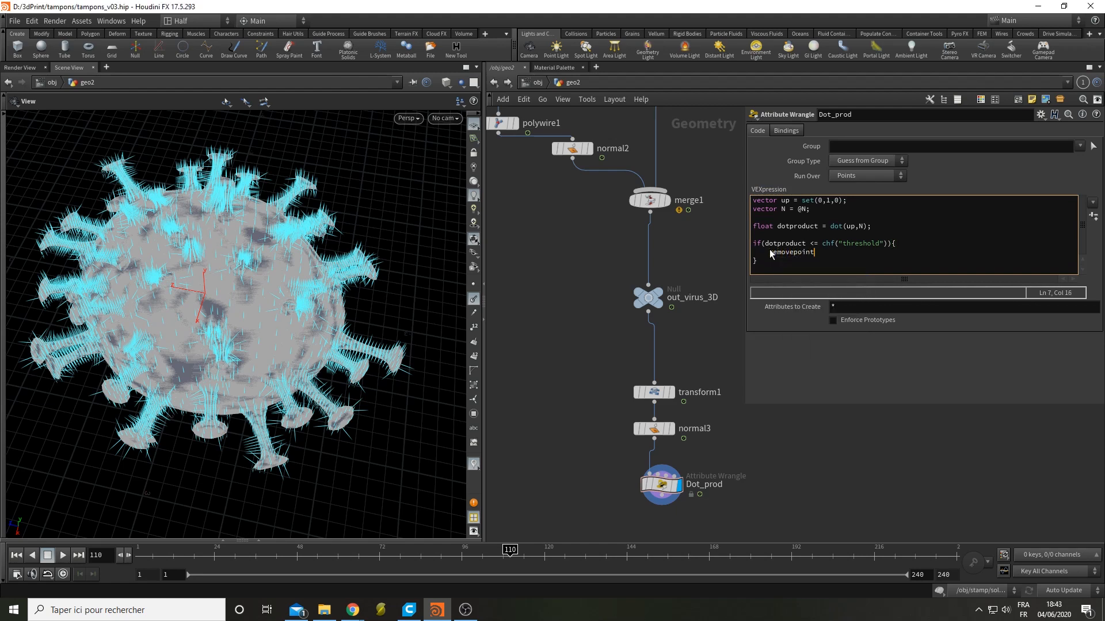
{"action": "type", "text": "(0,@pt"}
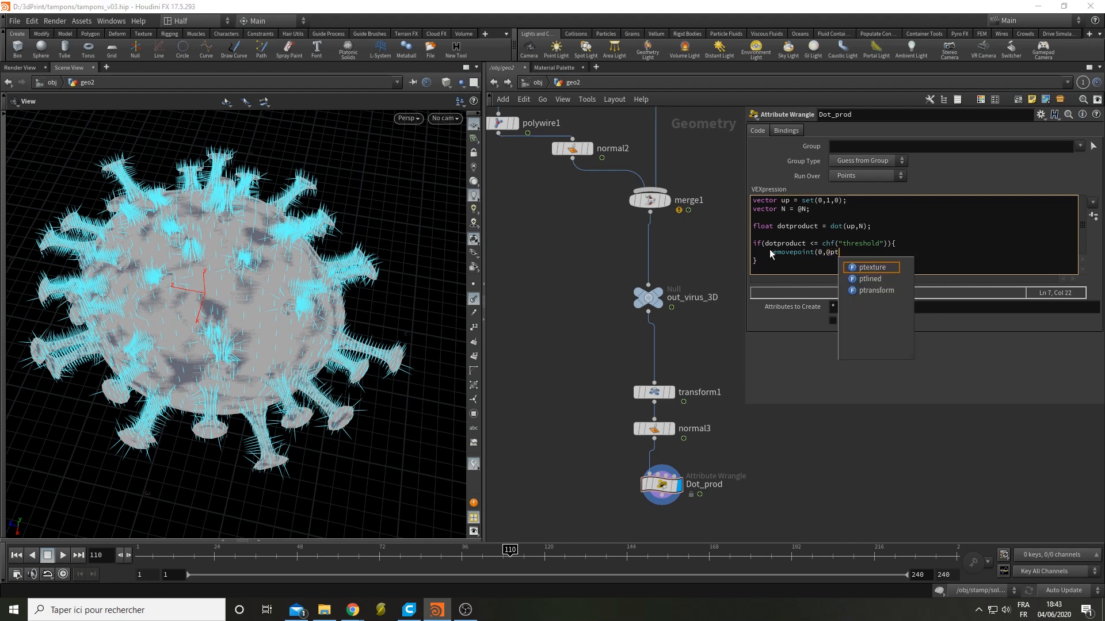
{"action": "type", "text": "num)"}
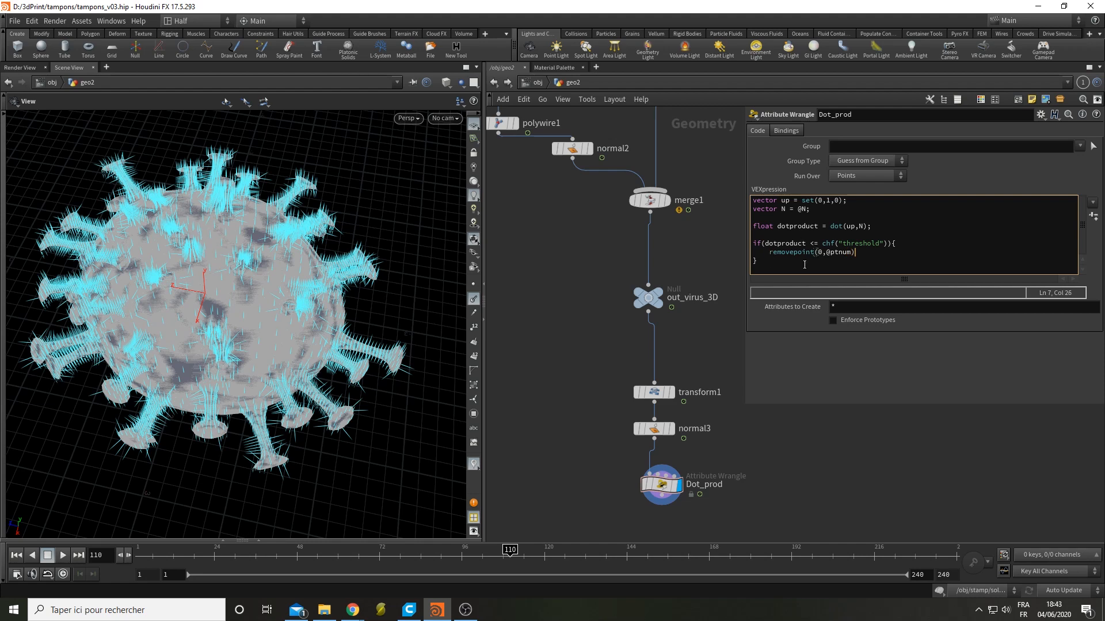
{"action": "type", "text": ";"}
{"action": "left_click", "coordinate": [1093, 217]}
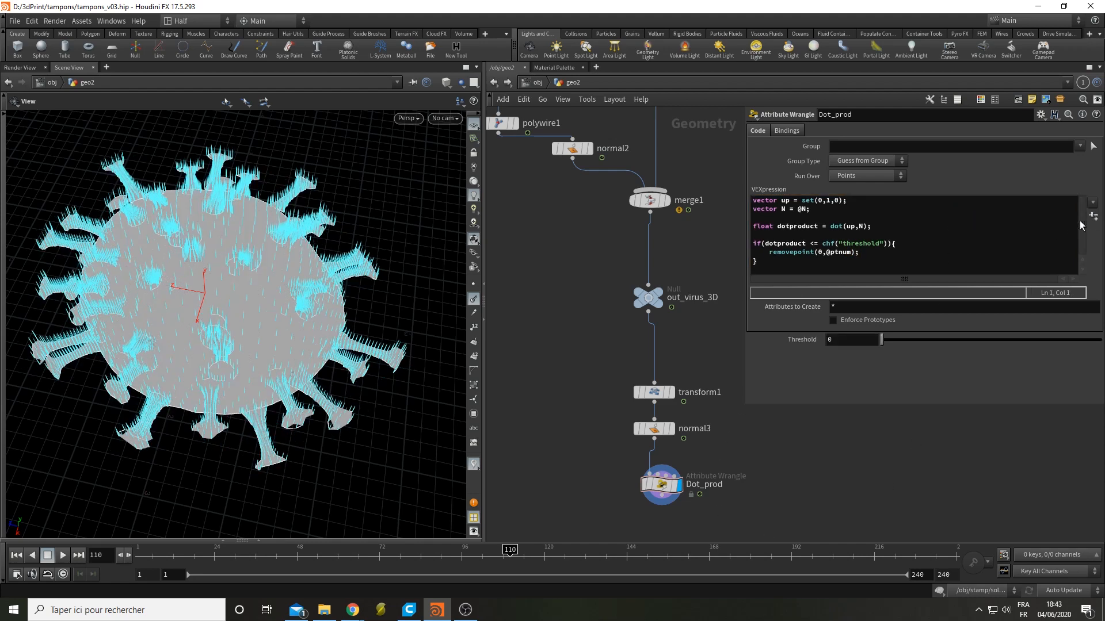
Step: Turn off the point normals display and frame the flattened virus more closely
{"action": "scroll", "coordinate": [406, 414], "scroll_direction": "up", "scroll_amount": 3}
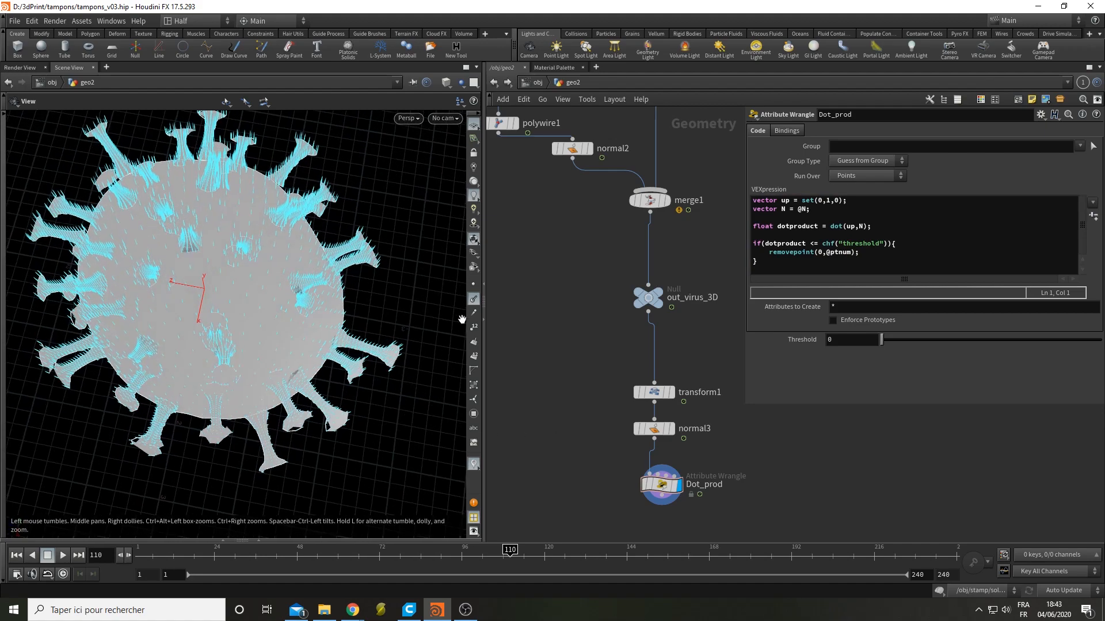
{"action": "left_click", "coordinate": [474, 299]}
{"action": "left_click_drag", "start_coordinate": [254, 230], "coordinate": [249, 374]}
{"action": "right_click_drag", "start_coordinate": [250, 374], "coordinate": [264, 377]}
{"action": "middle_click_drag", "start_coordinate": [264, 378], "coordinate": [268, 425]}
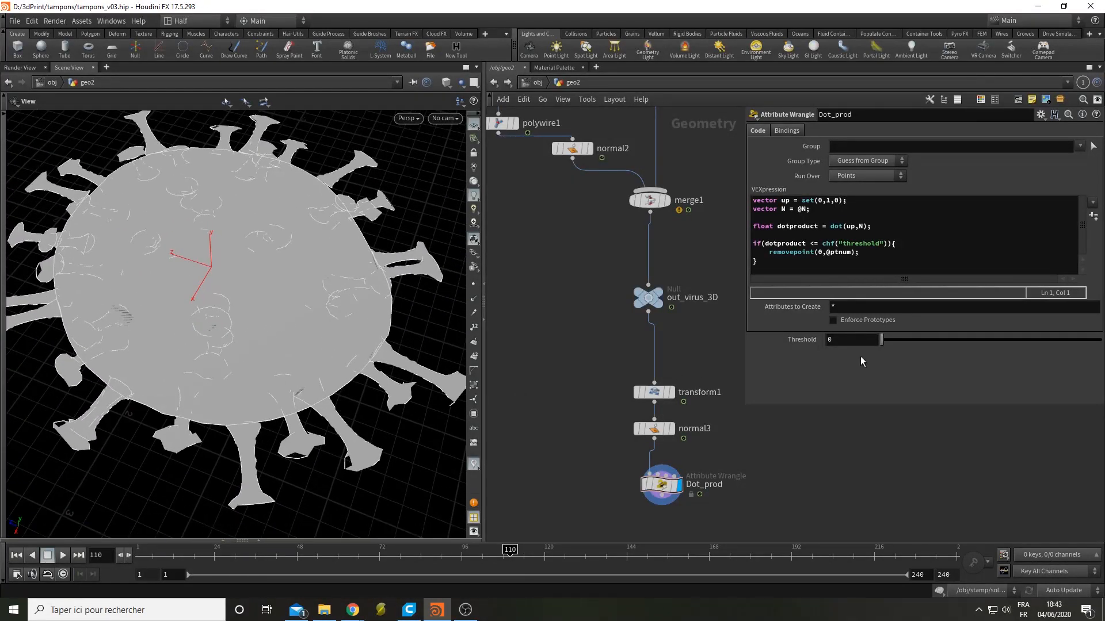
Step: Set Dot_prod's Threshold to -0.5 and check the remaining flattened geometry in shaded and wireframe display
{"action": "middle_click_drag", "start_coordinate": [857, 340], "coordinate": [713, 397]}
{"action": "double_click", "coordinate": [838, 340]}
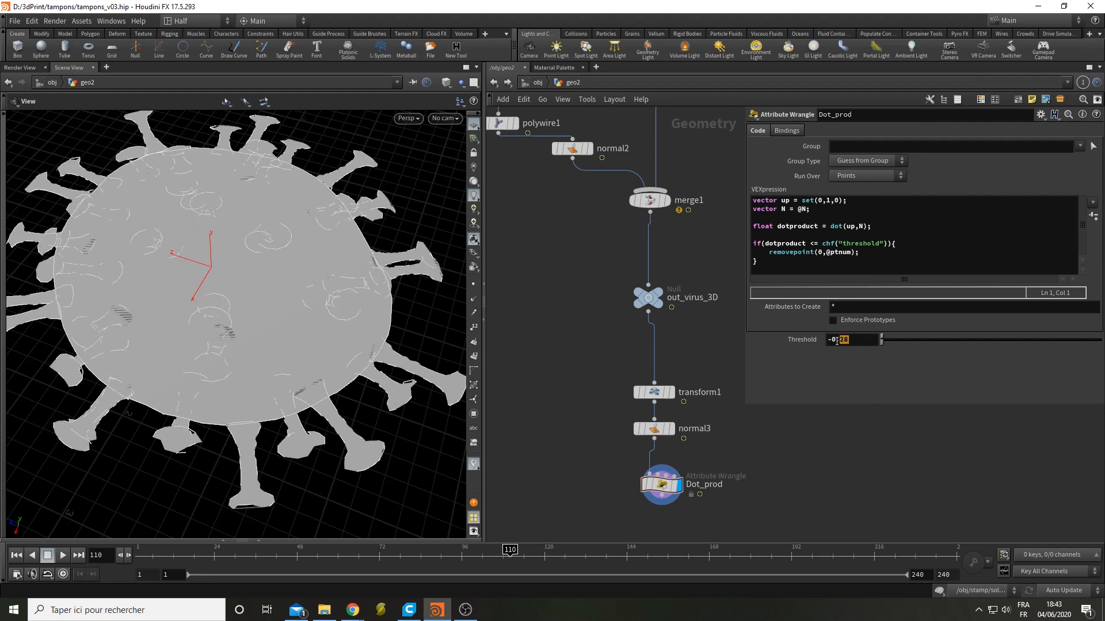
{"action": "type", "text": "5"}
{"action": "key", "text": "Return"}
{"action": "mouse_move", "coordinate": [172, 345]}
{"action": "left_mouse_down"}
{"action": "mouse_move", "coordinate": [168, 276]}
{"action": "mouse_move", "coordinate": [217, 311]}
{"action": "mouse_move", "coordinate": [215, 331]}
{"action": "mouse_move", "coordinate": [266, 362]}
{"action": "left_mouse_up"}
{"action": "key", "text": "w"}
{"action": "key", "text": "w"}
{"action": "right_click", "coordinate": [266, 363]}
{"action": "key", "text": "Escape"}
{"action": "left_click_drag", "start_coordinate": [377, 153], "coordinate": [320, 382]}
Step: Append a PolyExtrude node below Dot_prod
{"action": "middle_click_drag", "start_coordinate": [540, 460], "coordinate": [513, 342]}
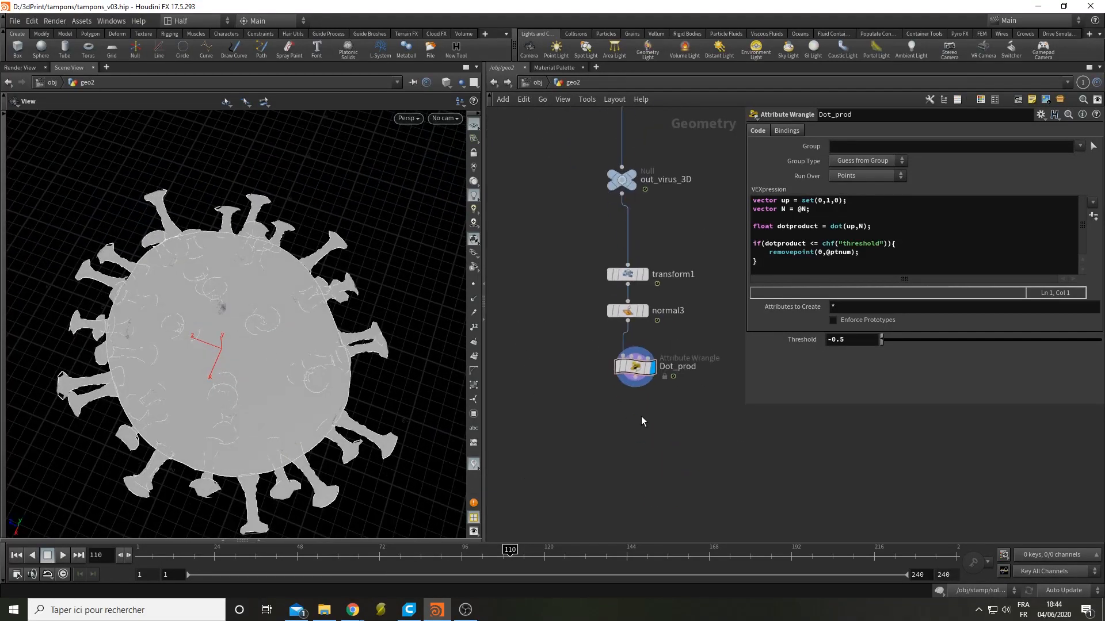
{"action": "left_click", "coordinate": [637, 388]}
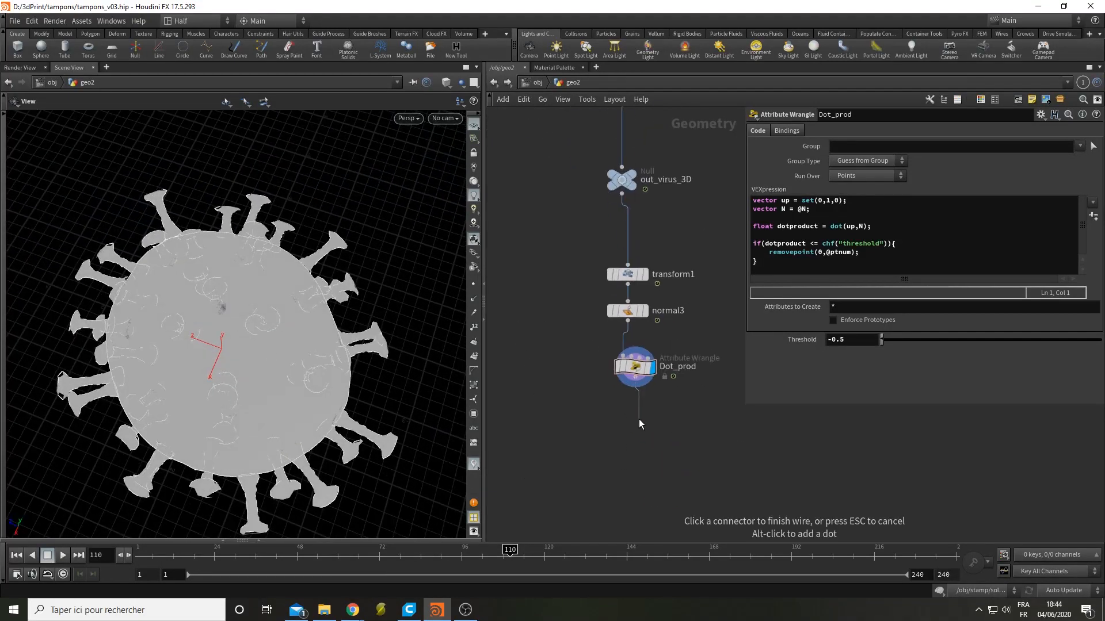
{"action": "key", "text": "Tab"}
{"action": "type", "text": "p"}
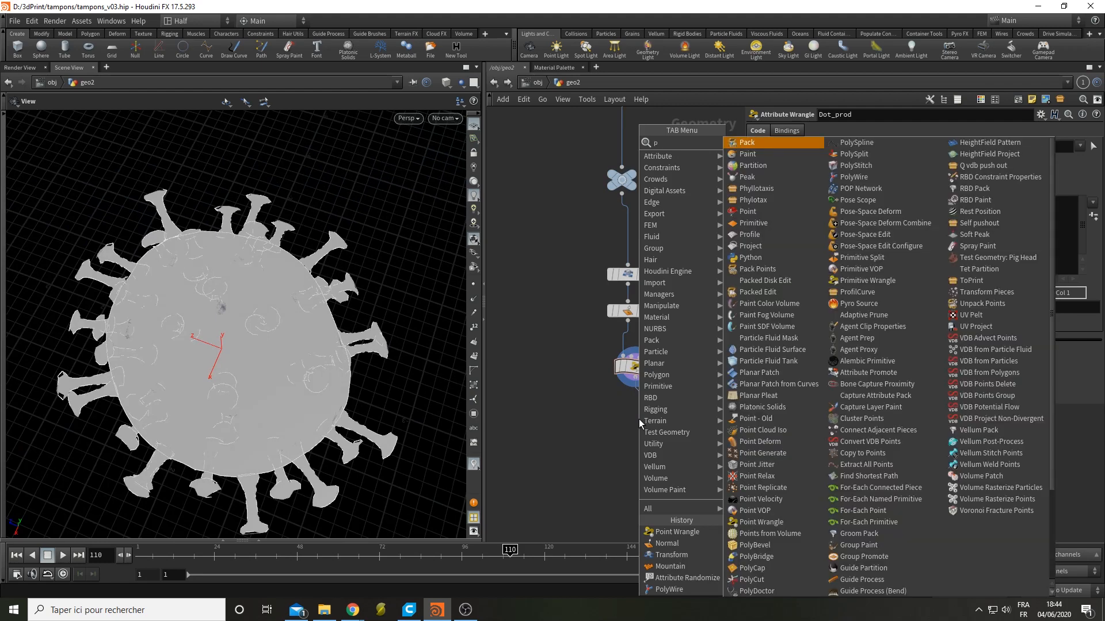
{"action": "type", "text": "ol"}
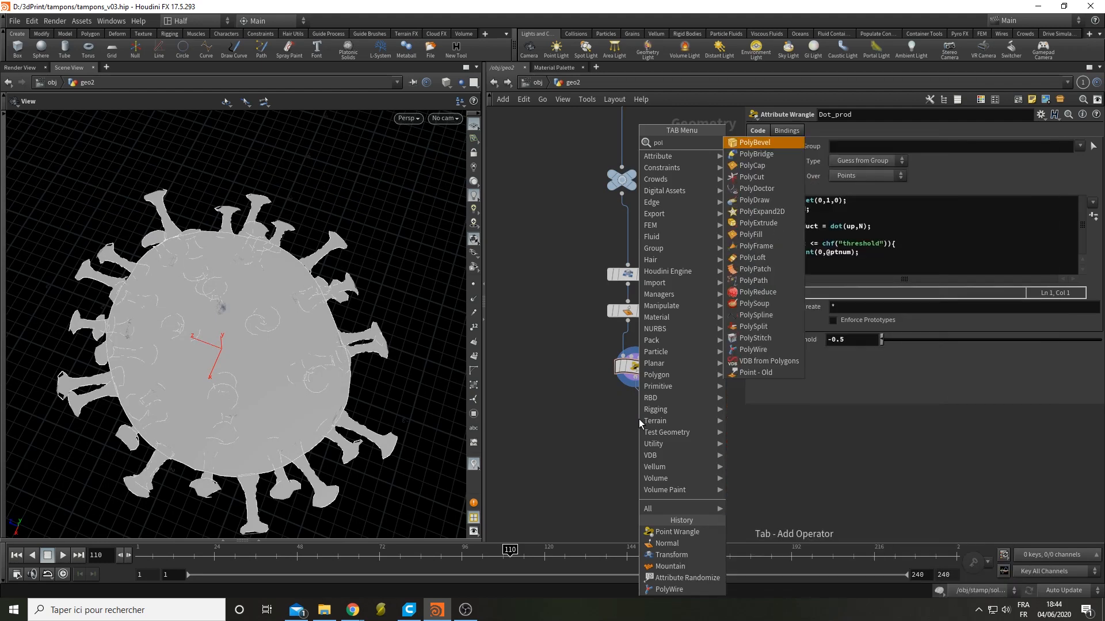
{"action": "type", "text": " ex"}
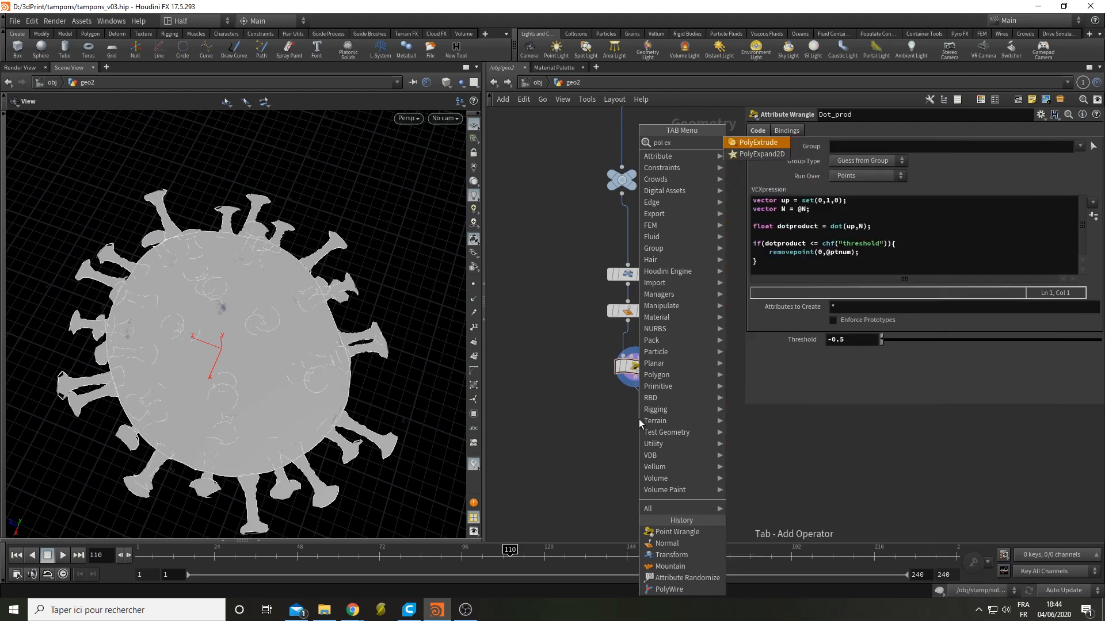
{"action": "key", "text": "Return"}
{"action": "left_click", "coordinate": [639, 418]}
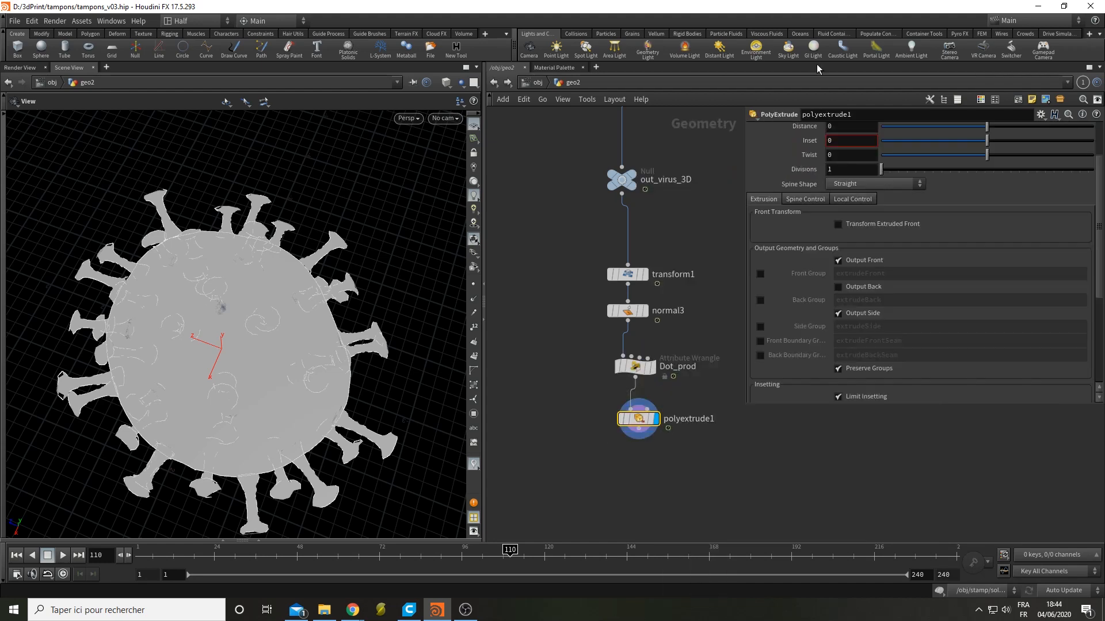
Step: Enable Transform Extruded Front on polyextrude1, set Transform Space to Global and the Y translation to 1
{"action": "left_click", "coordinate": [862, 225]}
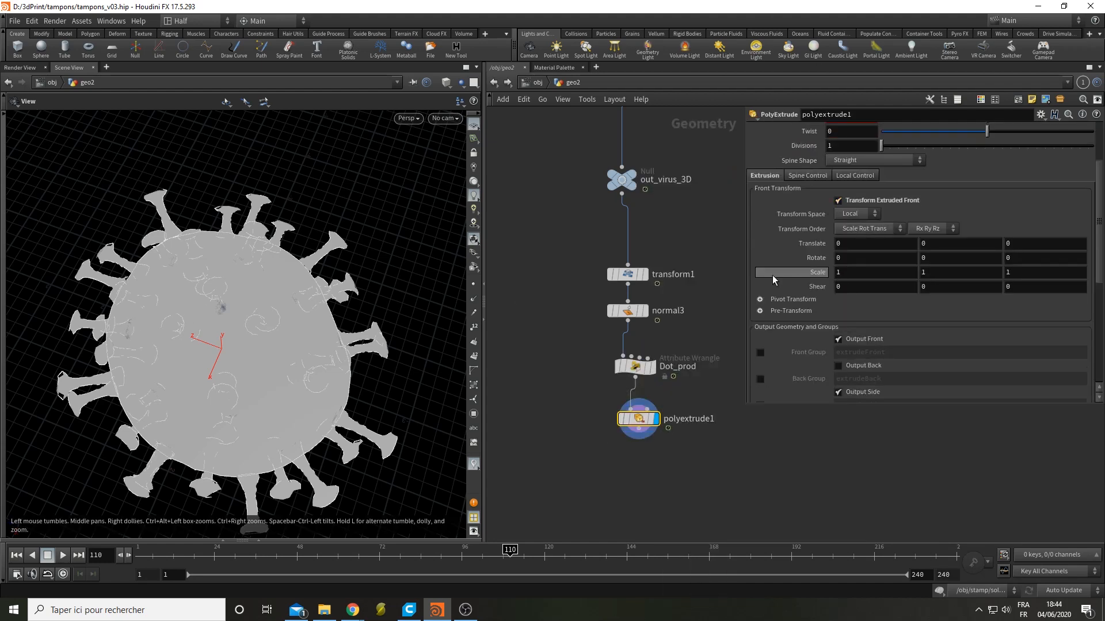
{"action": "left_click", "coordinate": [875, 214]}
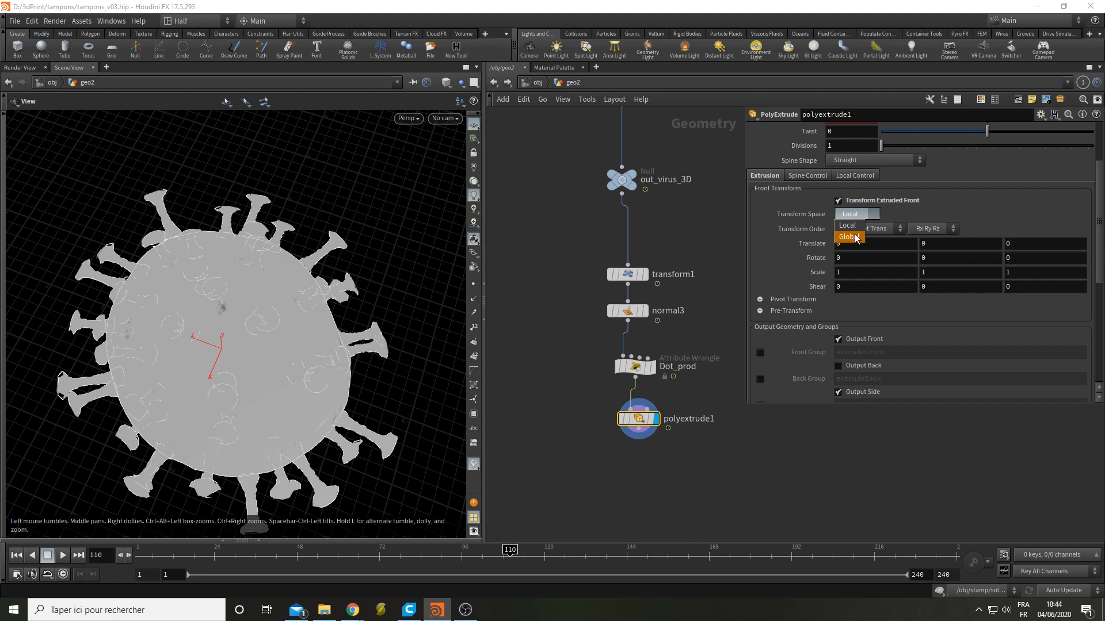
{"action": "left_click", "coordinate": [856, 238]}
{"action": "mouse_move", "coordinate": [646, 274]}
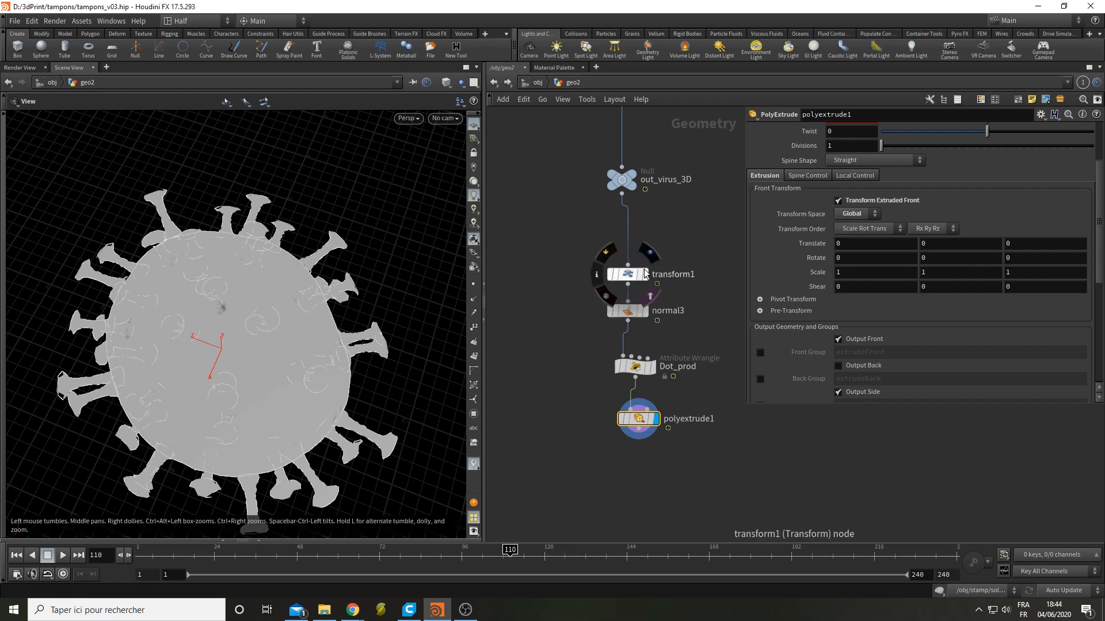
{"action": "left_click", "coordinate": [923, 243]}
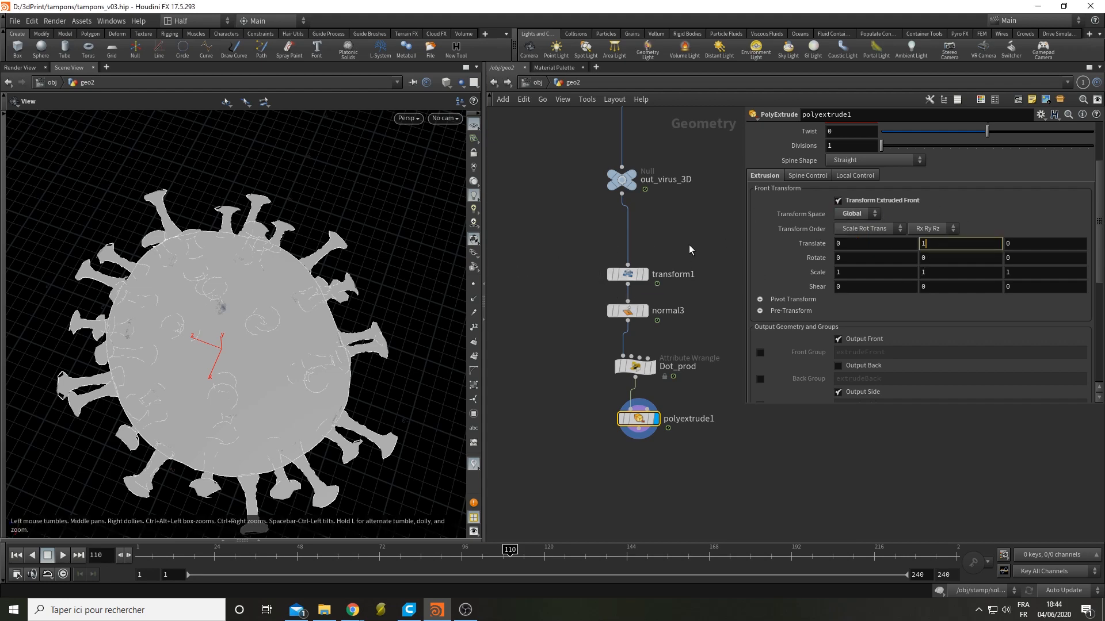
{"action": "key", "text": "Return"}
Step: Enable Output Back on polyextrude1 and inspect the extruded virus from above and from the side
{"action": "left_click_drag", "start_coordinate": [192, 409], "coordinate": [214, 387]}
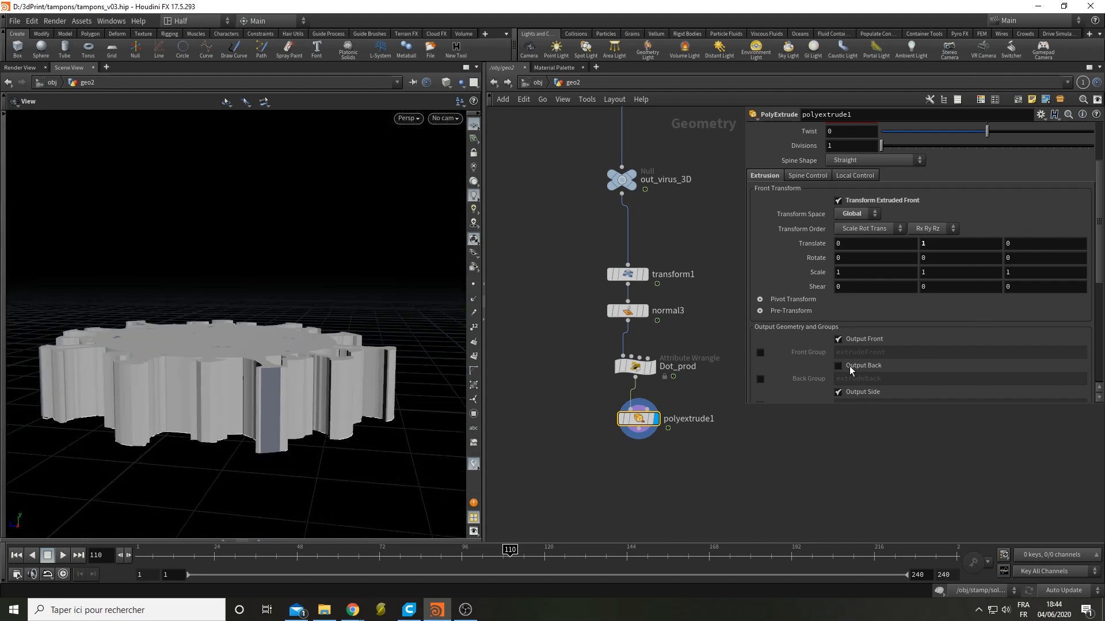
{"action": "left_click_drag", "start_coordinate": [230, 460], "coordinate": [261, 404]}
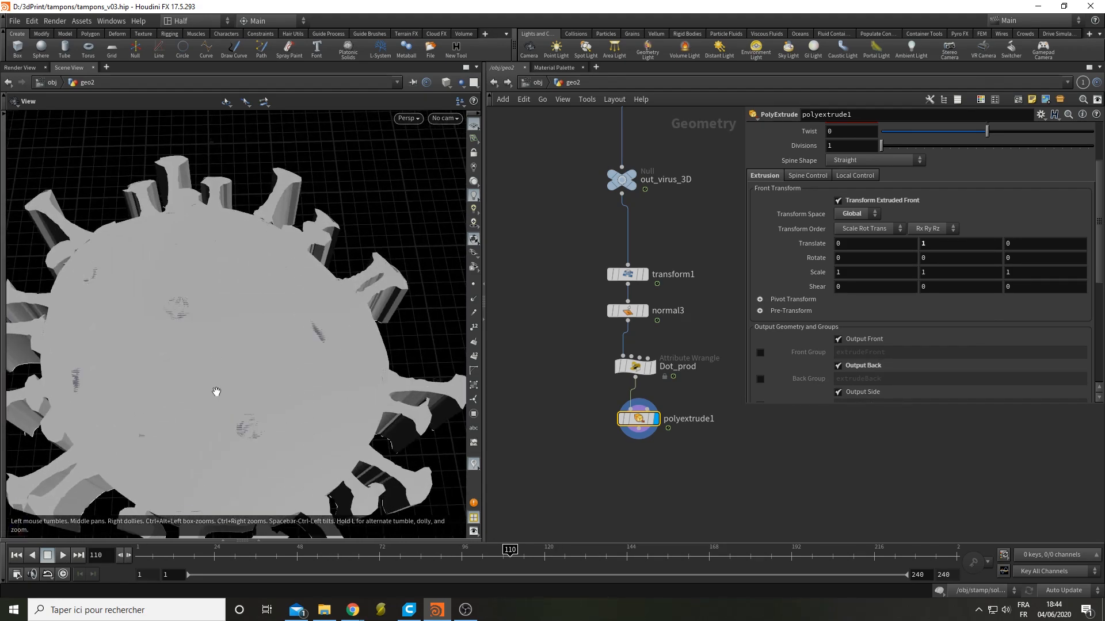
{"action": "left_click_drag", "start_coordinate": [248, 446], "coordinate": [101, 272]}
Step: Append a Clip node after polyextrude1 with direction 0, 0, 1 and inspect the inside of the cut extrusion
{"action": "middle_click_drag", "start_coordinate": [666, 488], "coordinate": [674, 430]}
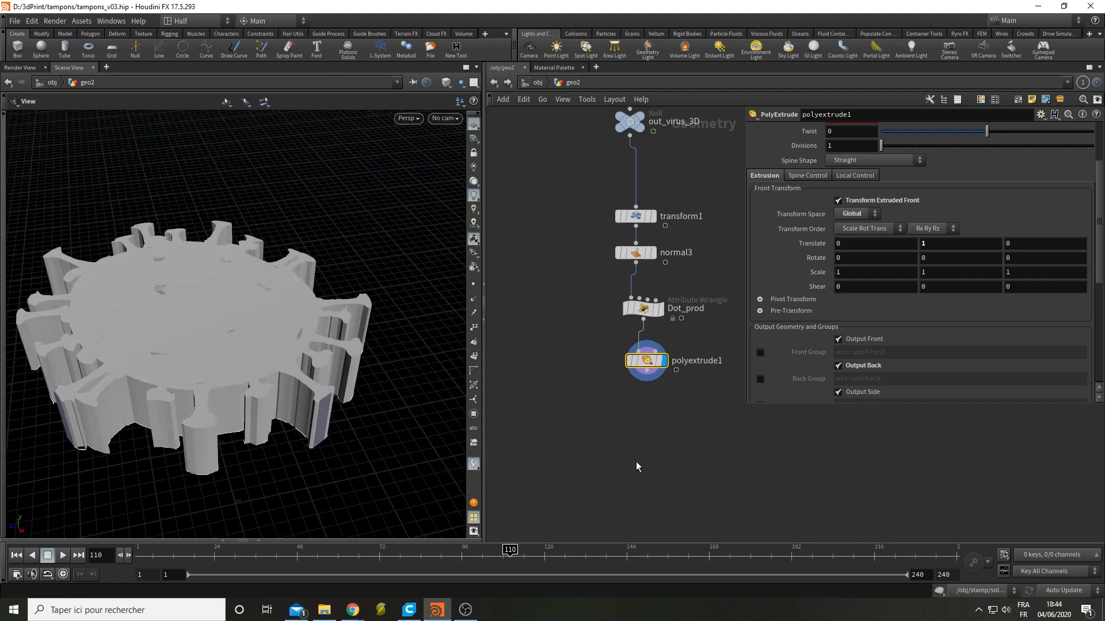
{"action": "key", "text": "Tab"}
{"action": "type", "text": "clip"}
{"action": "key", "text": "Return"}
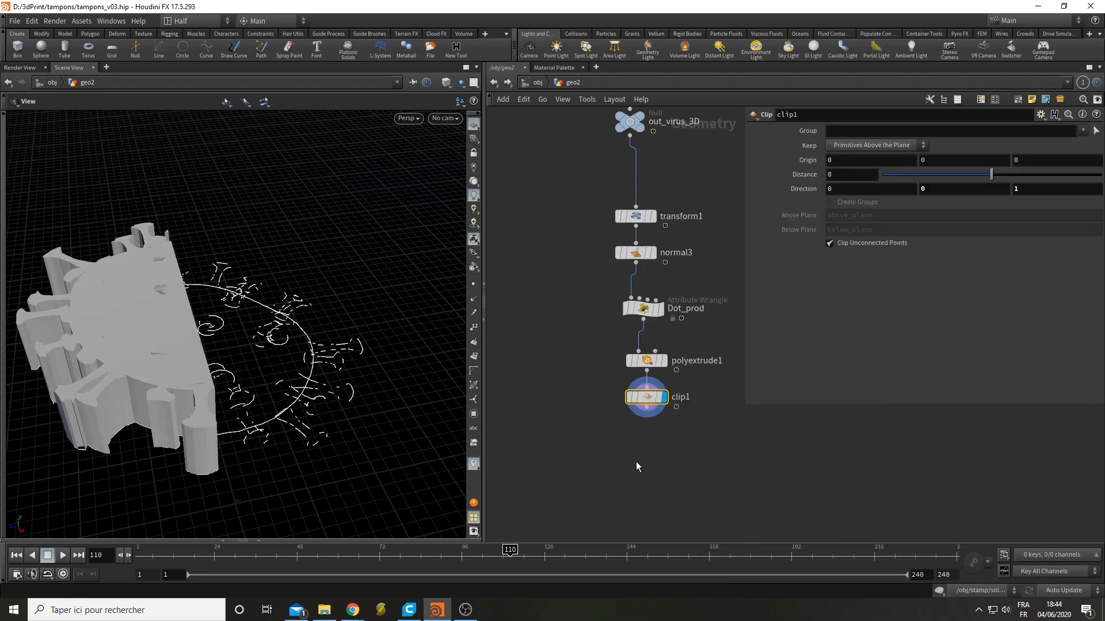
{"action": "left_click_drag", "start_coordinate": [345, 389], "coordinate": [322, 395]}
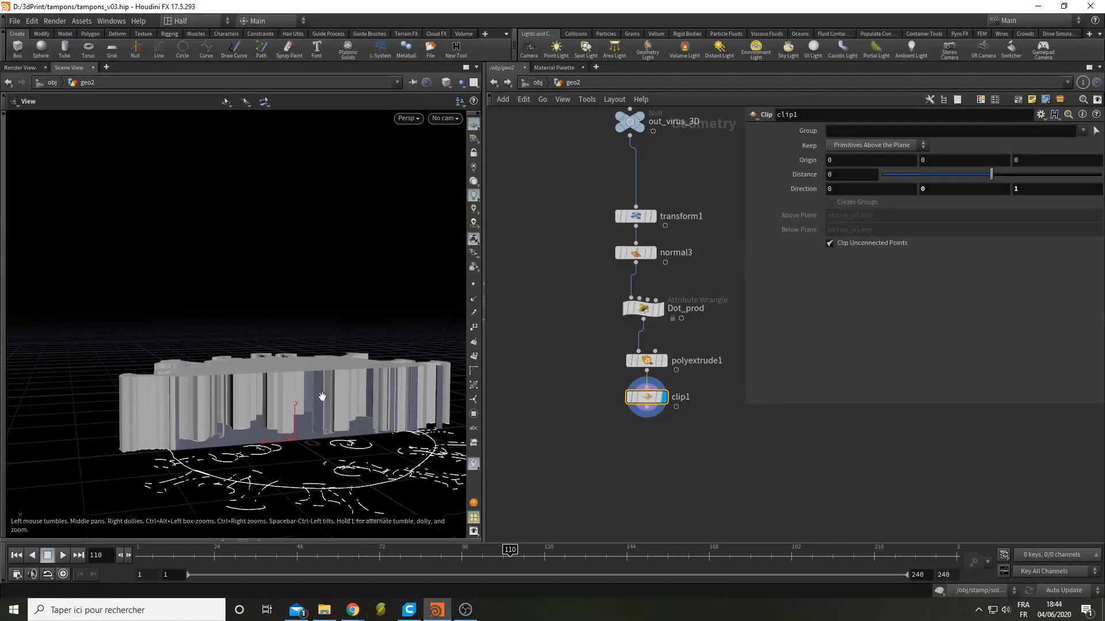
{"action": "left_click_drag", "start_coordinate": [280, 435], "coordinate": [288, 380]}
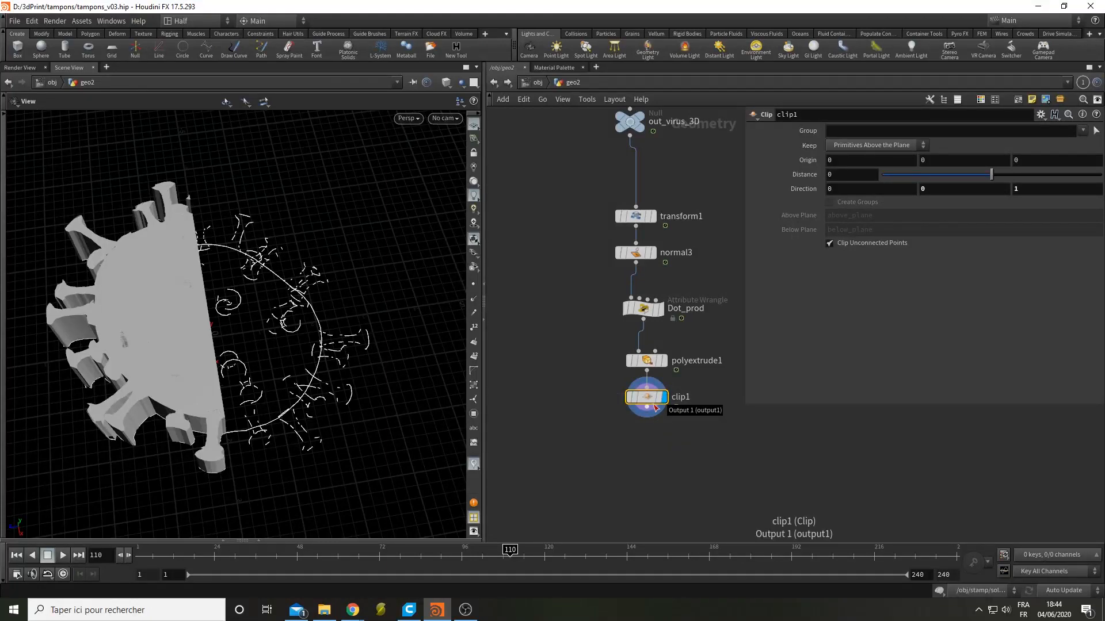
Step: Move clip1 aside and connect a Convert VDB node below polyextrude1, displaying its output
{"action": "left_click_drag", "start_coordinate": [653, 400], "coordinate": [765, 465]}
{"action": "key", "text": "Tab"}
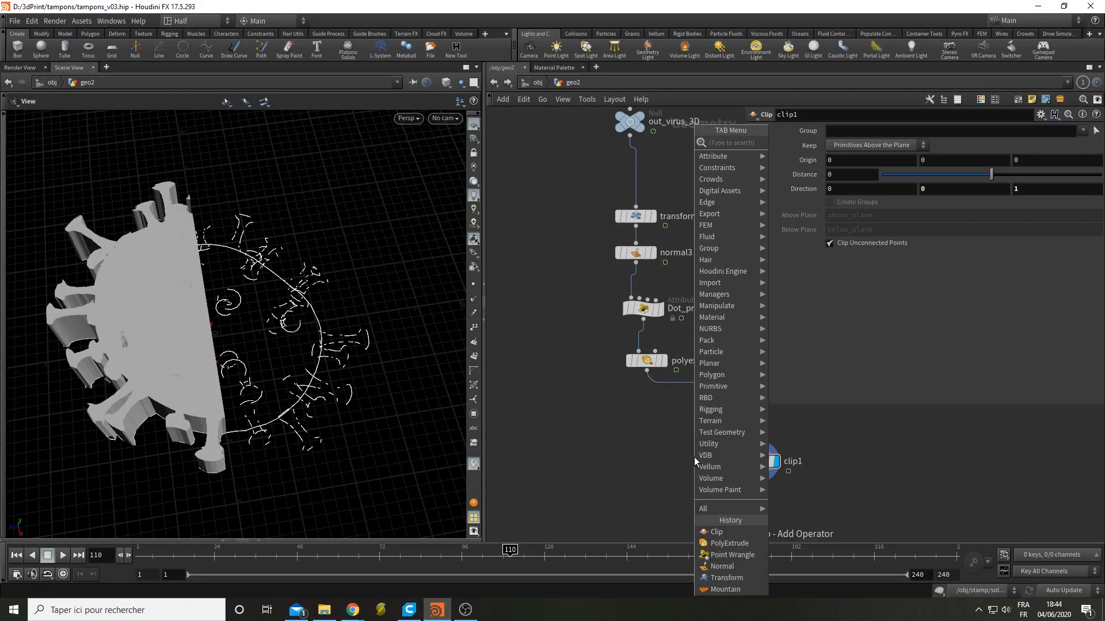
{"action": "type", "text": "vdb conv"}
{"action": "key", "text": "Return"}
{"action": "left_click", "coordinate": [651, 424]}
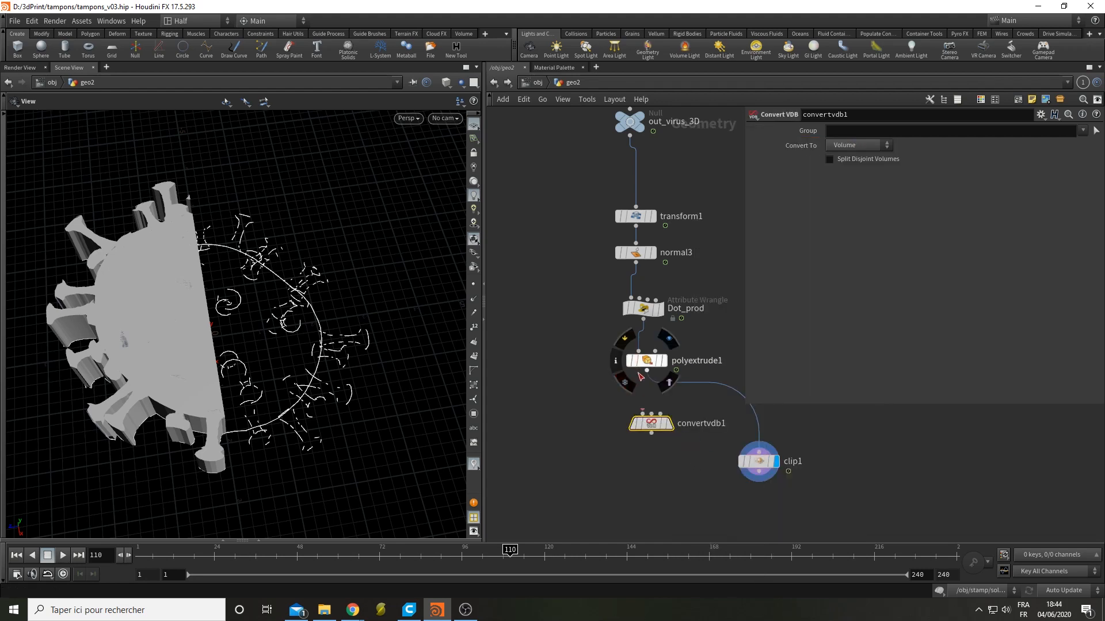
{"action": "left_click", "coordinate": [669, 425]}
{"action": "left_click_drag", "start_coordinate": [652, 425], "coordinate": [645, 476]}
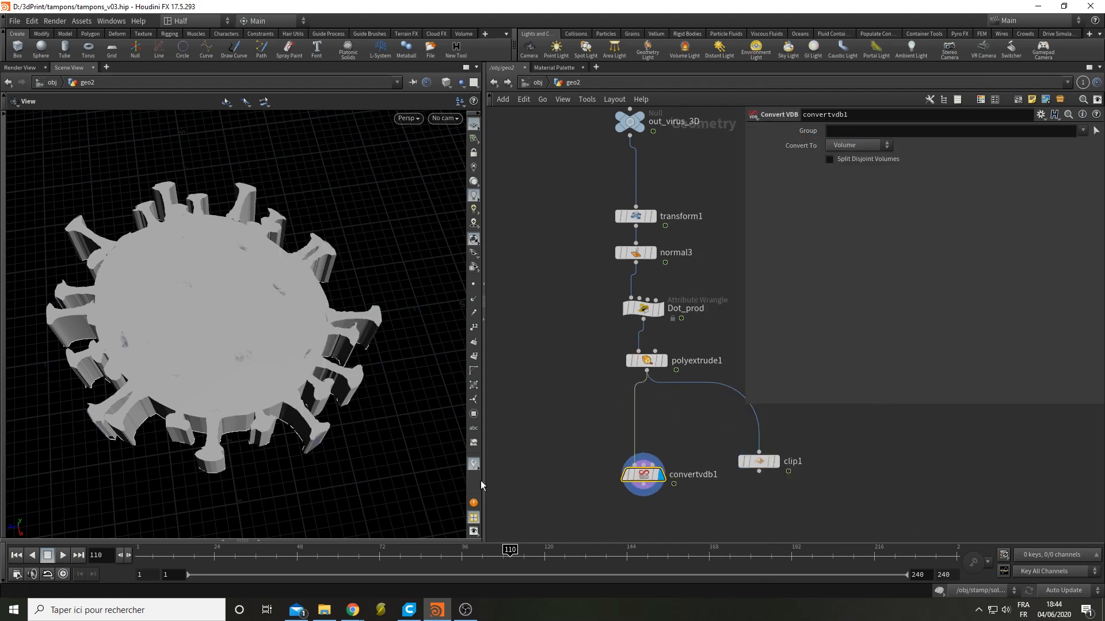
Step: Insert a VDB from Polygons node between polyextrude1 and convertvdb1
{"action": "left_click_drag", "start_coordinate": [288, 469], "coordinate": [178, 406]}
{"action": "left_click_drag", "start_coordinate": [578, 409], "coordinate": [661, 484]}
{"action": "key", "text": "Tab"}
{"action": "type", "text": "vdb"}
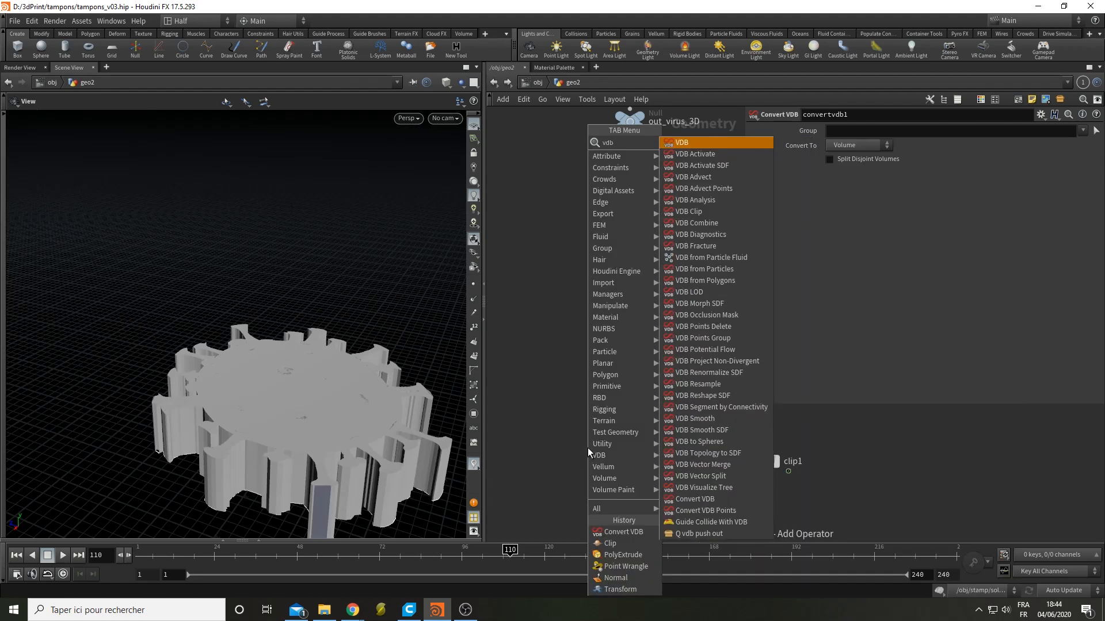
{"action": "type", "text": " from"}
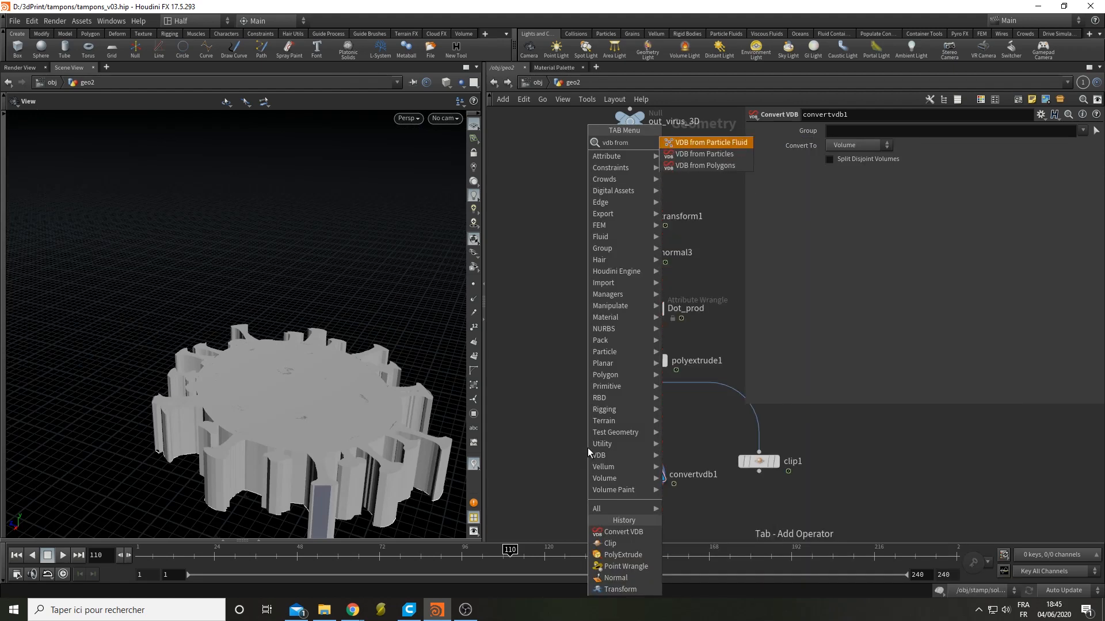
{"action": "key", "text": "Down"}
{"action": "key", "text": "Down"}
{"action": "key", "text": "Return"}
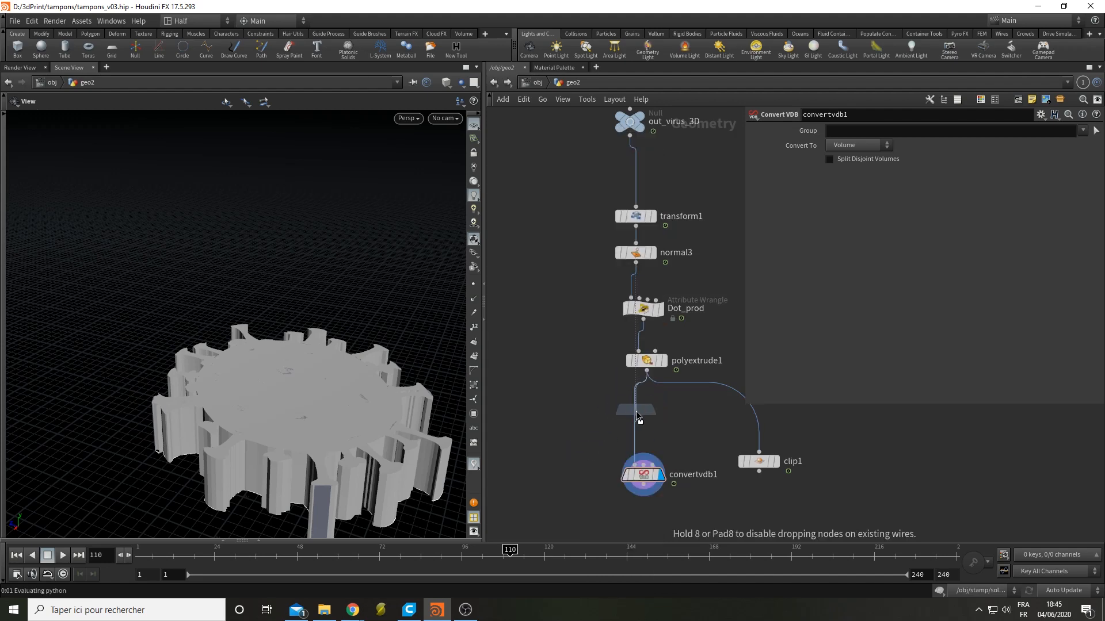
{"action": "left_click", "coordinate": [637, 417]}
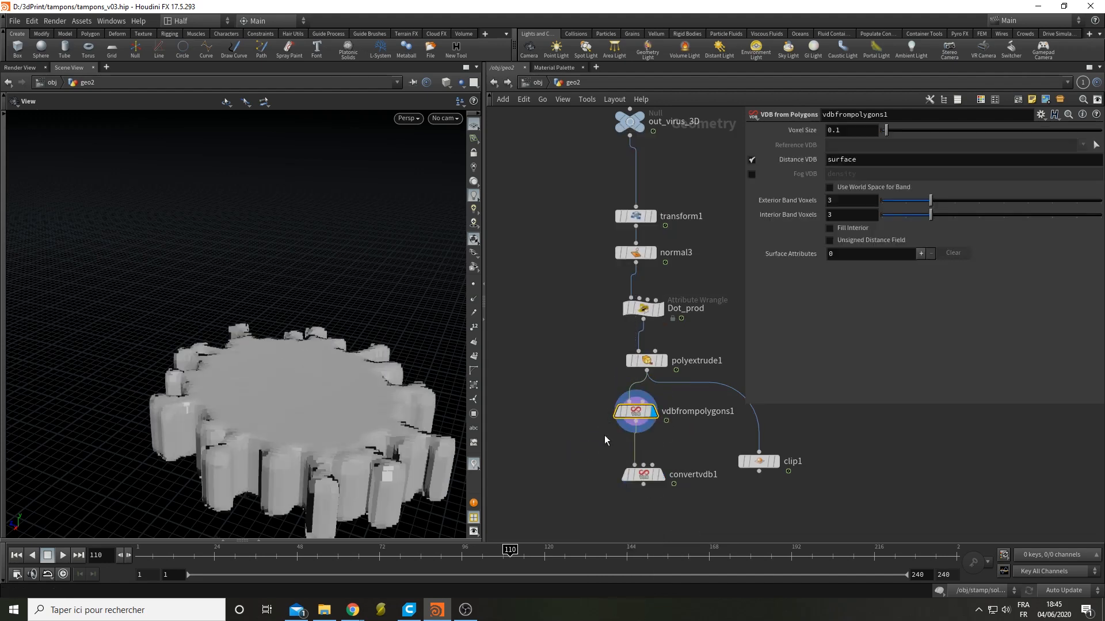
Step: Set the Voxel Size of vdbfrompolygons1 to 0.02 and inspect the refined virus volume from the side
{"action": "double_click", "coordinate": [837, 130]}
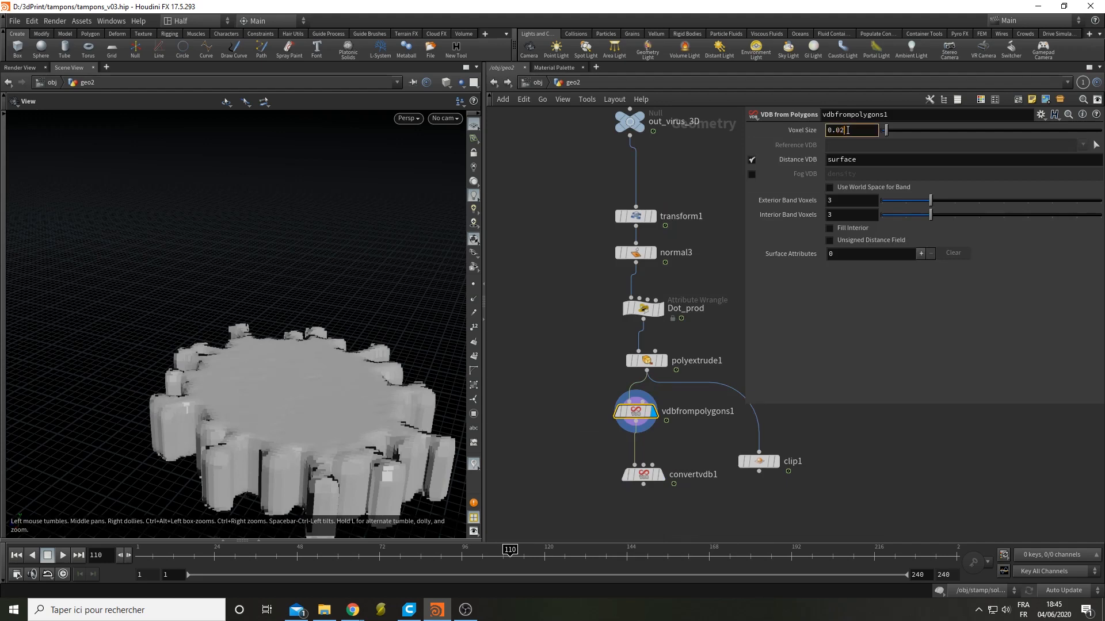
{"action": "type", "text": "02"}
{"action": "key", "text": "Return"}
{"action": "left_click_drag", "start_coordinate": [460, 267], "coordinate": [306, 312]}
{"action": "left_click_drag", "start_coordinate": [312, 430], "coordinate": [307, 377]}
Step: Display convertvdb1, set it to convert to Polygons with Adaptivity 0.1, and check the mesh in wireframe
{"action": "left_click", "coordinate": [637, 474]}
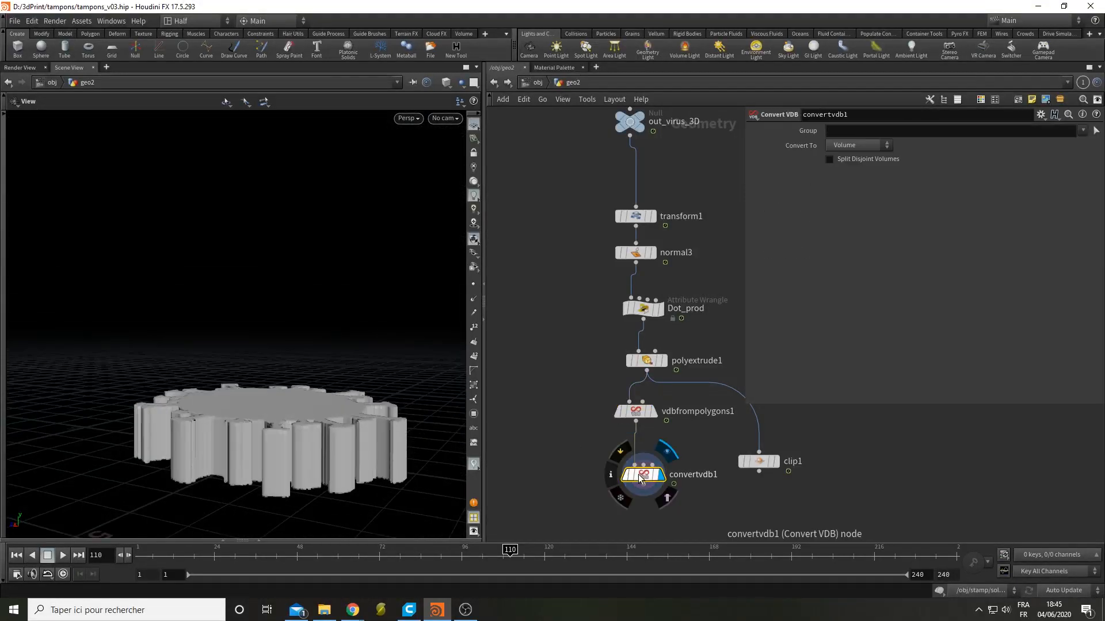
{"action": "key", "text": "r"}
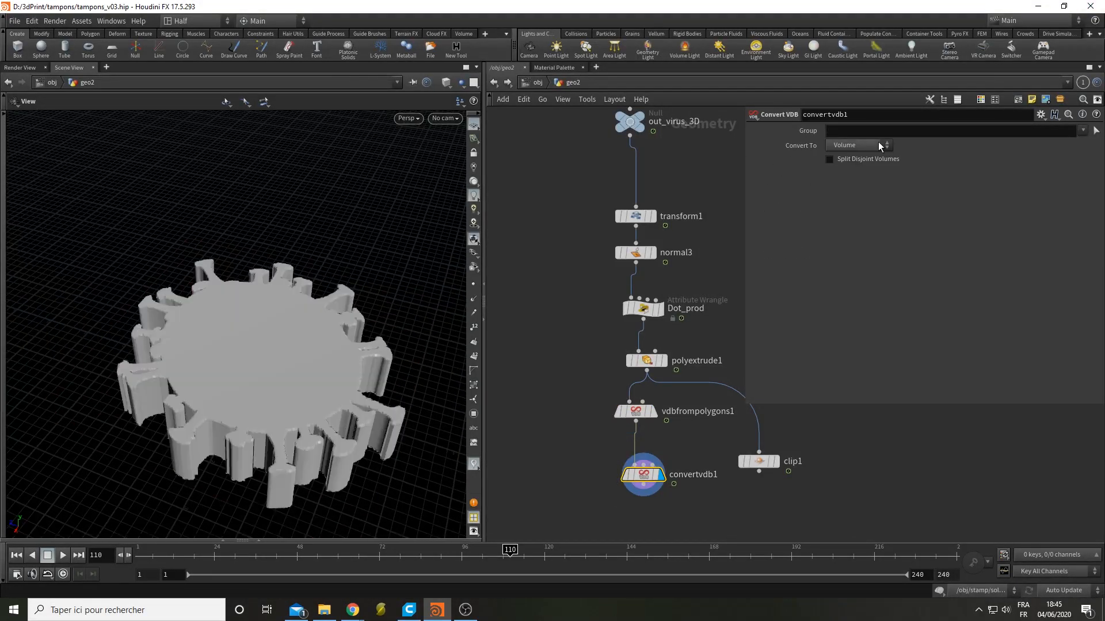
{"action": "left_click", "coordinate": [875, 144]}
{"action": "left_click", "coordinate": [864, 181]}
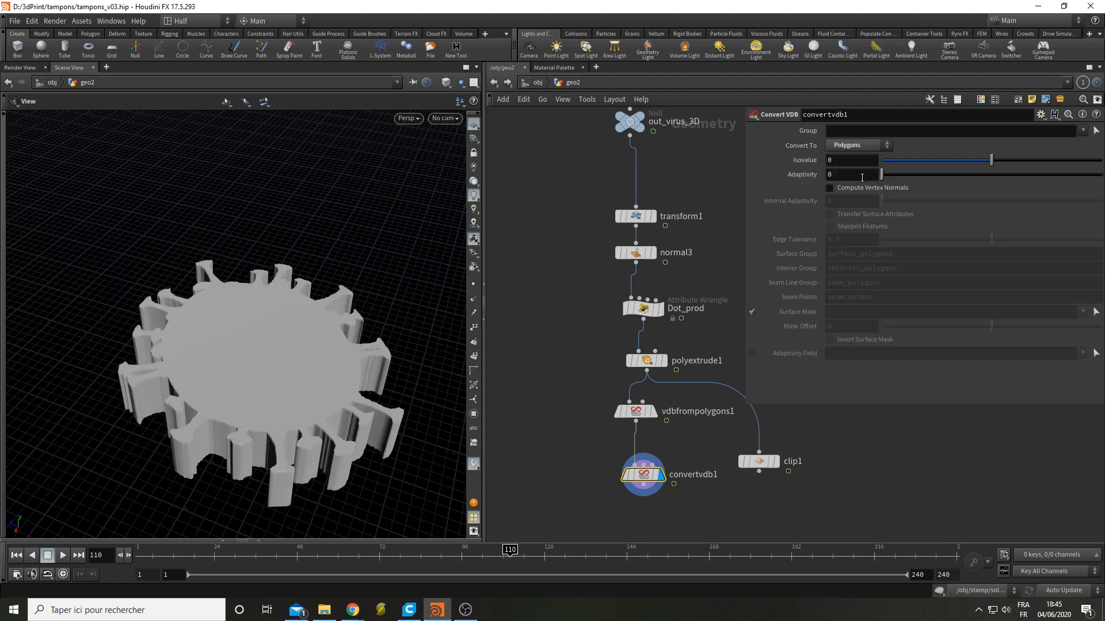
{"action": "left_click", "coordinate": [867, 175]}
{"action": "key", "text": "Return"}
{"action": "key", "text": "w"}
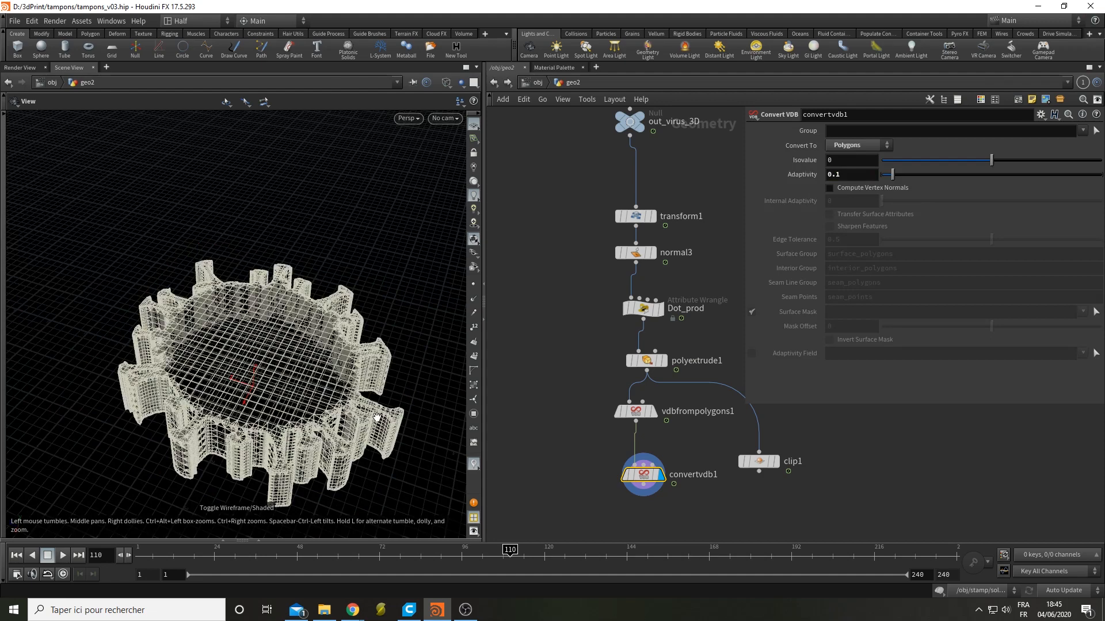
{"action": "key", "text": "w"}
{"action": "left_click_drag", "start_coordinate": [292, 490], "coordinate": [294, 442]}
Step: Rewire clip1 to the output of convertvdb1 and display it to inspect the cut virus
{"action": "left_click_drag", "start_coordinate": [759, 453], "coordinate": [664, 512]}
{"action": "left_click", "coordinate": [662, 511]}
{"action": "left_click_drag", "start_coordinate": [229, 345], "coordinate": [240, 375]}
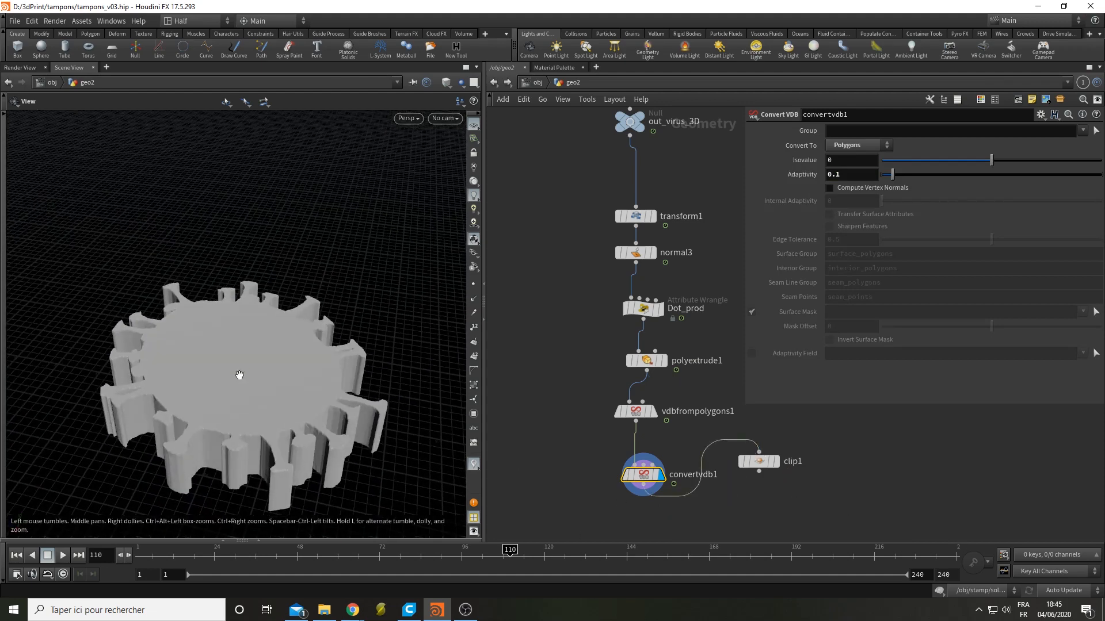
{"action": "left_click", "coordinate": [778, 462]}
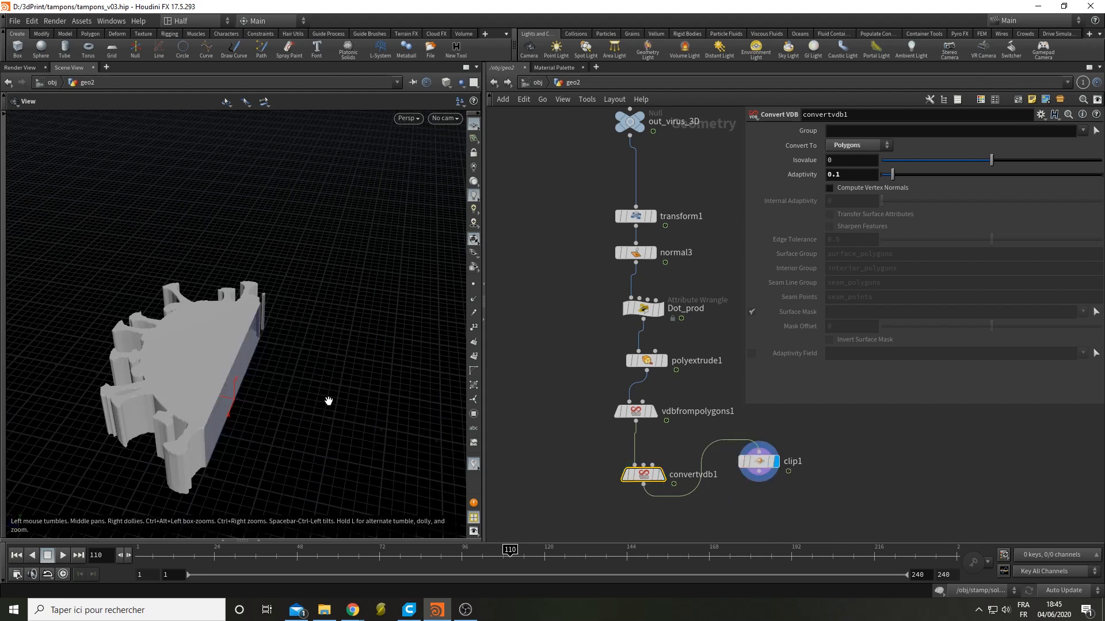
{"action": "left_click_drag", "start_coordinate": [328, 399], "coordinate": [307, 452]}
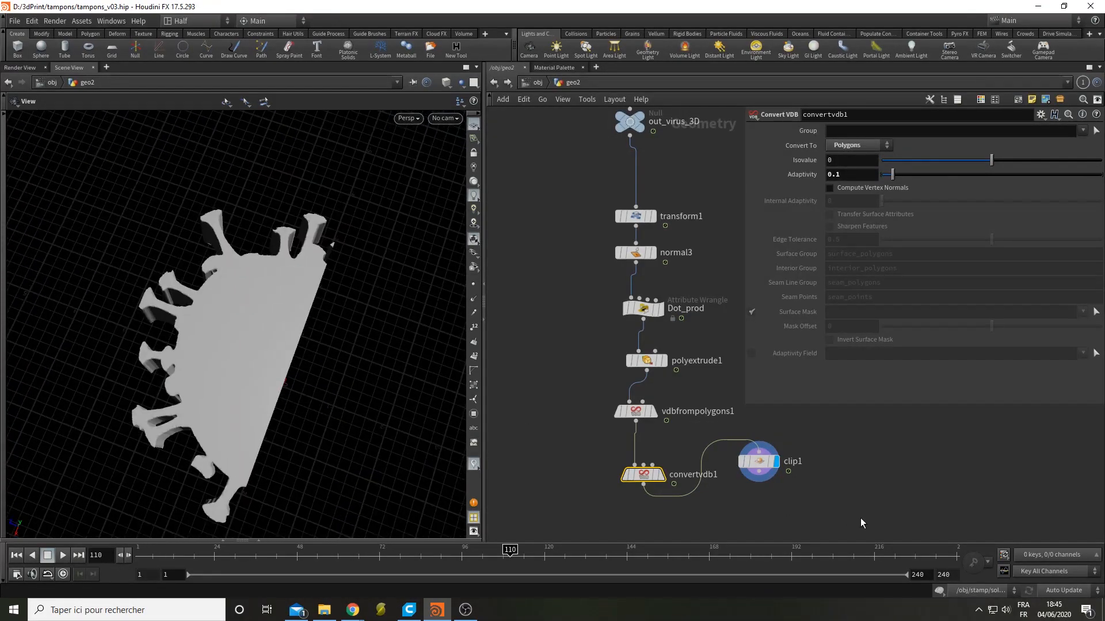
{"action": "left_click_drag", "start_coordinate": [336, 392], "coordinate": [299, 403]}
Step: Place convertvdb1 closer beneath vdbfrompolygons1 and display the complete virus mesh again
{"action": "middle_click_drag", "start_coordinate": [736, 469], "coordinate": [714, 403]}
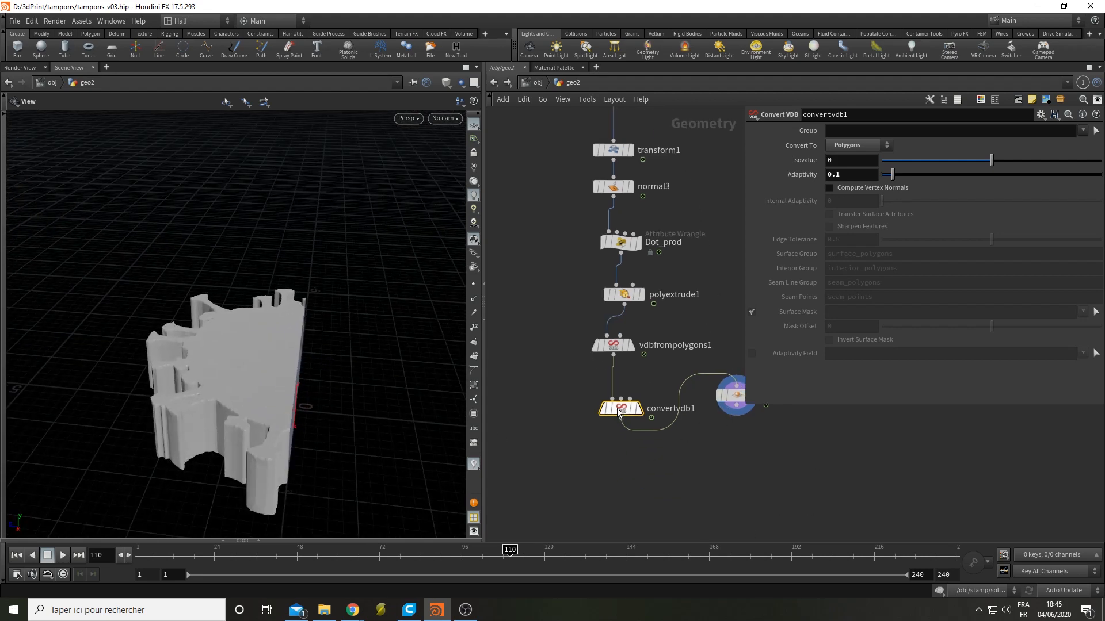
{"action": "left_click_drag", "start_coordinate": [621, 410], "coordinate": [613, 385]}
{"action": "left_click", "coordinate": [632, 383]}
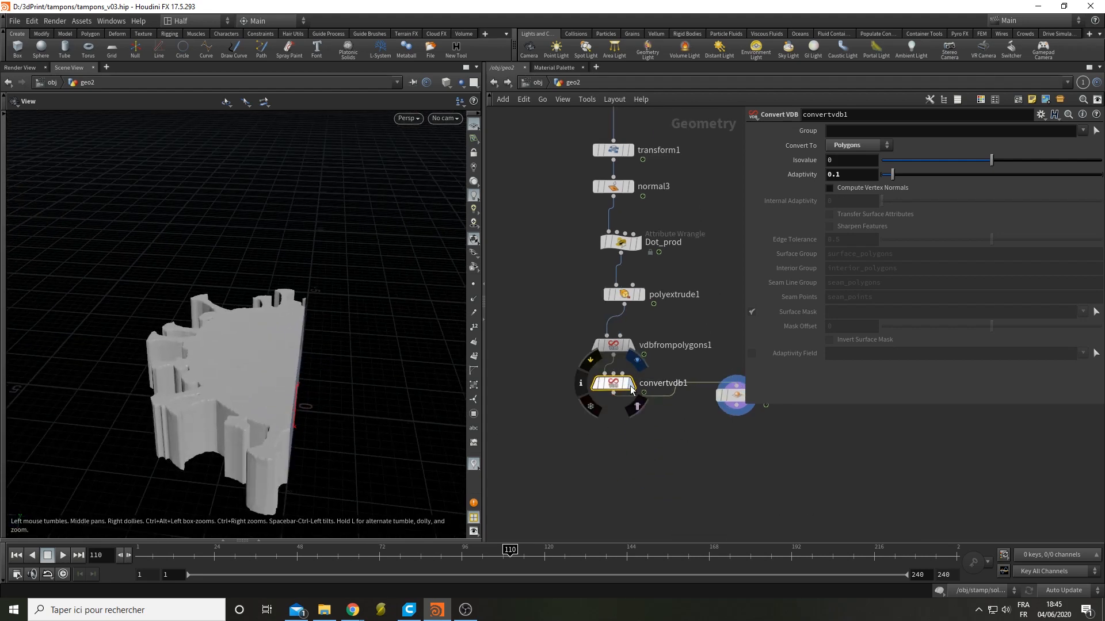
{"action": "scroll", "coordinate": [346, 310], "scroll_direction": "down", "scroll_amount": 3}
{"action": "middle_click_drag", "start_coordinate": [352, 308], "coordinate": [276, 297]}
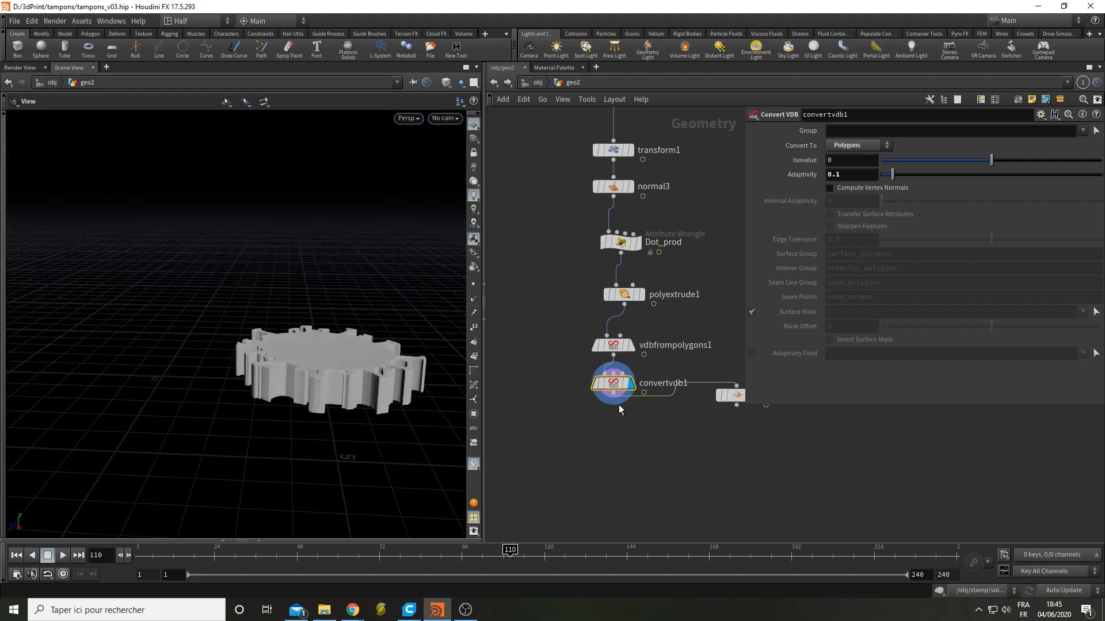
Step: Append a Transform node below convertvdb1
{"action": "middle_click_drag", "start_coordinate": [620, 405], "coordinate": [666, 430]}
{"action": "key", "text": "Tab"}
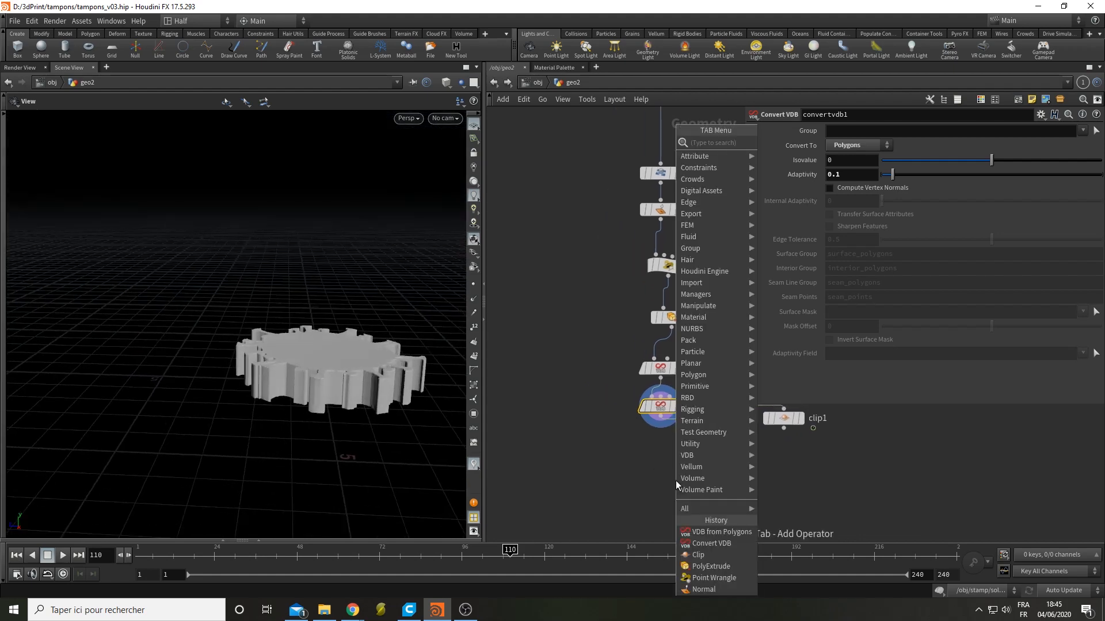
{"action": "type", "text": "transform"}
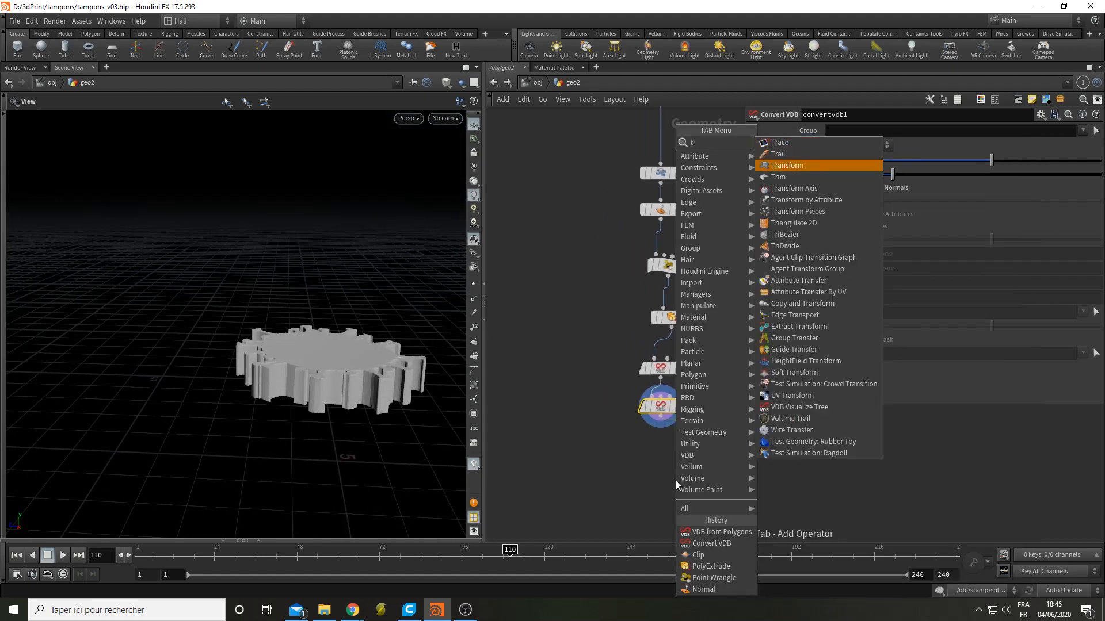
{"action": "key", "text": "Return"}
{"action": "left_click_drag", "start_coordinate": [374, 334], "coordinate": [349, 369]}
{"action": "scroll", "coordinate": [347, 368], "scroll_direction": "up", "scroll_amount": 3}
Step: Set the Y translation of transform2 to -0.1 and inspect the virus from the side and above
{"action": "left_click", "coordinate": [925, 179]}
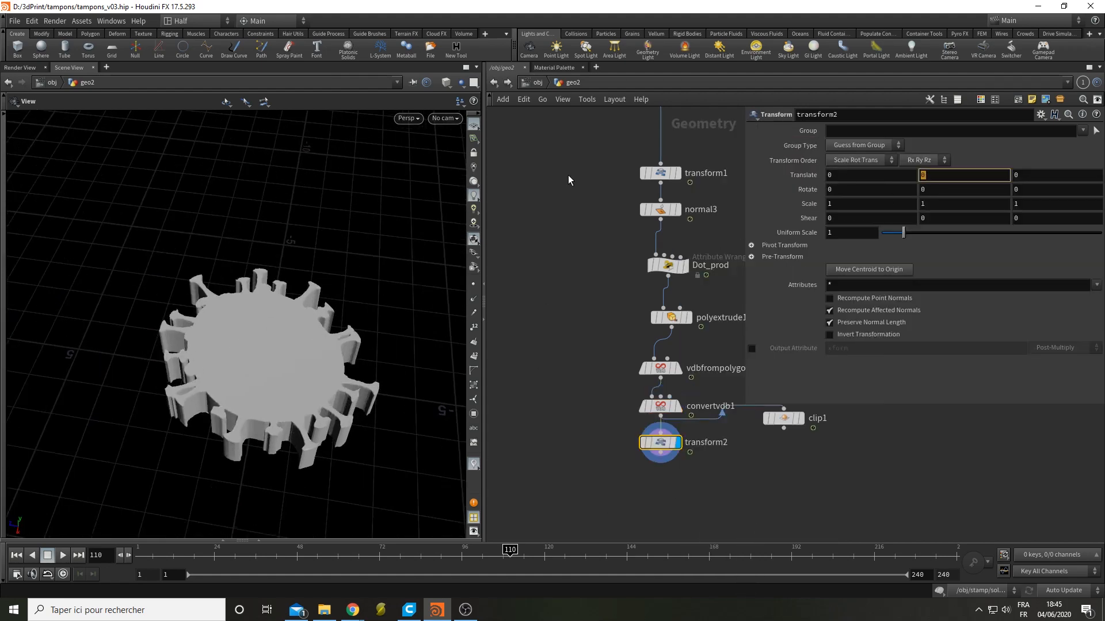
{"action": "key", "text": "Return"}
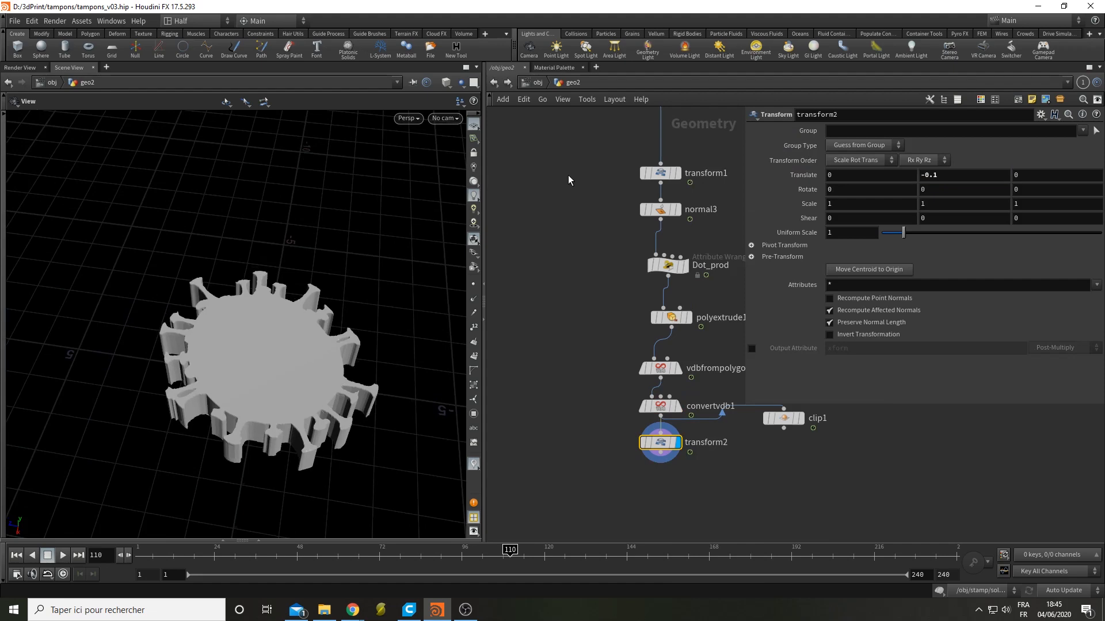
{"action": "left_click_drag", "start_coordinate": [357, 402], "coordinate": [371, 340]}
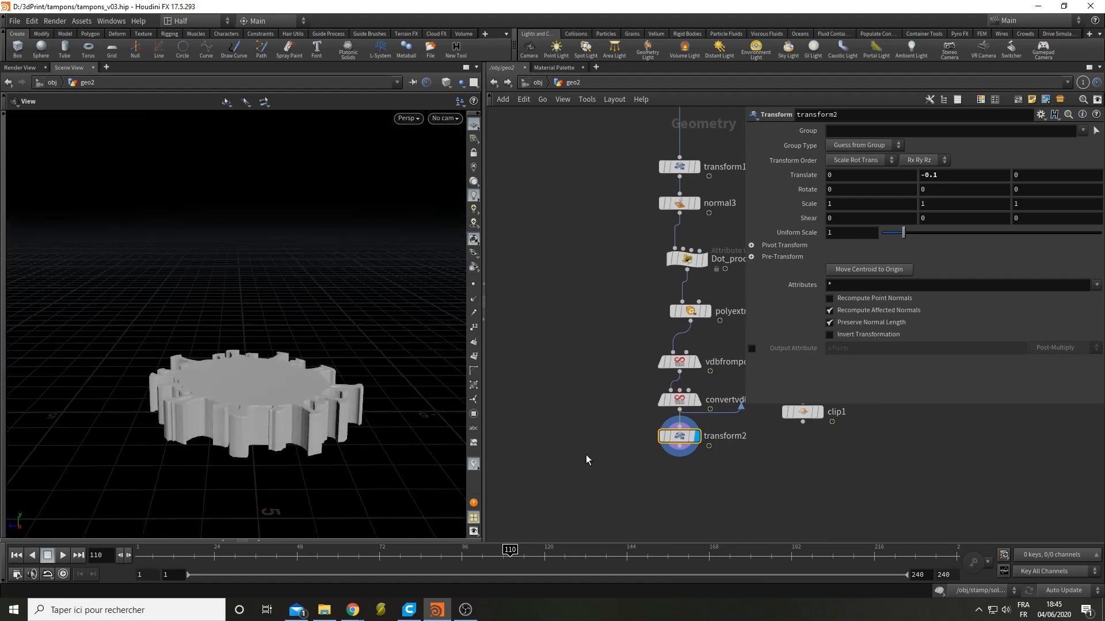
{"action": "left_click_drag", "start_coordinate": [265, 326], "coordinate": [275, 425]}
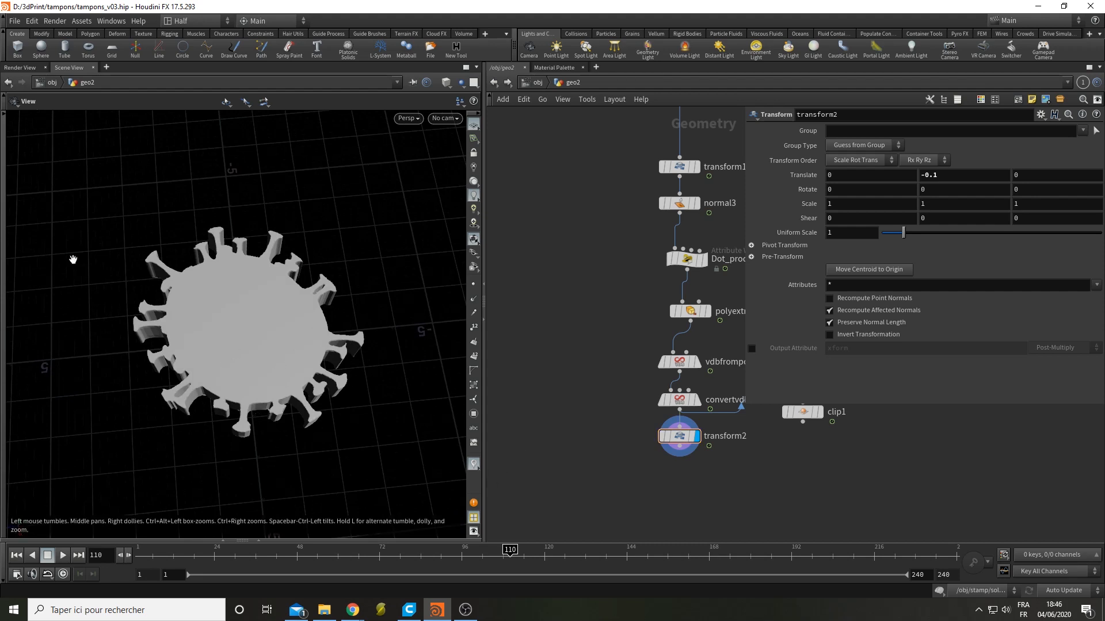
Step: Add a Bound node and connect it to the output of transform2
{"action": "key", "text": "Tab"}
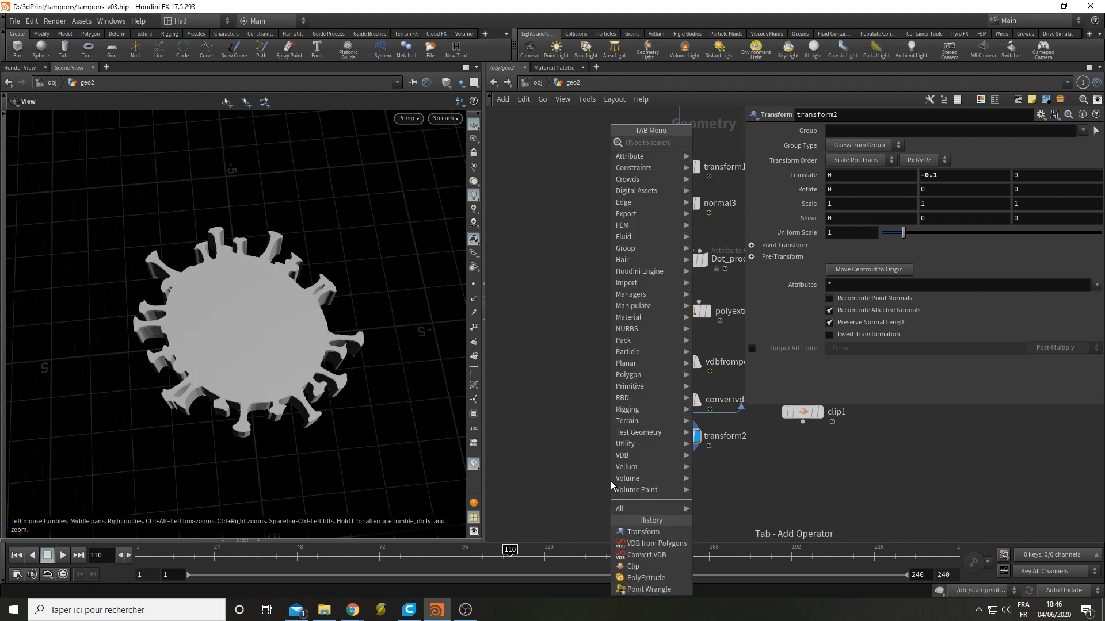
{"action": "type", "text": "boun"}
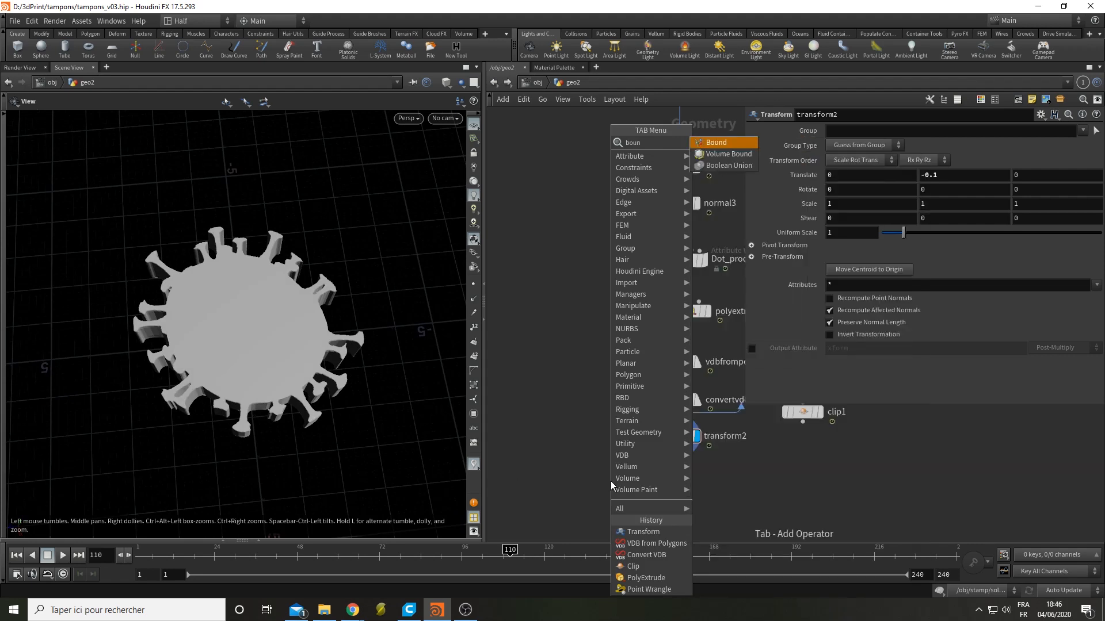
{"action": "key", "text": "Return"}
{"action": "left_click", "coordinate": [558, 512]}
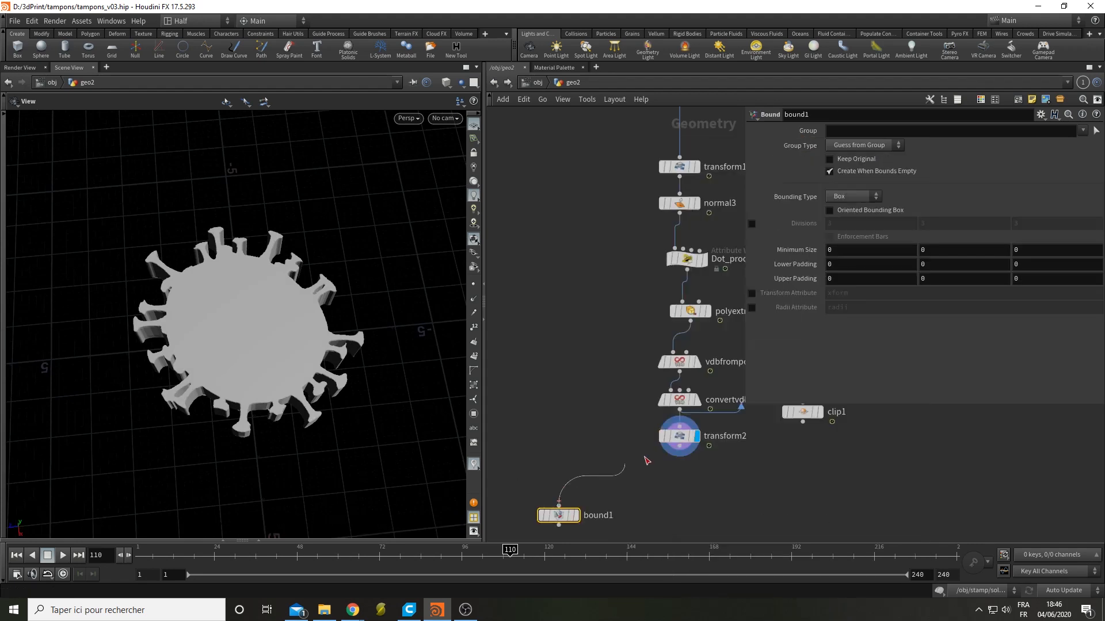
{"action": "left_click_drag", "start_coordinate": [646, 460], "coordinate": [679, 454]}
Step: Set bound1's Bounding Type to Rectangle with Lower and Upper Padding of 1 on all axes, and display it
{"action": "left_click", "coordinate": [859, 195]}
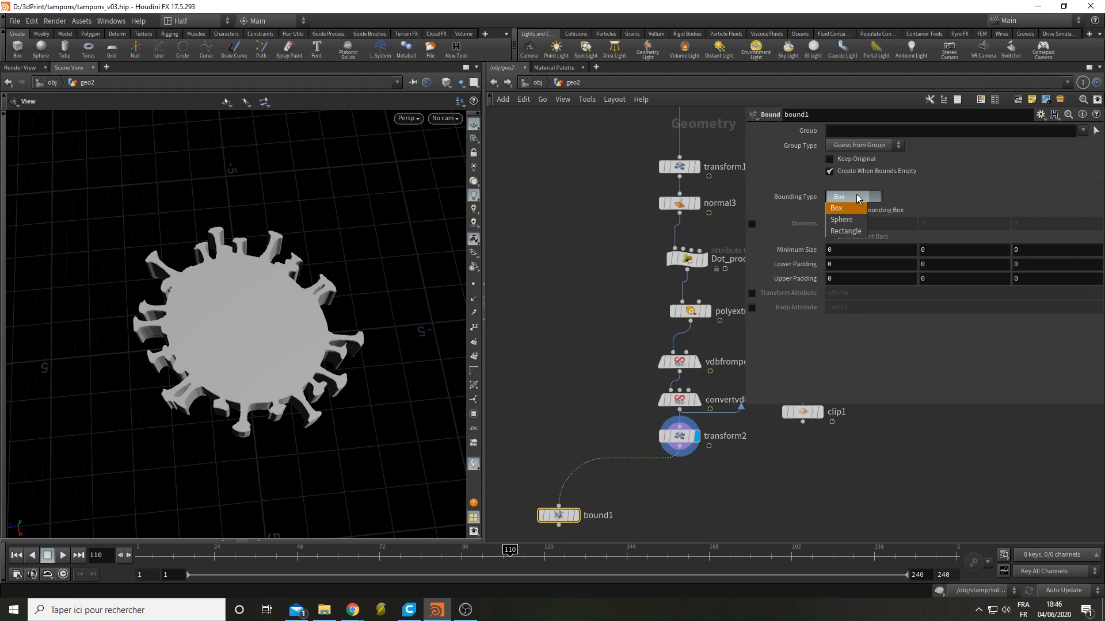
{"action": "left_click", "coordinate": [843, 223]}
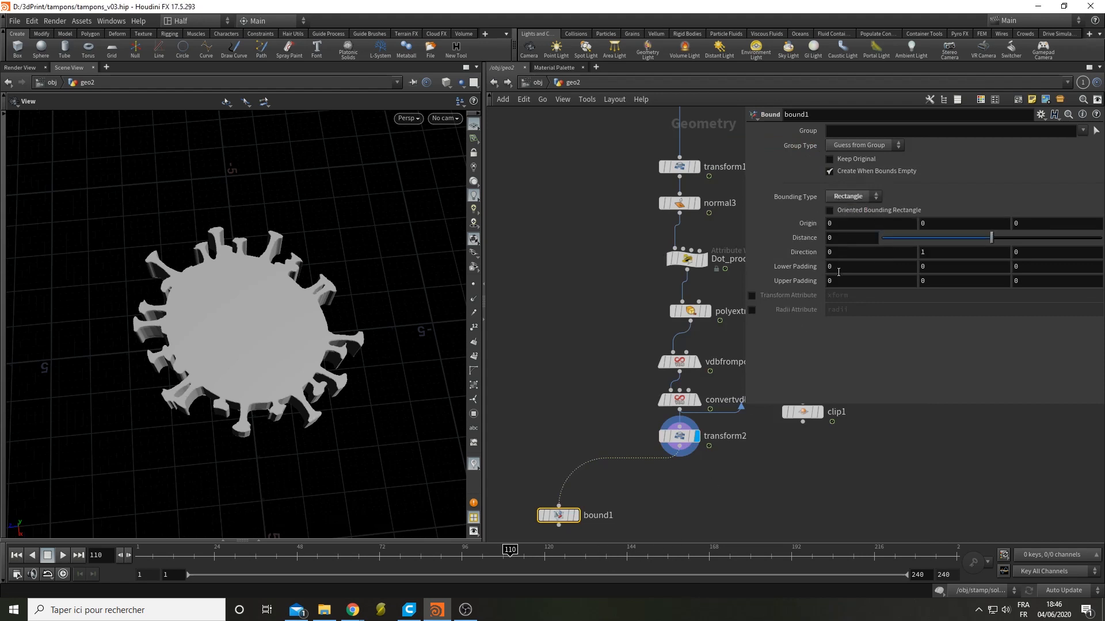
{"action": "middle_click_drag", "start_coordinate": [805, 267], "coordinate": [857, 295]}
{"action": "left_click", "coordinate": [576, 515]}
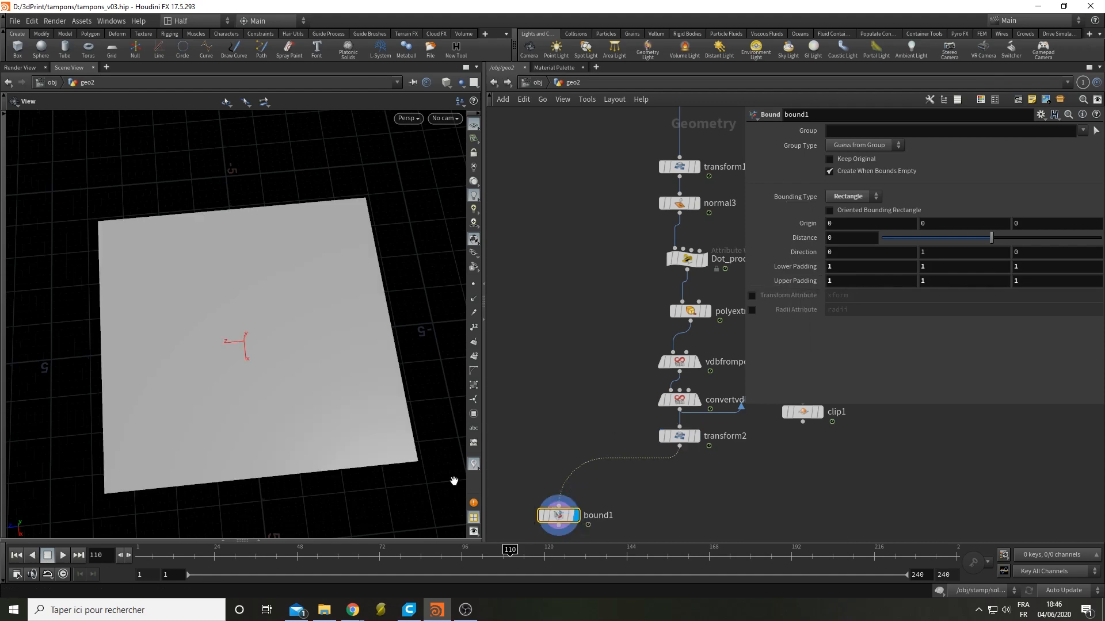
Step: Show transform2 as a template over the bounding rectangle and inspect how the virus sits on the plane
{"action": "left_click", "coordinate": [696, 437]}
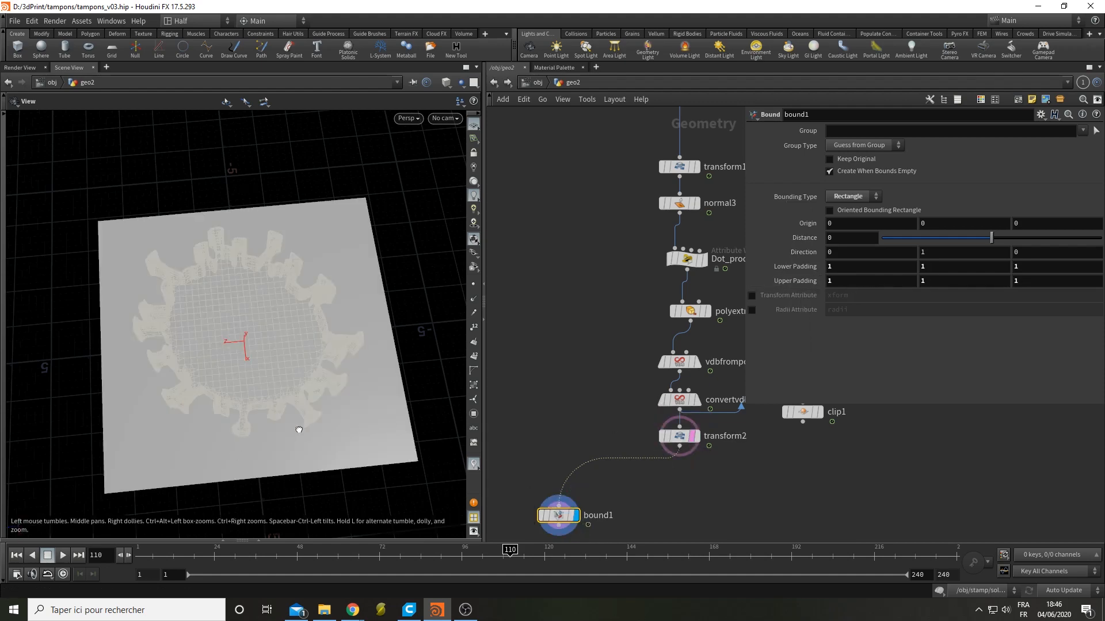
{"action": "left_click_drag", "start_coordinate": [298, 431], "coordinate": [193, 473]}
{"action": "left_click_drag", "start_coordinate": [380, 452], "coordinate": [295, 369]}
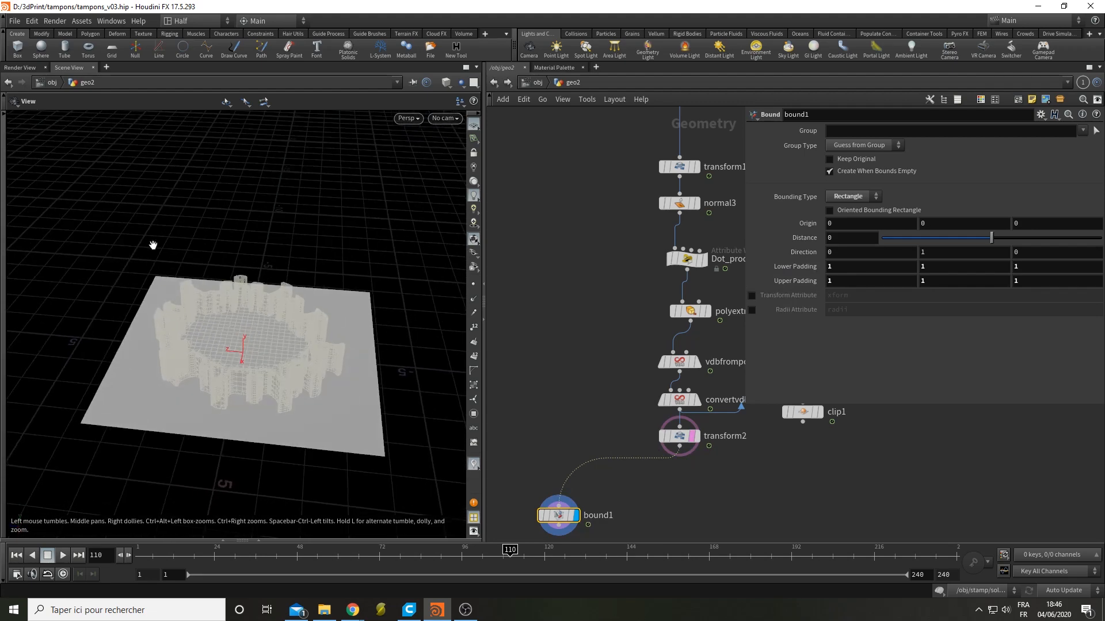
{"action": "left_click_drag", "start_coordinate": [169, 376], "coordinate": [195, 368]}
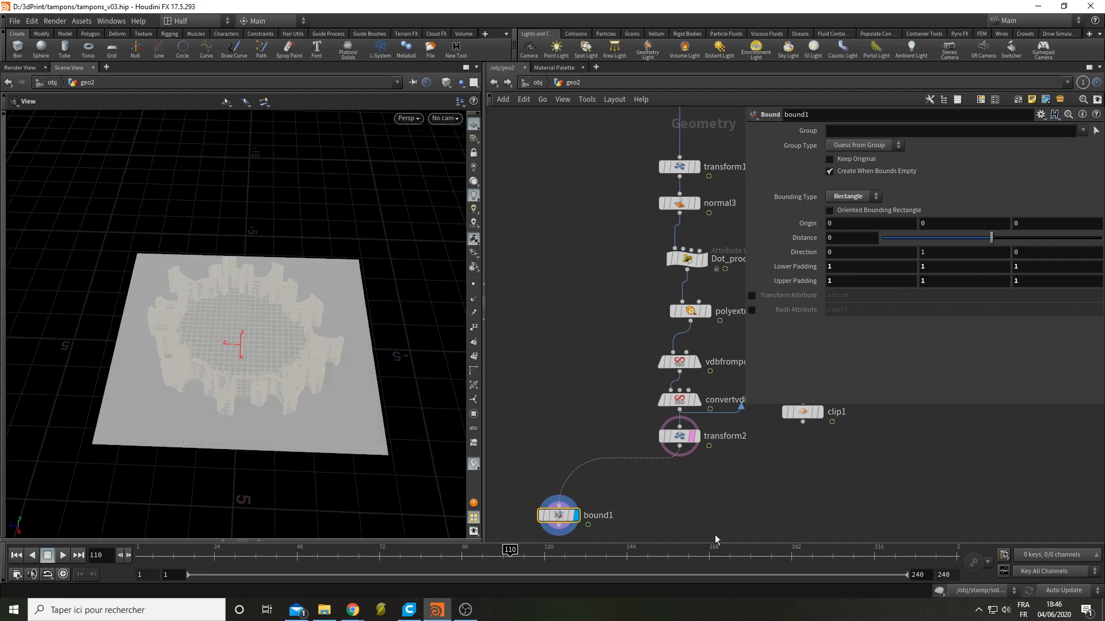
Step: Add a Boolean Intersect node below bound1 and set its Set A to be treated as Surface
{"action": "middle_click_drag", "start_coordinate": [715, 540], "coordinate": [652, 409]}
{"action": "key", "text": "Tab"}
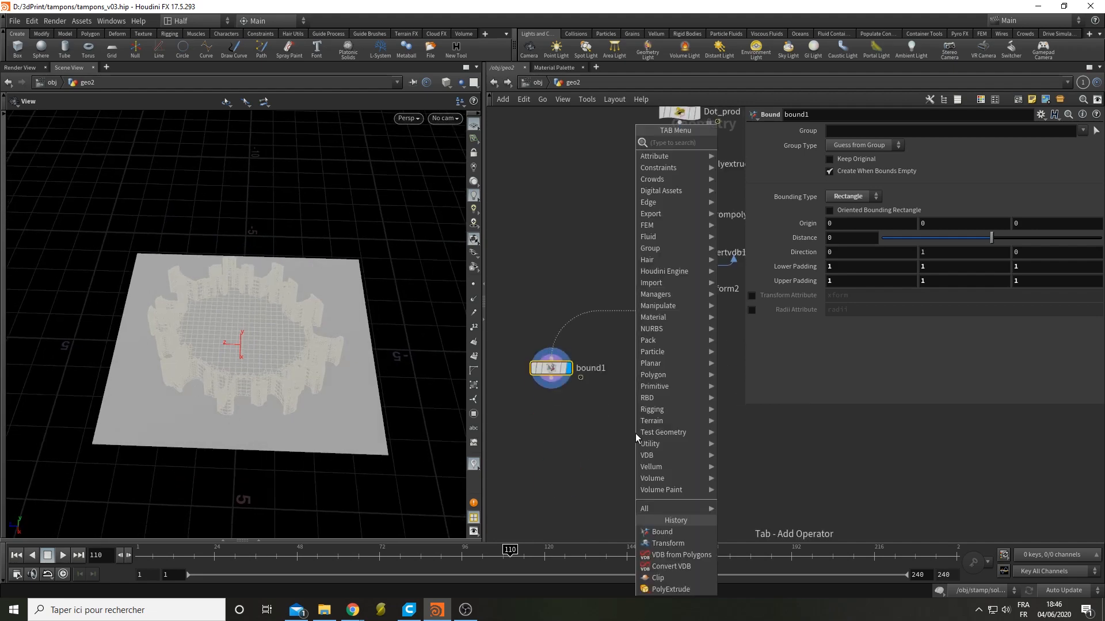
{"action": "type", "text": "boo in"}
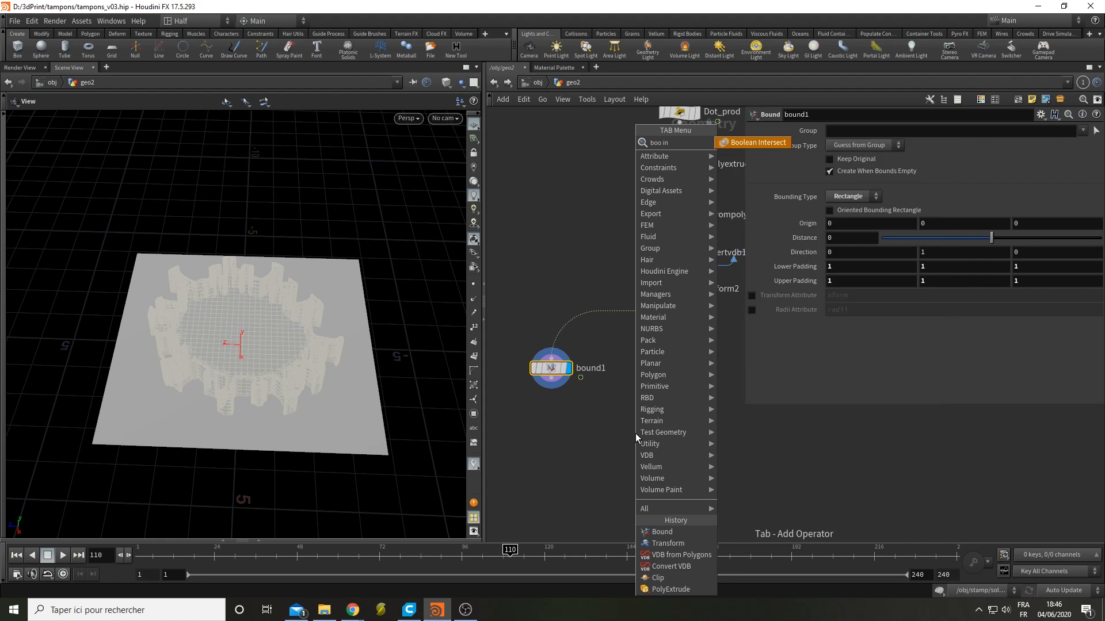
{"action": "key", "text": "Return"}
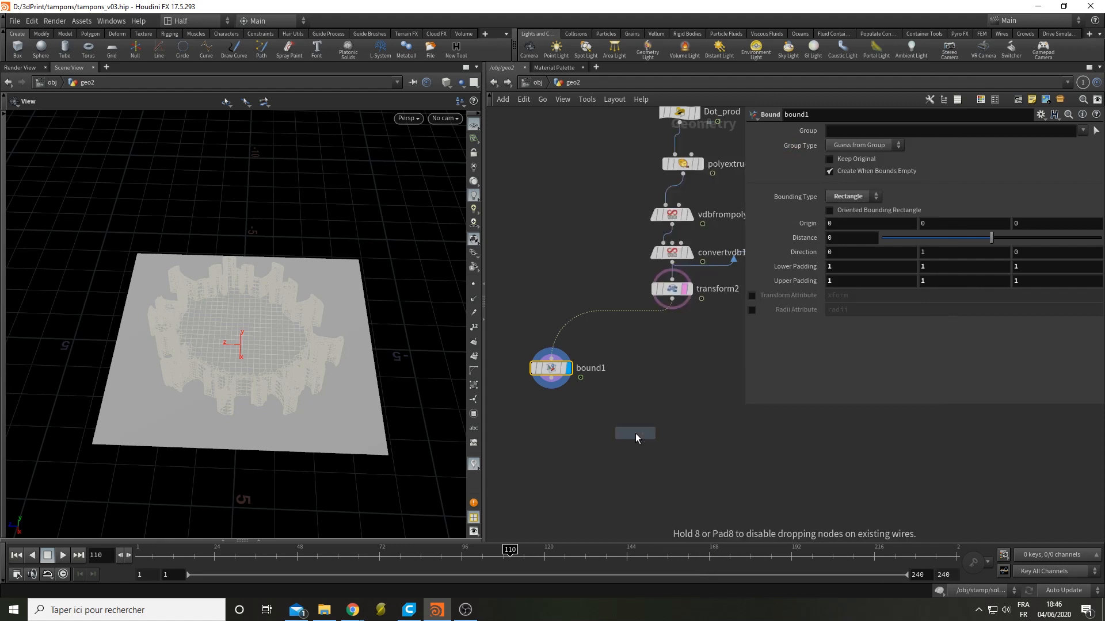
{"action": "left_click", "coordinate": [635, 433]}
{"action": "scroll", "coordinate": [965, 221], "scroll_direction": "up", "scroll_amount": 5}
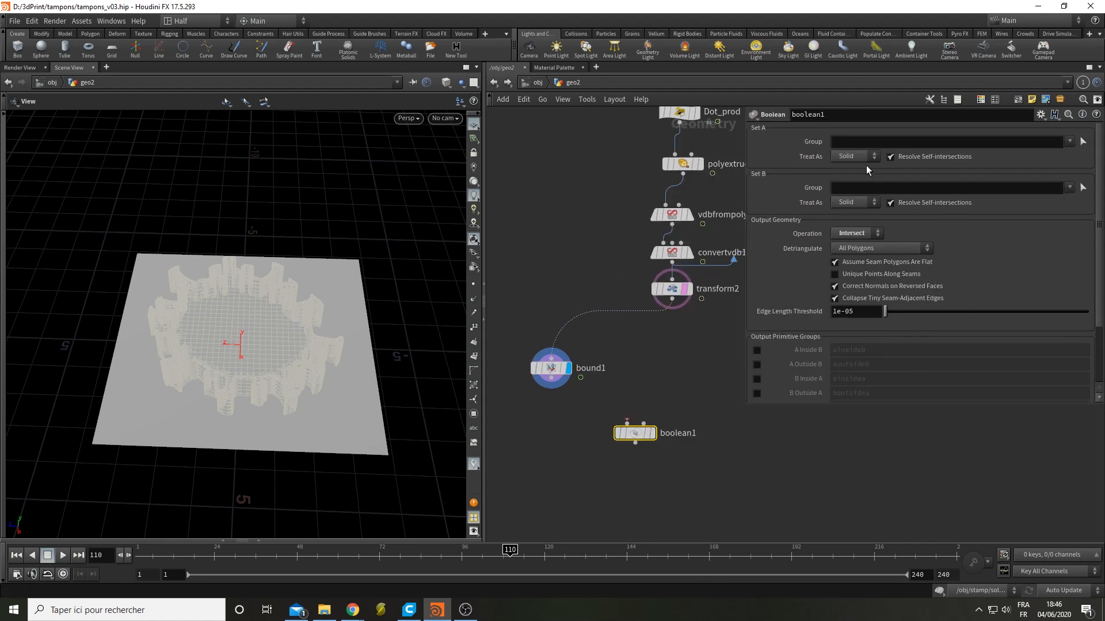
{"action": "left_click", "coordinate": [848, 179]}
Step: Connect bound1 to boolean1's first input and transform2 to its second input, and display boolean1
{"action": "left_click_drag", "start_coordinate": [551, 387], "coordinate": [627, 424]}
{"action": "left_click_drag", "start_coordinate": [672, 308], "coordinate": [643, 424]}
{"action": "left_click", "coordinate": [653, 434]}
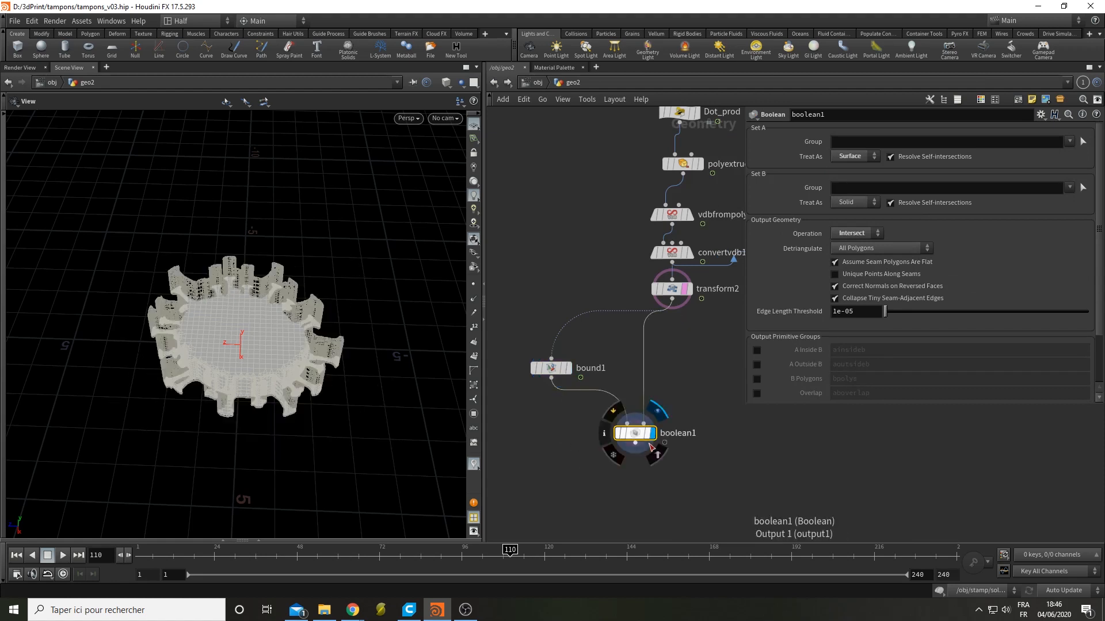
Step: Inspect the flat virus profile at frames 148 and 181, in wireframe and shaded with its points displayed
{"action": "left_click_drag", "start_coordinate": [300, 368], "coordinate": [246, 475]}
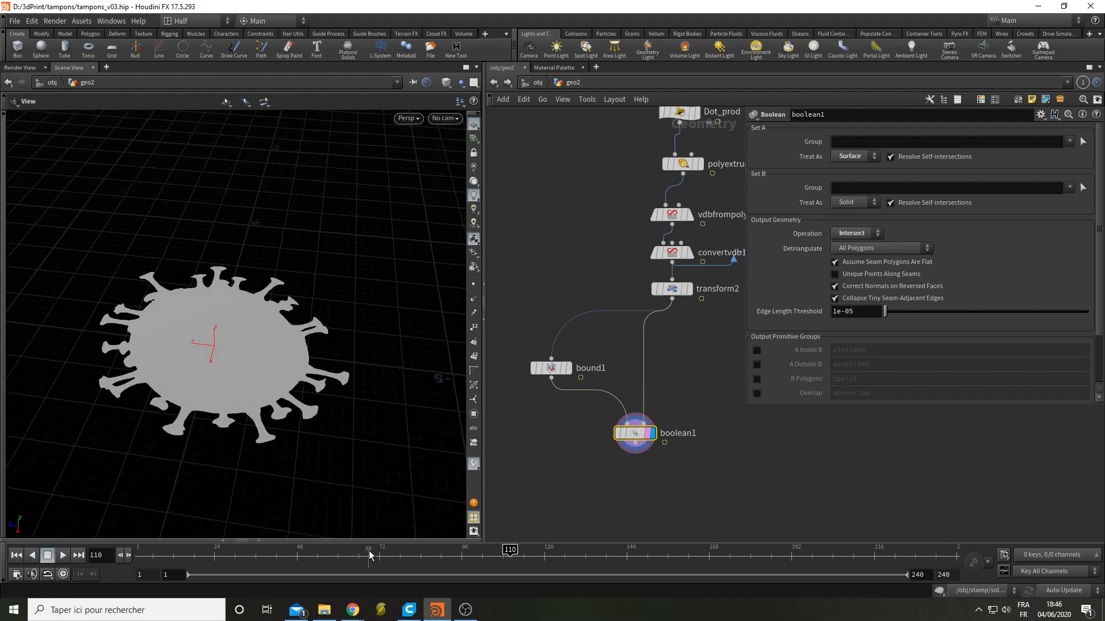
{"action": "left_click", "coordinate": [640, 557]}
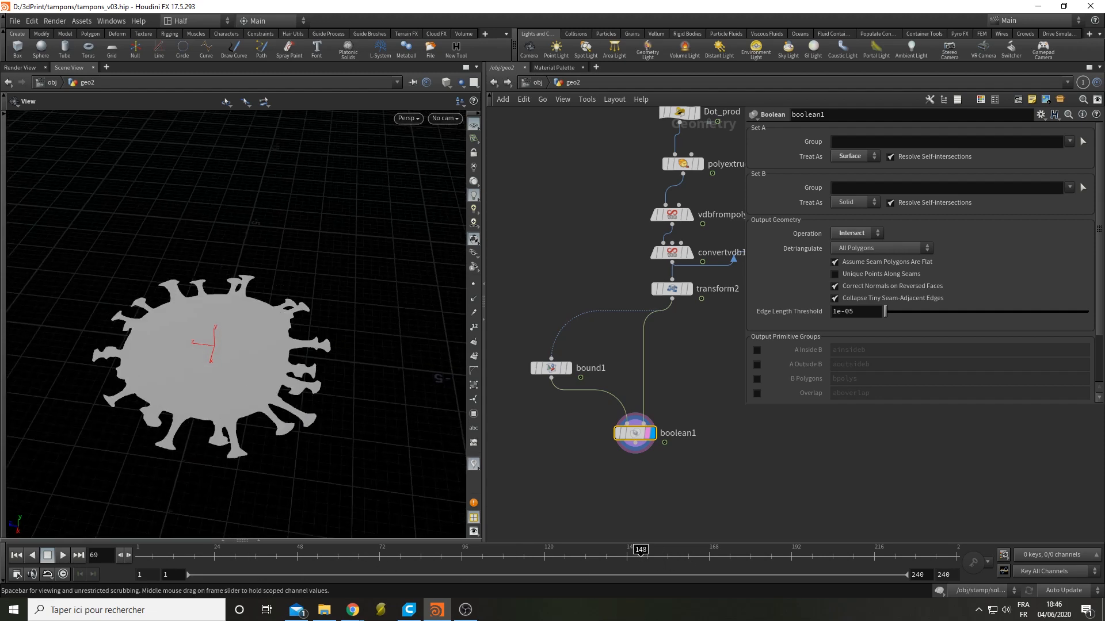
{"action": "left_click", "coordinate": [753, 555]}
{"action": "mouse_move", "coordinate": [307, 316]}
{"action": "left_mouse_down"}
{"action": "mouse_move", "coordinate": [279, 300]}
{"action": "mouse_move", "coordinate": [283, 365]}
{"action": "left_mouse_up"}
{"action": "key", "text": "w"}
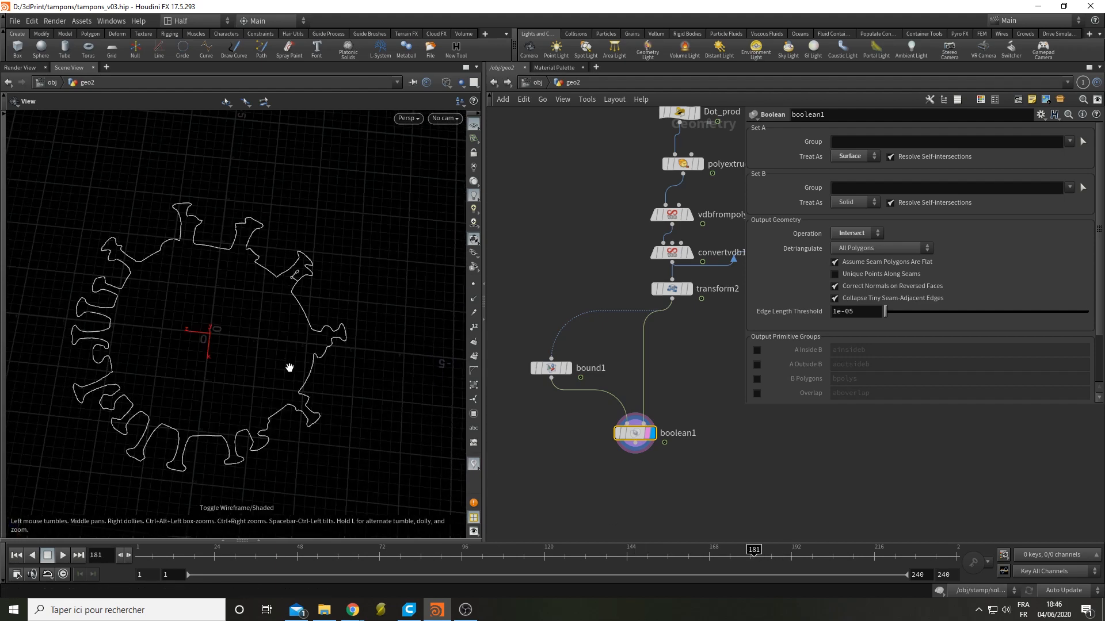
{"action": "left_click", "coordinate": [474, 283]}
{"action": "right_click_drag", "start_coordinate": [187, 360], "coordinate": [264, 348]}
{"action": "key", "text": "w"}
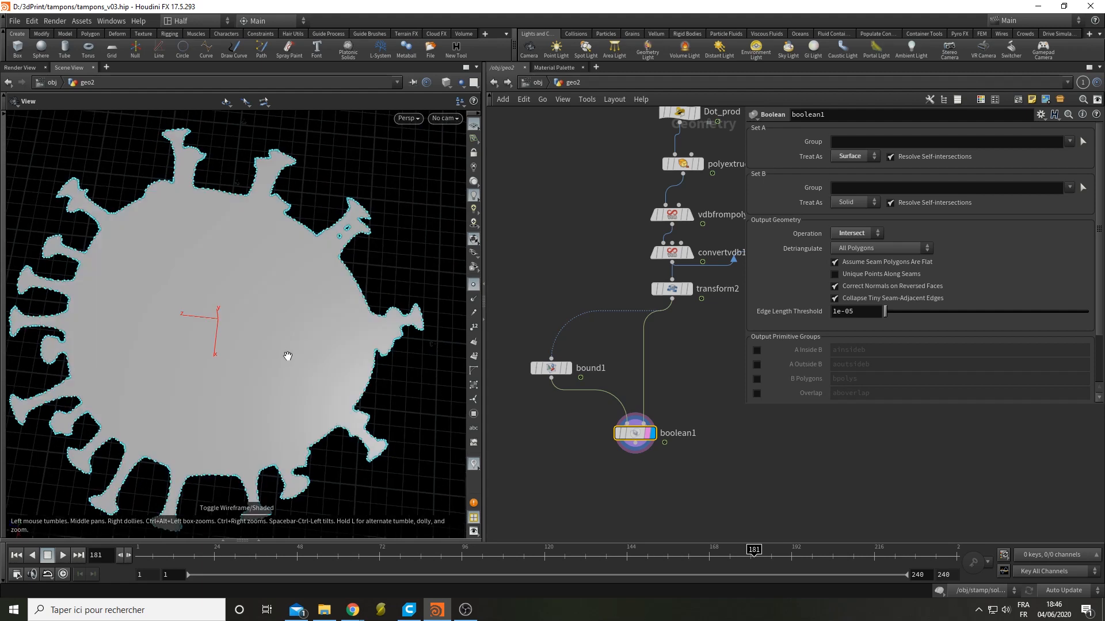
{"action": "mouse_move", "coordinate": [326, 352]}
{"action": "left_mouse_down"}
{"action": "mouse_move", "coordinate": [327, 394]}
{"action": "mouse_move", "coordinate": [323, 321]}
{"action": "left_mouse_up"}
{"action": "right_click_drag", "start_coordinate": [323, 321], "coordinate": [273, 324]}
{"action": "left_click_drag", "start_coordinate": [273, 323], "coordinate": [276, 357]}
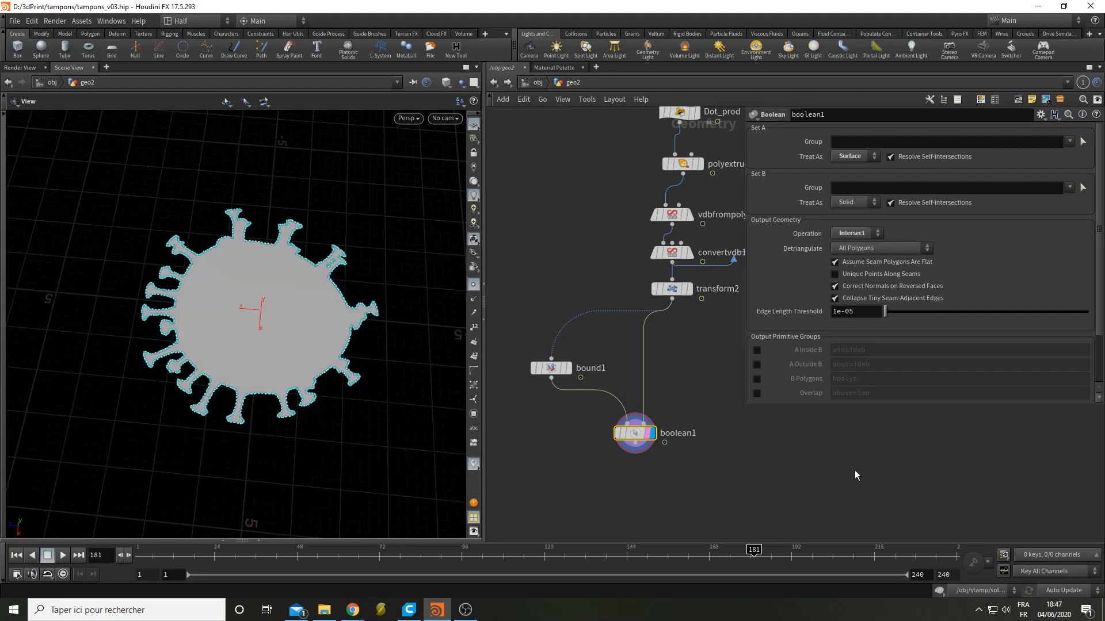
Step: Add a Null node after boolean1, display it and name it OUT_corona_profile
{"action": "middle_click_drag", "start_coordinate": [670, 463], "coordinate": [674, 405]}
{"action": "key", "text": "Tab"}
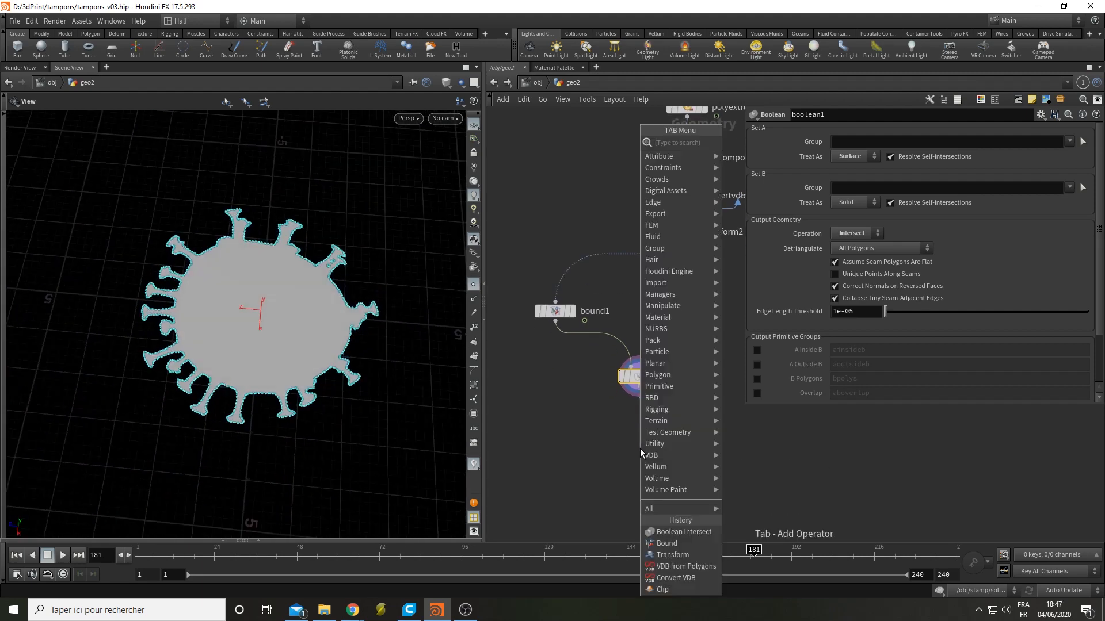
{"action": "type", "text": "null"}
{"action": "key", "text": "Return"}
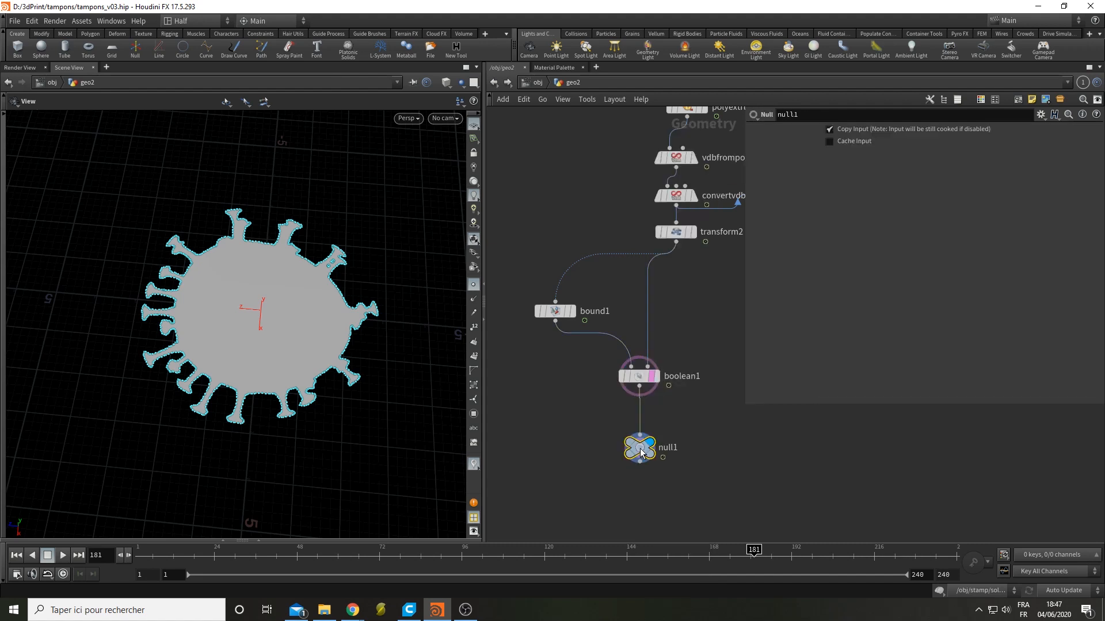
{"action": "double_click", "coordinate": [667, 448]}
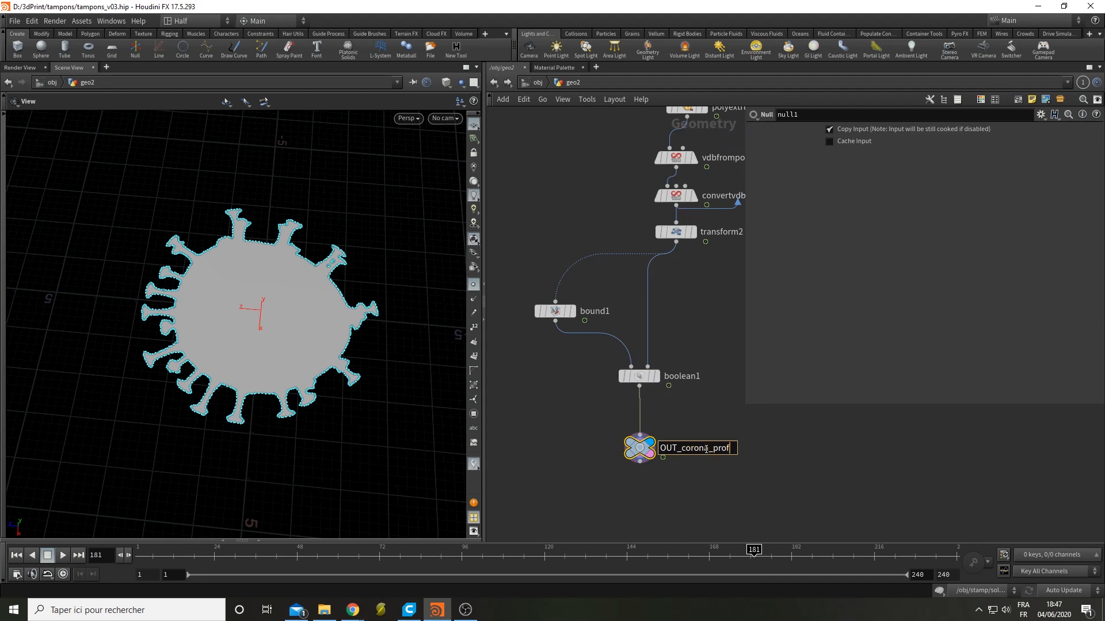
{"action": "type", "text": "OUT_corona_profile"}
{"action": "key", "text": "Return"}
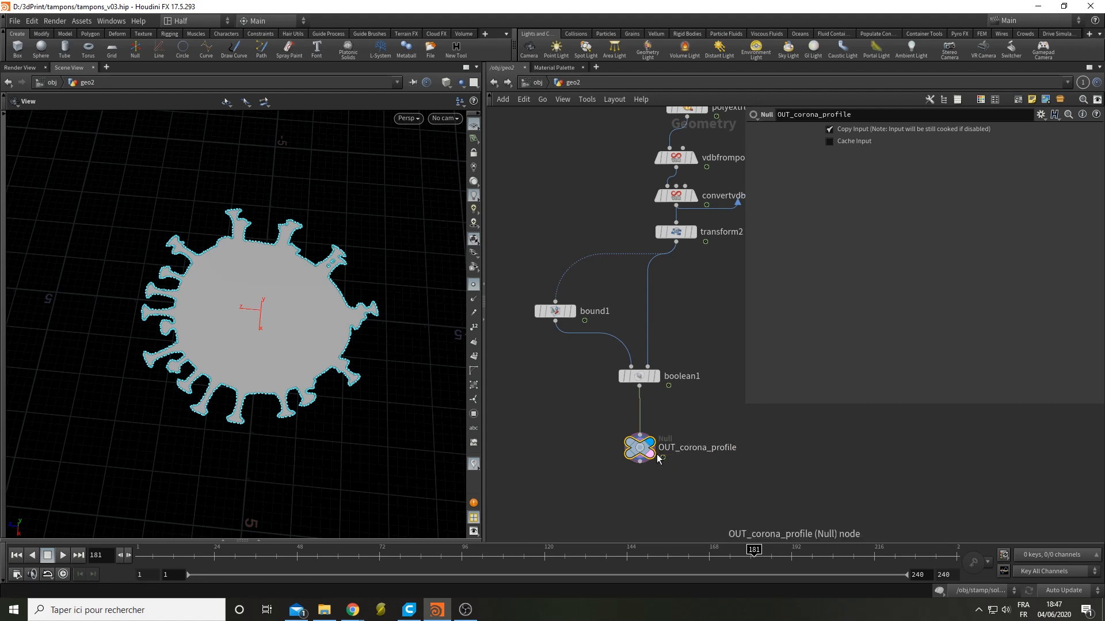
{"action": "double_click", "coordinate": [690, 448]}
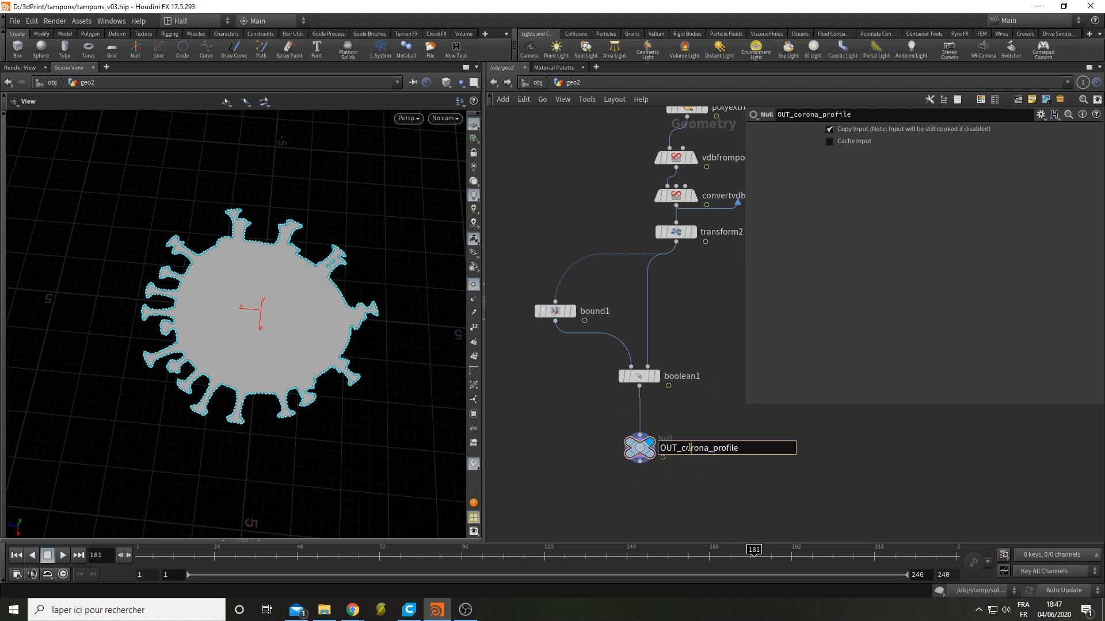
{"action": "left_click_drag", "start_coordinate": [777, 510], "coordinate": [805, 494]}
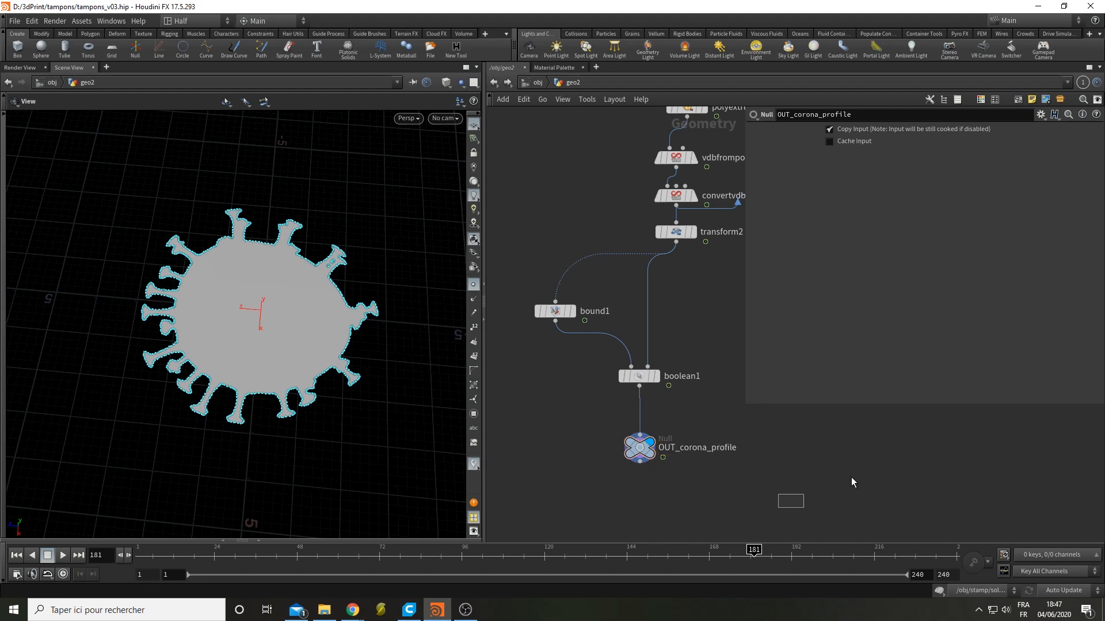
{"action": "left_click_drag", "start_coordinate": [395, 360], "coordinate": [227, 380]}
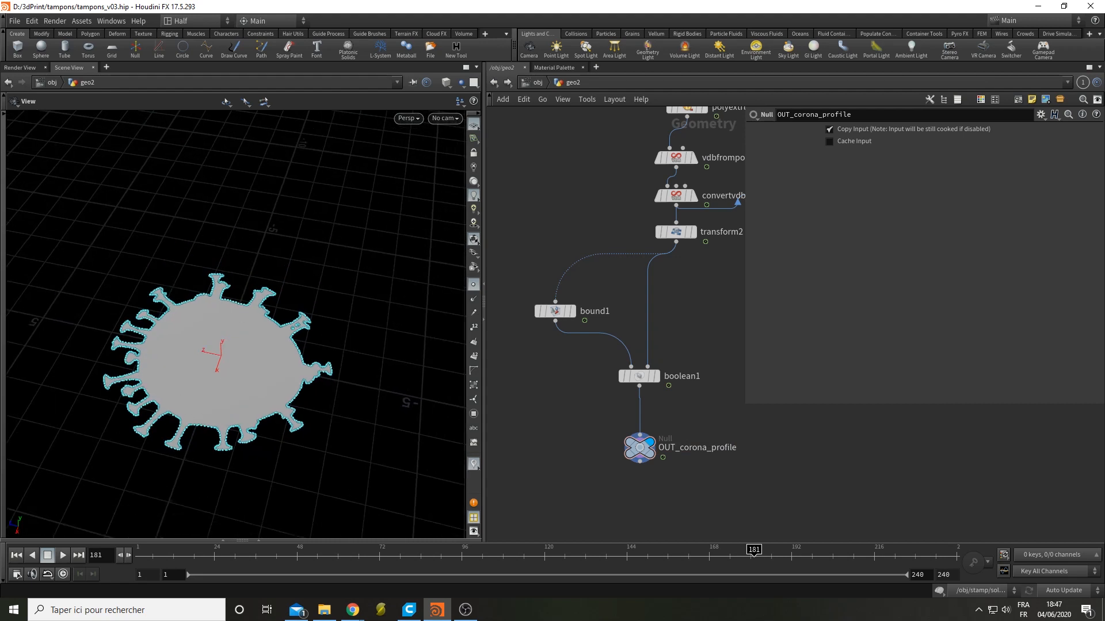
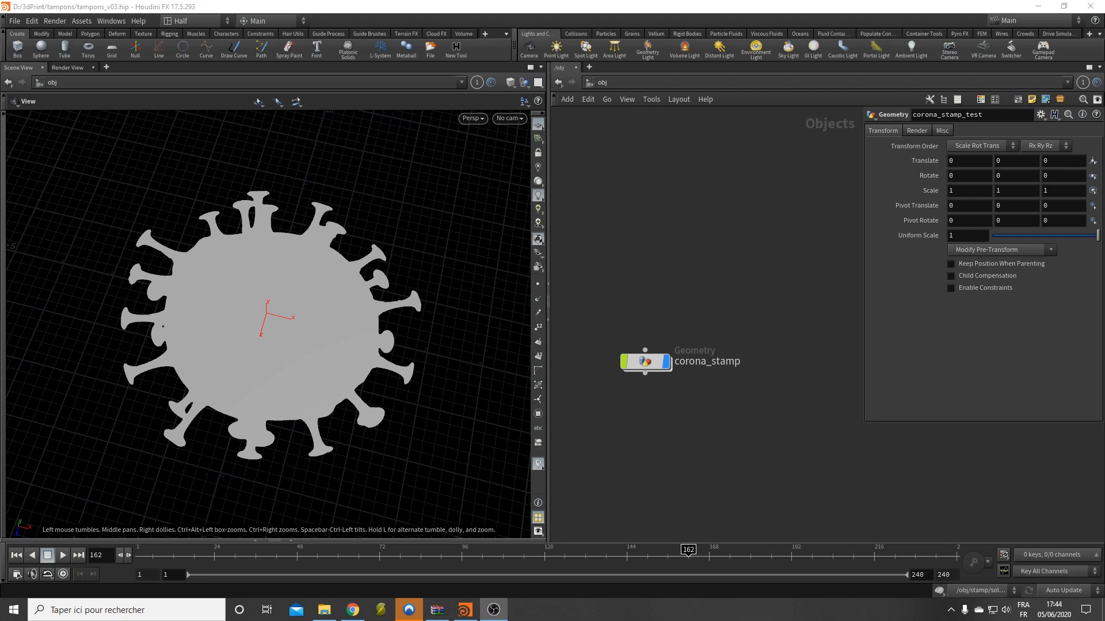
Step: Enter the corona_stamp geometry and examine the profile's outline up close with its points displayed
{"action": "double_click", "coordinate": [639, 361]}
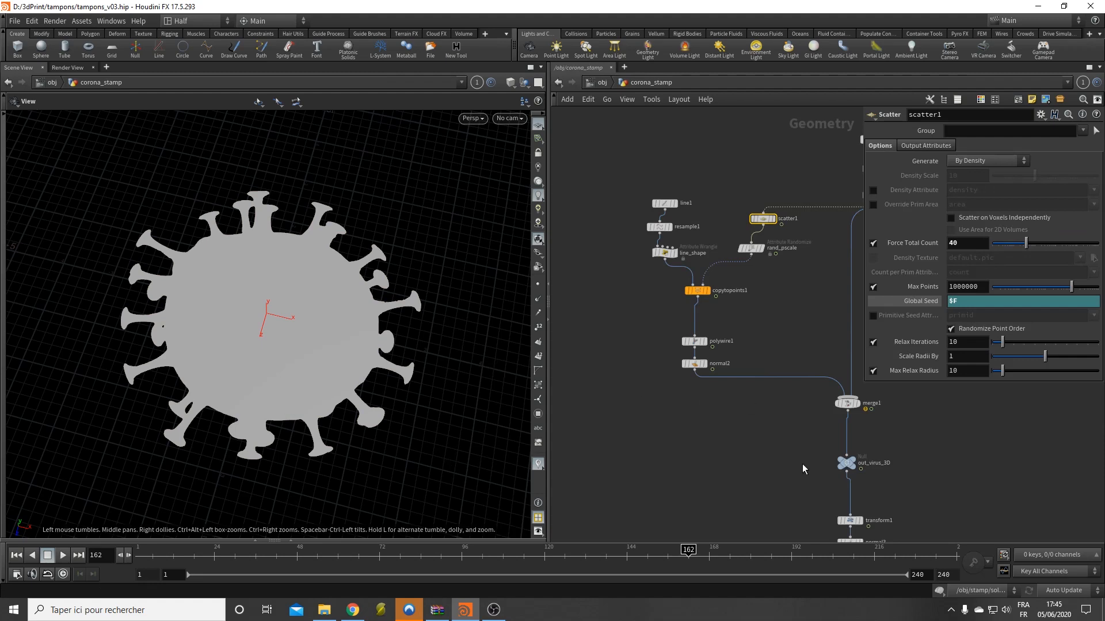
{"action": "middle_click_drag", "start_coordinate": [804, 468], "coordinate": [715, 330]}
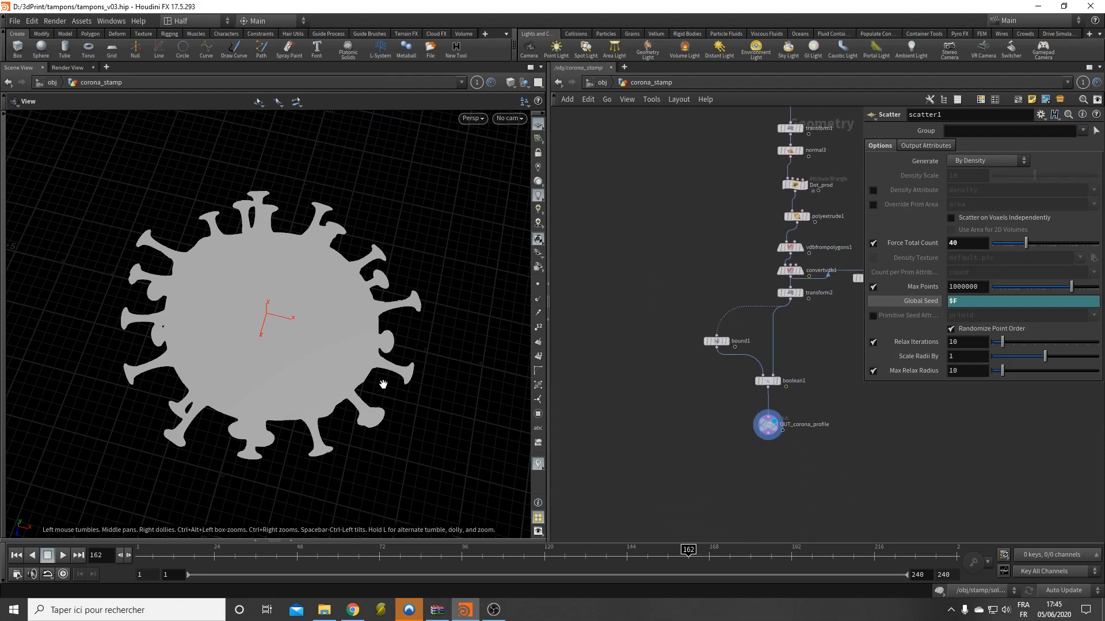
{"action": "key", "text": "w"}
{"action": "key", "text": "w"}
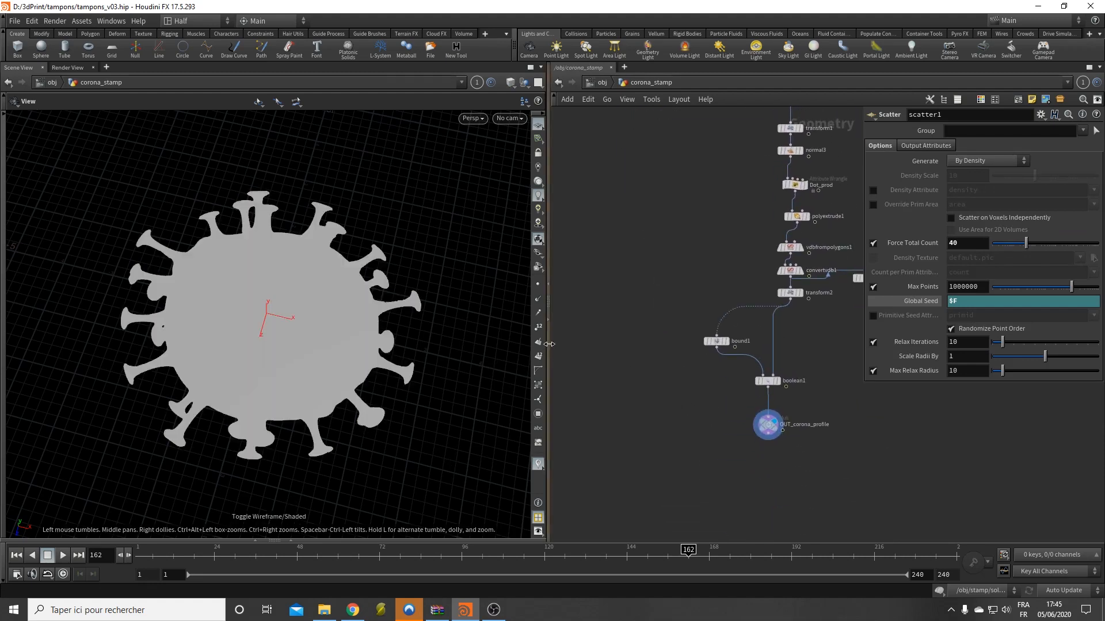
{"action": "left_click", "coordinate": [538, 284]}
{"action": "scroll", "coordinate": [402, 394], "scroll_direction": "up", "scroll_amount": 5}
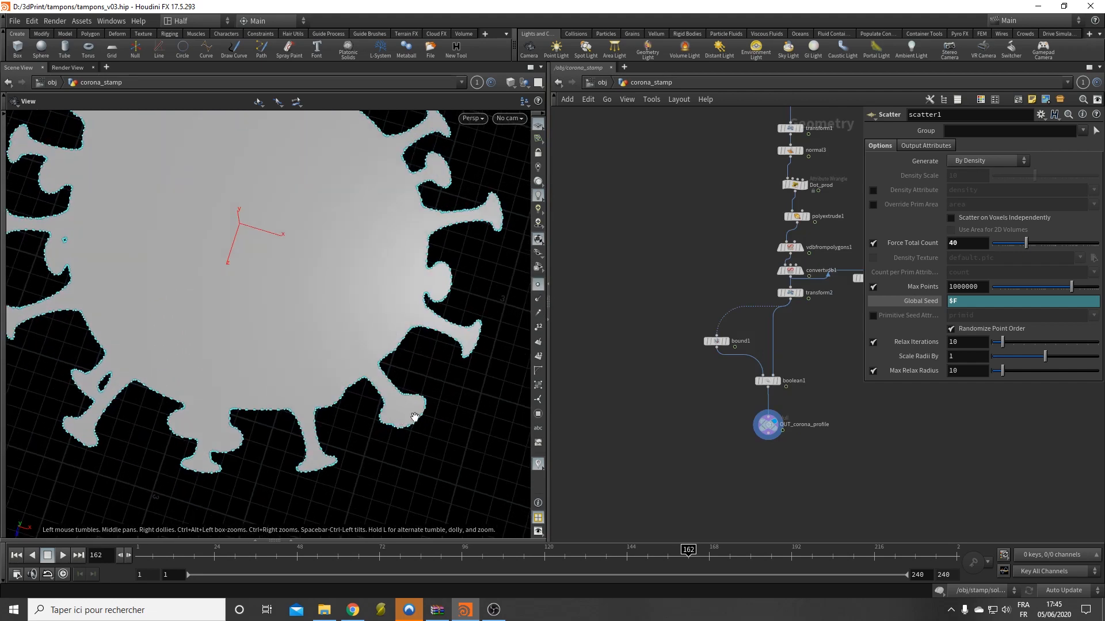
{"action": "scroll", "coordinate": [436, 415], "scroll_direction": "down", "scroll_amount": 4}
{"action": "scroll", "coordinate": [383, 456], "scroll_direction": "up", "scroll_amount": 5}
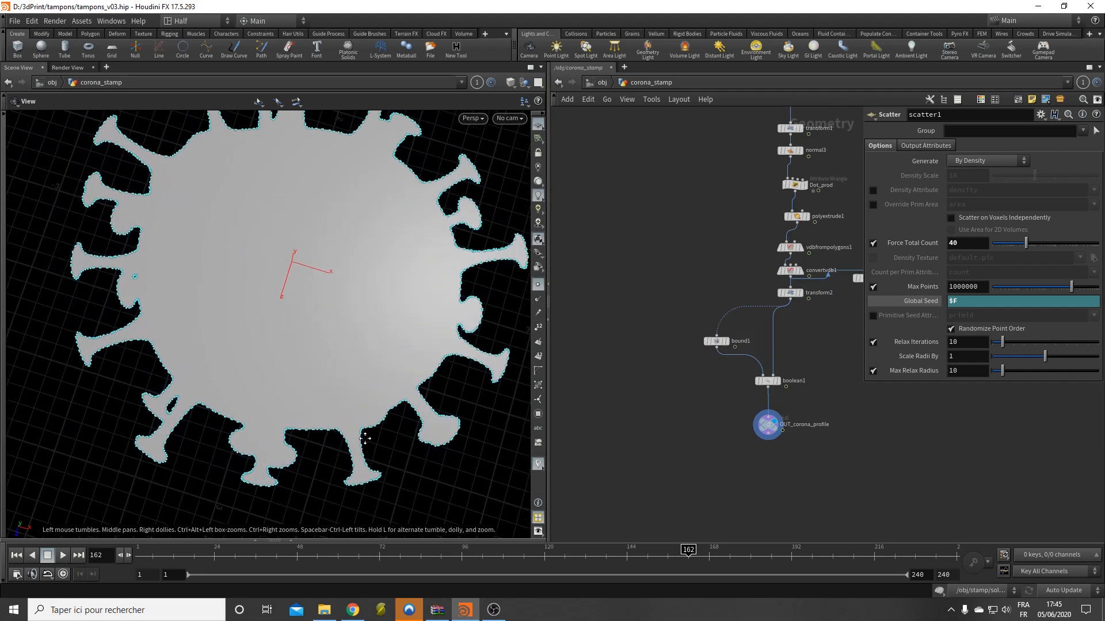
Step: Insert a Resample node between boolean1 and OUT_corona_profile
{"action": "key", "text": "Tab"}
{"action": "type", "text": "res"}
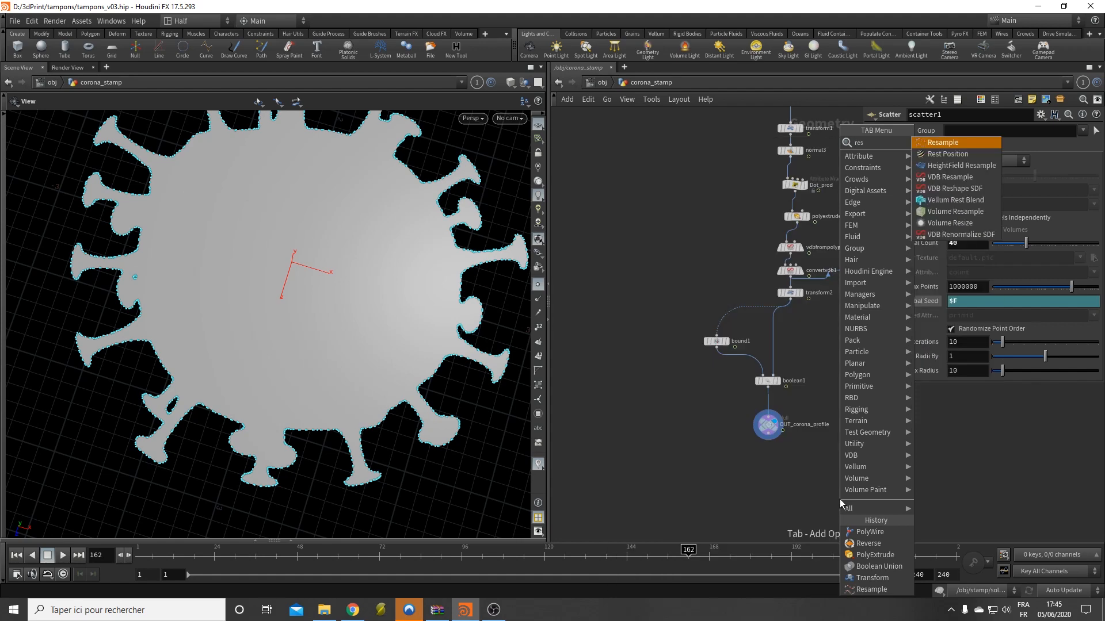
{"action": "key", "text": "Return"}
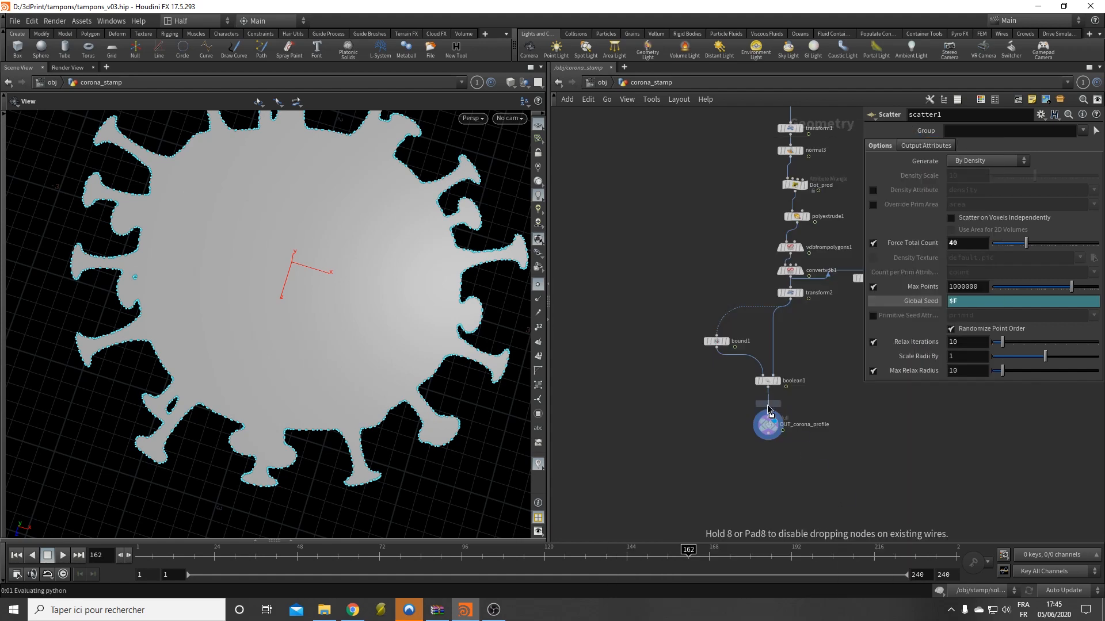
{"action": "left_click", "coordinate": [770, 412]}
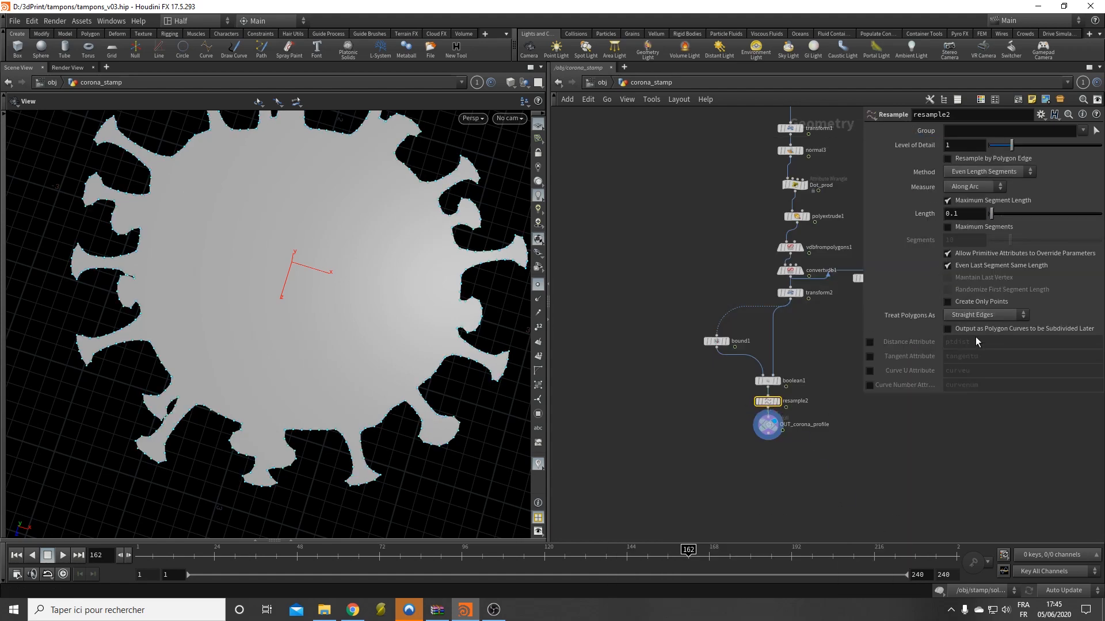
Step: Set resample2 to treat polygons as Subdivision Curves with a maximum segment length of 0.05
{"action": "left_click", "coordinate": [985, 315]}
{"action": "left_click", "coordinate": [985, 339]}
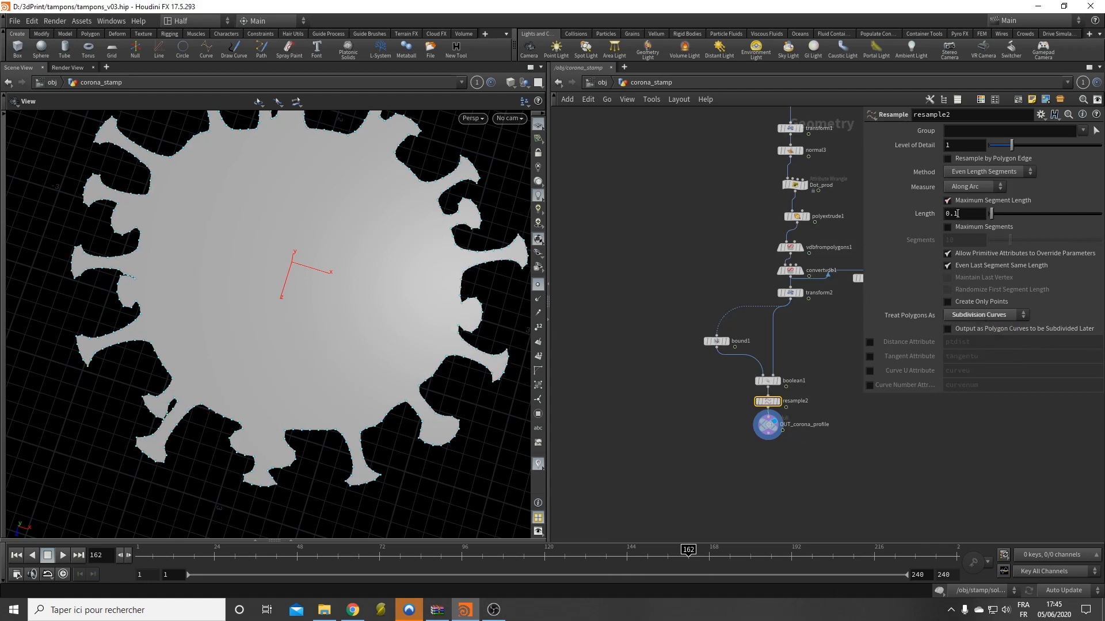
{"action": "double_click", "coordinate": [957, 214]}
{"action": "key", "text": "Return"}
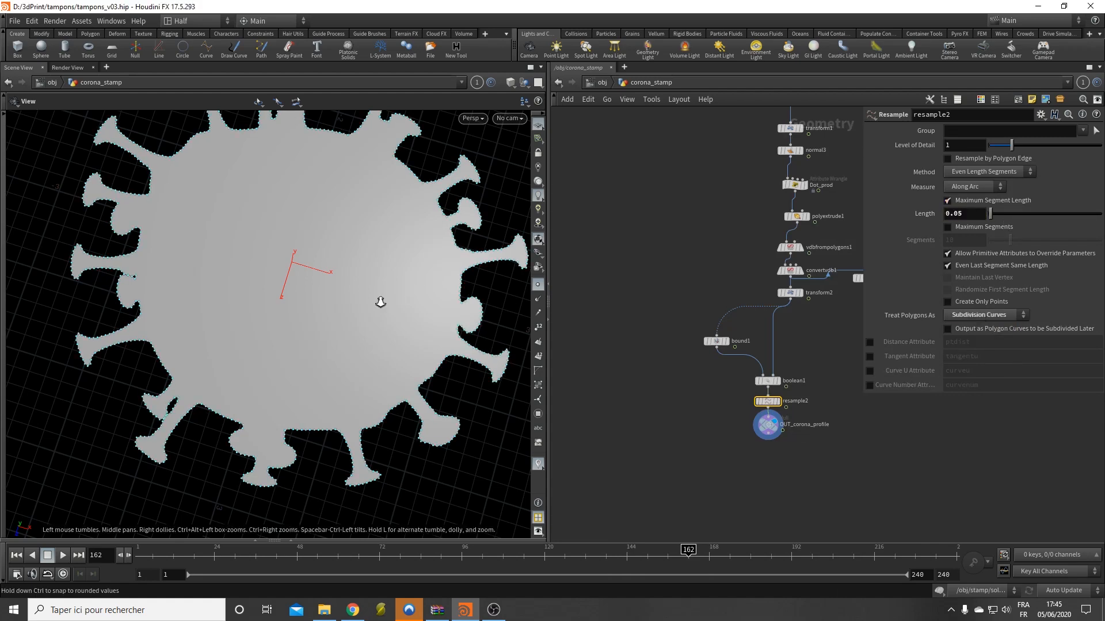
Step: Hide the point display and inspect the resampled profile from a few angles
{"action": "scroll", "coordinate": [380, 303], "scroll_direction": "down", "scroll_amount": 5}
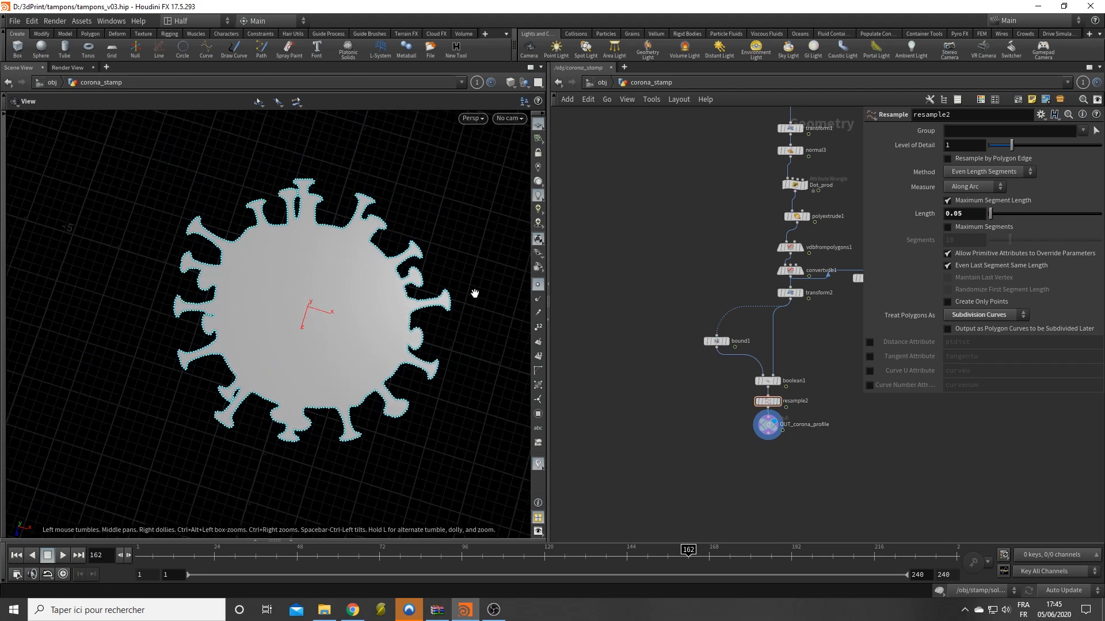
{"action": "left_click", "coordinate": [538, 285]}
{"action": "scroll", "coordinate": [394, 320], "scroll_direction": "up", "scroll_amount": 2}
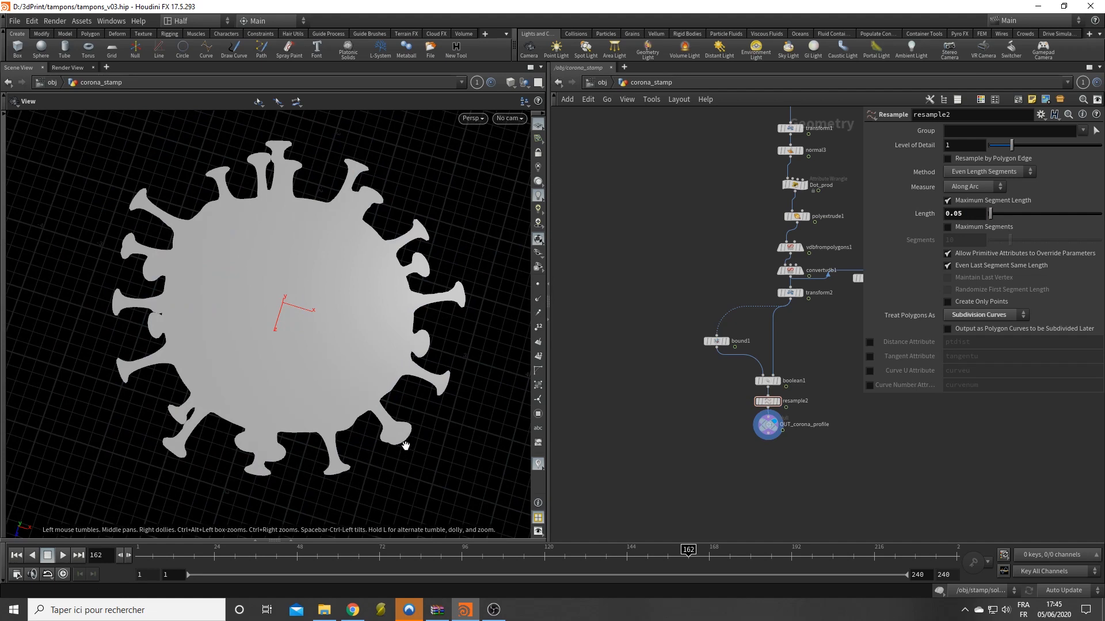
{"action": "left_click_drag", "start_coordinate": [403, 452], "coordinate": [357, 429]}
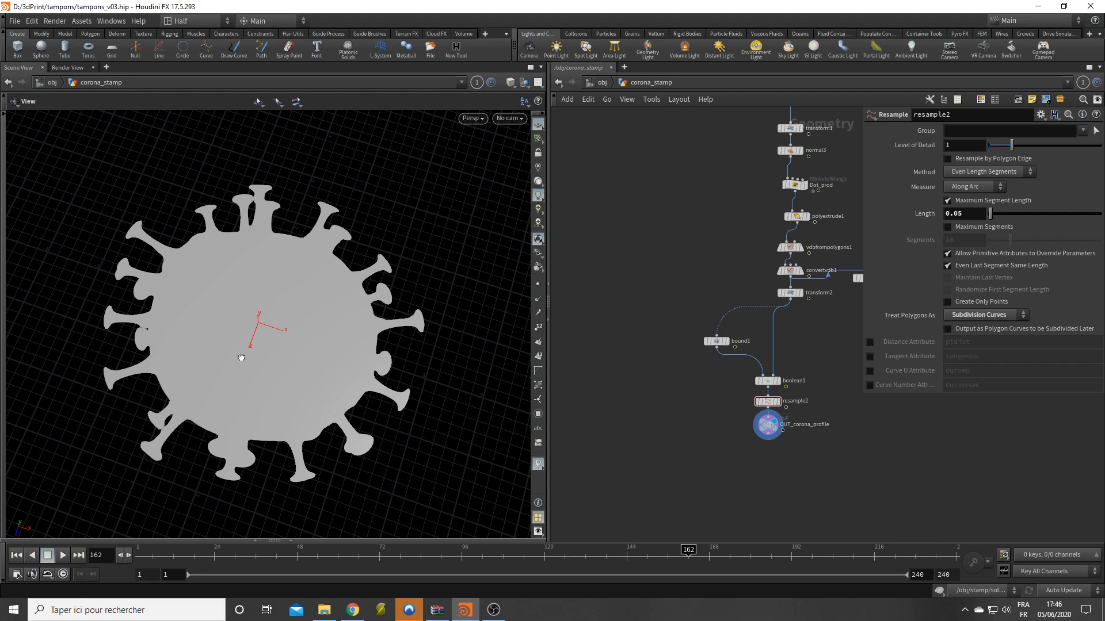
{"action": "left_click_drag", "start_coordinate": [242, 357], "coordinate": [242, 338]}
Step: Select the sphere, mountain and normal nodes at the head of the network and shift them slightly upward
{"action": "middle_click_drag", "start_coordinate": [714, 495], "coordinate": [706, 497]}
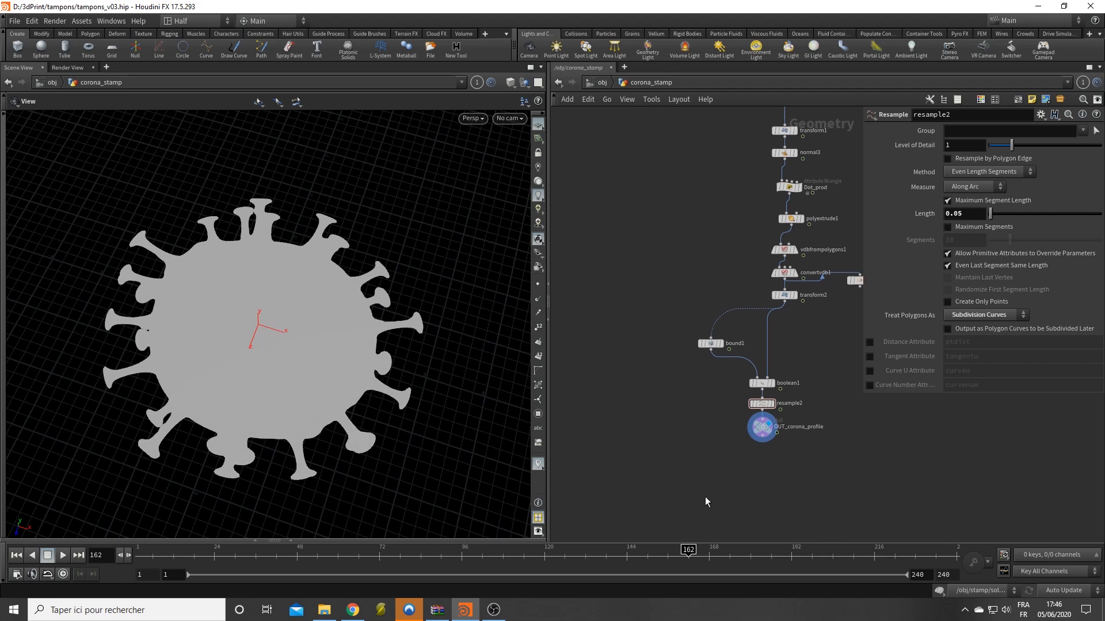
{"action": "middle_click_drag", "start_coordinate": [844, 353], "coordinate": [776, 443]}
{"action": "scroll", "coordinate": [817, 368], "scroll_direction": "down", "scroll_amount": 1}
{"action": "scroll", "coordinate": [771, 525], "scroll_direction": "down", "scroll_amount": 3}
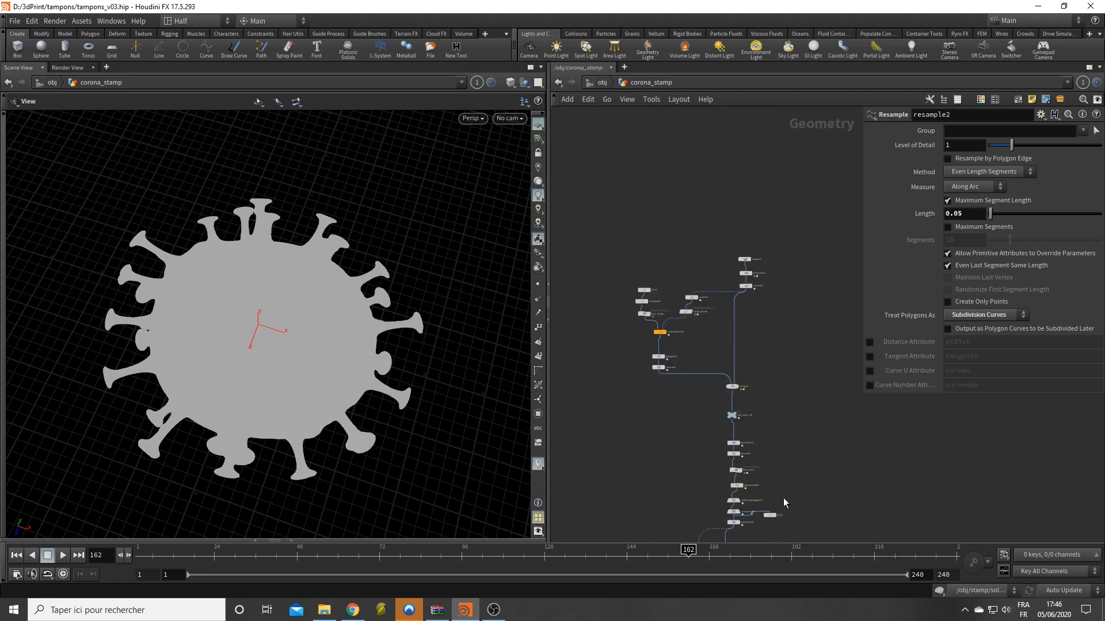
{"action": "middle_click_drag", "start_coordinate": [782, 498], "coordinate": [794, 363]}
{"action": "left_click_drag", "start_coordinate": [772, 233], "coordinate": [732, 151]}
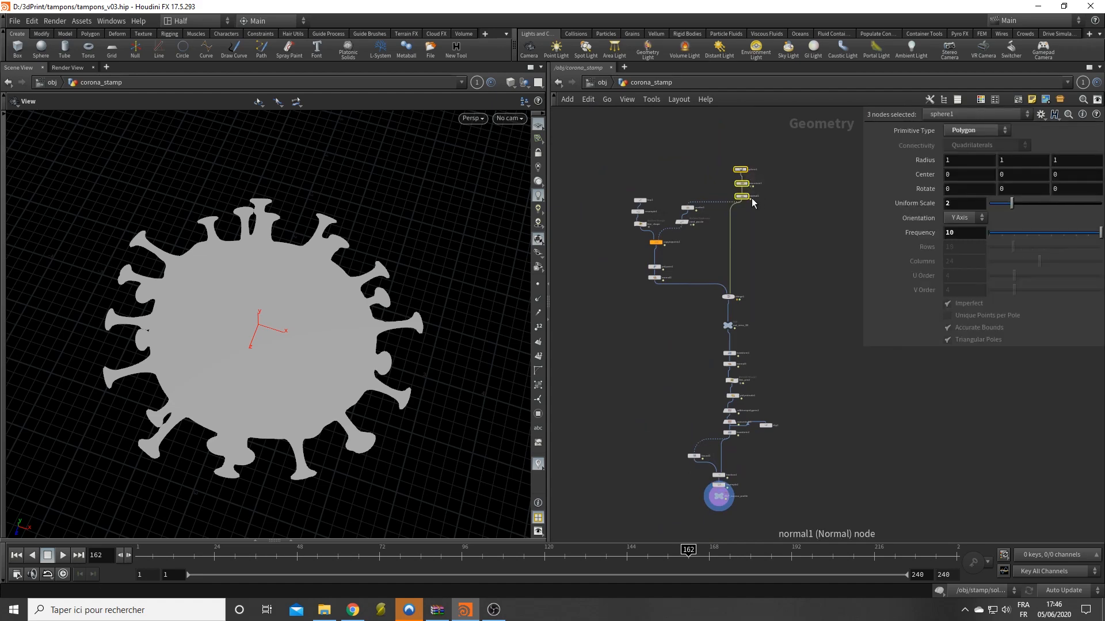
{"action": "left_click_drag", "start_coordinate": [745, 202], "coordinate": [740, 191]}
Step: Display the out_virus_3D node and view the full 3D virus from another angle
{"action": "scroll", "coordinate": [741, 309], "scroll_direction": "up", "scroll_amount": 2}
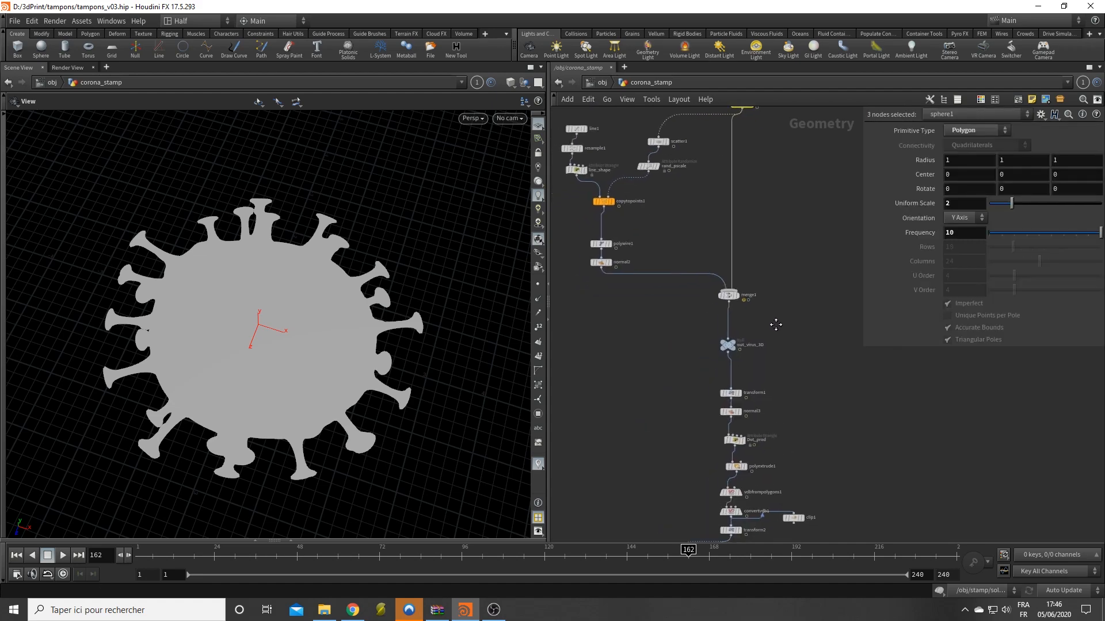
{"action": "scroll", "coordinate": [772, 321], "scroll_direction": "up", "scroll_amount": 2}
{"action": "left_click", "coordinate": [749, 401]}
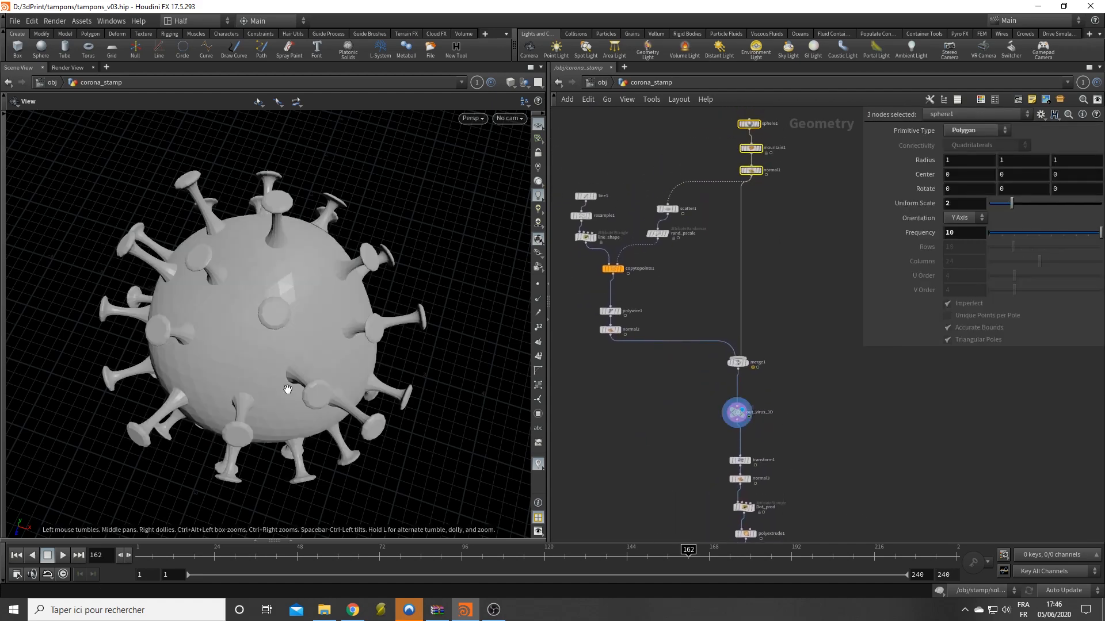
{"action": "mouse_move", "coordinate": [291, 387]}
{"action": "left_mouse_down"}
{"action": "mouse_move", "coordinate": [270, 303]}
{"action": "mouse_move", "coordinate": [304, 395]}
{"action": "left_mouse_up"}
{"action": "scroll", "coordinate": [631, 376], "scroll_direction": "up", "scroll_amount": 3}
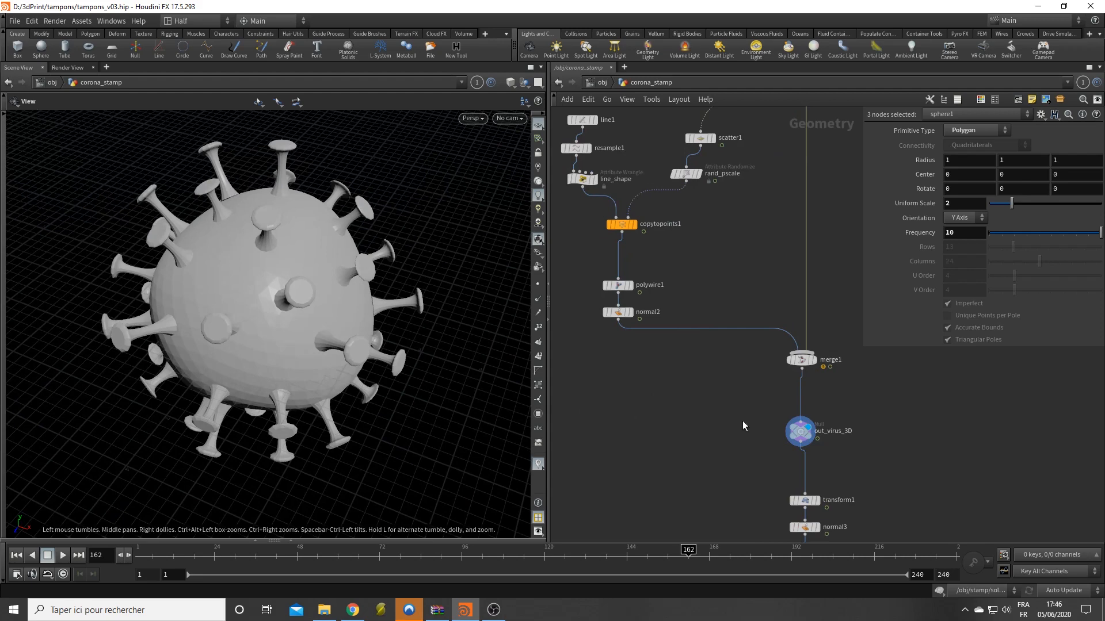
Step: Insert a Null node between normal2 and merge1 and name it OUT_proteins
{"action": "middle_click_drag", "start_coordinate": [742, 422], "coordinate": [704, 442]}
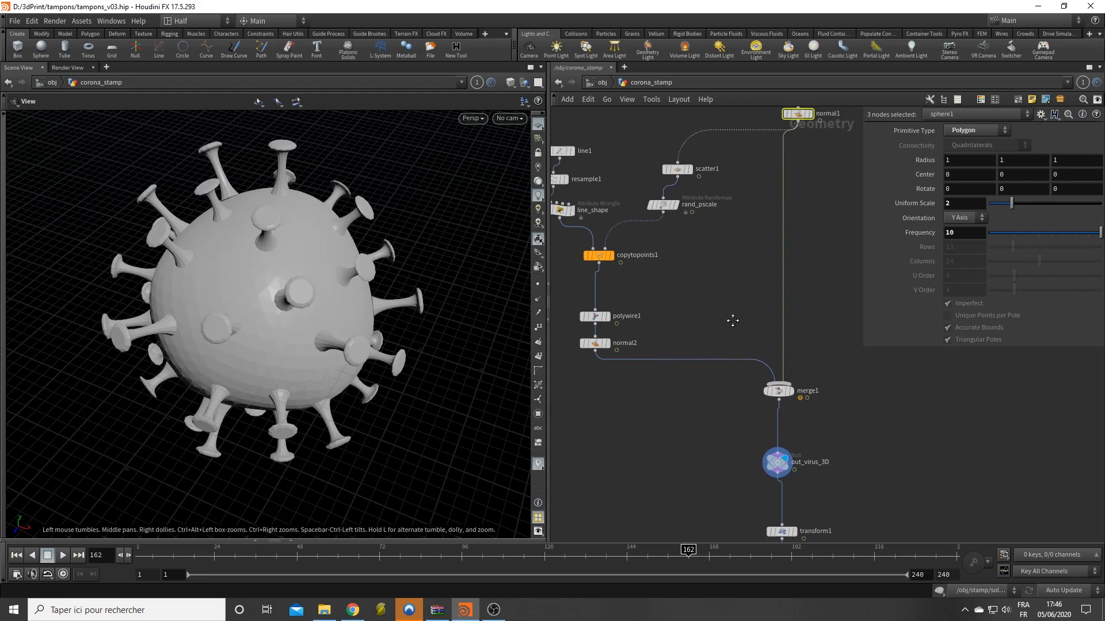
{"action": "middle_click_drag", "start_coordinate": [732, 318], "coordinate": [690, 450]}
{"action": "key", "text": "Tab"}
{"action": "type", "text": "null"}
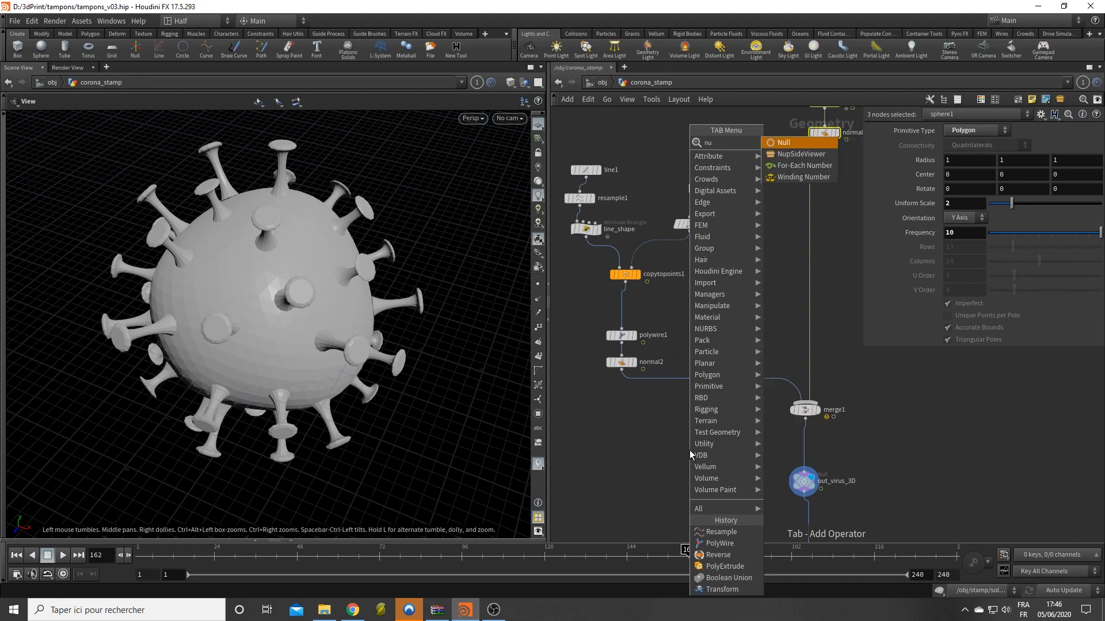
{"action": "key", "text": "Return"}
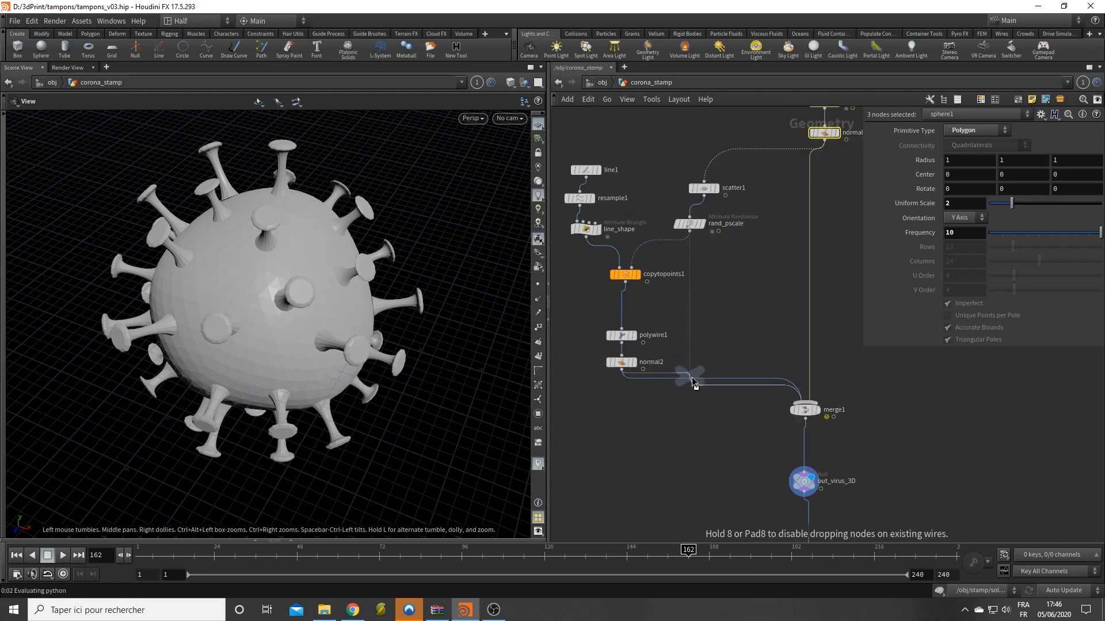
{"action": "left_click", "coordinate": [691, 379]}
{"action": "left_click_drag", "start_coordinate": [696, 377], "coordinate": [690, 396]}
{"action": "double_click", "coordinate": [706, 393]}
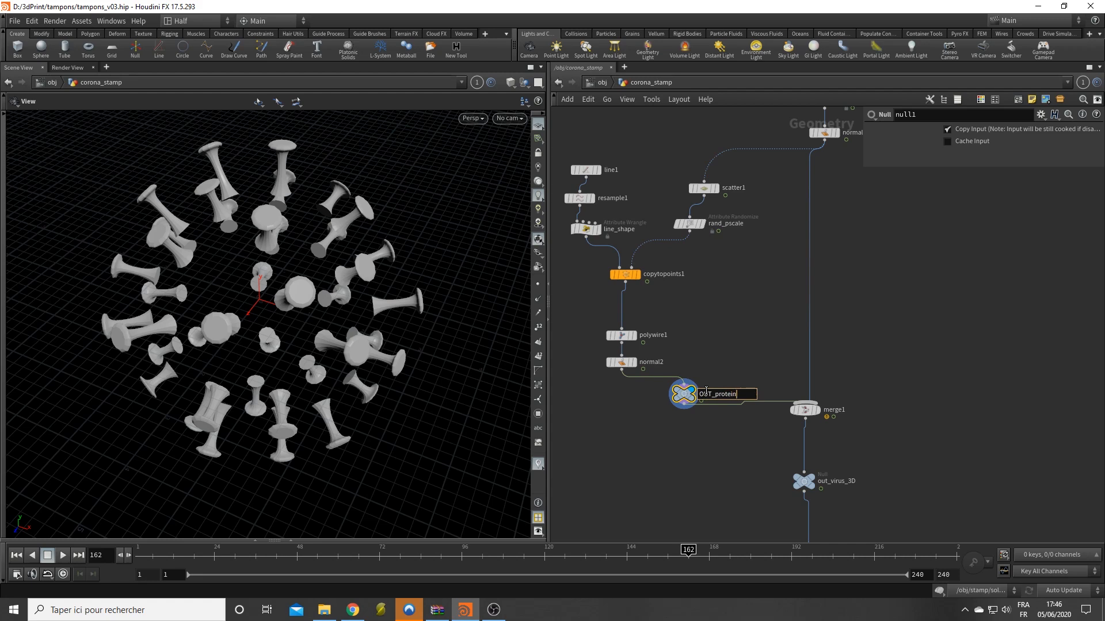
{"action": "key", "text": "Return"}
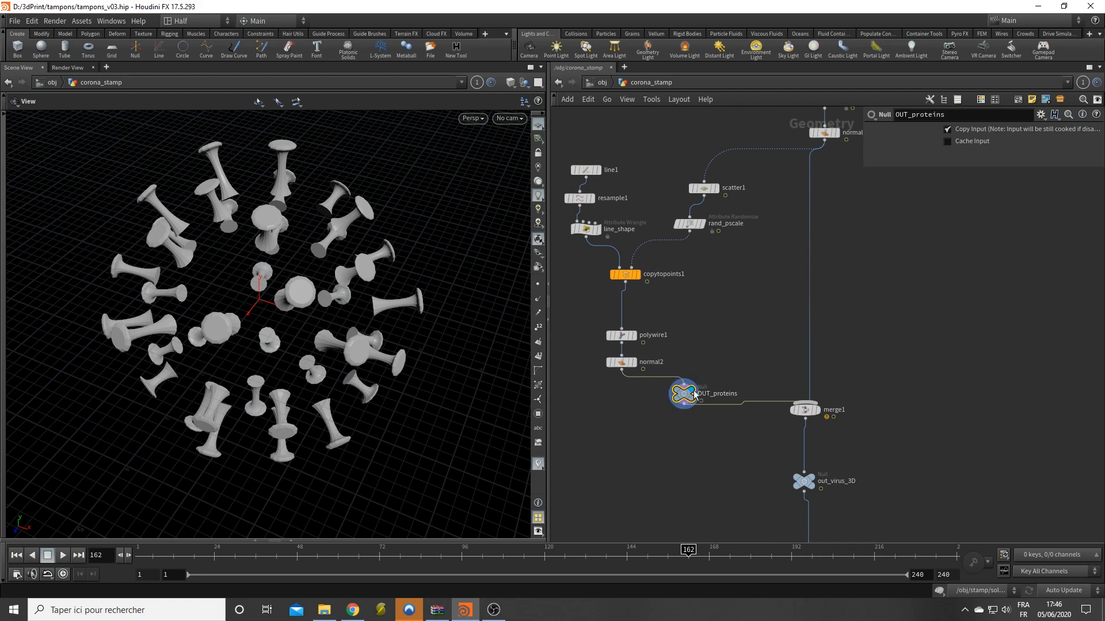
Step: Duplicate the OUT_proteins null onto the wire between normal1 and merge1 and rename the copy OUT_enveloppe
{"action": "left_click_drag", "start_coordinate": [701, 398], "coordinate": [803, 351], "text": "alt"}
{"action": "left_click", "coordinate": [822, 347]}
{"action": "double_click", "coordinate": [838, 353]}
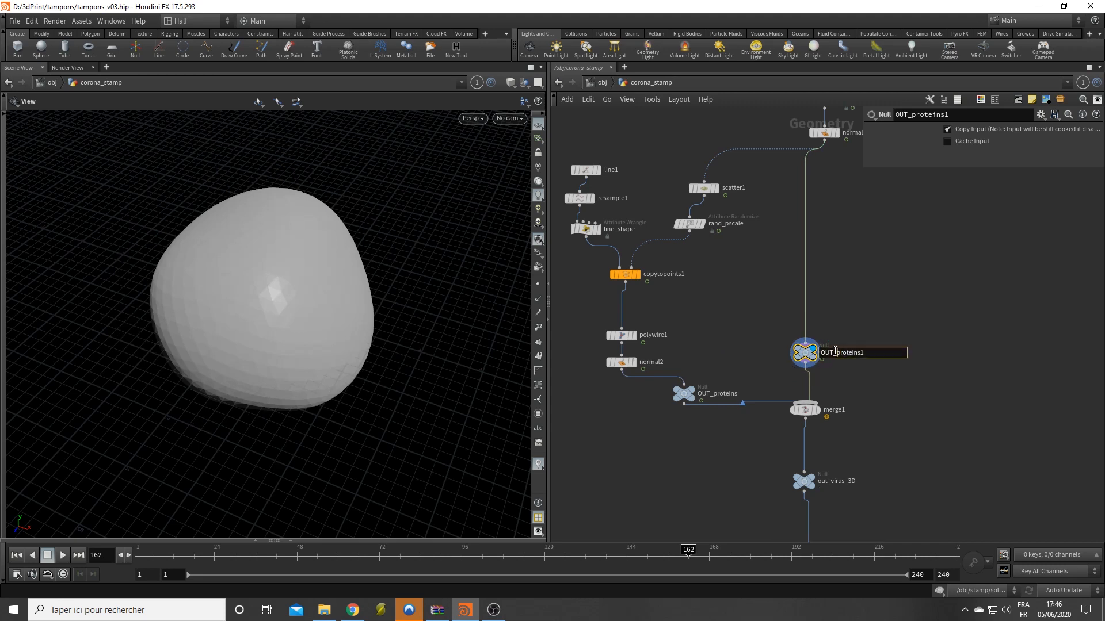
{"action": "key", "text": "shift+End"}
{"action": "type", "text": "enveloppe"}
{"action": "key", "text": "Return"}
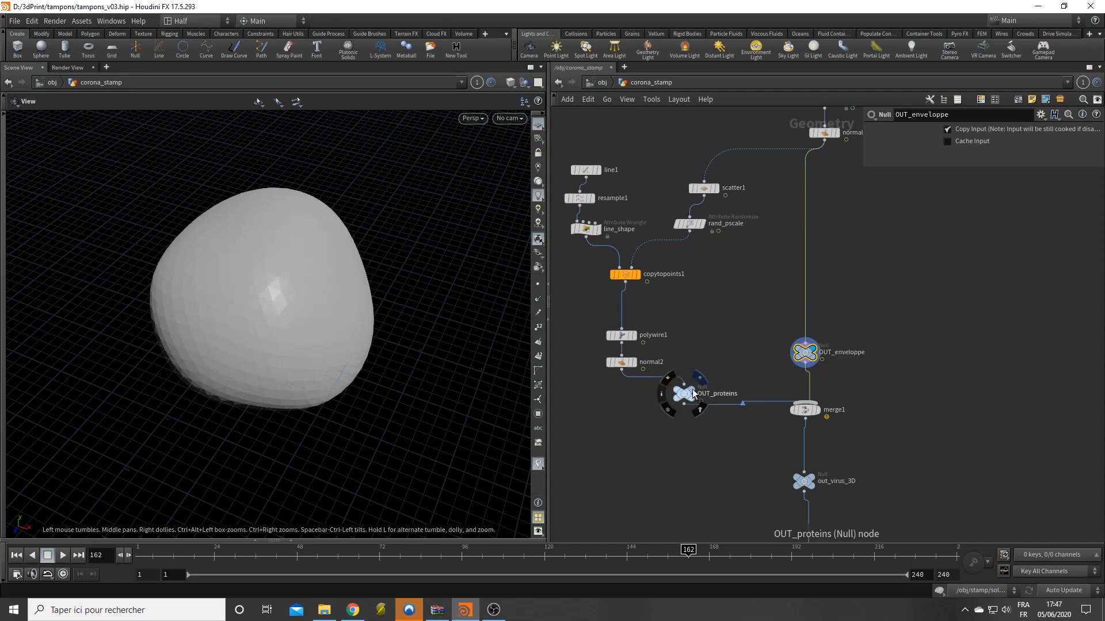
Step: Display OUT_proteins and OUT_enveloppe in turn to check the geometry each one outputs
{"action": "left_click", "coordinate": [698, 378]}
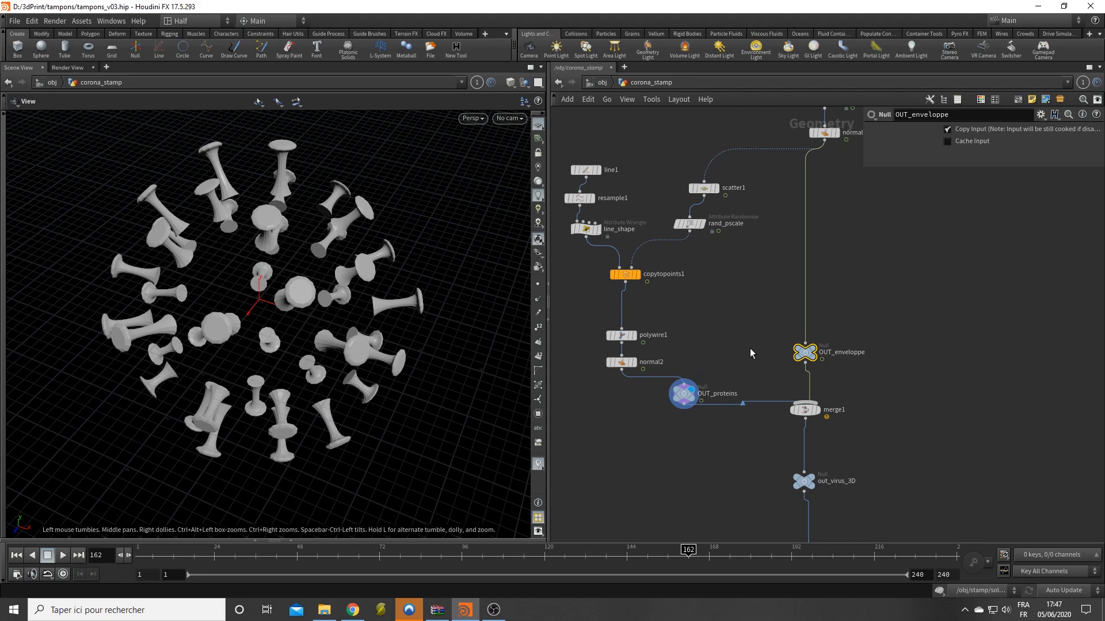
{"action": "left_click", "coordinate": [820, 337]}
{"action": "scroll", "coordinate": [323, 271], "scroll_direction": "down", "scroll_amount": 2}
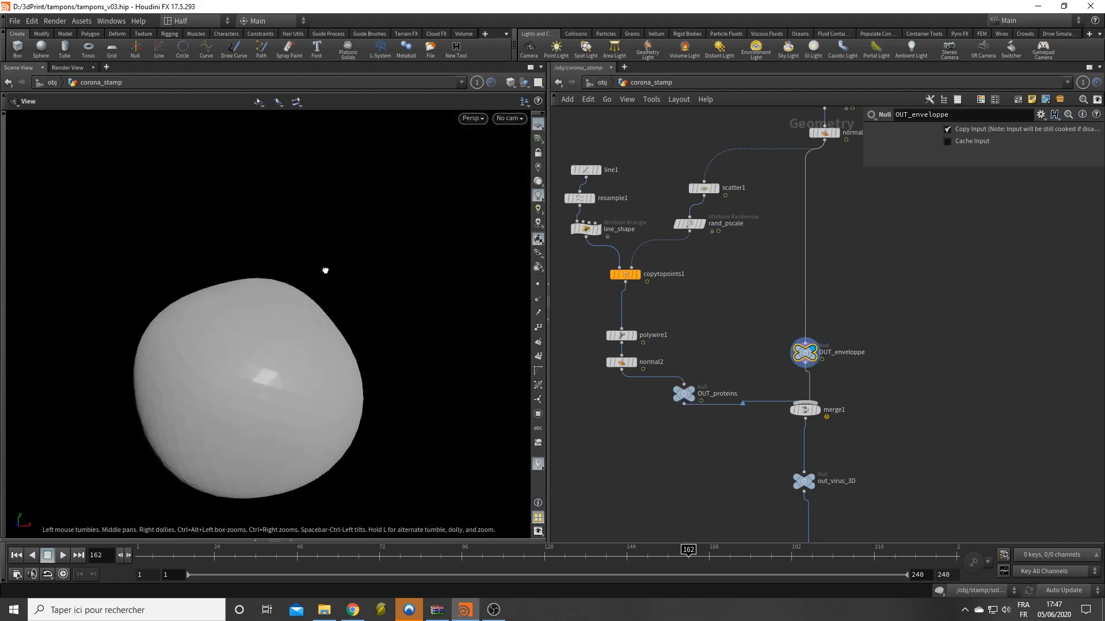
{"action": "scroll", "coordinate": [464, 353], "scroll_direction": "up", "scroll_amount": 2}
{"action": "middle_click_drag", "start_coordinate": [985, 387], "coordinate": [861, 363]}
{"action": "scroll", "coordinate": [886, 387], "scroll_direction": "down", "scroll_amount": 5}
{"action": "middle_click_drag", "start_coordinate": [887, 525], "coordinate": [802, 344]}
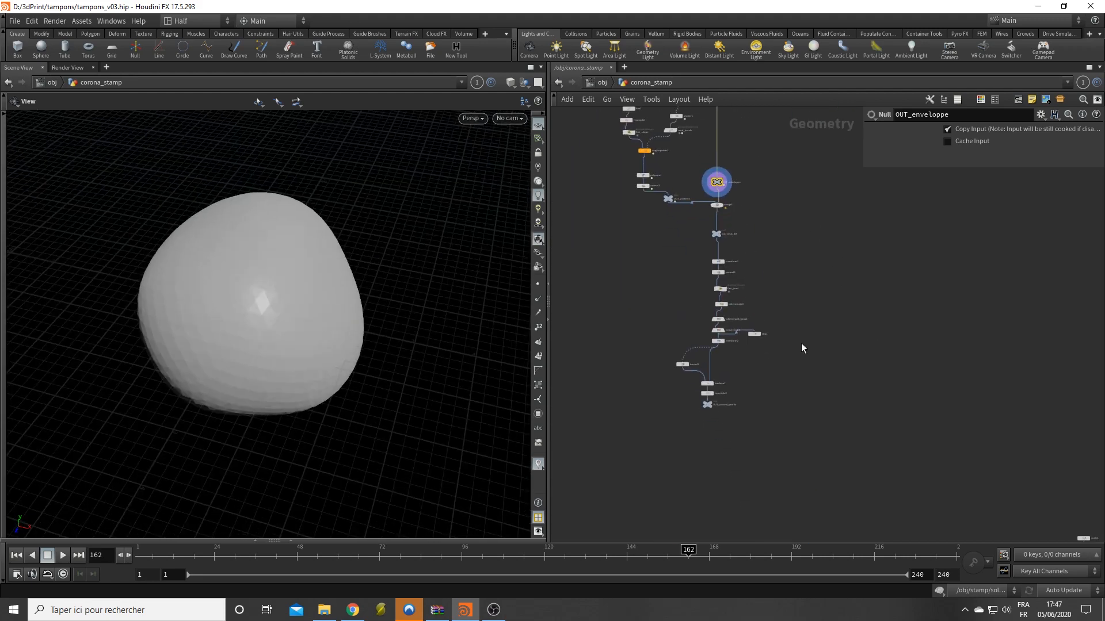
{"action": "scroll", "coordinate": [801, 344], "scroll_direction": "up", "scroll_amount": 2}
{"action": "middle_click_drag", "start_coordinate": [768, 393], "coordinate": [757, 423]}
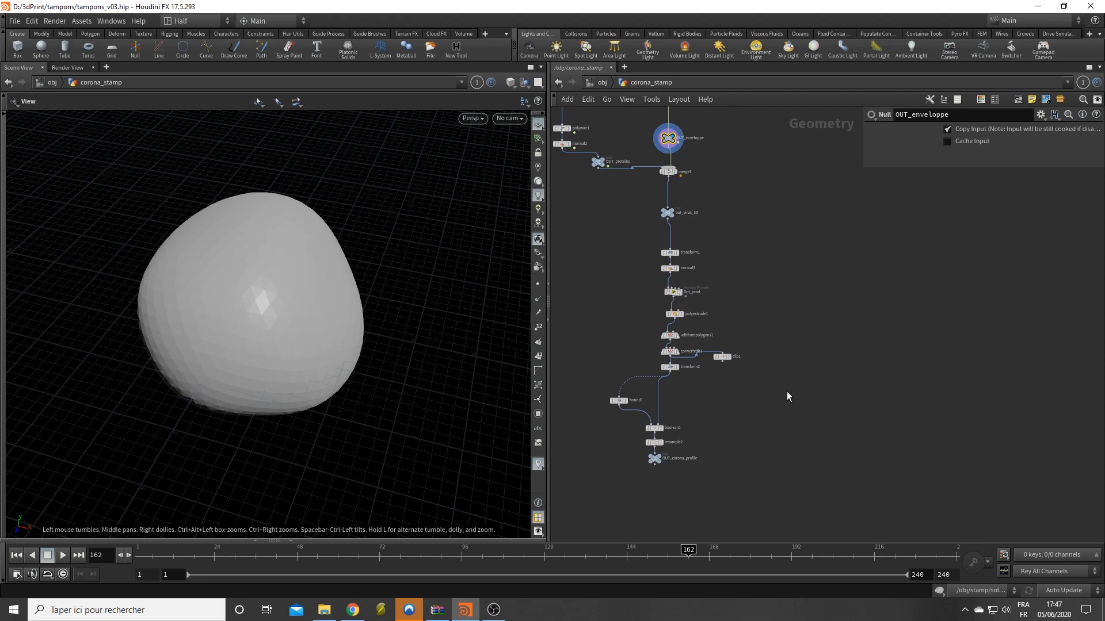
{"action": "left_click", "coordinate": [669, 152]}
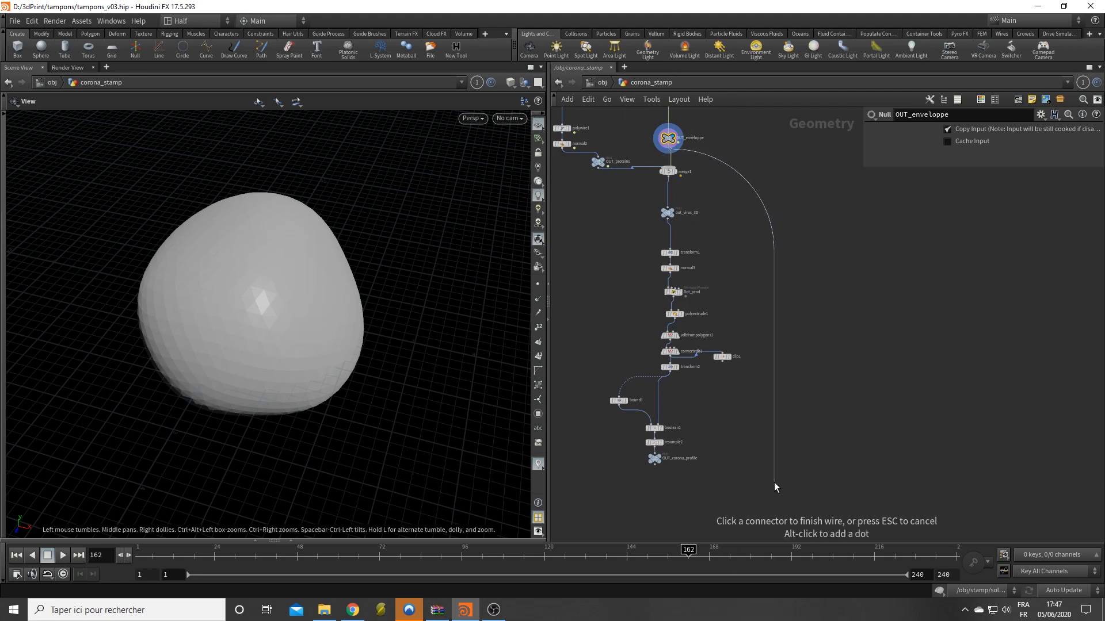
{"action": "key", "text": "Escape"}
Step: Add an Object Merge node in the empty area beside the profile chain and reference ../OUT_enveloppe as its Object 1
{"action": "key", "text": "Tab"}
{"action": "type", "text": "obje"}
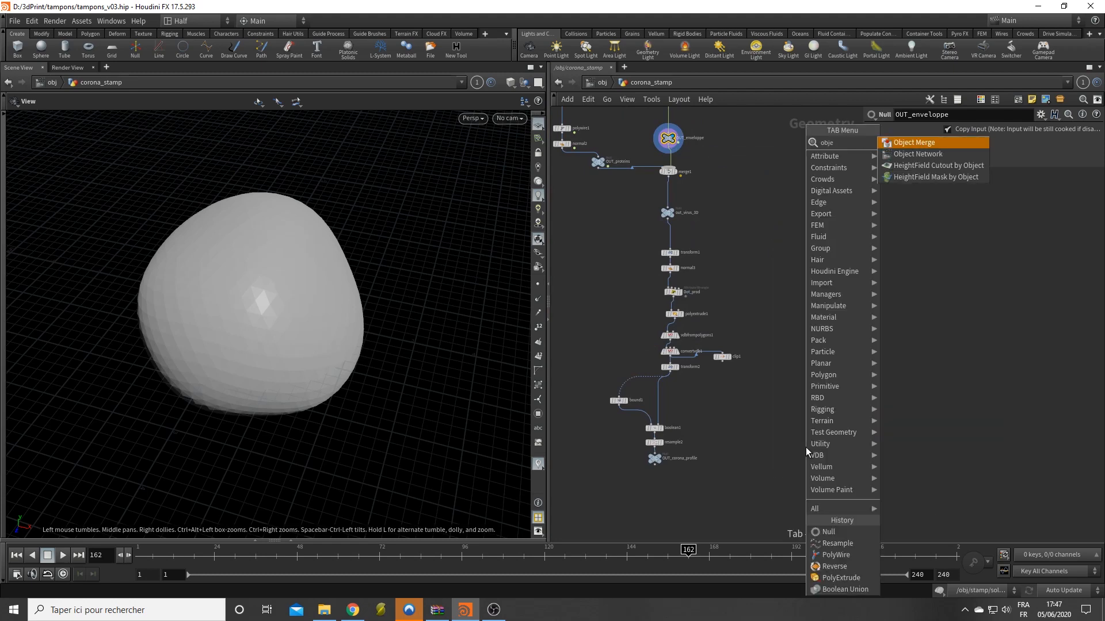
{"action": "key", "text": "Return"}
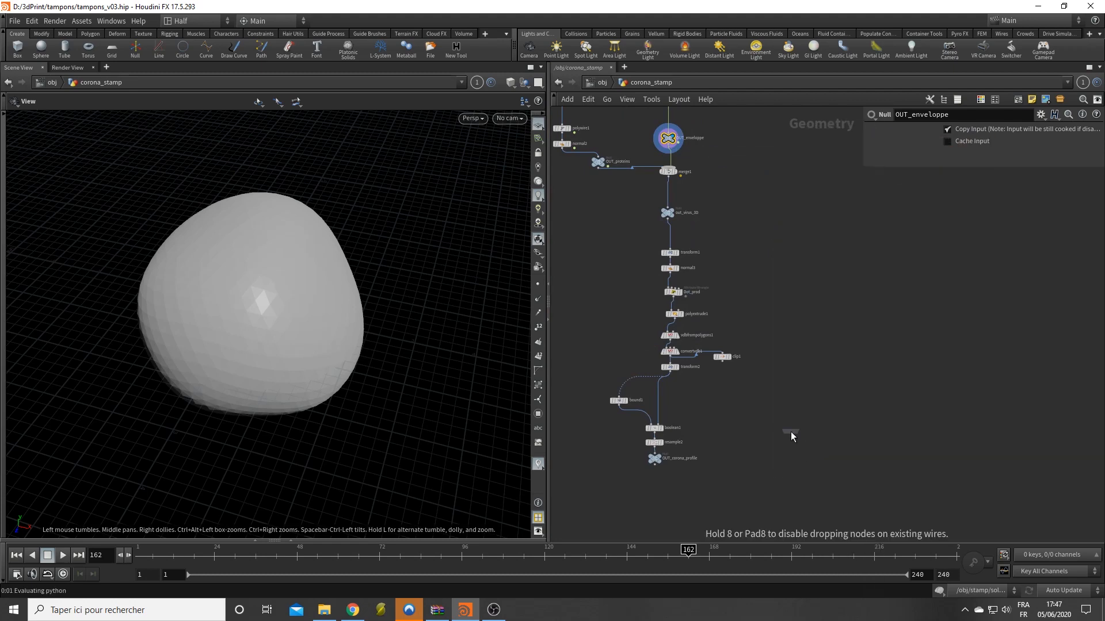
{"action": "left_click", "coordinate": [790, 432]}
{"action": "mouse_move", "coordinate": [670, 143]}
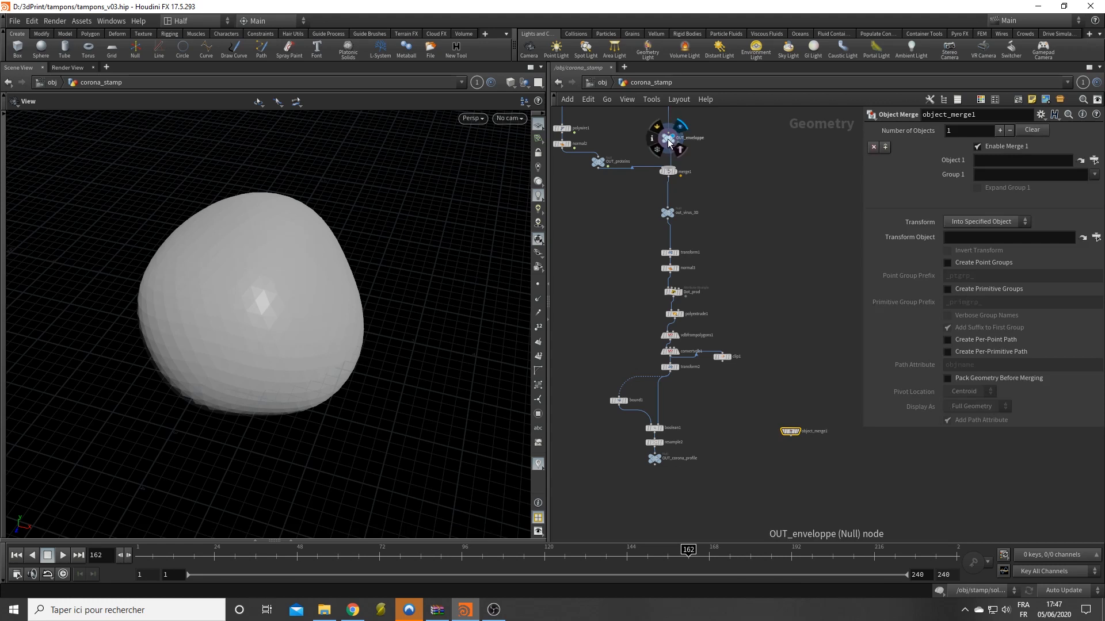
{"action": "left_click_drag", "start_coordinate": [667, 141], "coordinate": [1007, 161]}
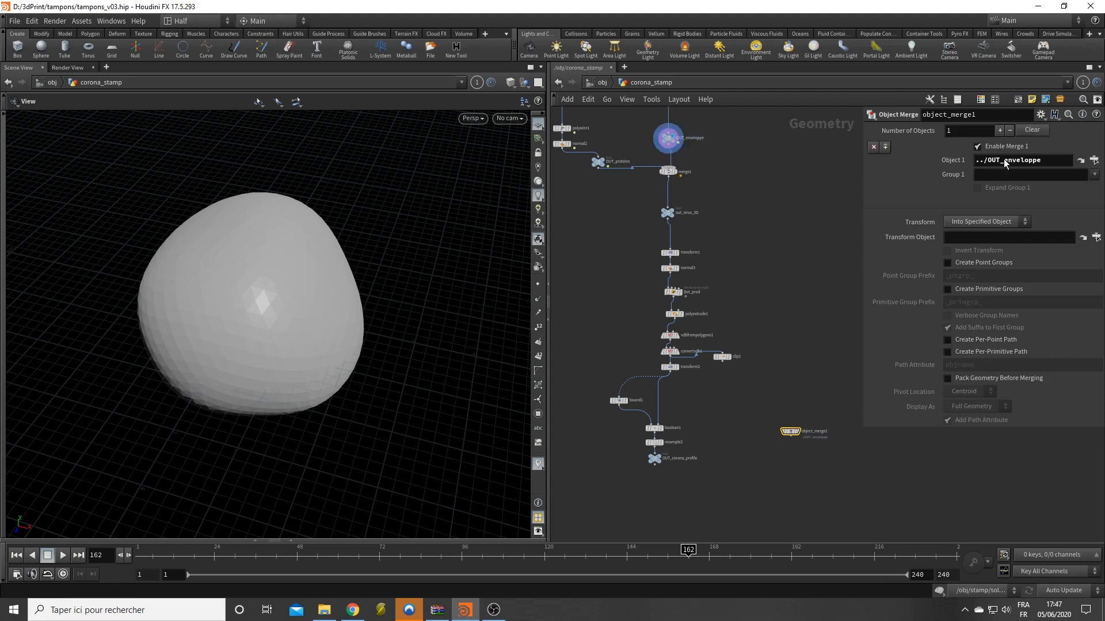
Step: Rename the Object Merge node get_enveloppe, place it beside OUT_corona_profile and display it
{"action": "double_click", "coordinate": [815, 431]}
{"action": "type", "text": "get_pro"}
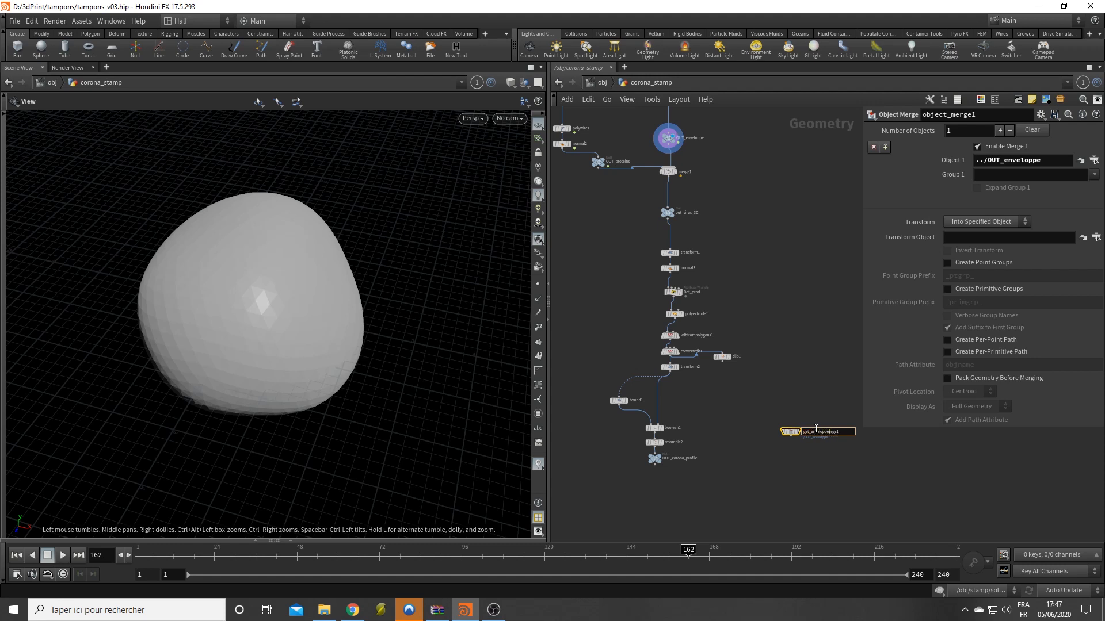
{"action": "key", "text": "Return"}
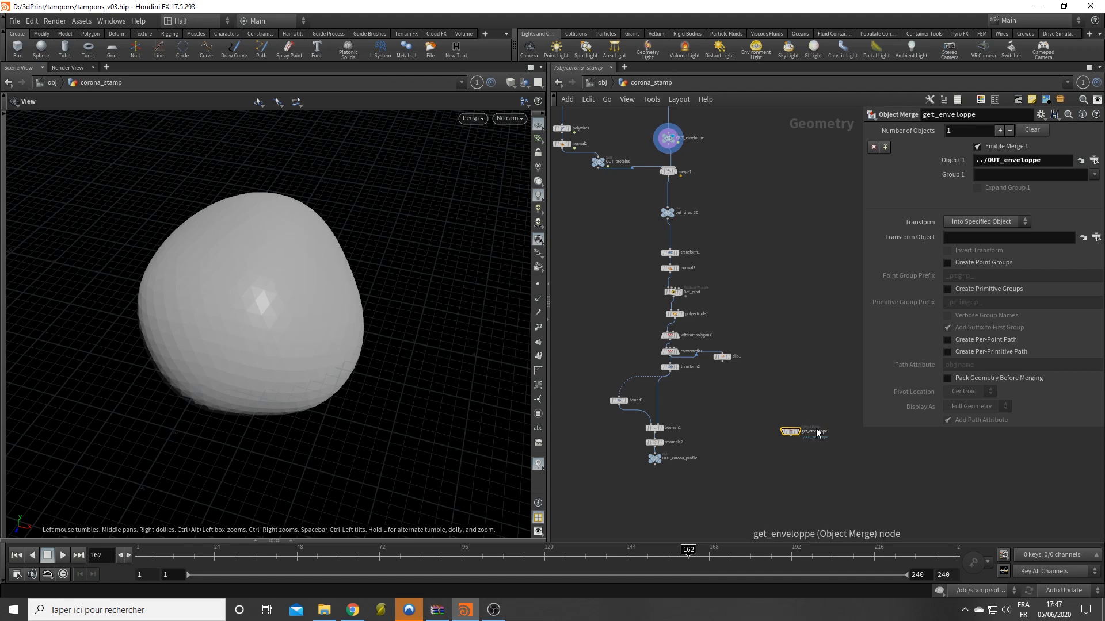
{"action": "scroll", "coordinate": [784, 429], "scroll_direction": "up", "scroll_amount": 2}
{"action": "left_click_drag", "start_coordinate": [790, 433], "coordinate": [753, 465]}
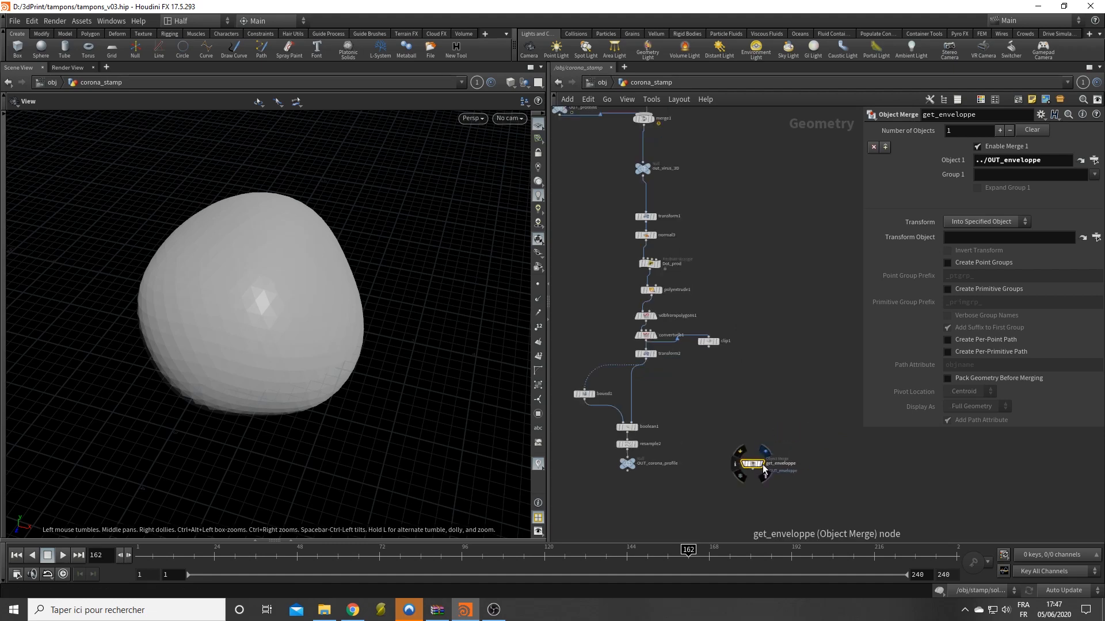
{"action": "left_click", "coordinate": [762, 464]}
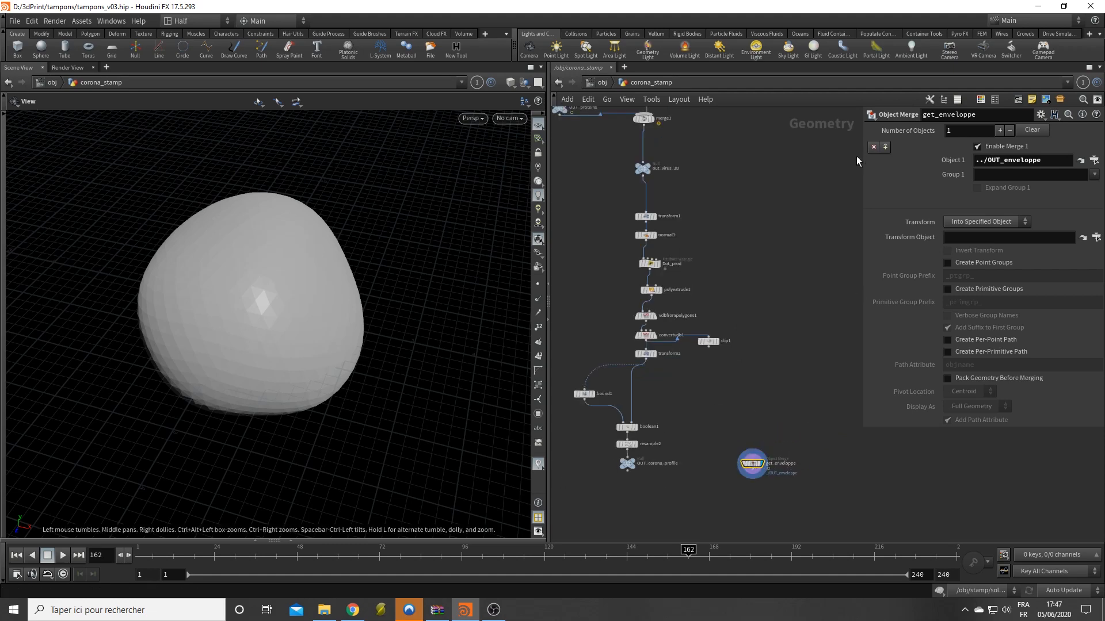
Step: Display OUT_corona_profile and examine the flat virus profile up close
{"action": "middle_click_drag", "start_coordinate": [795, 249], "coordinate": [736, 317]}
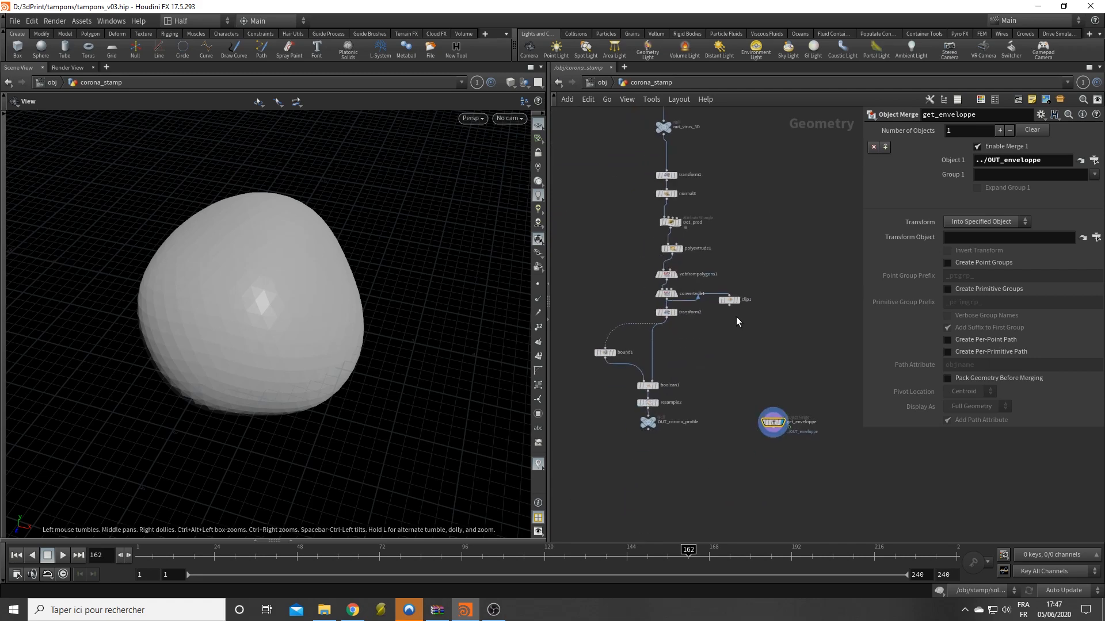
{"action": "middle_click_drag", "start_coordinate": [804, 323], "coordinate": [792, 371]}
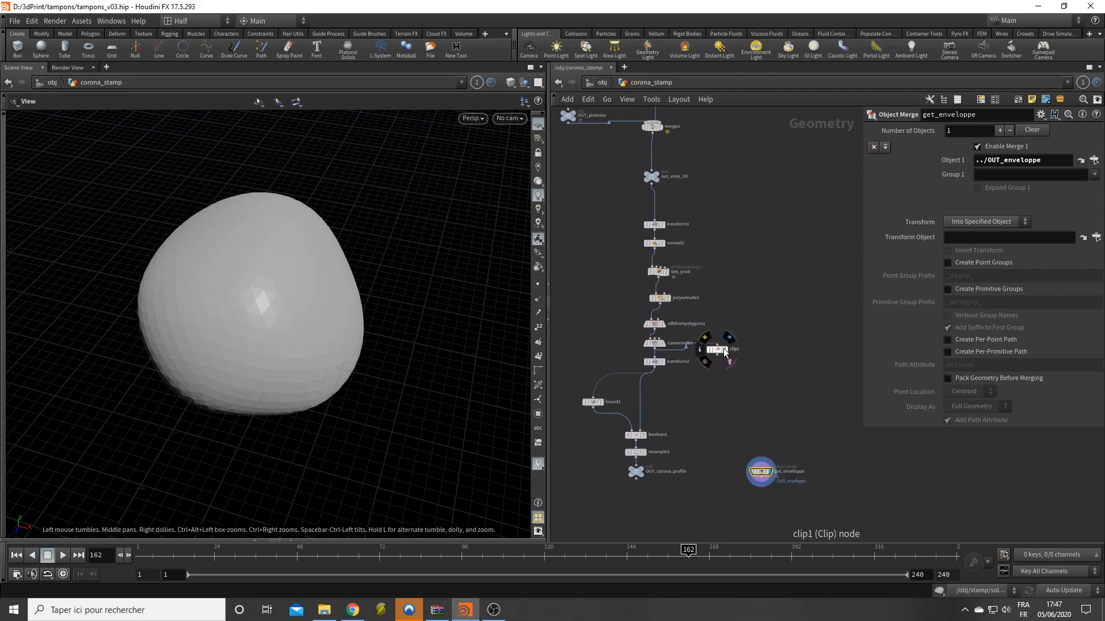
{"action": "mouse_move", "coordinate": [643, 472]}
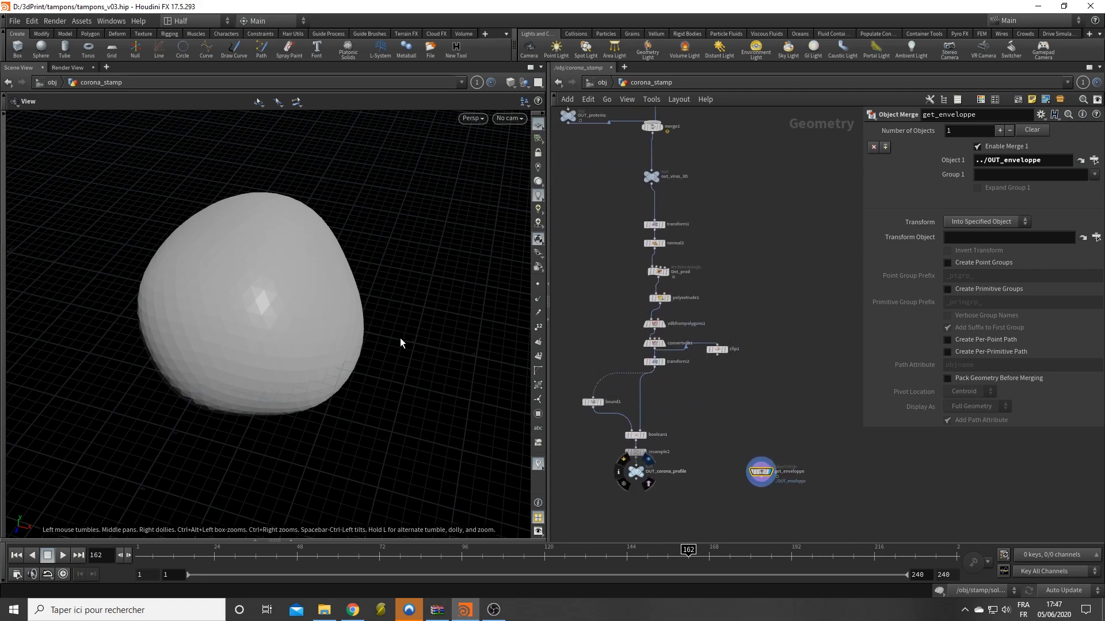
{"action": "left_click_drag", "start_coordinate": [327, 305], "coordinate": [355, 326]}
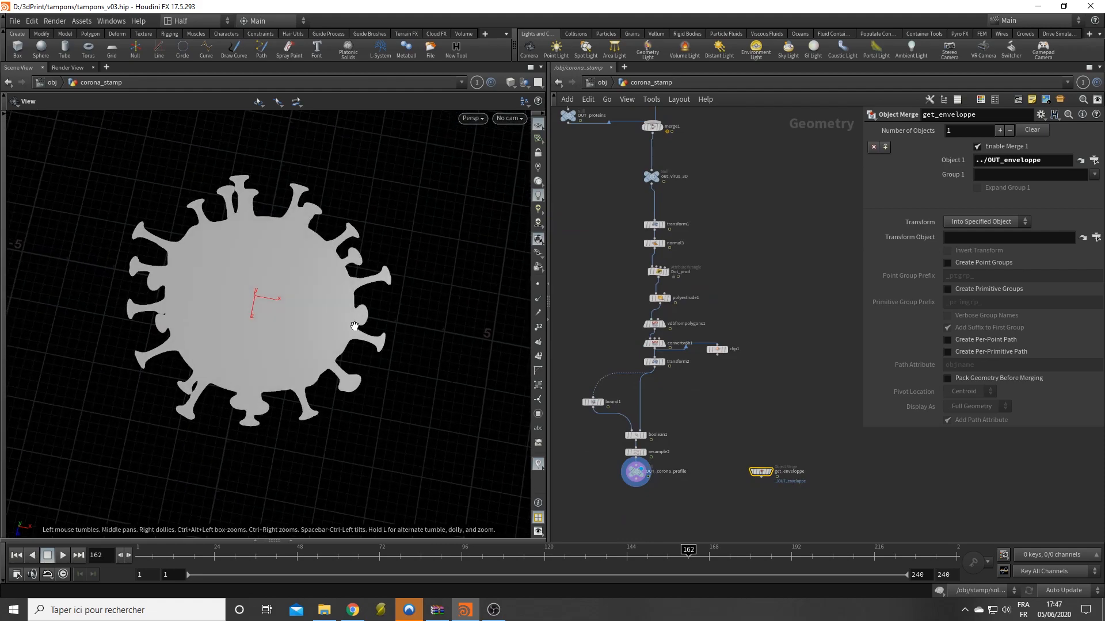
{"action": "middle_click_drag", "start_coordinate": [355, 326], "coordinate": [344, 385]}
{"action": "right_click_drag", "start_coordinate": [237, 403], "coordinate": [327, 403]}
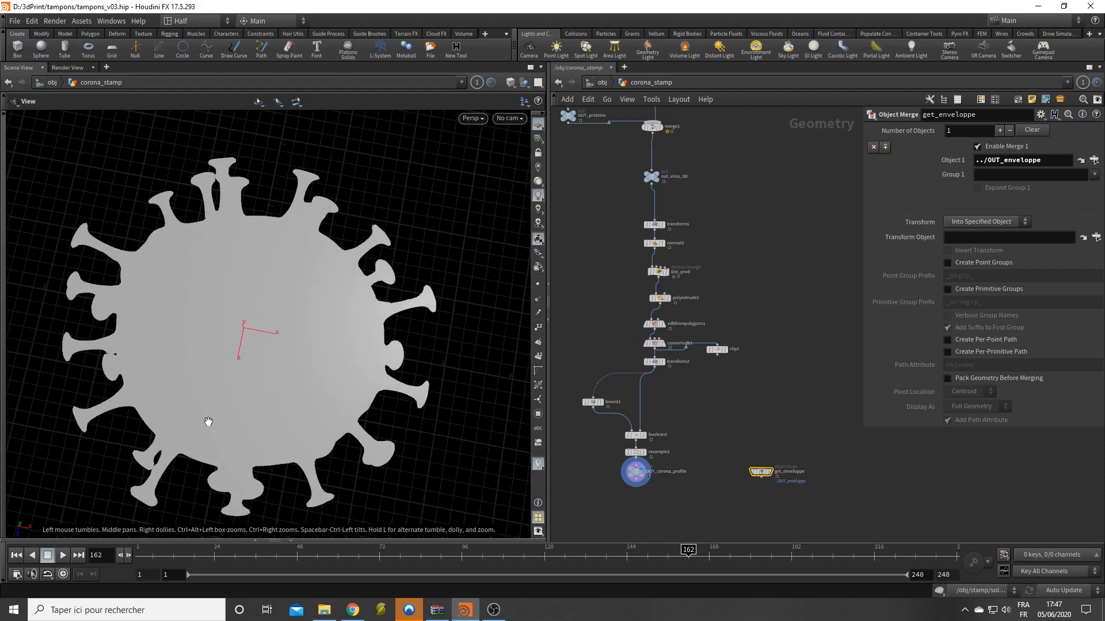
Step: Add a Boolean node below the network and wire OUT_corona_profile into its first input
{"action": "left_click_drag", "start_coordinate": [208, 422], "coordinate": [207, 387]}
{"action": "right_click_drag", "start_coordinate": [244, 447], "coordinate": [247, 504]}
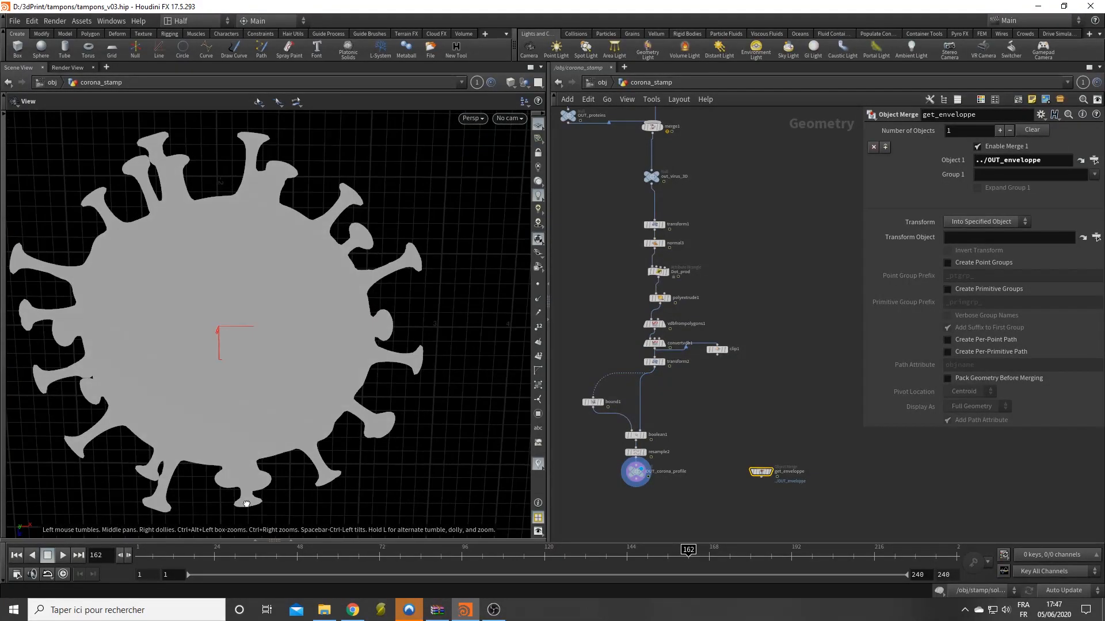
{"action": "left_click_drag", "start_coordinate": [247, 504], "coordinate": [294, 366]}
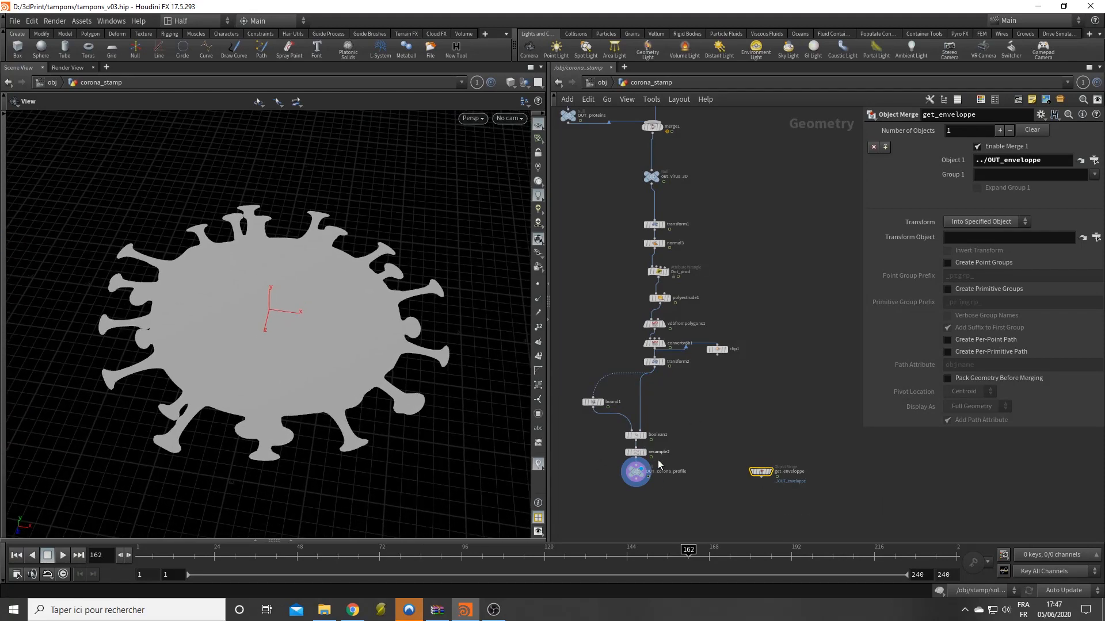
{"action": "middle_click_drag", "start_coordinate": [694, 468], "coordinate": [706, 341]}
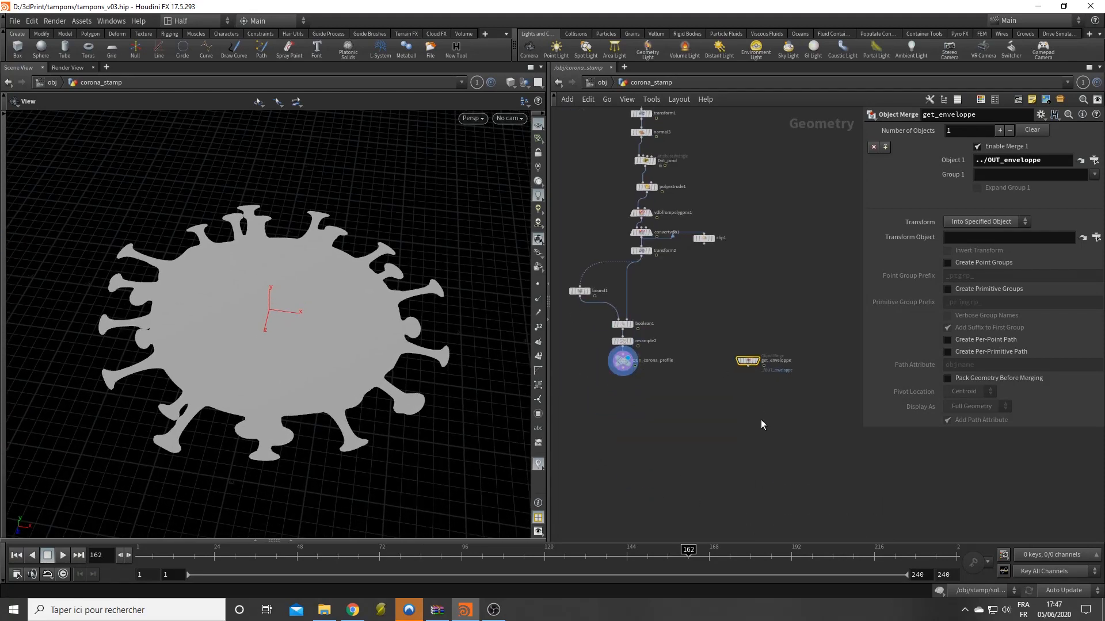
{"action": "key", "text": "Tab"}
{"action": "type", "text": "boo"}
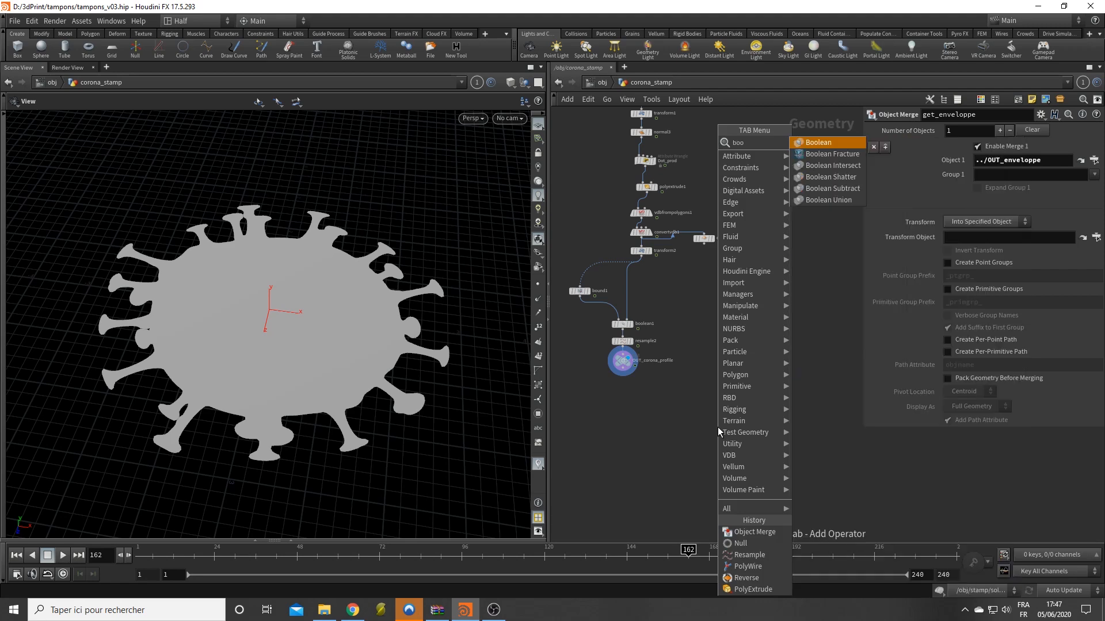
{"action": "key", "text": "Return"}
{"action": "left_click", "coordinate": [710, 401]}
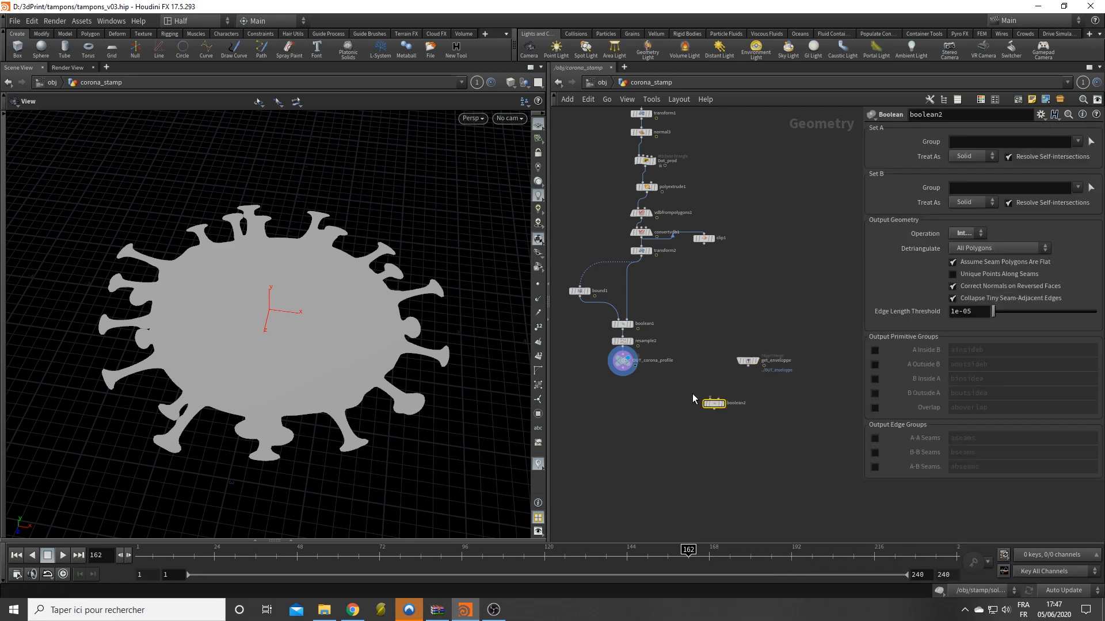
{"action": "scroll", "coordinate": [638, 381], "scroll_direction": "up", "scroll_amount": 3}
{"action": "mouse_move", "coordinate": [618, 365]}
{"action": "left_mouse_down"}
{"action": "mouse_move", "coordinate": [743, 406]}
{"action": "mouse_move", "coordinate": [737, 474]}
{"action": "left_mouse_up"}
Step: Set the new Boolean to treat Set A as Surface and use the Subtract operation A - B
{"action": "left_click", "coordinate": [970, 157]}
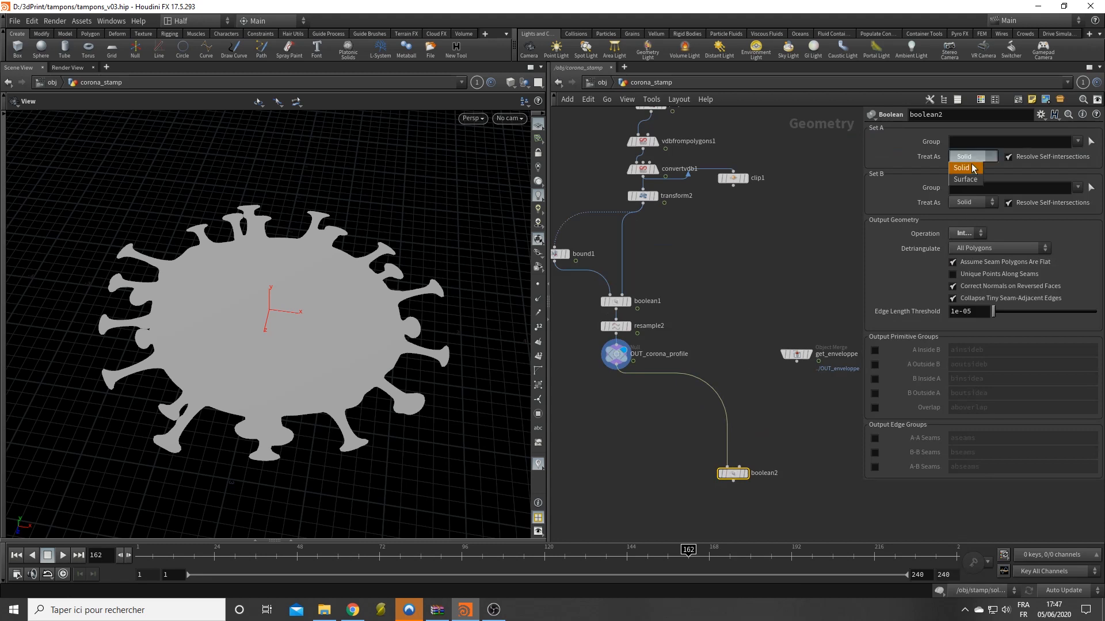
{"action": "left_click", "coordinate": [968, 168]}
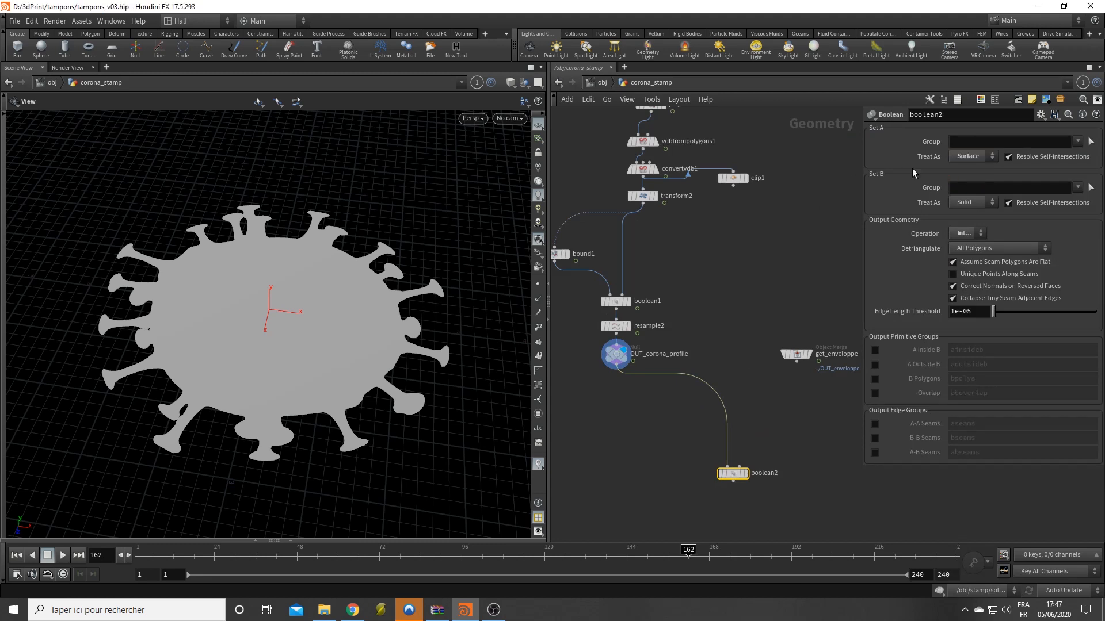
{"action": "left_click", "coordinate": [964, 233]}
{"action": "left_click", "coordinate": [968, 275]}
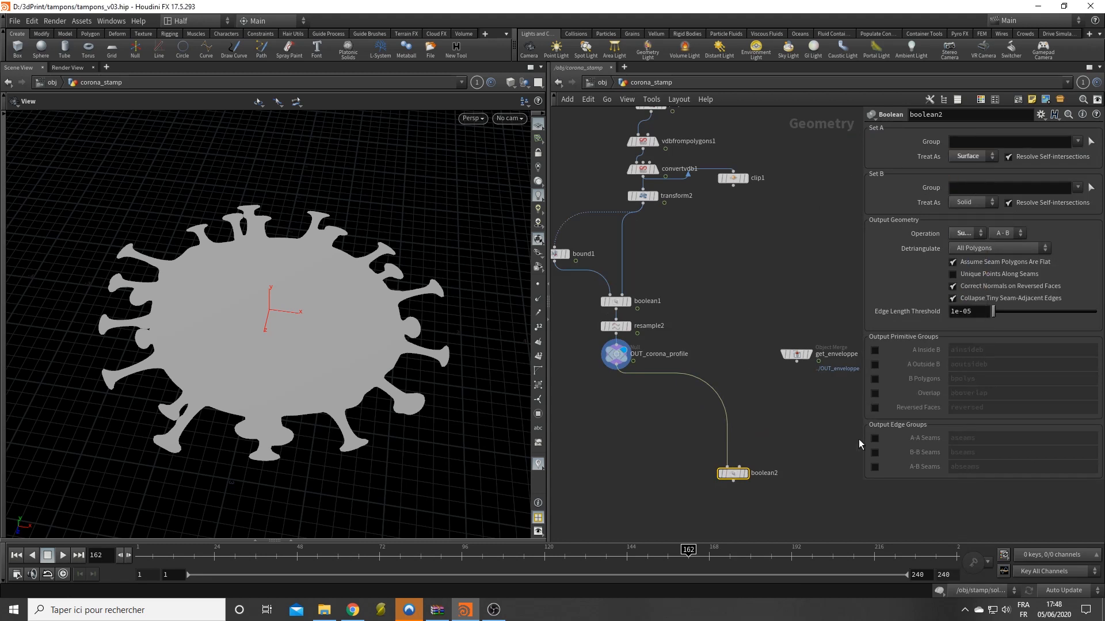
Step: Move get_enveloppe closer to the new Boolean, display it, and add a Peak node wired to its output
{"action": "left_click", "coordinate": [789, 433]}
{"action": "left_click_drag", "start_coordinate": [797, 355], "coordinate": [774, 362]}
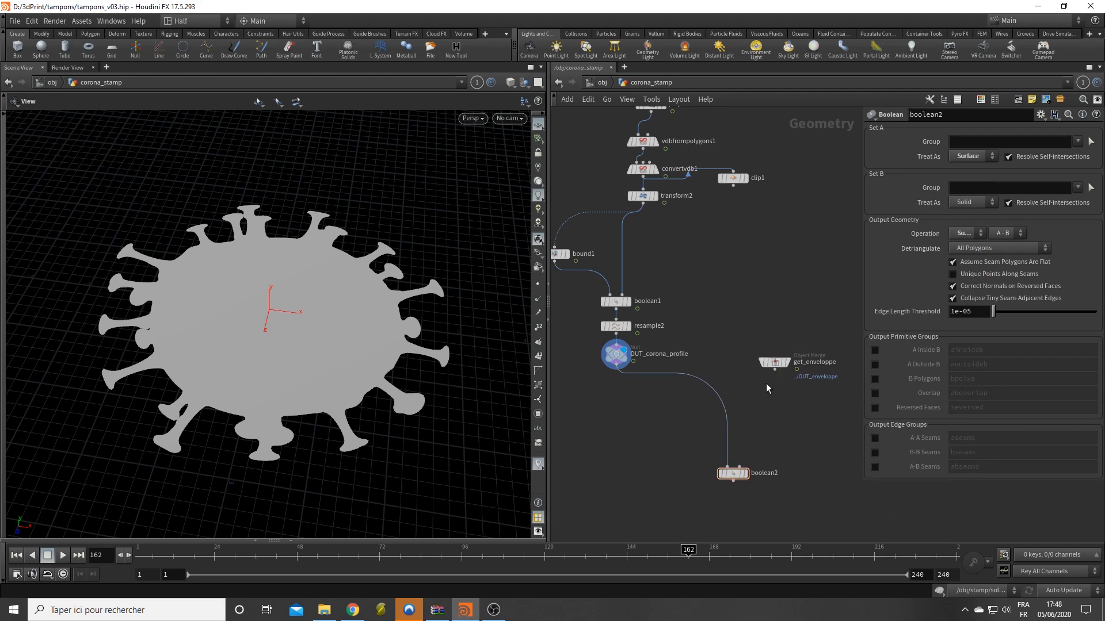
{"action": "left_click", "coordinate": [775, 368]}
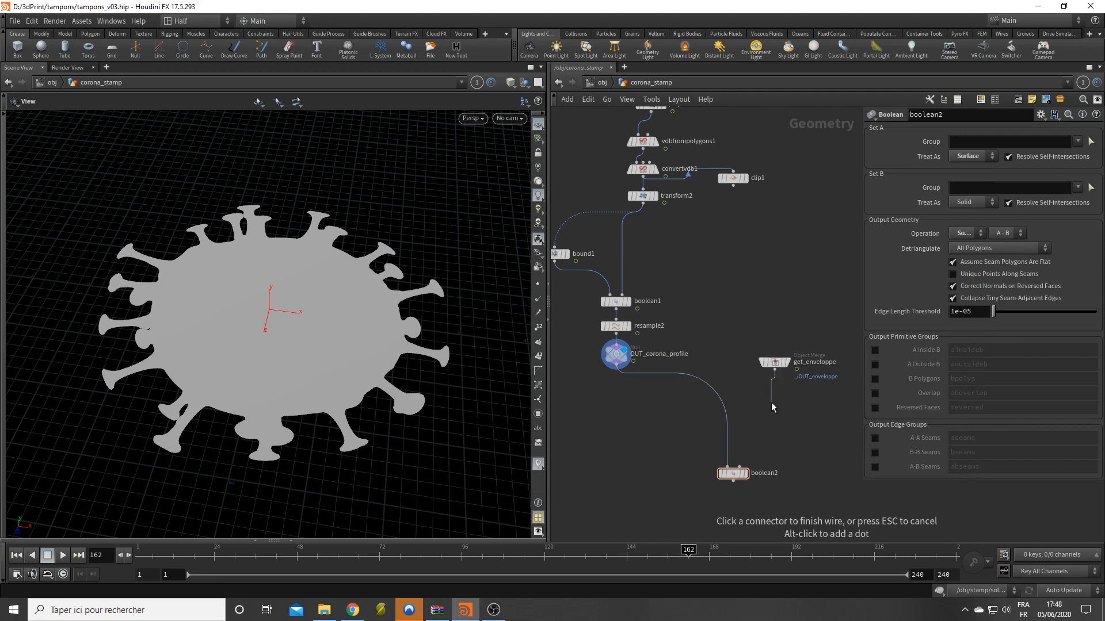
{"action": "key", "text": "Escape"}
{"action": "left_click", "coordinate": [787, 362]}
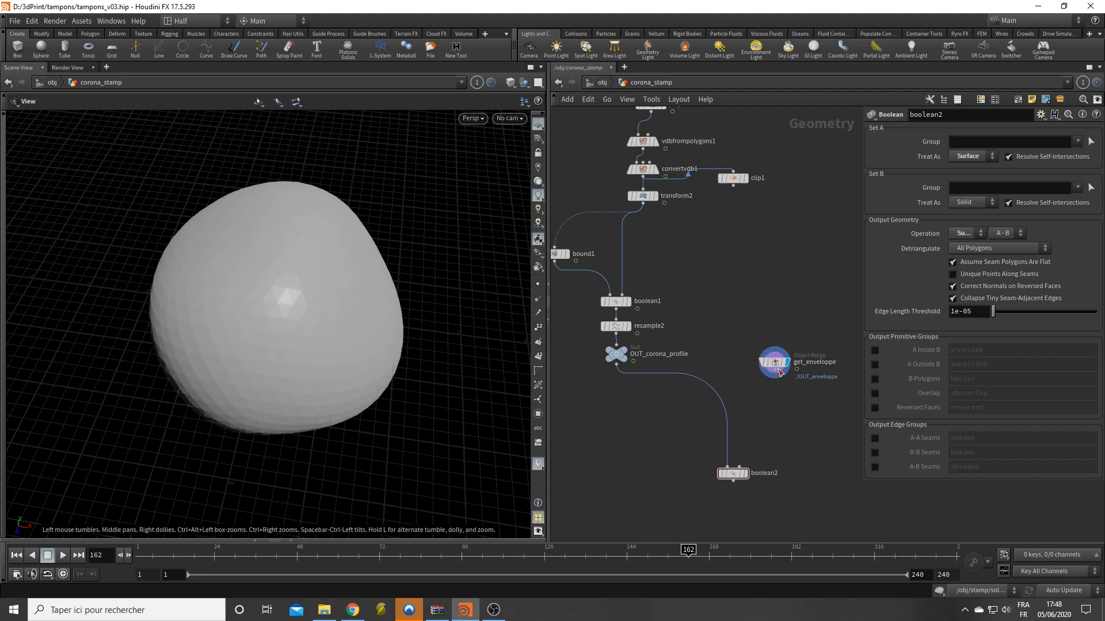
{"action": "left_click", "coordinate": [774, 377]}
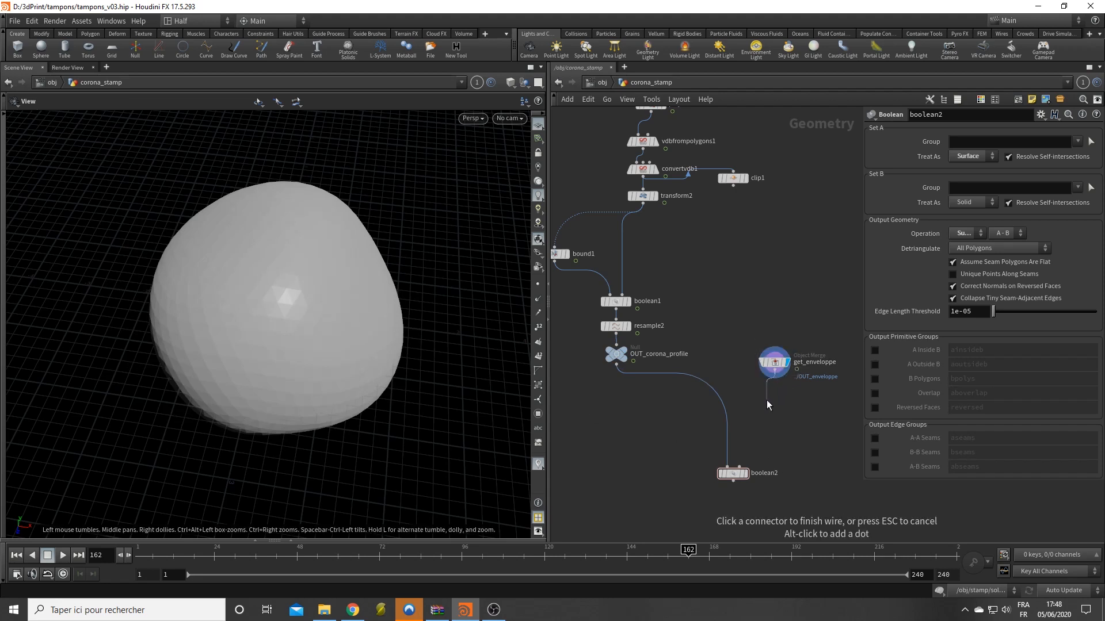
{"action": "key", "text": "Tab"}
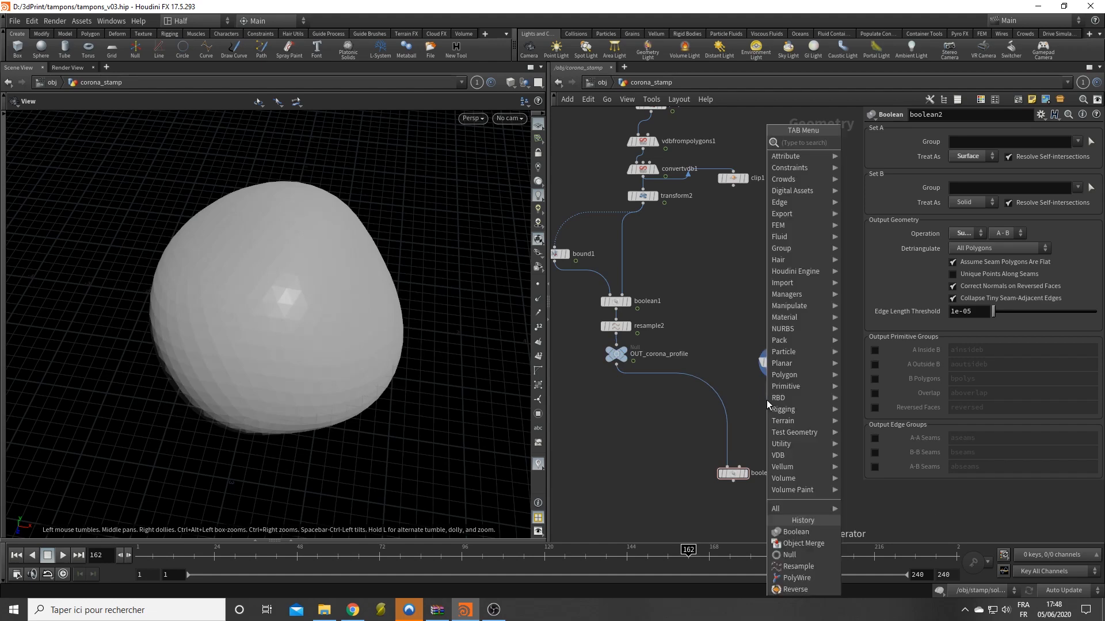
{"action": "type", "text": "pea"}
{"action": "key", "text": "Return"}
{"action": "left_click", "coordinate": [767, 403]}
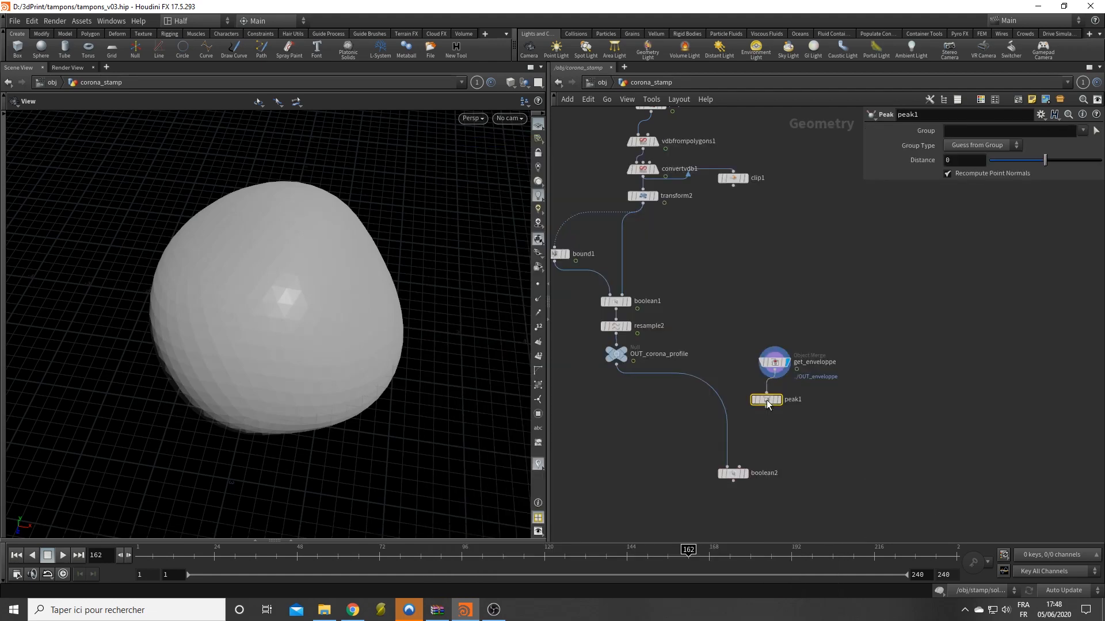
Step: Set the Peak node's distance to -0.1
{"action": "left_click_drag", "start_coordinate": [959, 163], "coordinate": [818, 165]}
{"action": "type", "text": "-0.08"}
{"action": "key", "text": "Return"}
{"action": "type", "text": "1"}
{"action": "key", "text": "Return"}
Step: Wire the Peak node into the second input of boolean2 and display the subtracted result
{"action": "left_click_drag", "start_coordinate": [765, 407], "coordinate": [739, 467]}
{"action": "left_click", "coordinate": [744, 473]}
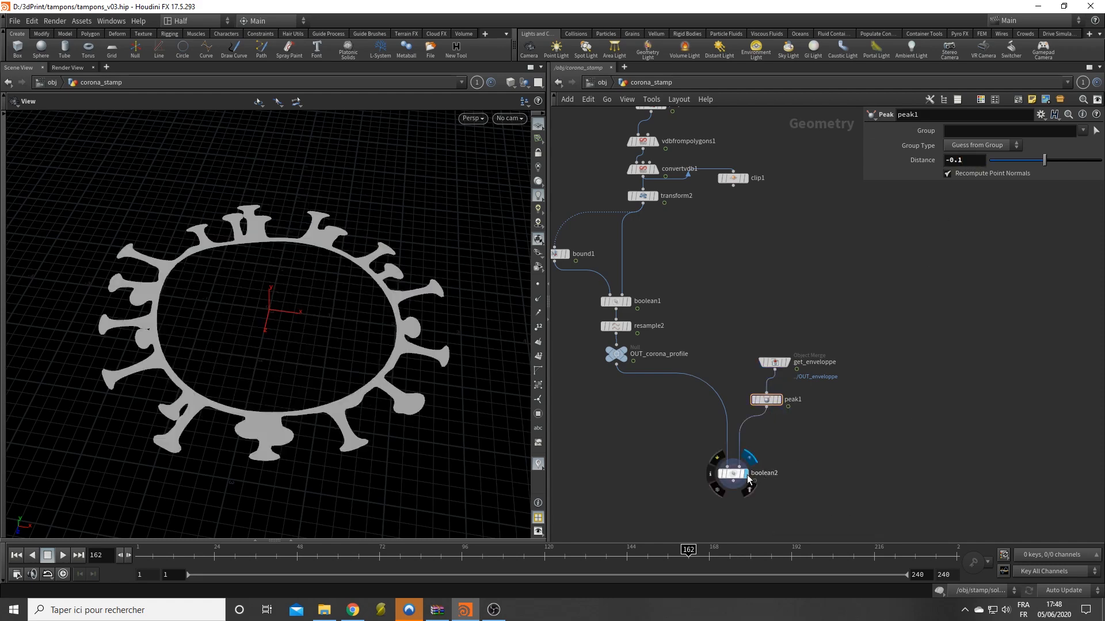
{"action": "left_click", "coordinate": [732, 474]}
{"action": "scroll", "coordinate": [421, 355], "scroll_direction": "up", "scroll_amount": 5}
{"action": "scroll", "coordinate": [403, 362], "scroll_direction": "down", "scroll_amount": 3}
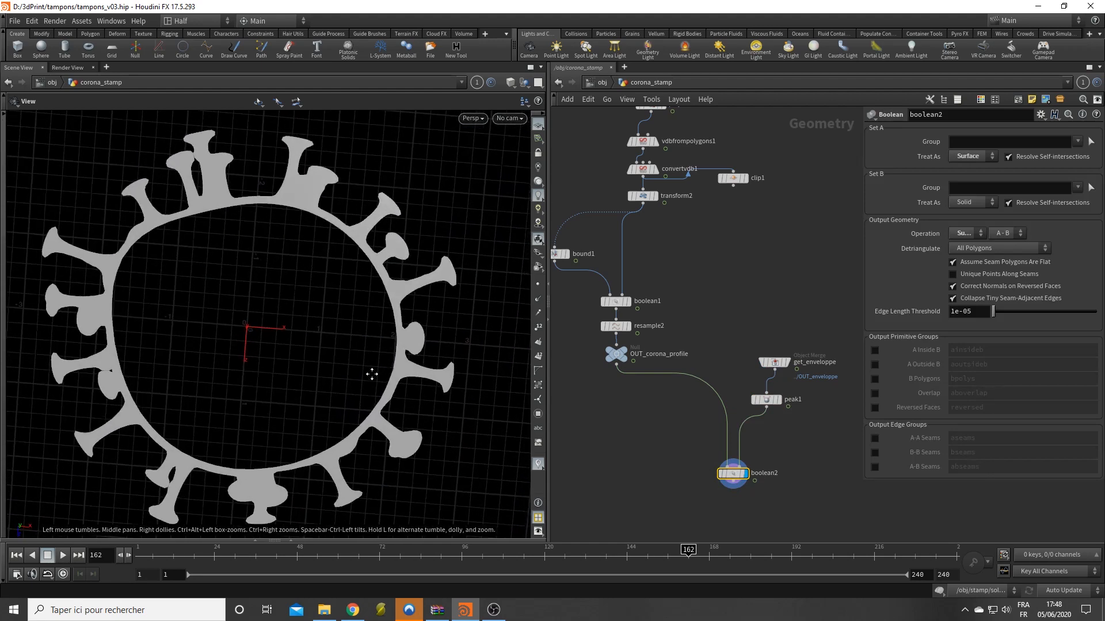
{"action": "left_click_drag", "start_coordinate": [370, 375], "coordinate": [352, 330]}
{"action": "left_click_drag", "start_coordinate": [258, 350], "coordinate": [293, 364]}
Step: Try resampling after boolean2 by moving the resample2 node from above OUT_corona_profile to below boolean2
{"action": "middle_click_drag", "start_coordinate": [644, 446], "coordinate": [650, 387]}
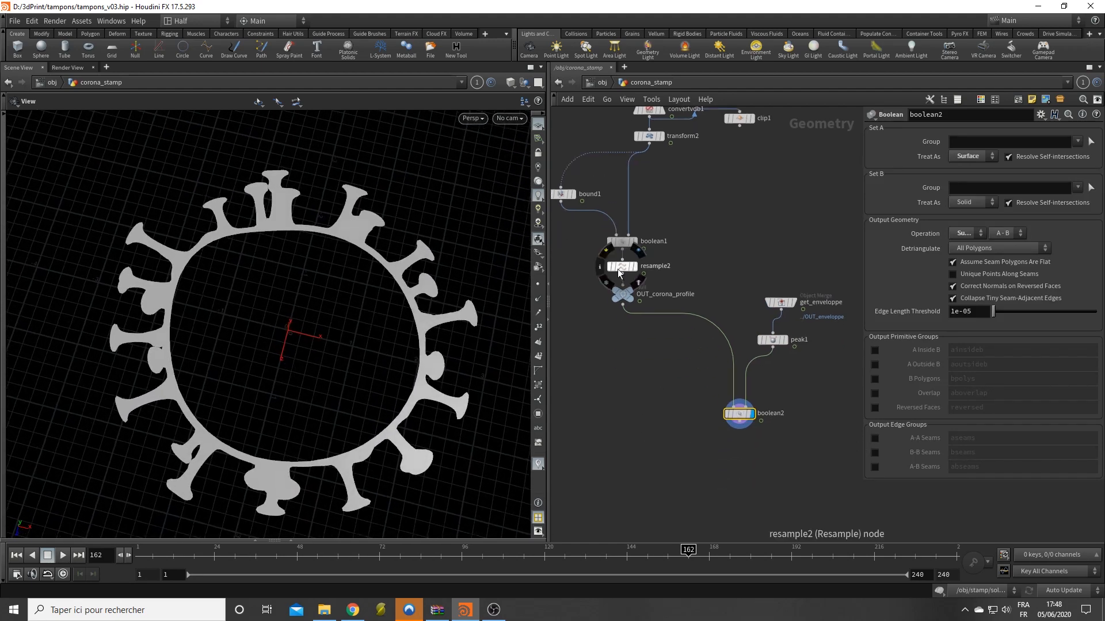
{"action": "left_click_drag", "start_coordinate": [620, 267], "coordinate": [743, 464]}
{"action": "left_click_drag", "start_coordinate": [740, 426], "coordinate": [743, 458]}
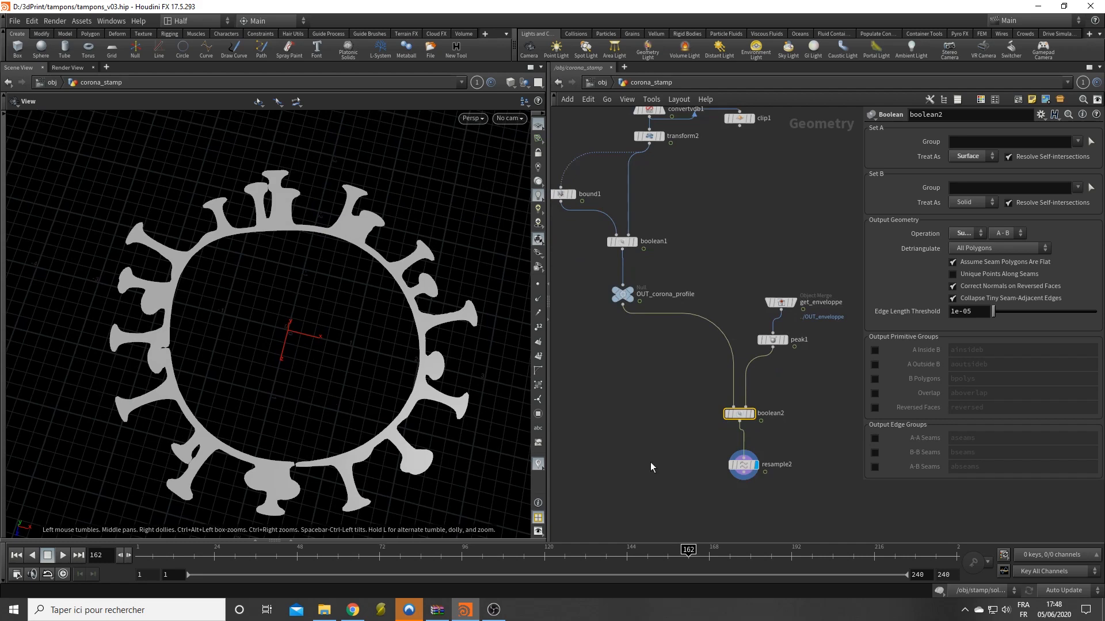
{"action": "left_click_drag", "start_coordinate": [742, 468], "coordinate": [626, 277]}
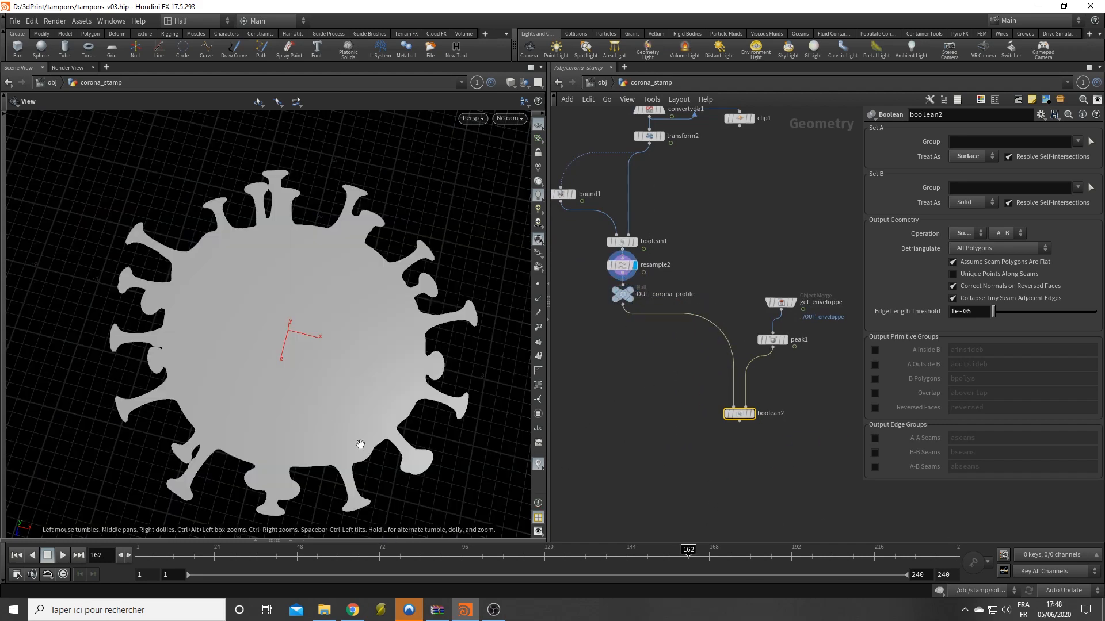
Step: Display boolean2 and examine the hollow profile, including the points along its outline
{"action": "left_click", "coordinate": [750, 414]}
{"action": "left_click_drag", "start_coordinate": [328, 387], "coordinate": [419, 401]}
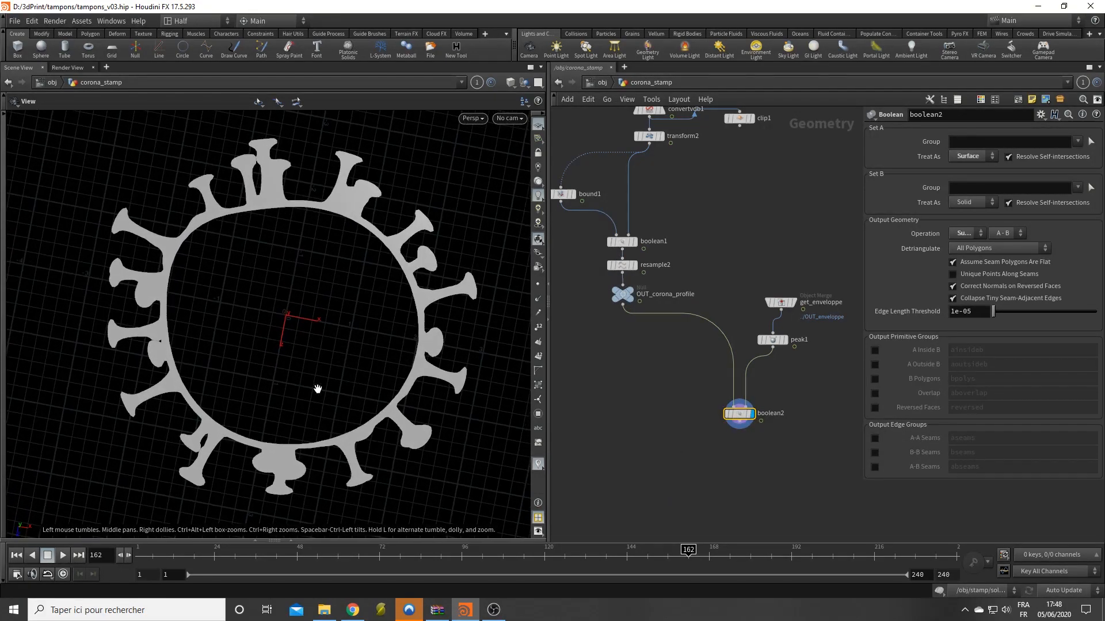
{"action": "left_click_drag", "start_coordinate": [302, 413], "coordinate": [348, 415]}
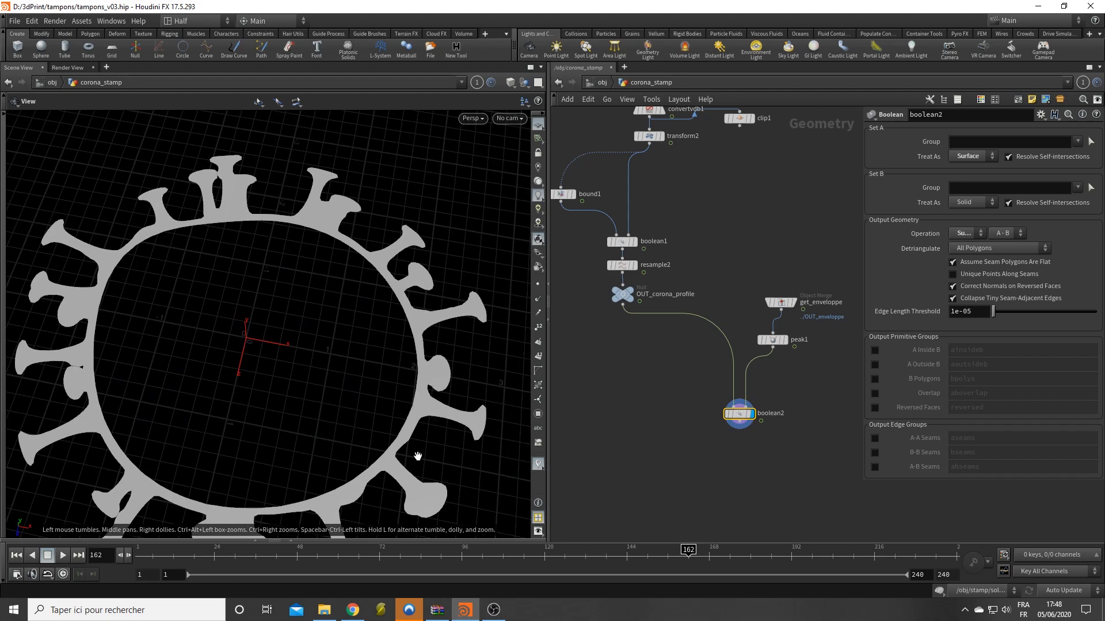
{"action": "left_click_drag", "start_coordinate": [366, 510], "coordinate": [334, 465]}
{"action": "left_click", "coordinate": [537, 285]}
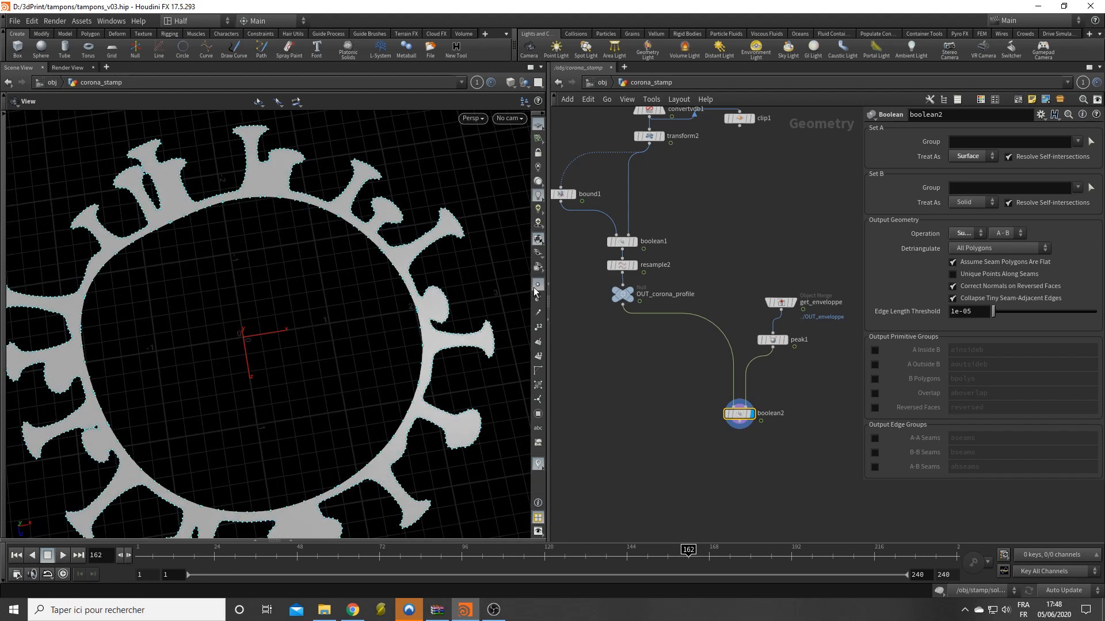
{"action": "left_click", "coordinate": [538, 284]}
Step: Display OUT_corona_profile and enclose the ten nodes from transform1 through resample2, including bound1, in a network box
{"action": "scroll", "coordinate": [628, 314], "scroll_direction": "down", "scroll_amount": 5}
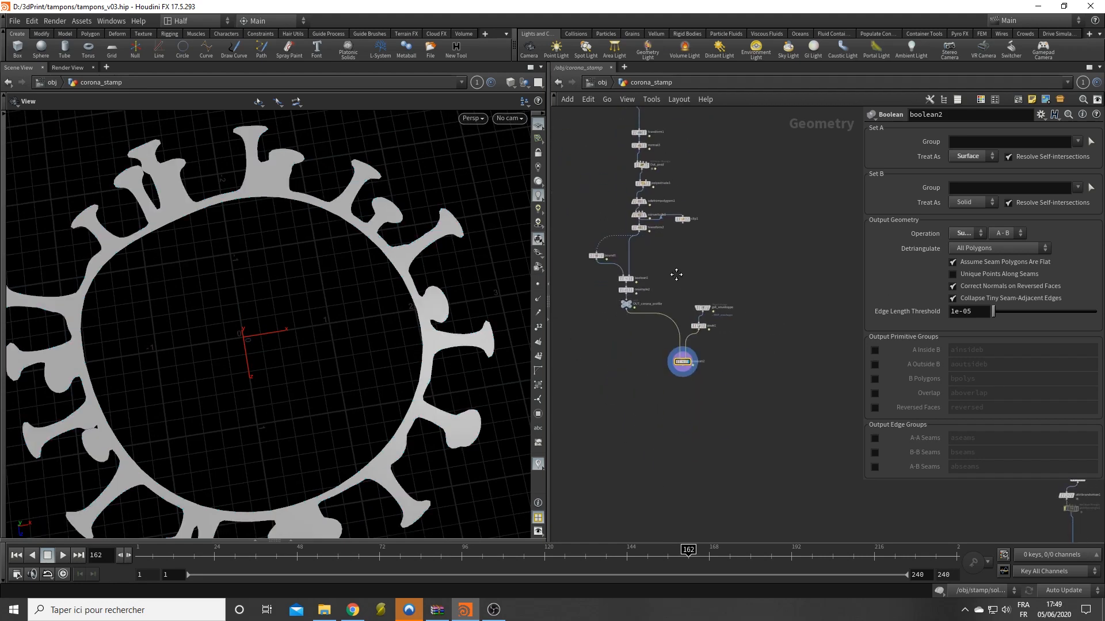
{"action": "middle_click_drag", "start_coordinate": [627, 241], "coordinate": [631, 305]}
{"action": "scroll", "coordinate": [660, 322], "scroll_direction": "up", "scroll_amount": 3}
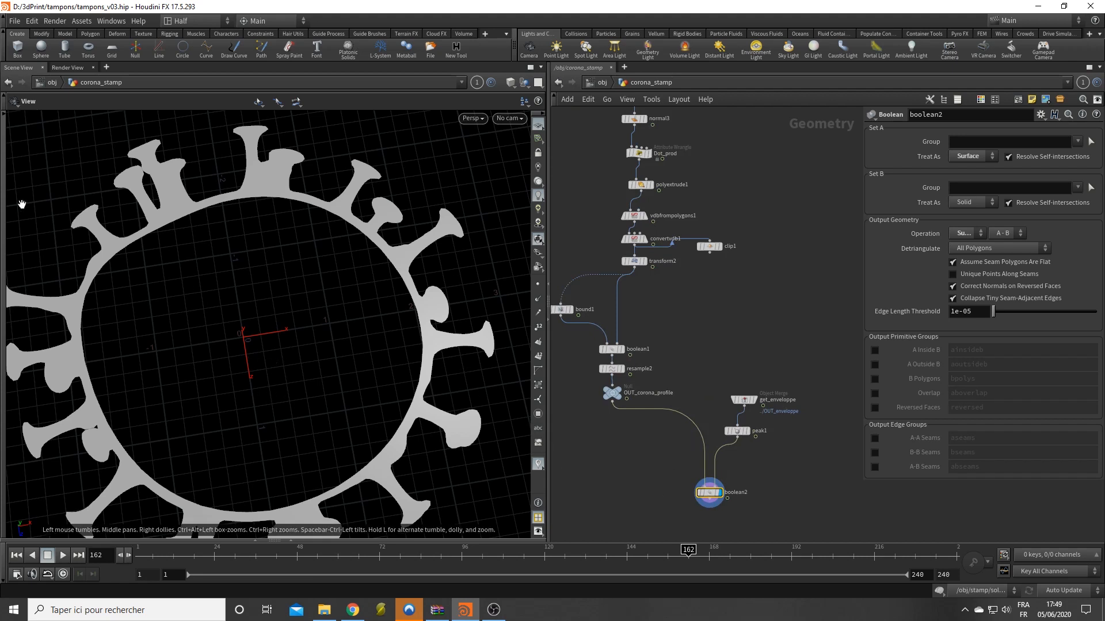
{"action": "left_click", "coordinate": [613, 393]}
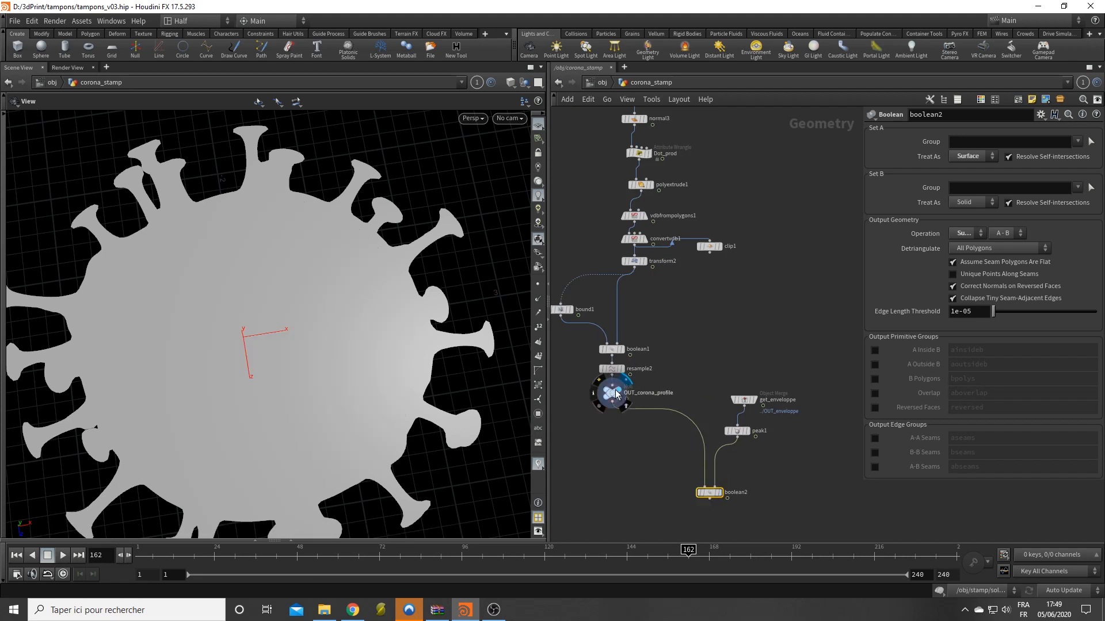
{"action": "middle_click_drag", "start_coordinate": [648, 222], "coordinate": [687, 382]}
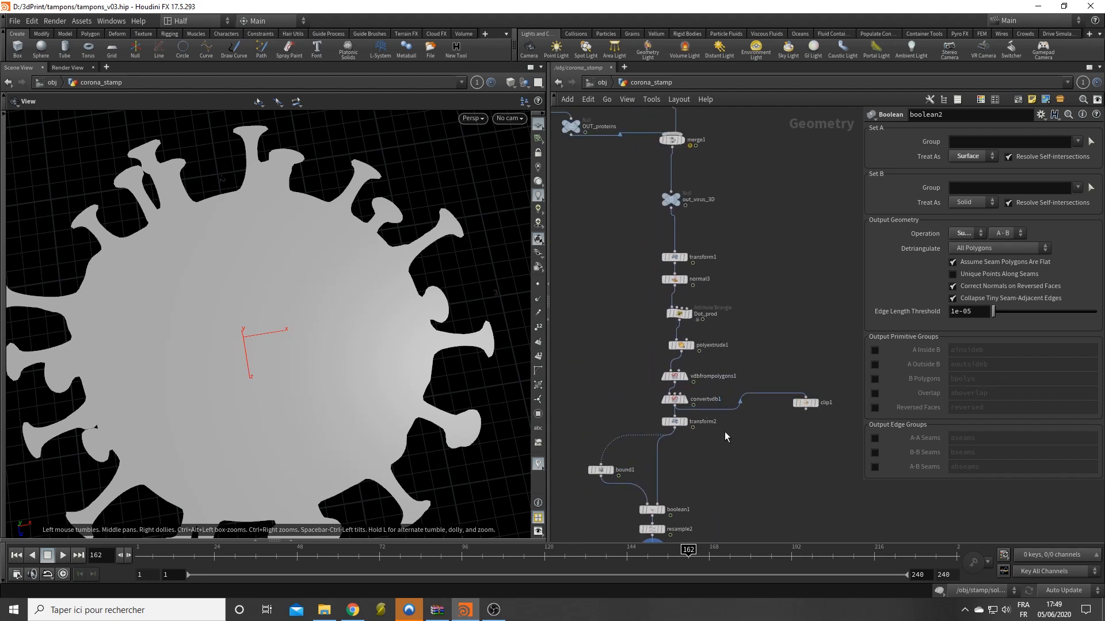
{"action": "scroll", "coordinate": [724, 432], "scroll_direction": "down", "scroll_amount": 3}
{"action": "left_click_drag", "start_coordinate": [661, 490], "coordinate": [663, 509]}
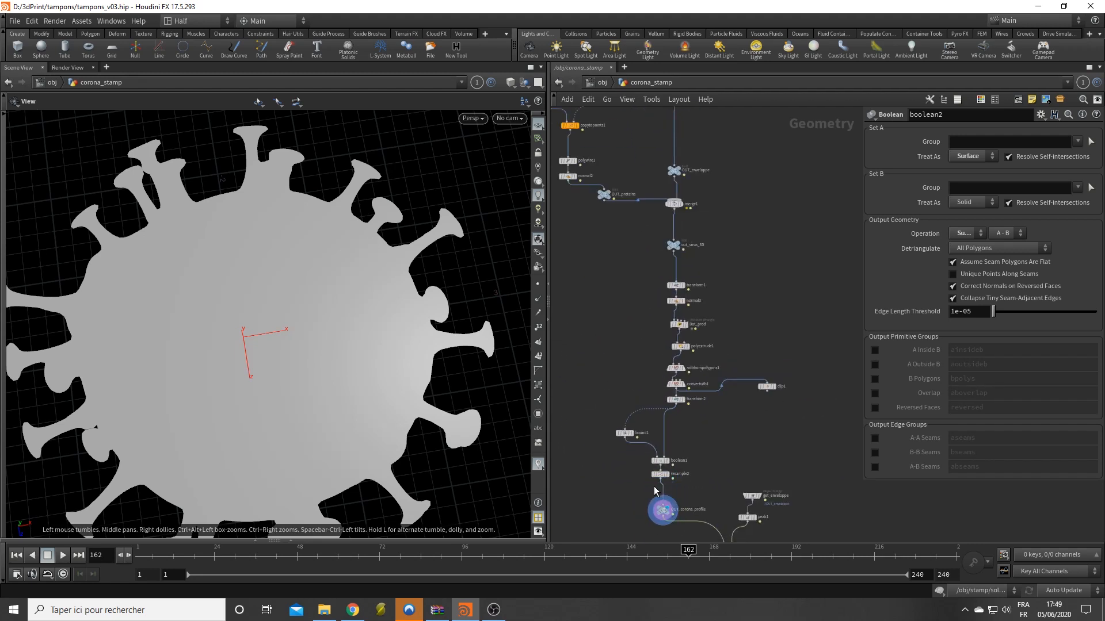
{"action": "left_click_drag", "start_coordinate": [589, 318], "coordinate": [724, 481]}
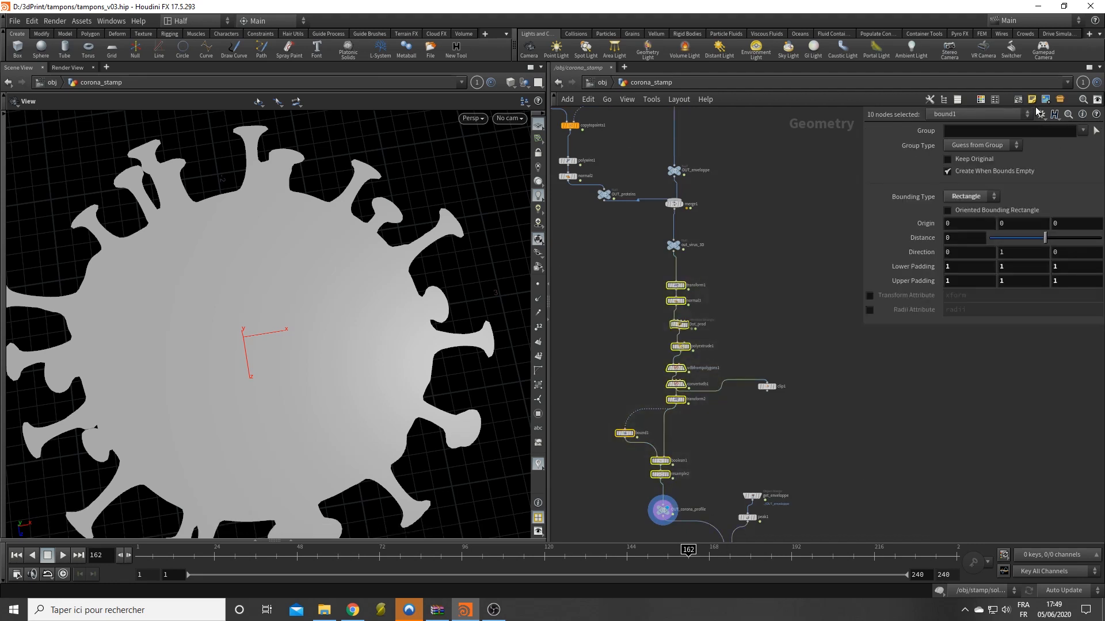
{"action": "key", "text": "shift+o"}
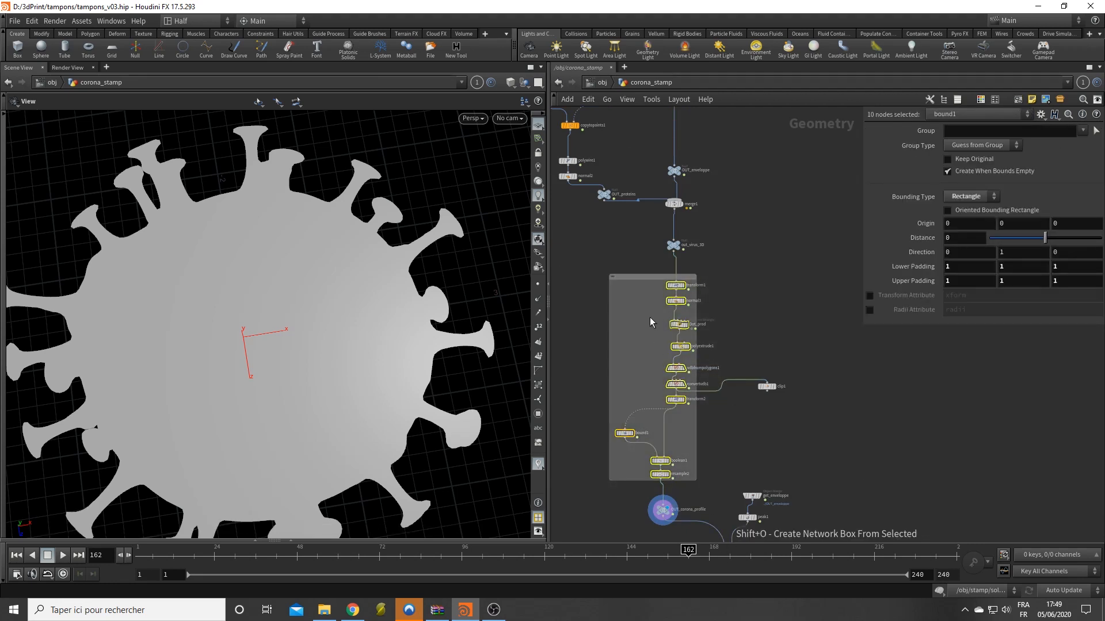
Step: Colour the network box and its nodes orange and title the box Flatten
{"action": "left_click", "coordinate": [624, 277]}
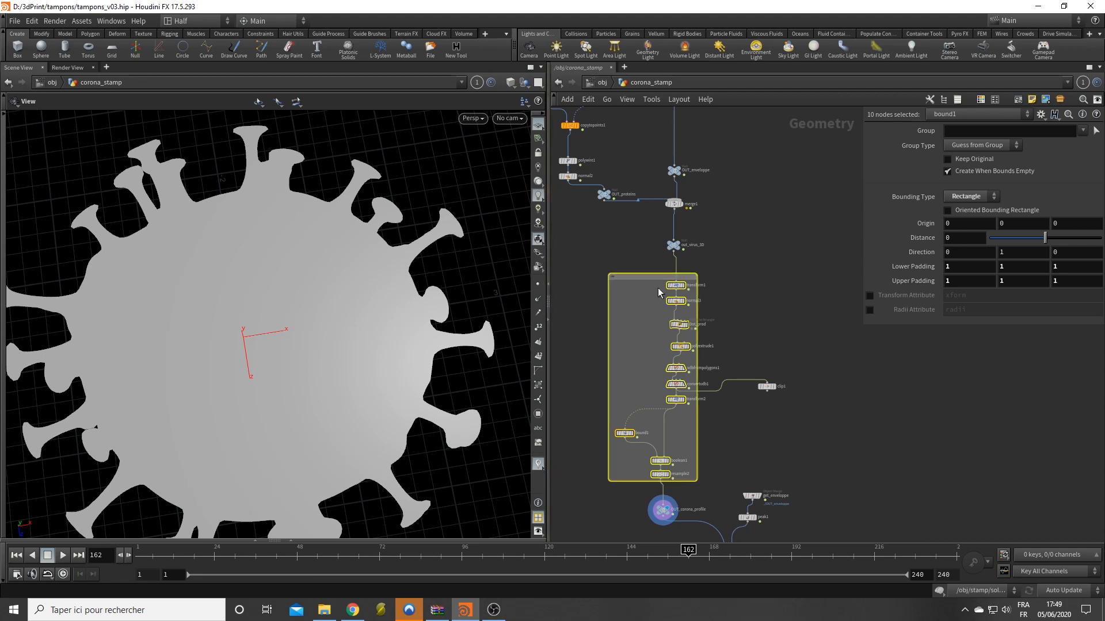
{"action": "key", "text": "c"}
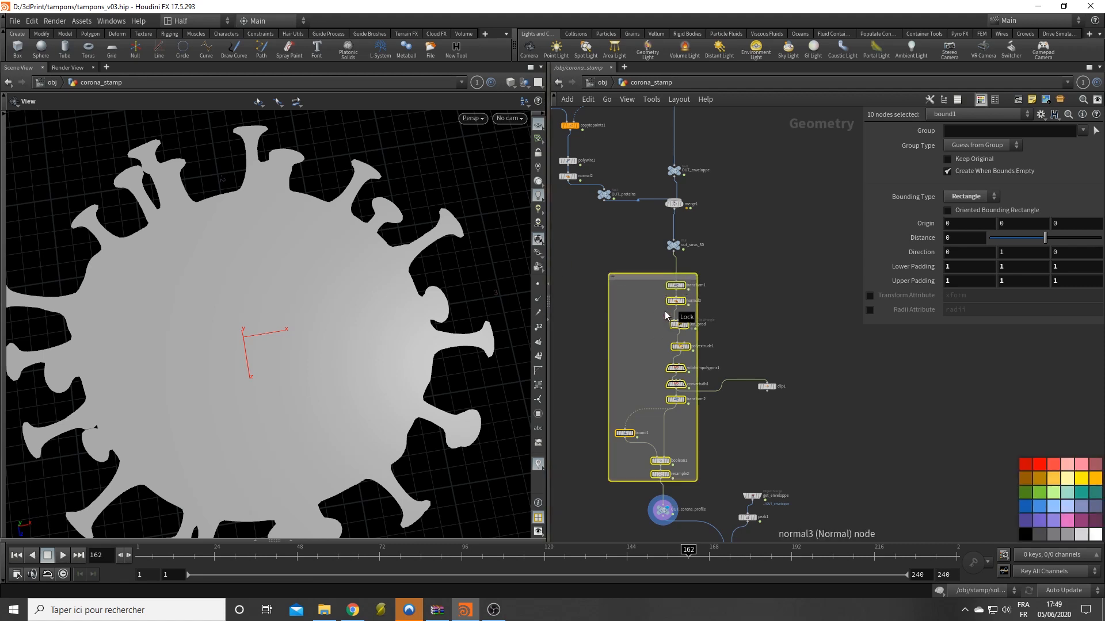
{"action": "left_click", "coordinate": [1054, 475]}
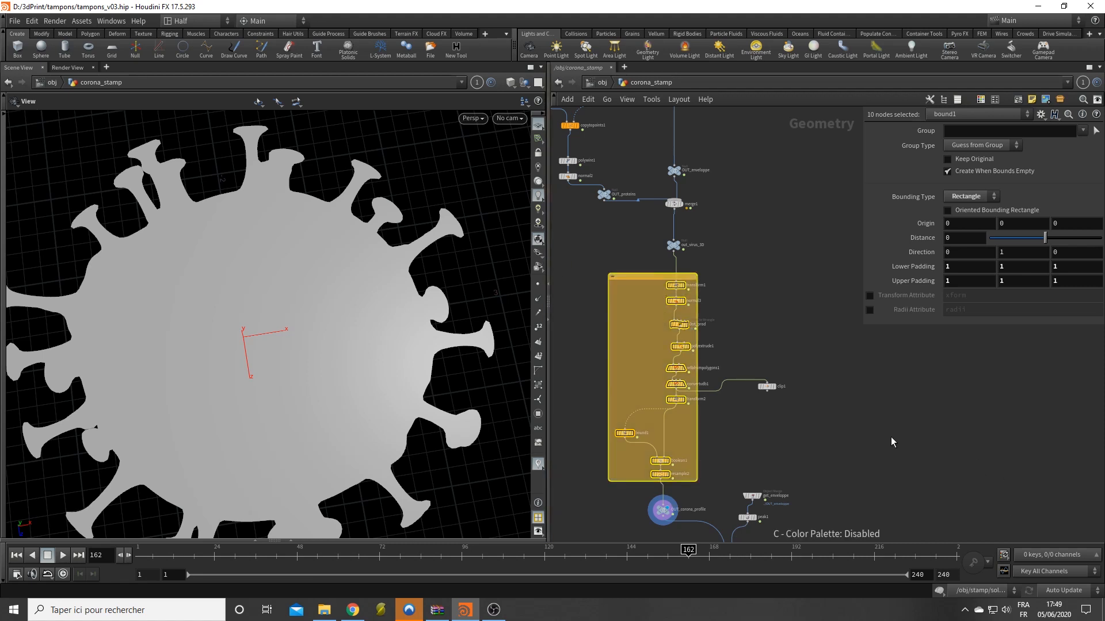
{"action": "double_click", "coordinate": [641, 278]}
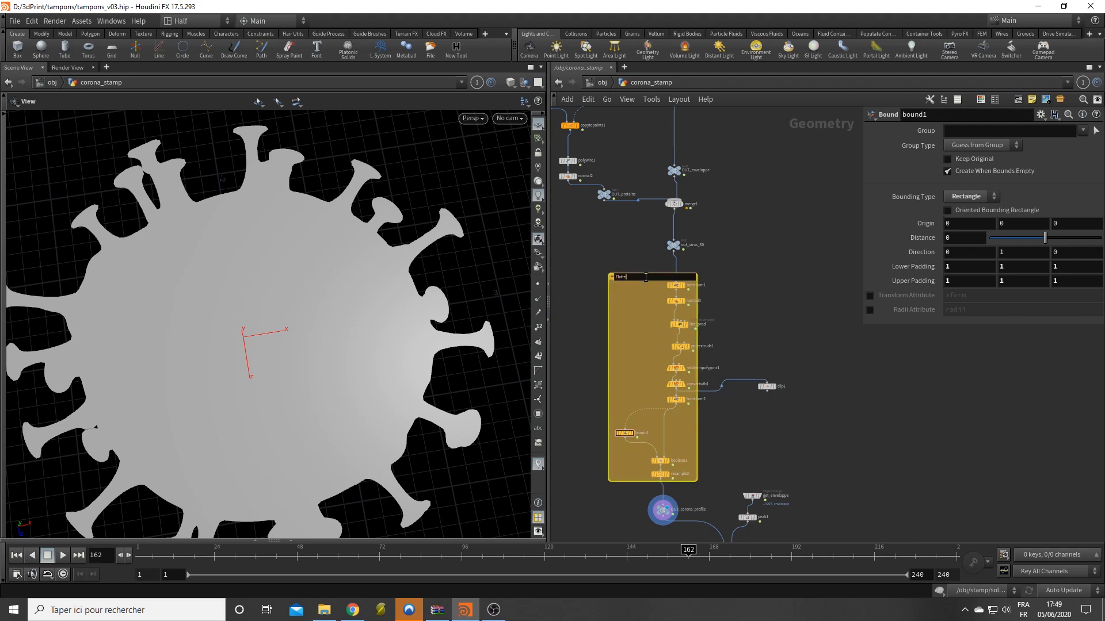
{"action": "type", "text": "Flatten"}
{"action": "key", "text": "Return"}
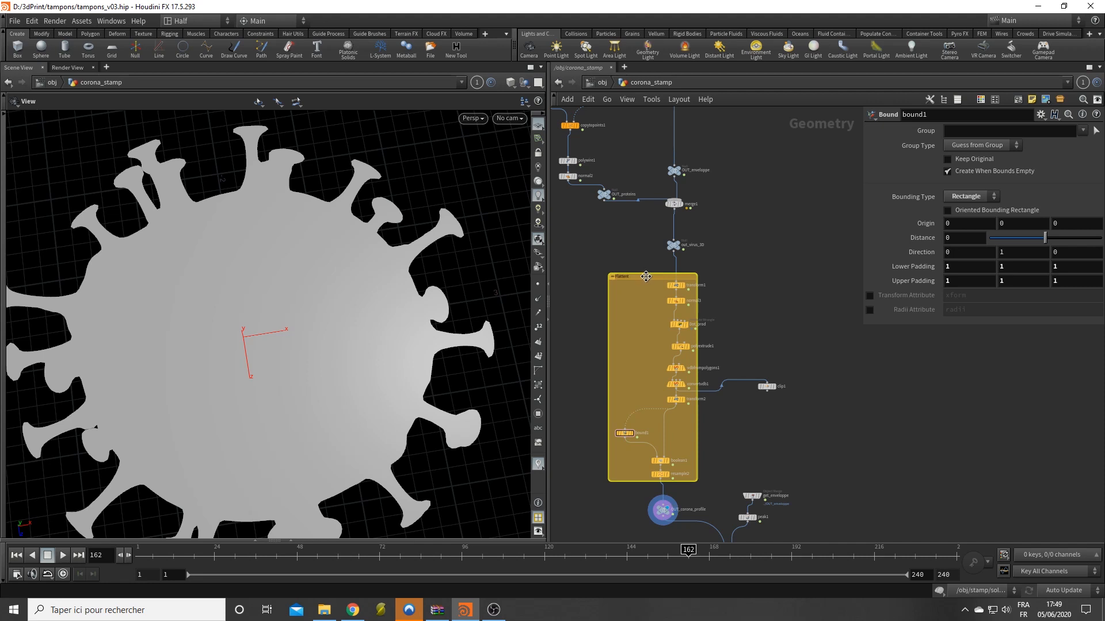
{"action": "double_click", "coordinate": [645, 276]}
{"action": "key", "text": "Return"}
Step: Duplicate the Flatten network box with its ten nodes and place the copy below boolean2
{"action": "left_click", "coordinate": [793, 402]}
{"action": "left_click_drag", "start_coordinate": [575, 263], "coordinate": [702, 482]}
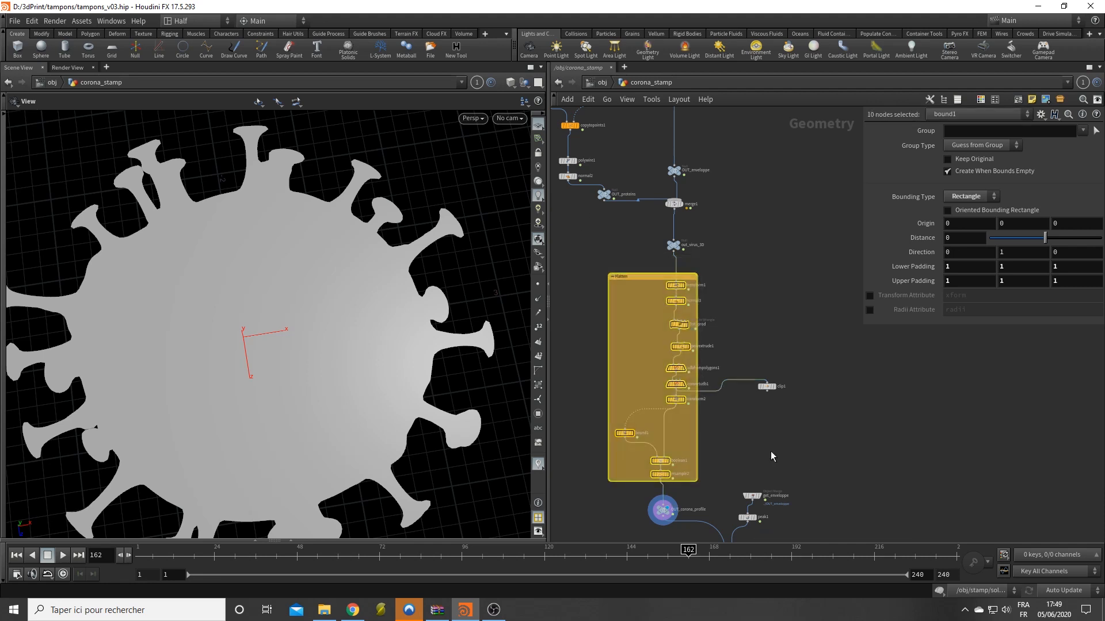
{"action": "scroll", "coordinate": [771, 451], "scroll_direction": "down", "scroll_amount": 2}
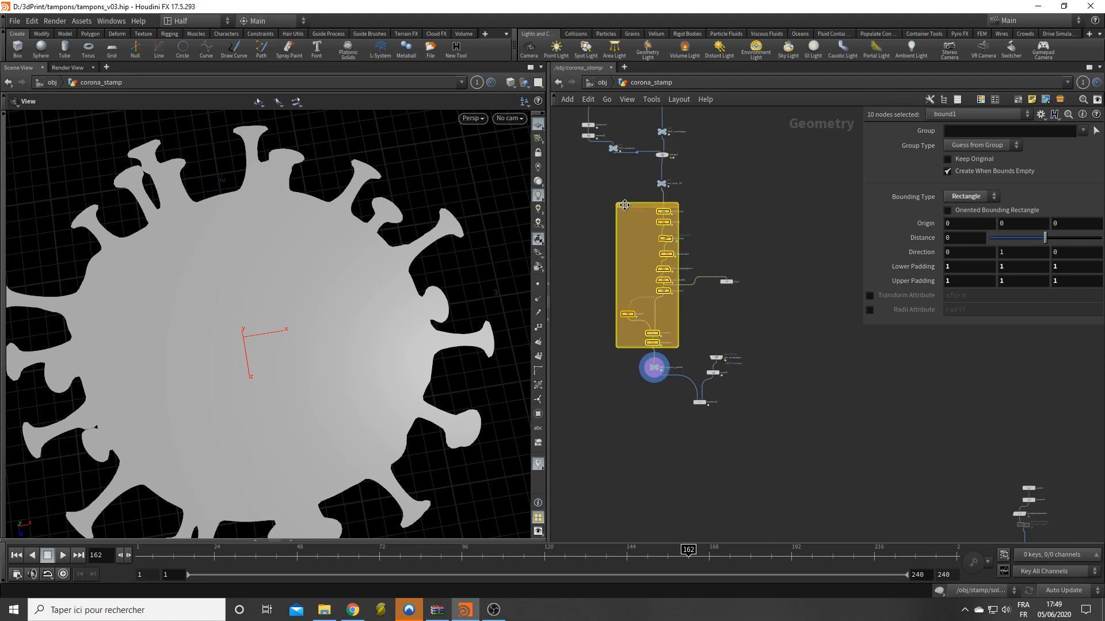
{"action": "left_click_drag", "start_coordinate": [626, 206], "coordinate": [745, 439], "text": "alt"}
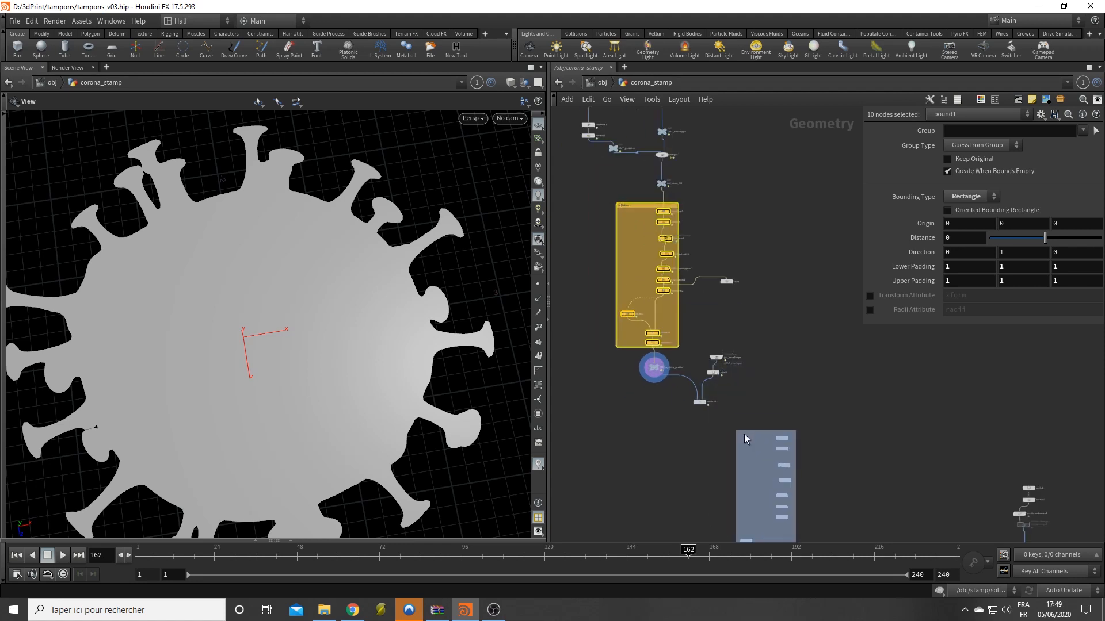
{"action": "left_click_drag", "start_coordinate": [679, 462], "coordinate": [669, 447], "text": "alt"}
{"action": "middle_click_drag", "start_coordinate": [669, 447], "coordinate": [679, 313]}
{"action": "middle_click_drag", "start_coordinate": [672, 433], "coordinate": [664, 414]}
{"action": "scroll", "coordinate": [695, 367], "scroll_direction": "up", "scroll_amount": 3}
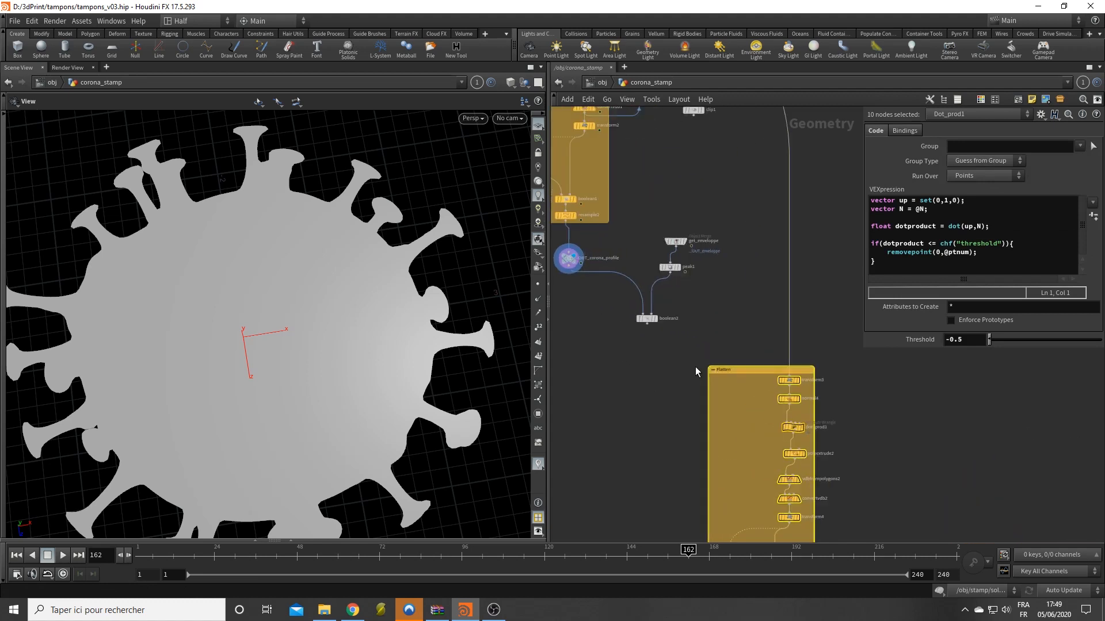
{"action": "middle_click_drag", "start_coordinate": [706, 345], "coordinate": [718, 358]}
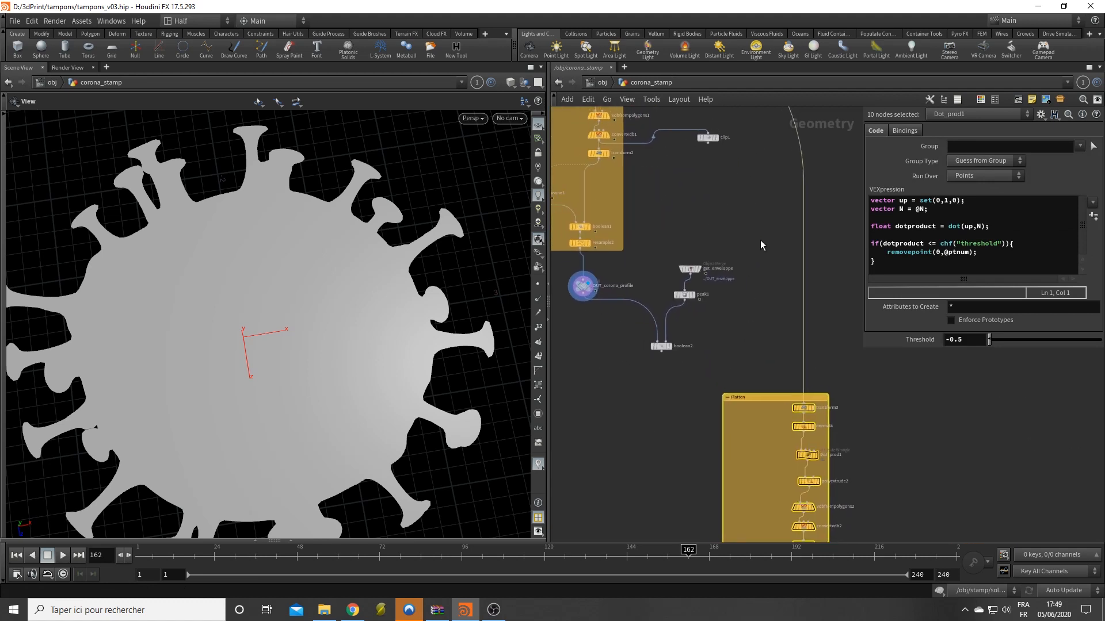
Step: Connect get_enveloppe to the first node of the copied Flatten box, then display resample3 with its points shown
{"action": "left_click_drag", "start_coordinate": [705, 274], "coordinate": [804, 406]}
{"action": "middle_click_drag", "start_coordinate": [658, 466], "coordinate": [648, 271]}
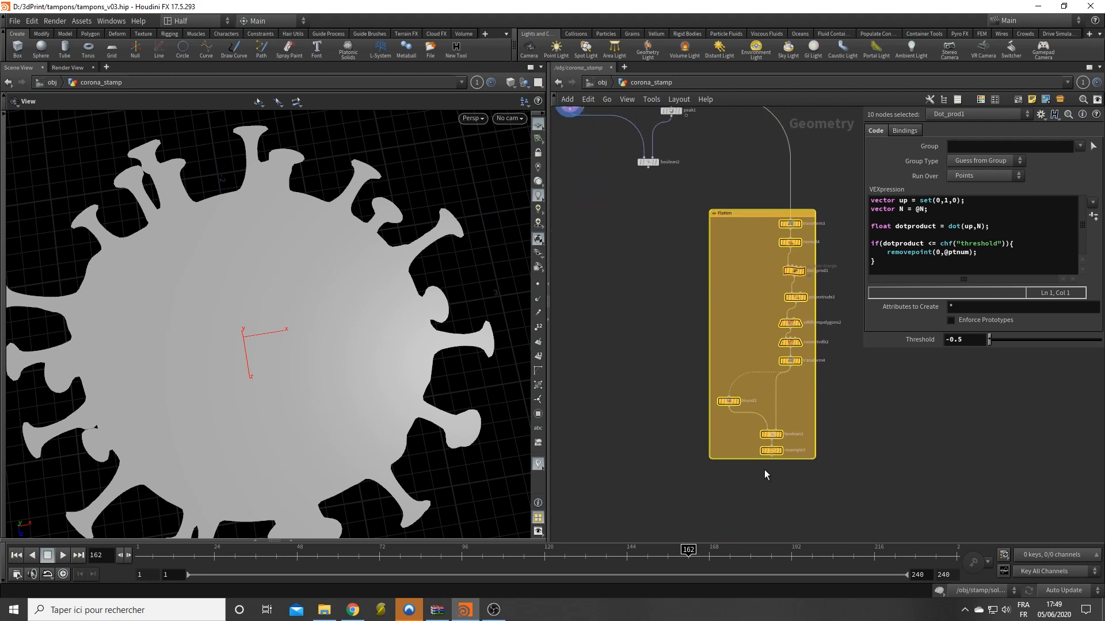
{"action": "left_click", "coordinate": [781, 451]}
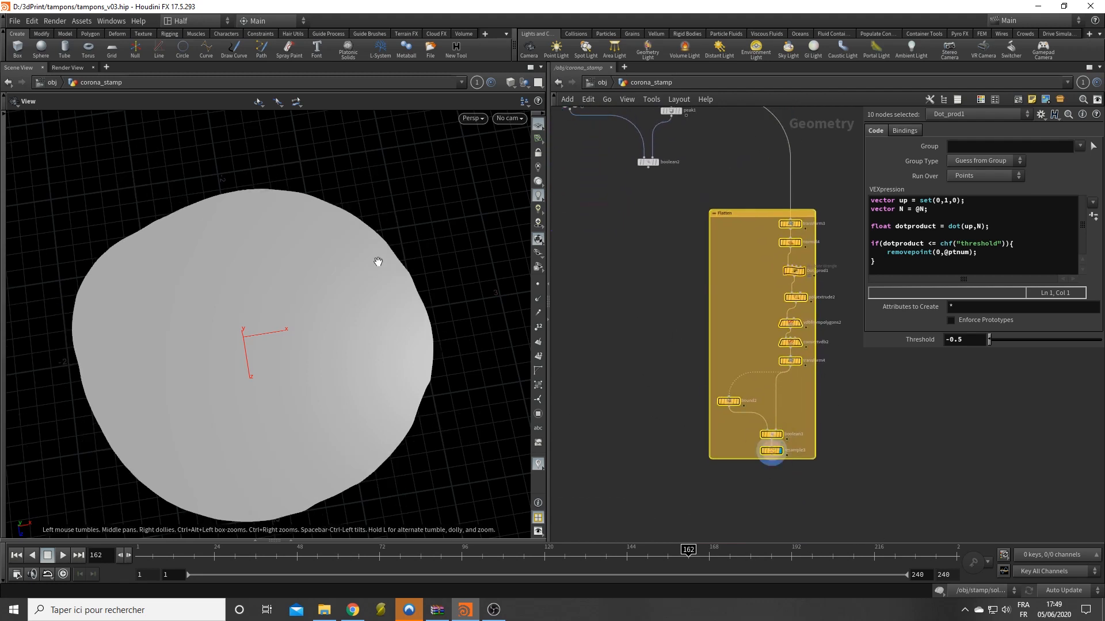
{"action": "scroll", "coordinate": [378, 259], "scroll_direction": "down", "scroll_amount": 3}
{"action": "left_click", "coordinate": [541, 282]}
{"action": "mouse_move", "coordinate": [378, 264]}
{"action": "left_mouse_down"}
{"action": "mouse_move", "coordinate": [406, 327]}
{"action": "mouse_move", "coordinate": [382, 333]}
{"action": "mouse_move", "coordinate": [374, 259]}
{"action": "left_mouse_up"}
{"action": "middle_click_drag", "start_coordinate": [695, 256], "coordinate": [714, 281]}
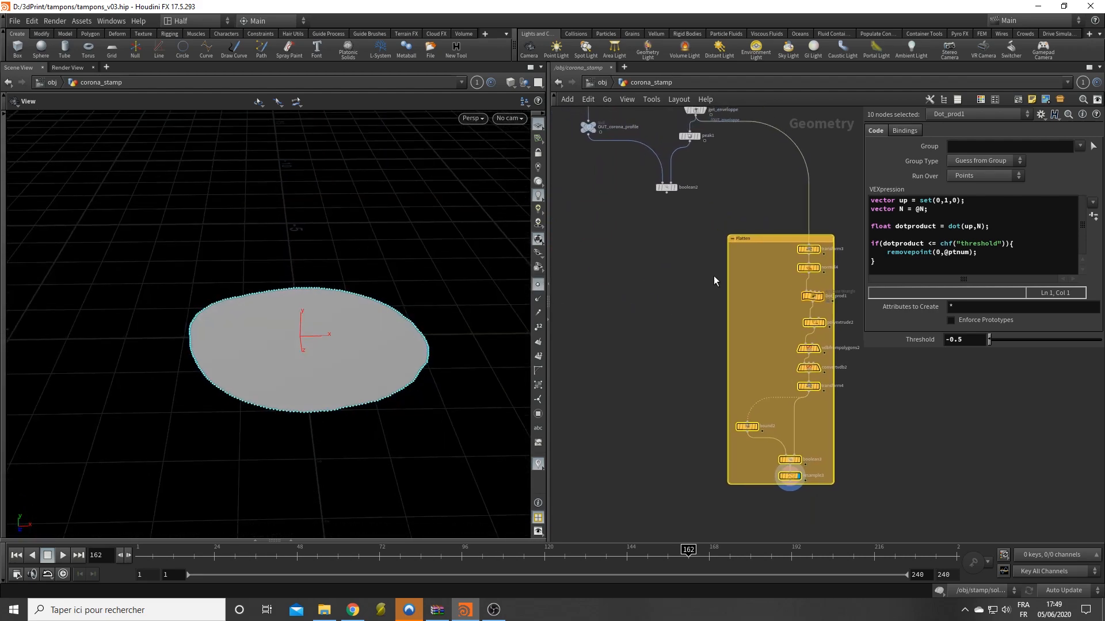
Step: Template boolean2 and compare the flattened envelope with the virus outline
{"action": "left_click", "coordinate": [672, 188]}
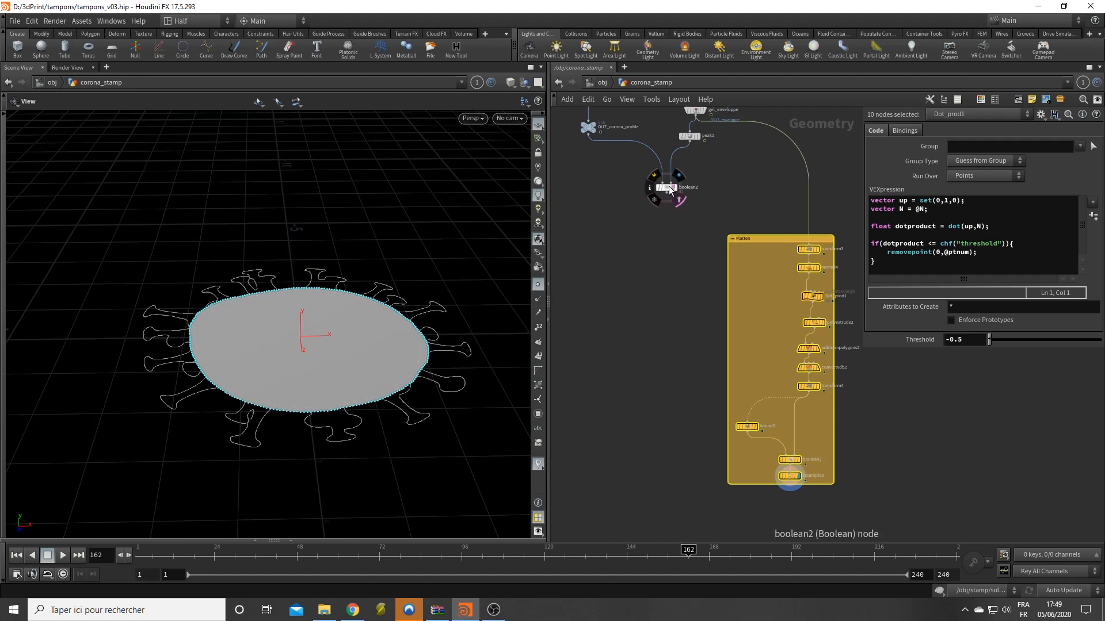
{"action": "left_click_drag", "start_coordinate": [303, 364], "coordinate": [303, 424]}
{"action": "scroll", "coordinate": [407, 366], "scroll_direction": "up", "scroll_amount": 3}
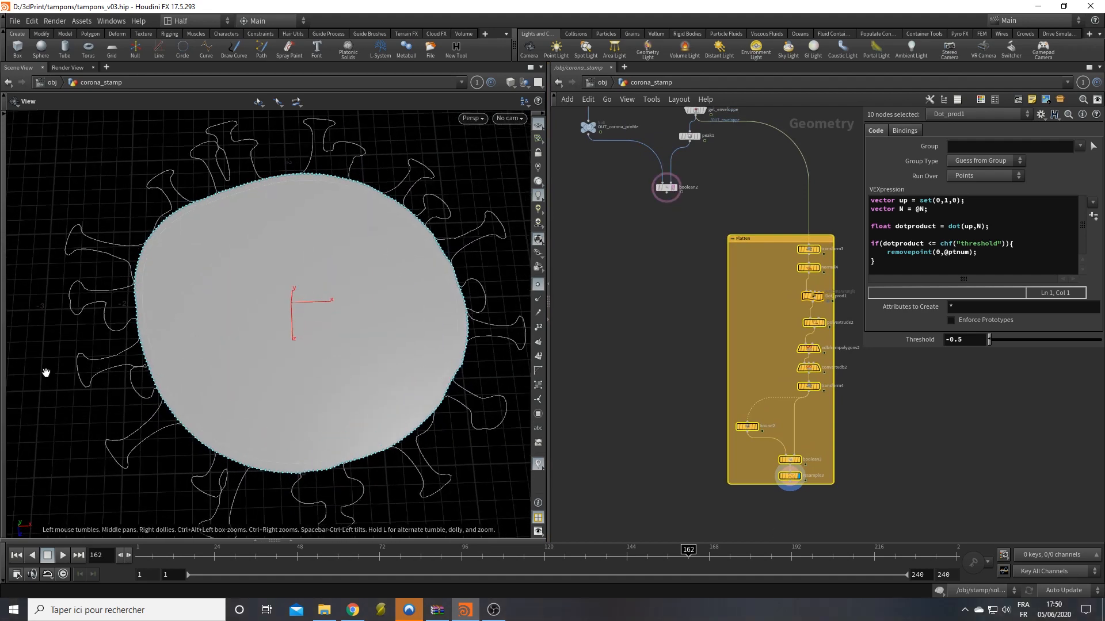
{"action": "left_click_drag", "start_coordinate": [192, 397], "coordinate": [192, 353]}
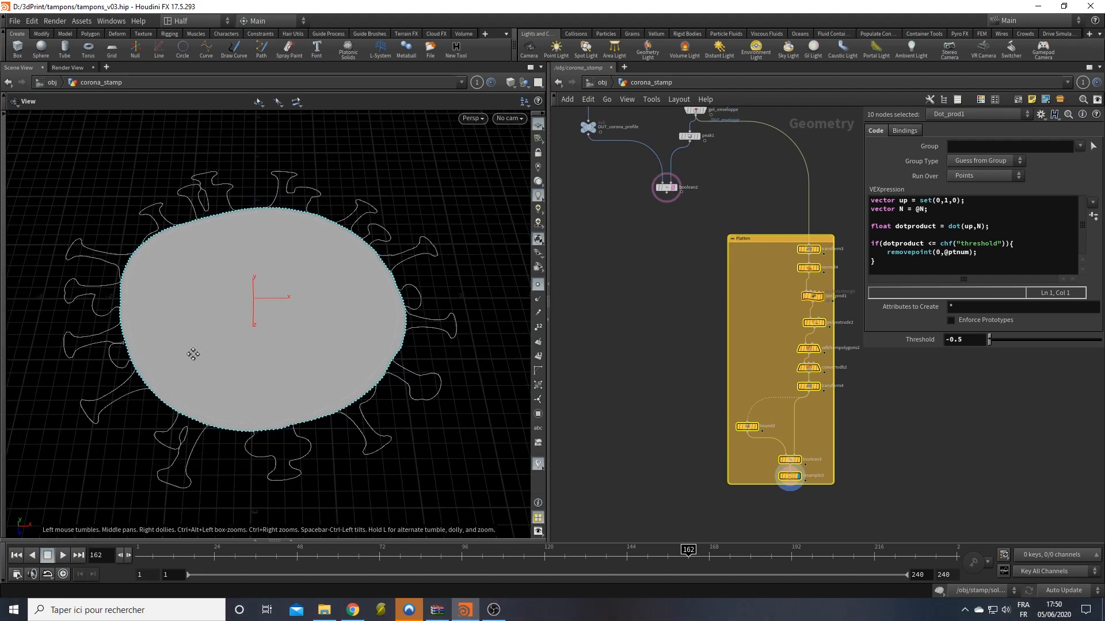
Step: Add a PolyExpand2D node fed by resample3 below the copied Flatten box
{"action": "scroll", "coordinate": [795, 466], "scroll_direction": "up", "scroll_amount": 2}
{"action": "scroll", "coordinate": [795, 466], "scroll_direction": "up", "scroll_amount": 2}
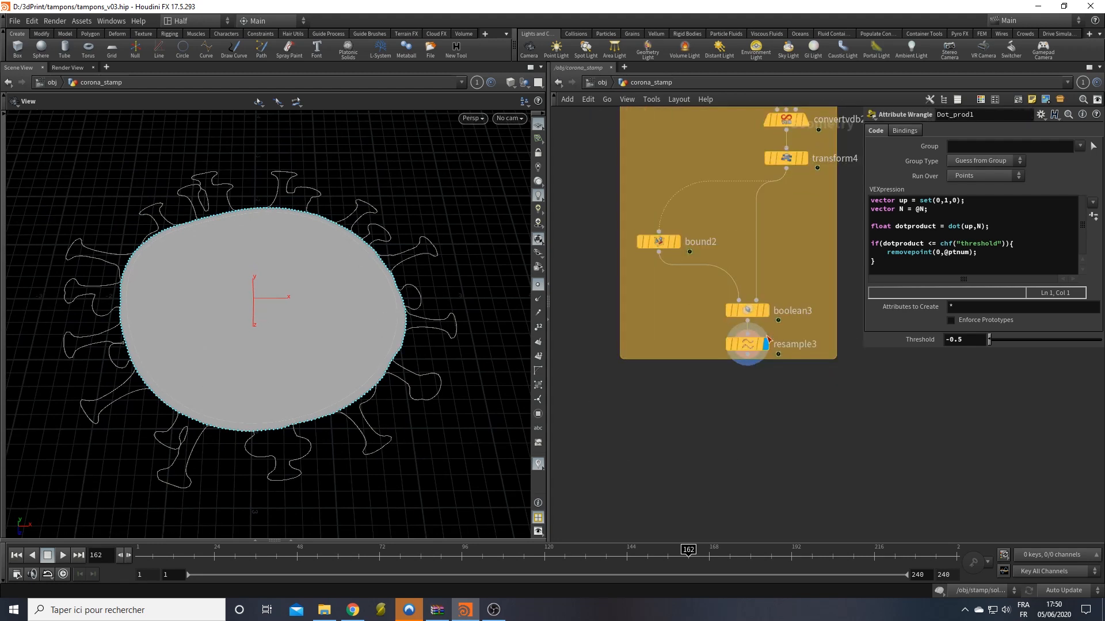
{"action": "left_click", "coordinate": [747, 344]}
{"action": "left_click", "coordinate": [747, 358]}
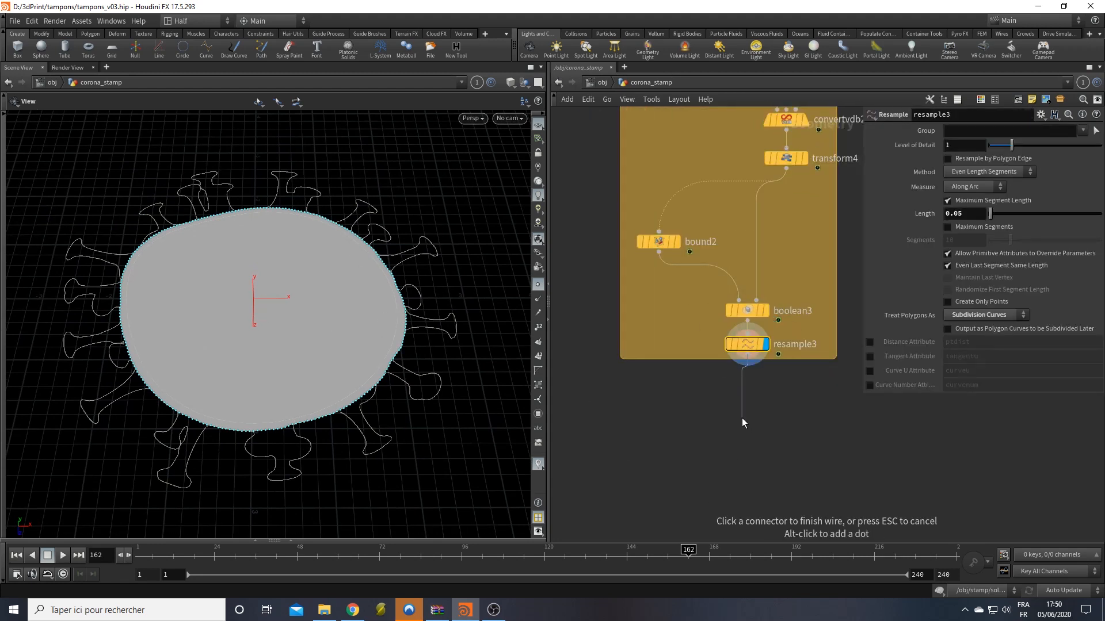
{"action": "left_click", "coordinate": [749, 422]}
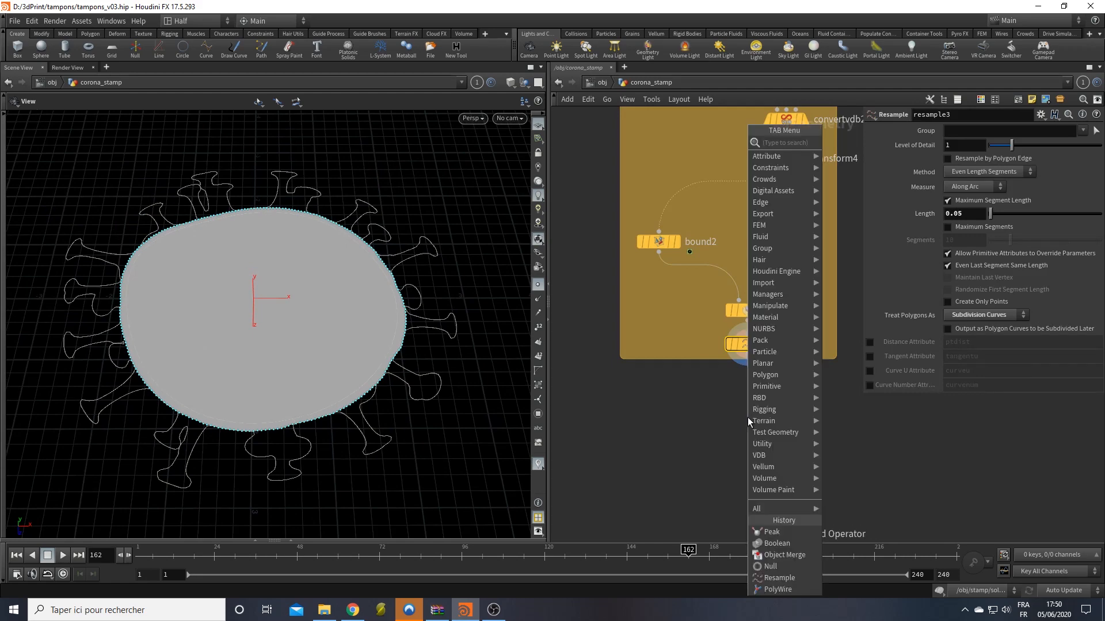
{"action": "type", "text": "d"}
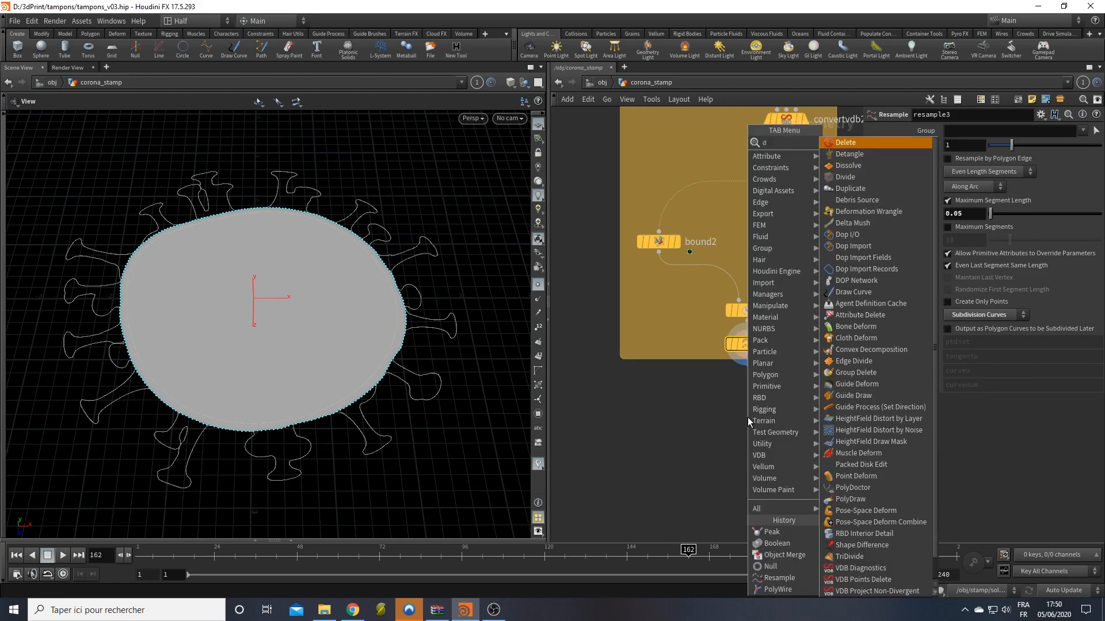
{"action": "key", "text": "BackSpace"}
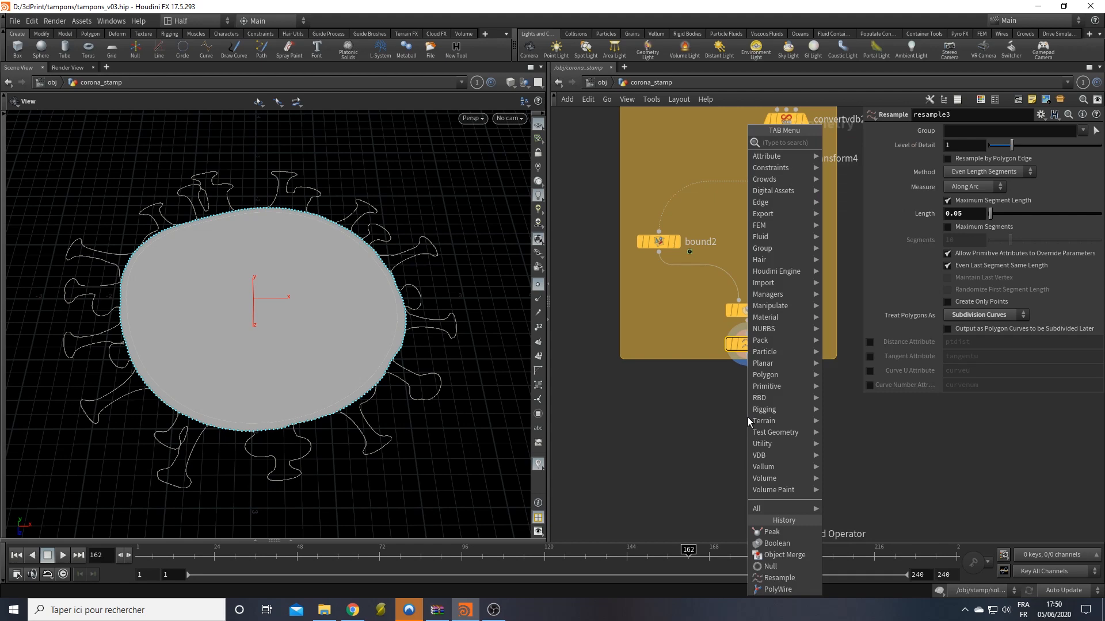
{"action": "type", "text": "exp"}
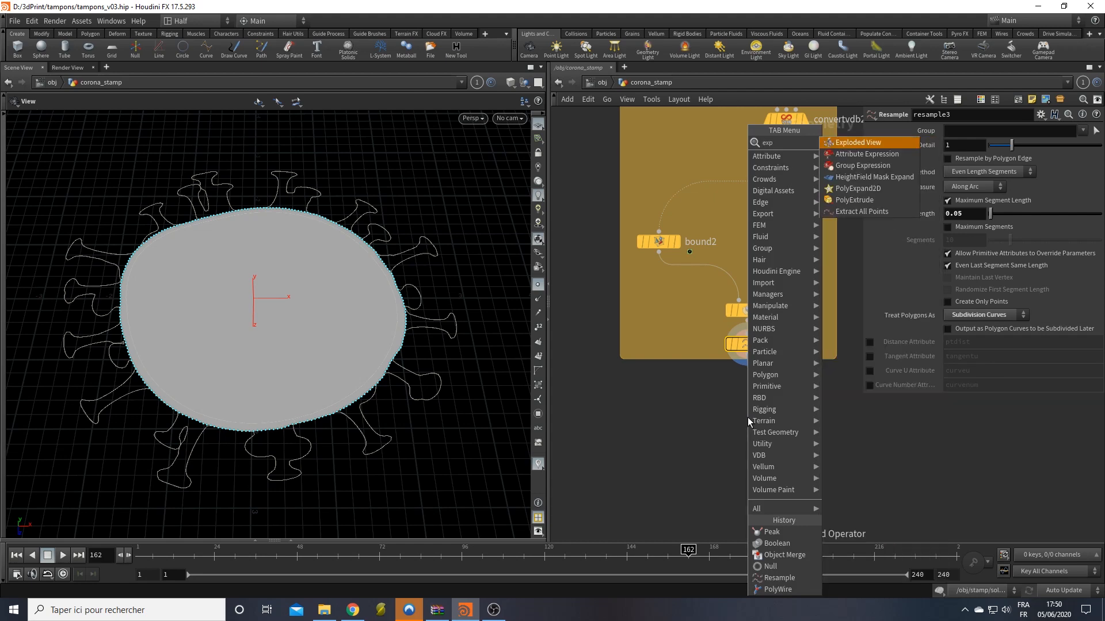
{"action": "key", "text": "Up"}
{"action": "key", "text": "Up"}
{"action": "key", "text": "Return"}
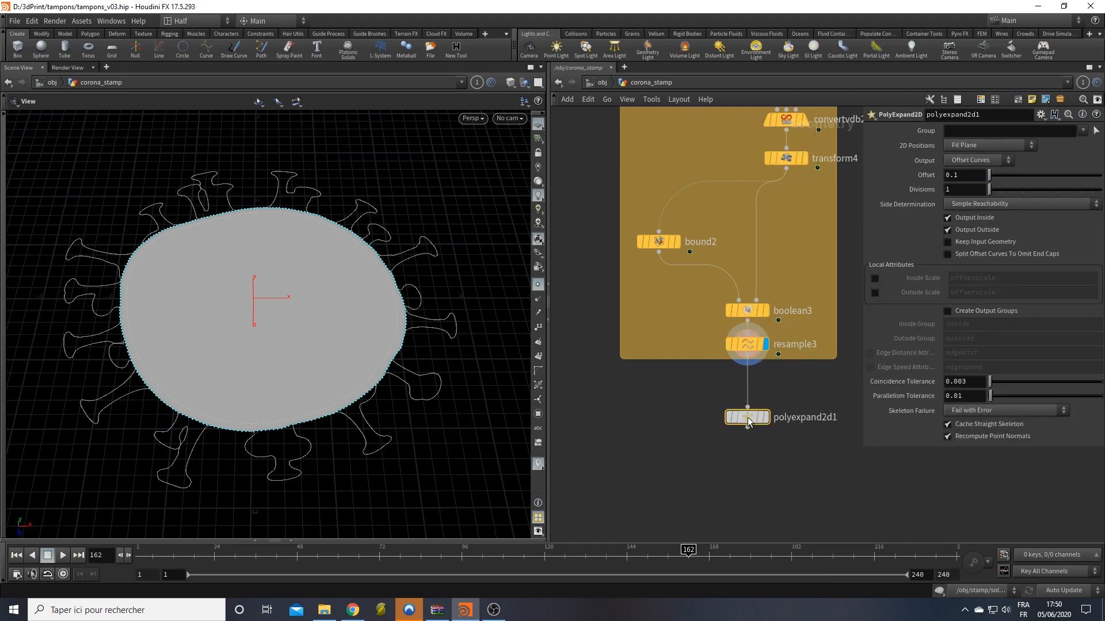
Step: Display polyexpand2d1 and turn off Output Outside so only the inner offset is kept
{"action": "left_click", "coordinate": [765, 417]}
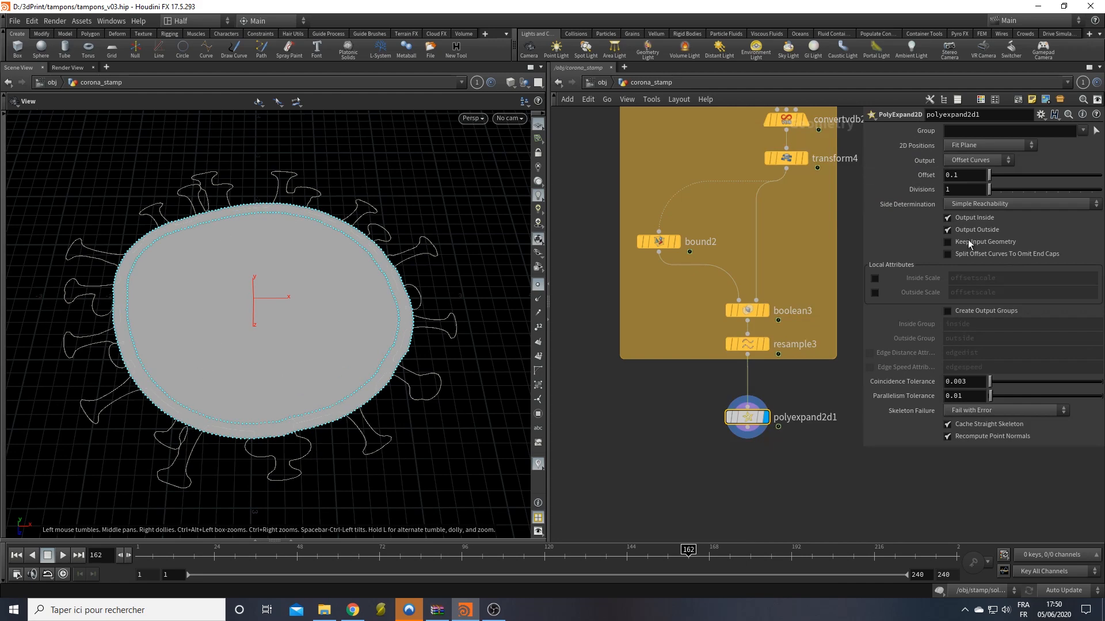
{"action": "left_click", "coordinate": [948, 229]}
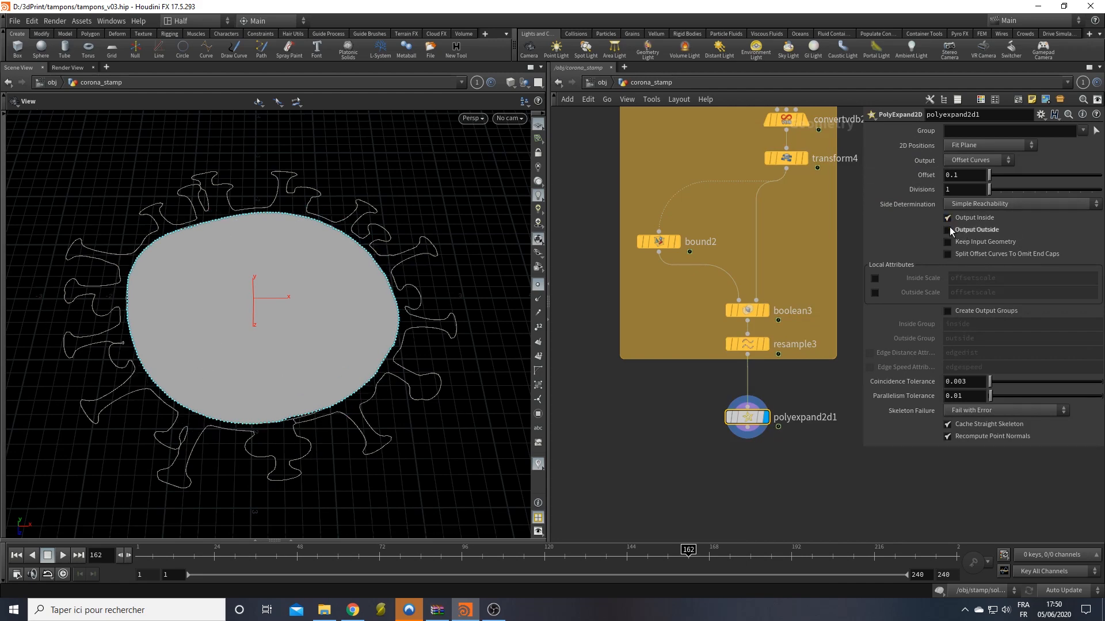
{"action": "left_click_drag", "start_coordinate": [351, 322], "coordinate": [366, 351]}
Step: Move resample3 out of the network box to follow polyexpand2d1, display it and set its segment Length to 0.1
{"action": "left_click_drag", "start_coordinate": [748, 344], "coordinate": [745, 473]}
{"action": "key", "text": "r"}
{"action": "left_click_drag", "start_coordinate": [353, 311], "coordinate": [352, 305]}
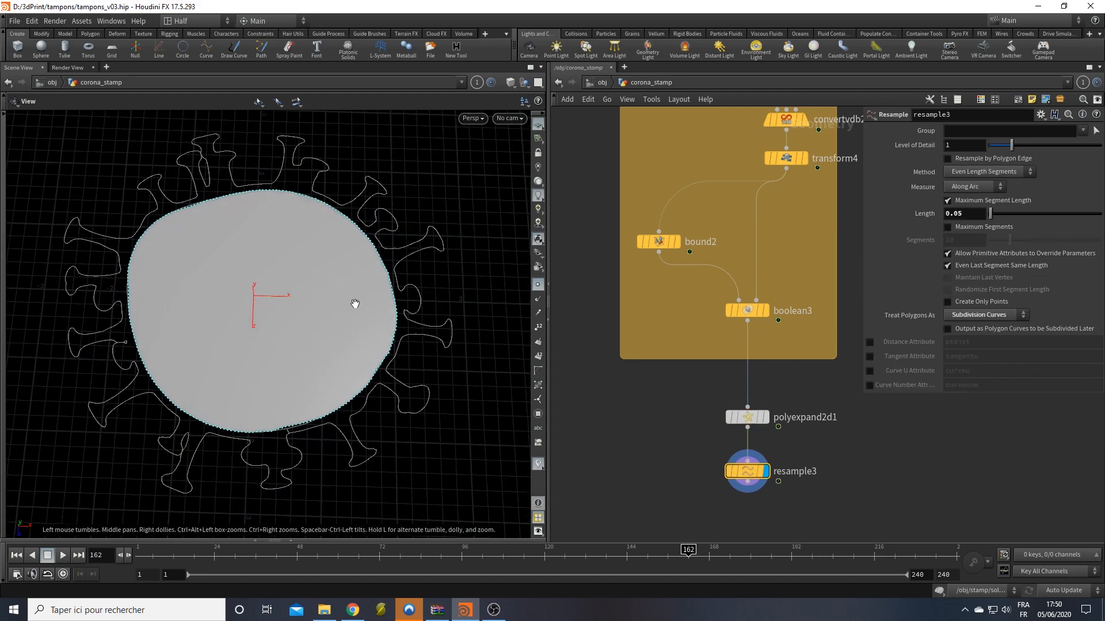
{"action": "left_click", "coordinate": [955, 213]}
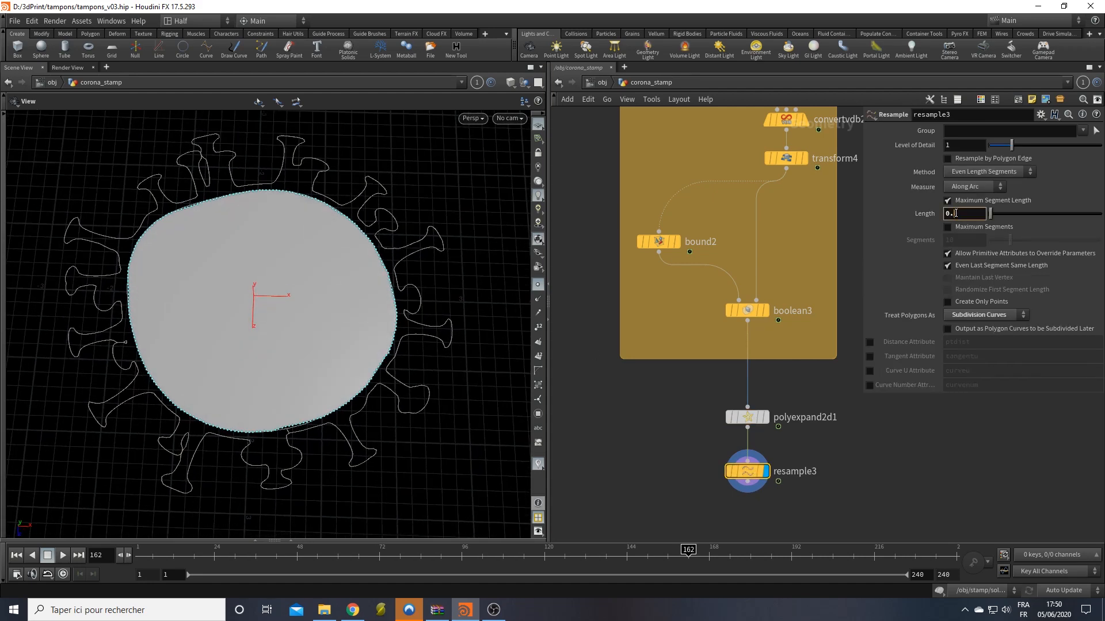
{"action": "key", "text": "Return"}
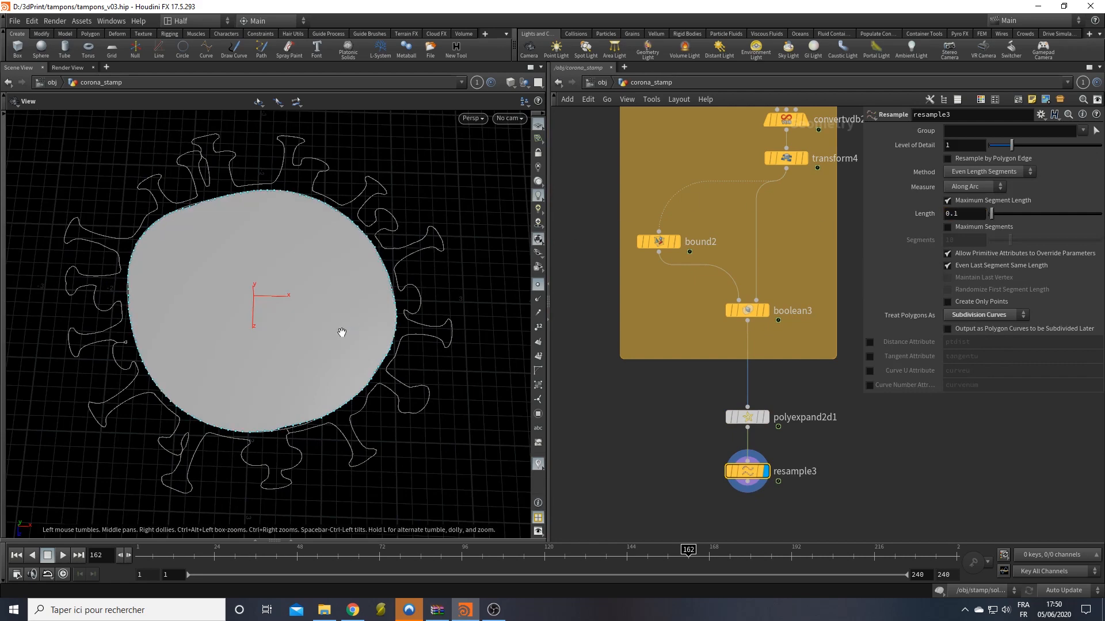
{"action": "left_click_drag", "start_coordinate": [340, 330], "coordinate": [414, 365]}
Step: Move boolean2 farther away from its input nodes, beside the copied Flatten box
{"action": "scroll", "coordinate": [711, 384], "scroll_direction": "down", "scroll_amount": 3}
{"action": "scroll", "coordinate": [710, 384], "scroll_direction": "down", "scroll_amount": 3}
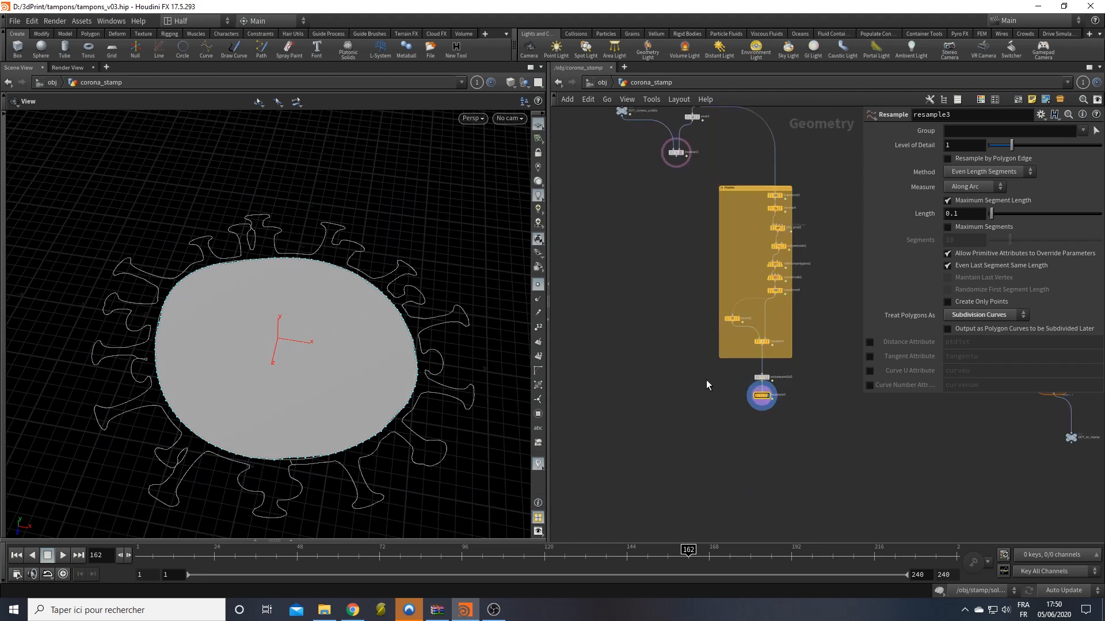
{"action": "middle_click_drag", "start_coordinate": [706, 379], "coordinate": [661, 420]}
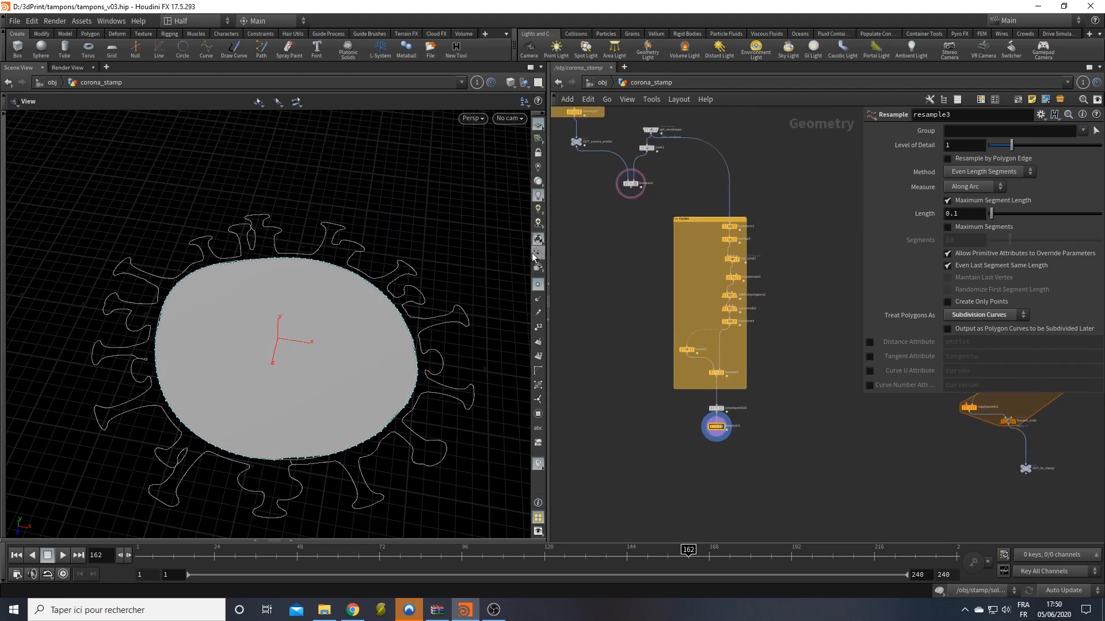
{"action": "left_click_drag", "start_coordinate": [629, 185], "coordinate": [596, 214]}
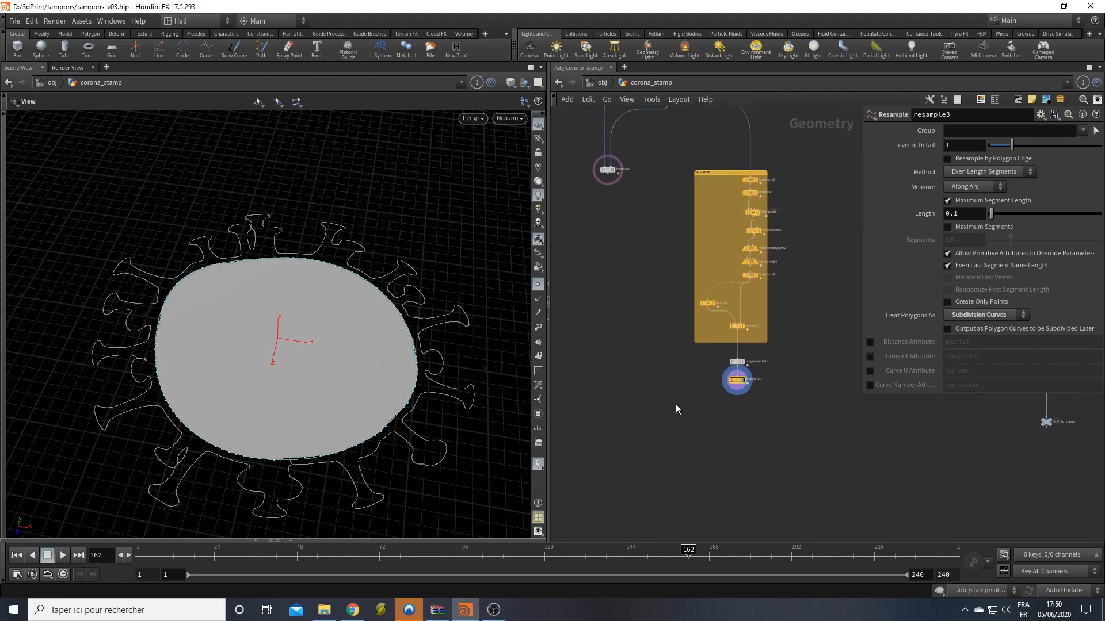
Step: Add a Transform node below resample3, wire it to resample3 and display it
{"action": "scroll", "coordinate": [676, 404], "scroll_direction": "up", "scroll_amount": 5}
{"action": "key", "text": "Tab"}
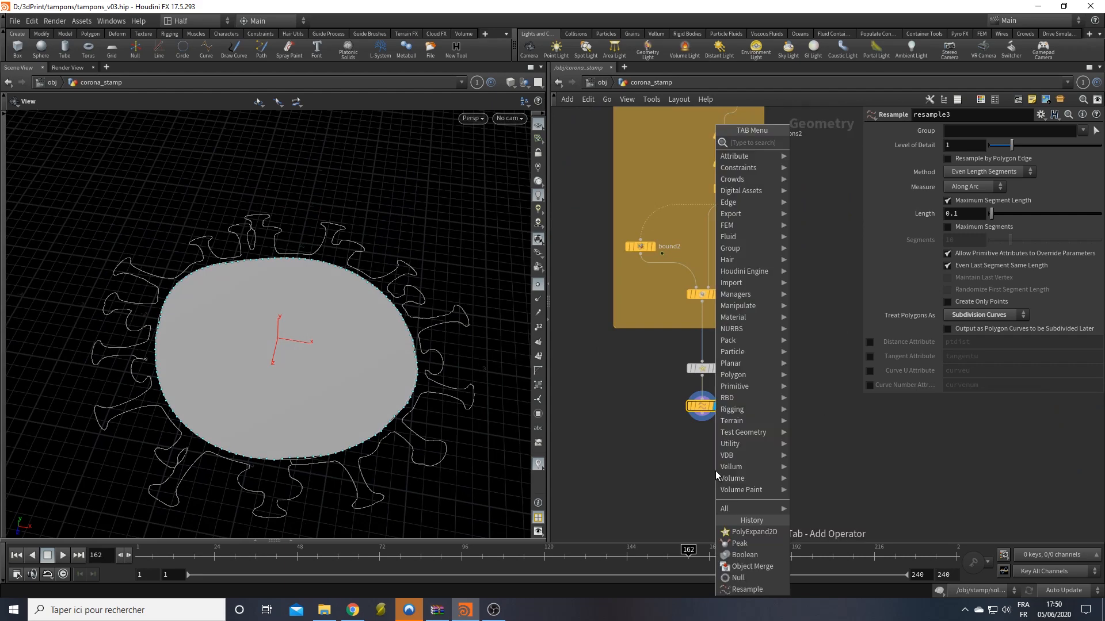
{"action": "type", "text": "tr"}
{"action": "key", "text": "Down"}
{"action": "key", "text": "Down"}
{"action": "key", "text": "Return"}
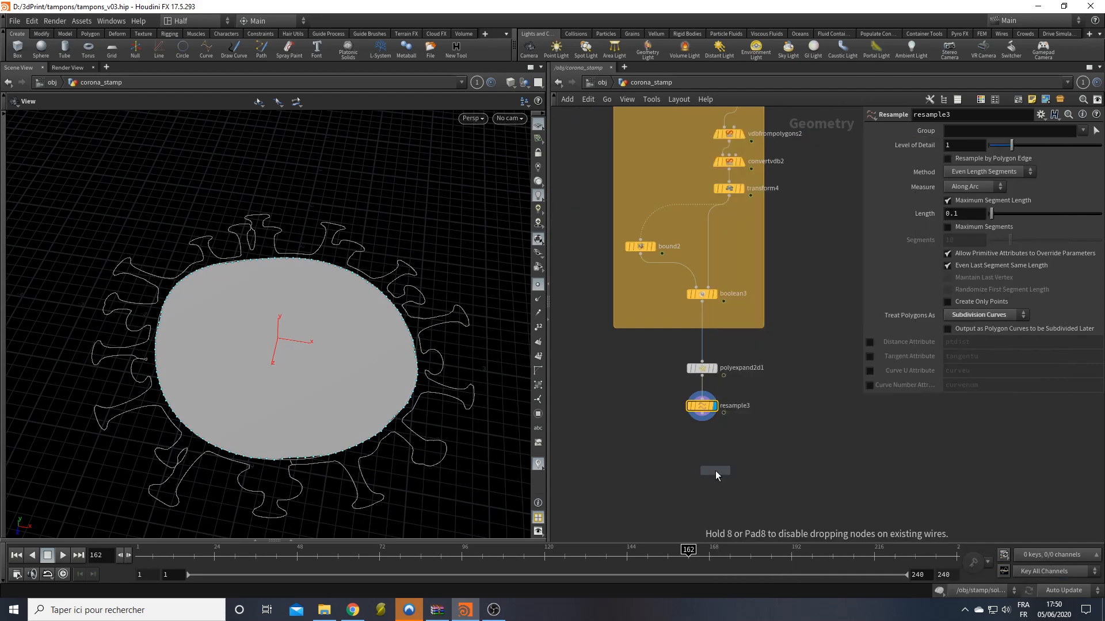
{"action": "left_click", "coordinate": [713, 442]}
{"action": "left_click_drag", "start_coordinate": [703, 415], "coordinate": [702, 442]}
{"action": "left_click", "coordinate": [724, 433]}
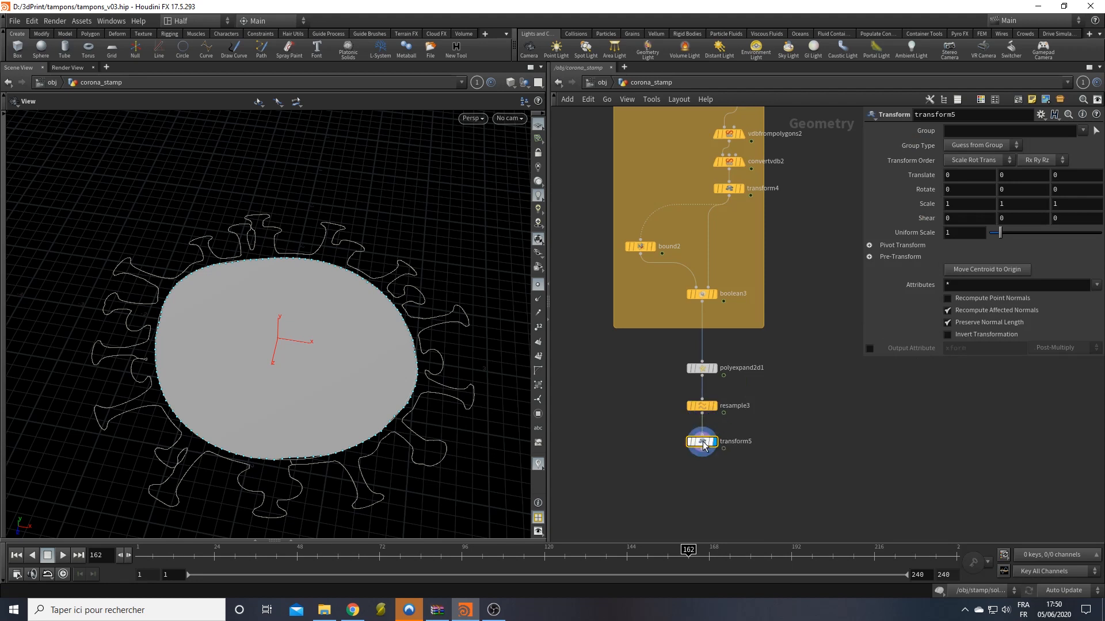
Step: Set transform5's Y translation to -1 and copy that parameter
{"action": "left_click", "coordinate": [1013, 175]}
{"action": "key", "text": "Return"}
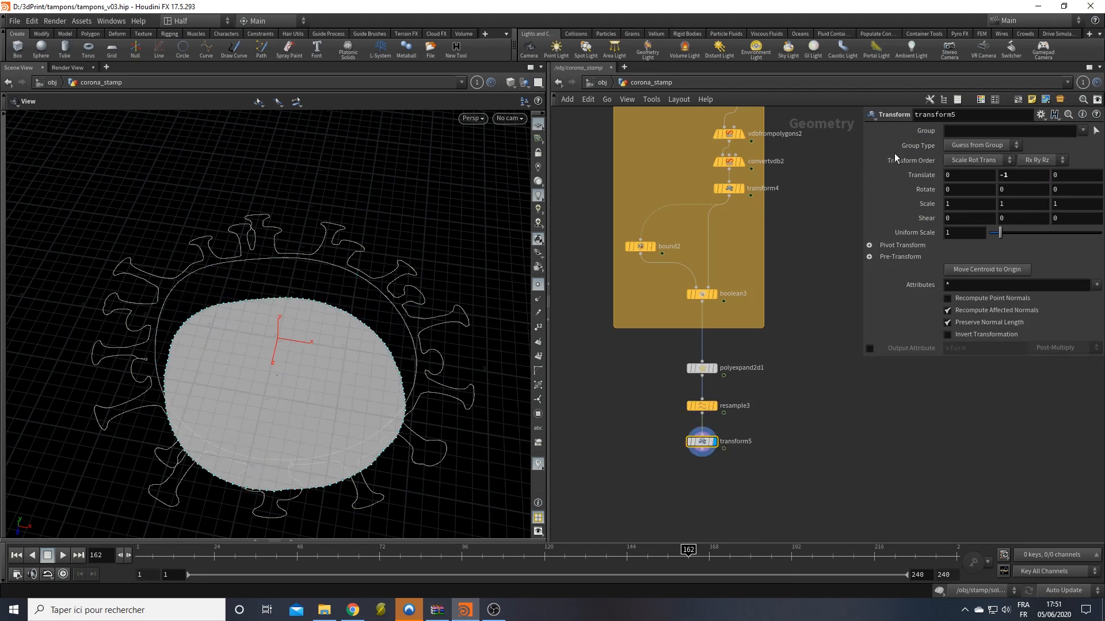
{"action": "right_click", "coordinate": [1014, 178]}
{"action": "left_click", "coordinate": [1020, 254]}
Step: Add a PolyExtrude node after transform5 and display it
{"action": "middle_click_drag", "start_coordinate": [681, 481], "coordinate": [684, 460]}
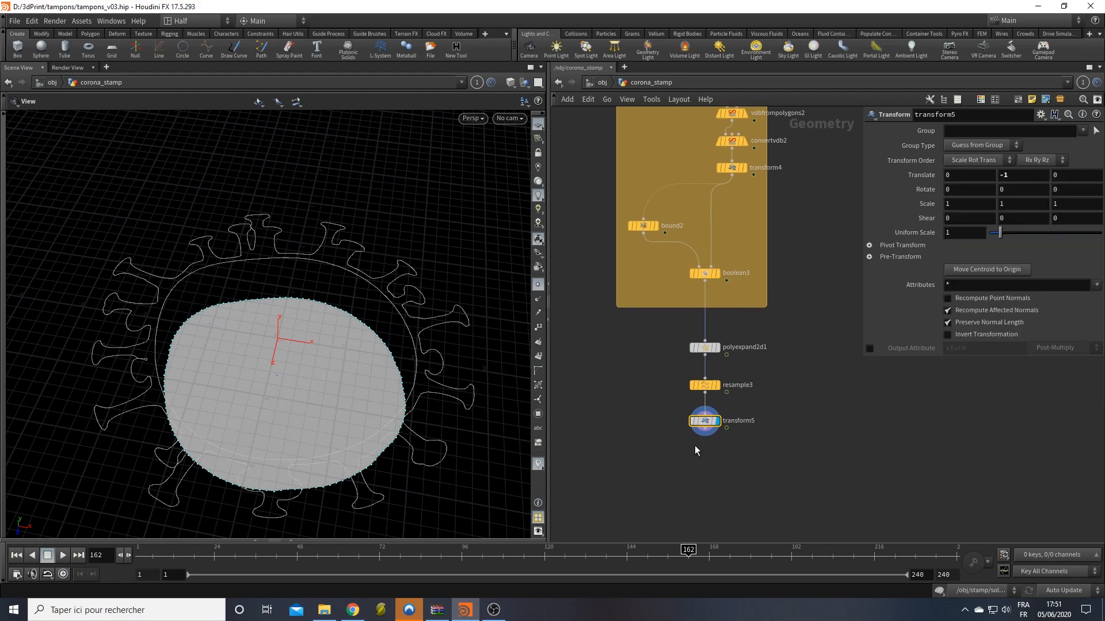
{"action": "left_click", "coordinate": [727, 428]}
{"action": "key", "text": "Tab"}
{"action": "type", "text": "p"}
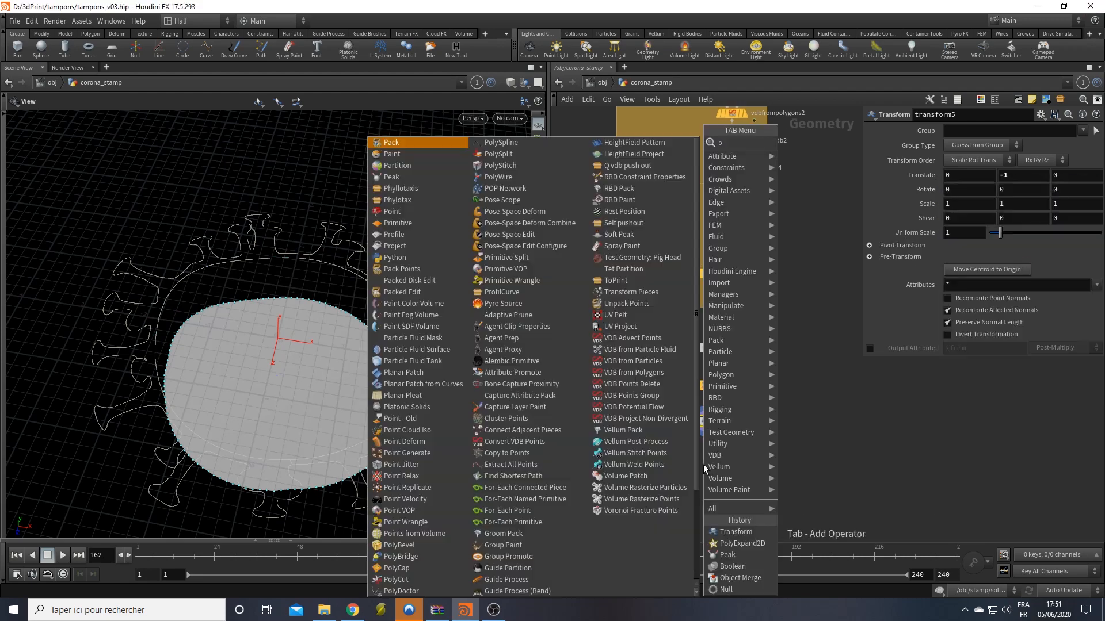
{"action": "type", "text": "olyex"}
{"action": "key", "text": "Return"}
{"action": "key", "text": "Return"}
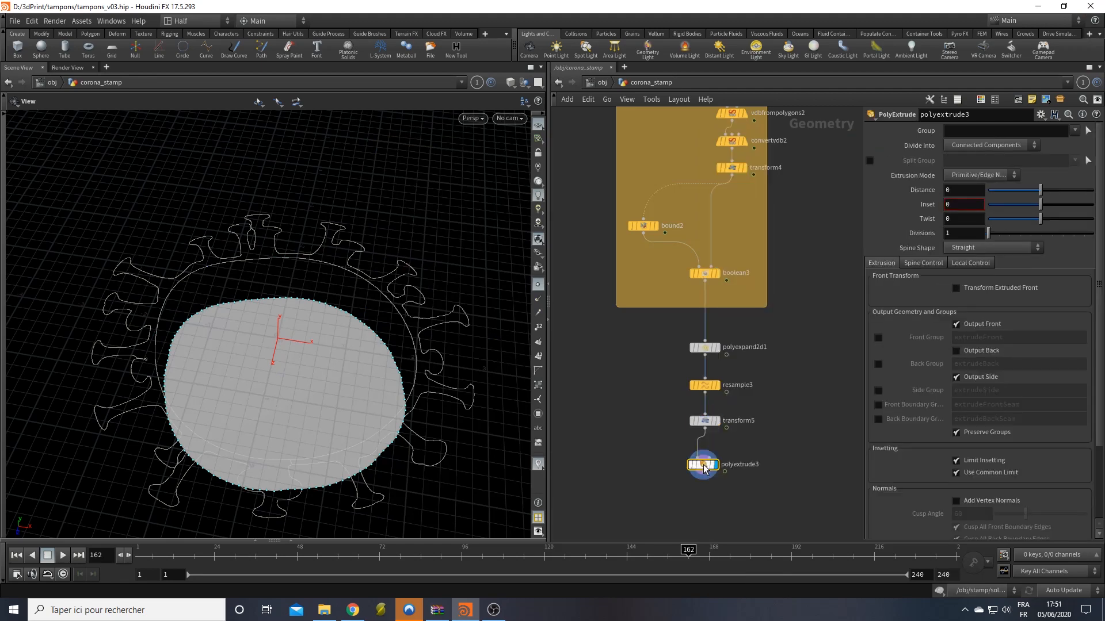
Step: Enable Transform Extruded Front on polyextrude3 in Global space and paste transform5's Y translation as a relative reference into its Y translate
{"action": "left_click", "coordinate": [979, 287]}
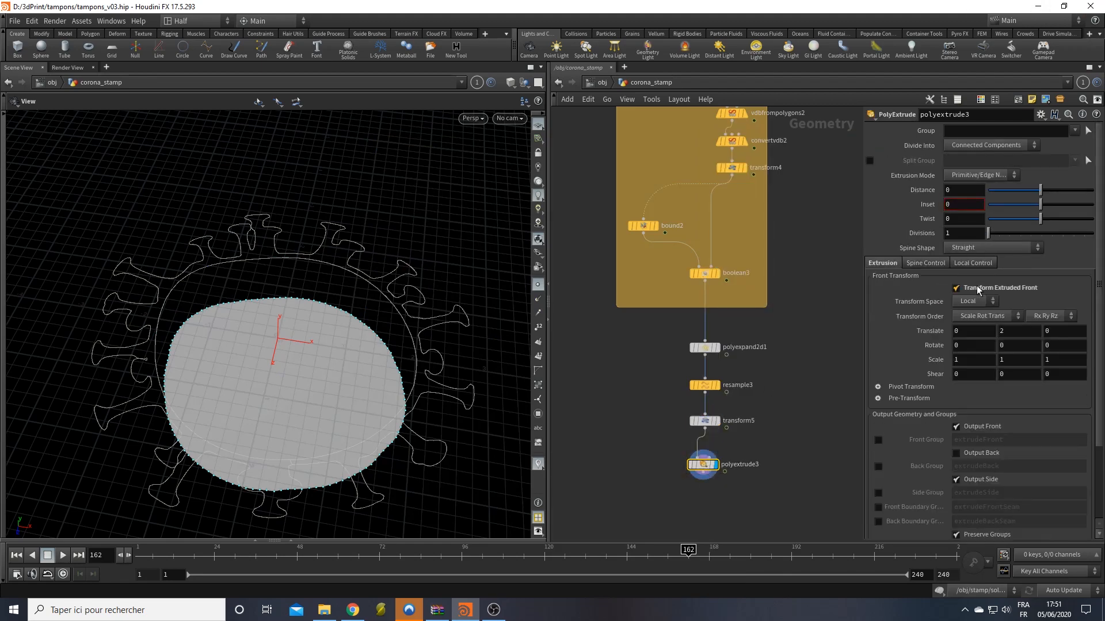
{"action": "left_click", "coordinate": [973, 301]}
{"action": "left_click", "coordinate": [977, 328]}
{"action": "right_click", "coordinate": [1018, 334]}
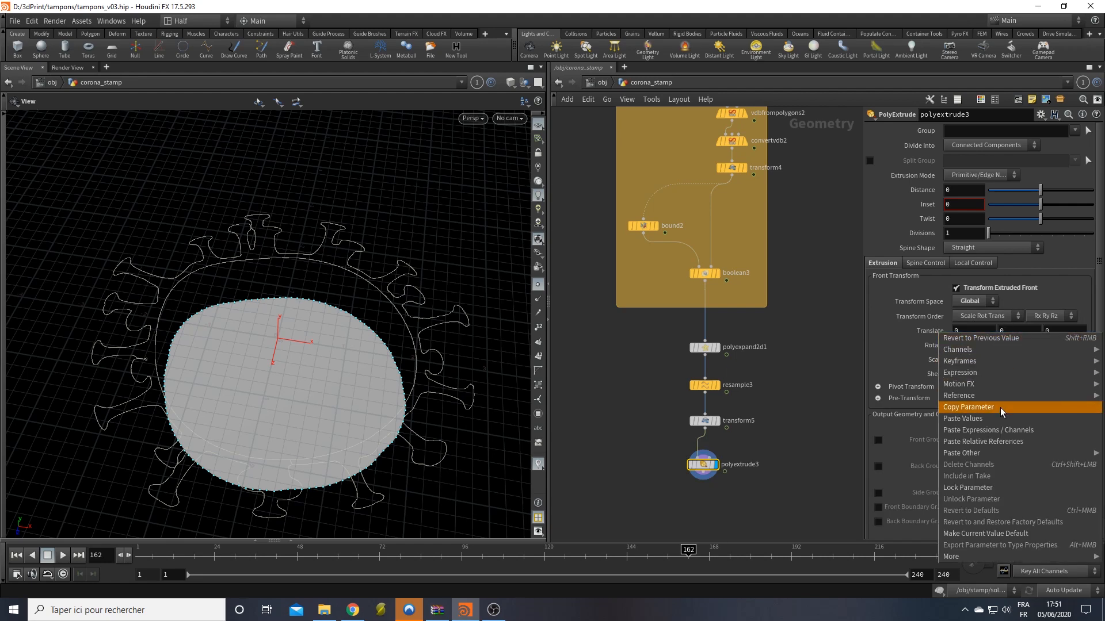
{"action": "left_click", "coordinate": [1010, 441]}
Step: Negate polyextrude3's Y translate expression to -ch("../transform5/ty") so the front extrudes upward
{"action": "left_click", "coordinate": [1001, 331]}
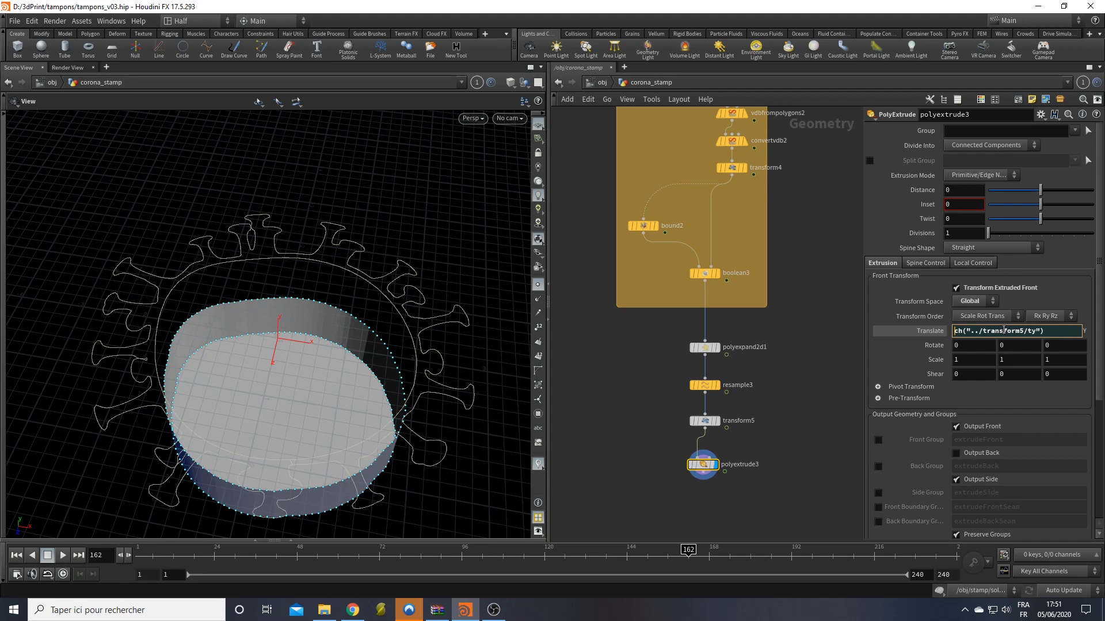
{"action": "type", "text": "-"}
{"action": "key", "text": "Return"}
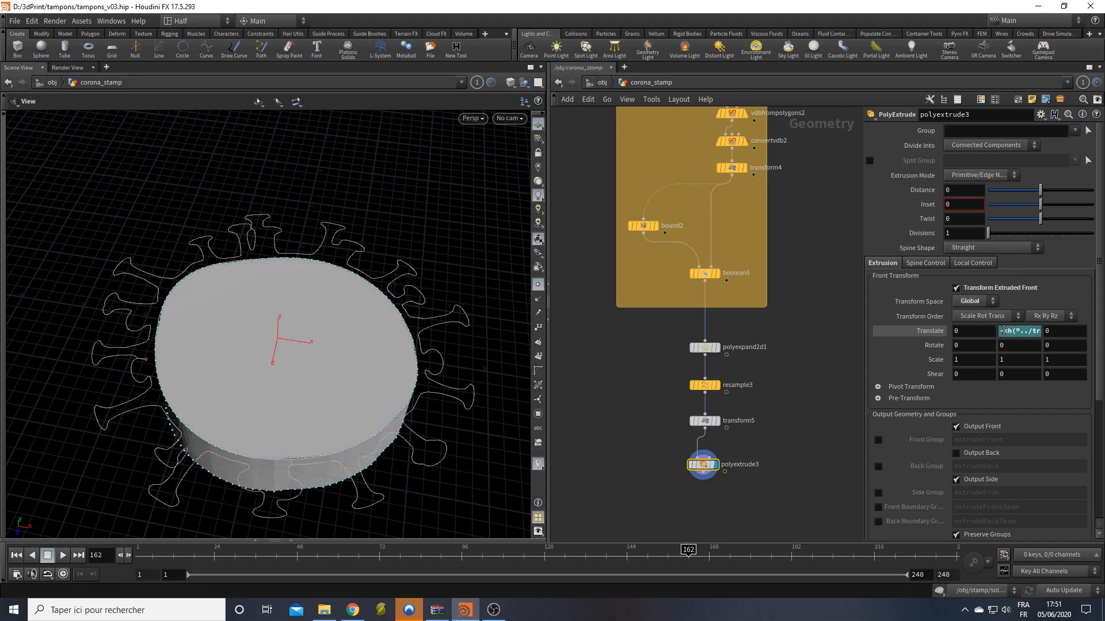
{"action": "left_click", "coordinate": [905, 332]}
{"action": "left_click_drag", "start_coordinate": [428, 413], "coordinate": [433, 339]}
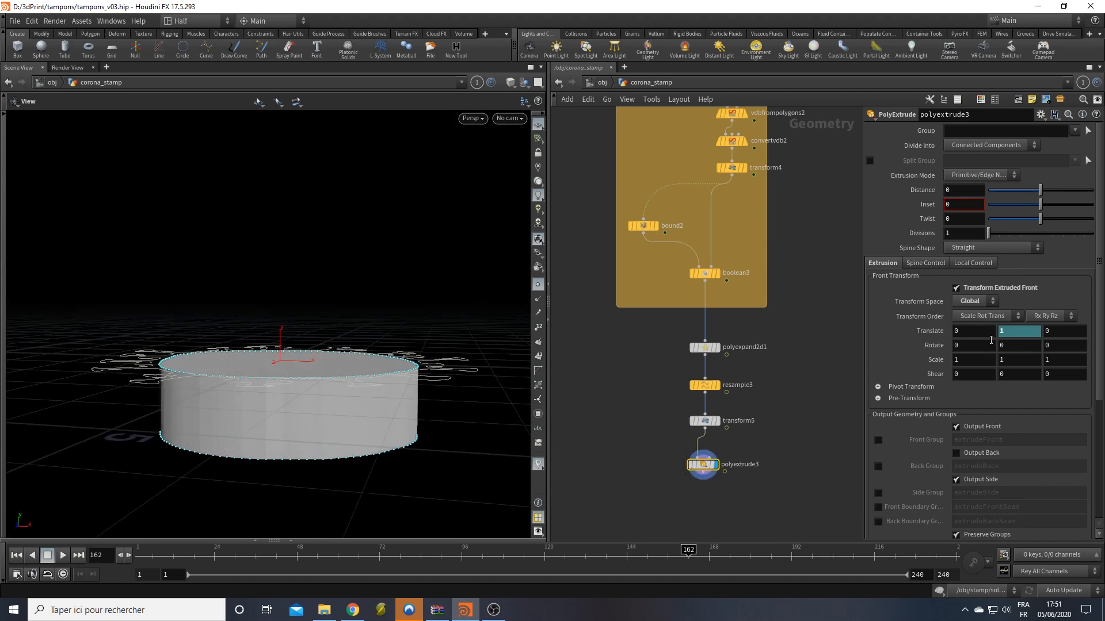
{"action": "left_click_drag", "start_coordinate": [345, 410], "coordinate": [501, 397]}
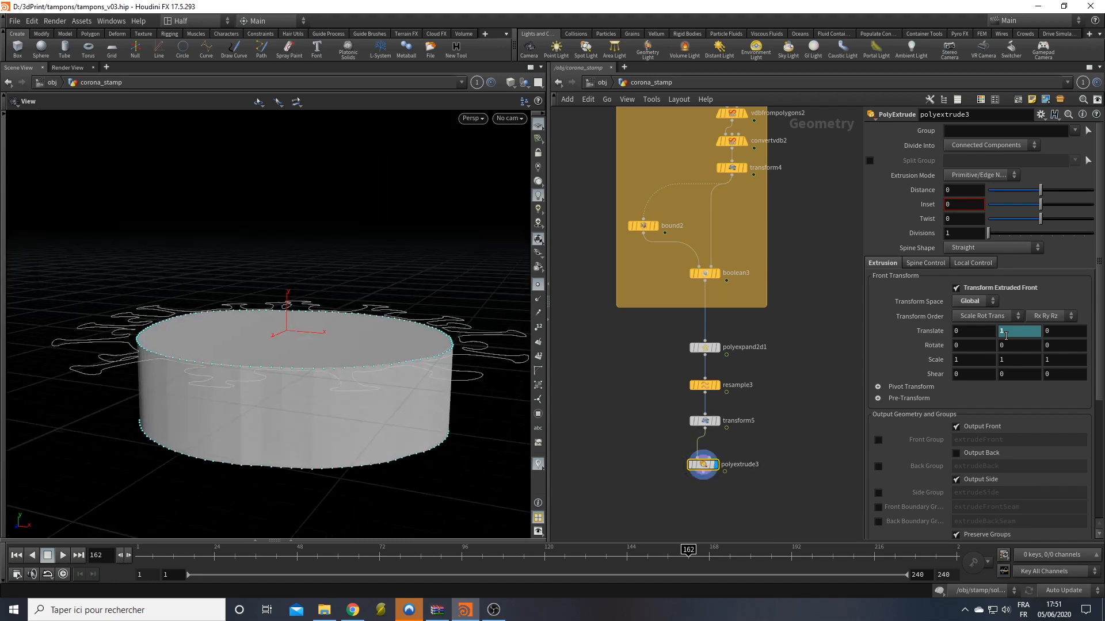
Step: Compare transform5 with polyextrude3, then append a multiplier to the extrusion's Y translate expression to double its height
{"action": "left_click", "coordinate": [715, 420]}
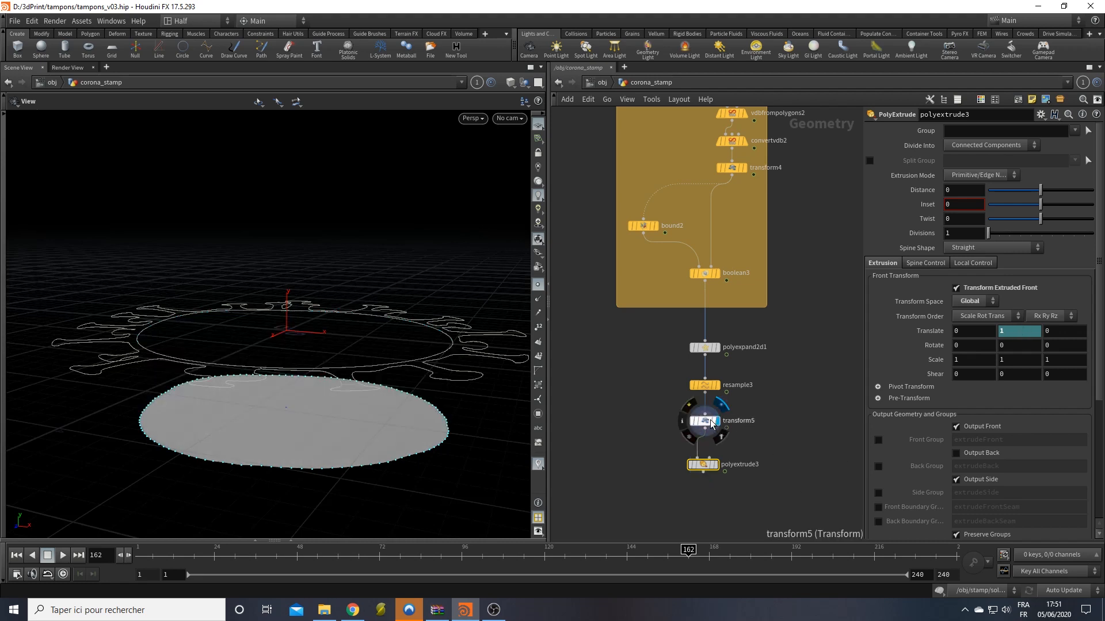
{"action": "left_click", "coordinate": [703, 420]}
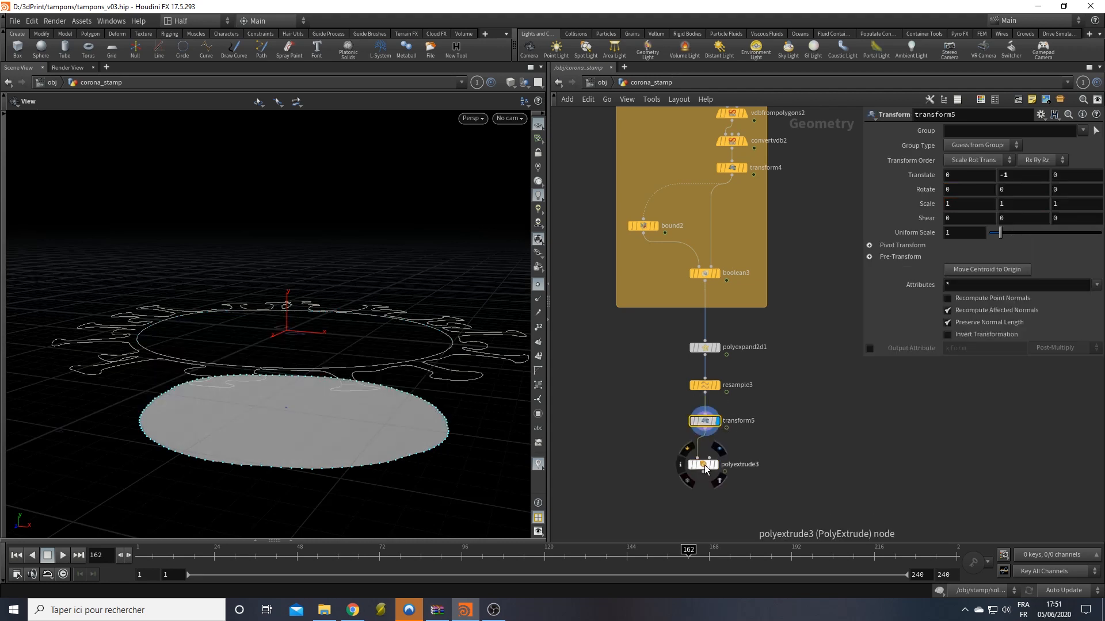
{"action": "left_click", "coordinate": [704, 465]}
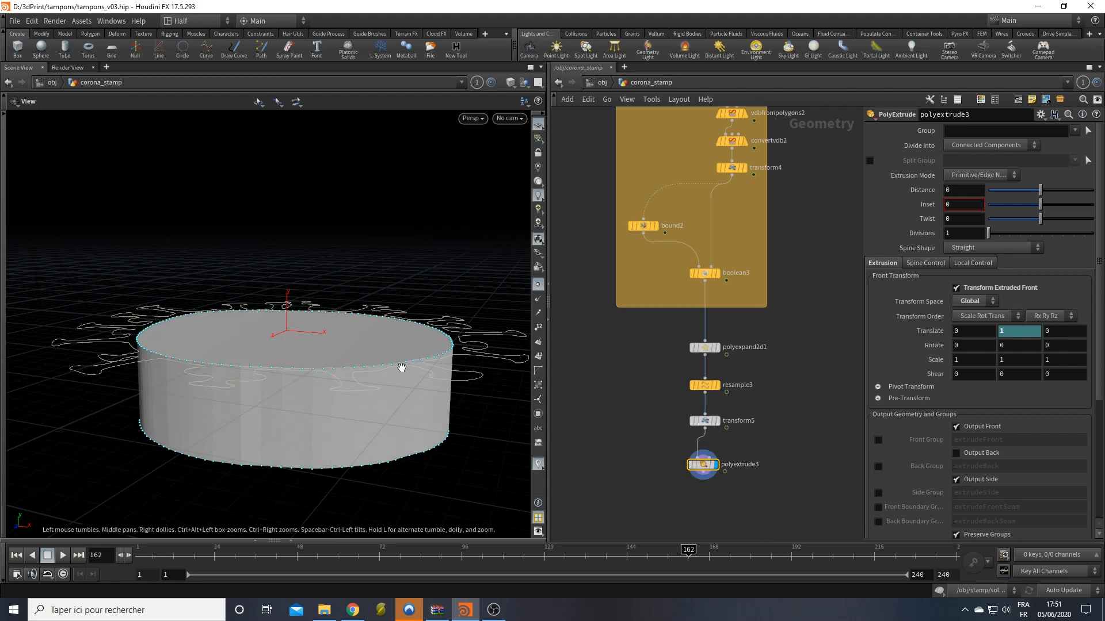
{"action": "left_click_drag", "start_coordinate": [378, 434], "coordinate": [179, 445]}
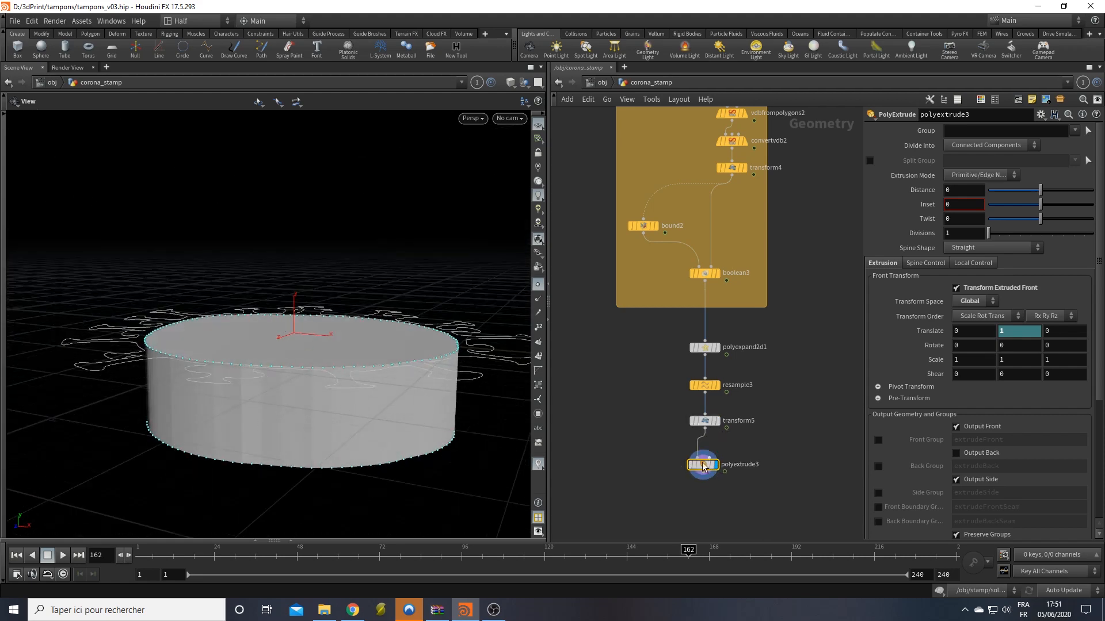
{"action": "left_click", "coordinate": [1028, 332]}
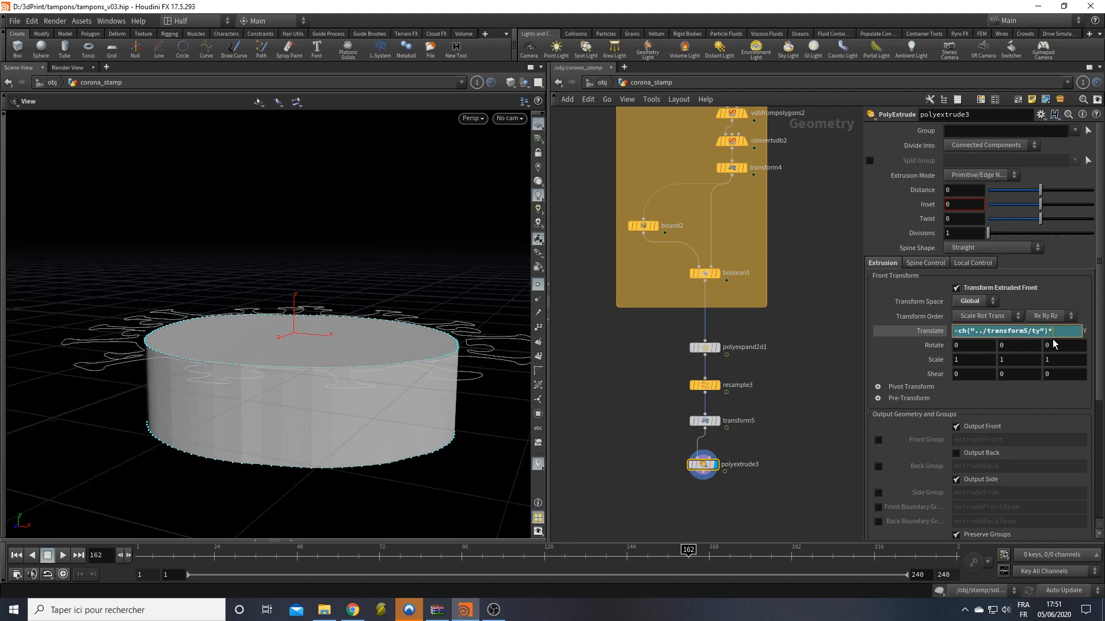
{"action": "key", "text": "Return"}
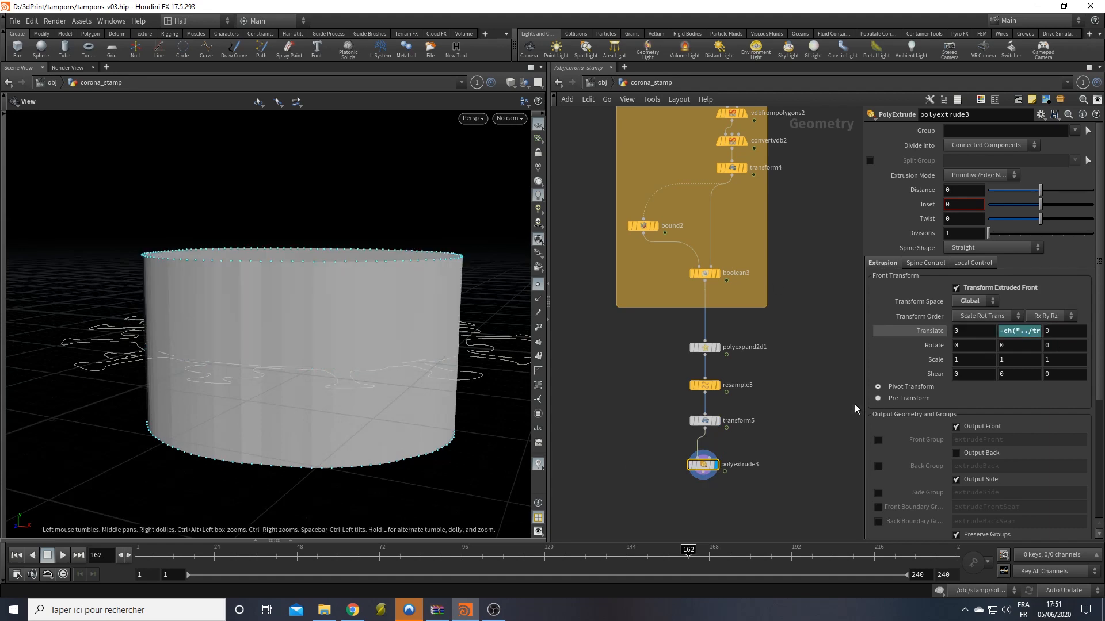
{"action": "left_click_drag", "start_coordinate": [340, 277], "coordinate": [416, 355]}
{"action": "middle_click_drag", "start_coordinate": [417, 355], "coordinate": [412, 433]}
{"action": "scroll", "coordinate": [412, 434], "scroll_direction": "down", "scroll_amount": 2}
{"action": "left_click_drag", "start_coordinate": [412, 434], "coordinate": [411, 410]}
Step: Add a Boolean Subtract node below the node chain and treat its Set A as Surface
{"action": "scroll", "coordinate": [706, 384], "scroll_direction": "down", "scroll_amount": 3}
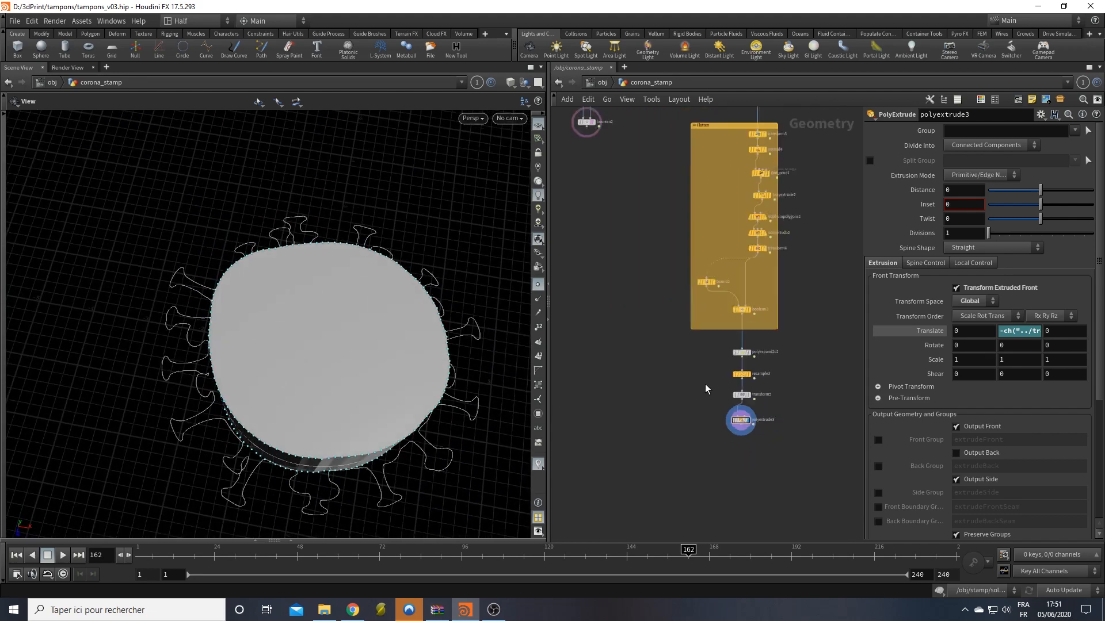
{"action": "scroll", "coordinate": [685, 379], "scroll_direction": "down", "scroll_amount": 2}
{"action": "middle_click_drag", "start_coordinate": [642, 287], "coordinate": [667, 259]}
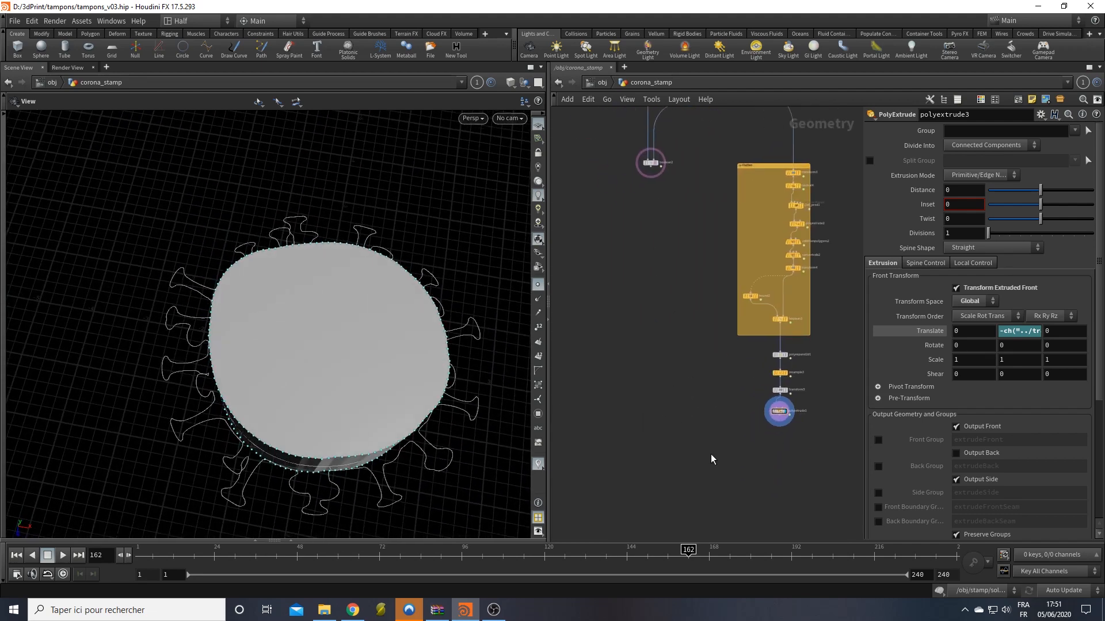
{"action": "key", "text": "Tab"}
{"action": "type", "text": "boo"}
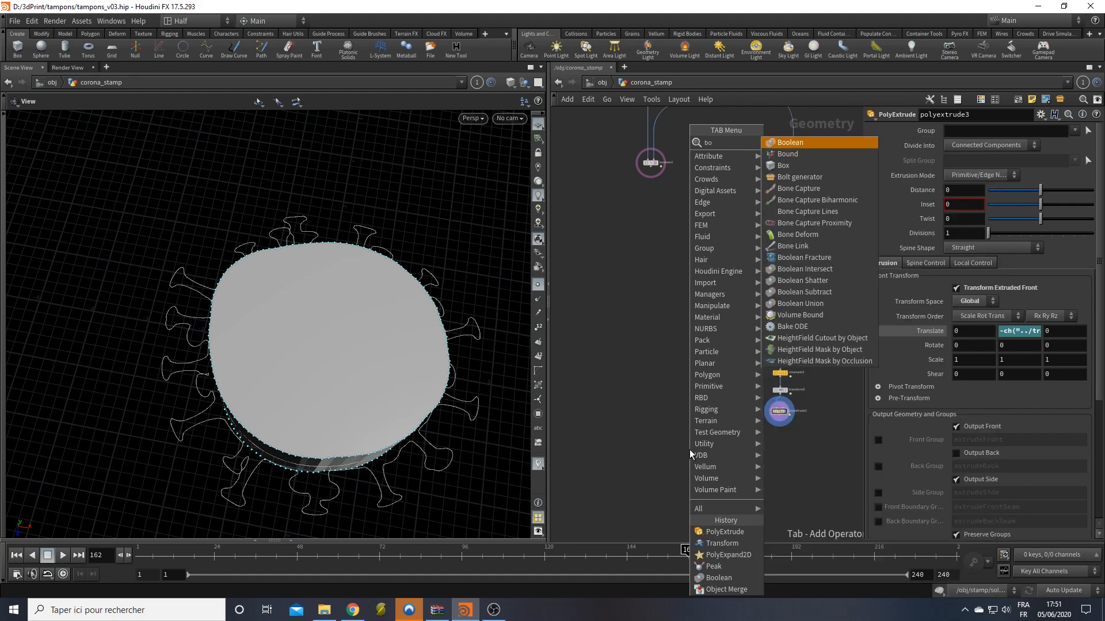
{"action": "key", "text": "Return"}
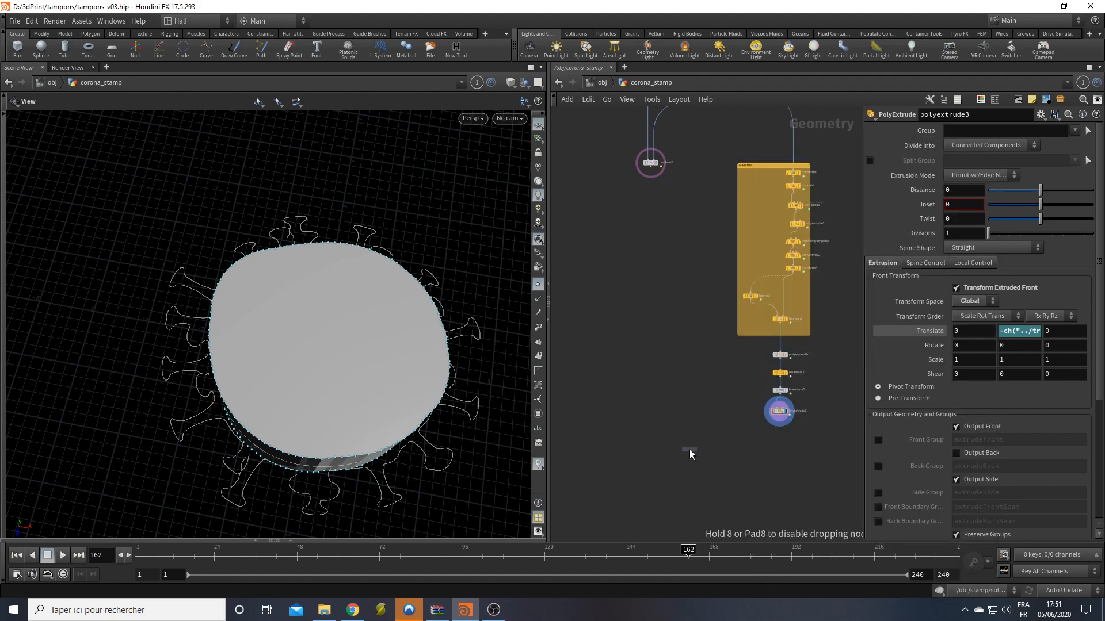
{"action": "left_click", "coordinate": [681, 471]}
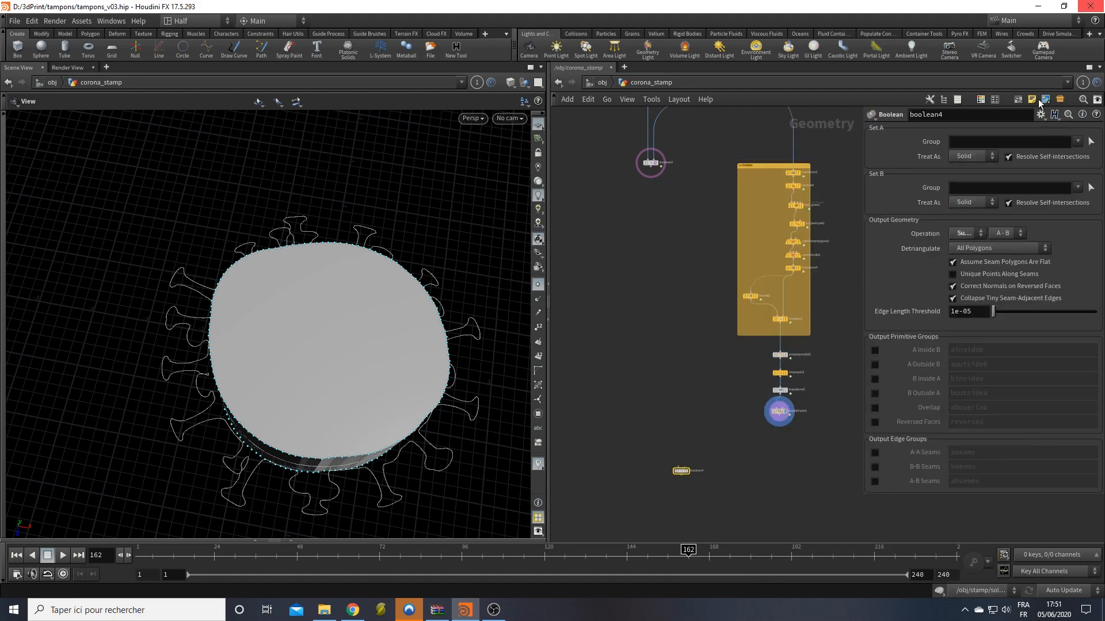
{"action": "left_click", "coordinate": [975, 159]}
{"action": "left_click", "coordinate": [968, 176]}
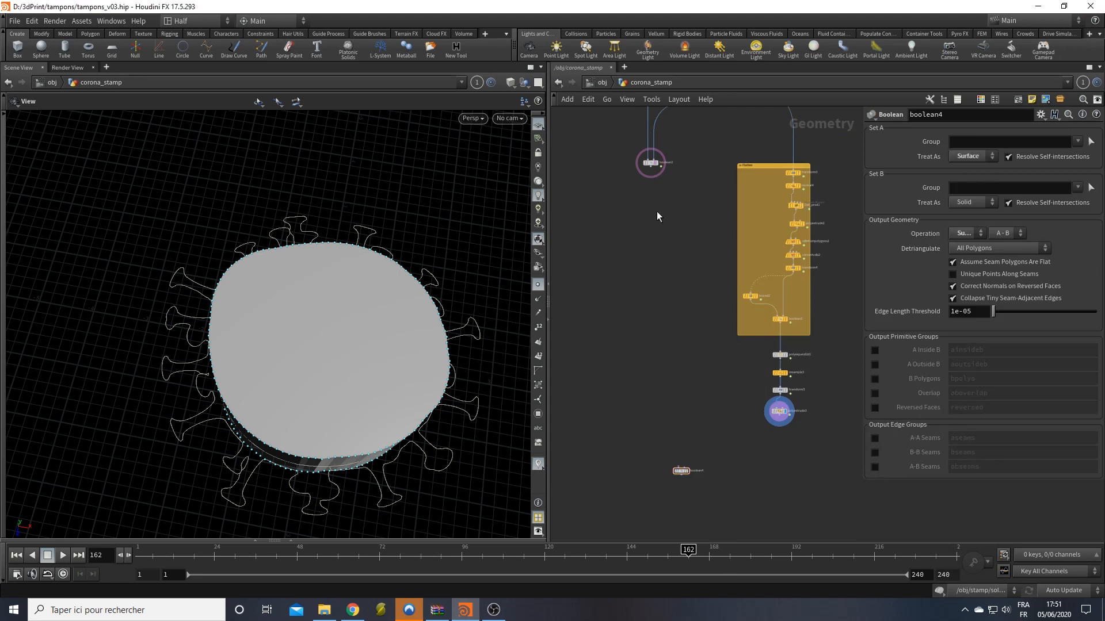
Step: Wire boolean2 and polyextrude3 into boolean4's first and second inputs, display it and hide the point markers
{"action": "left_click_drag", "start_coordinate": [651, 168], "coordinate": [779, 416]}
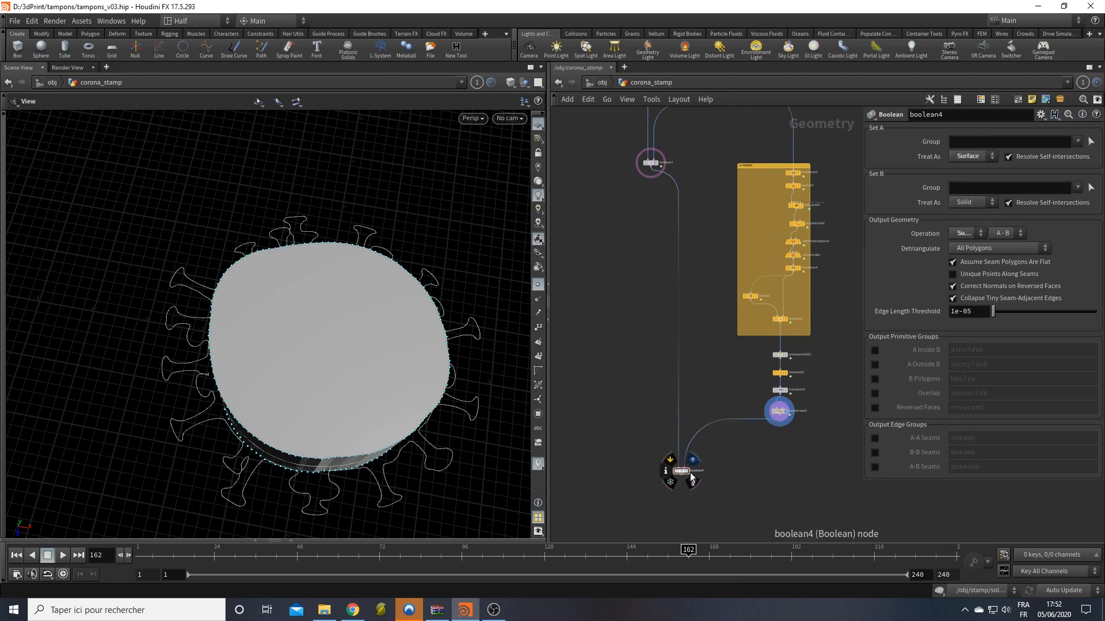
{"action": "left_click", "coordinate": [692, 460]}
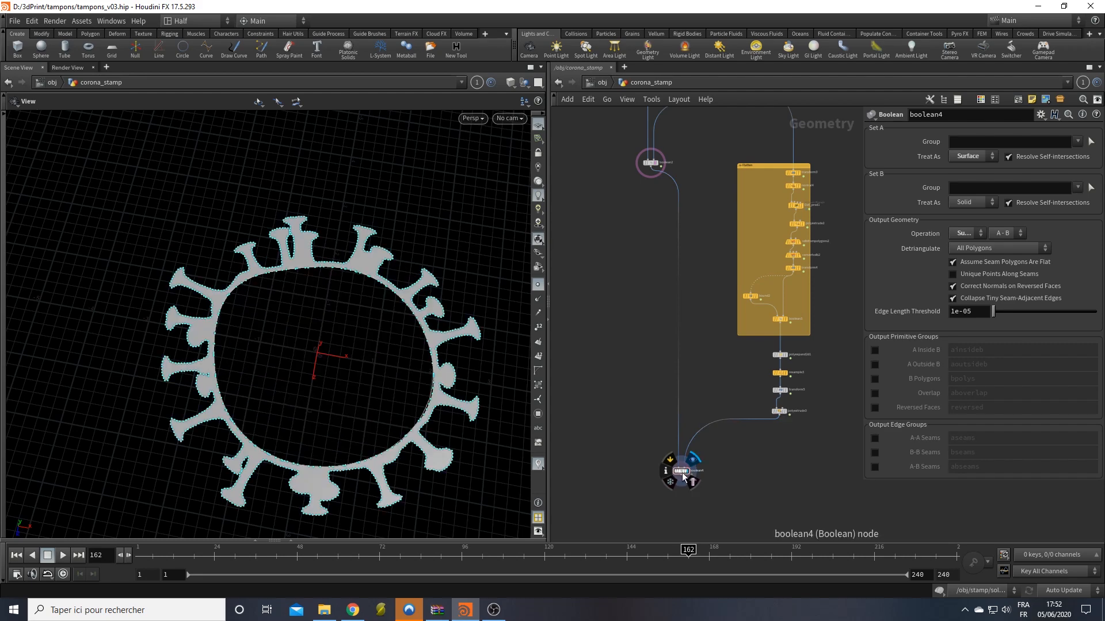
{"action": "left_click", "coordinate": [537, 288]}
{"action": "left_click", "coordinate": [535, 287]}
{"action": "right_click_drag", "start_coordinate": [379, 353], "coordinate": [390, 388]}
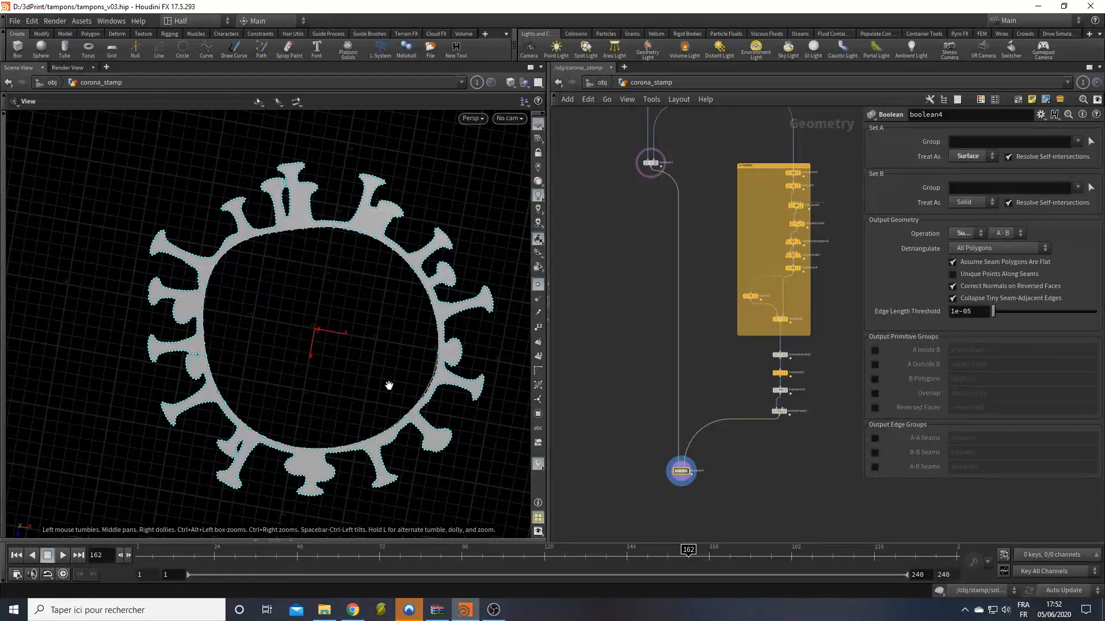
{"action": "left_click", "coordinate": [537, 285]}
{"action": "left_click_drag", "start_coordinate": [469, 461], "coordinate": [287, 356]}
Step: Move boolean4 so that it sits directly beneath boolean2 in the network
{"action": "scroll", "coordinate": [624, 345], "scroll_direction": "up", "scroll_amount": 1}
{"action": "scroll", "coordinate": [625, 373], "scroll_direction": "down", "scroll_amount": 3}
{"action": "middle_click_drag", "start_coordinate": [636, 393], "coordinate": [653, 416]}
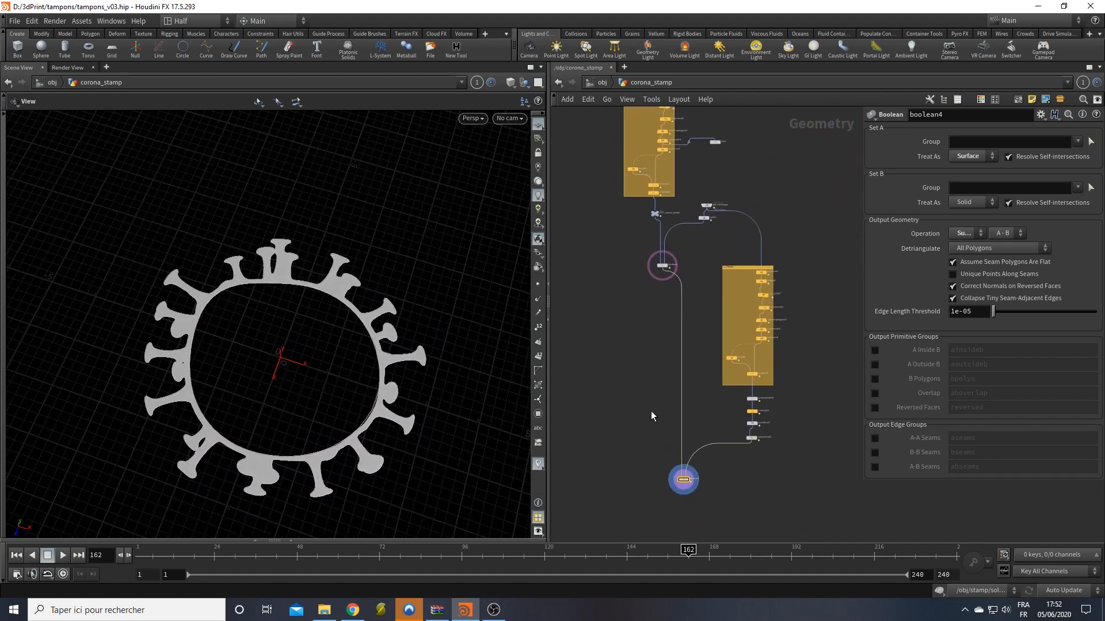
{"action": "left_click_drag", "start_coordinate": [683, 479], "coordinate": [665, 462]}
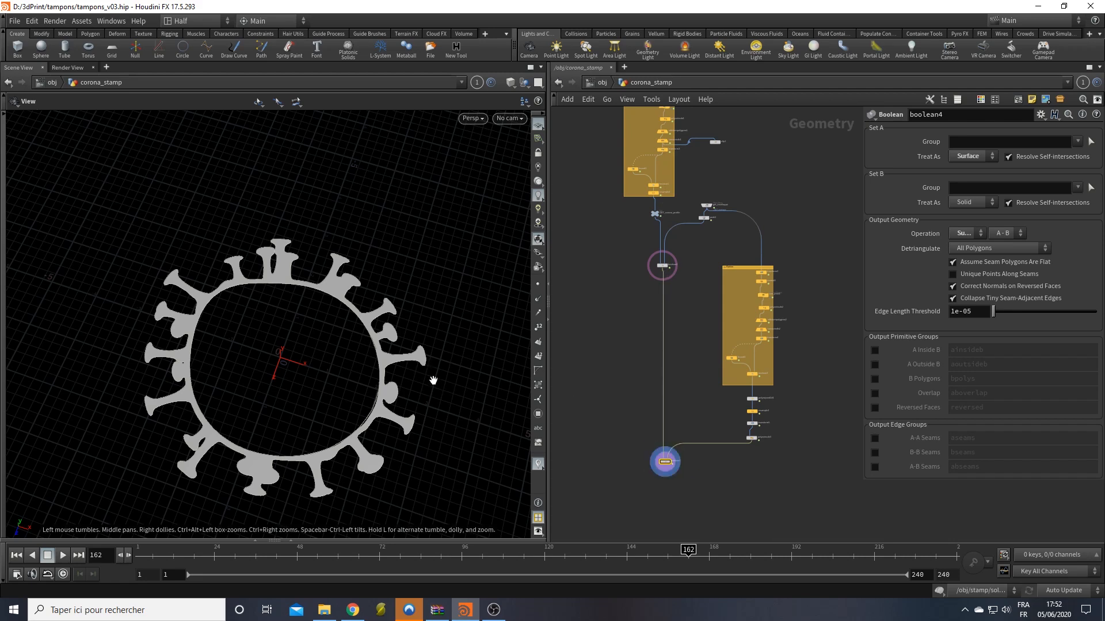
Step: Add an Object Merge node below polyextrude3 and set its Object 1 to /obj/corona_stamp/OUT_proteins
{"action": "middle_click_drag", "start_coordinate": [697, 297], "coordinate": [661, 352]}
{"action": "scroll", "coordinate": [656, 323], "scroll_direction": "up", "scroll_amount": 2}
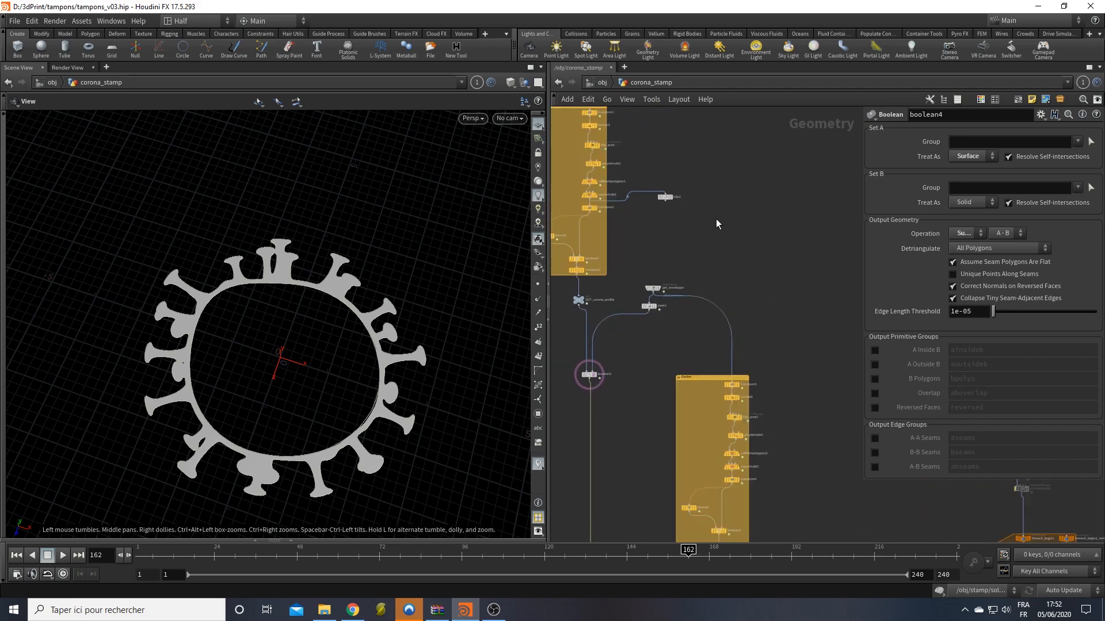
{"action": "middle_click_drag", "start_coordinate": [644, 294], "coordinate": [636, 328]}
{"action": "scroll", "coordinate": [776, 363], "scroll_direction": "down", "scroll_amount": 2}
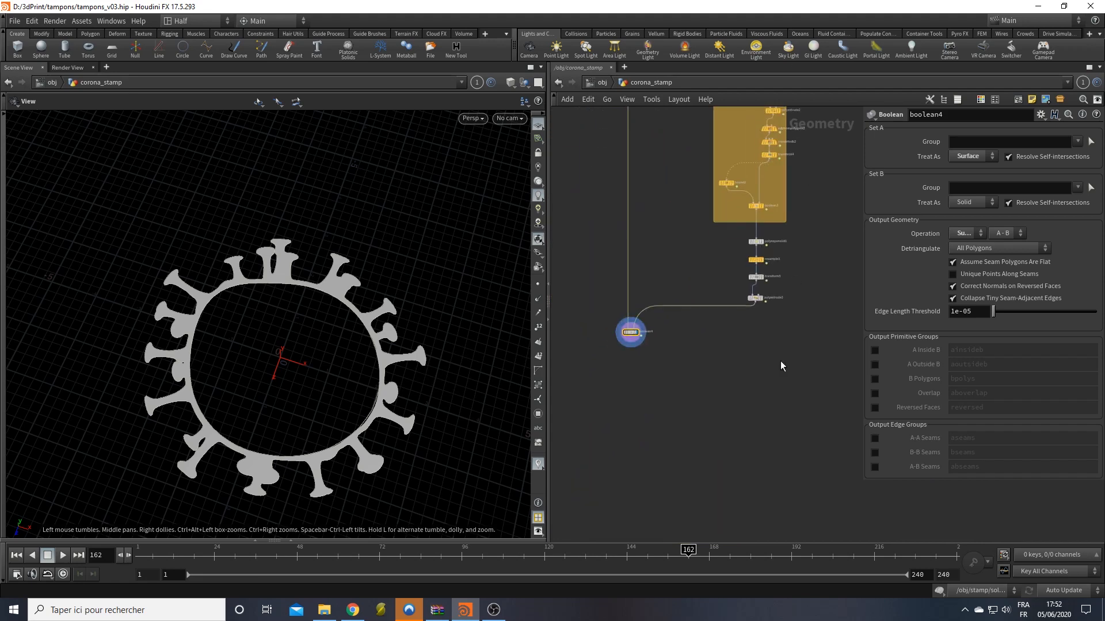
{"action": "key", "text": "Tab"}
{"action": "type", "text": "null"}
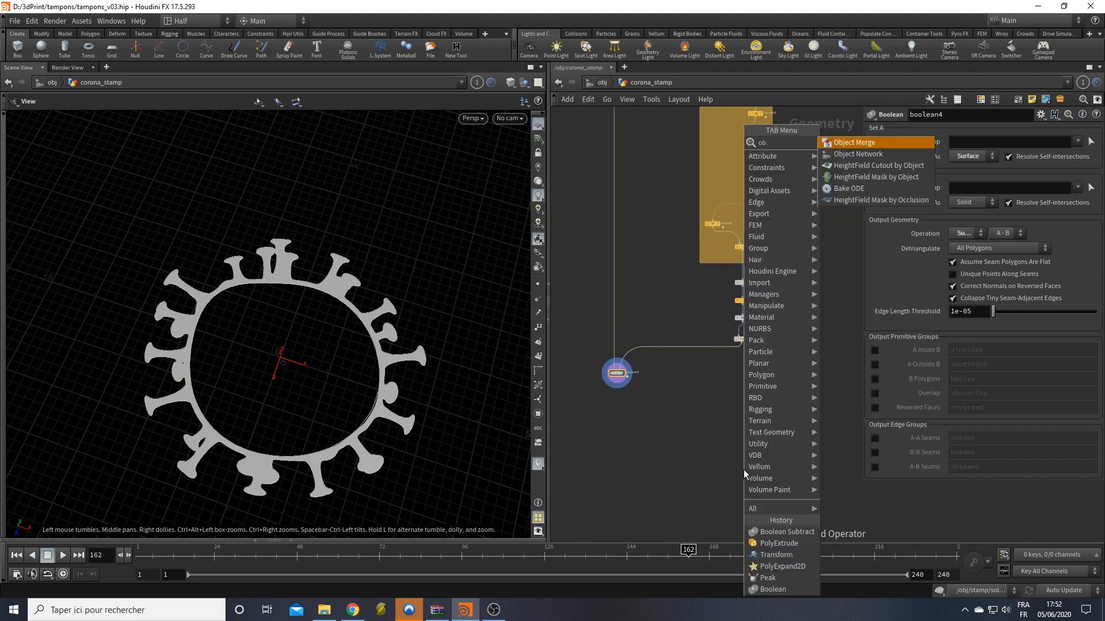
{"action": "key", "text": "Return"}
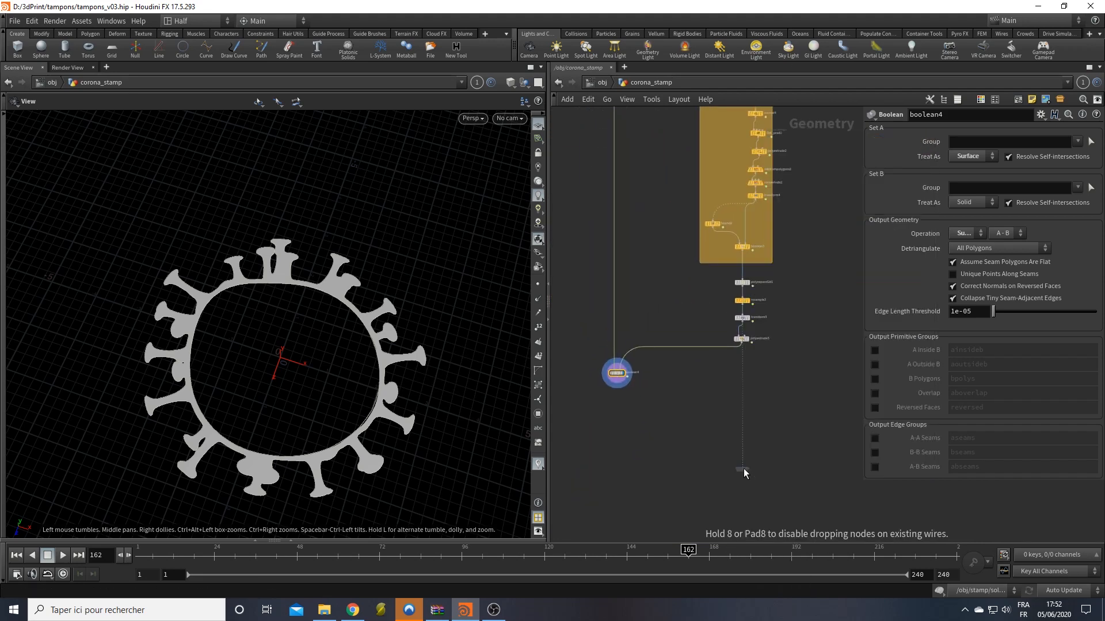
{"action": "left_click", "coordinate": [743, 445]}
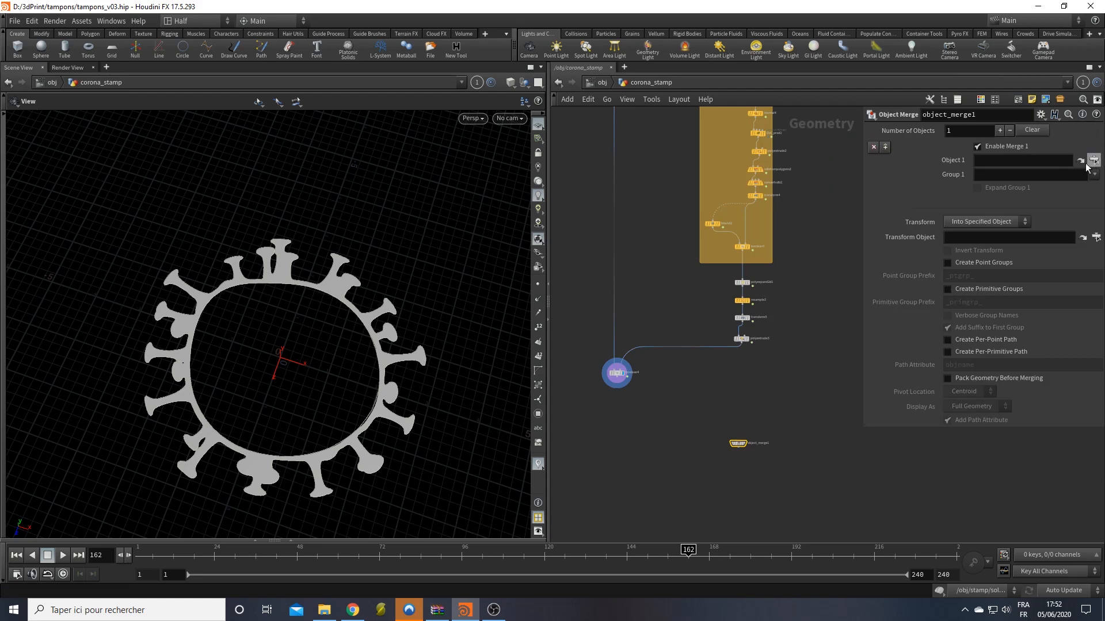
{"action": "left_click", "coordinate": [1094, 160]}
{"action": "left_click", "coordinate": [1009, 148]}
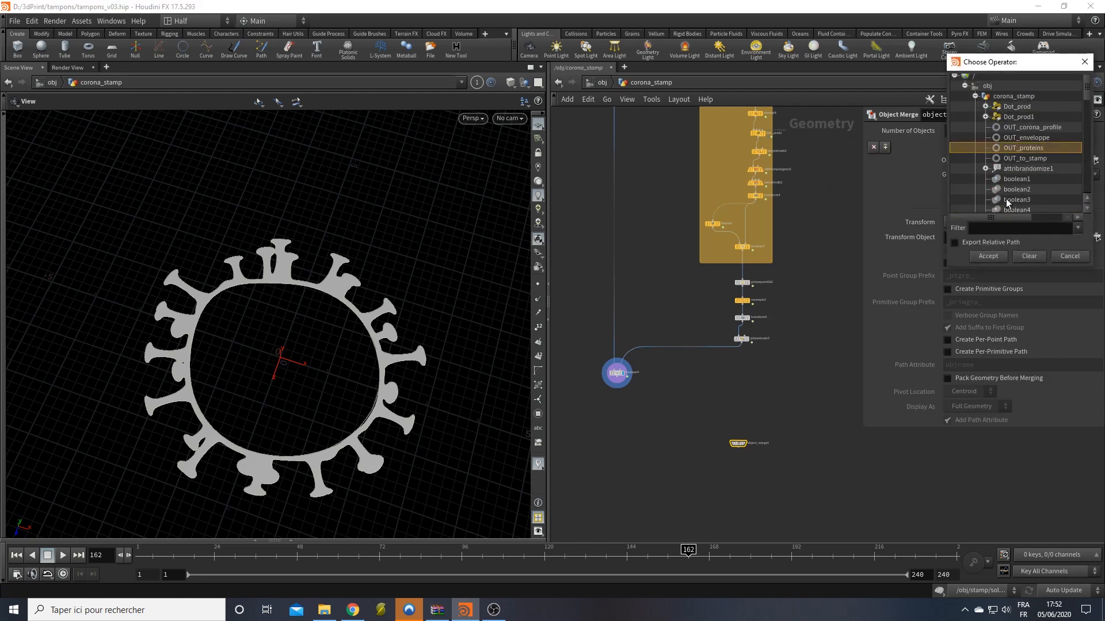
{"action": "left_click", "coordinate": [987, 256]}
Step: Rename the Object Merge node to get_proteins
{"action": "scroll", "coordinate": [759, 440], "scroll_direction": "up", "scroll_amount": 3}
{"action": "double_click", "coordinate": [757, 447]}
{"action": "key", "text": "shift+Home"}
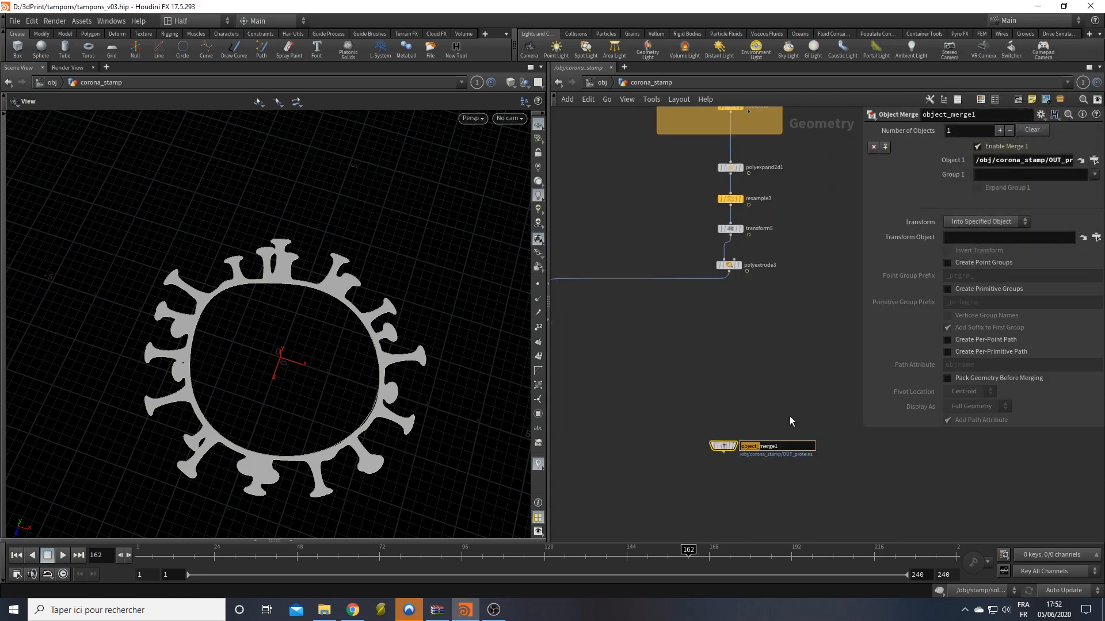
{"action": "type", "text": "get_proteins"}
{"action": "key", "text": "Return"}
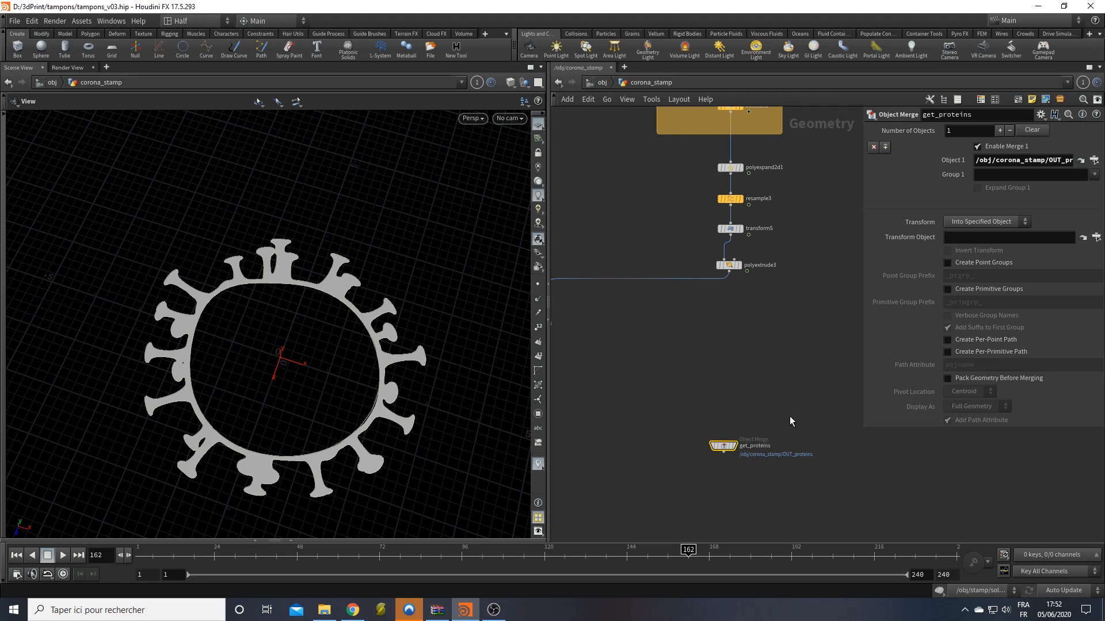
Step: Display get_proteins and examine the proteins in perspective, top and front views
{"action": "left_click", "coordinate": [734, 446]}
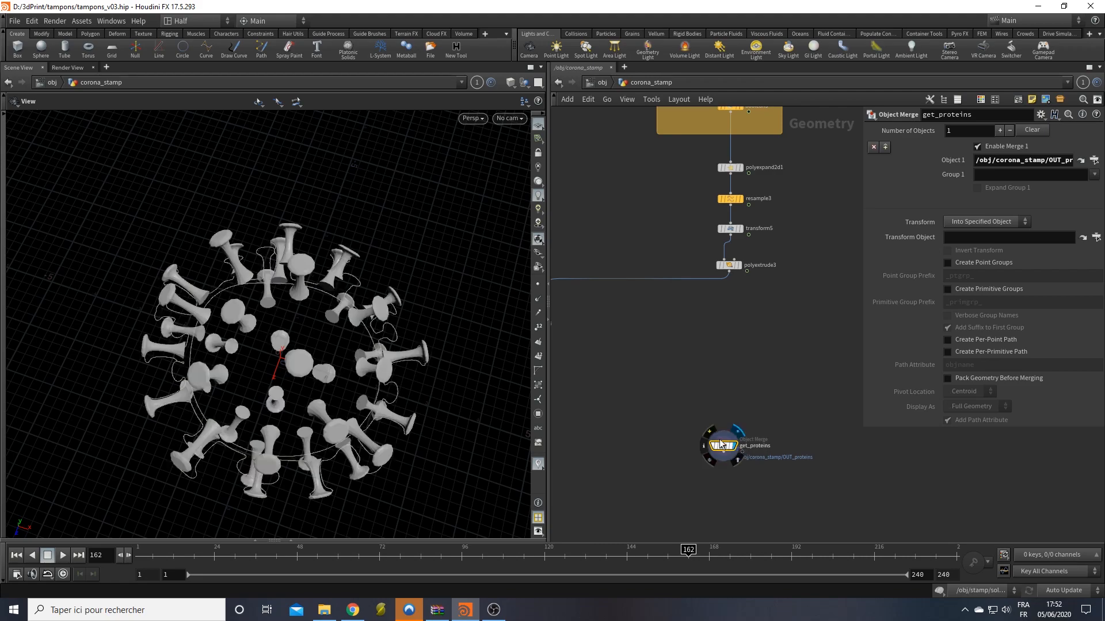
{"action": "middle_click_drag", "start_coordinate": [633, 411], "coordinate": [792, 422]}
{"action": "left_click_drag", "start_coordinate": [414, 420], "coordinate": [380, 368]}
{"action": "left_click_drag", "start_coordinate": [522, 356], "coordinate": [409, 367]}
{"action": "key", "text": "space+2"}
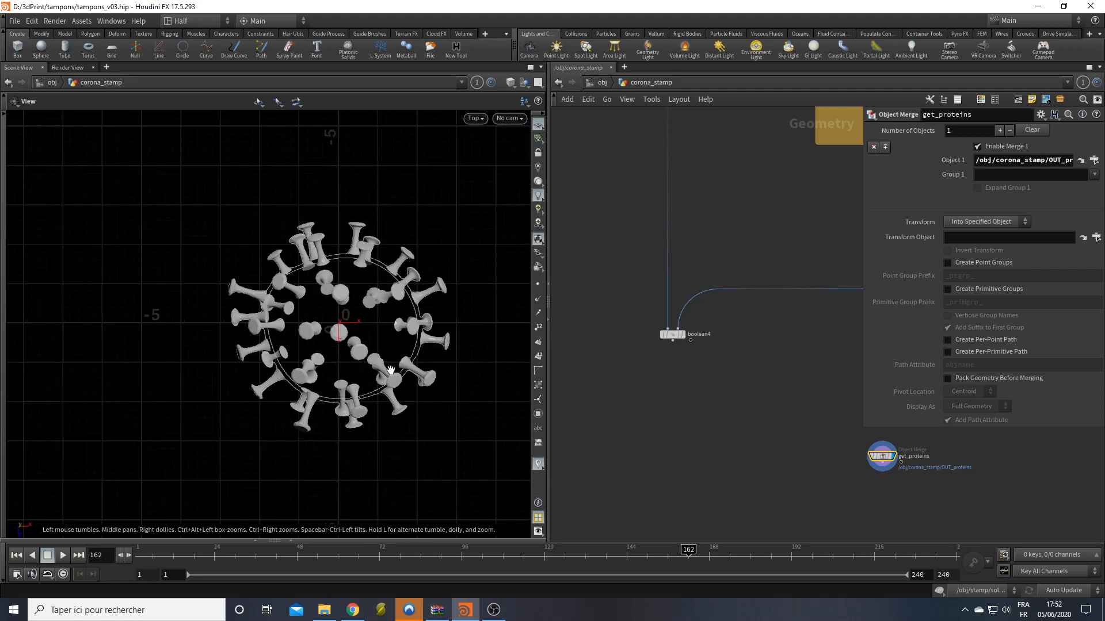
{"action": "key", "text": "space+3"}
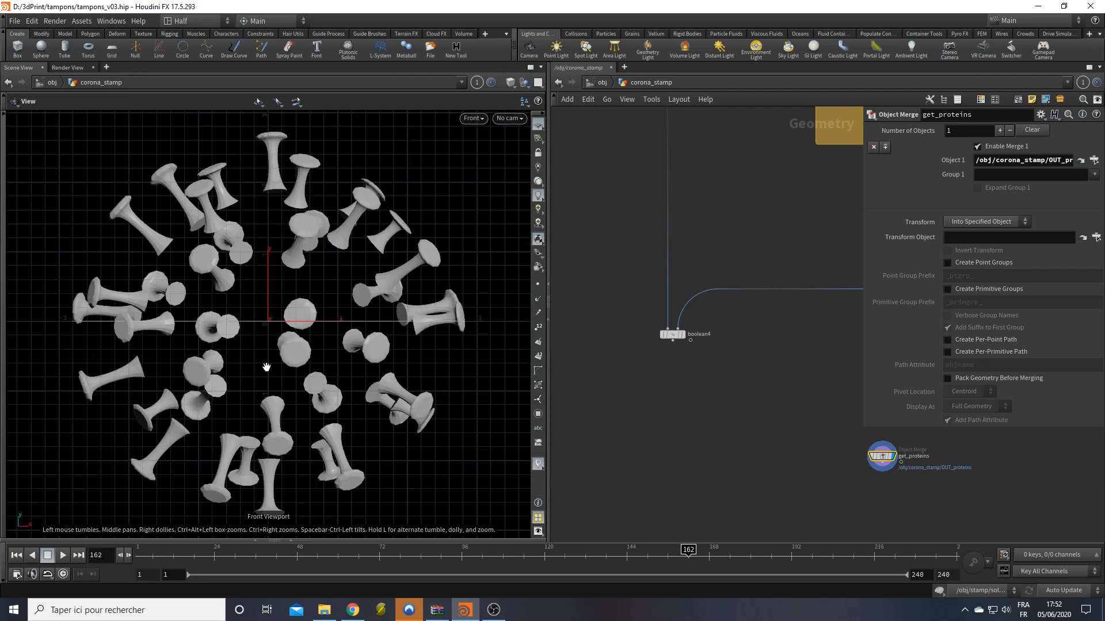
{"action": "right_click_drag", "start_coordinate": [266, 367], "coordinate": [1, 376]}
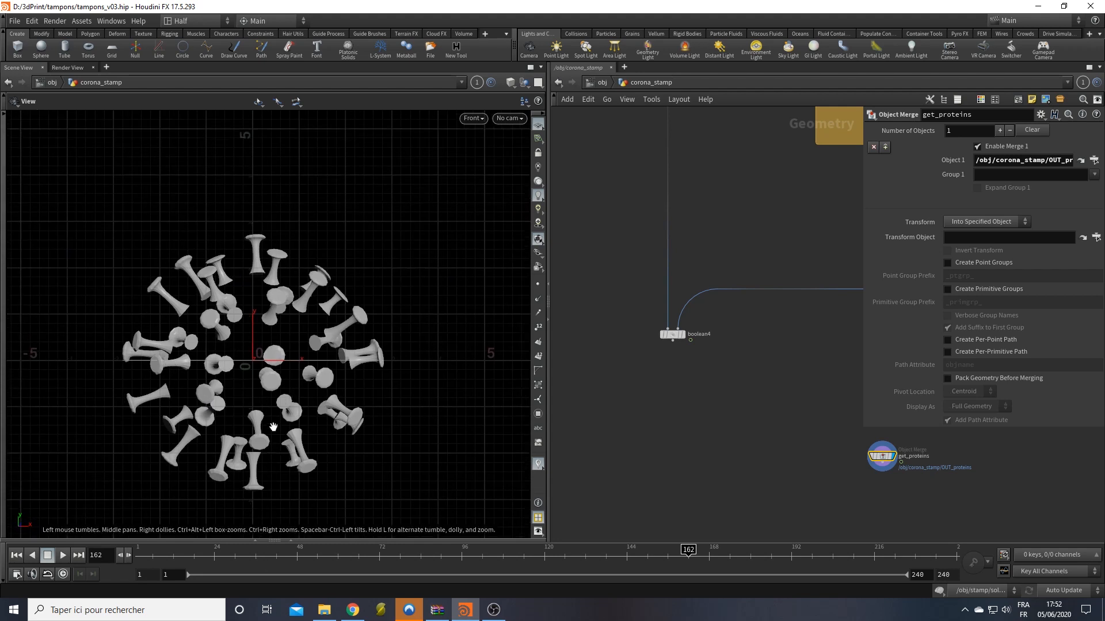
Step: Move get_proteins up closer to boolean4, just below the polyextrude3 branch
{"action": "key", "text": "space+1"}
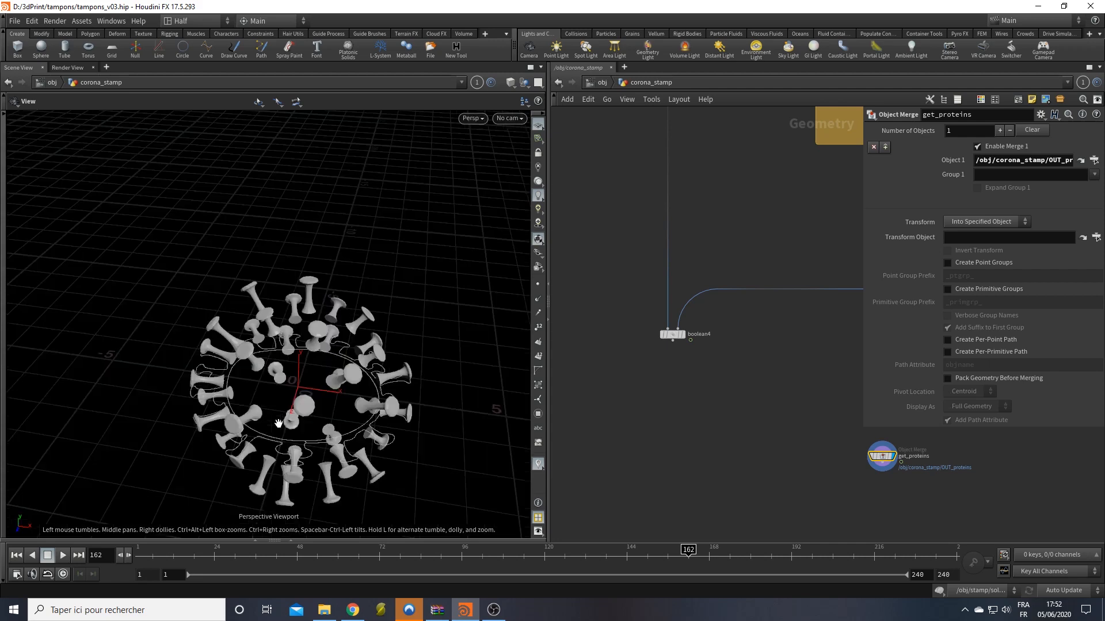
{"action": "left_click_drag", "start_coordinate": [278, 424], "coordinate": [288, 316]}
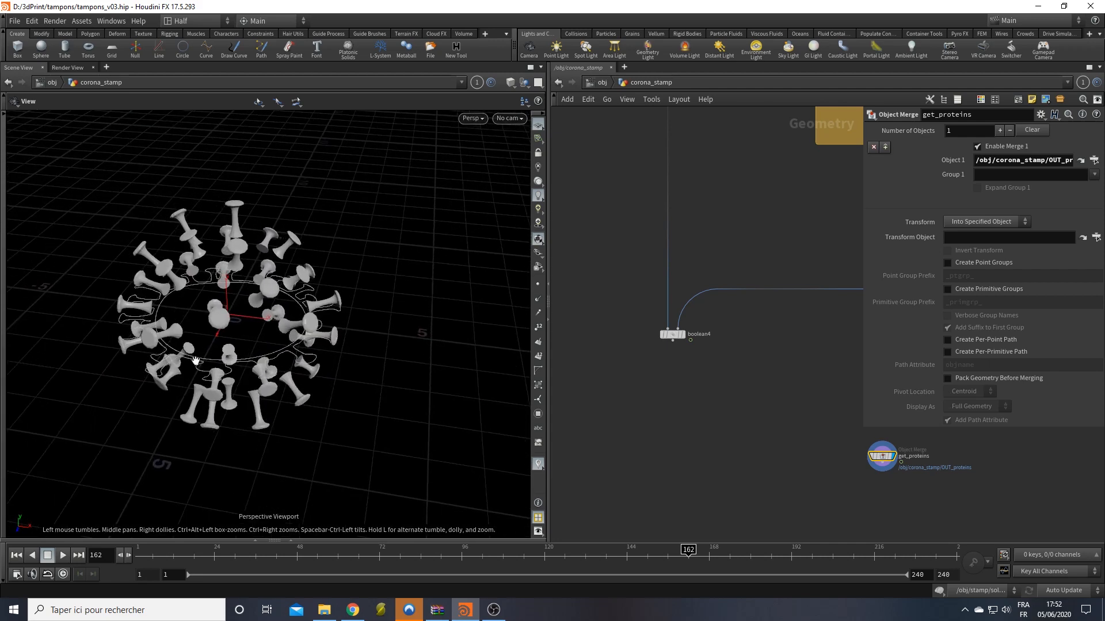
{"action": "scroll", "coordinate": [288, 316], "scroll_direction": "up", "scroll_amount": 3}
{"action": "middle_click_drag", "start_coordinate": [757, 459], "coordinate": [691, 397]}
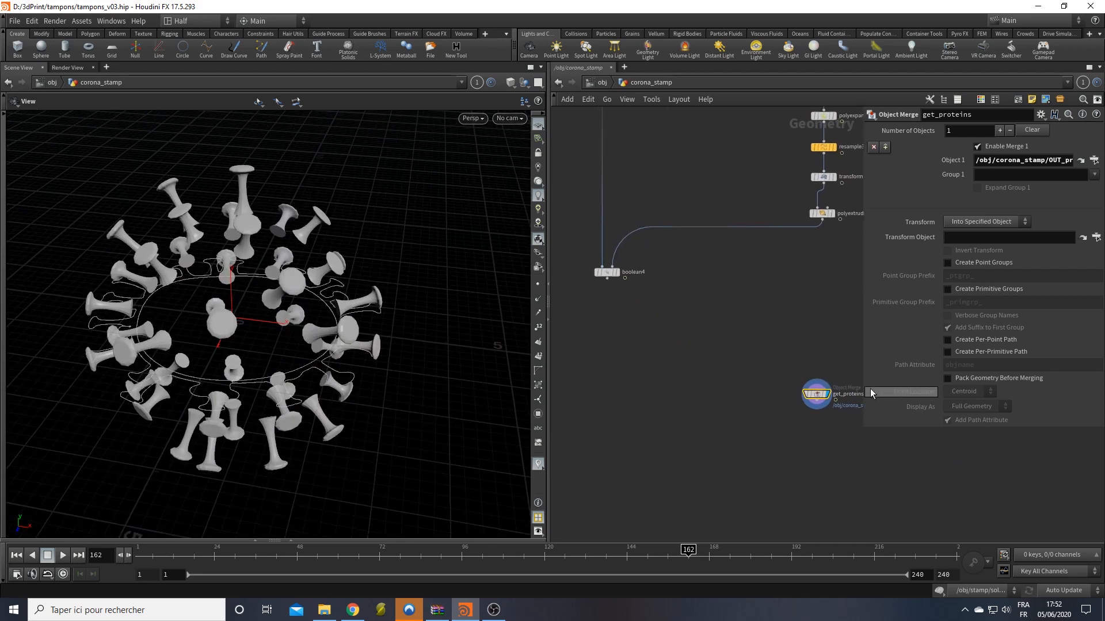
{"action": "left_click_drag", "start_coordinate": [821, 397], "coordinate": [775, 339]}
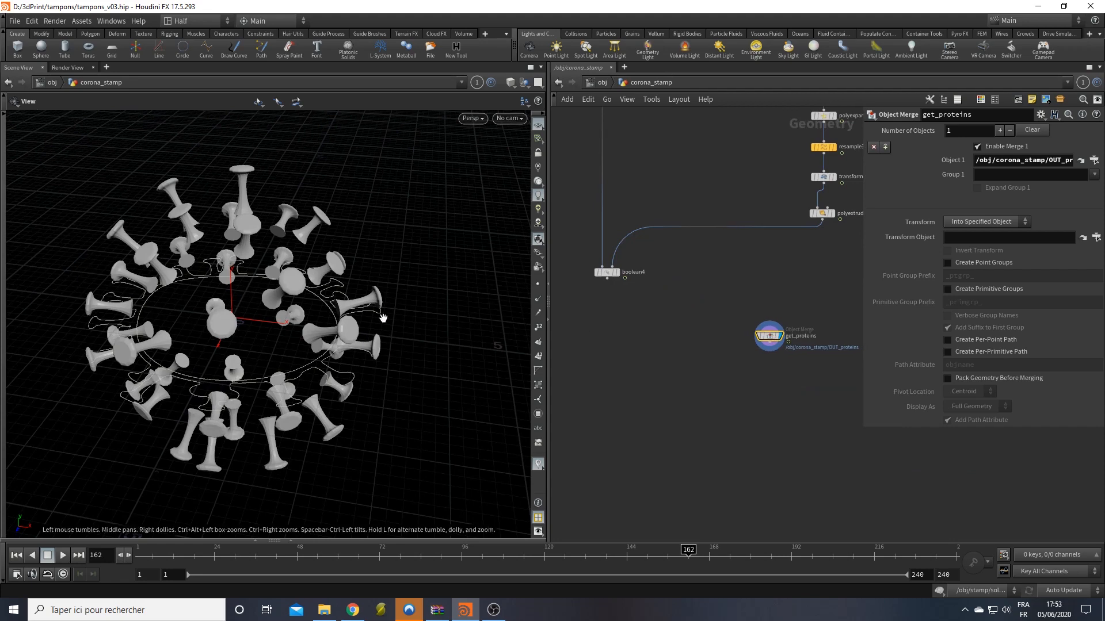
Step: Add a displayed Clip node beneath get_proteins and set its Direction to 0, 1, 0
{"action": "key", "text": "Tab"}
{"action": "type", "text": "clip"}
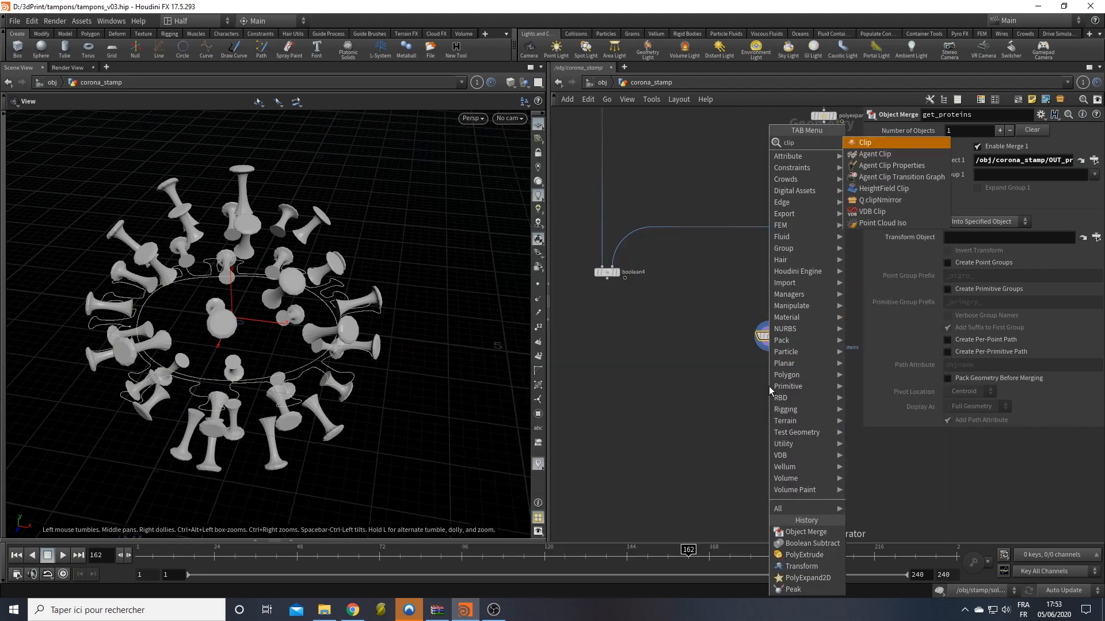
{"action": "key", "text": "Return"}
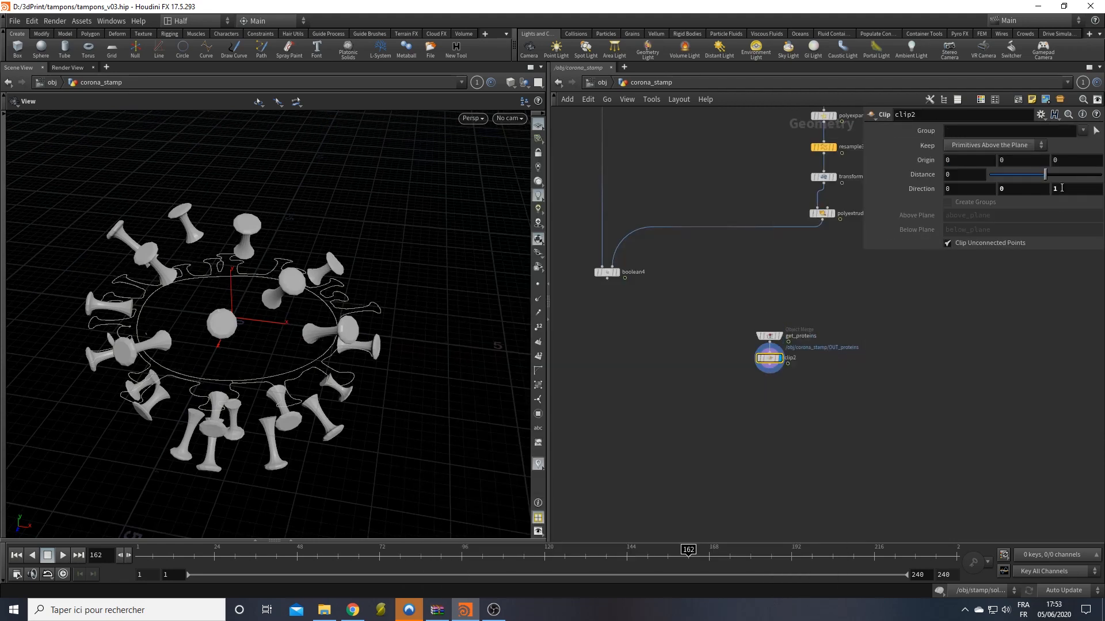
{"action": "type", "text": "0"}
{"action": "left_click", "coordinate": [1024, 188]}
{"action": "type", "text": "1"}
{"action": "key", "text": "Return"}
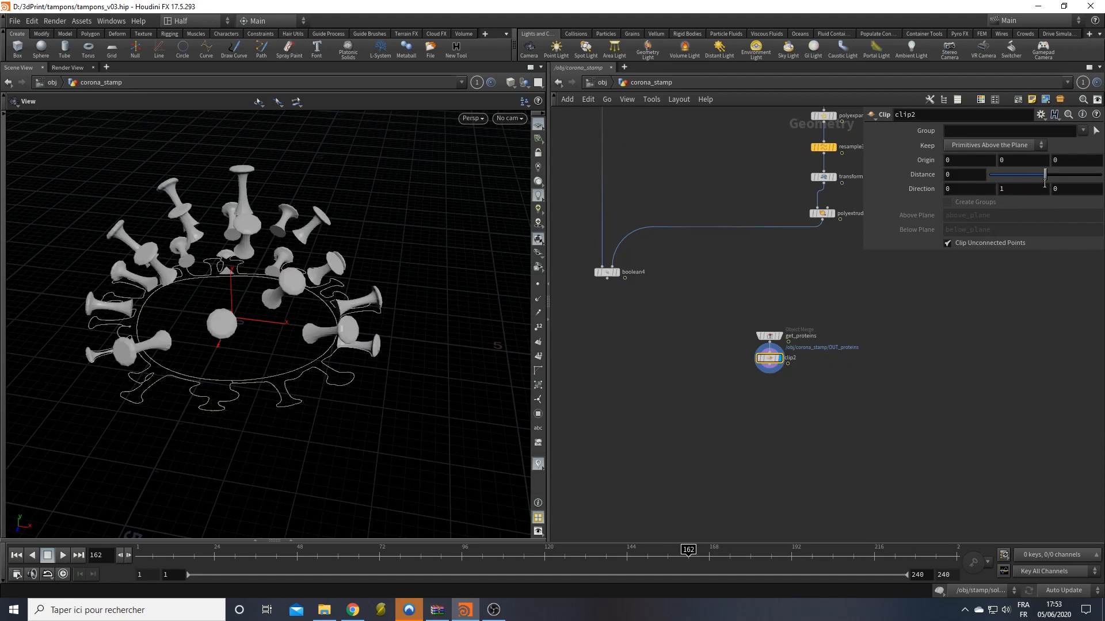
Step: Examine the clipped proteins against the flat virus outline from several perspective angles
{"action": "right_click", "coordinate": [202, 382]}
{"action": "left_click", "coordinate": [202, 366]}
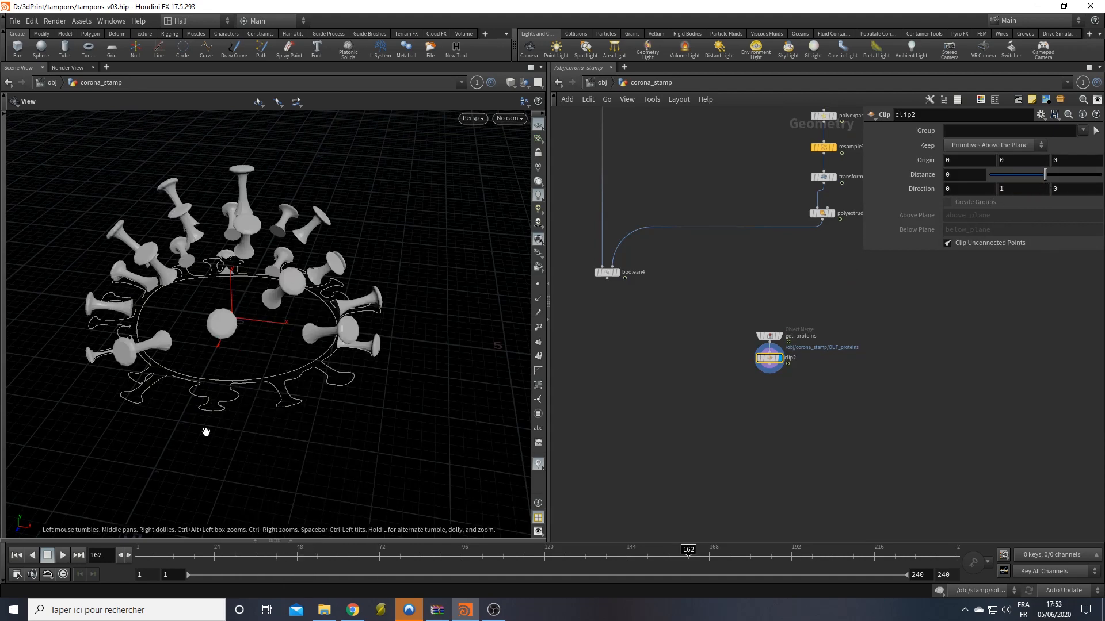
{"action": "left_click_drag", "start_coordinate": [206, 432], "coordinate": [211, 414]}
{"action": "right_click_drag", "start_coordinate": [211, 415], "coordinate": [433, 372]}
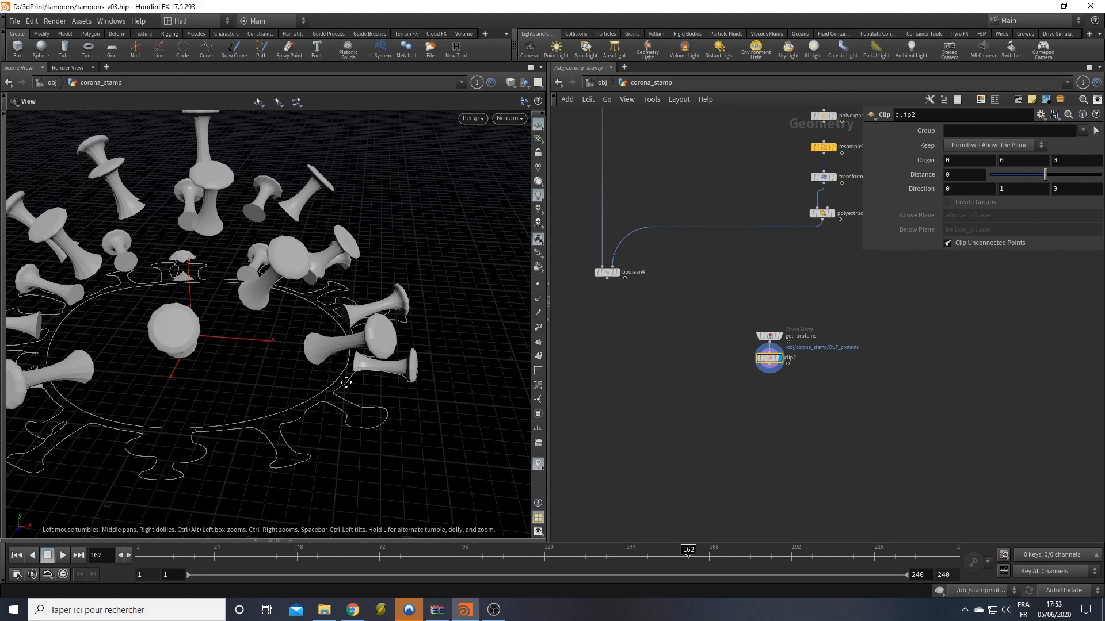
{"action": "middle_click_drag", "start_coordinate": [346, 382], "coordinate": [438, 375]}
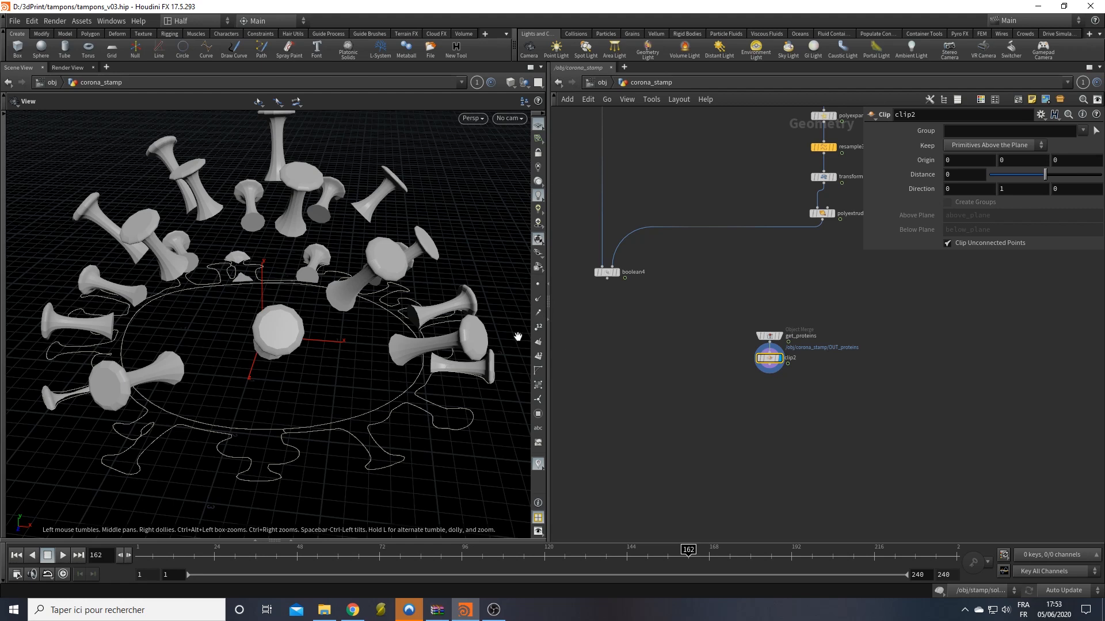
{"action": "left_click_drag", "start_coordinate": [444, 349], "coordinate": [367, 374]}
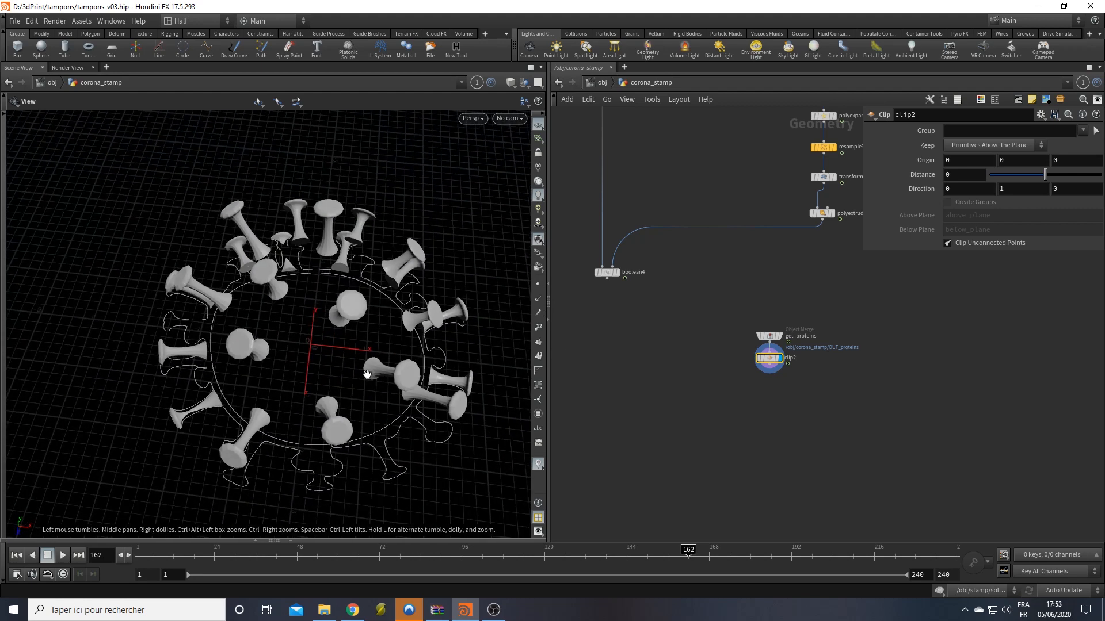
Step: Move clip2 lower and insert an Assemble node on the wire between get_proteins and clip2
{"action": "scroll", "coordinate": [665, 360], "scroll_direction": "up", "scroll_amount": 1}
{"action": "left_click_drag", "start_coordinate": [786, 360], "coordinate": [795, 402]}
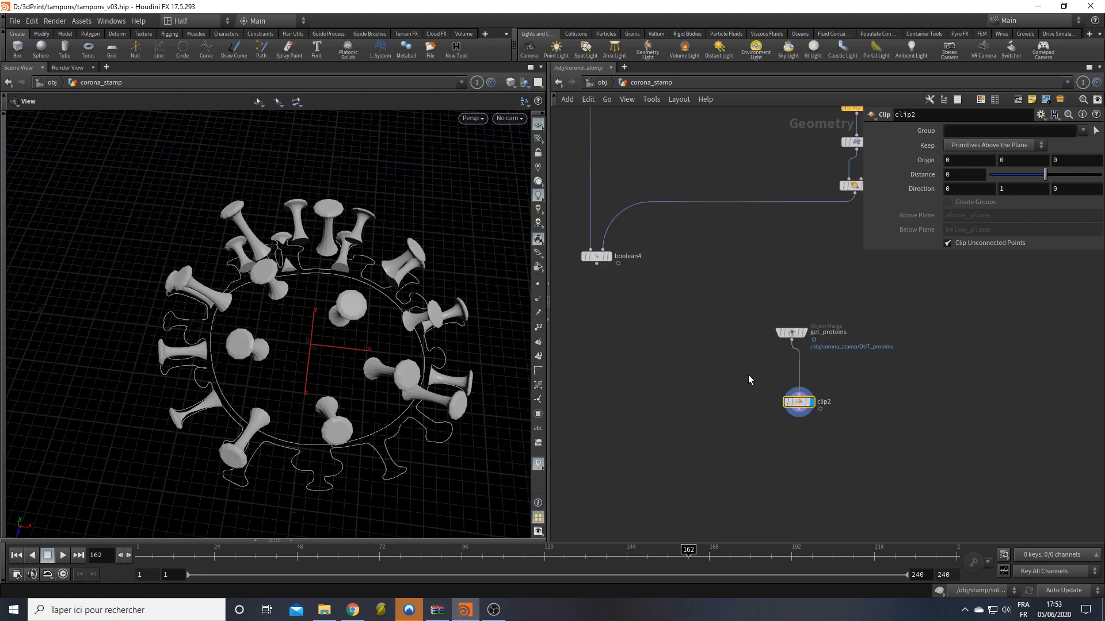
{"action": "key", "text": "Tab"}
{"action": "type", "text": "as"}
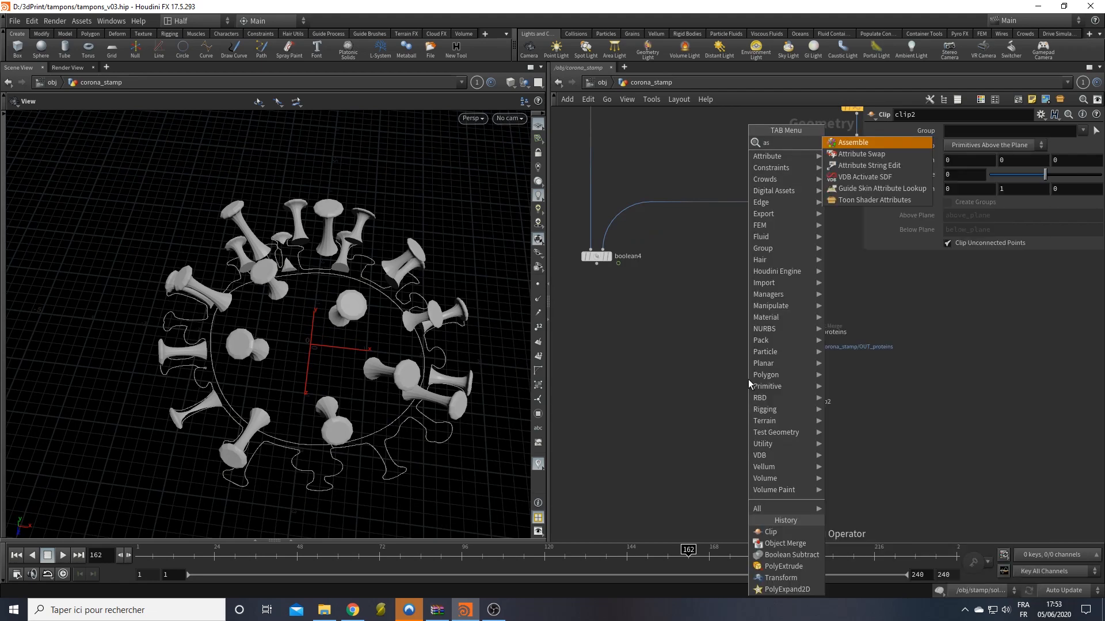
{"action": "type", "text": "se"}
{"action": "key", "text": "Return"}
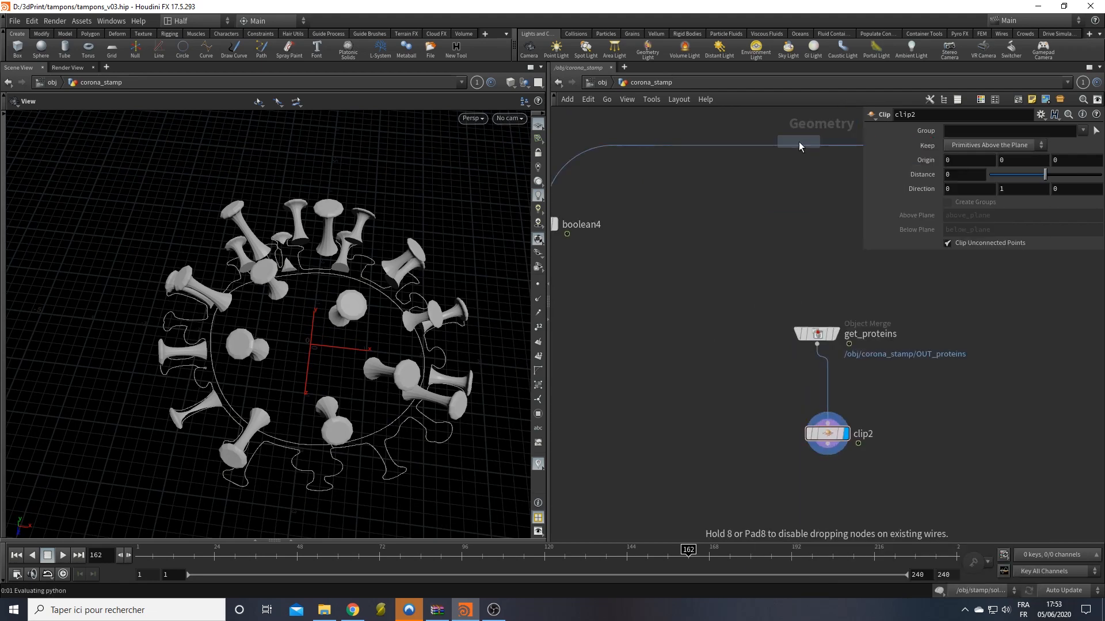
{"action": "left_click", "coordinate": [827, 389]}
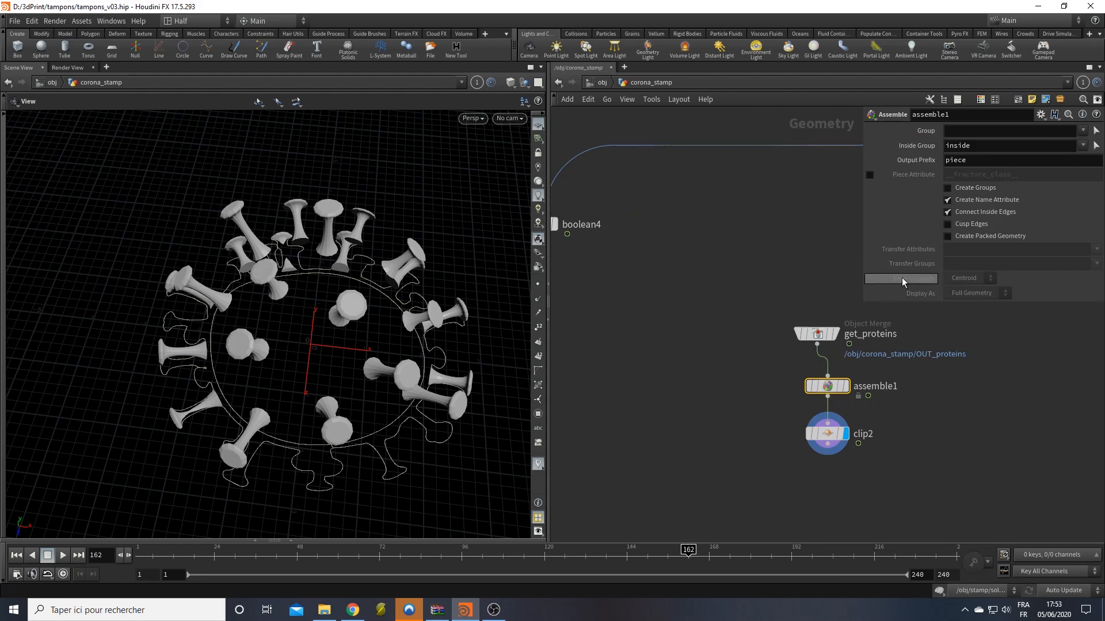
Step: Enable Create Packed Geometry on assemble1 and display the node to inspect the packed proteins in wireframe
{"action": "left_click", "coordinate": [947, 237]}
{"action": "left_click", "coordinate": [844, 386]}
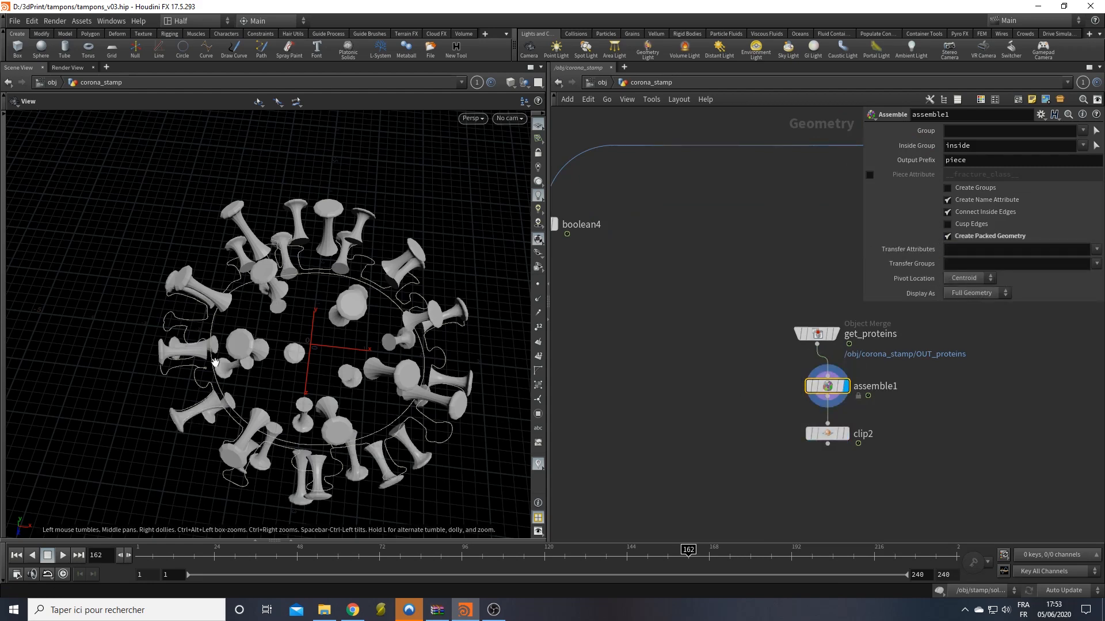
{"action": "key", "text": "w"}
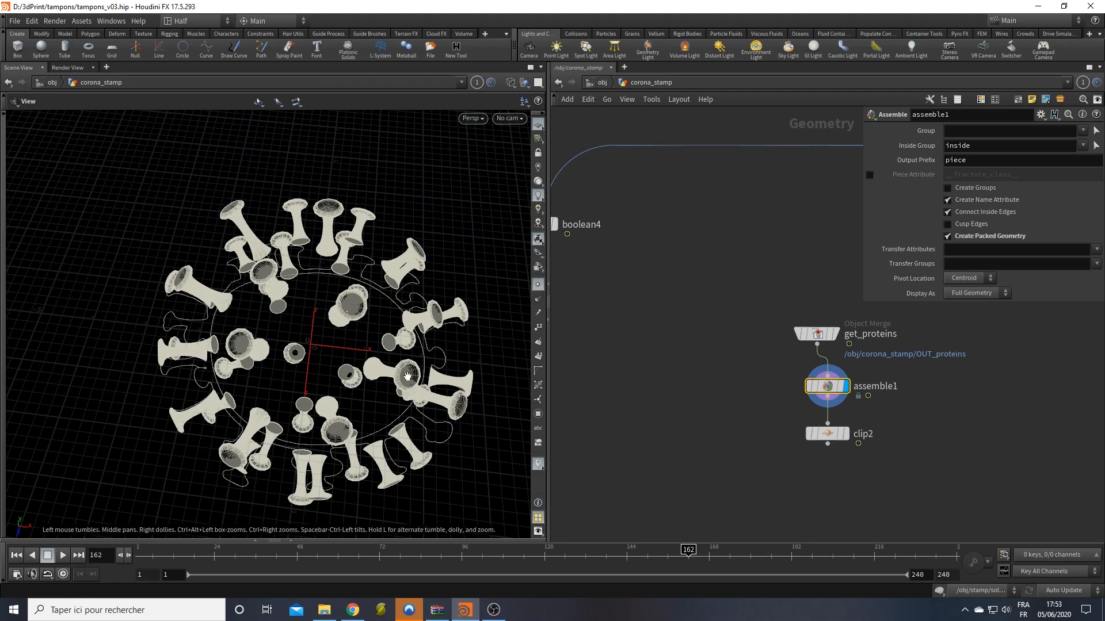
{"action": "scroll", "coordinate": [373, 340], "scroll_direction": "up", "scroll_amount": 5}
{"action": "mouse_move", "coordinate": [374, 332]}
{"action": "left_mouse_down"}
{"action": "mouse_move", "coordinate": [427, 230]}
{"action": "mouse_move", "coordinate": [483, 226]}
{"action": "mouse_move", "coordinate": [404, 281]}
{"action": "mouse_move", "coordinate": [234, 353]}
{"action": "mouse_move", "coordinate": [368, 248]}
{"action": "left_mouse_up"}
{"action": "scroll", "coordinate": [405, 281], "scroll_direction": "down", "scroll_amount": 5}
Step: Display clip2 and compare the remaining whole proteins with the virus outline in perspective and top views
{"action": "left_click", "coordinate": [845, 435]}
{"action": "left_click", "coordinate": [831, 433]}
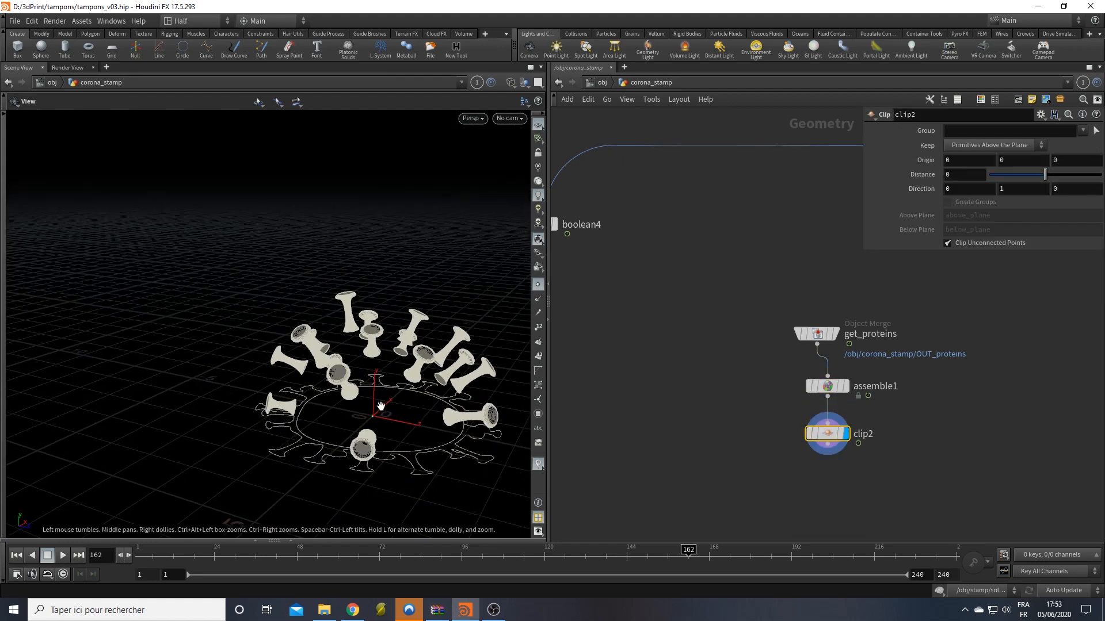
{"action": "left_click_drag", "start_coordinate": [424, 295], "coordinate": [407, 454]}
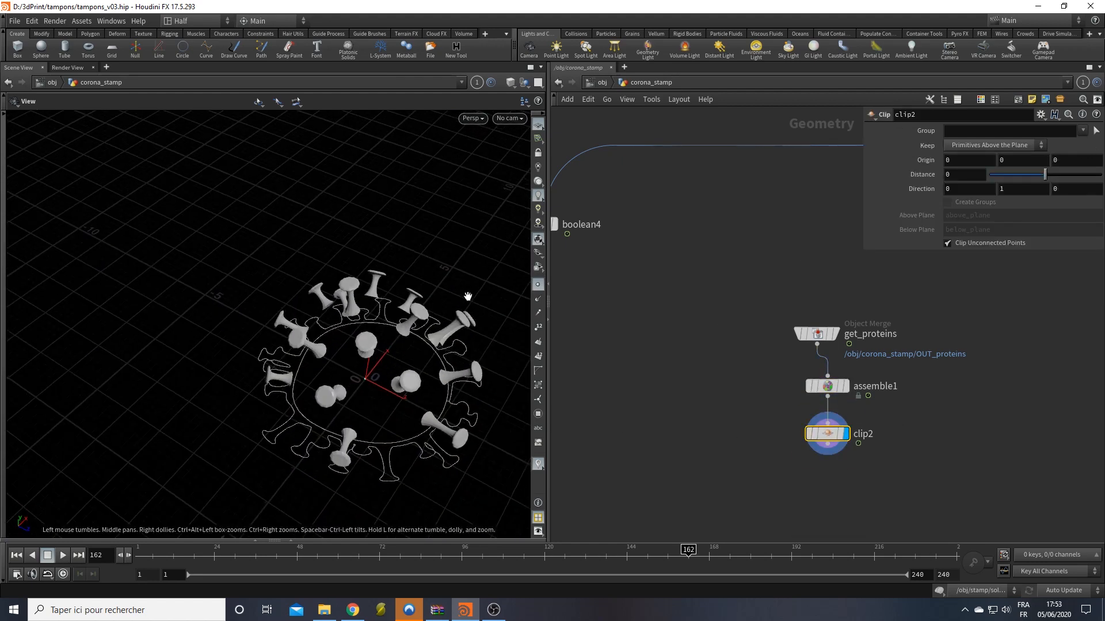
{"action": "left_click_drag", "start_coordinate": [495, 288], "coordinate": [285, 360]}
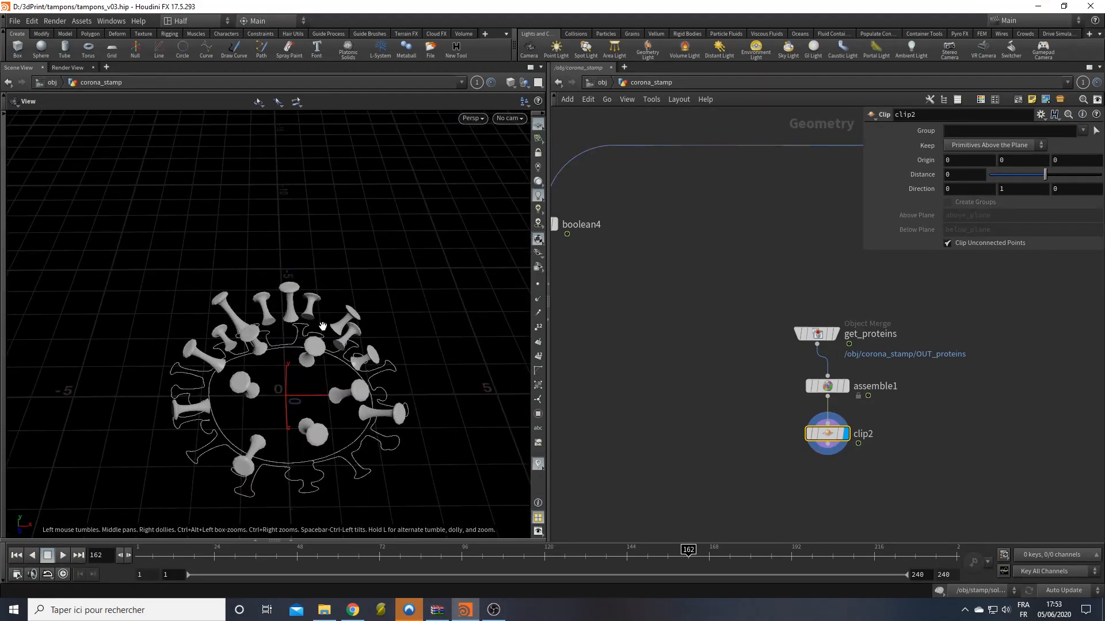
{"action": "left_click_drag", "start_coordinate": [326, 330], "coordinate": [265, 378]}
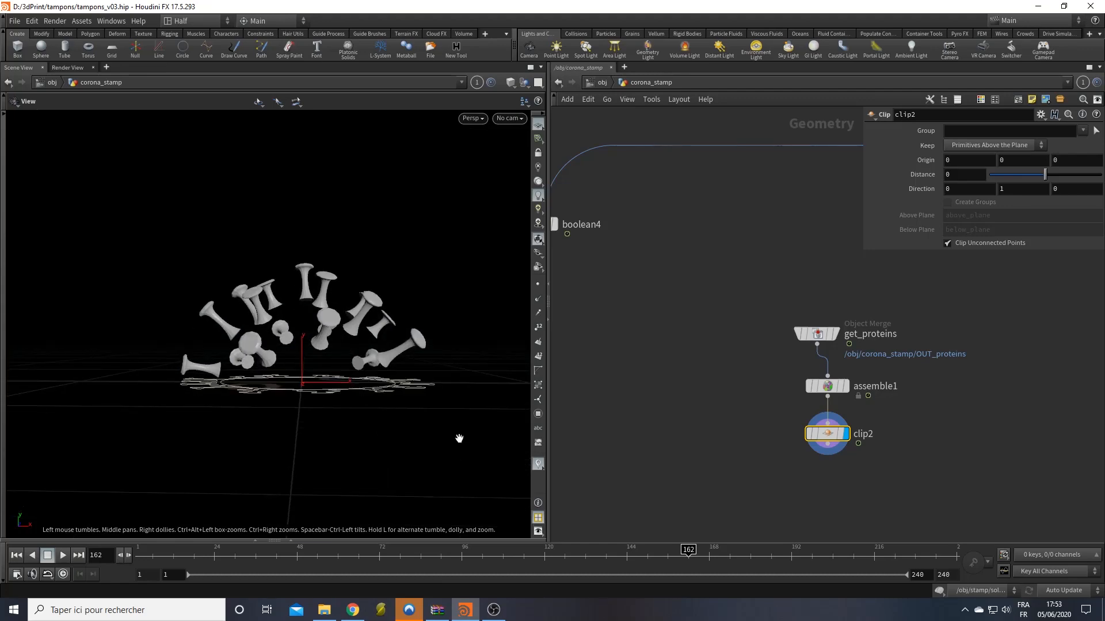
{"action": "left_click_drag", "start_coordinate": [192, 356], "coordinate": [188, 391]}
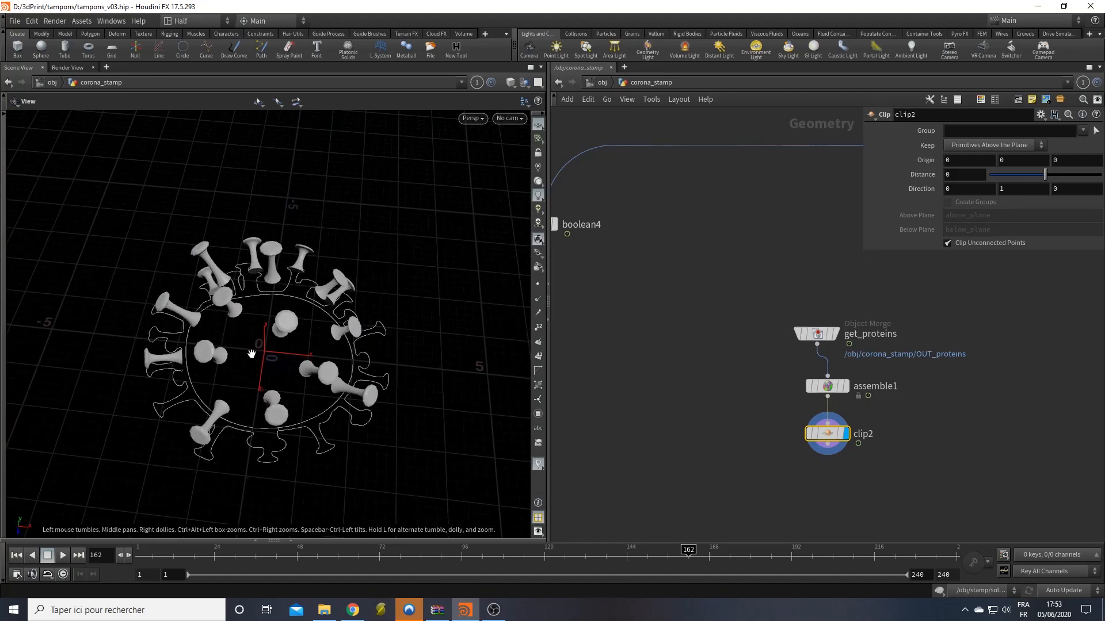
{"action": "key", "text": "space+2"}
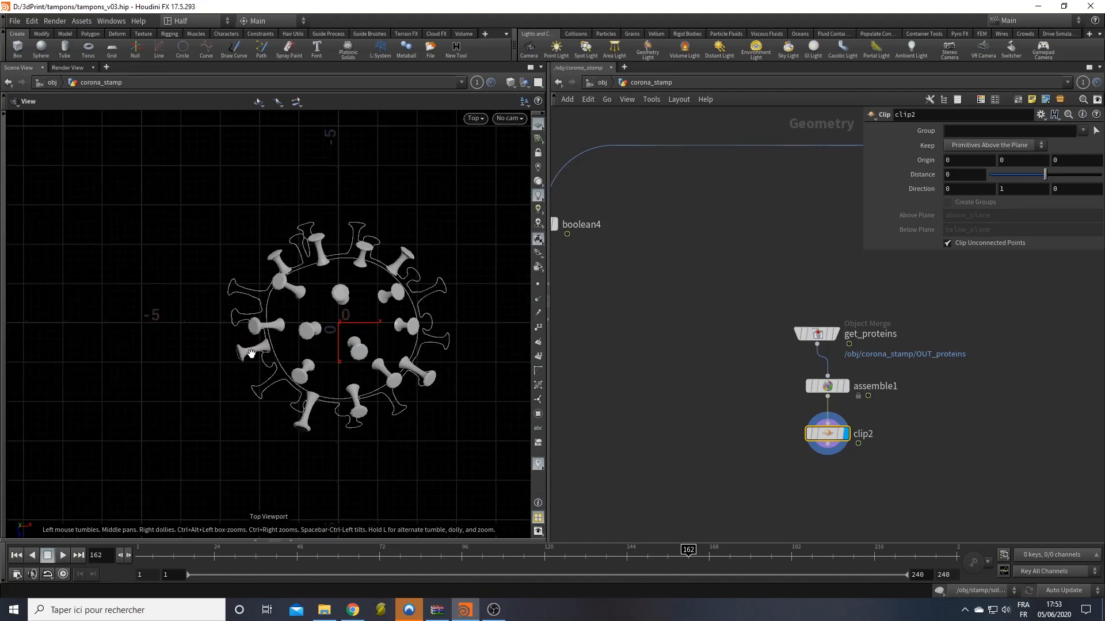
{"action": "right_click_drag", "start_coordinate": [421, 267], "coordinate": [336, 325]}
{"action": "middle_click_drag", "start_coordinate": [337, 326], "coordinate": [285, 328]}
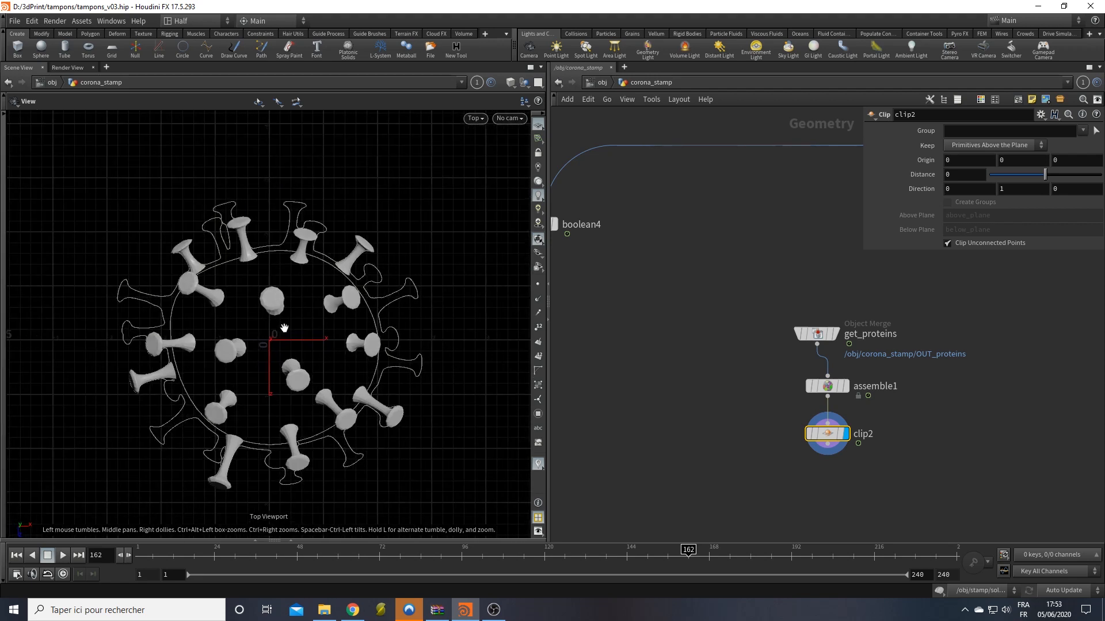
{"action": "scroll", "coordinate": [368, 397], "scroll_direction": "up", "scroll_amount": 1}
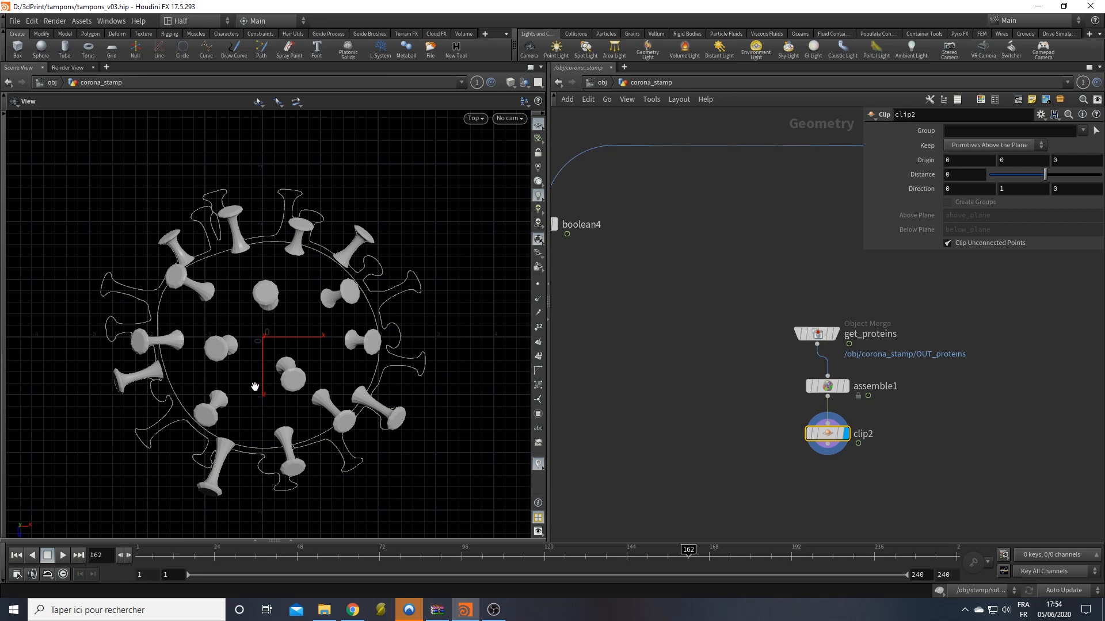
{"action": "key", "text": "space+1"}
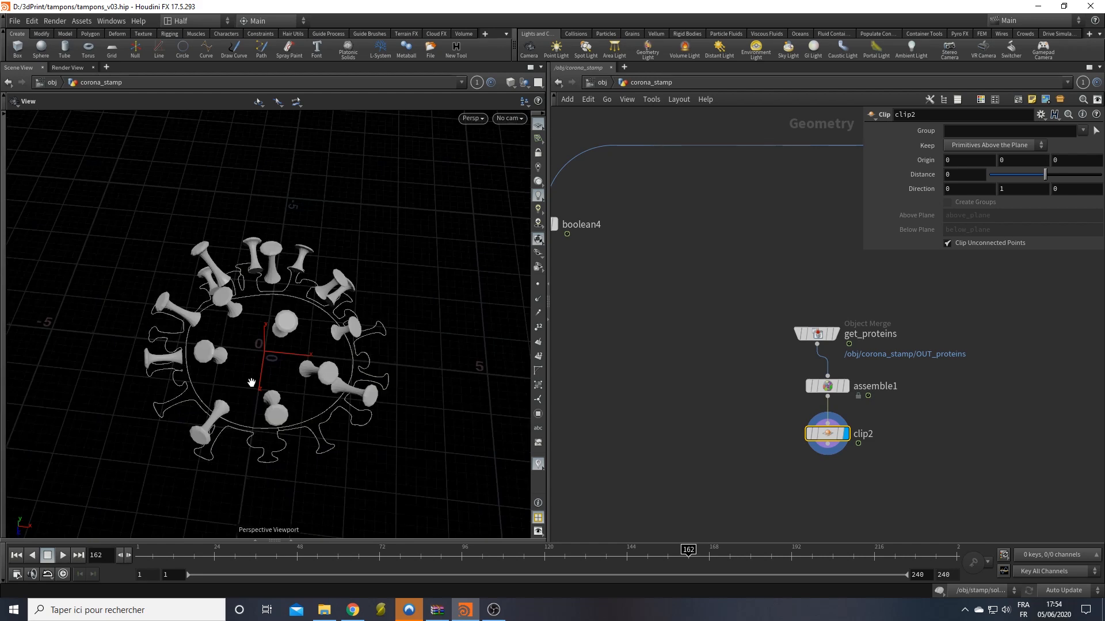
{"action": "left_click_drag", "start_coordinate": [254, 359], "coordinate": [218, 339]}
{"action": "middle_click_drag", "start_coordinate": [218, 340], "coordinate": [162, 367]}
{"action": "left_click_drag", "start_coordinate": [163, 367], "coordinate": [196, 349]}
Step: Look through the Flatten branch of the network and locate the Object Merge node that brings in the envelope
{"action": "middle_click_drag", "start_coordinate": [603, 247], "coordinate": [718, 456]}
{"action": "scroll", "coordinate": [718, 456], "scroll_direction": "down", "scroll_amount": 4}
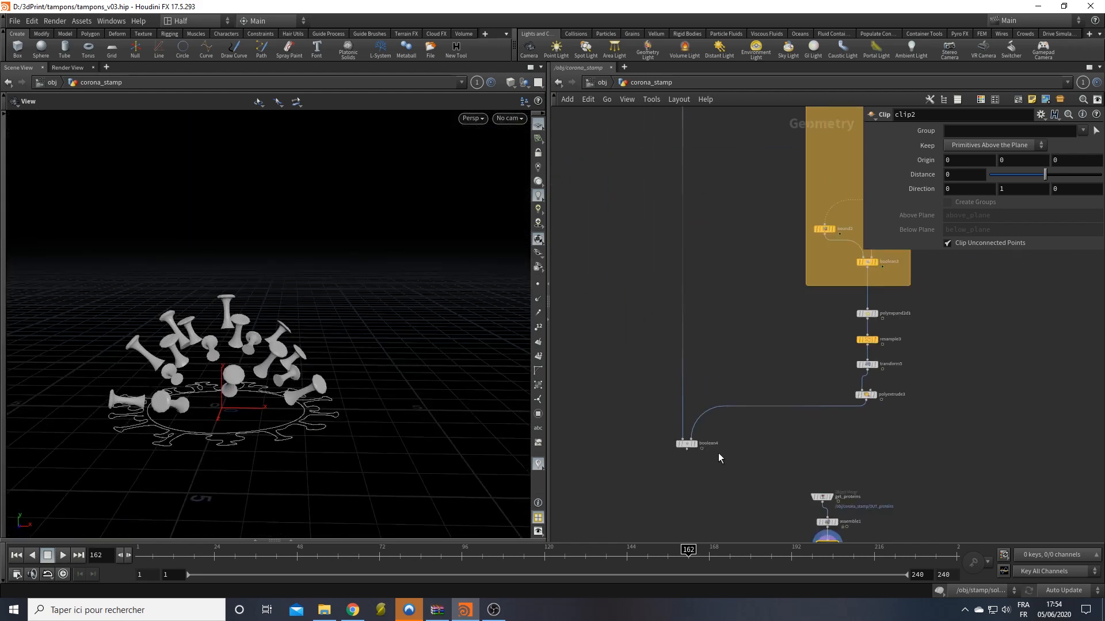
{"action": "middle_click_drag", "start_coordinate": [728, 321], "coordinate": [577, 548]}
{"action": "scroll", "coordinate": [749, 259], "scroll_direction": "up", "scroll_amount": 4}
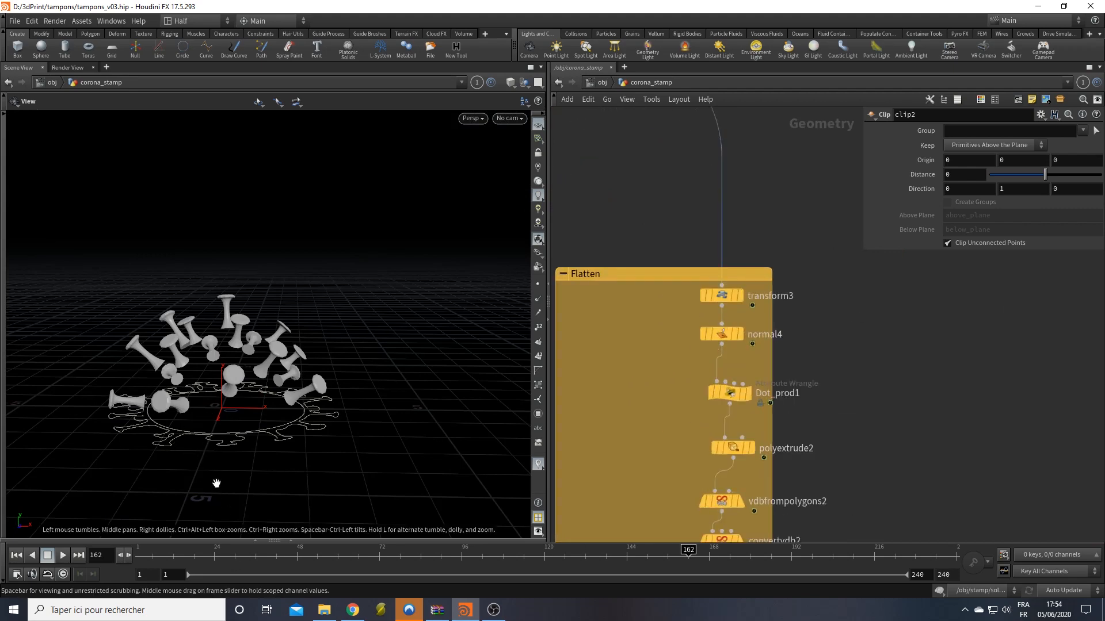
{"action": "left_click_drag", "start_coordinate": [217, 484], "coordinate": [271, 397]}
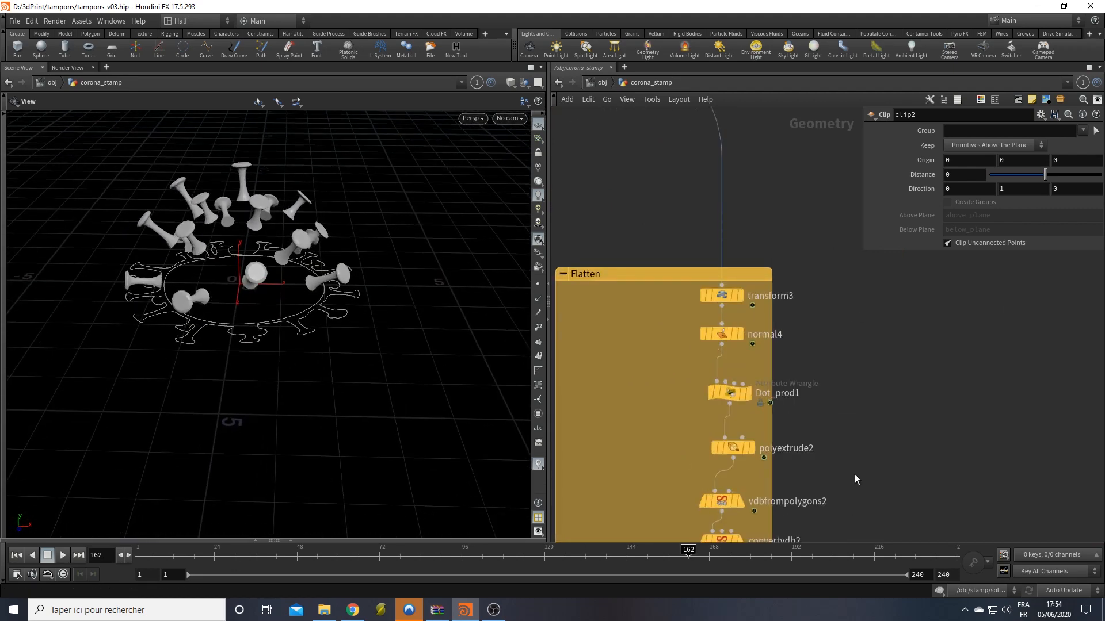
{"action": "middle_click_drag", "start_coordinate": [854, 479], "coordinate": [841, 282]}
{"action": "middle_click_drag", "start_coordinate": [814, 448], "coordinate": [789, 199]}
{"action": "scroll", "coordinate": [787, 319], "scroll_direction": "down", "scroll_amount": 4}
{"action": "middle_click_drag", "start_coordinate": [794, 434], "coordinate": [774, 217]}
{"action": "scroll", "coordinate": [756, 307], "scroll_direction": "down", "scroll_amount": 2}
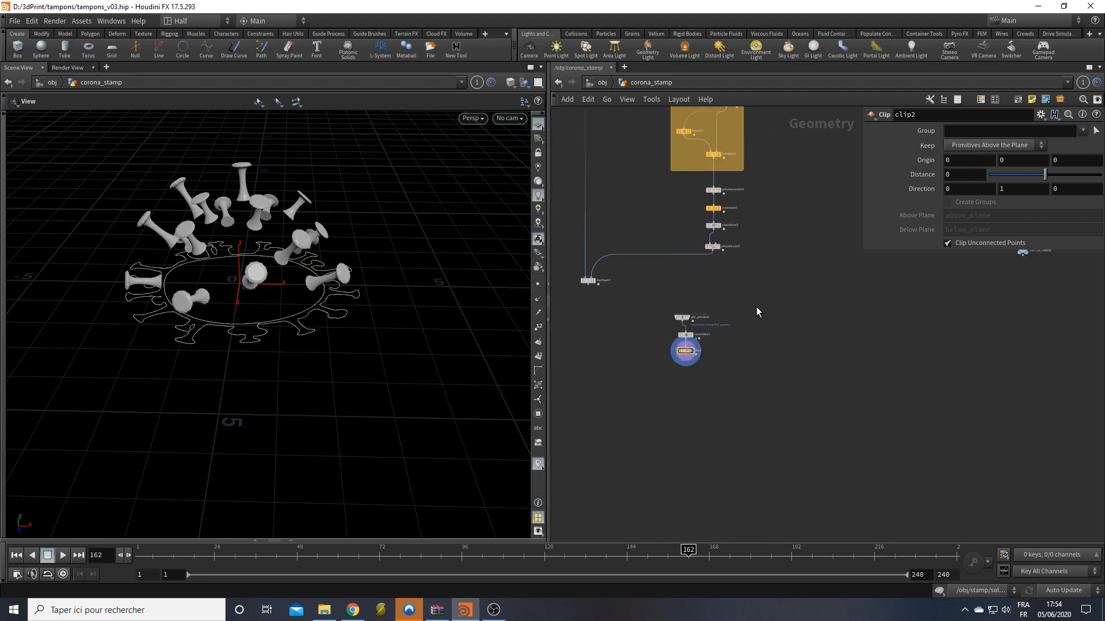
{"action": "middle_click_drag", "start_coordinate": [760, 355], "coordinate": [768, 519]}
{"action": "middle_click_drag", "start_coordinate": [800, 183], "coordinate": [775, 289]}
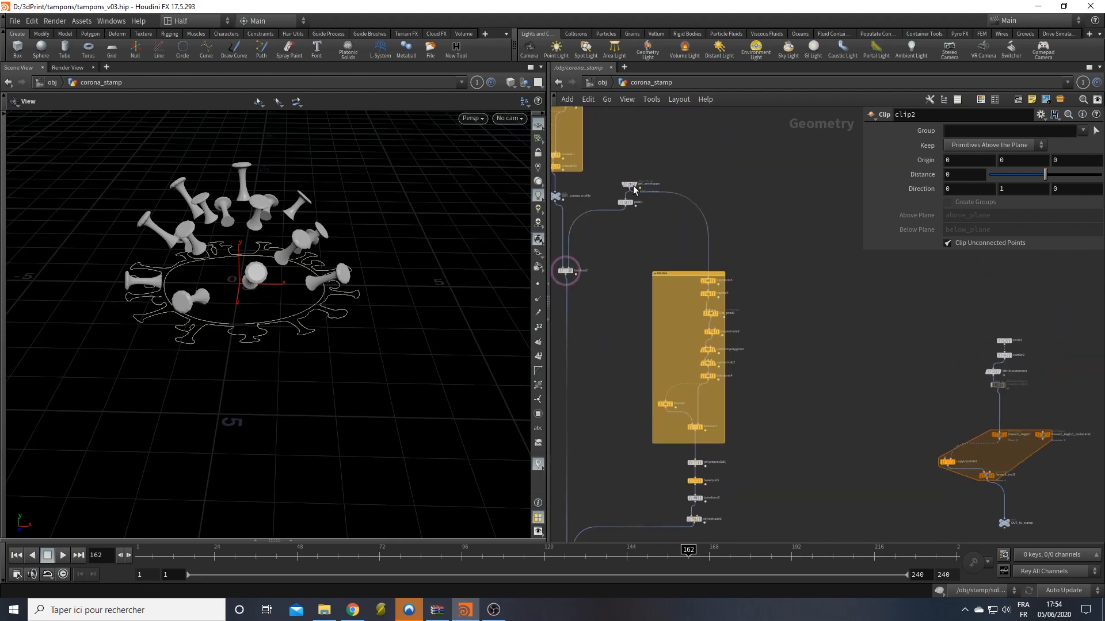
Step: Duplicate the envelope Object Merge node above the Flatten branch, place the copy beside clip2 and display it
{"action": "left_click_drag", "start_coordinate": [633, 185], "coordinate": [816, 495]}
{"action": "middle_click_drag", "start_coordinate": [816, 496], "coordinate": [794, 342]}
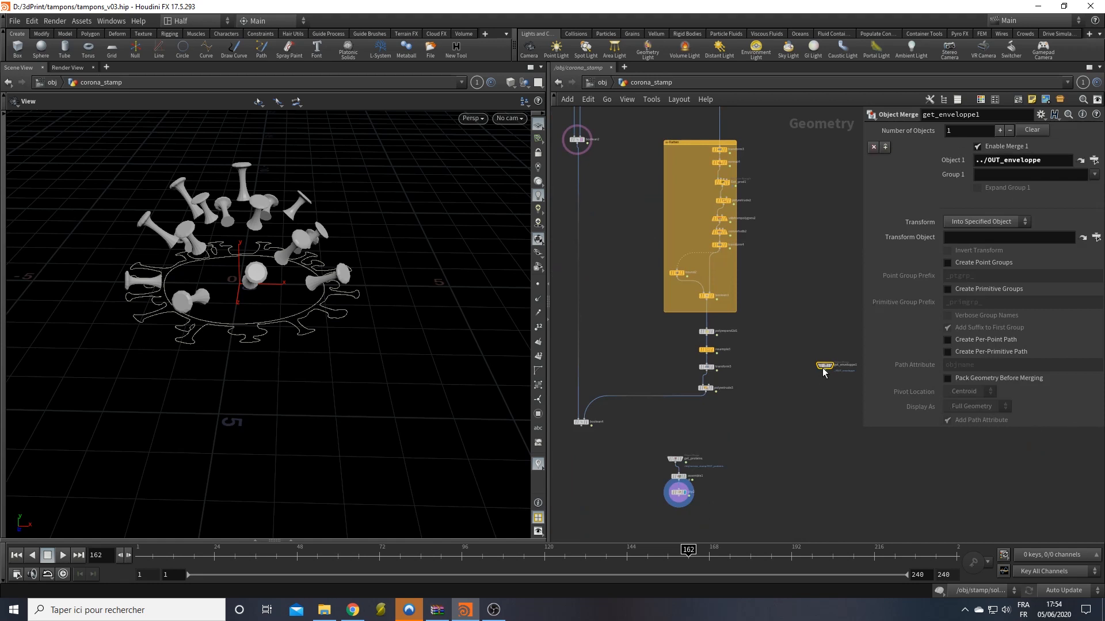
{"action": "left_click_drag", "start_coordinate": [823, 366], "coordinate": [751, 488]}
{"action": "scroll", "coordinate": [755, 487], "scroll_direction": "up", "scroll_amount": 5}
{"action": "left_click", "coordinate": [760, 488]}
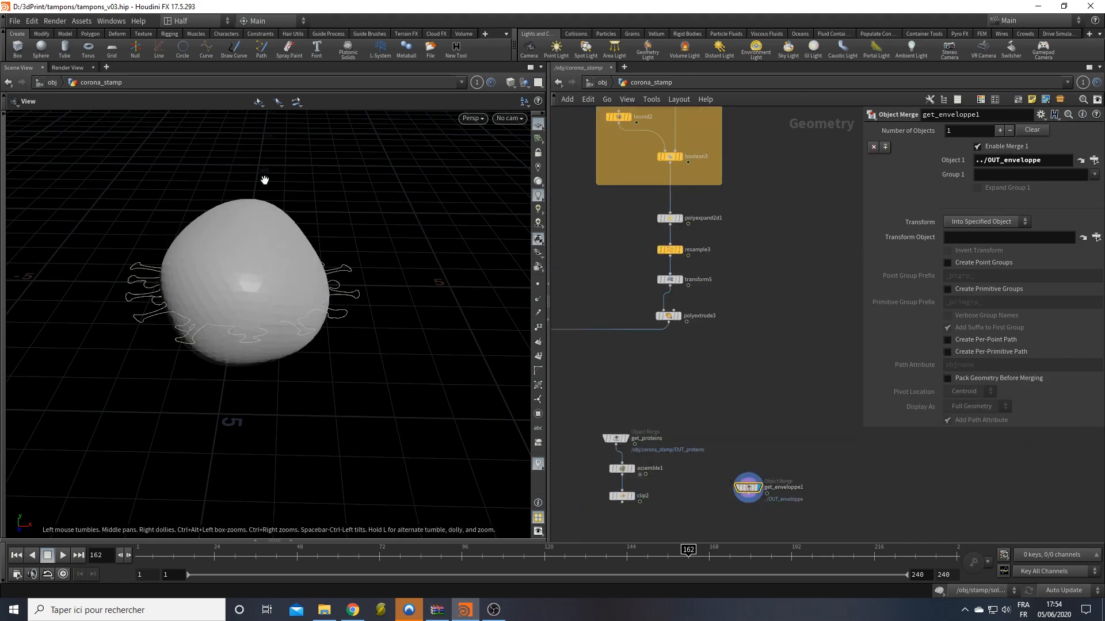
Step: Turn on the point normals display to check the envelope's normals, and set the display back to clip2
{"action": "left_click", "coordinate": [538, 299]}
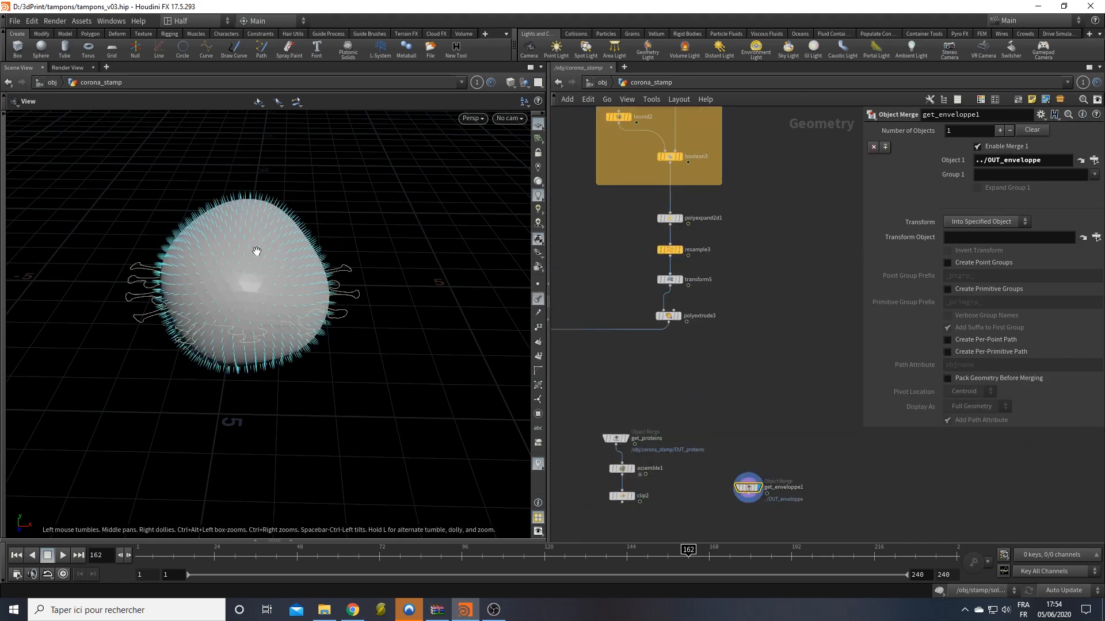
{"action": "left_click", "coordinate": [637, 496]}
{"action": "left_click", "coordinate": [621, 496]}
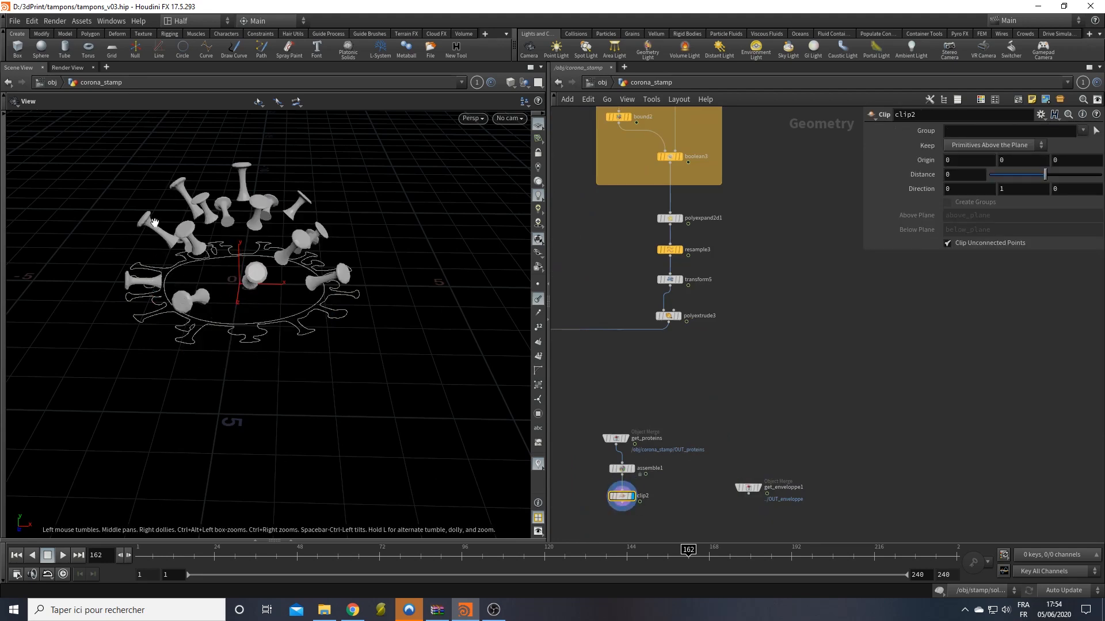
Step: Examine the whole proteins kept by clip2 against the flat virus outline in perspective, and check their branch in the network
{"action": "middle_click_drag", "start_coordinate": [312, 237], "coordinate": [292, 386]}
{"action": "right_click_drag", "start_coordinate": [291, 387], "coordinate": [241, 422]}
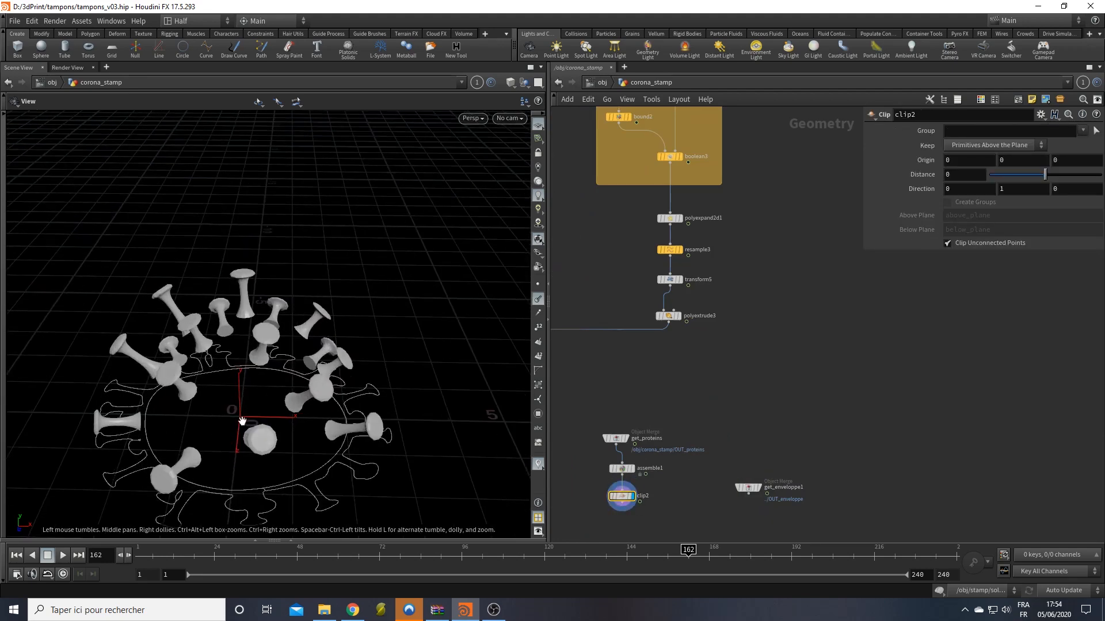
{"action": "middle_click_drag", "start_coordinate": [241, 422], "coordinate": [233, 388]}
{"action": "right_click_drag", "start_coordinate": [233, 389], "coordinate": [331, 387]}
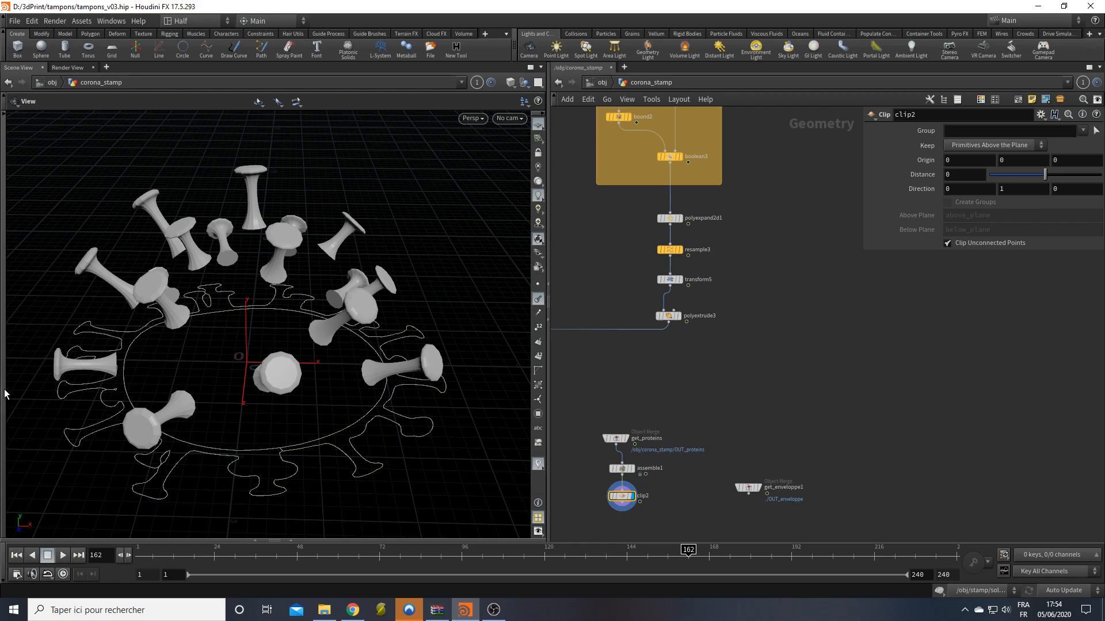
{"action": "left_click_drag", "start_coordinate": [167, 387], "coordinate": [234, 414]}
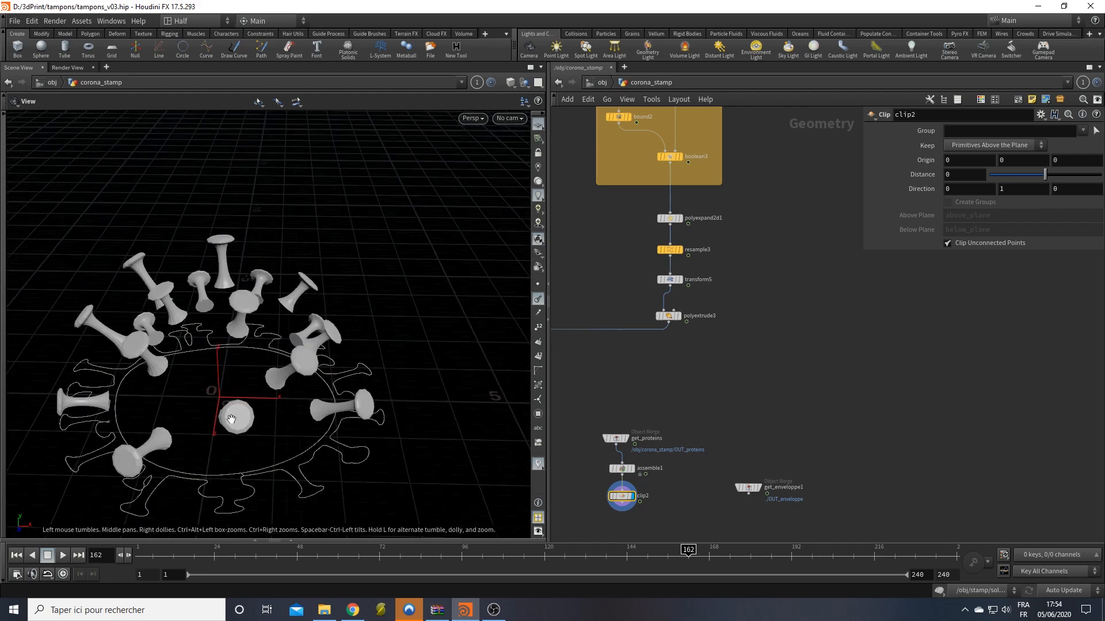
{"action": "scroll", "coordinate": [698, 469], "scroll_direction": "up", "scroll_amount": 3}
{"action": "middle_click_drag", "start_coordinate": [659, 456], "coordinate": [695, 439]}
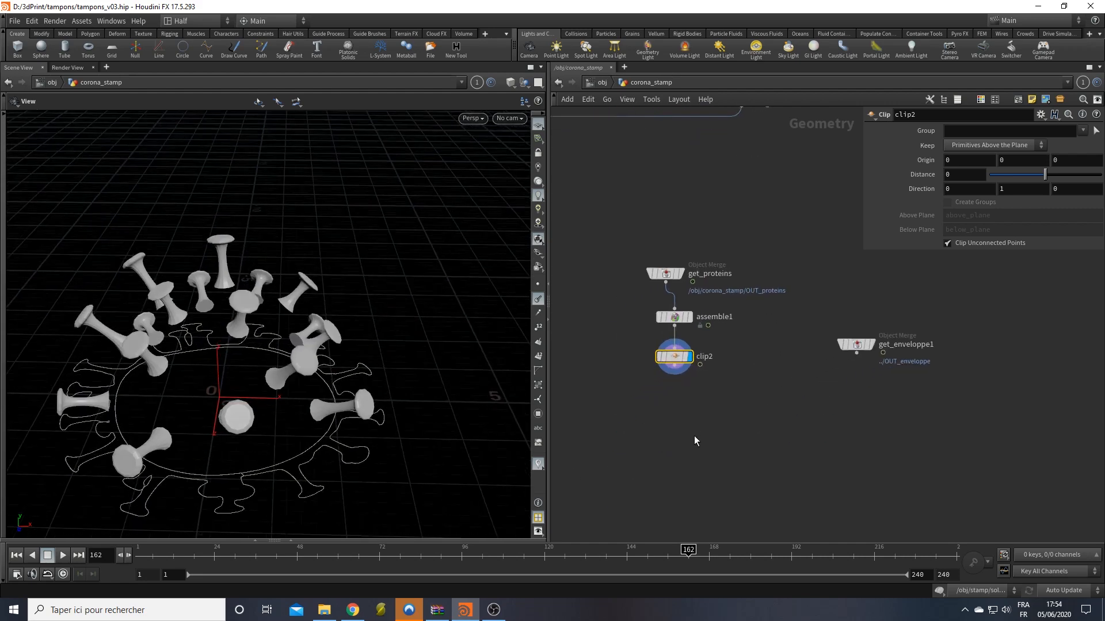
{"action": "scroll", "coordinate": [694, 432], "scroll_direction": "down", "scroll_amount": 3}
{"action": "scroll", "coordinate": [723, 443], "scroll_direction": "down", "scroll_amount": 4}
{"action": "middle_click_drag", "start_coordinate": [715, 233], "coordinate": [727, 361]}
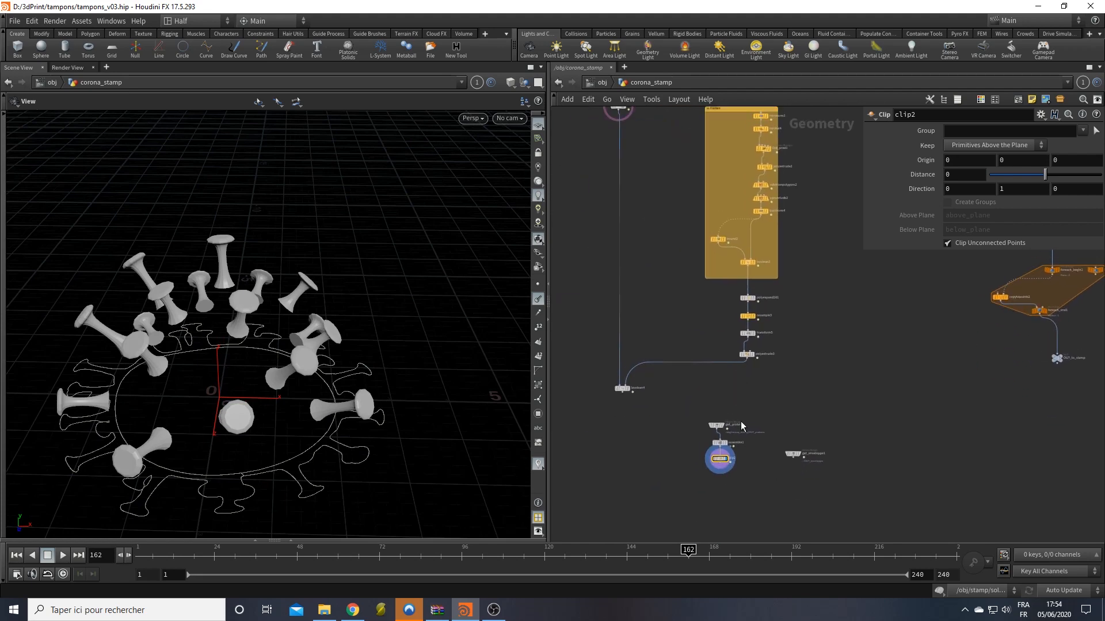
Step: Add an Attribute Transfer node below clip2 and the envelope Object Merge
{"action": "scroll", "coordinate": [731, 446], "scroll_direction": "up", "scroll_amount": 4}
{"action": "key", "text": "Tab"}
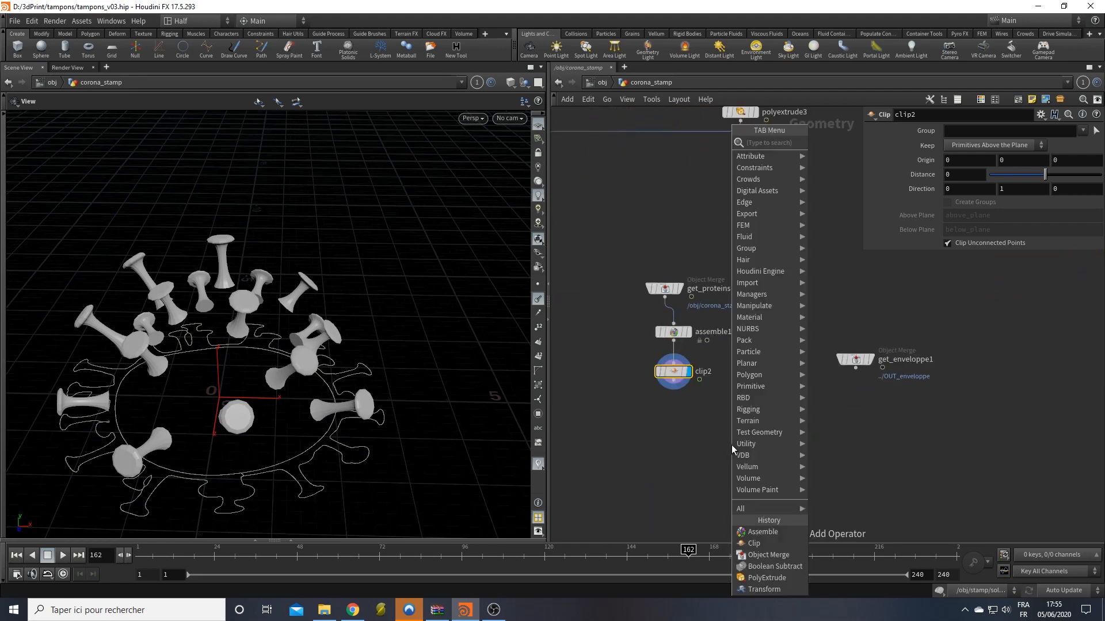
{"action": "type", "text": "trans"}
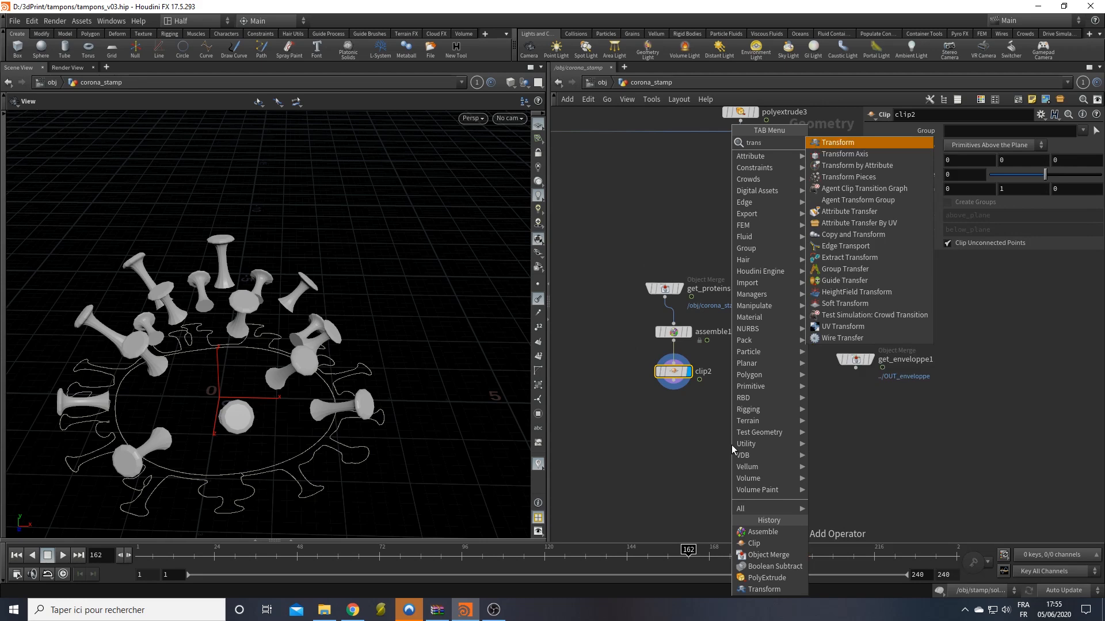
{"action": "type", "text": " a"}
{"action": "key", "text": "Return"}
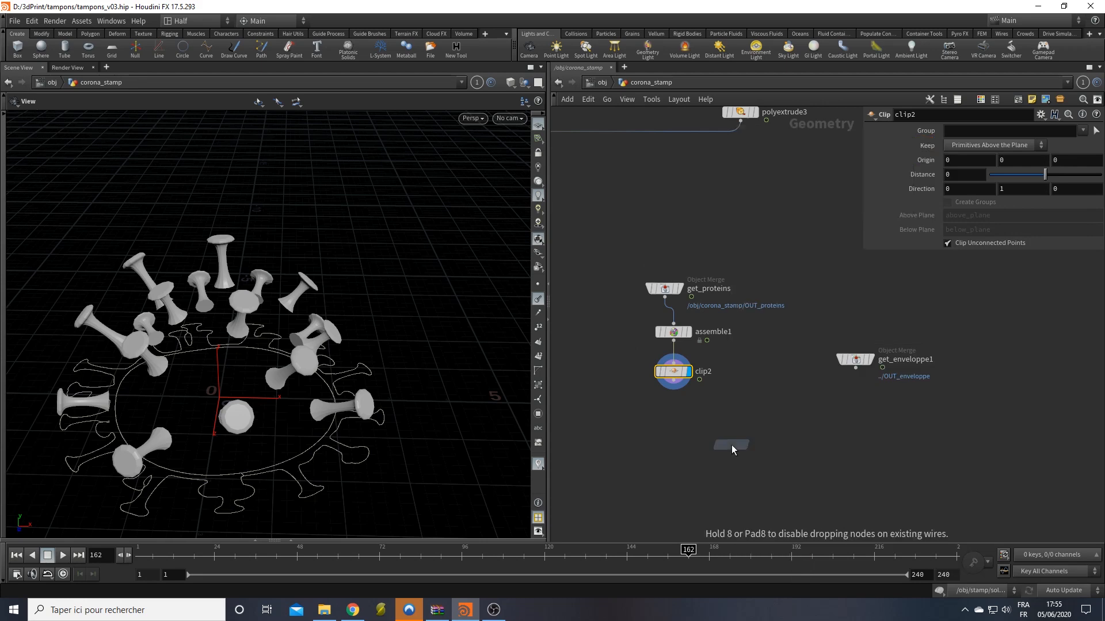
{"action": "left_click", "coordinate": [731, 440]}
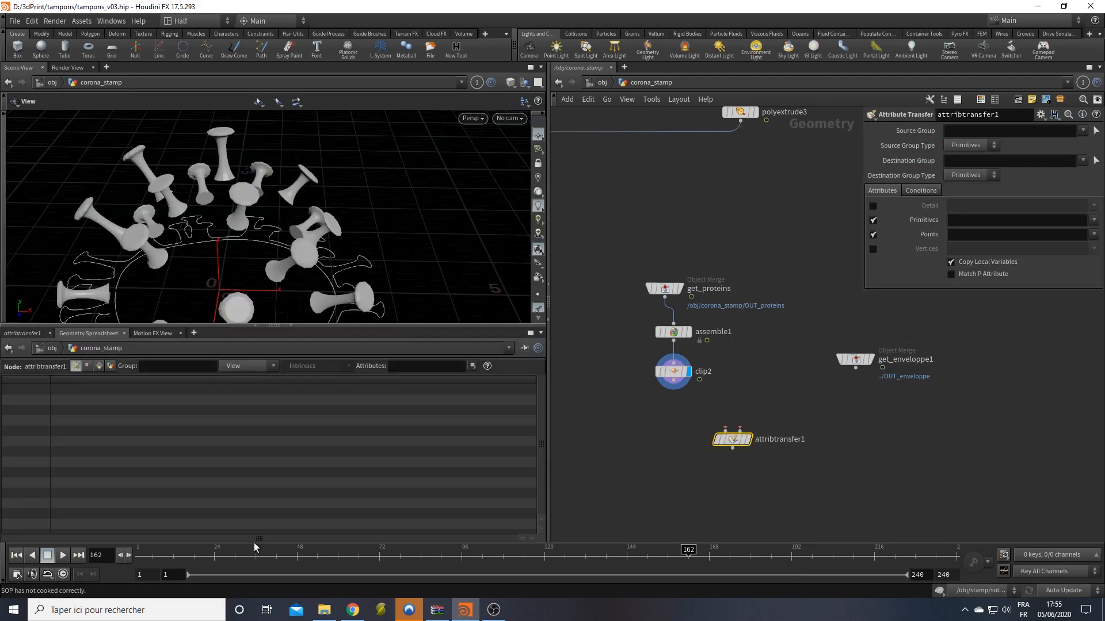
Step: Show the Geometry Spreadsheet, connect clip2 and the envelope Object Merge as first and second inputs of the Attribute Transfer, and display it
{"action": "left_click", "coordinate": [255, 541]}
{"action": "left_click", "coordinate": [673, 371]}
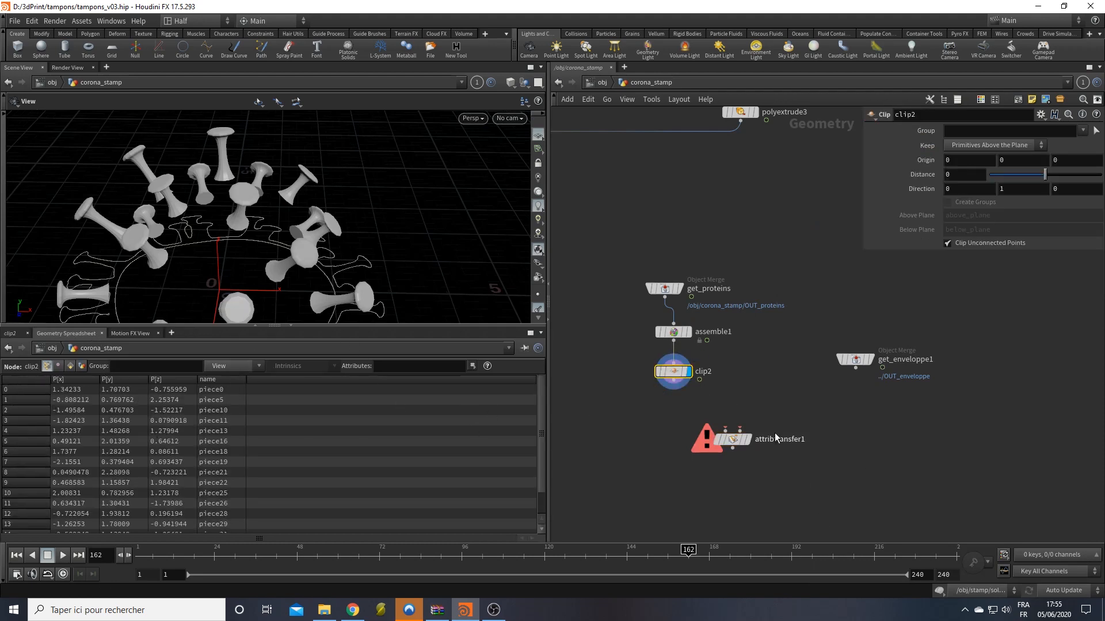
{"action": "left_click_drag", "start_coordinate": [675, 390], "coordinate": [855, 367]}
{"action": "left_click", "coordinate": [748, 439]}
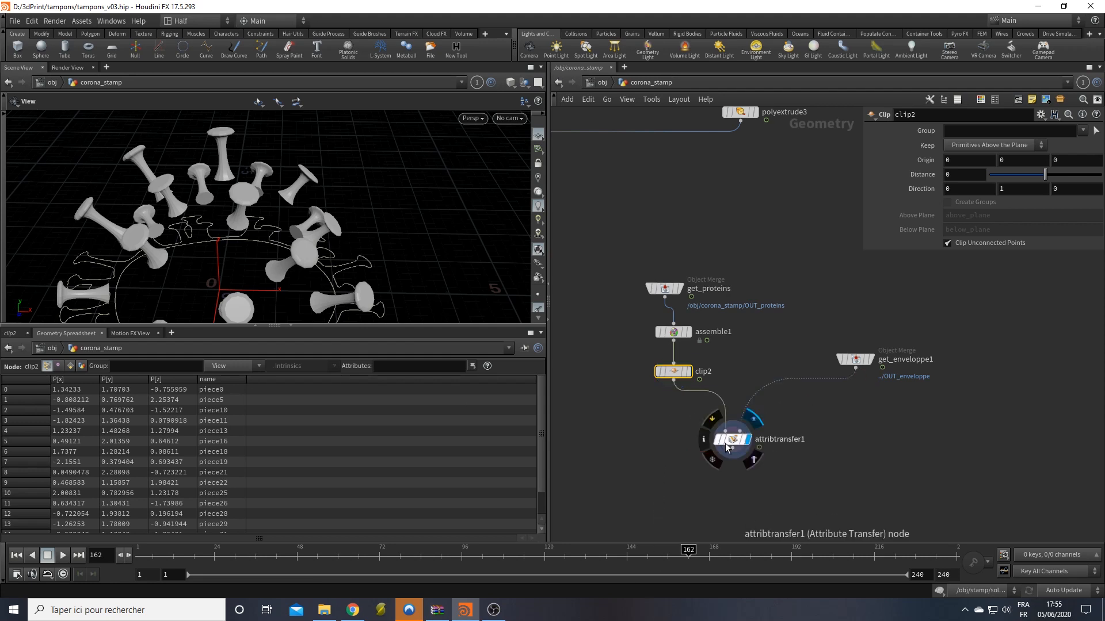
Step: Set the Attribute Transfer's source and destination group types to Points, disable primitive attributes, and transfer only the point attribute N
{"action": "left_click", "coordinate": [963, 149]}
{"action": "left_click", "coordinate": [962, 145]}
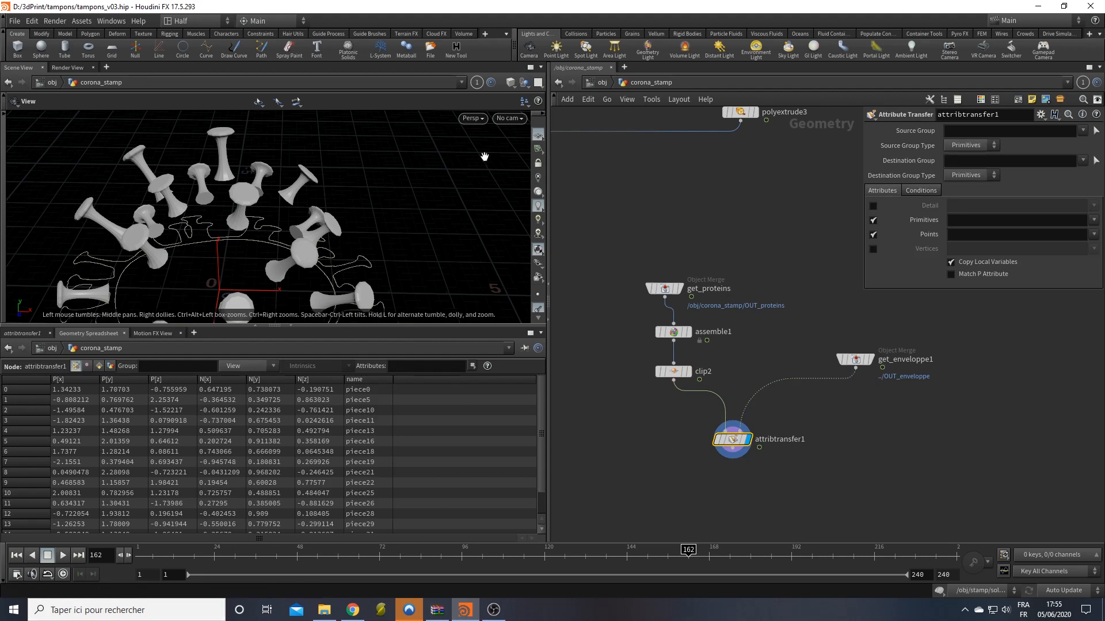
{"action": "left_click", "coordinate": [982, 153]}
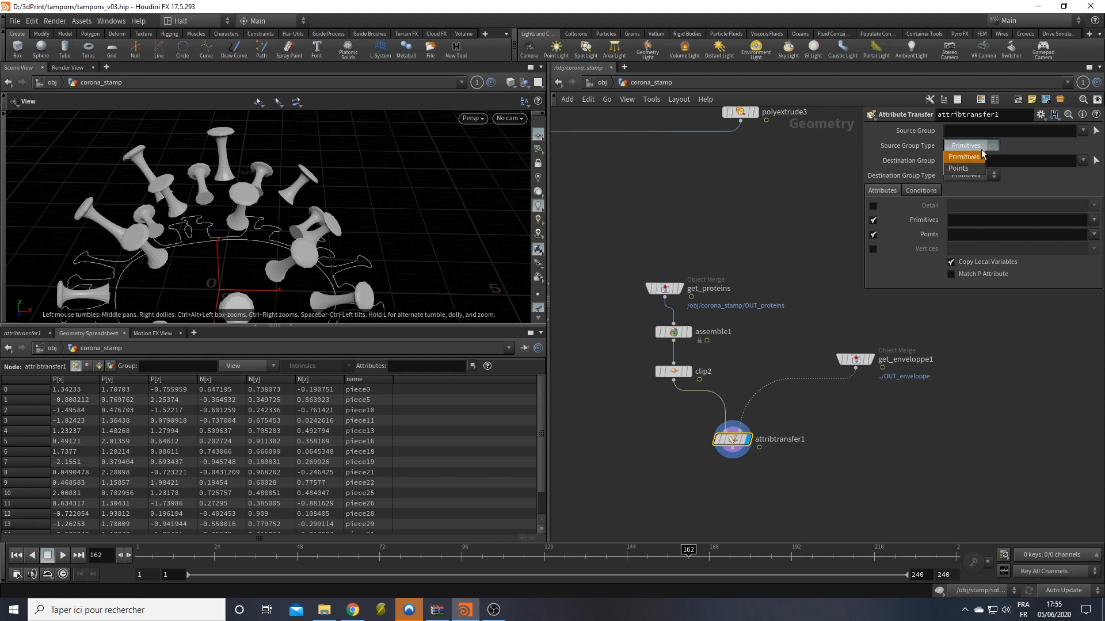
{"action": "left_click", "coordinate": [973, 169]}
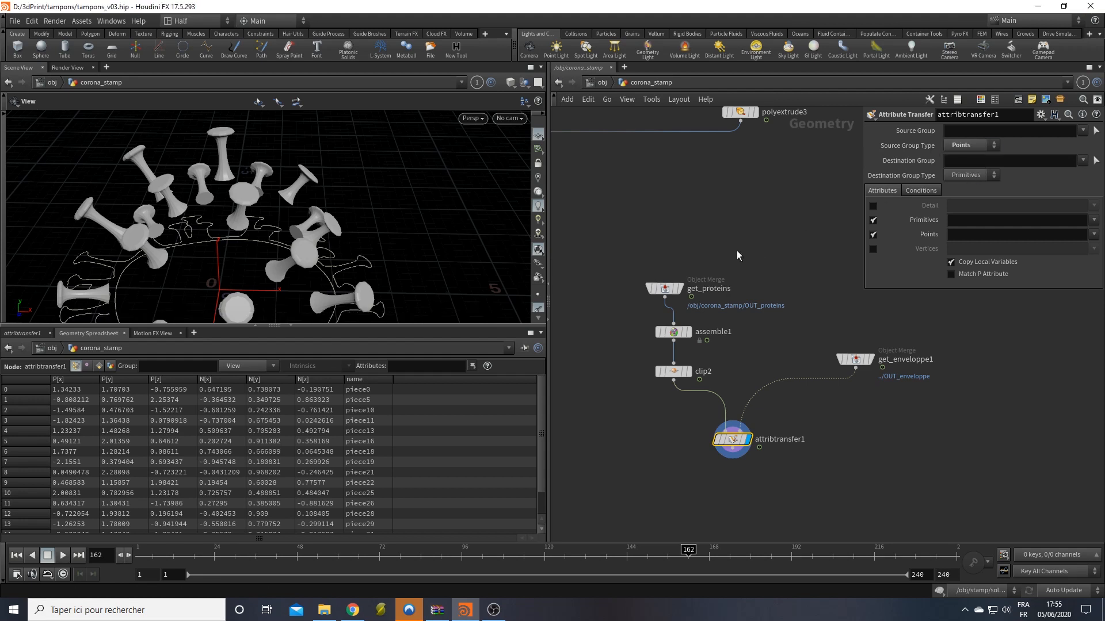
{"action": "left_click", "coordinate": [968, 175]}
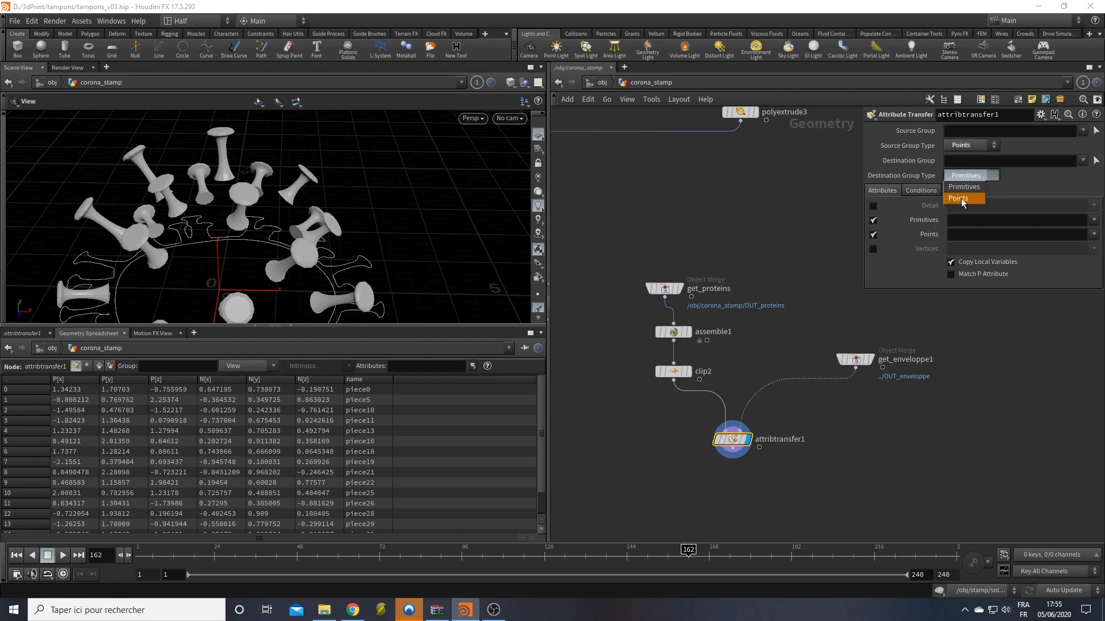
{"action": "left_click", "coordinate": [964, 191]}
{"action": "left_click", "coordinate": [873, 221]}
{"action": "left_click", "coordinate": [974, 233]}
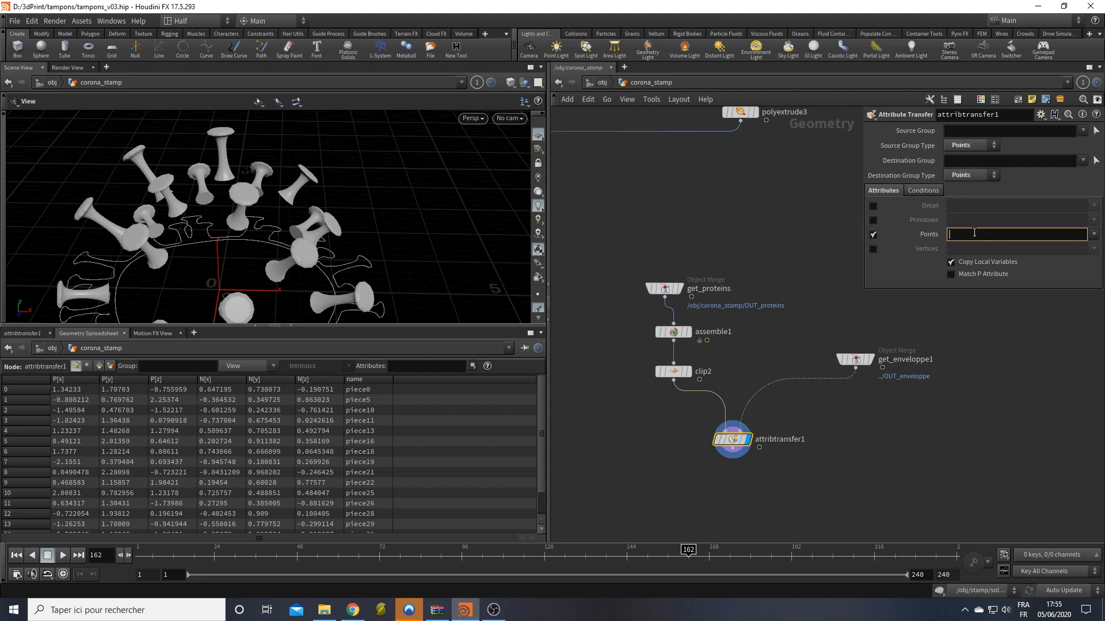
{"action": "type", "text": "N"}
{"action": "key", "text": "Return"}
Step: Try several distance thresholds in the Attribute Transfer's conditions while checking the normals in the spreadsheet, and set it to 0.8
{"action": "left_click", "coordinate": [922, 190]}
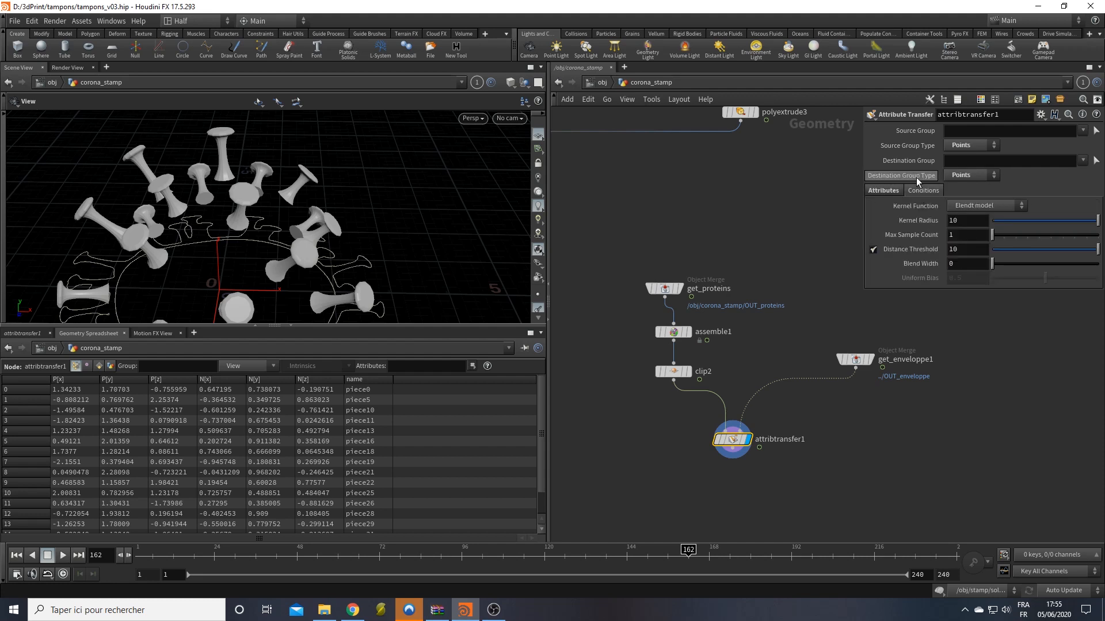
{"action": "double_click", "coordinate": [974, 245]}
{"action": "type", "text": ".2"}
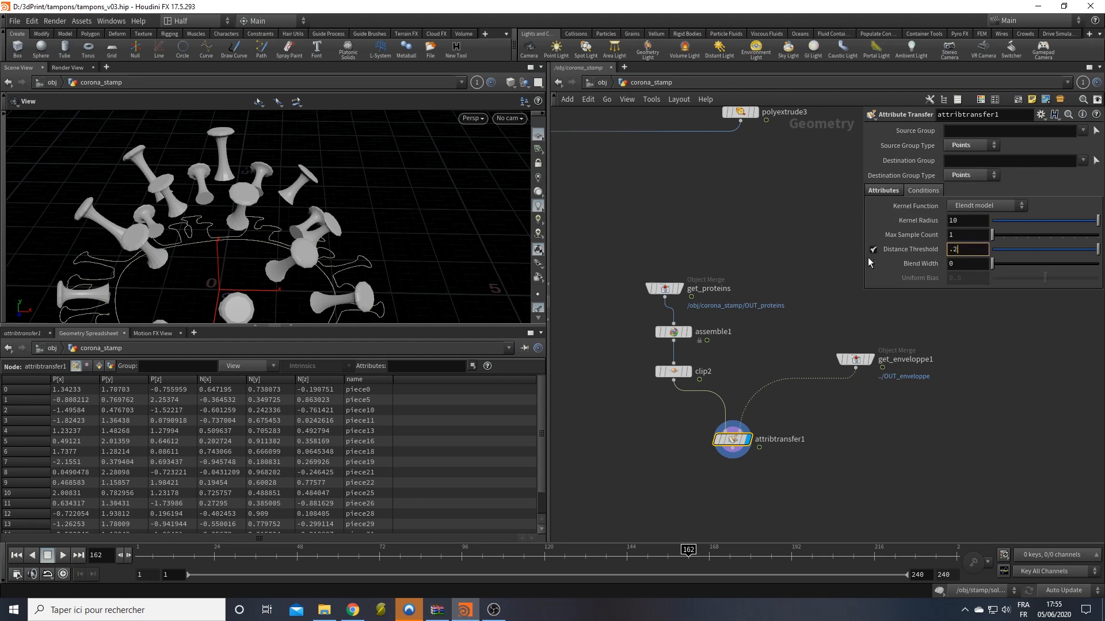
{"action": "key", "text": "BackSpace"}
{"action": "key", "text": "BackSpace"}
{"action": "type", "text": "1"}
{"action": "key", "text": "Return"}
{"action": "left_click", "coordinate": [949, 251]}
{"action": "type", "text": "."}
{"action": "key", "text": "Return"}
{"action": "middle_click_drag", "start_coordinate": [962, 251], "coordinate": [999, 253]}
{"action": "scroll", "coordinate": [409, 429], "scroll_direction": "down", "scroll_amount": 1}
{"action": "left_click", "coordinate": [967, 249]}
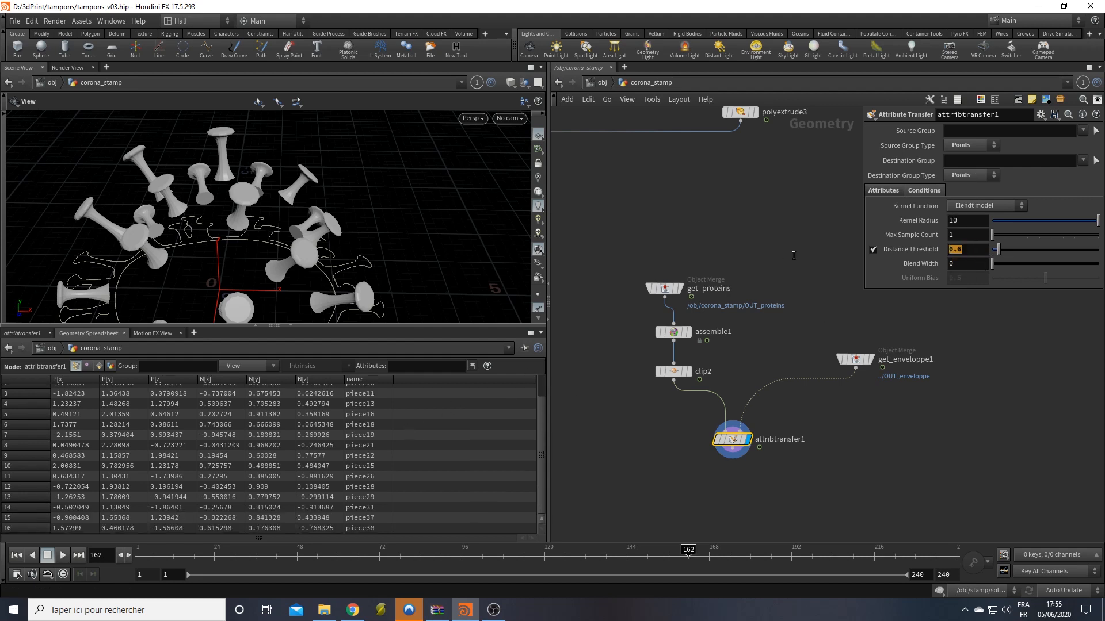
{"action": "type", "text": ".8"}
{"action": "key", "text": "Return"}
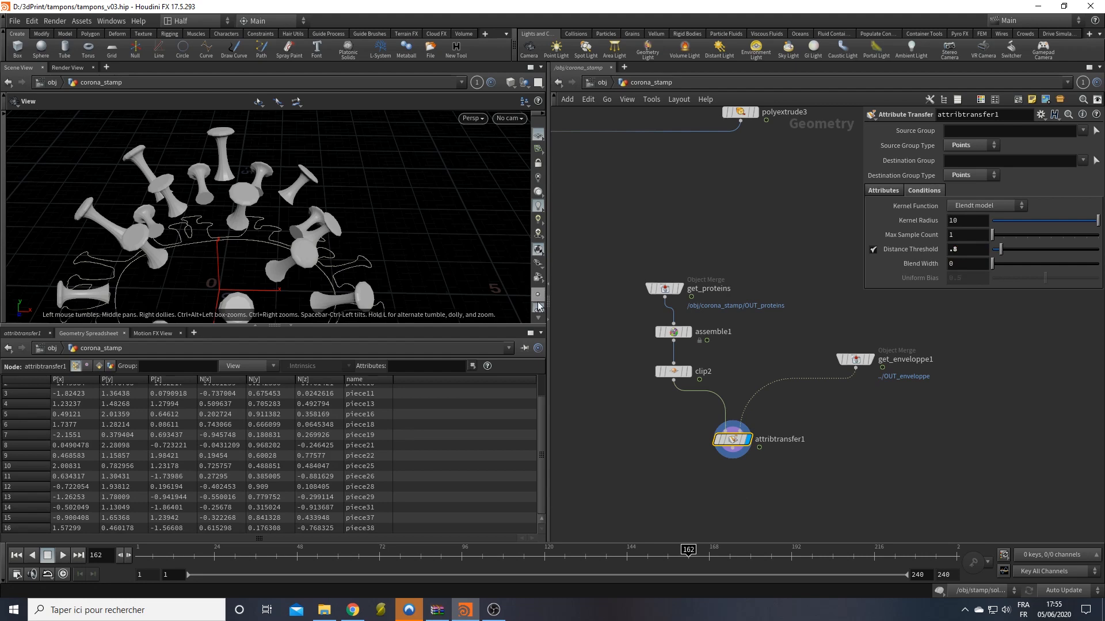
Step: Copy the Dot_prod1 Attribute Wrangle from the Flatten network box
{"action": "left_click_drag", "start_coordinate": [322, 245], "coordinate": [310, 230]}
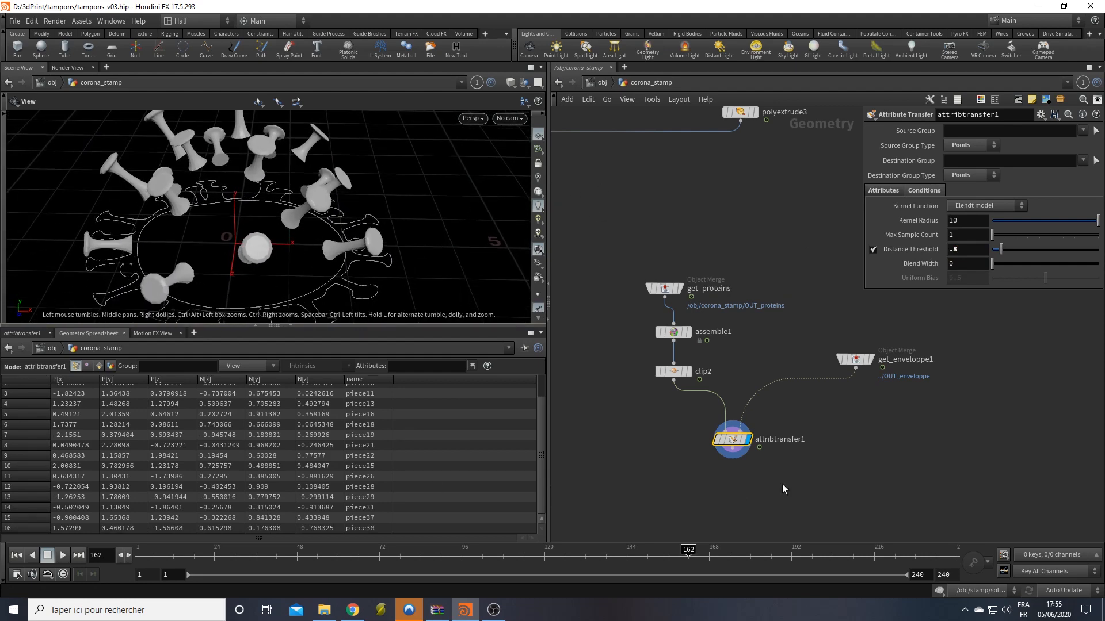
{"action": "scroll", "coordinate": [837, 467], "scroll_direction": "down", "scroll_amount": 3}
{"action": "middle_click_drag", "start_coordinate": [796, 368], "coordinate": [704, 533]}
{"action": "scroll", "coordinate": [737, 413], "scroll_direction": "up", "scroll_amount": 3}
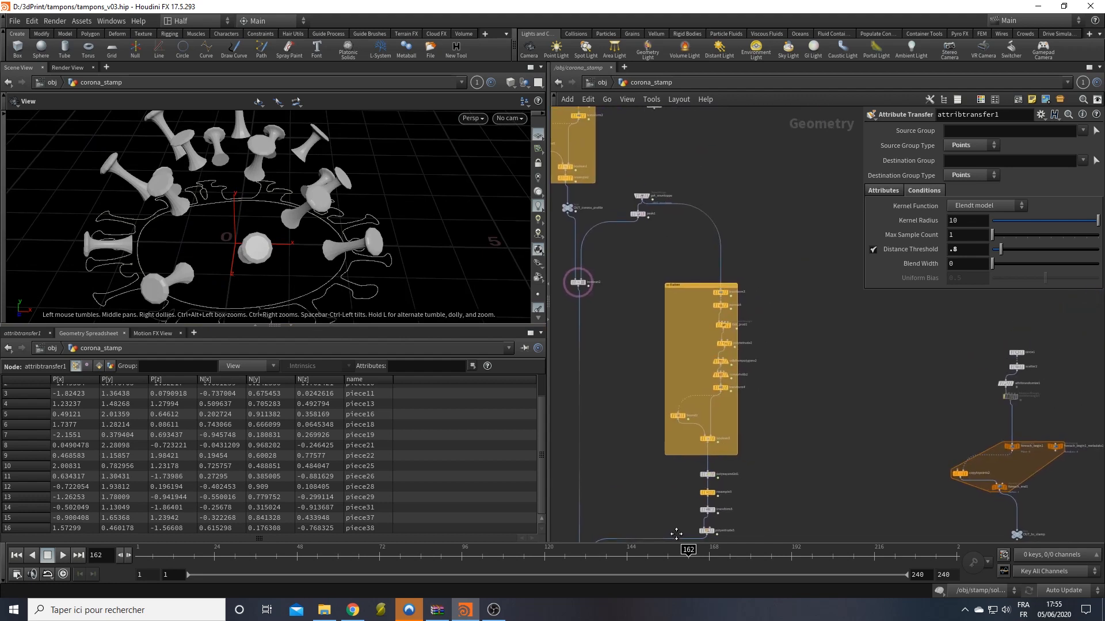
{"action": "scroll", "coordinate": [696, 323], "scroll_direction": "up", "scroll_amount": 5}
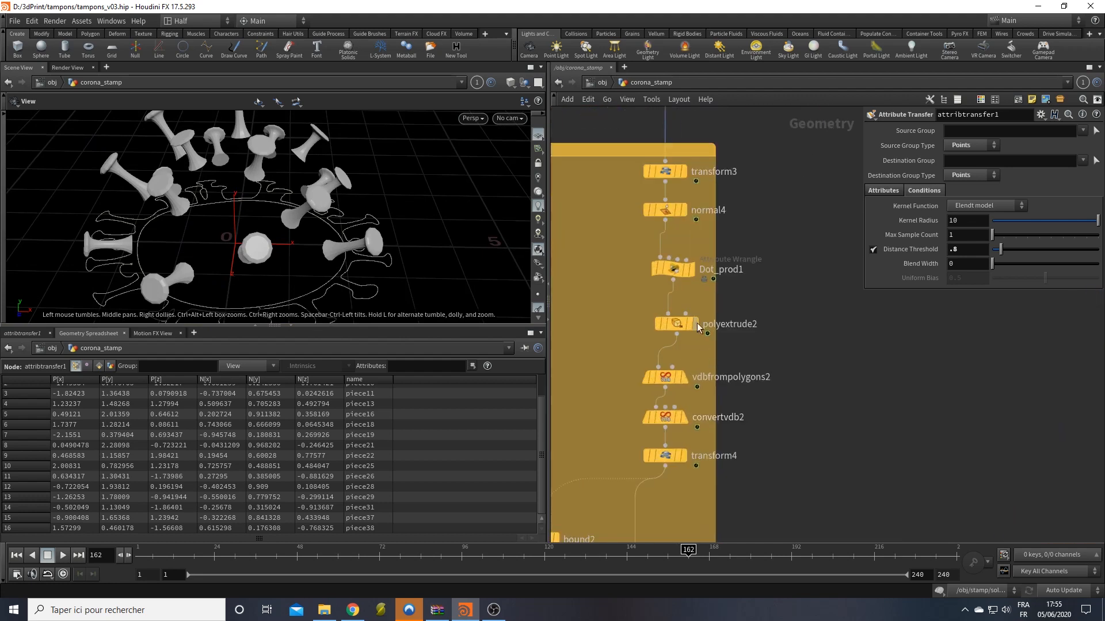
{"action": "left_click", "coordinate": [723, 305]}
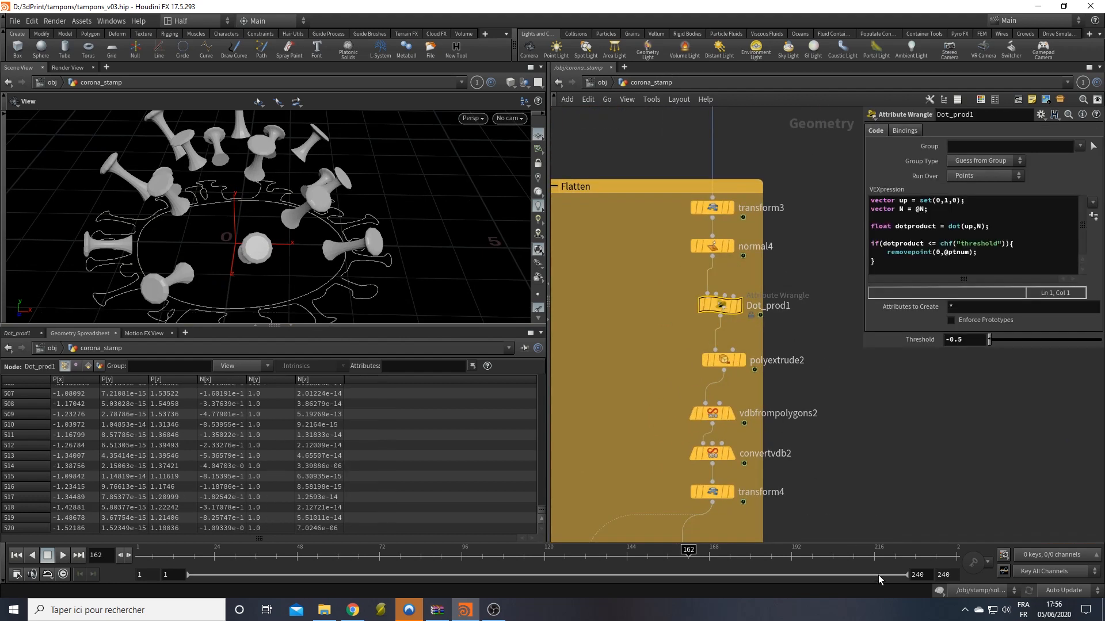
{"action": "key", "text": "ctrl+c"}
Step: Paste the dot-product wrangle below attribtransfer1, connect it to that node's output and display it
{"action": "scroll", "coordinate": [824, 500], "scroll_direction": "down", "scroll_amount": 5}
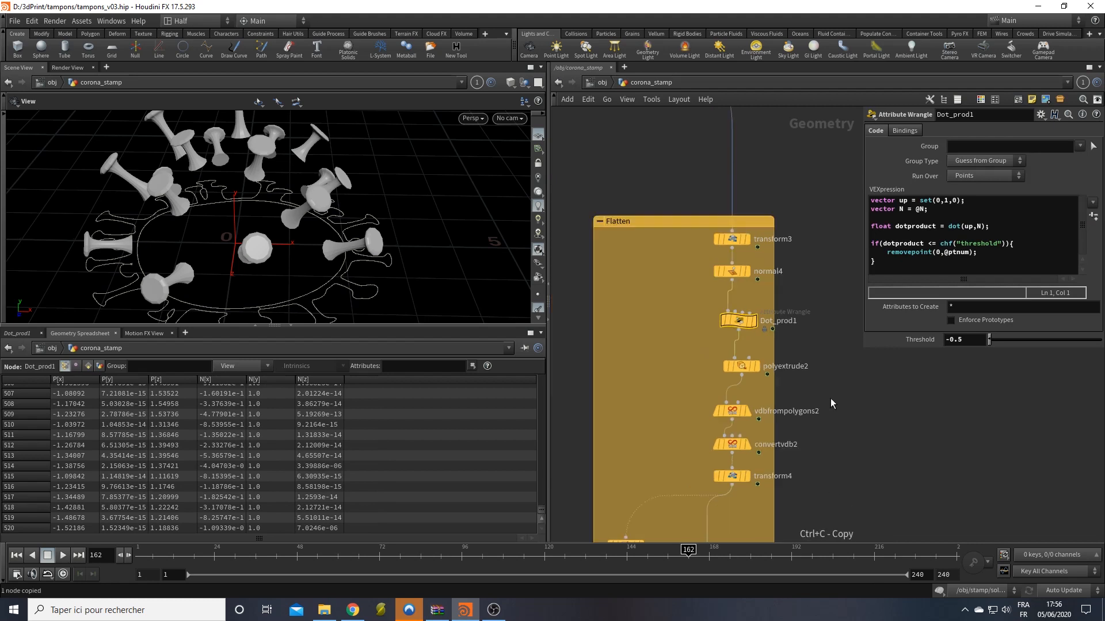
{"action": "middle_click_drag", "start_coordinate": [856, 458], "coordinate": [790, 218]}
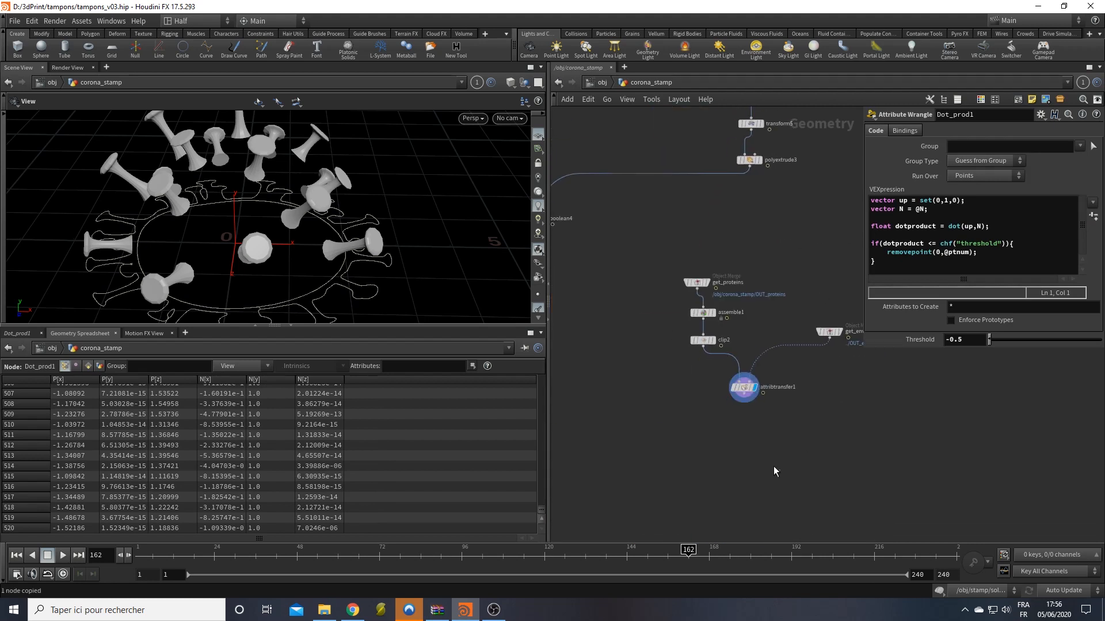
{"action": "key", "text": "ctrl+v"}
{"action": "scroll", "coordinate": [733, 443], "scroll_direction": "up", "scroll_amount": 3}
{"action": "left_click", "coordinate": [717, 411]}
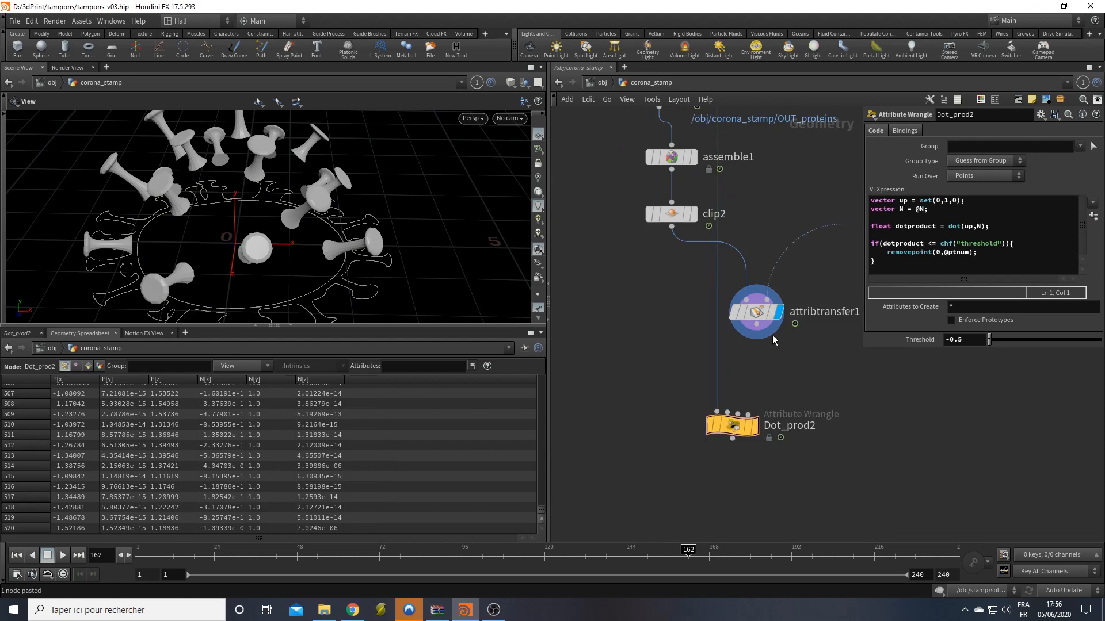
{"action": "left_click", "coordinate": [717, 411]}
{"action": "left_click", "coordinate": [727, 427]}
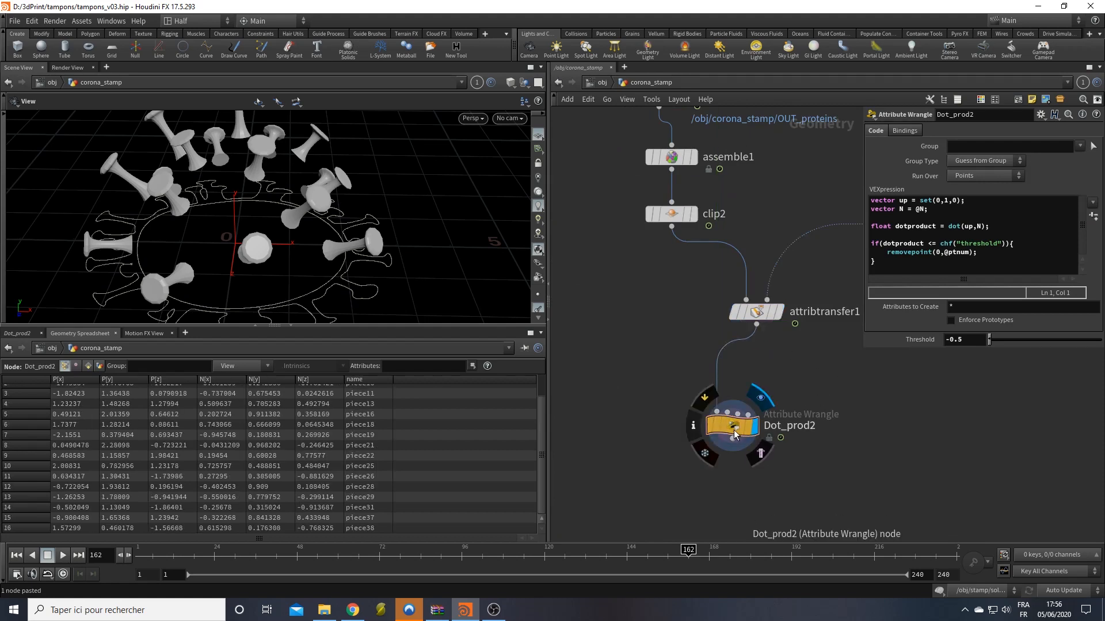
{"action": "left_click_drag", "start_coordinate": [727, 427], "coordinate": [780, 399]}
{"action": "key", "text": "h"}
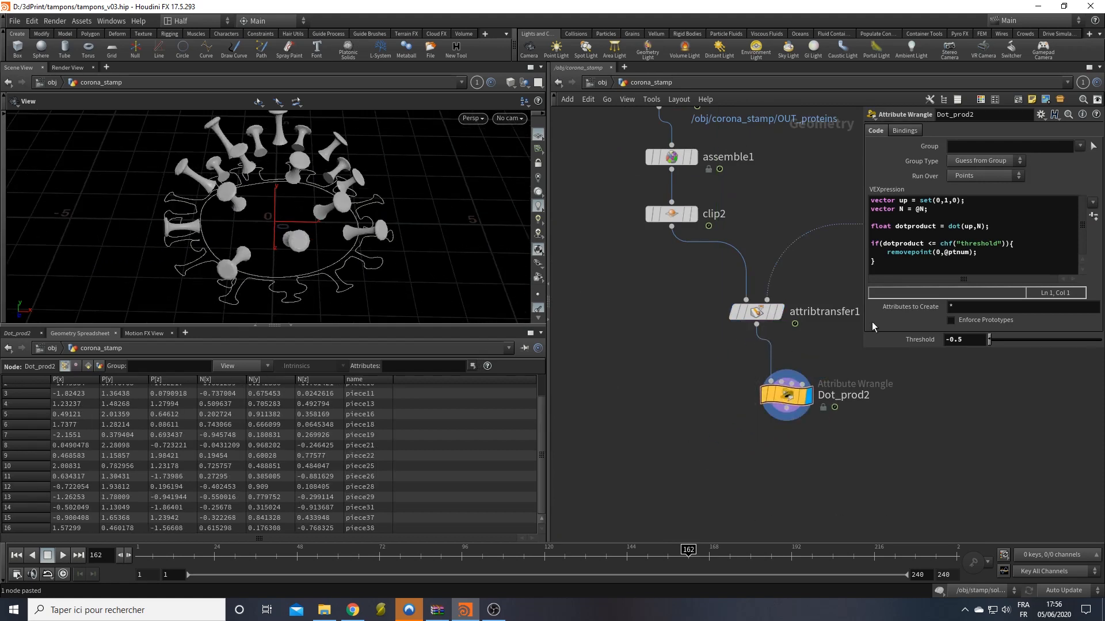
Step: Set the Dot_prod2 threshold to 0.5 and view the remaining proteins from the top in the full-height viewport
{"action": "middle_click_drag", "start_coordinate": [965, 339], "coordinate": [1039, 342]}
{"action": "mouse_move", "coordinate": [401, 213]}
{"action": "left_mouse_down"}
{"action": "mouse_move", "coordinate": [382, 256]}
{"action": "mouse_move", "coordinate": [375, 190]}
{"action": "mouse_move", "coordinate": [390, 201]}
{"action": "left_mouse_up"}
{"action": "key", "text": "space+2"}
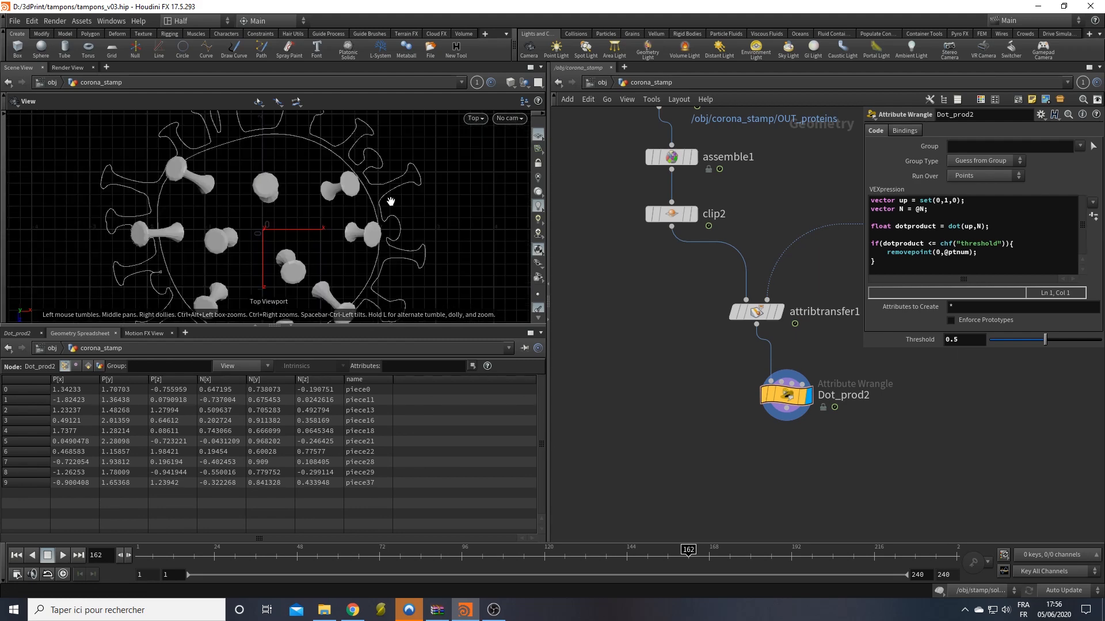
{"action": "left_click", "coordinate": [292, 326]}
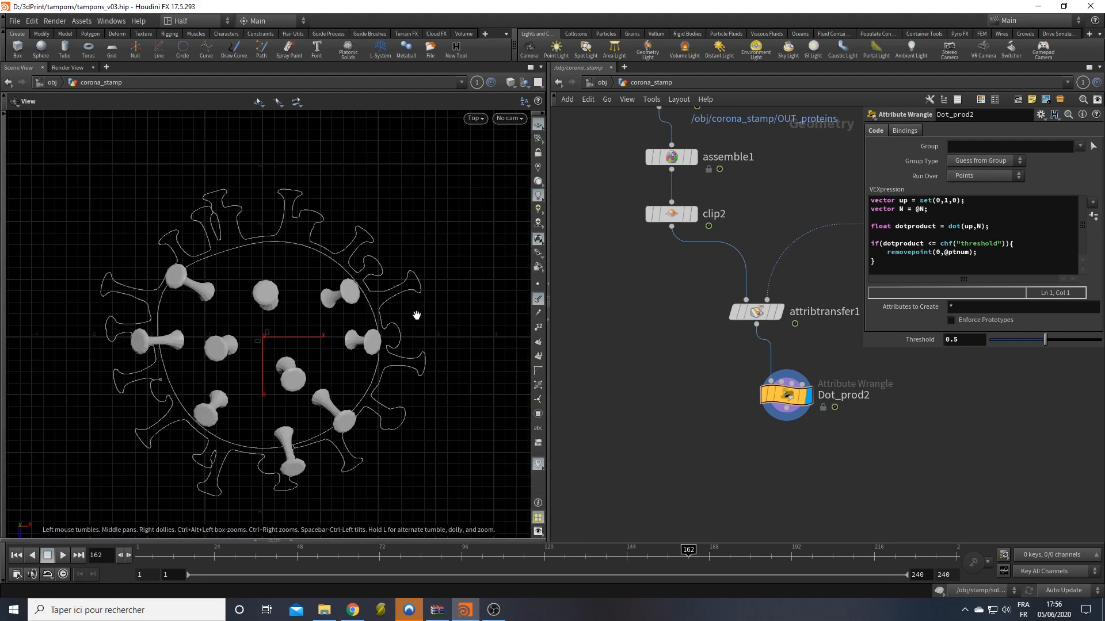
Step: Test a Dot_prod2 threshold of 0.9 on other frames, stop at frame 25 and set the threshold to 0.8
{"action": "middle_click_drag", "start_coordinate": [970, 342], "coordinate": [1004, 347]}
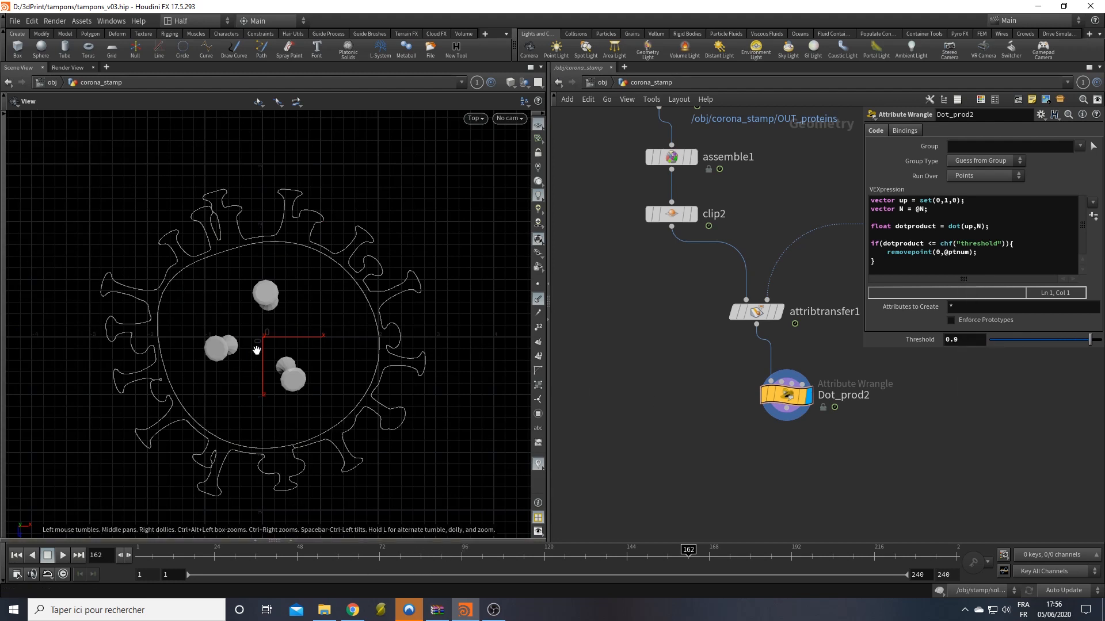
{"action": "left_click", "coordinate": [383, 566]}
{"action": "left_click", "coordinate": [293, 557]}
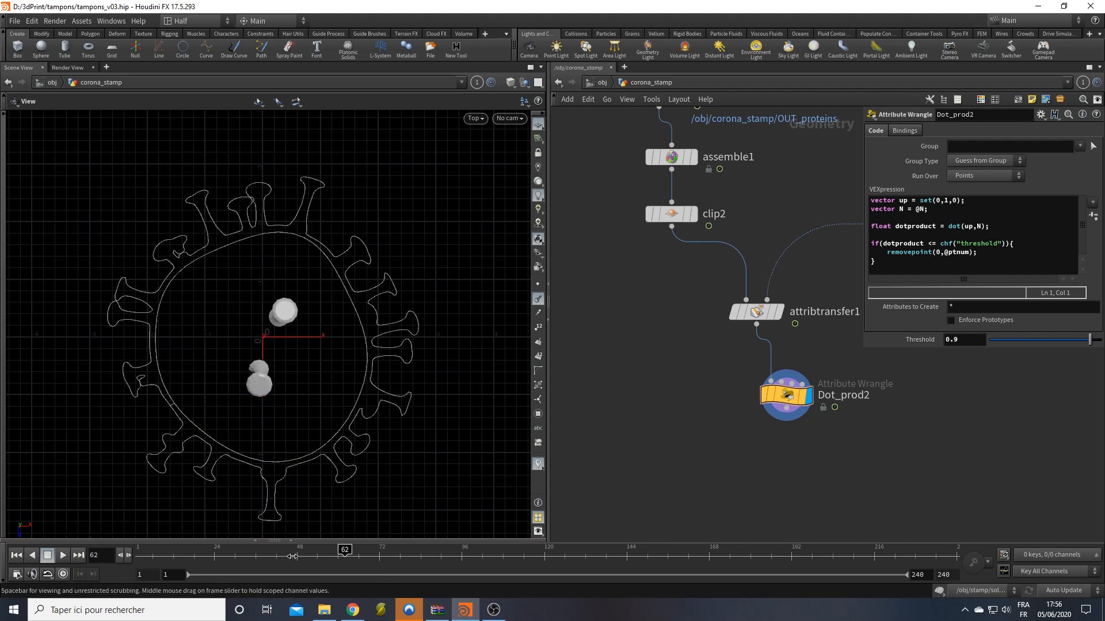
{"action": "left_click_drag", "start_coordinate": [280, 557], "coordinate": [218, 567]}
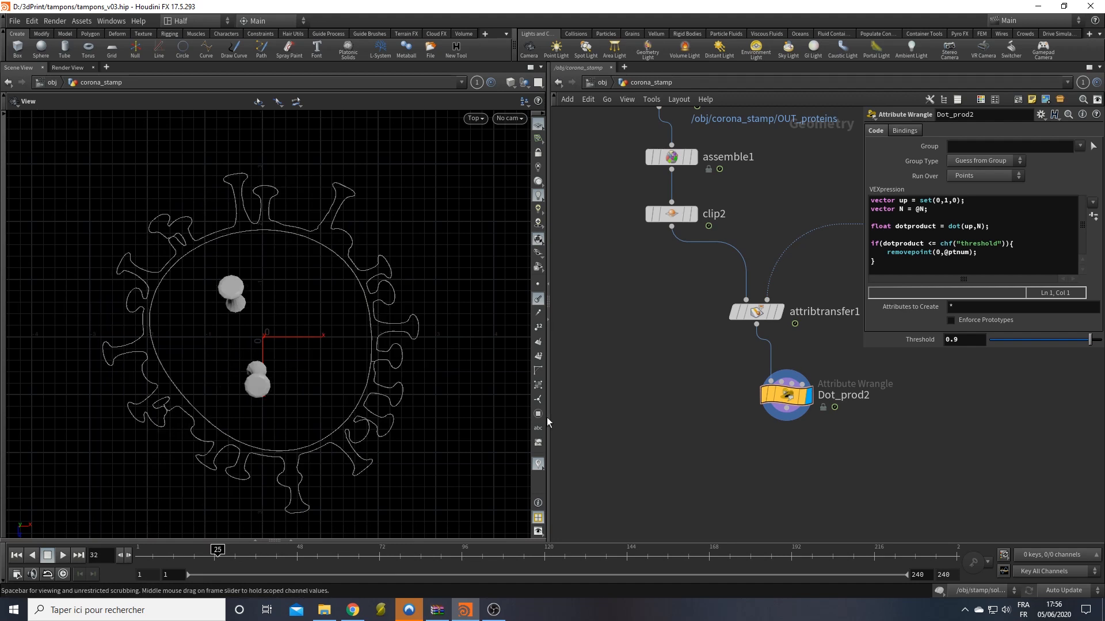
{"action": "middle_click_drag", "start_coordinate": [972, 341], "coordinate": [957, 344]}
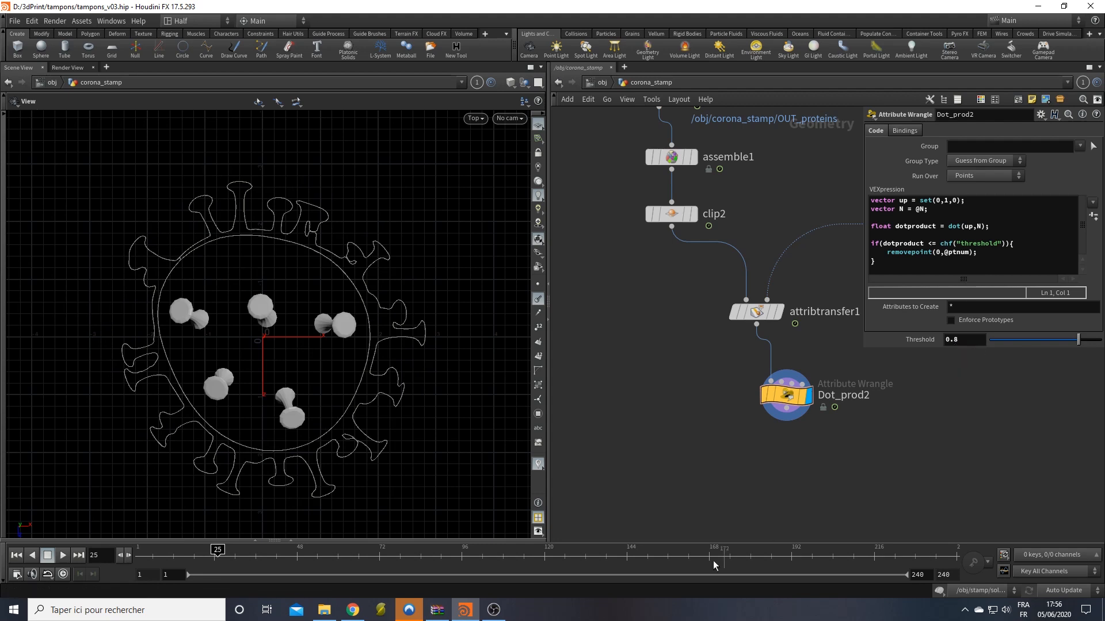
Step: Check which proteins remain from the top at frames 37, 57, 131 and 143
{"action": "left_click", "coordinate": [259, 560]}
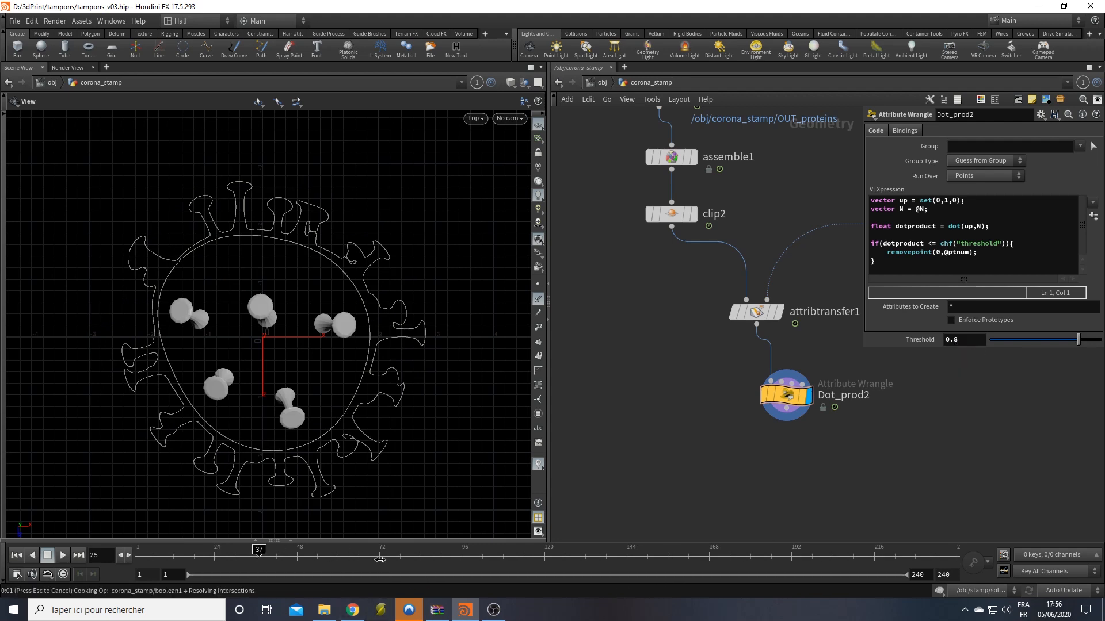
{"action": "left_click", "coordinate": [326, 566]}
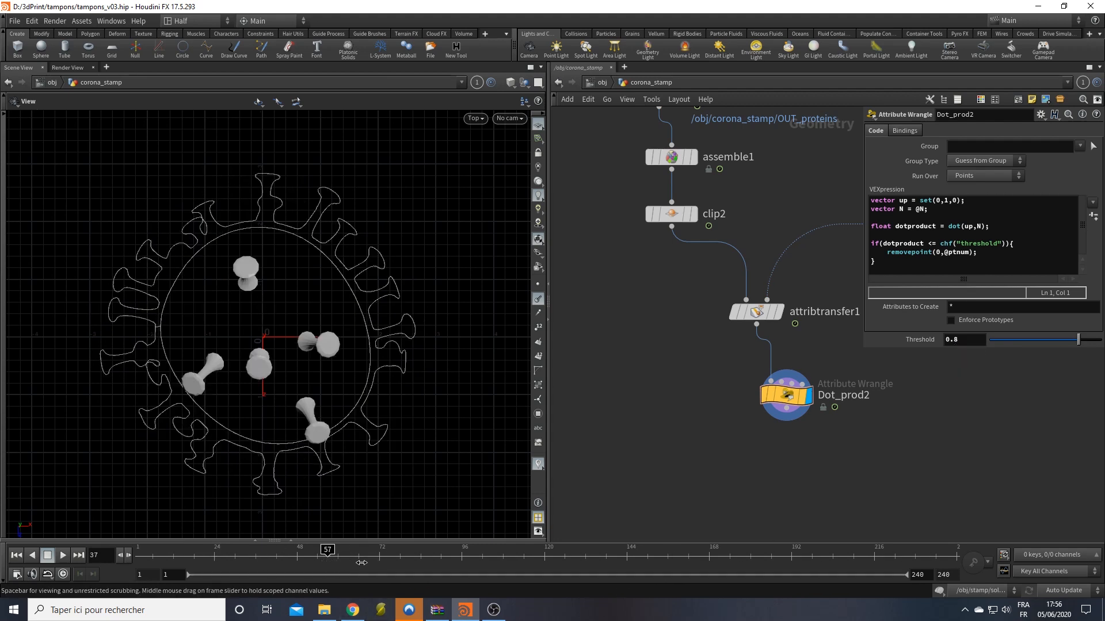
{"action": "left_click", "coordinate": [496, 557]}
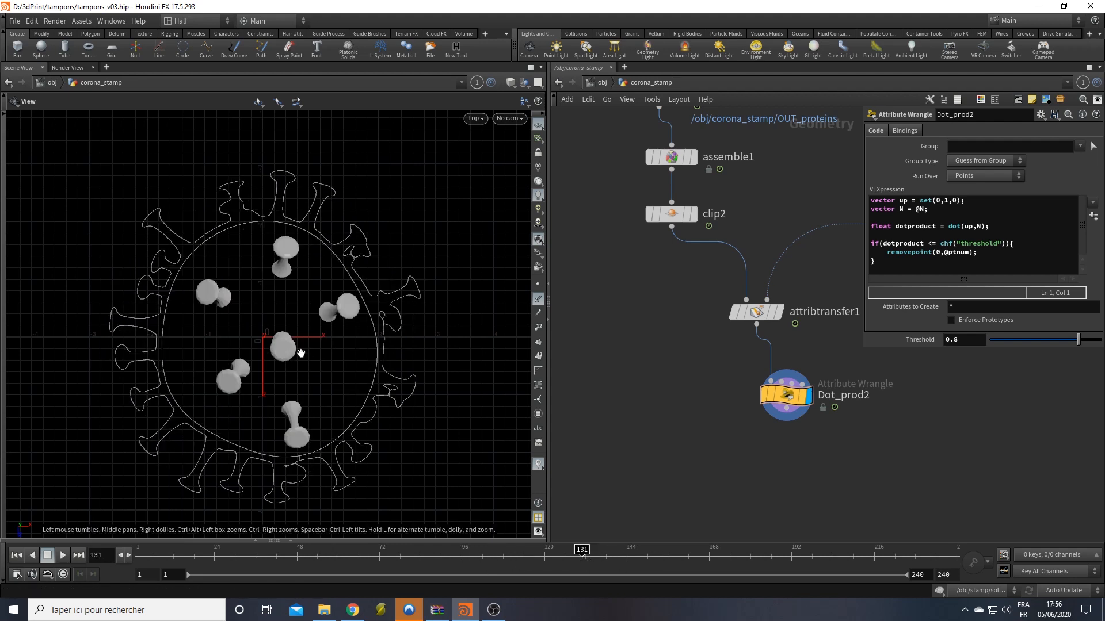
{"action": "left_click", "coordinate": [624, 552]}
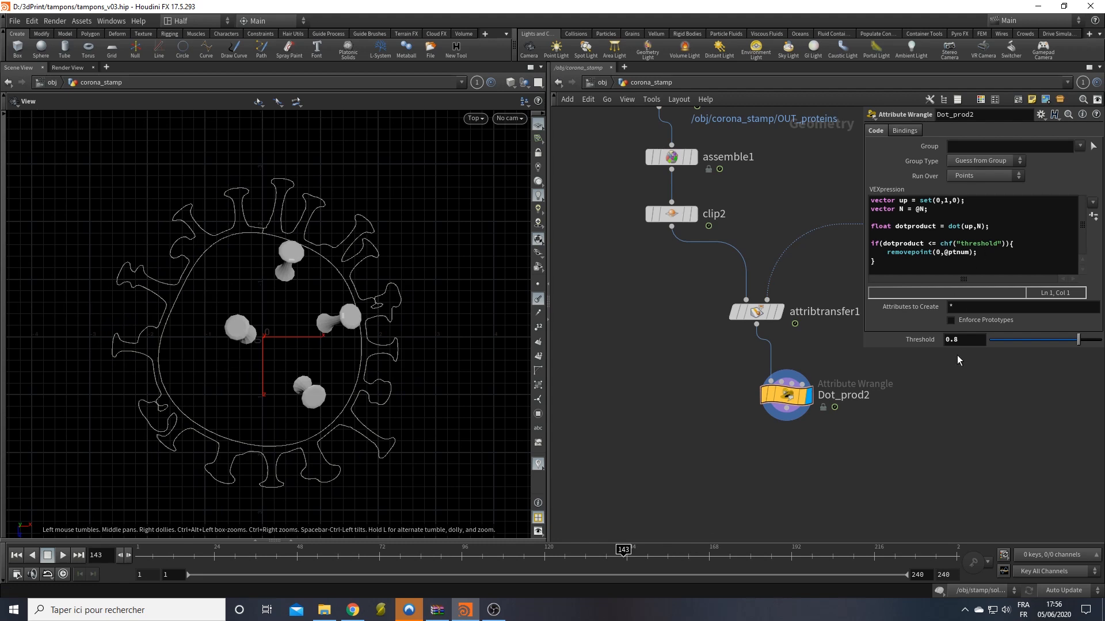
Step: Raise the Dot_prod2 threshold to 0.852 and check the remaining proteins on other frames, stopping at frame 61
{"action": "left_click", "coordinate": [981, 337]}
{"action": "type", "text": "5"}
{"action": "key", "text": "Return"}
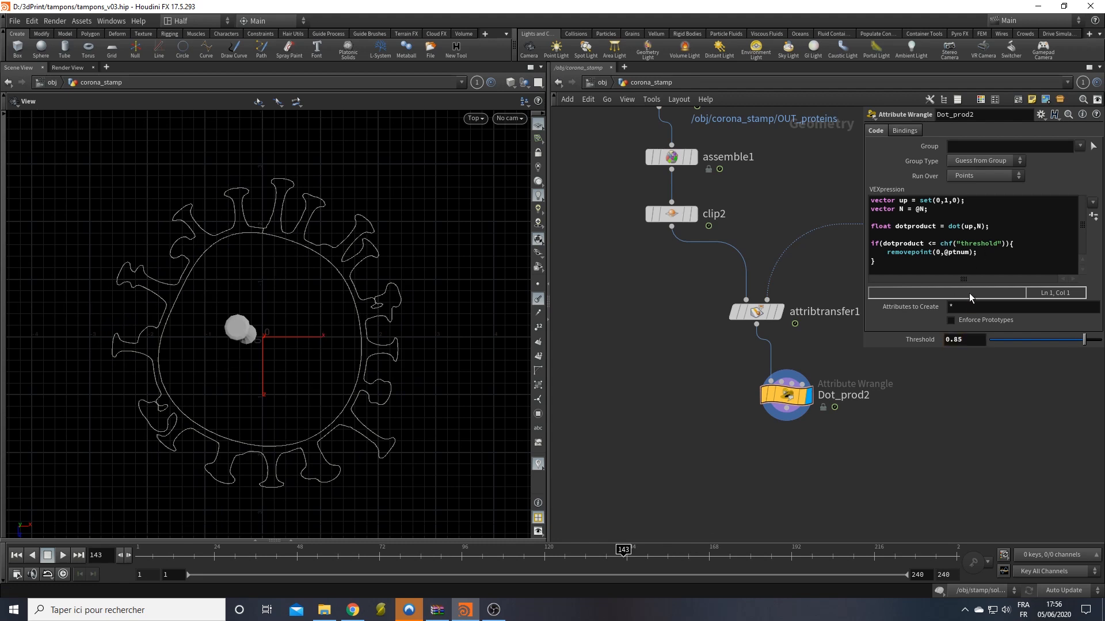
{"action": "left_click", "coordinate": [962, 339]}
{"action": "left_click", "coordinate": [973, 338]}
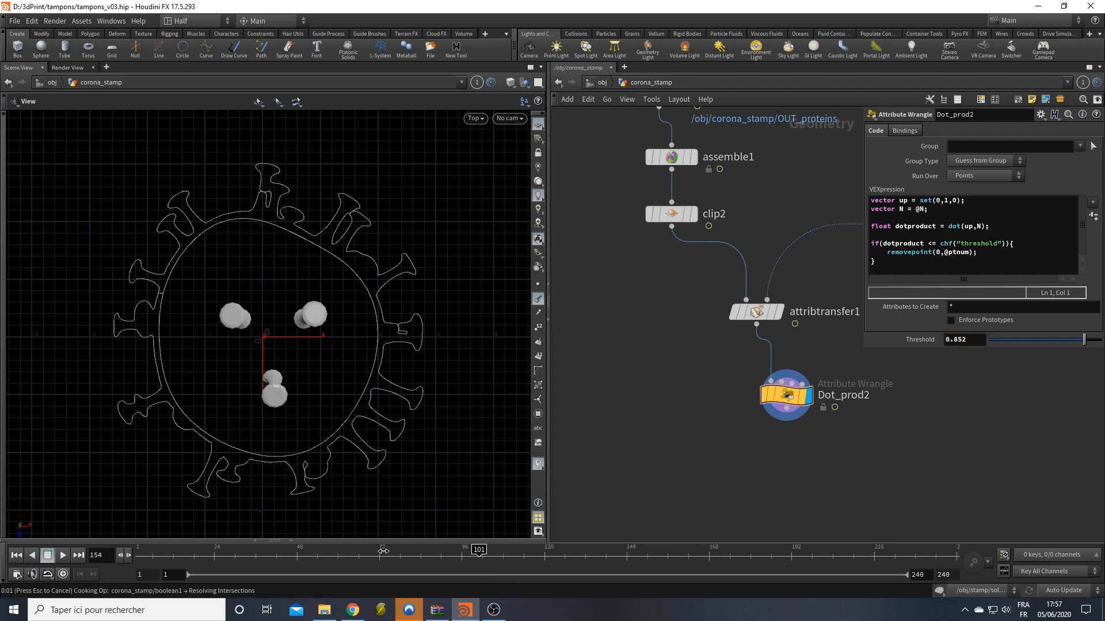
{"action": "left_click", "coordinate": [340, 555]}
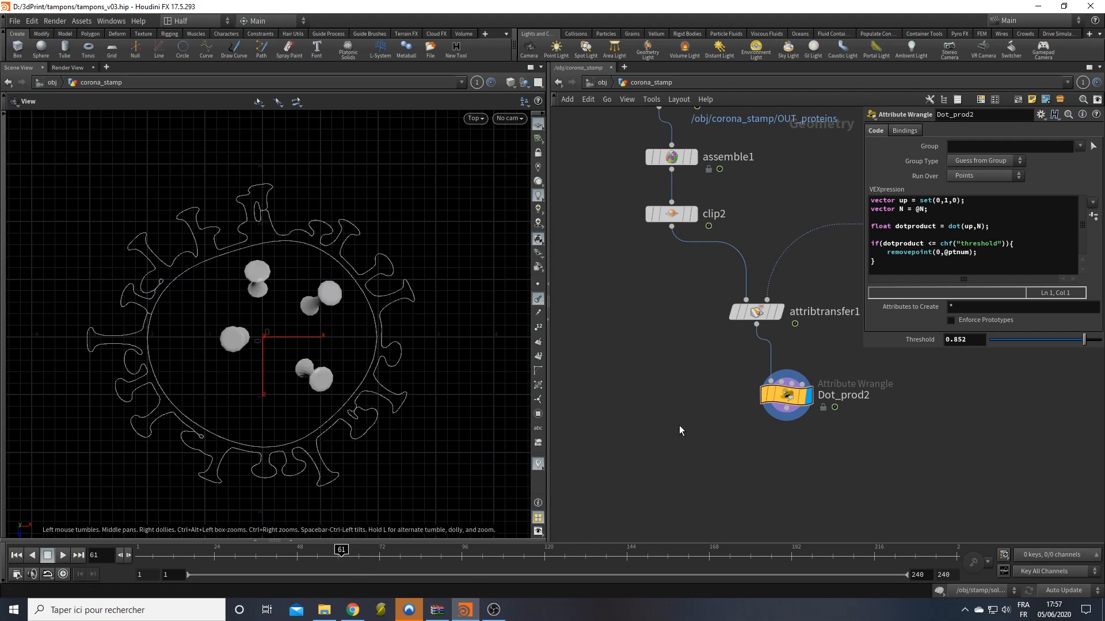
Step: View the remaining proteins above the flat virus outline in the perspective view
{"action": "middle_click_drag", "start_coordinate": [679, 431], "coordinate": [671, 397]}
{"action": "left_click", "coordinate": [50, 86]}
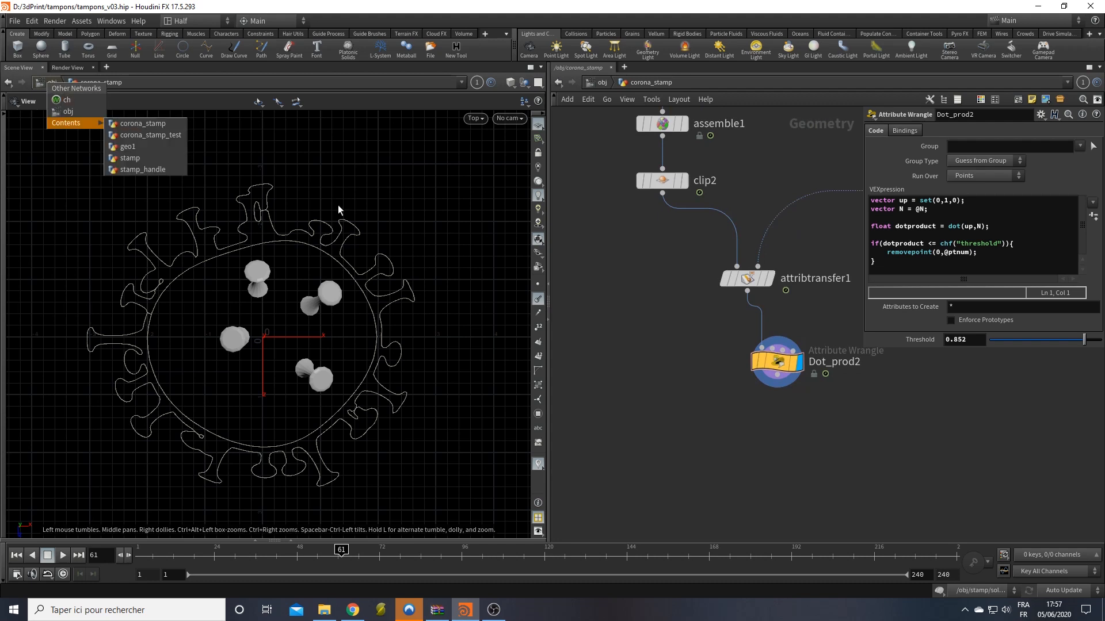
{"action": "scroll", "coordinate": [309, 261], "scroll_direction": "up", "scroll_amount": 2}
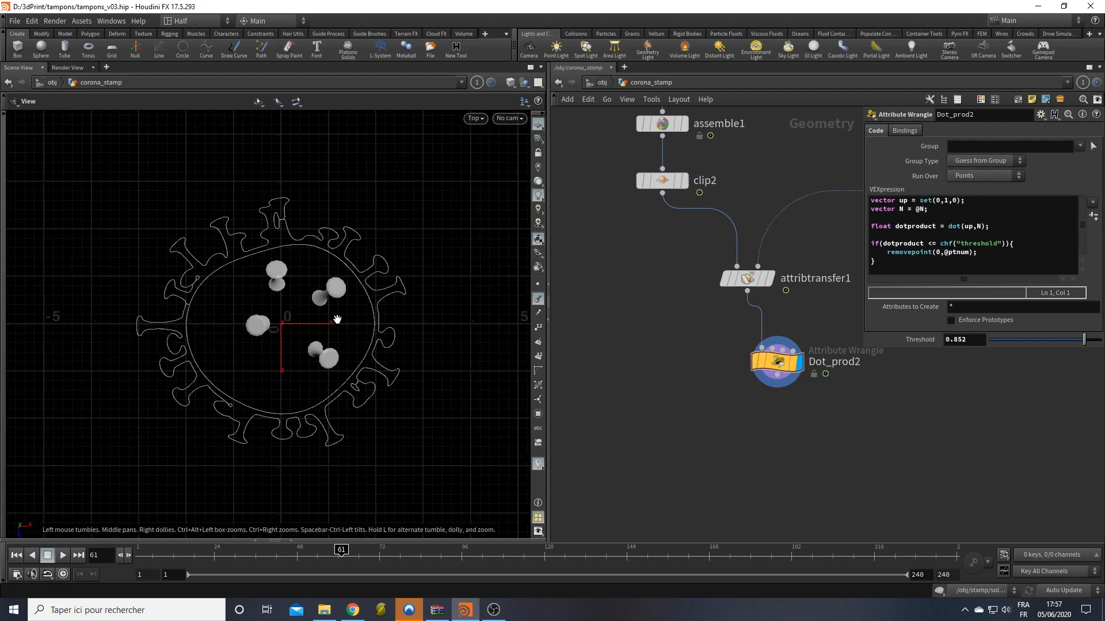
{"action": "key", "text": "space+1"}
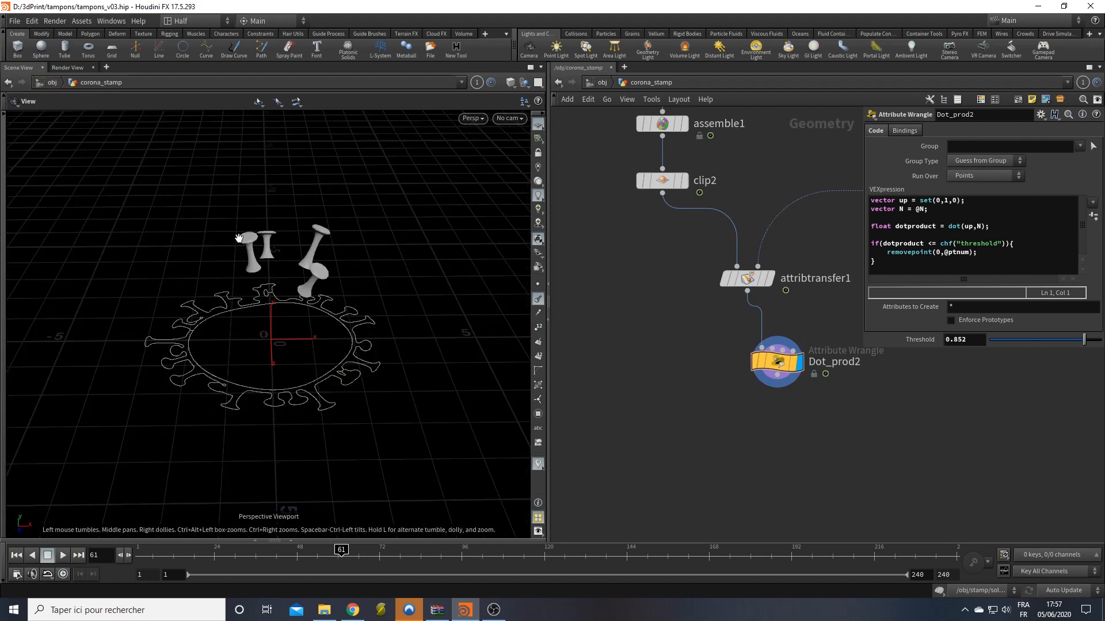
Step: Copy the Flatten network box together with all the nodes inside it
{"action": "middle_click_drag", "start_coordinate": [654, 346], "coordinate": [660, 472]}
{"action": "scroll", "coordinate": [666, 463], "scroll_direction": "down", "scroll_amount": 5}
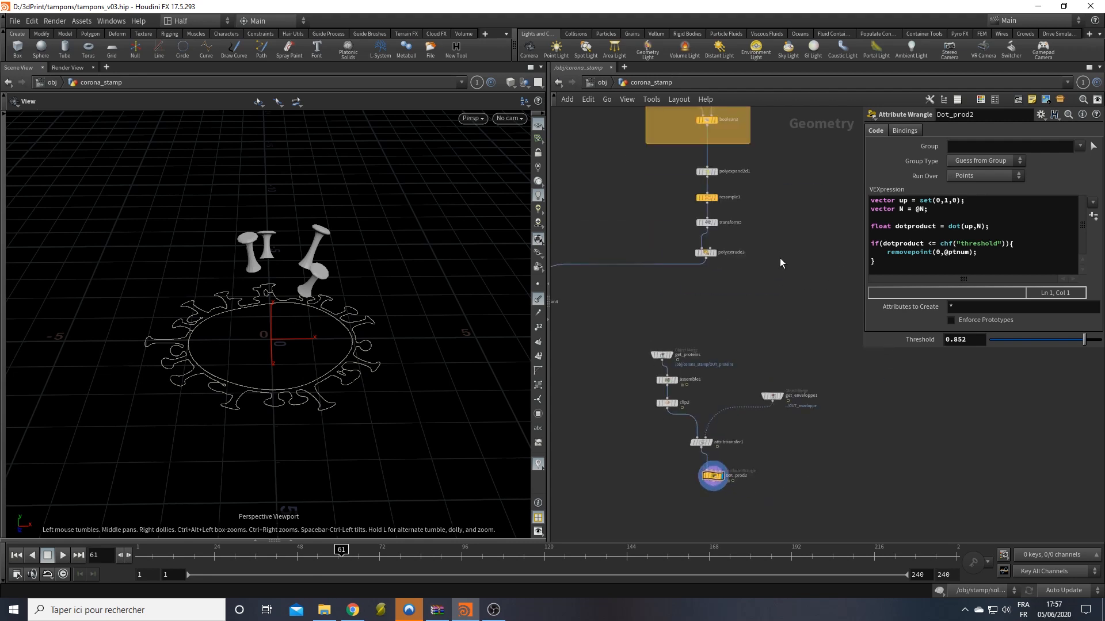
{"action": "middle_click_drag", "start_coordinate": [764, 239], "coordinate": [732, 443]}
{"action": "middle_click_drag", "start_coordinate": [738, 357], "coordinate": [717, 407]}
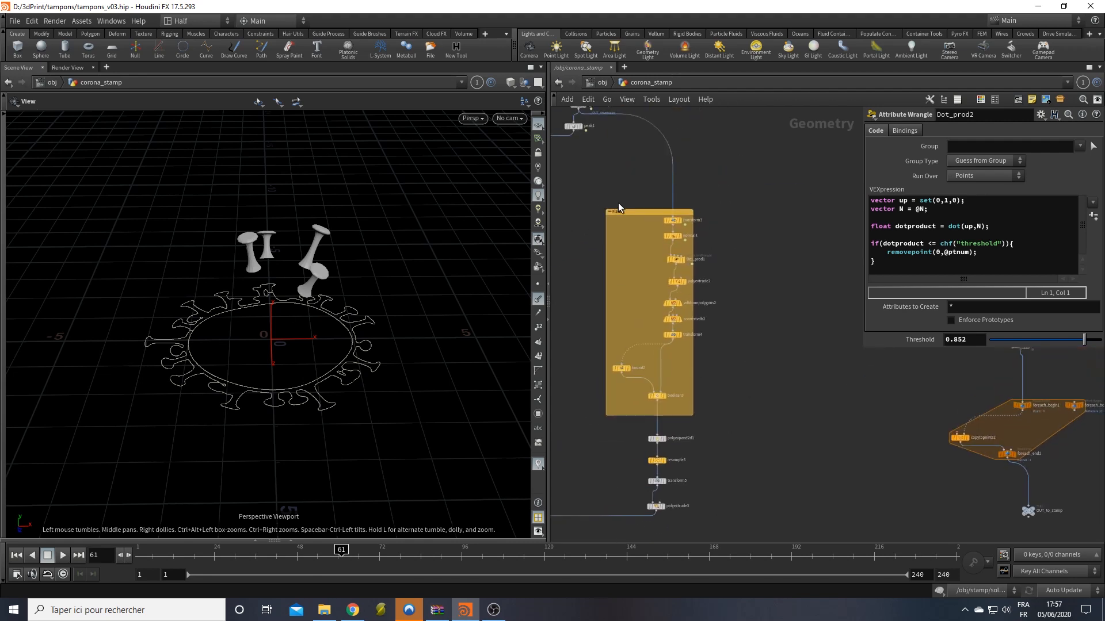
{"action": "left_click_drag", "start_coordinate": [588, 202], "coordinate": [737, 426]}
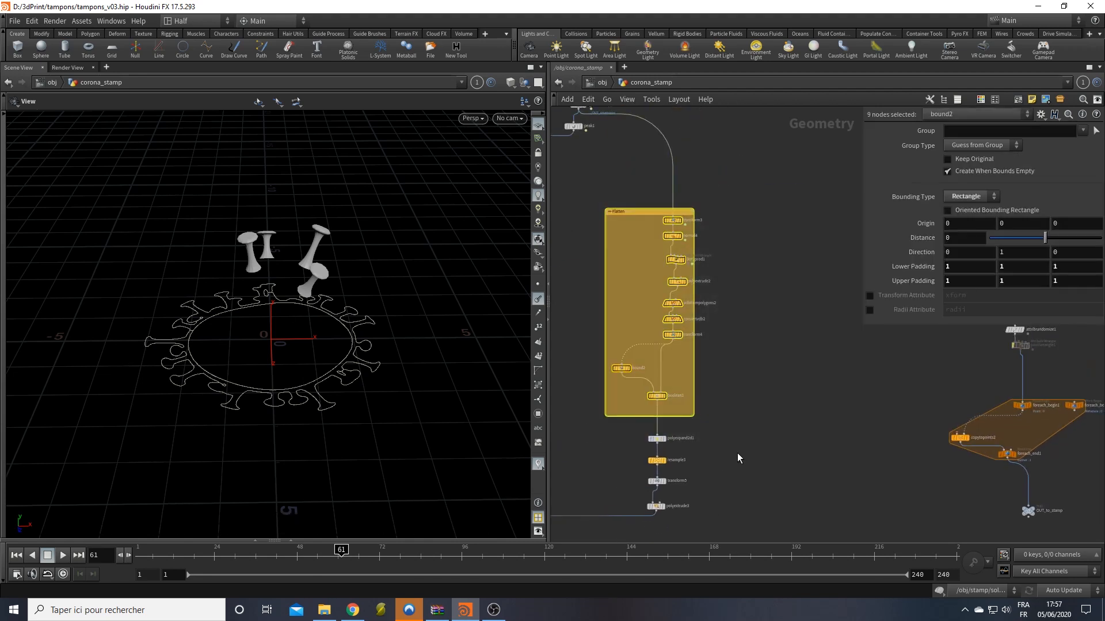
{"action": "key", "text": "ctrl+c"}
Step: Paste the Flatten network box below Dot_prod2 and connect Dot_prod2's output to its first Transform node
{"action": "scroll", "coordinate": [722, 447], "scroll_direction": "down", "scroll_amount": 3}
{"action": "middle_click_drag", "start_coordinate": [735, 459], "coordinate": [799, 182]}
{"action": "scroll", "coordinate": [760, 330], "scroll_direction": "up", "scroll_amount": 2}
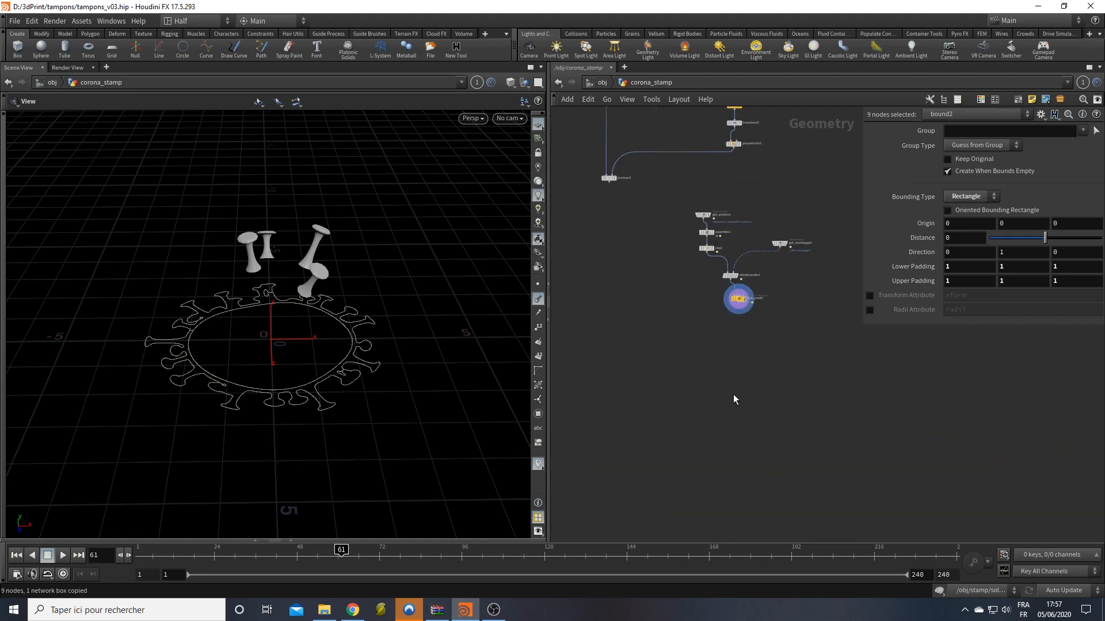
{"action": "key", "text": "ctrl+v"}
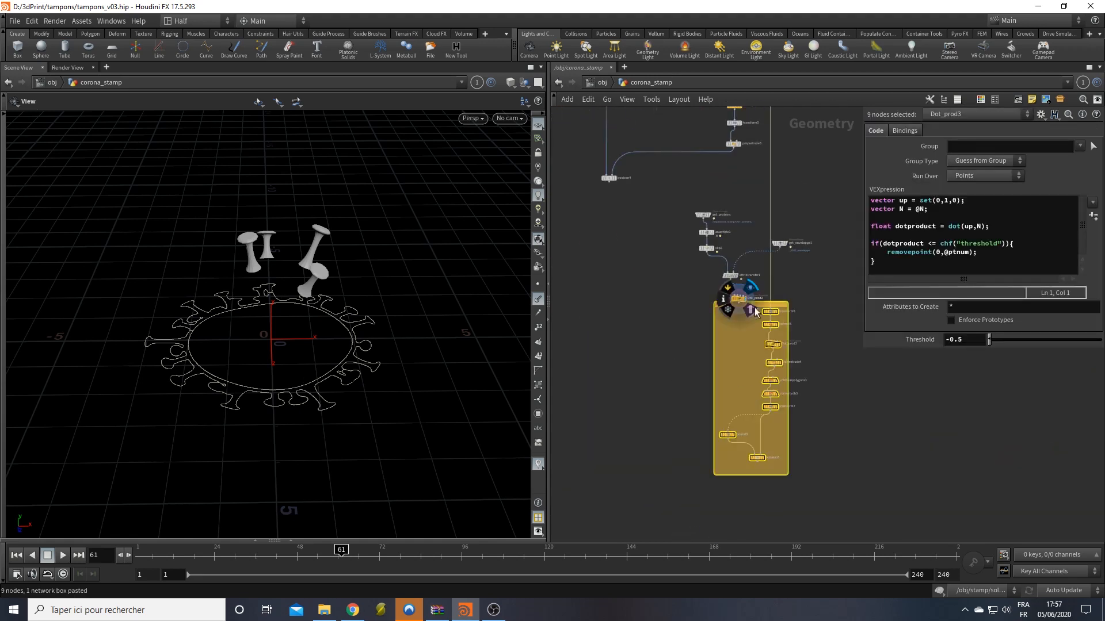
{"action": "left_click_drag", "start_coordinate": [755, 307], "coordinate": [748, 345]}
{"action": "scroll", "coordinate": [745, 329], "scroll_direction": "up", "scroll_amount": 2}
{"action": "left_click", "coordinate": [733, 306]}
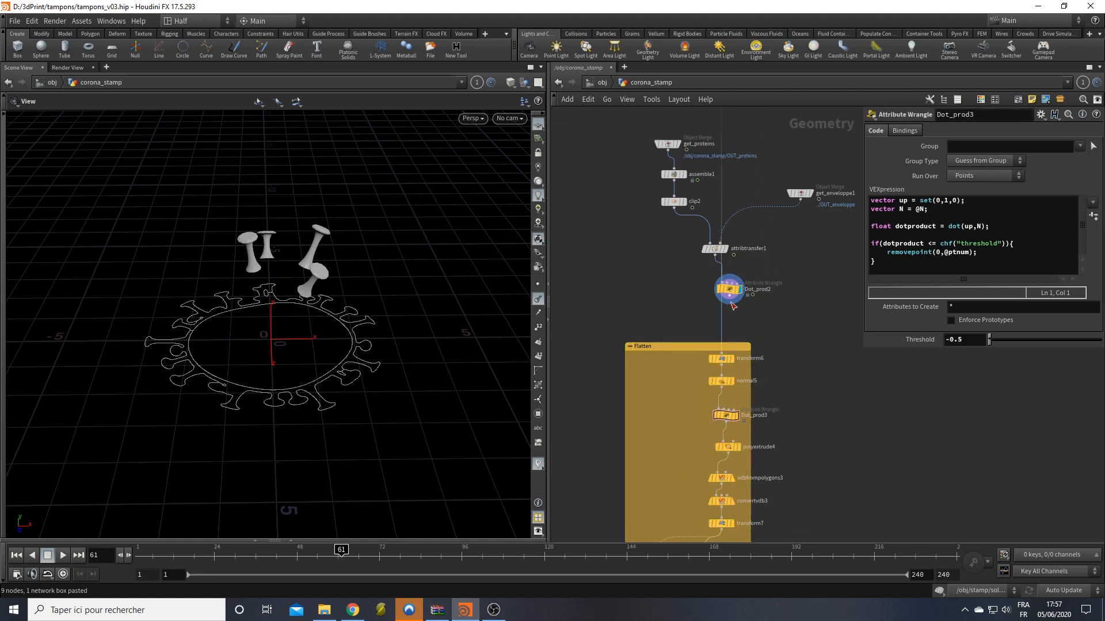
{"action": "left_click_drag", "start_coordinate": [730, 302], "coordinate": [723, 351]}
Step: Add a Boolean node fed by boolean4's output and place it below the pasted Flatten box
{"action": "middle_click_drag", "start_coordinate": [644, 325], "coordinate": [772, 283]}
{"action": "scroll", "coordinate": [770, 283], "scroll_direction": "down", "scroll_amount": 4}
{"action": "middle_click_drag", "start_coordinate": [701, 285], "coordinate": [683, 302]}
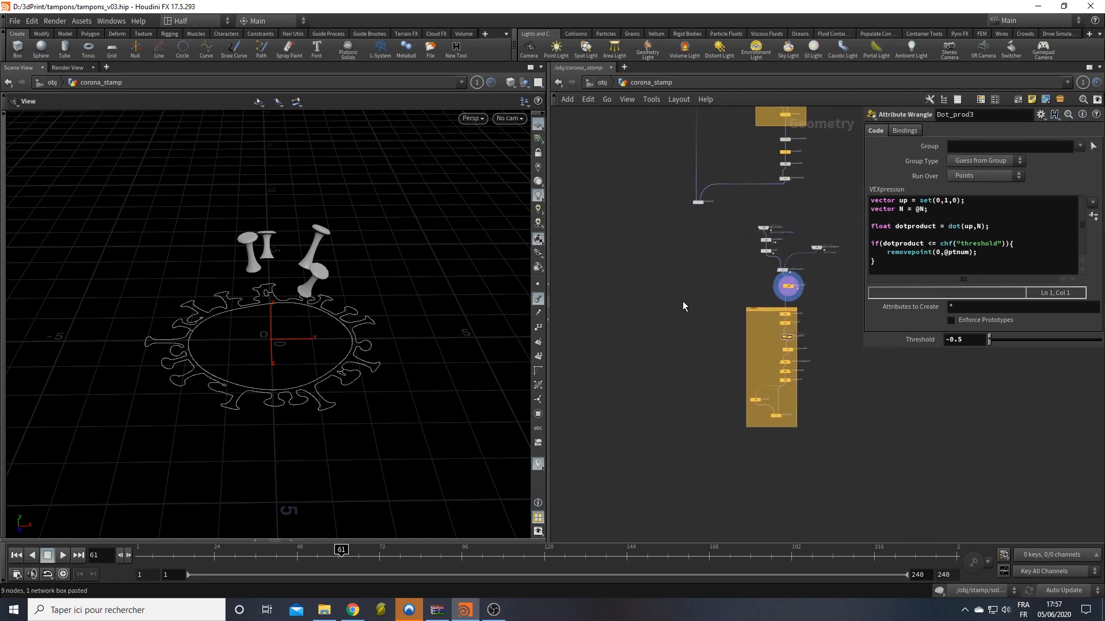
{"action": "scroll", "coordinate": [706, 240], "scroll_direction": "up", "scroll_amount": 4}
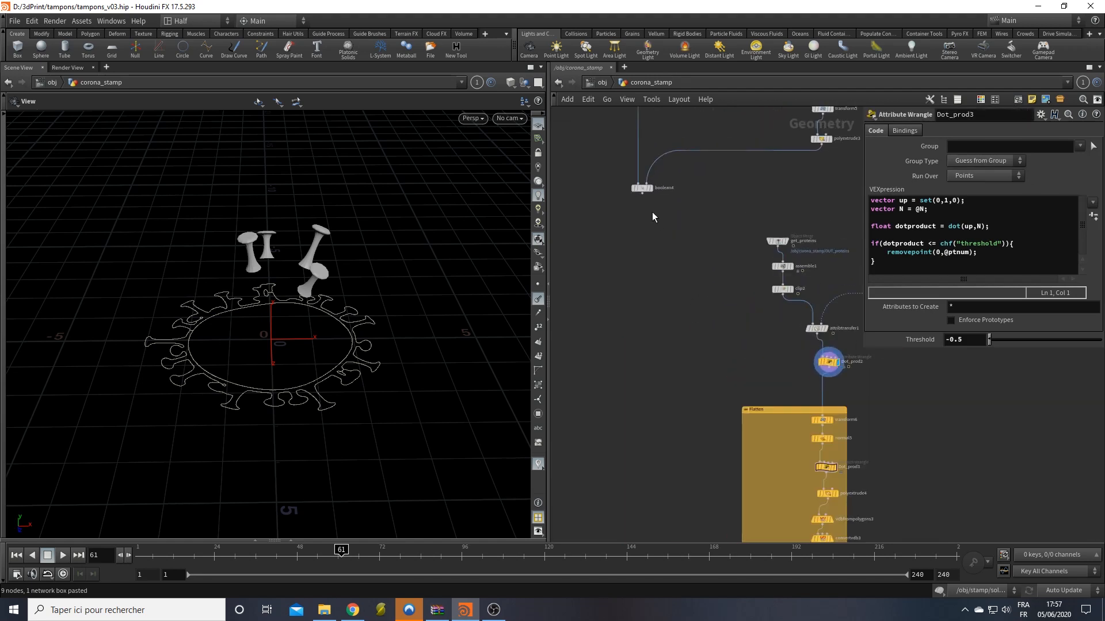
{"action": "left_click", "coordinate": [642, 193]}
{"action": "middle_click_drag", "start_coordinate": [629, 469], "coordinate": [654, 319]}
{"action": "middle_click_drag", "start_coordinate": [692, 473], "coordinate": [686, 367]}
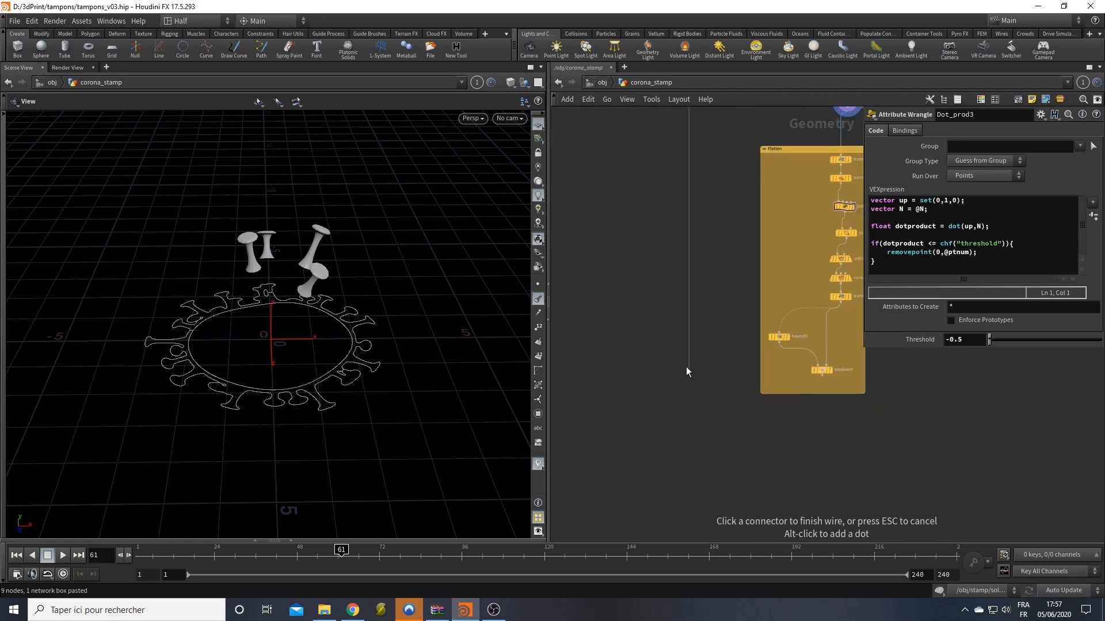
{"action": "key", "text": "Tab"}
{"action": "type", "text": "bo"}
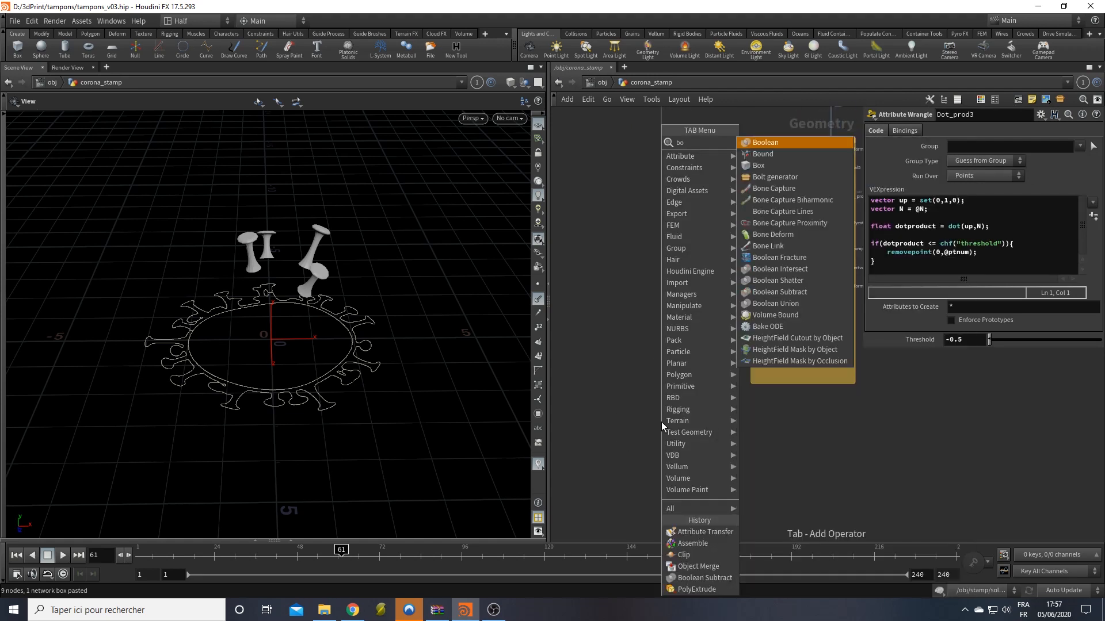
{"action": "key", "text": "Return"}
{"action": "left_click", "coordinate": [661, 423]}
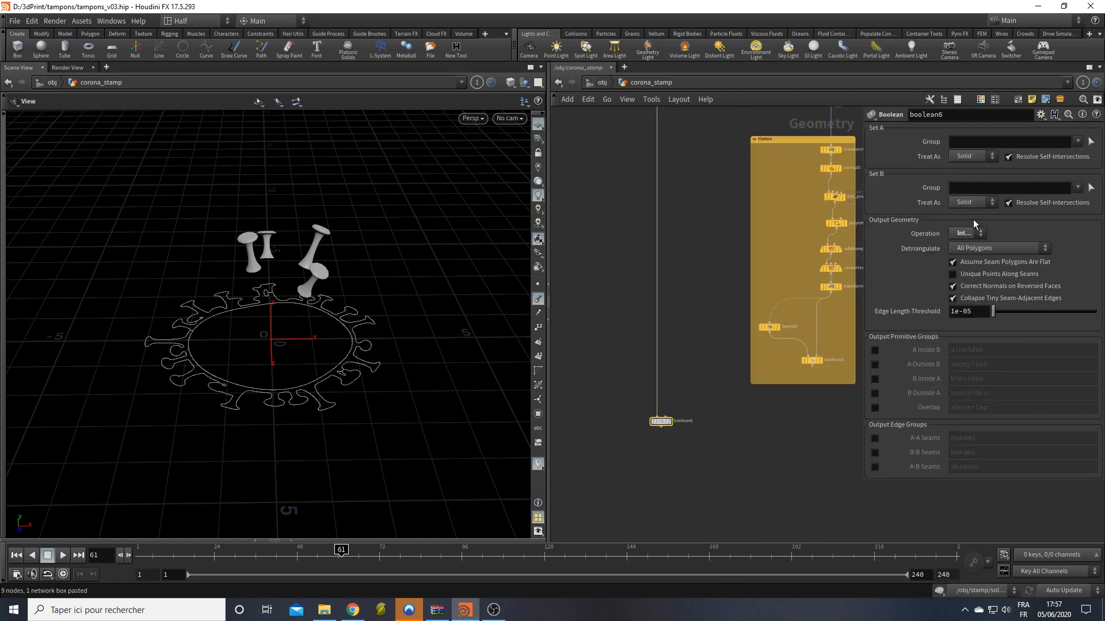
Step: Set the new Boolean's operation to Union and treat both Set A and Set B as Surface
{"action": "left_click", "coordinate": [970, 233]}
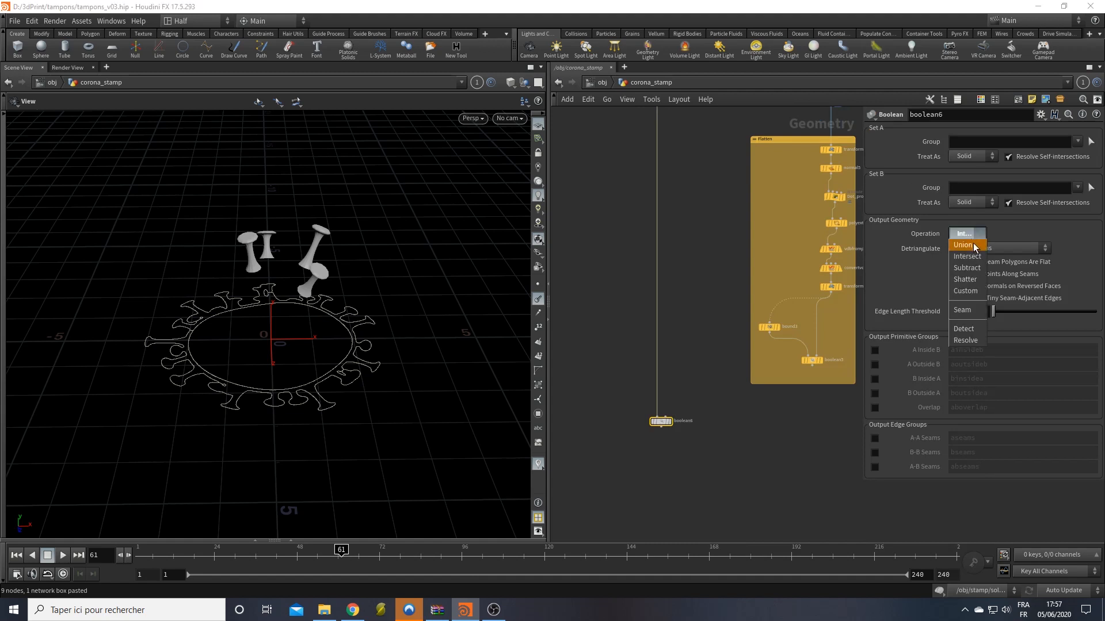
{"action": "left_click", "coordinate": [972, 245]}
{"action": "left_click", "coordinate": [972, 156]}
{"action": "left_click", "coordinate": [966, 179]}
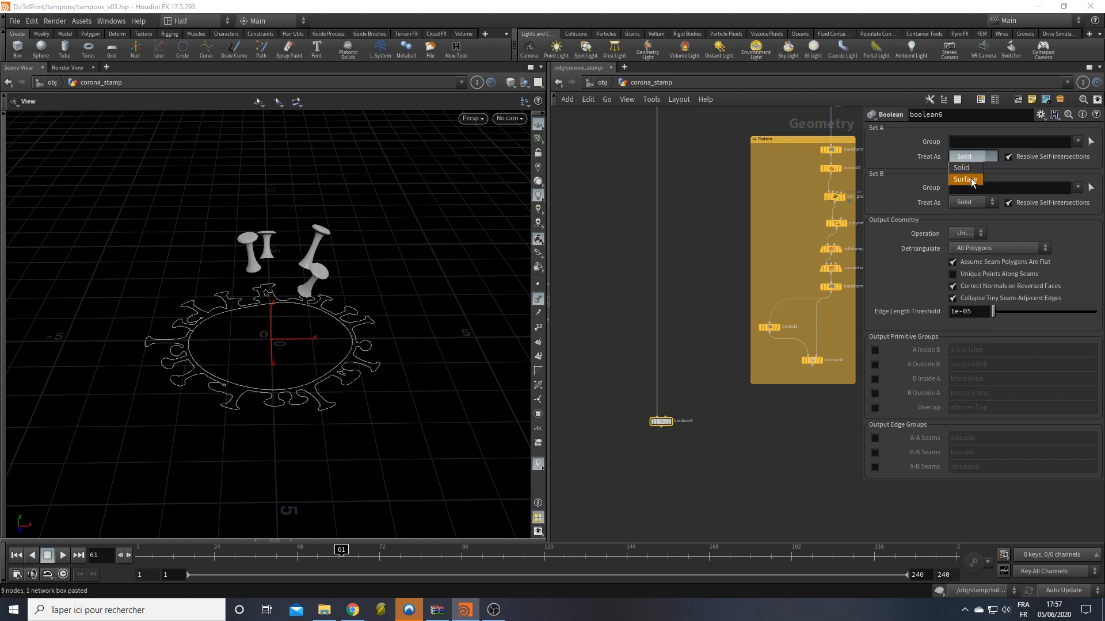
{"action": "left_click", "coordinate": [970, 203]}
{"action": "left_click", "coordinate": [965, 225]}
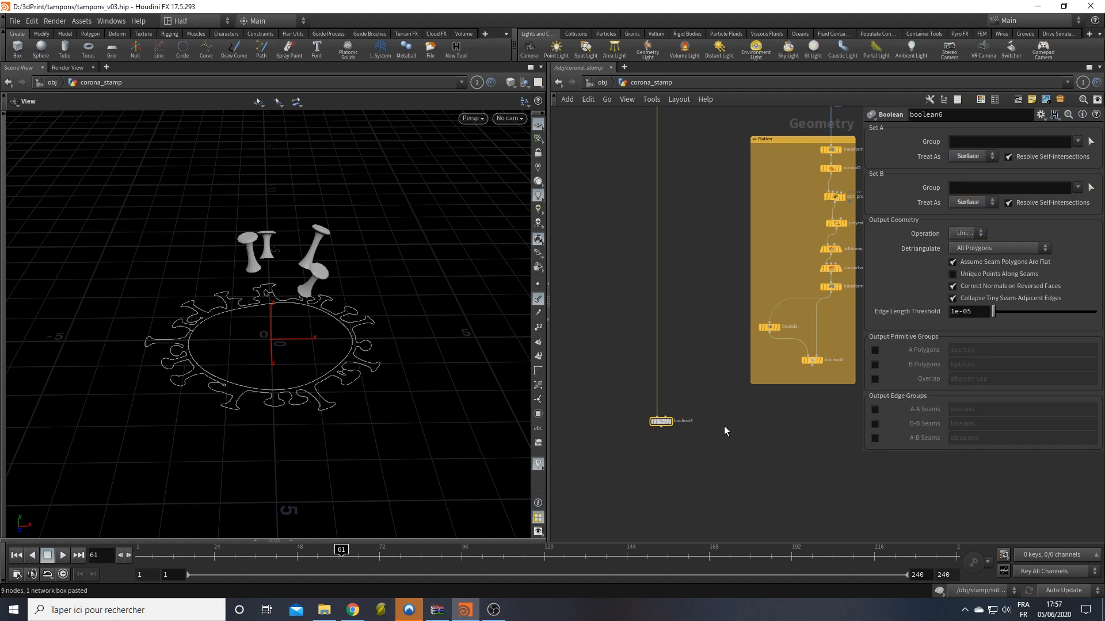
Step: Connect the pasted Flatten box's final Boolean to the union's second input, display the union and inspect the result
{"action": "left_click_drag", "start_coordinate": [669, 414], "coordinate": [816, 379]}
{"action": "left_click", "coordinate": [671, 422]}
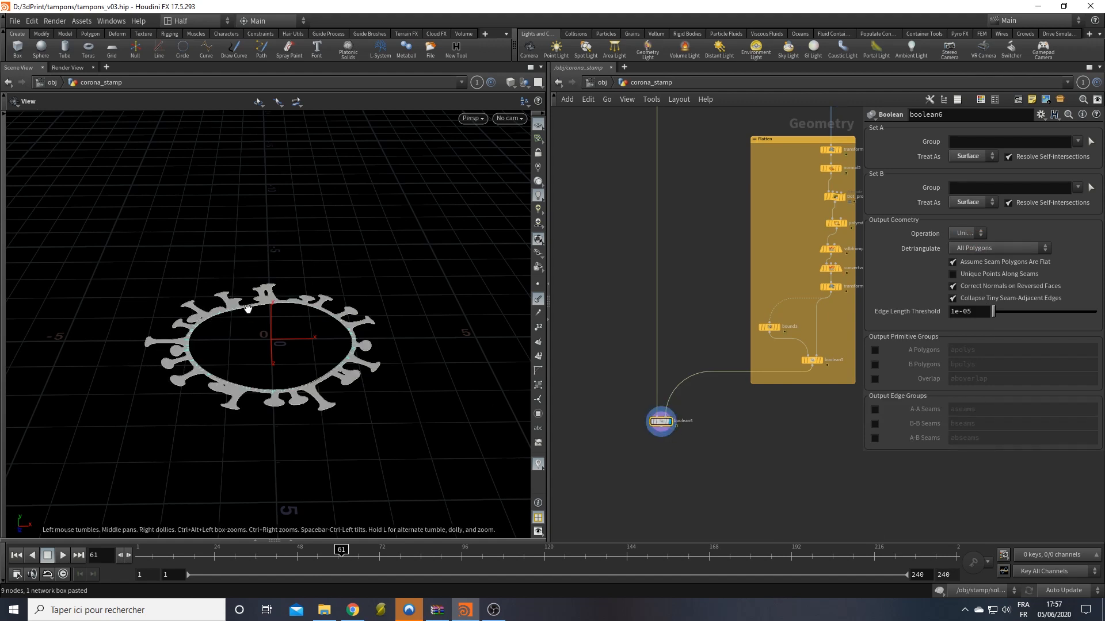
{"action": "left_click_drag", "start_coordinate": [213, 324], "coordinate": [247, 330]}
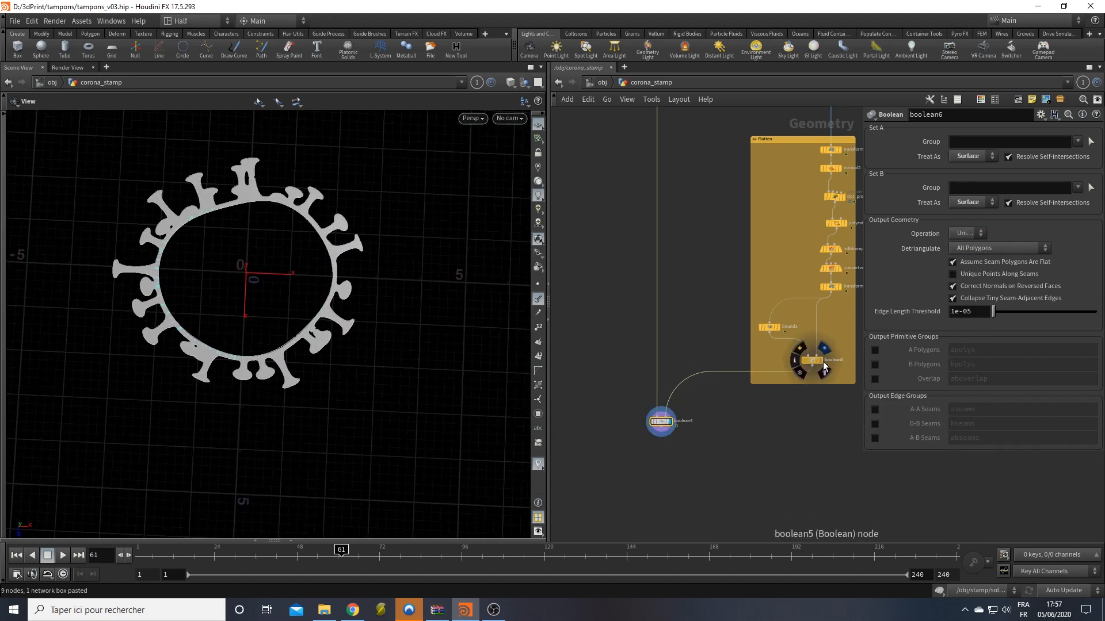
Step: Display the pasted Flatten box's final Boolean and its first Transform to inspect how the proteins are flattened
{"action": "left_click", "coordinate": [824, 368]}
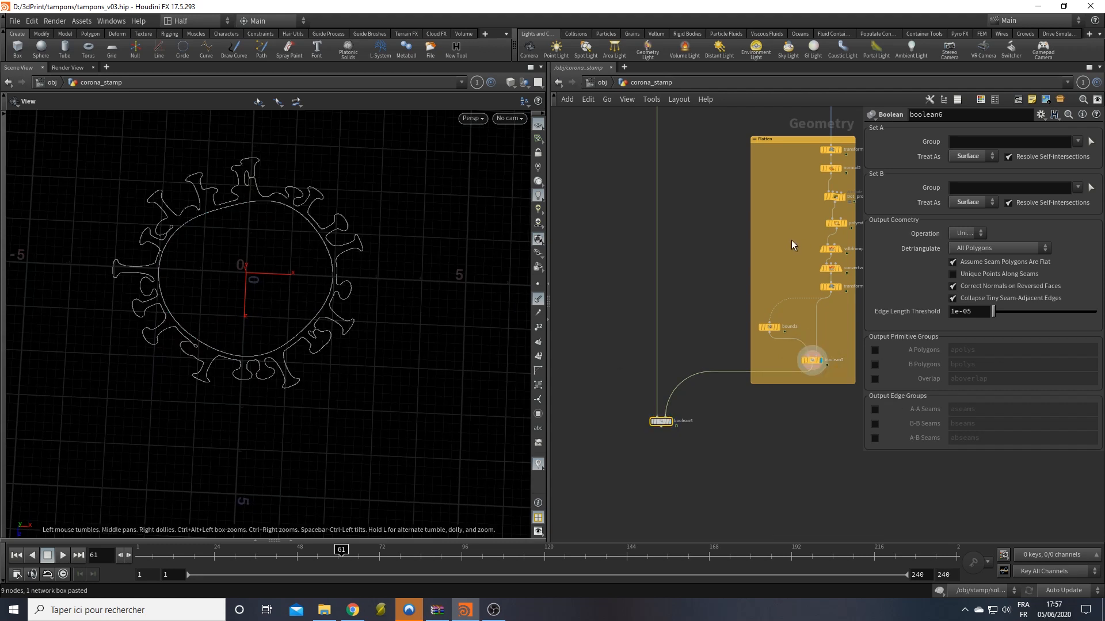
{"action": "middle_click_drag", "start_coordinate": [793, 245], "coordinate": [649, 335]}
{"action": "scroll", "coordinate": [706, 320], "scroll_direction": "up", "scroll_amount": 3}
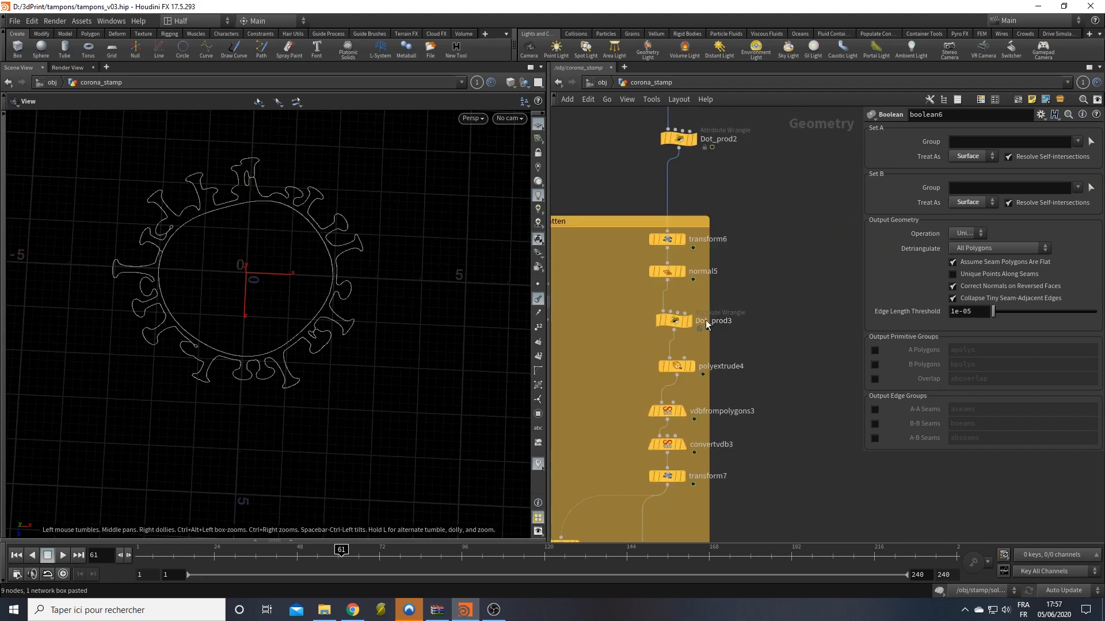
{"action": "left_click", "coordinate": [681, 239]}
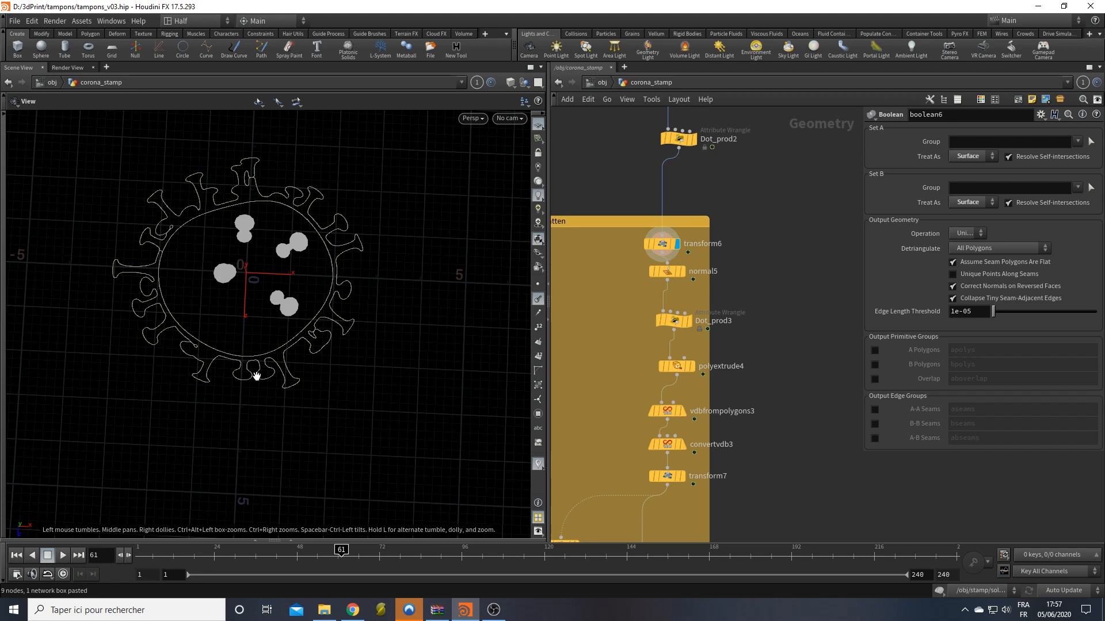
{"action": "left_click_drag", "start_coordinate": [256, 376], "coordinate": [449, 493]}
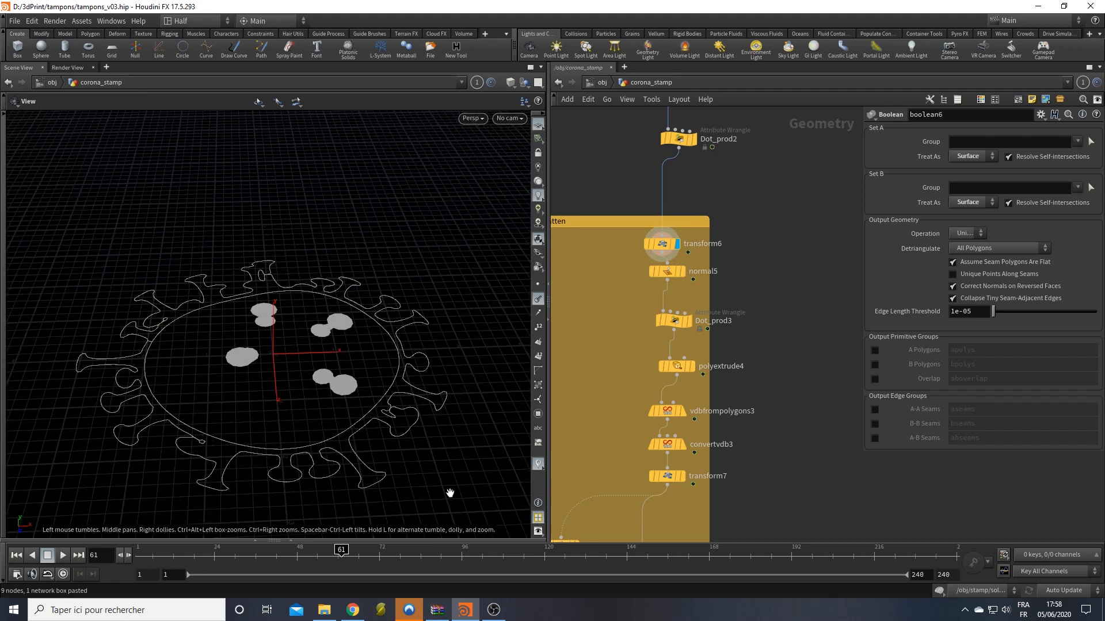
{"action": "left_click_drag", "start_coordinate": [316, 419], "coordinate": [397, 346]}
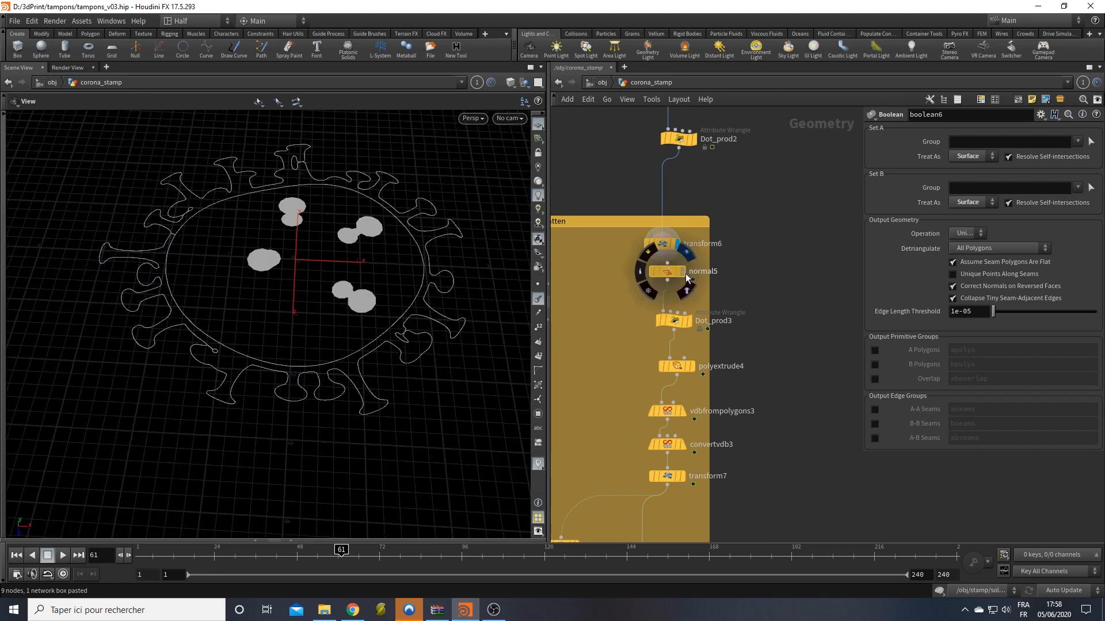
Step: Display the normal5 and polyextrude4 outputs, select Dot_prod3, and examine the extruded proteins up close from the side
{"action": "left_click", "coordinate": [685, 276]}
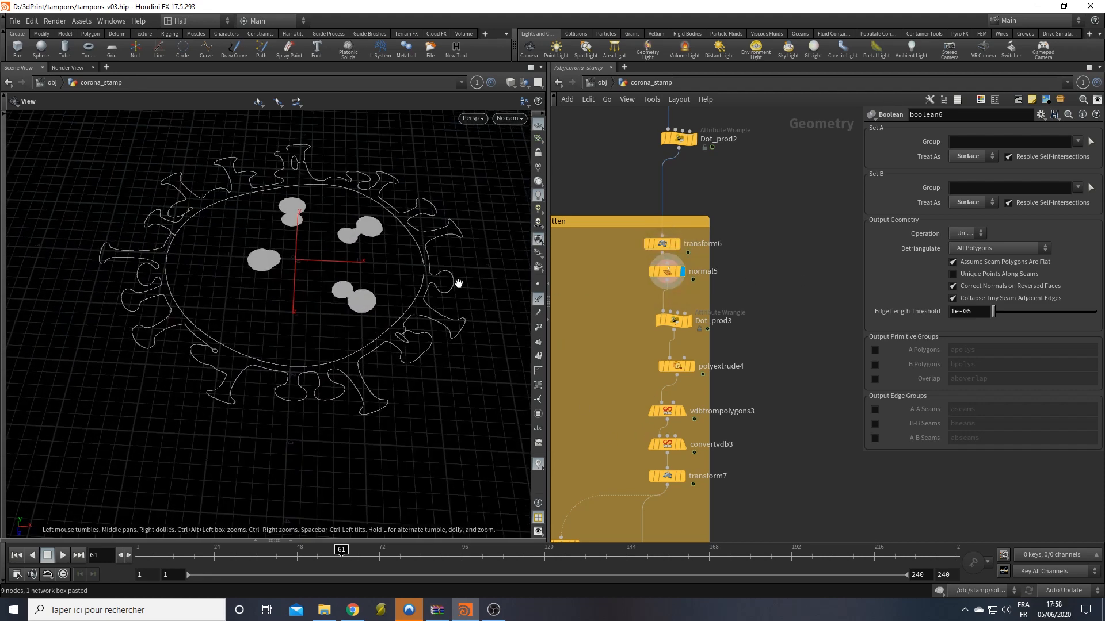
{"action": "left_click", "coordinate": [684, 322]}
{"action": "left_click", "coordinate": [692, 368]}
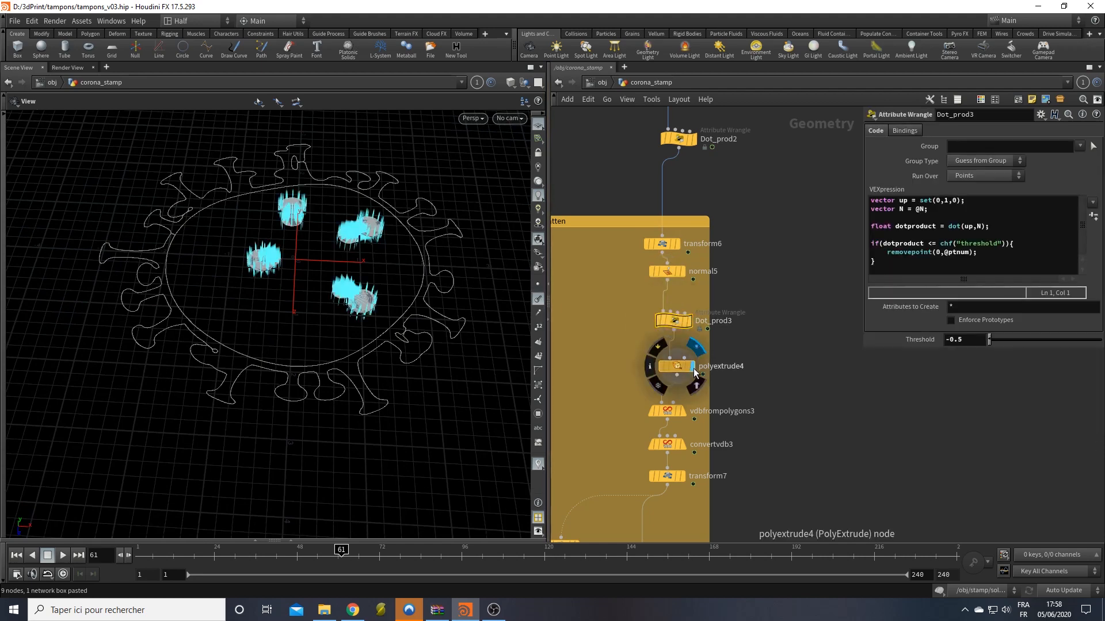
{"action": "right_click_drag", "start_coordinate": [402, 331], "coordinate": [656, 254]}
{"action": "left_click_drag", "start_coordinate": [371, 247], "coordinate": [181, 367]}
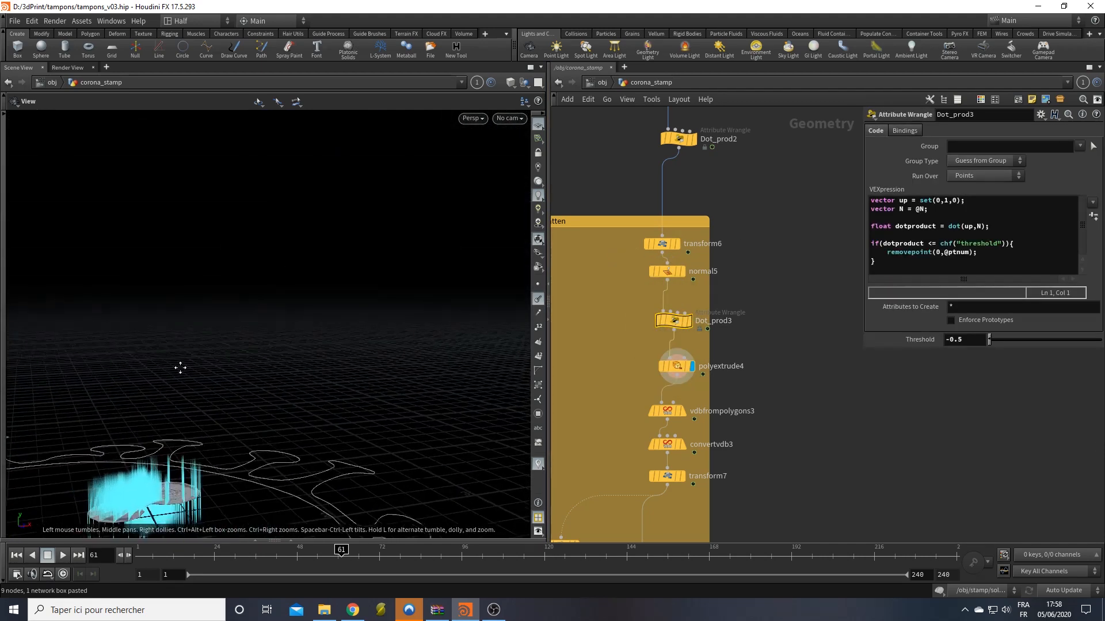
{"action": "middle_click_drag", "start_coordinate": [180, 367], "coordinate": [299, 5]}
{"action": "left_click_drag", "start_coordinate": [259, 259], "coordinate": [180, 296]}
{"action": "middle_click_drag", "start_coordinate": [180, 296], "coordinate": [421, 75]}
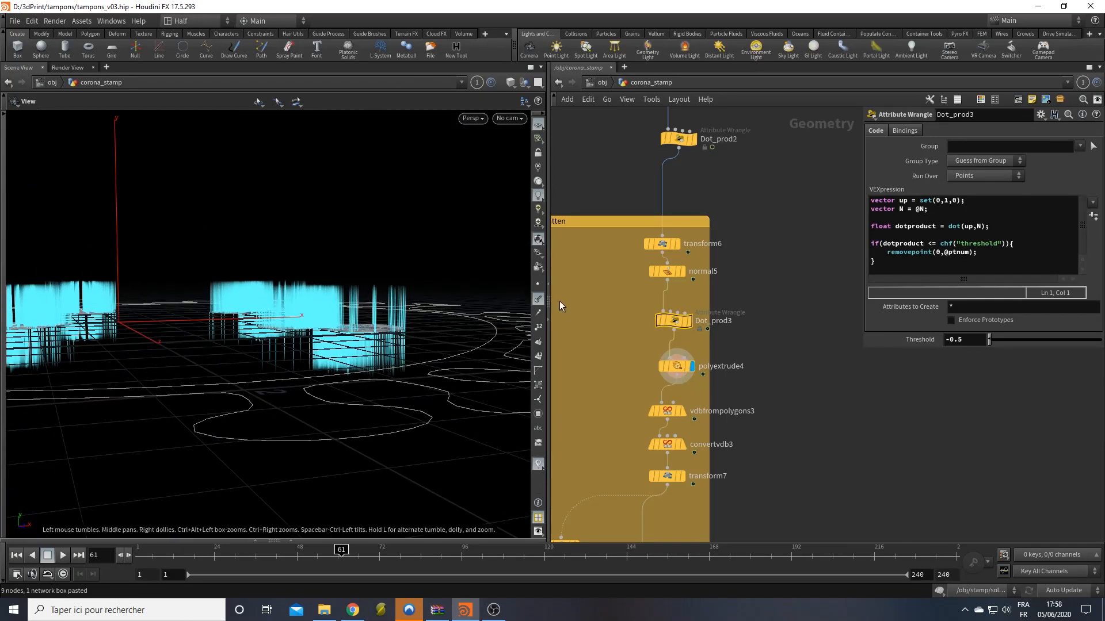
Step: Check the polyextrude4 extrusion from above and add a Remesh node beside the Flatten box
{"action": "left_click", "coordinate": [668, 368]}
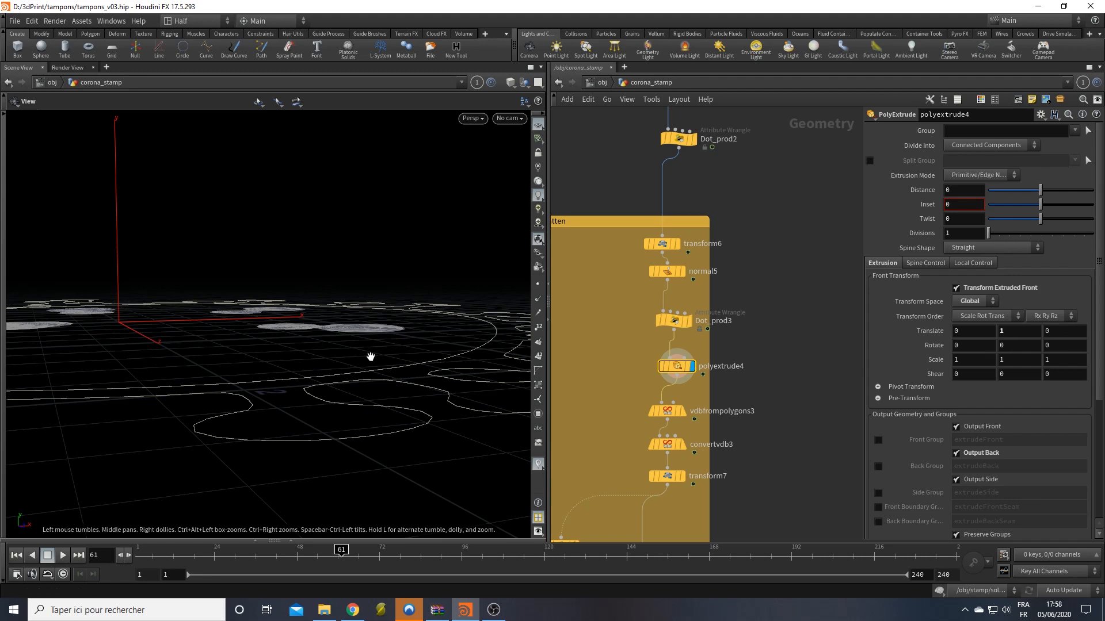
{"action": "left_click_drag", "start_coordinate": [371, 356], "coordinate": [270, 359]}
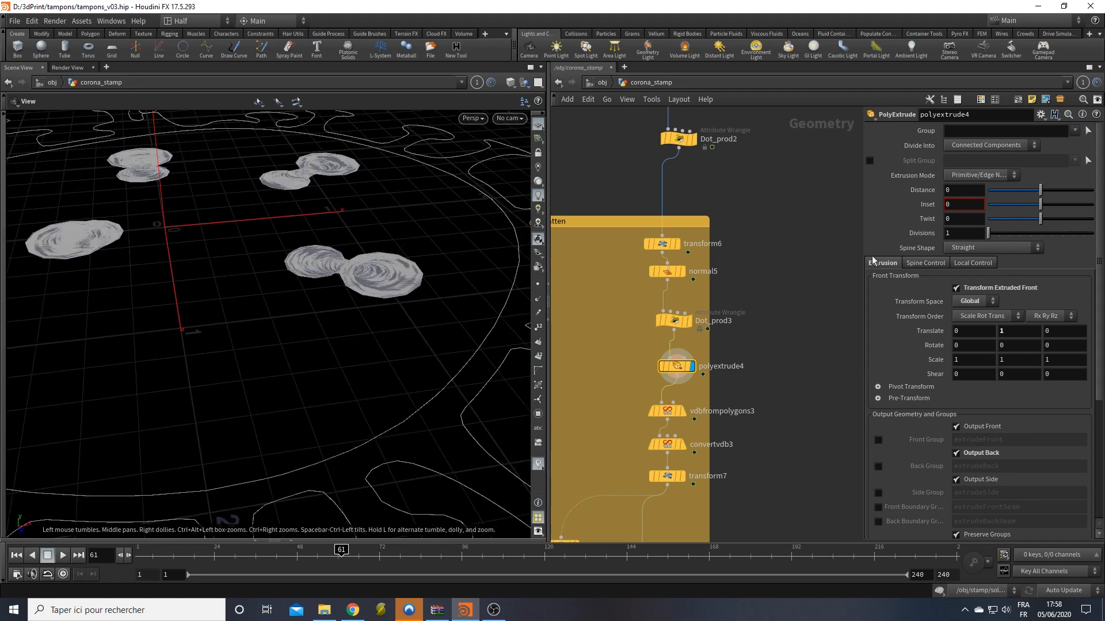
{"action": "middle_click_drag", "start_coordinate": [795, 212], "coordinate": [788, 305]}
{"action": "key", "text": "Tab"}
{"action": "type", "text": "re"}
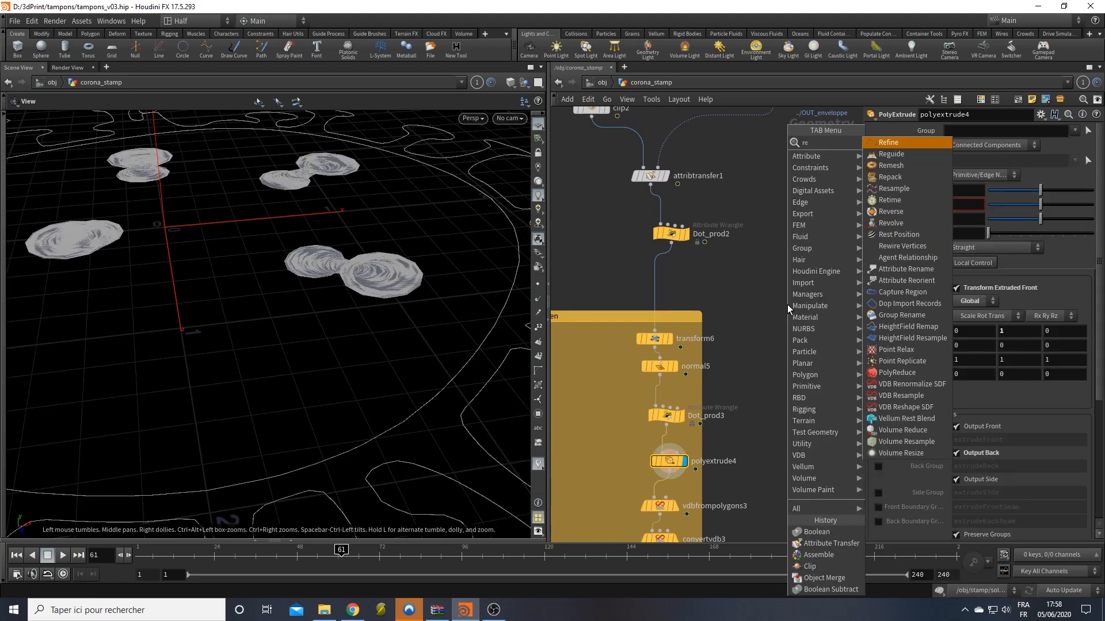
{"action": "type", "text": "m"}
{"action": "key", "text": "Return"}
{"action": "left_click", "coordinate": [787, 305]}
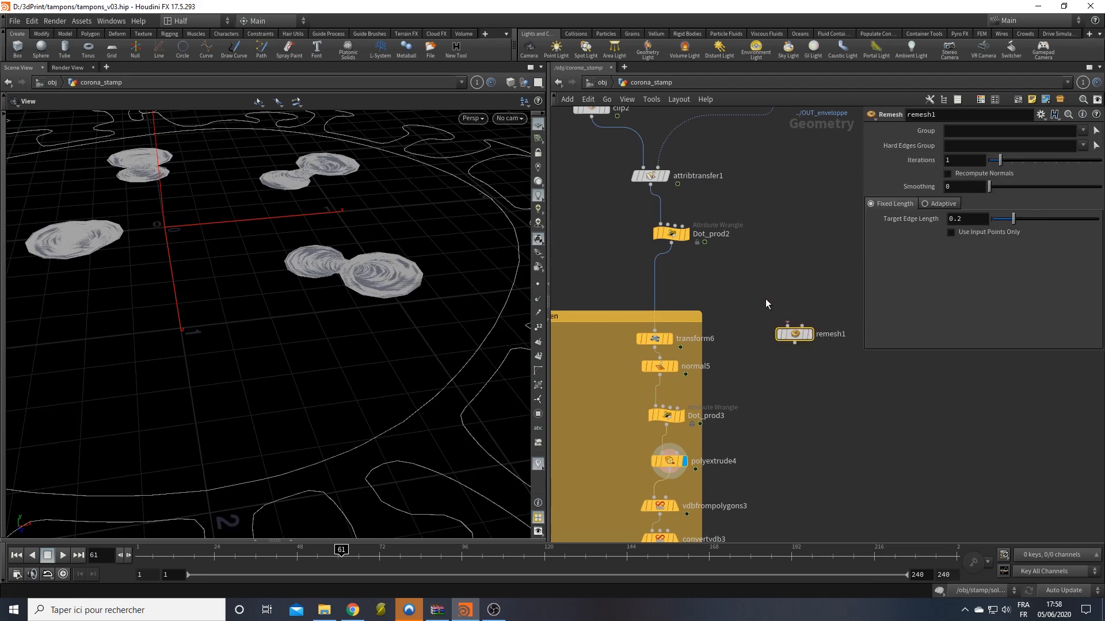
Step: Display the Dot_prod2 output and examine the proteins' mesh in wireframe and shaded views
{"action": "left_click", "coordinate": [685, 234]}
{"action": "key", "text": "f"}
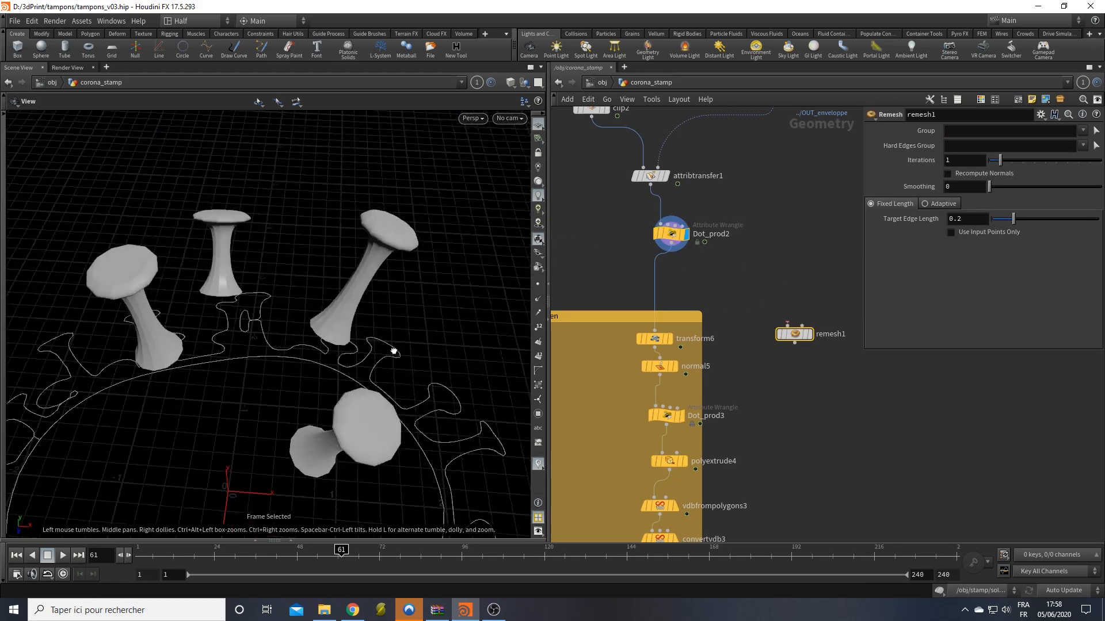
{"action": "left_click_drag", "start_coordinate": [393, 351], "coordinate": [374, 311]}
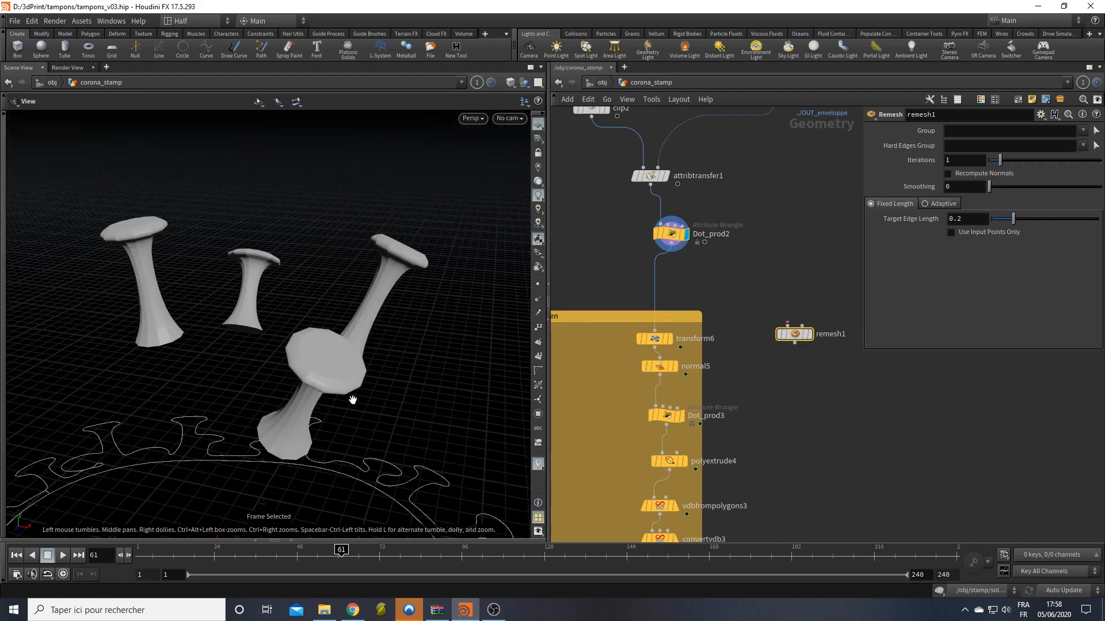
{"action": "key", "text": "w"}
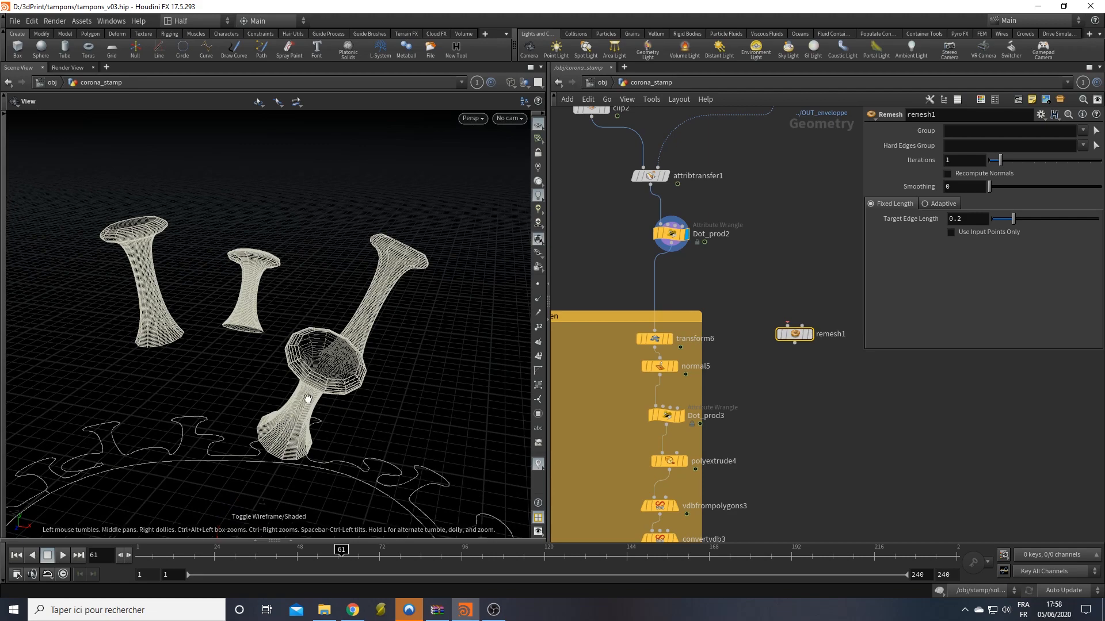
{"action": "key", "text": "w"}
{"action": "mouse_move", "coordinate": [364, 377]}
{"action": "left_mouse_down"}
{"action": "mouse_move", "coordinate": [299, 451]}
{"action": "mouse_move", "coordinate": [316, 439]}
{"action": "mouse_move", "coordinate": [343, 305]}
{"action": "mouse_move", "coordinate": [322, 346]}
{"action": "mouse_move", "coordinate": [307, 307]}
{"action": "left_mouse_up"}
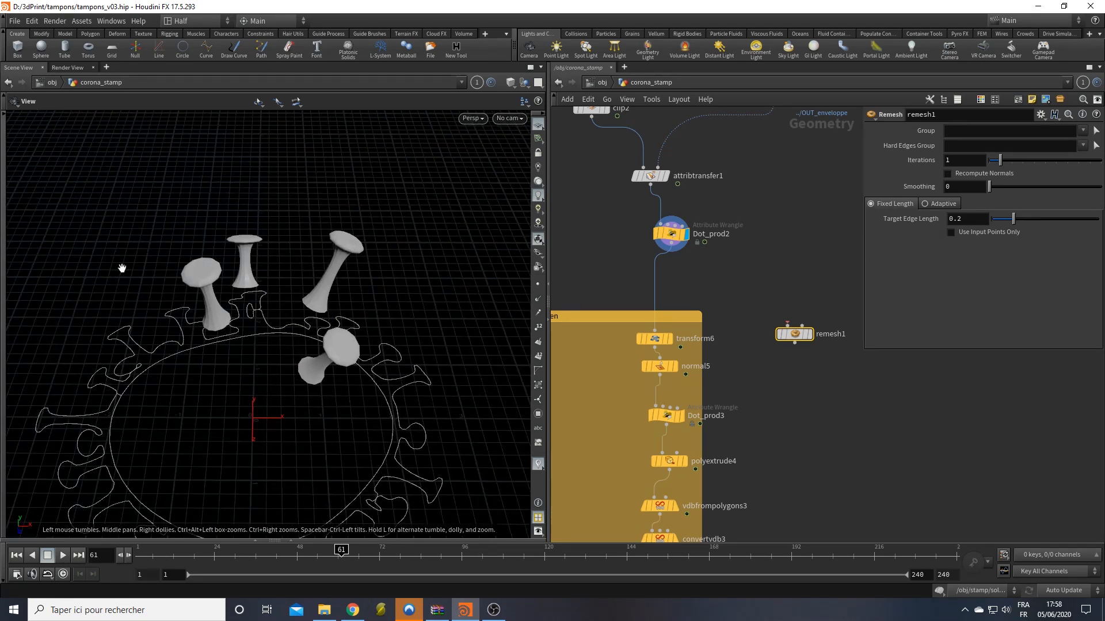
Step: Wire the Remesh between attribtransfer1 and Dot_prod2, move Dot_prod2 into the Flatten box, and set the target edge length to 0.1
{"action": "left_click_drag", "start_coordinate": [793, 334], "coordinate": [670, 283]}
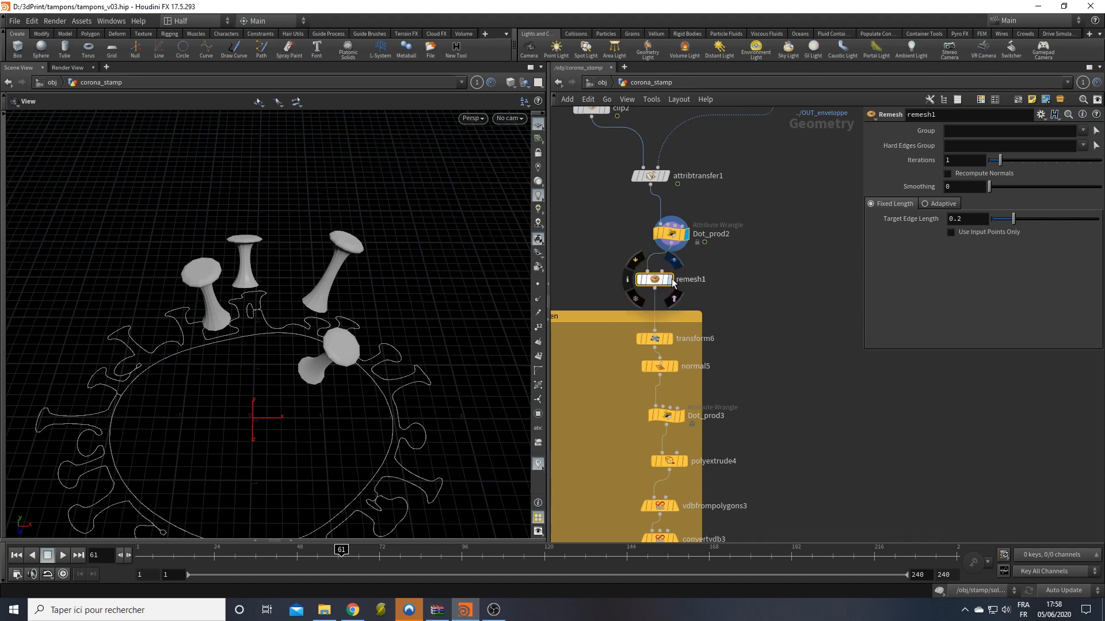
{"action": "left_click", "coordinate": [671, 280]}
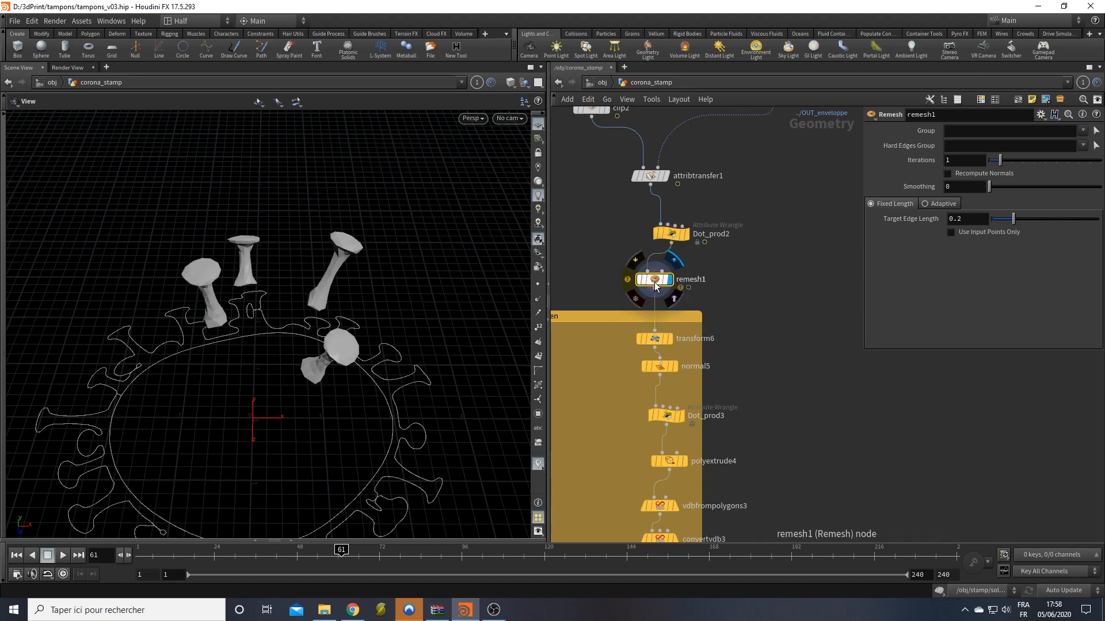
{"action": "middle_click_drag", "start_coordinate": [754, 295], "coordinate": [779, 276]}
{"action": "left_click_drag", "start_coordinate": [674, 259], "coordinate": [690, 307]}
{"action": "left_click_drag", "start_coordinate": [626, 278], "coordinate": [677, 214]}
{"action": "middle_click_drag", "start_coordinate": [678, 214], "coordinate": [715, 197]}
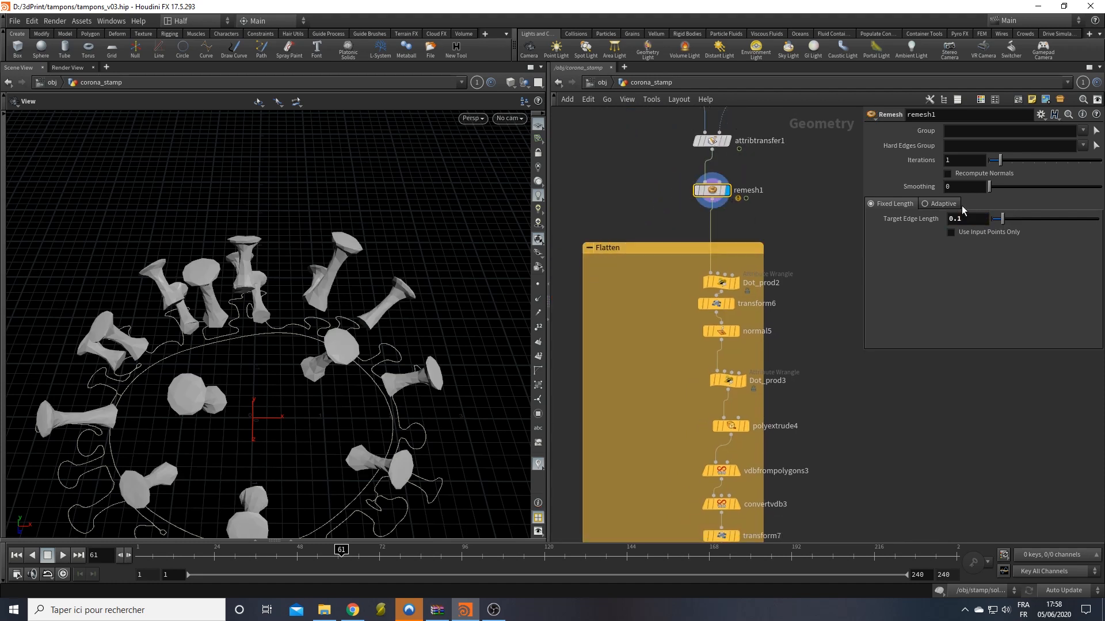
Step: Display the polyextrude4 and Dot_prod3 outputs to inspect how the remeshed proteins are flattened
{"action": "middle_click_drag", "start_coordinate": [854, 403], "coordinate": [830, 308]}
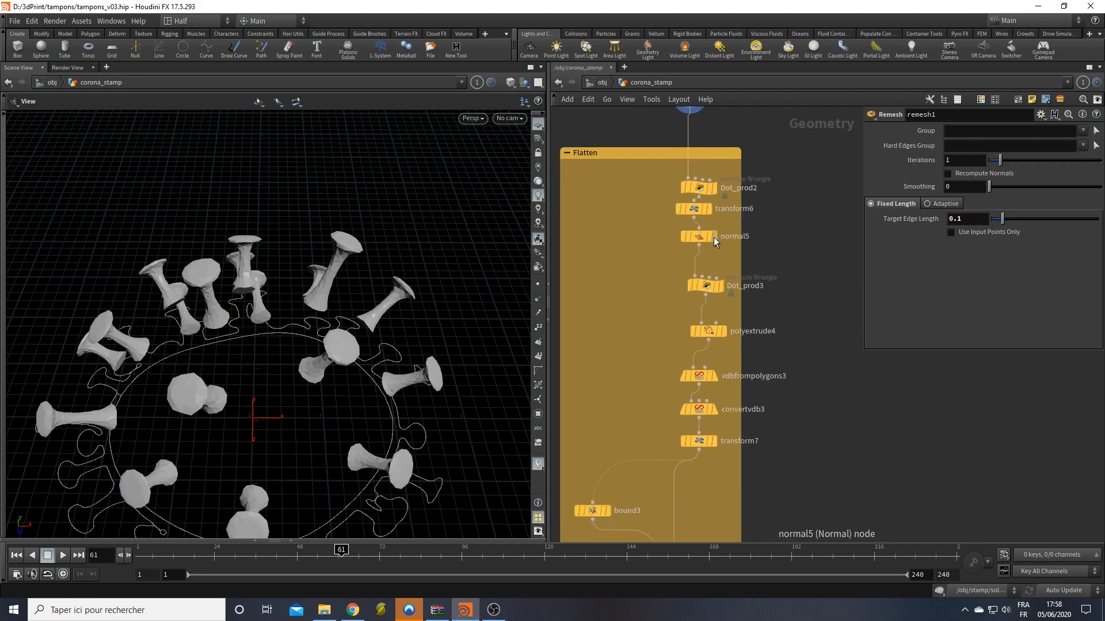
{"action": "left_click", "coordinate": [725, 332]}
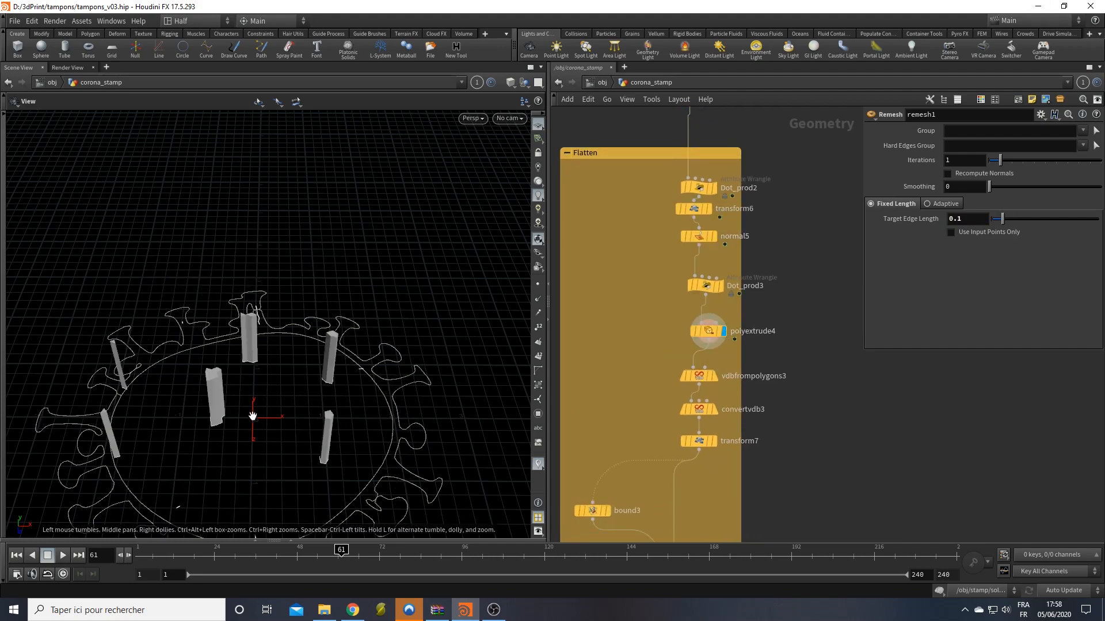
{"action": "mouse_move", "coordinate": [253, 438]}
{"action": "left_mouse_down"}
{"action": "mouse_move", "coordinate": [259, 467]}
{"action": "mouse_move", "coordinate": [259, 433]}
{"action": "left_mouse_up"}
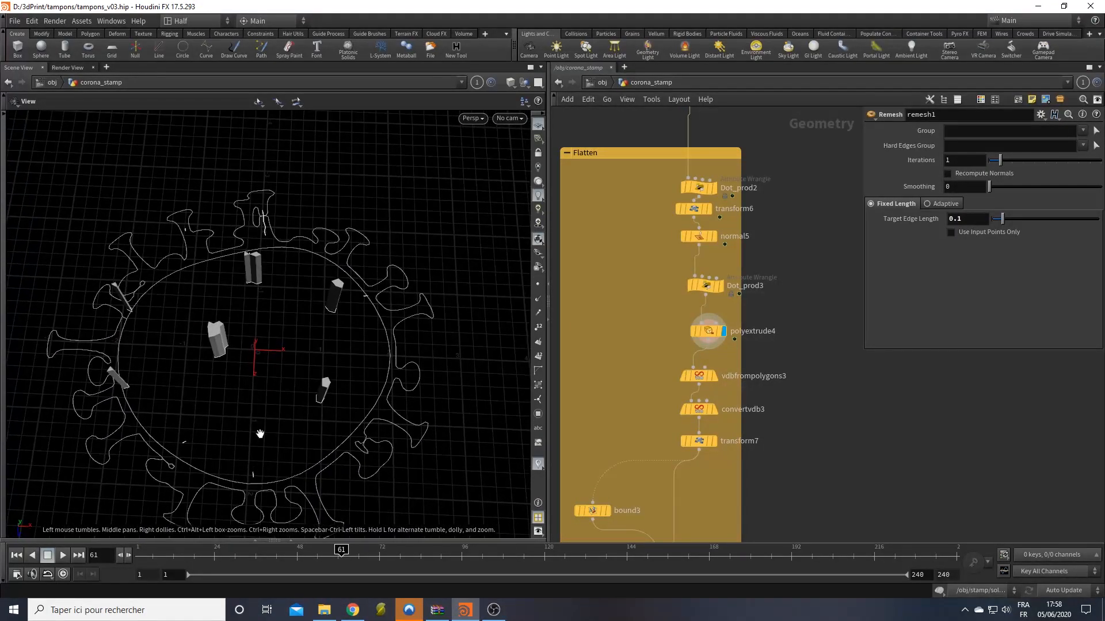
{"action": "middle_click_drag", "start_coordinate": [741, 271], "coordinate": [713, 327]}
{"action": "left_click", "coordinate": [691, 340]}
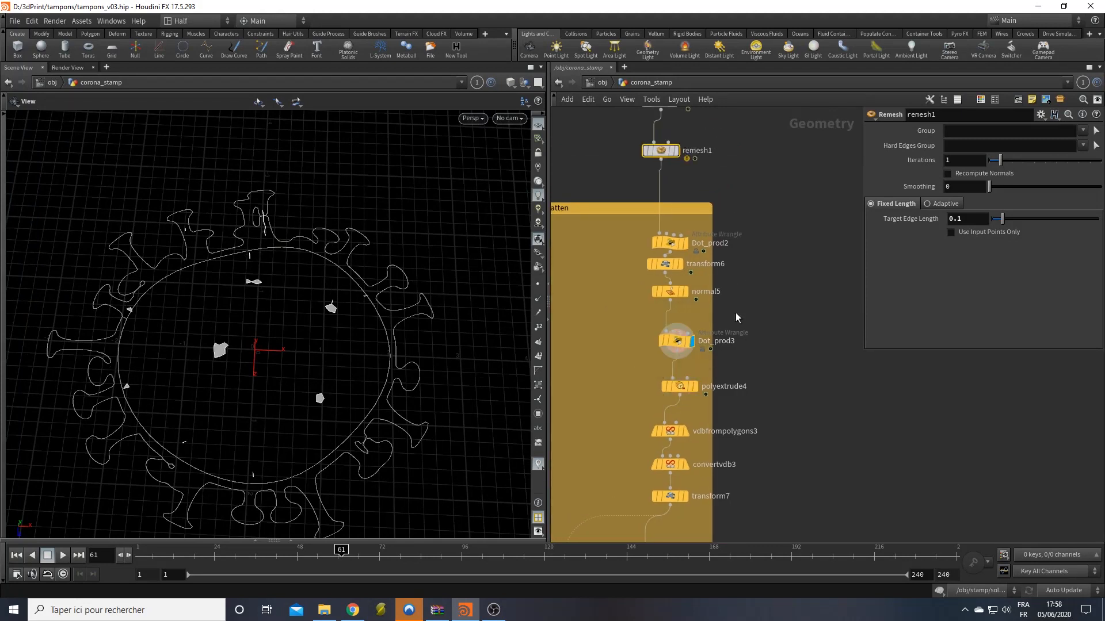
{"action": "middle_click_drag", "start_coordinate": [749, 282], "coordinate": [747, 301]}
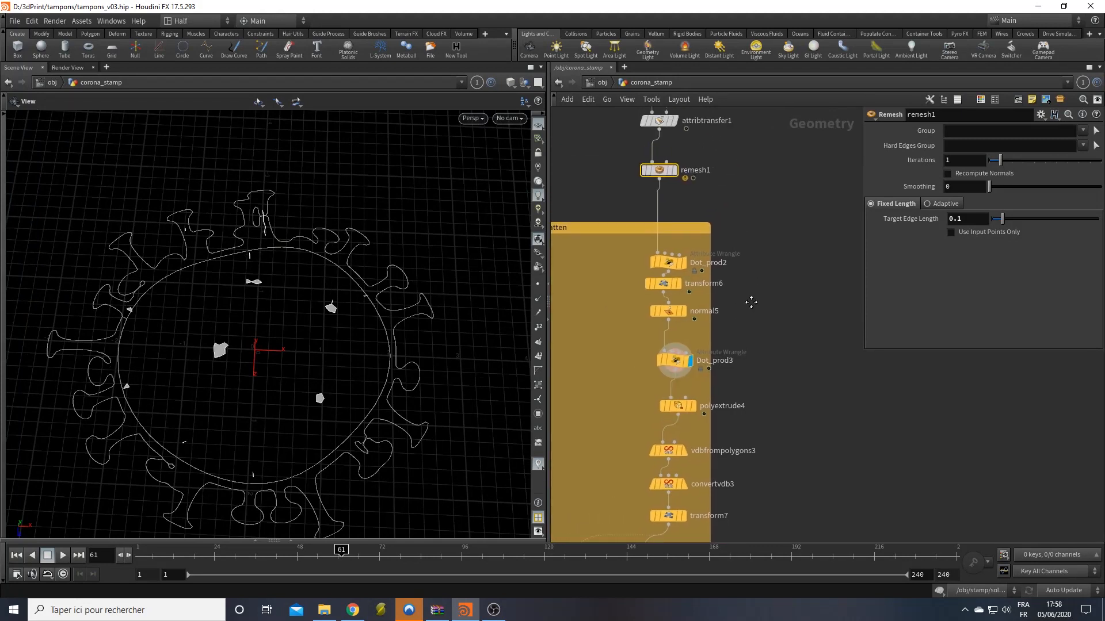
Step: Set the Remesh's target edge length to 0.02 and display polyextrude4 to check the finer extrusion
{"action": "left_click", "coordinate": [675, 170]}
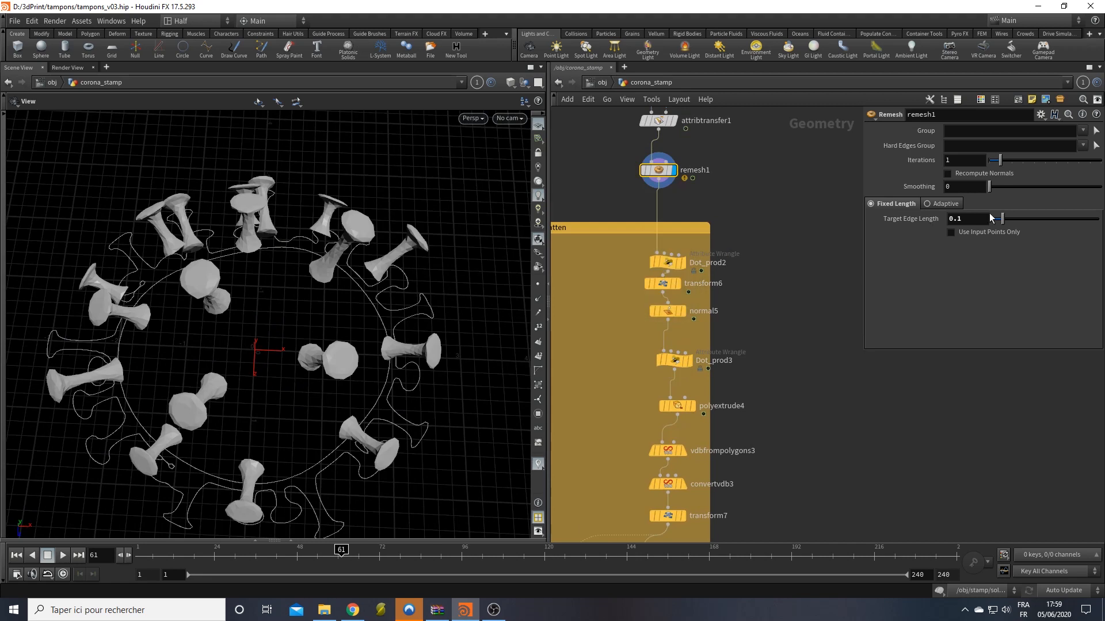
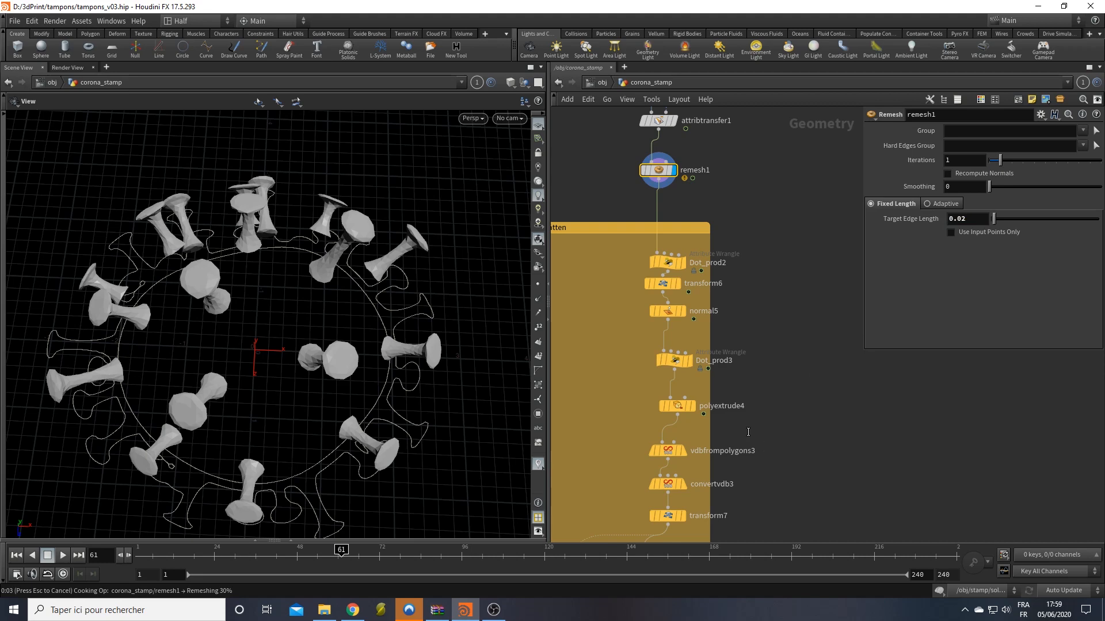
{"action": "scroll", "coordinate": [748, 432], "scroll_direction": "down", "scroll_amount": 2}
{"action": "scroll", "coordinate": [747, 403], "scroll_direction": "down", "scroll_amount": 2}
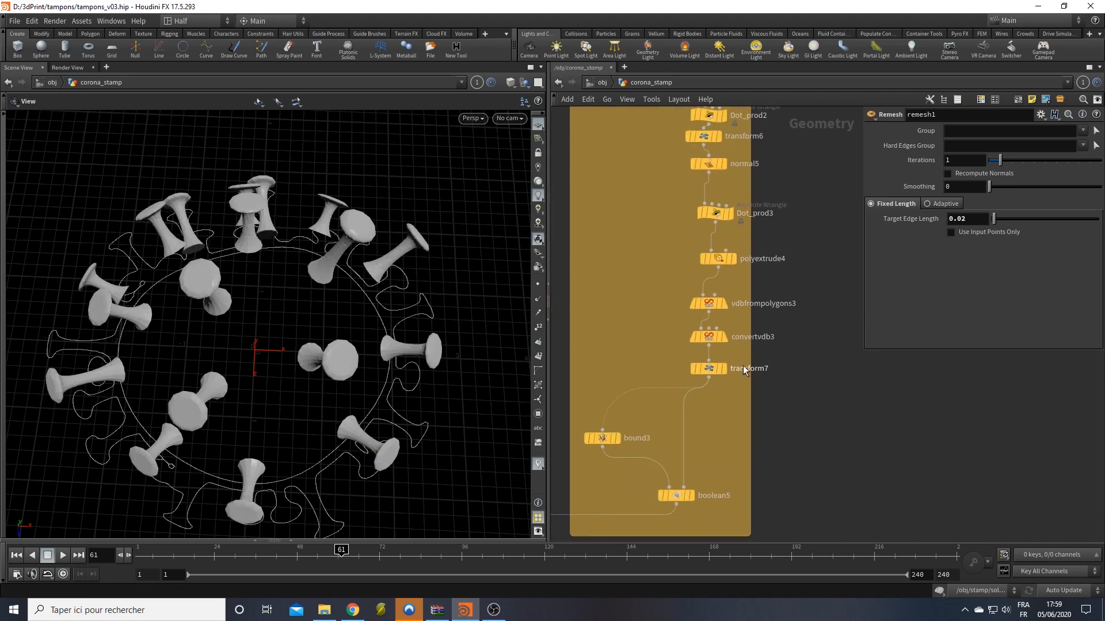
{"action": "left_click", "coordinate": [734, 242]}
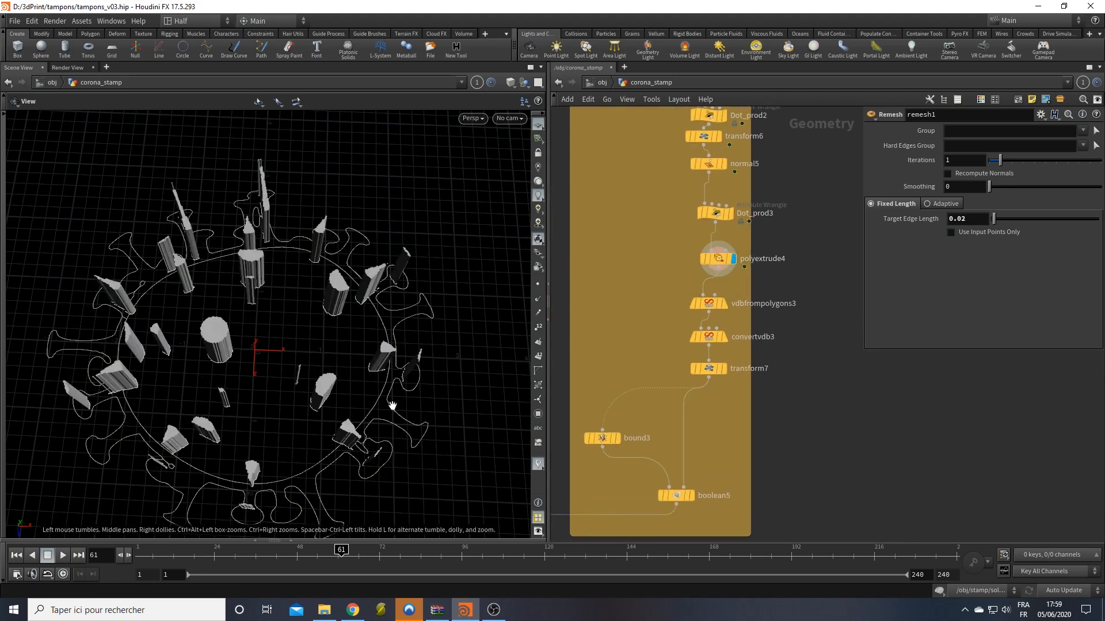
{"action": "left_click_drag", "start_coordinate": [274, 436], "coordinate": [253, 397]}
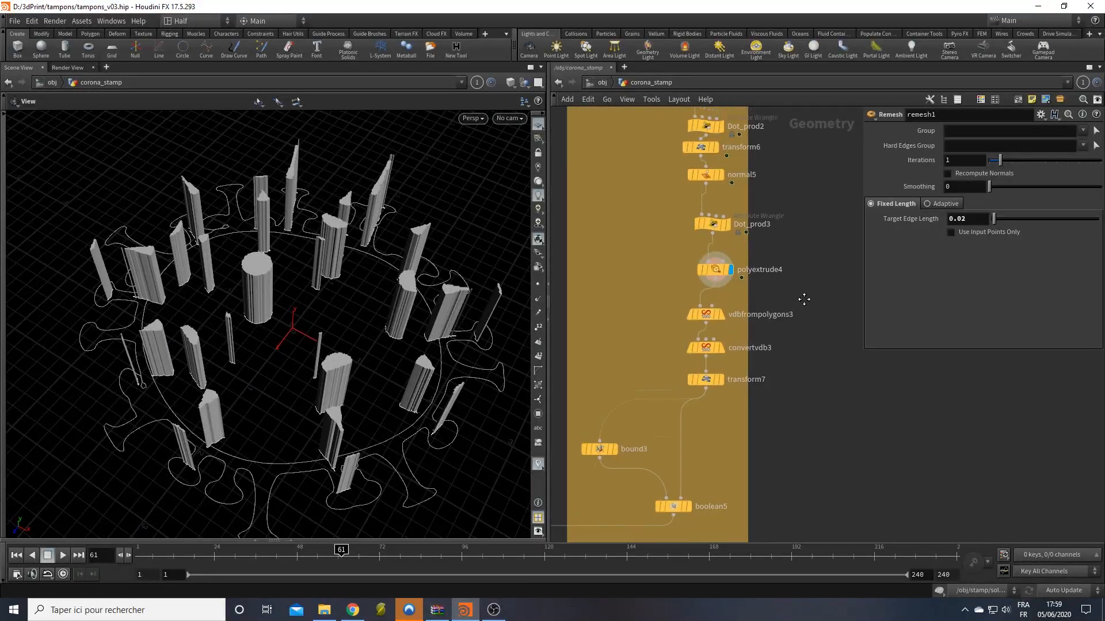
Step: Compare the Dot_prod2 output with the remeshed proteins that feed it
{"action": "middle_click_drag", "start_coordinate": [804, 296], "coordinate": [761, 394]}
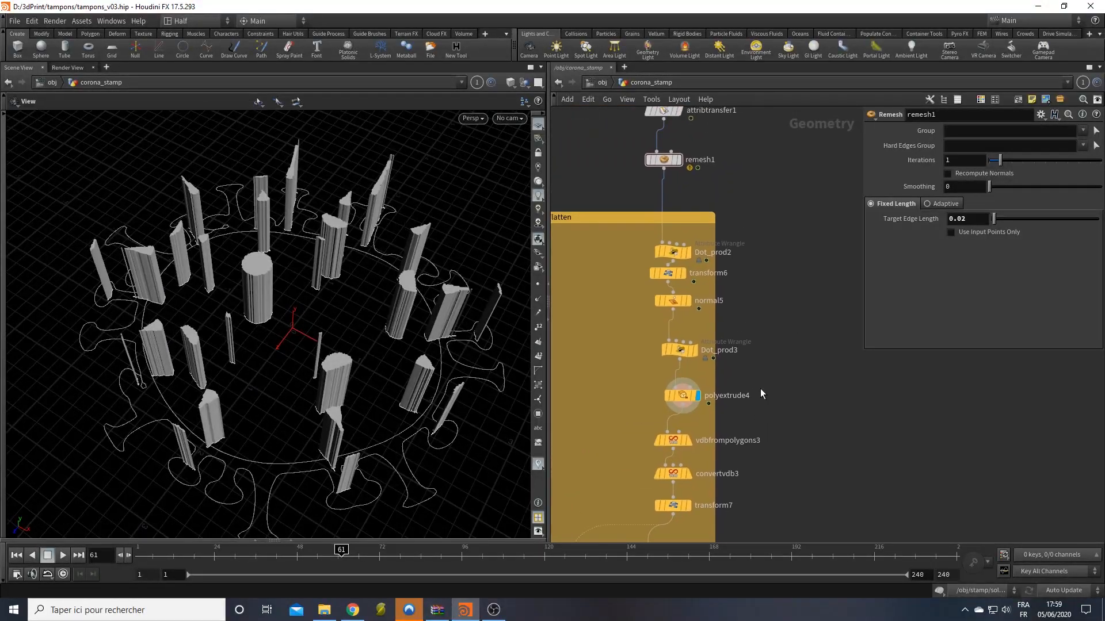
{"action": "left_click", "coordinate": [688, 253]}
{"action": "left_click_drag", "start_coordinate": [681, 246], "coordinate": [675, 232]}
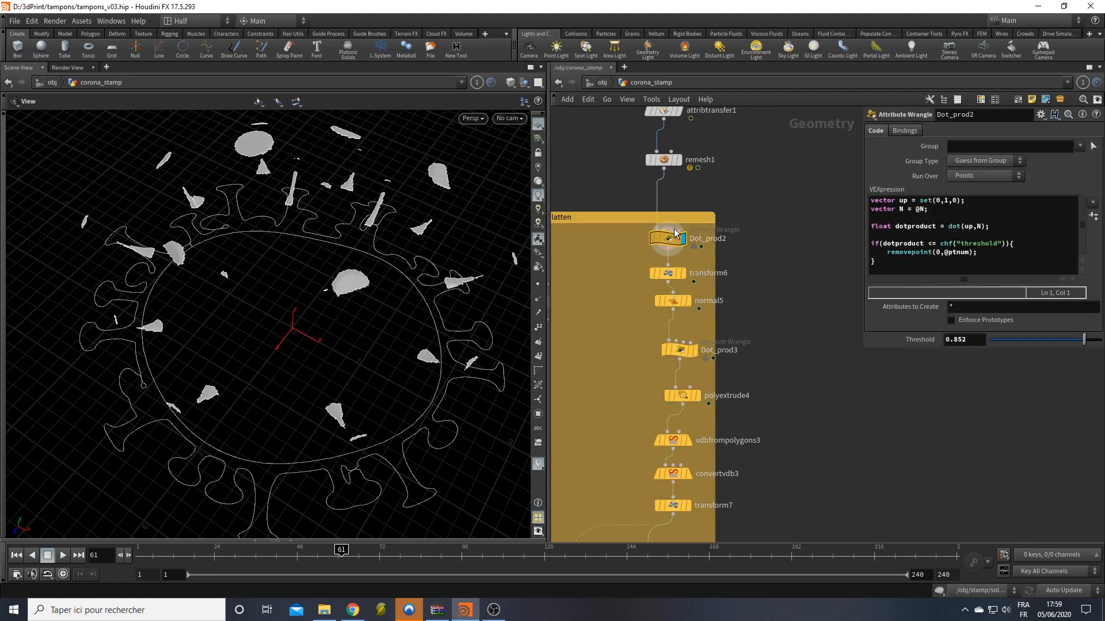
{"action": "left_click", "coordinate": [679, 159]}
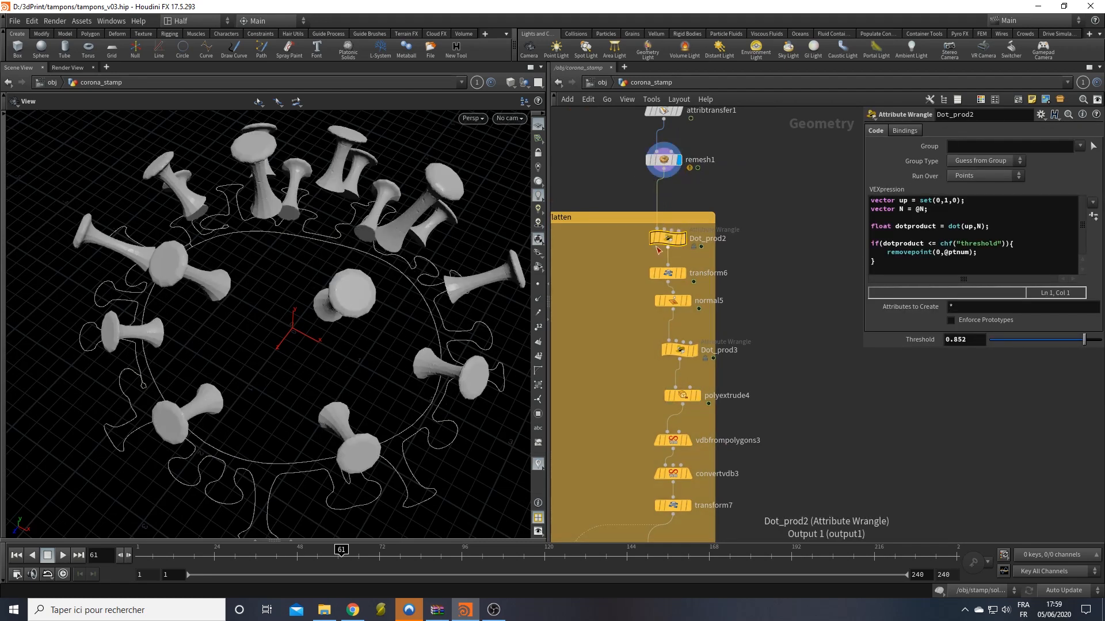
Step: Rewire the Flatten chain so transform6 takes the Remesh output and Dot_prod2 sits between transform6 and normal5
{"action": "left_click_drag", "start_coordinate": [670, 277], "coordinate": [604, 254]}
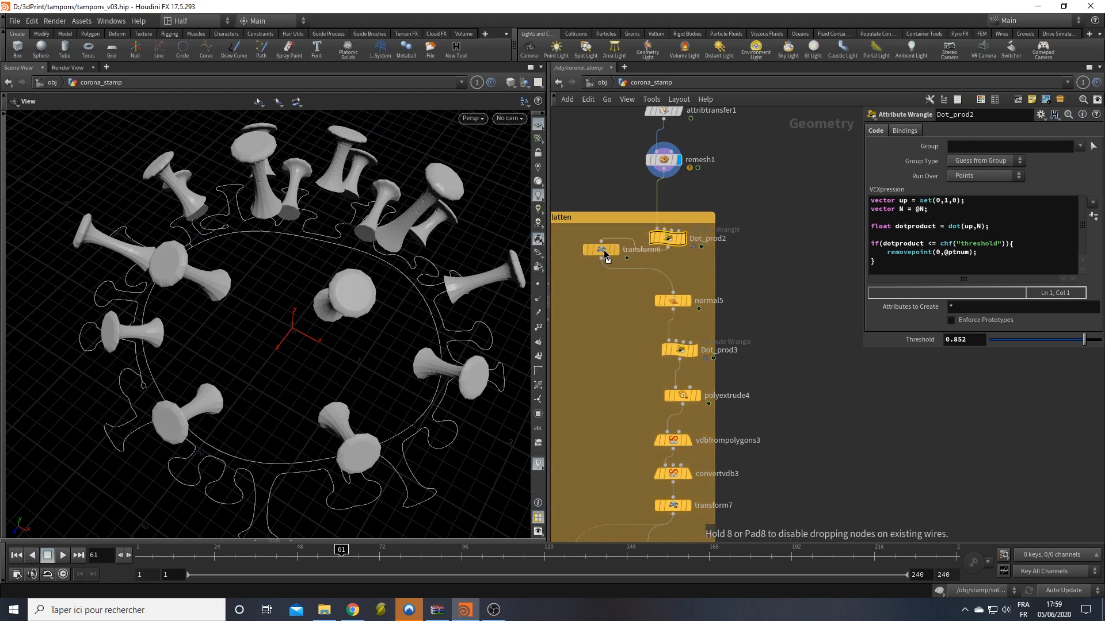
{"action": "left_click_drag", "start_coordinate": [667, 240], "coordinate": [653, 273]}
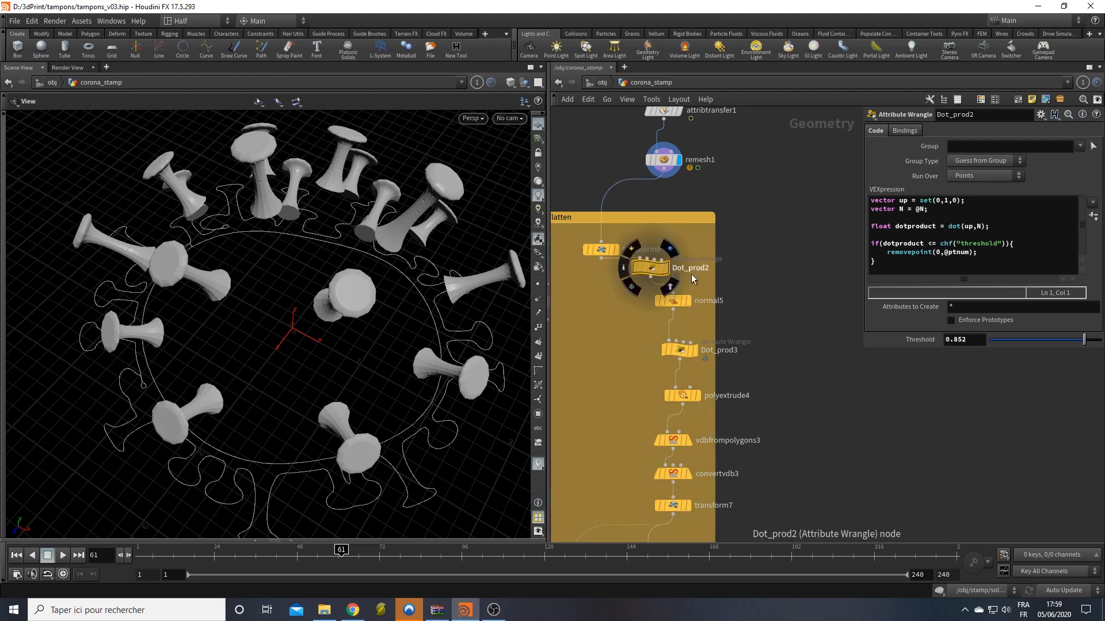
{"action": "mouse_move", "coordinate": [691, 358]}
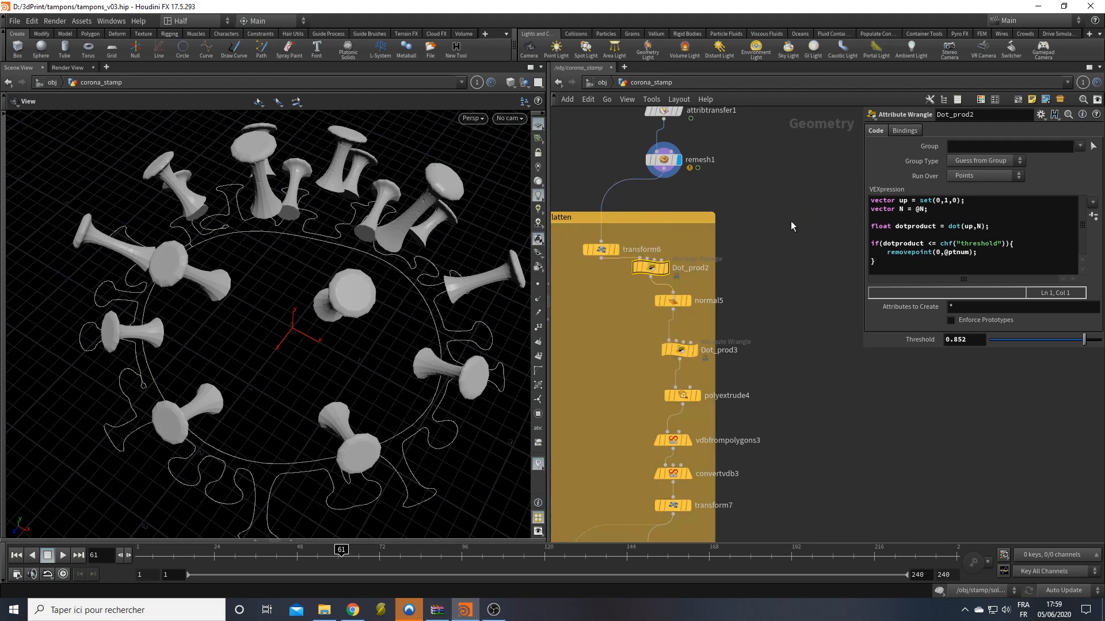
Step: Delete the Dot_prod2 wrangle from the Flatten chain
{"action": "scroll", "coordinate": [738, 327], "scroll_direction": "down", "scroll_amount": 5}
{"action": "scroll", "coordinate": [710, 332], "scroll_direction": "up", "scroll_amount": 6}
{"action": "middle_click_drag", "start_coordinate": [738, 327], "coordinate": [720, 143]}
{"action": "scroll", "coordinate": [717, 368], "scroll_direction": "down", "scroll_amount": 5}
{"action": "scroll", "coordinate": [654, 356], "scroll_direction": "up", "scroll_amount": 5}
{"action": "middle_click_drag", "start_coordinate": [792, 433], "coordinate": [793, 324]}
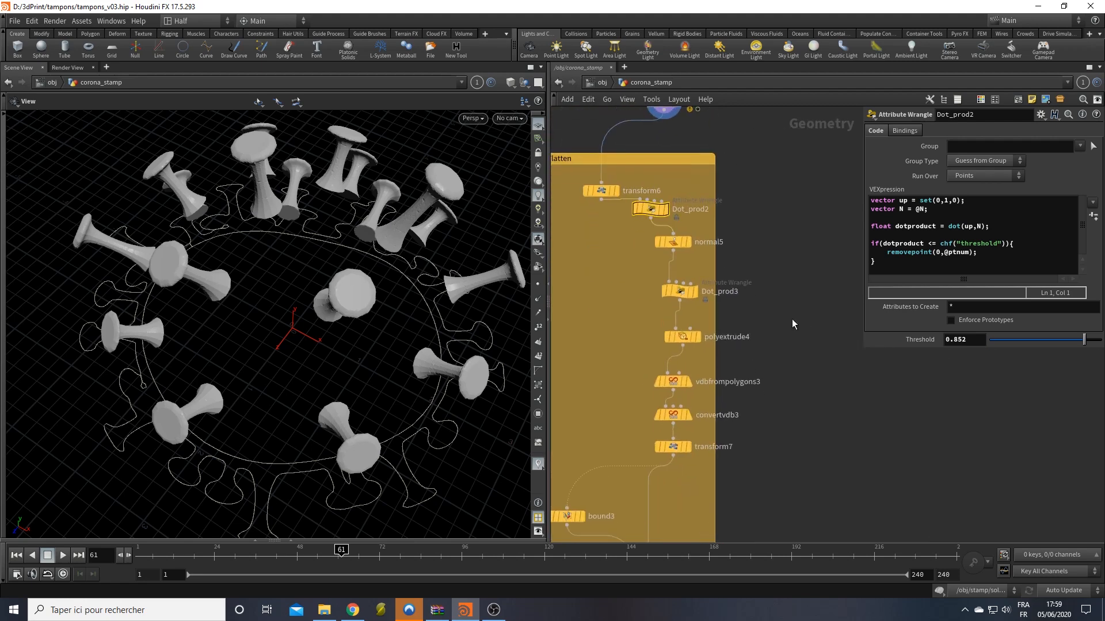
{"action": "key", "text": "Delete"}
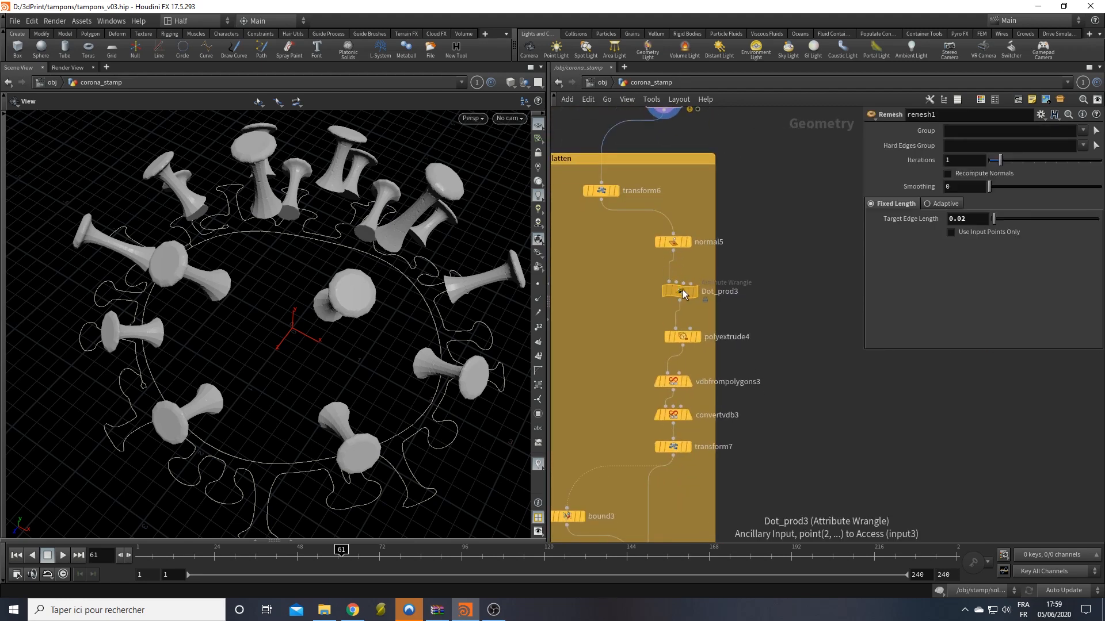
Step: Display the Dot_prod3 output and set its Threshold to 0.8
{"action": "left_click_drag", "start_coordinate": [683, 296], "coordinate": [686, 298]}
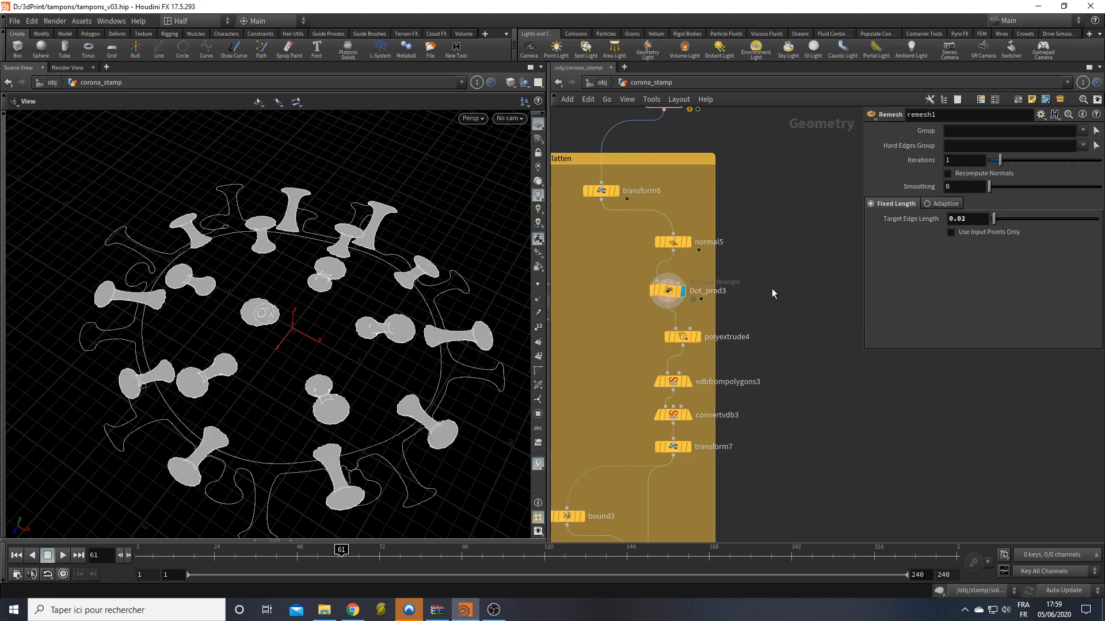
{"action": "left_click_drag", "start_coordinate": [358, 389], "coordinate": [402, 322]}
{"action": "middle_click_drag", "start_coordinate": [779, 374], "coordinate": [766, 312]}
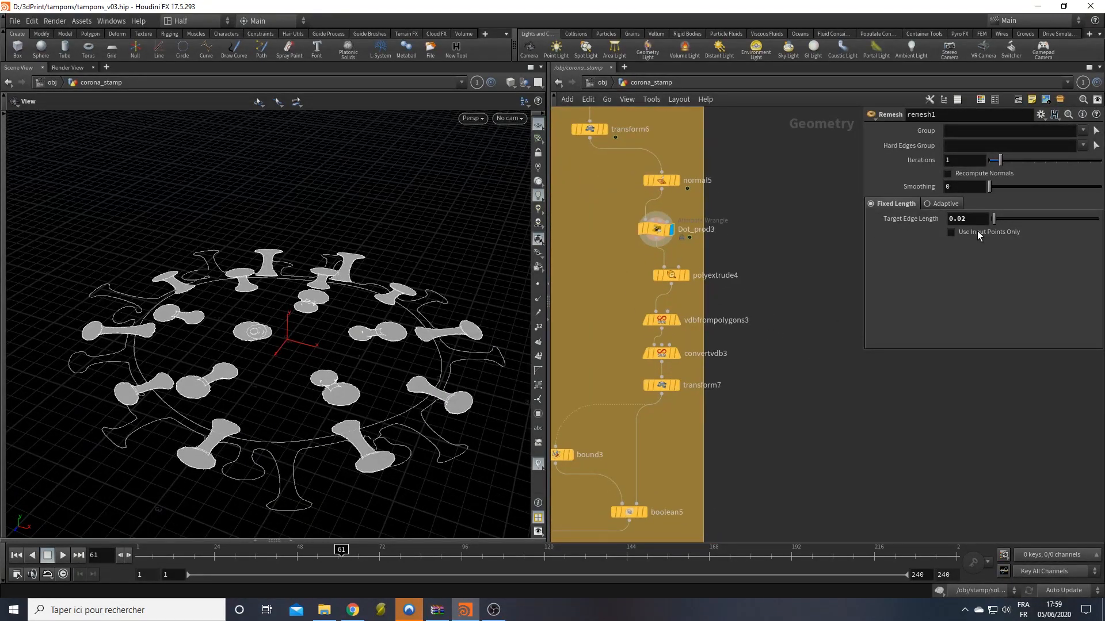
{"action": "left_click", "coordinate": [656, 229]}
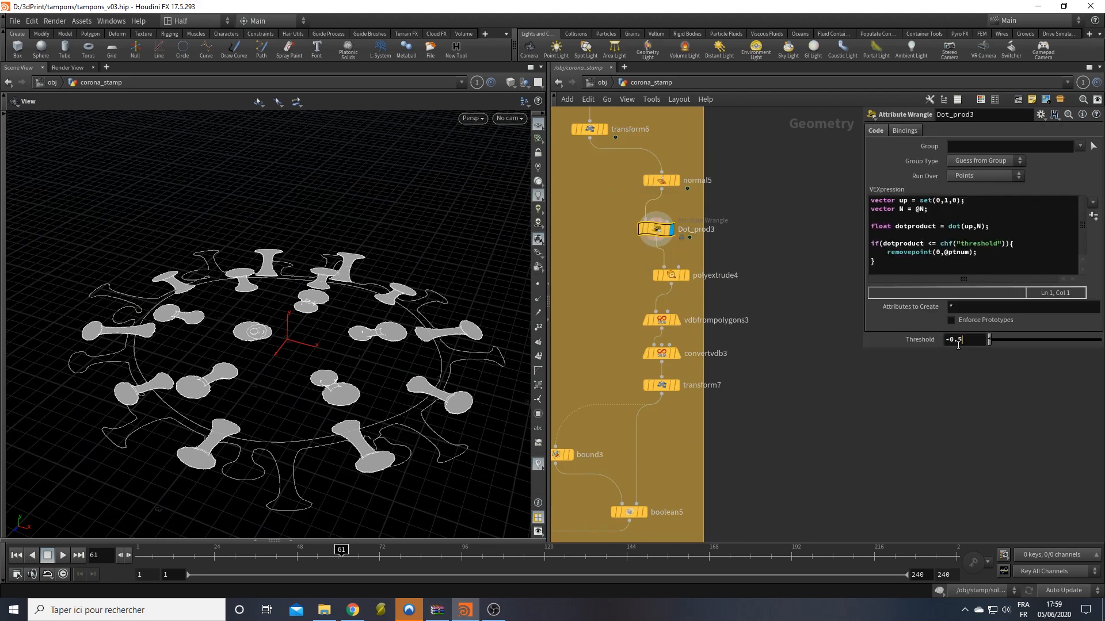
{"action": "type", "text": "0.8"}
{"action": "key", "text": "Return"}
{"action": "left_click_drag", "start_coordinate": [366, 283], "coordinate": [357, 334]}
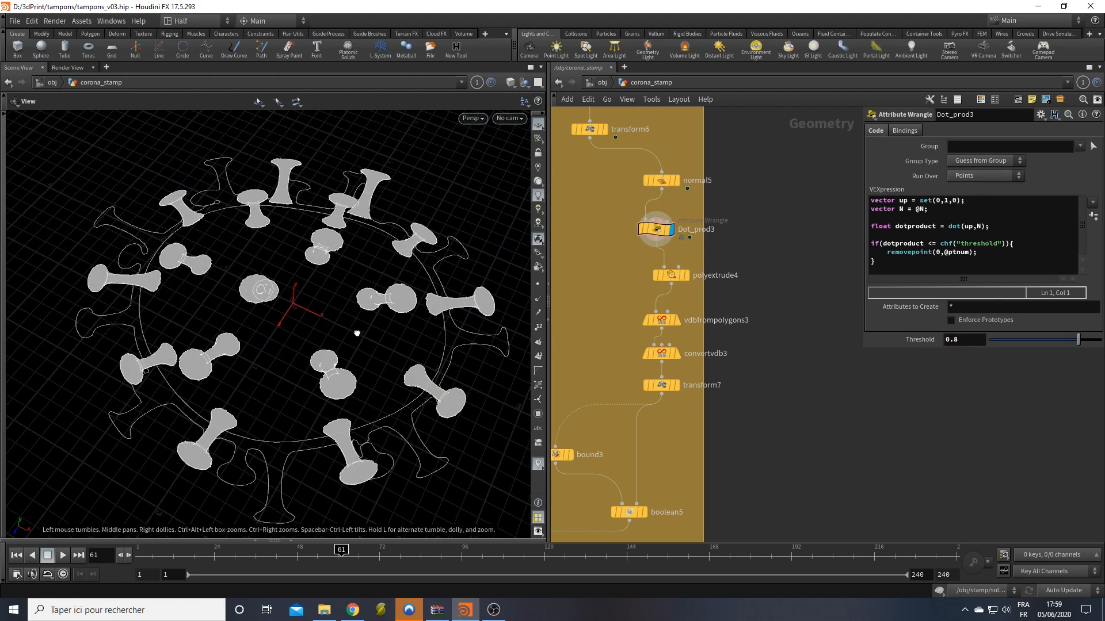
Step: Display the normal5 output with its point normals and inspect their directions from a lower angle
{"action": "left_click", "coordinate": [674, 180]}
{"action": "left_click", "coordinate": [539, 300]}
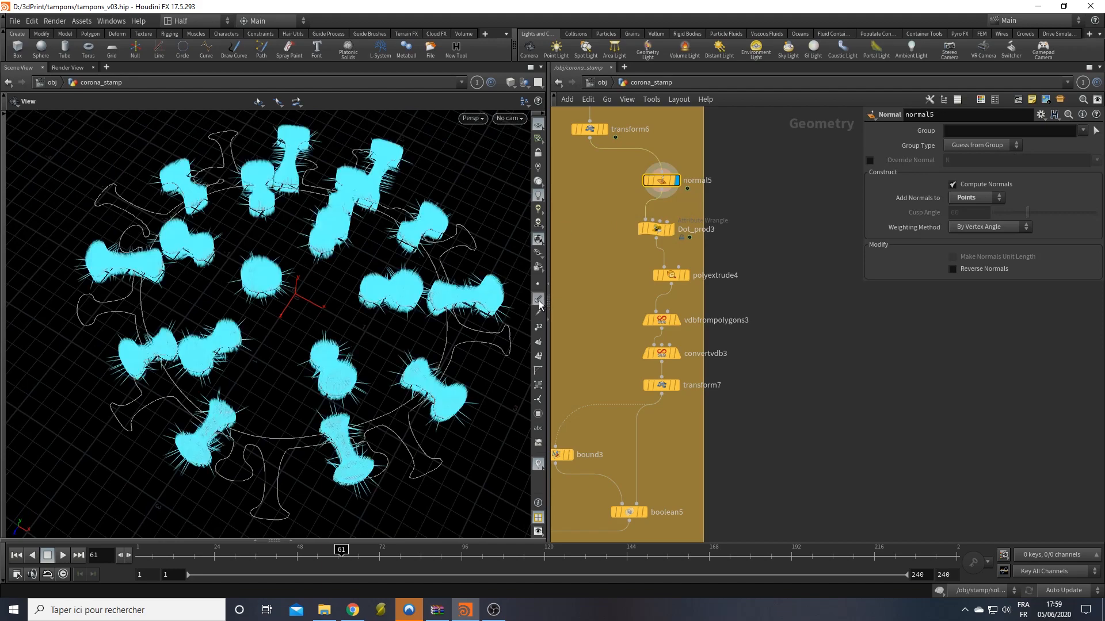
{"action": "left_click_drag", "start_coordinate": [380, 253], "coordinate": [357, 288]}
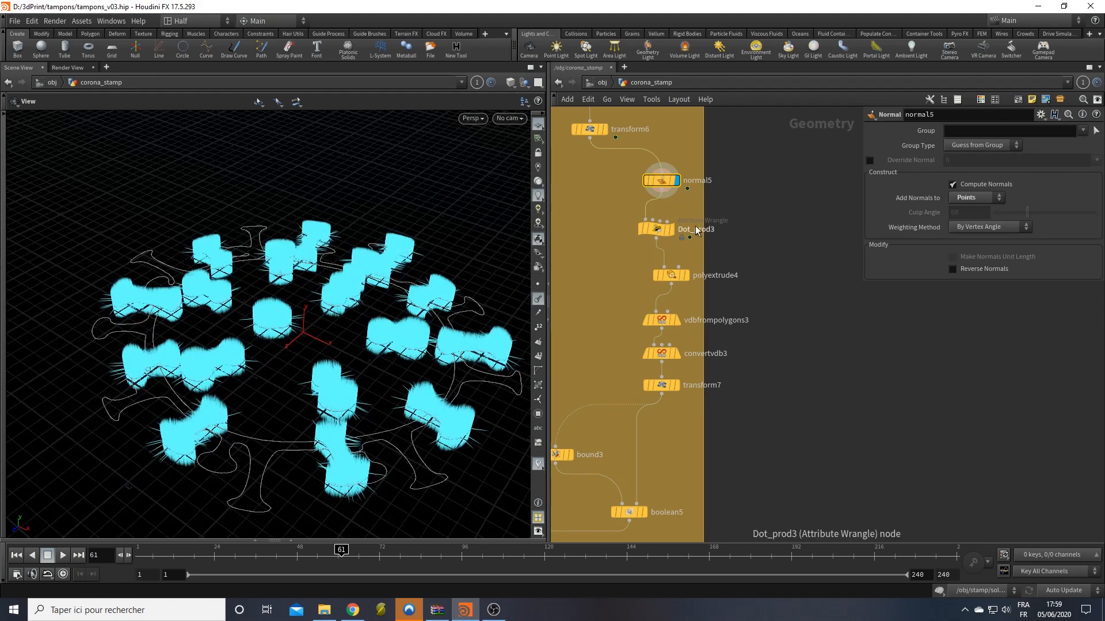
Step: Display the Dot_prod3 output and set its Threshold to -0.6
{"action": "left_click", "coordinate": [669, 229]}
{"action": "left_click", "coordinate": [656, 231]}
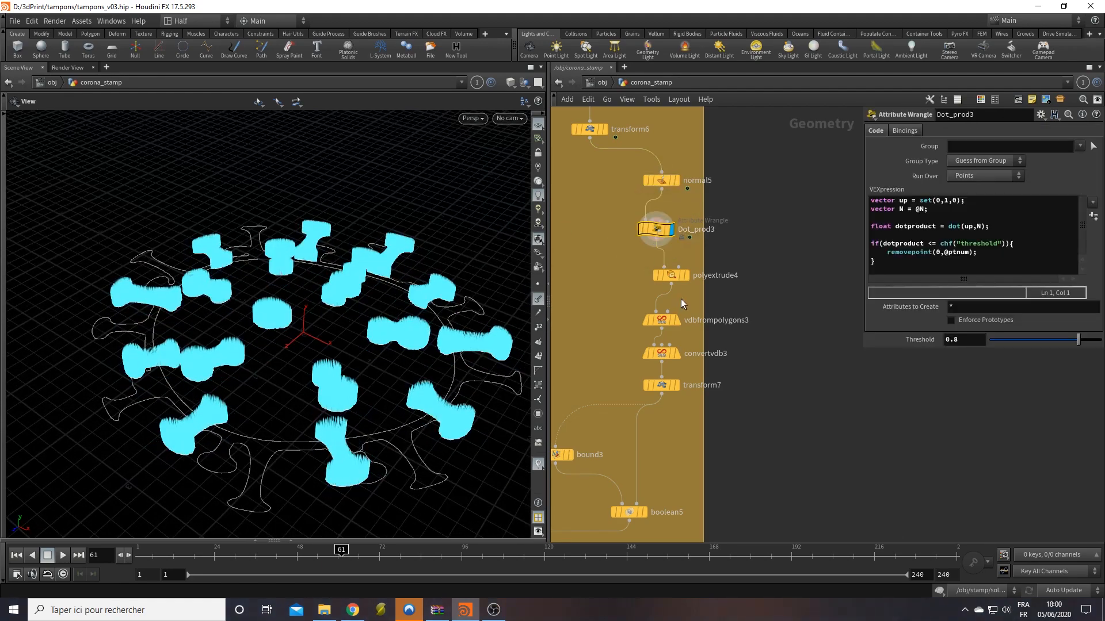
{"action": "left_click", "coordinate": [970, 344]}
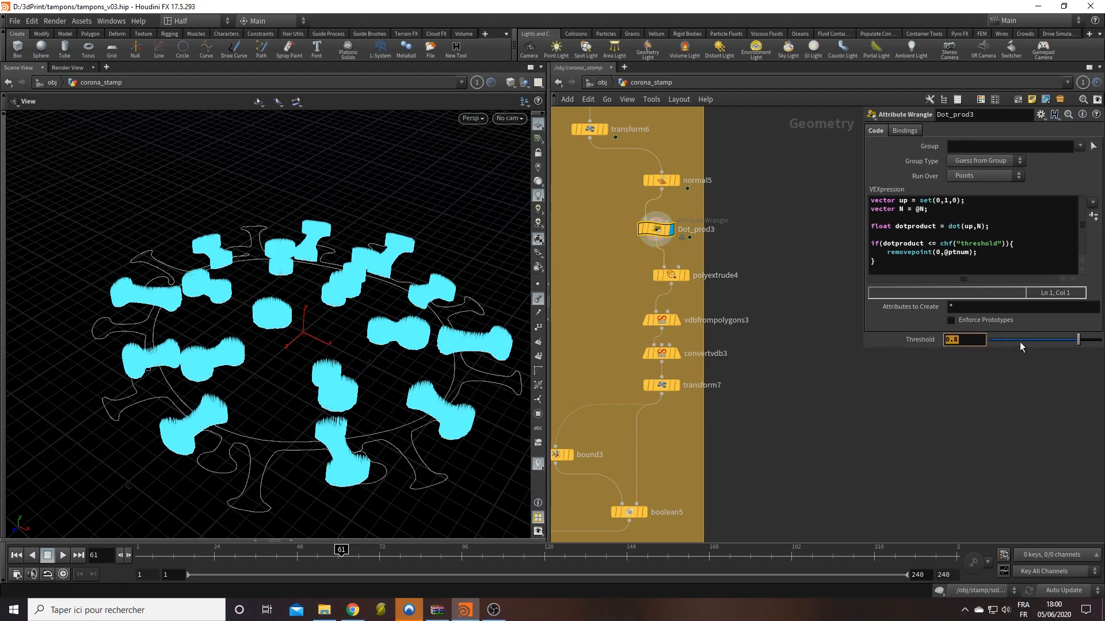
{"action": "type", "text": "-0"}
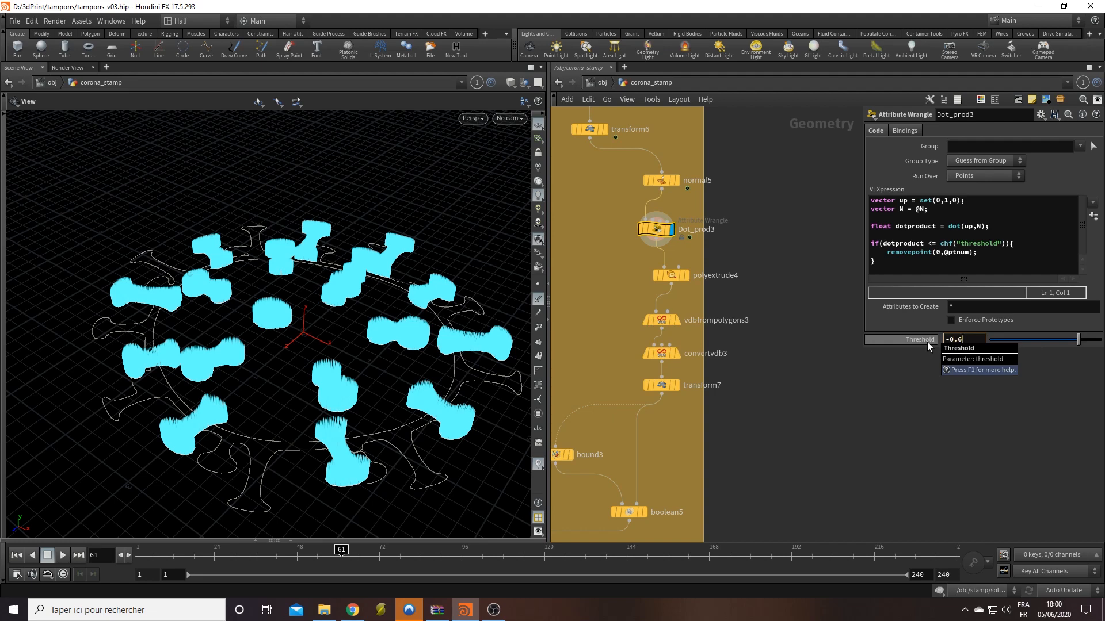
{"action": "type", "text": ".6"}
{"action": "key", "text": "Return"}
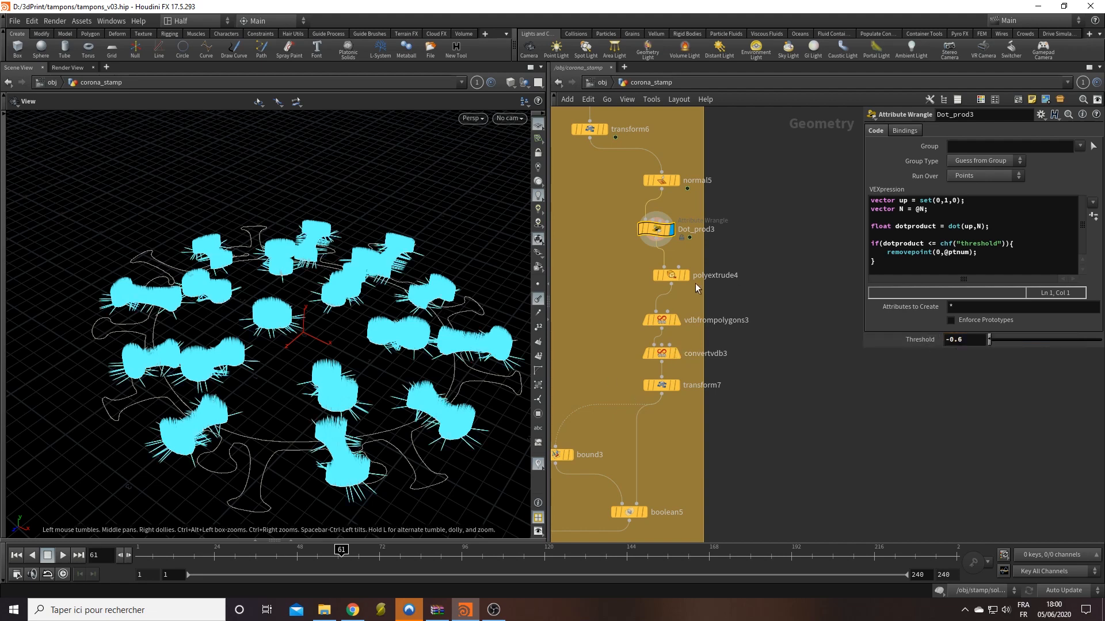
Step: Display the polyextrude4 output without point normals, then display the boolean5 output and inspect the flattened proteins from above
{"action": "left_click", "coordinate": [685, 275]}
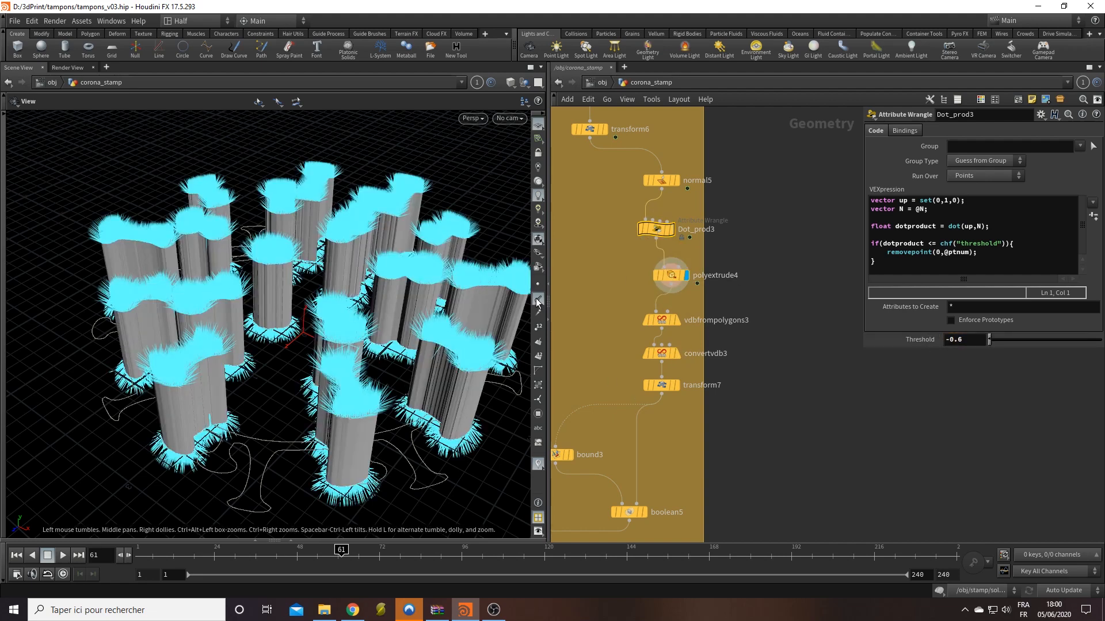
{"action": "left_click_drag", "start_coordinate": [435, 286], "coordinate": [250, 365]}
{"action": "scroll", "coordinate": [777, 490], "scroll_direction": "up", "scroll_amount": 1}
{"action": "middle_click_drag", "start_coordinate": [777, 489], "coordinate": [863, 324]}
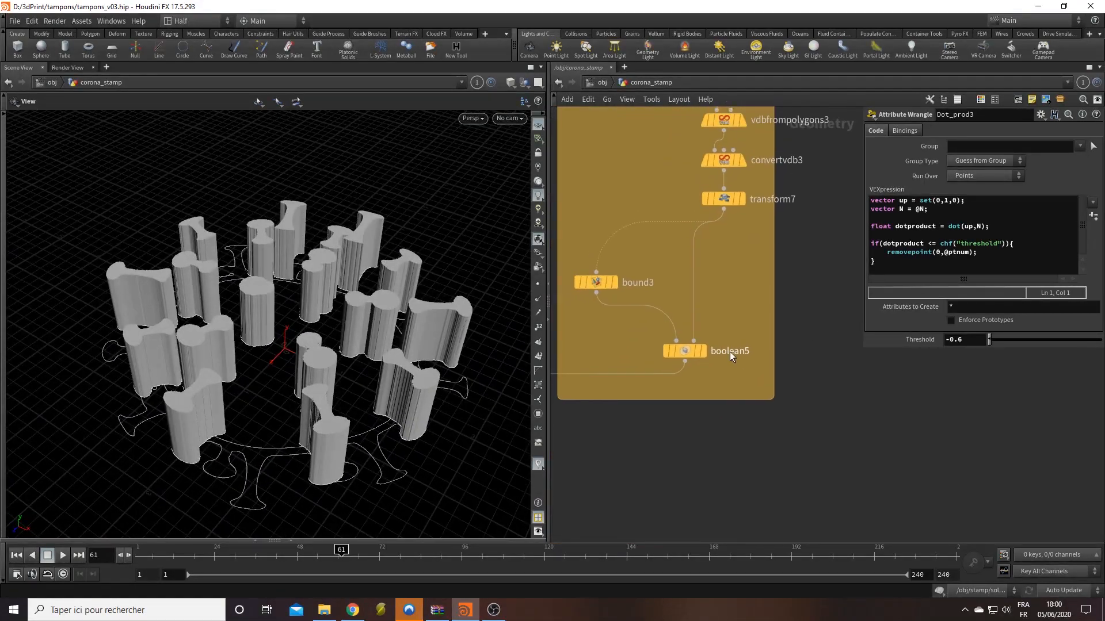
{"action": "mouse_move", "coordinate": [703, 353]}
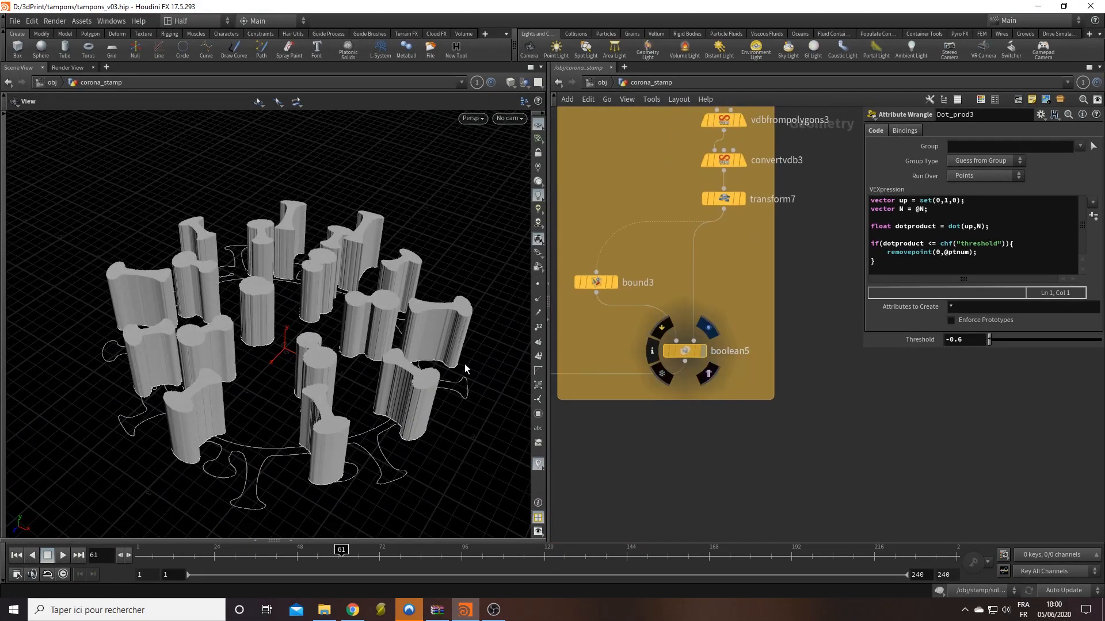
{"action": "left_click_drag", "start_coordinate": [466, 369], "coordinate": [363, 408]}
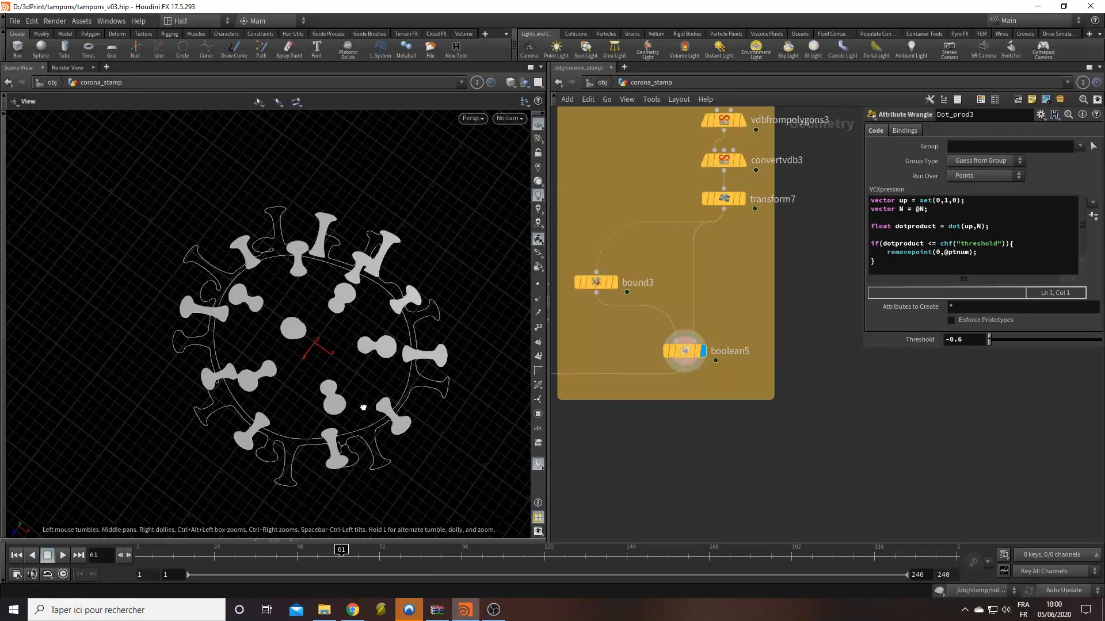
Step: Make room above remesh1 and insert a copy of the Dot_prod3 wrangle between attribtransfer1 and remesh1
{"action": "scroll", "coordinate": [748, 305], "scroll_direction": "down", "scroll_amount": 5}
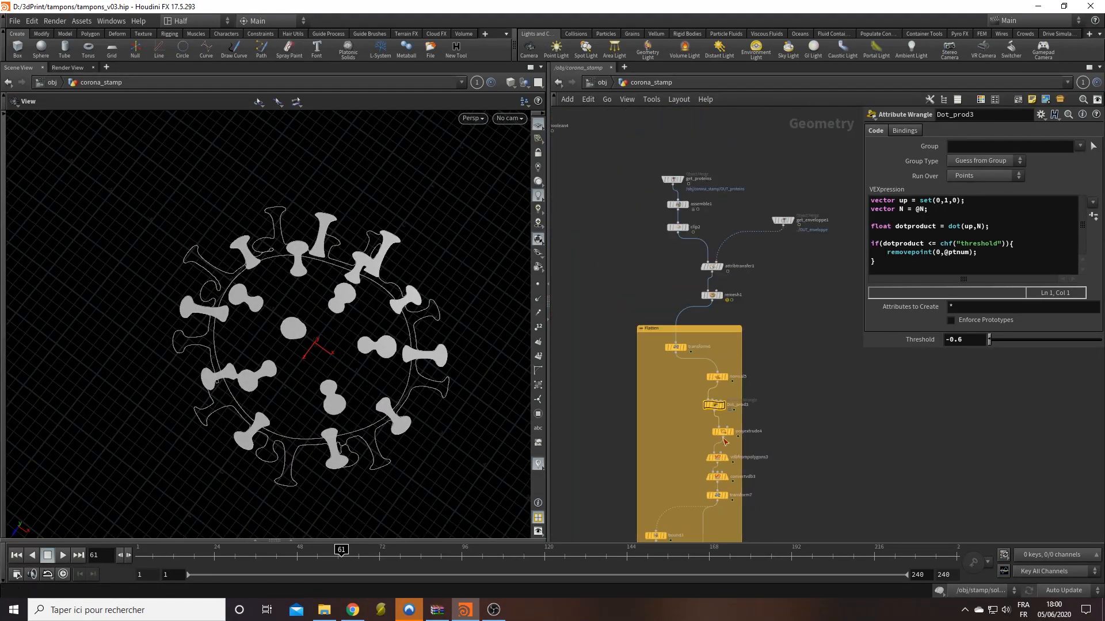
{"action": "middle_click_drag", "start_coordinate": [755, 296], "coordinate": [752, 308]}
{"action": "scroll", "coordinate": [760, 362], "scroll_direction": "up", "scroll_amount": 3}
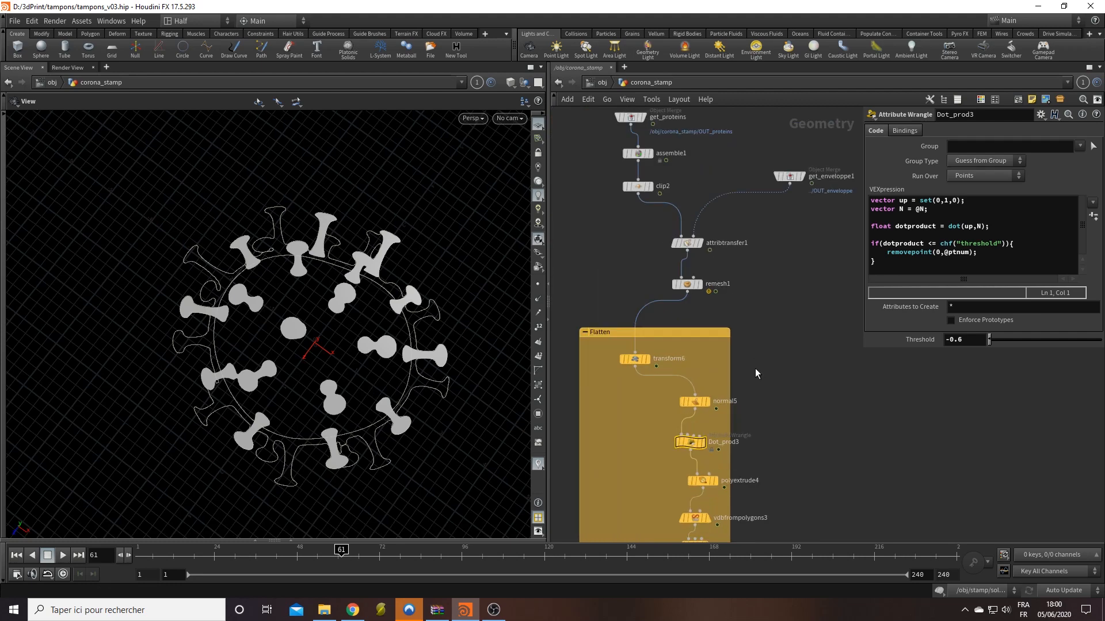
{"action": "left_click_drag", "start_coordinate": [688, 288], "coordinate": [665, 299]}
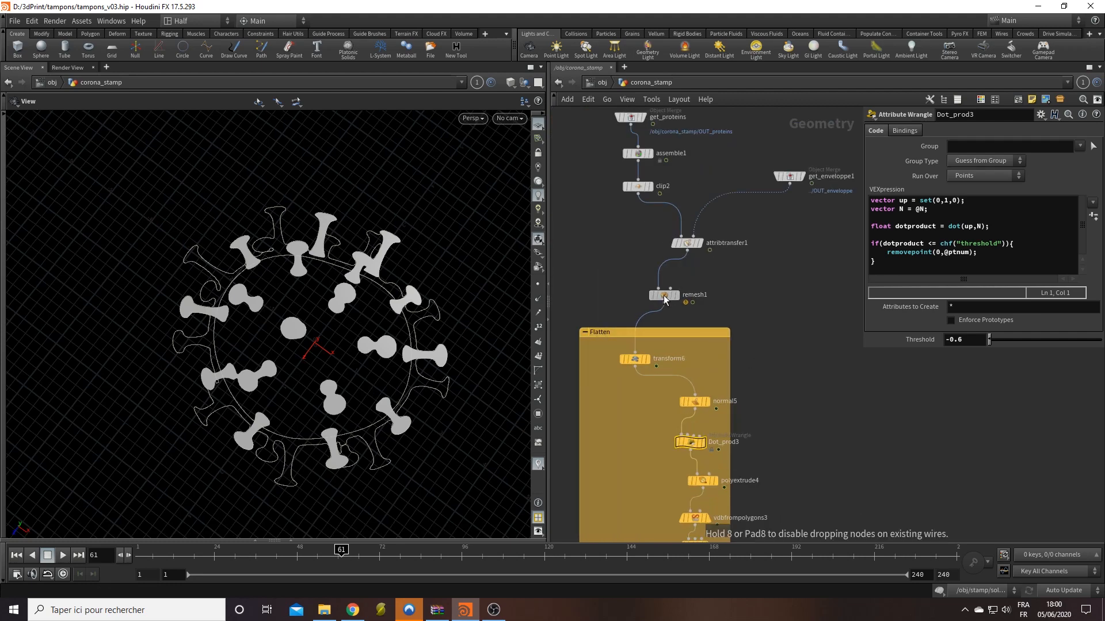
{"action": "middle_click_drag", "start_coordinate": [767, 347], "coordinate": [756, 303]}
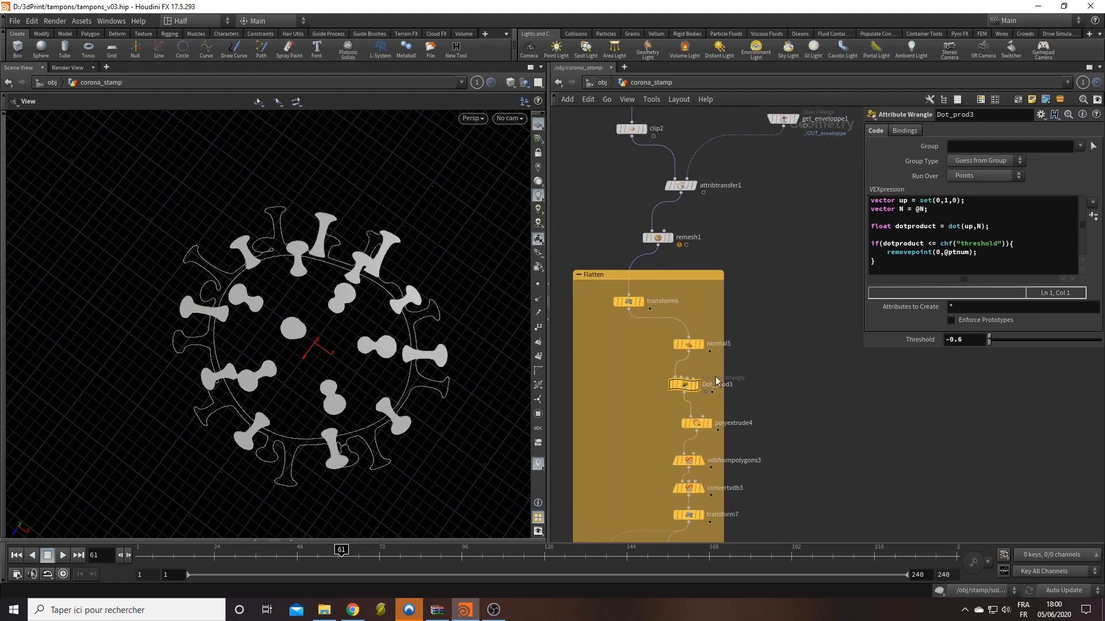
{"action": "middle_click_drag", "start_coordinate": [695, 256], "coordinate": [741, 286]}
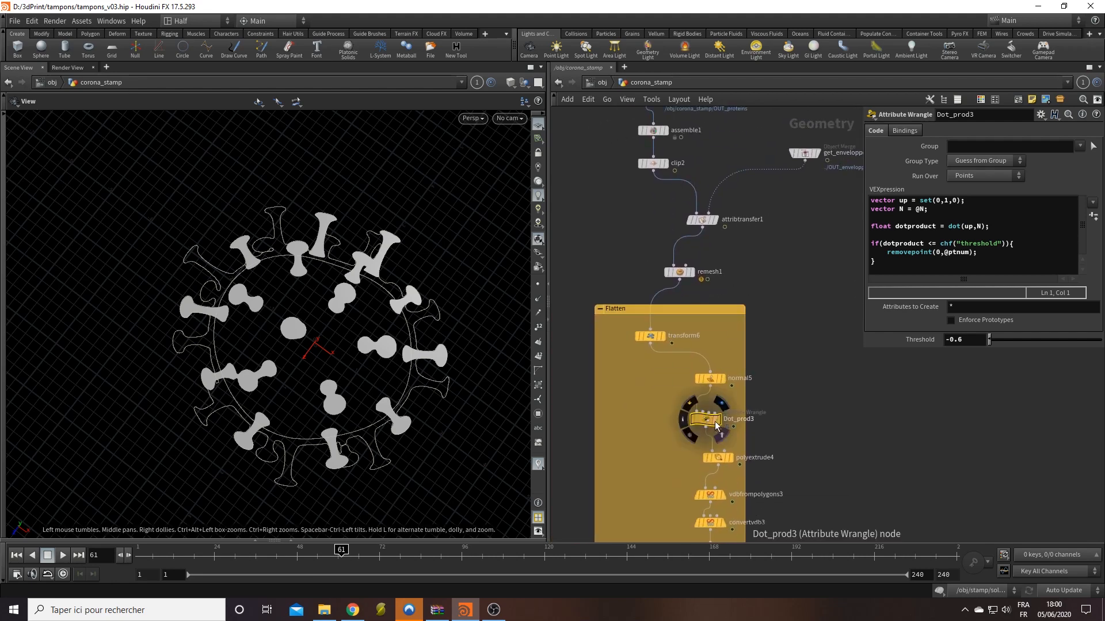
{"action": "left_click_drag", "start_coordinate": [710, 427], "coordinate": [681, 245]}
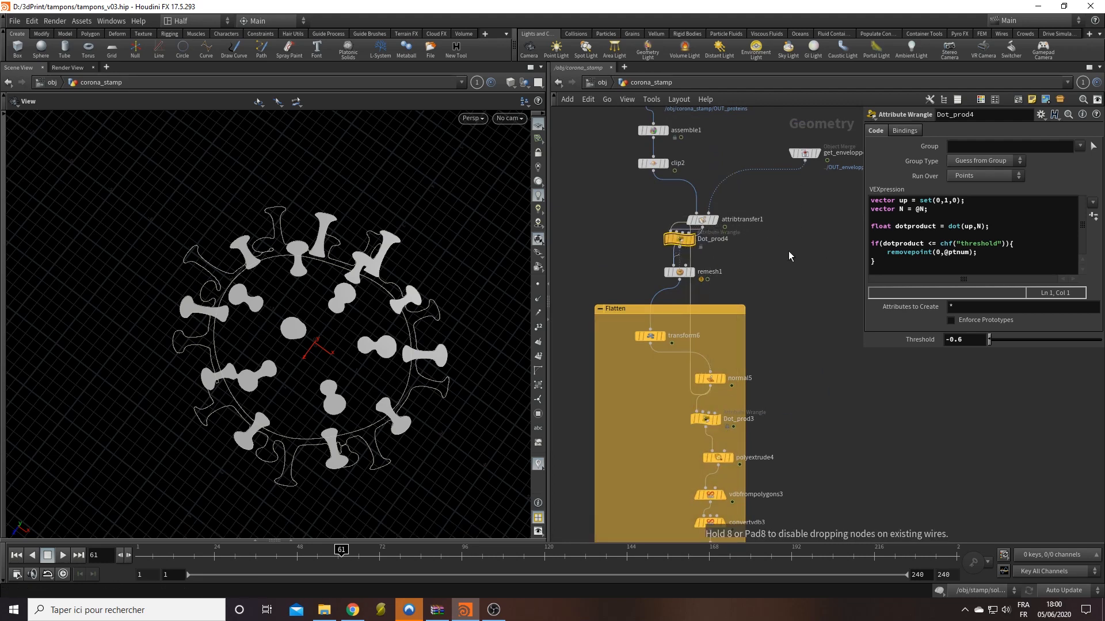
{"action": "key", "text": "Escape"}
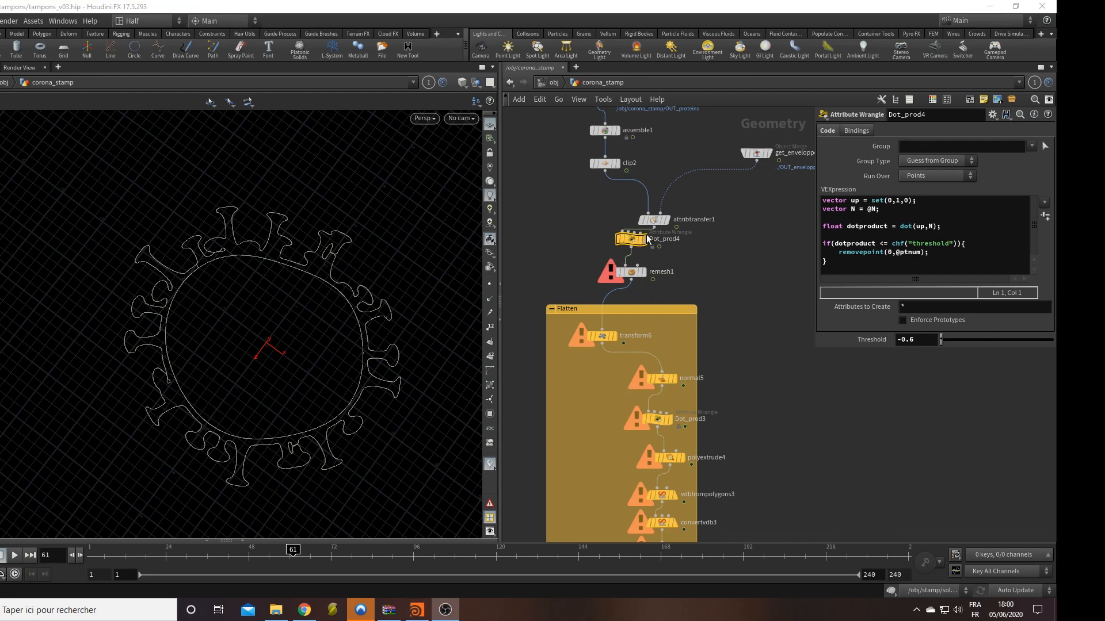
Step: Display the Dot_prod4 output and set its Threshold to 0.8
{"action": "left_click", "coordinate": [646, 238]}
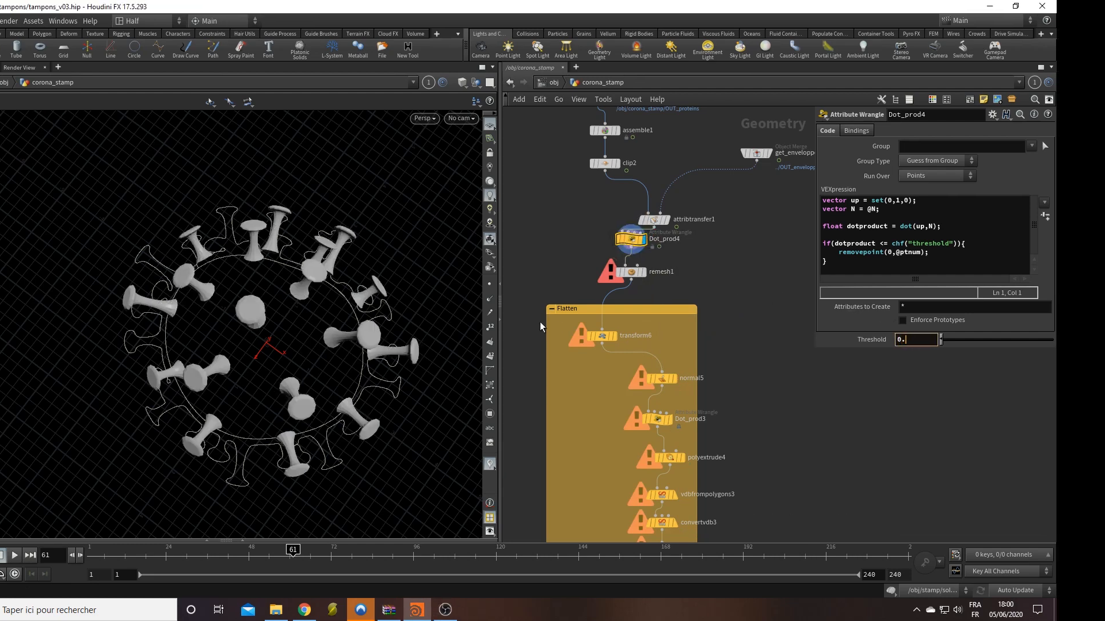
{"action": "type", "text": "8"}
{"action": "key", "text": "Return"}
{"action": "left_click_drag", "start_coordinate": [285, 397], "coordinate": [231, 365]}
{"action": "left_click_drag", "start_coordinate": [294, 292], "coordinate": [238, 378]}
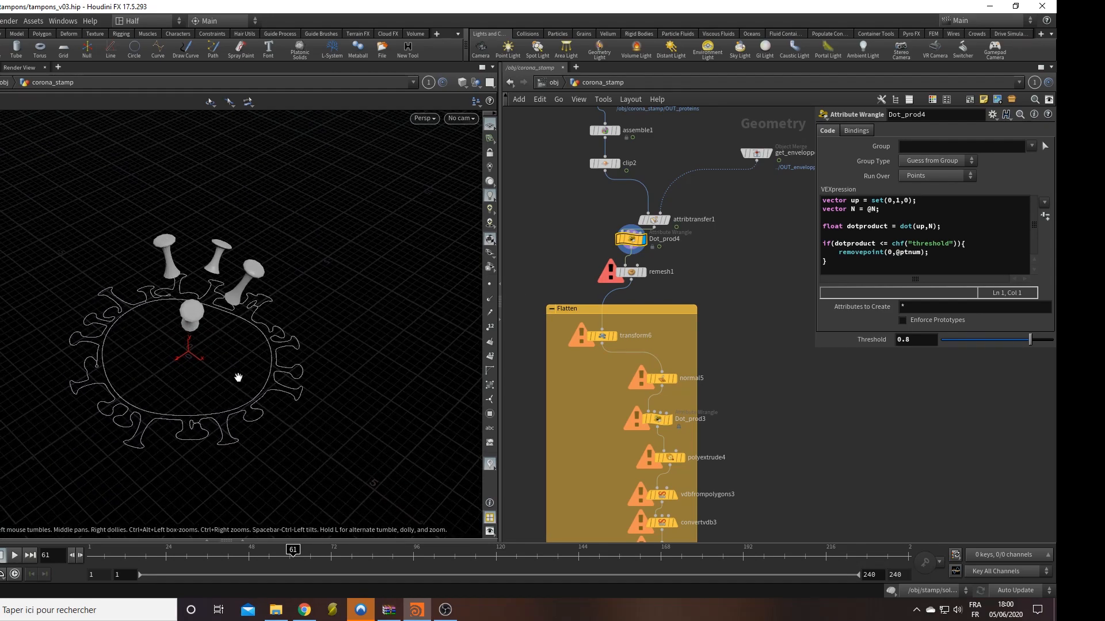
Step: Lower remesh1 slightly and insert an Unpack node between Dot_prod4 and remesh1
{"action": "middle_click_drag", "start_coordinate": [695, 412], "coordinate": [701, 390]}
{"action": "left_click_drag", "start_coordinate": [637, 257], "coordinate": [626, 267]}
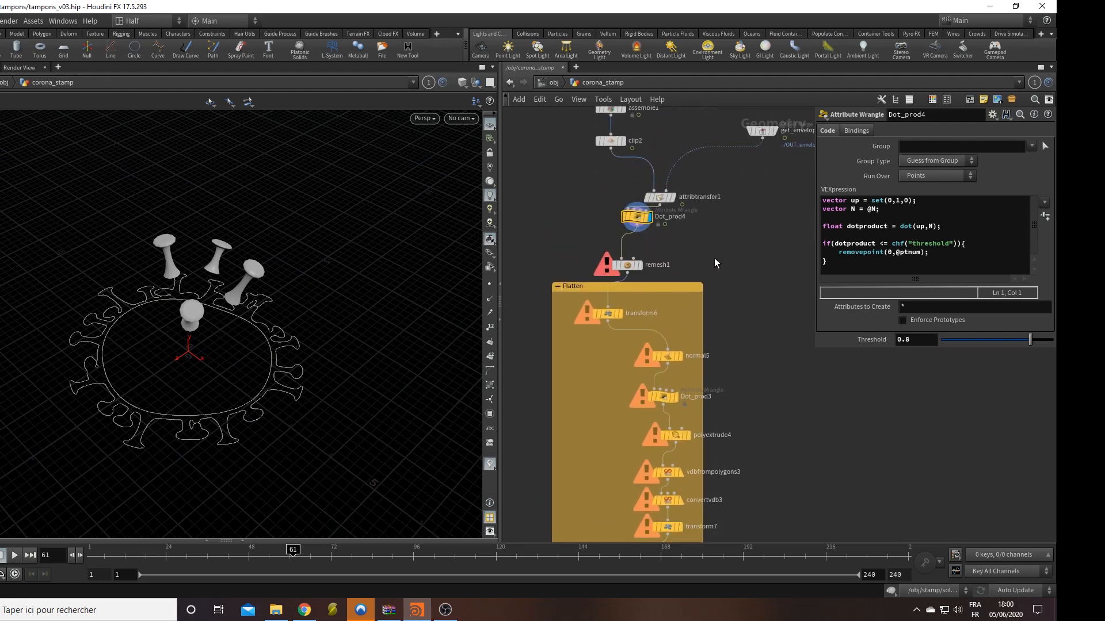
{"action": "key", "text": "Tab"}
{"action": "type", "text": "un"}
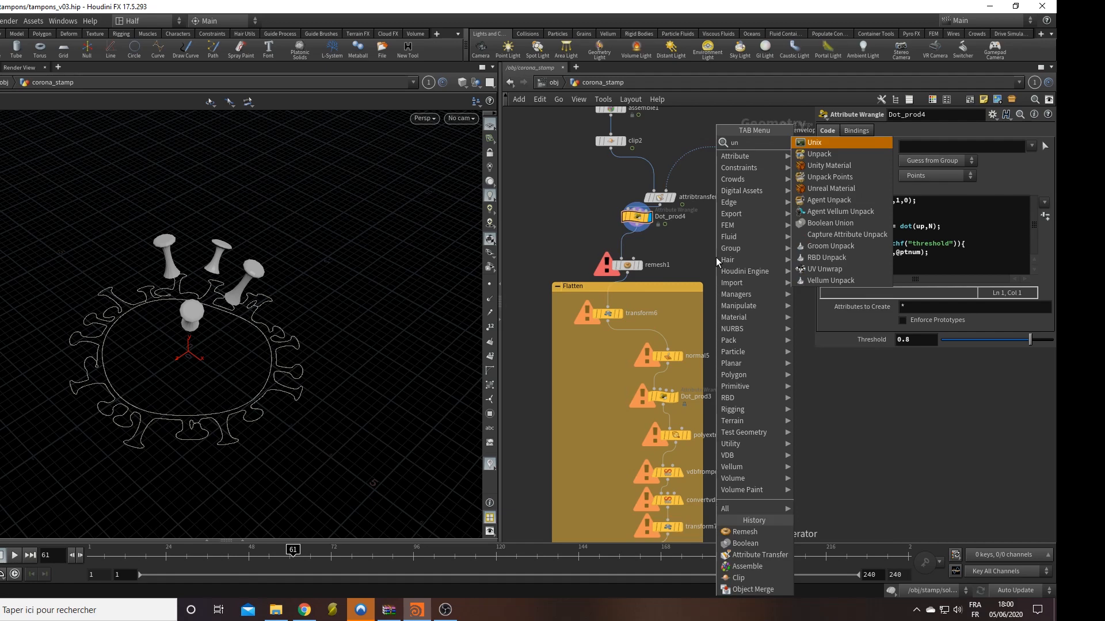
{"action": "key", "text": "Down"}
{"action": "key", "text": "Return"}
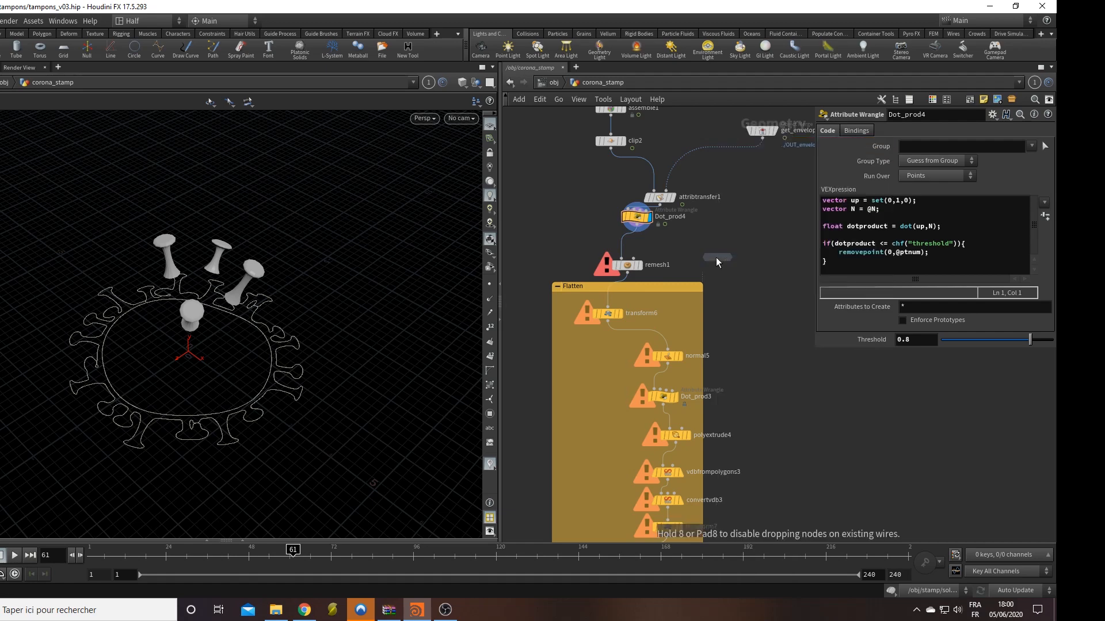
{"action": "left_click", "coordinate": [626, 246]}
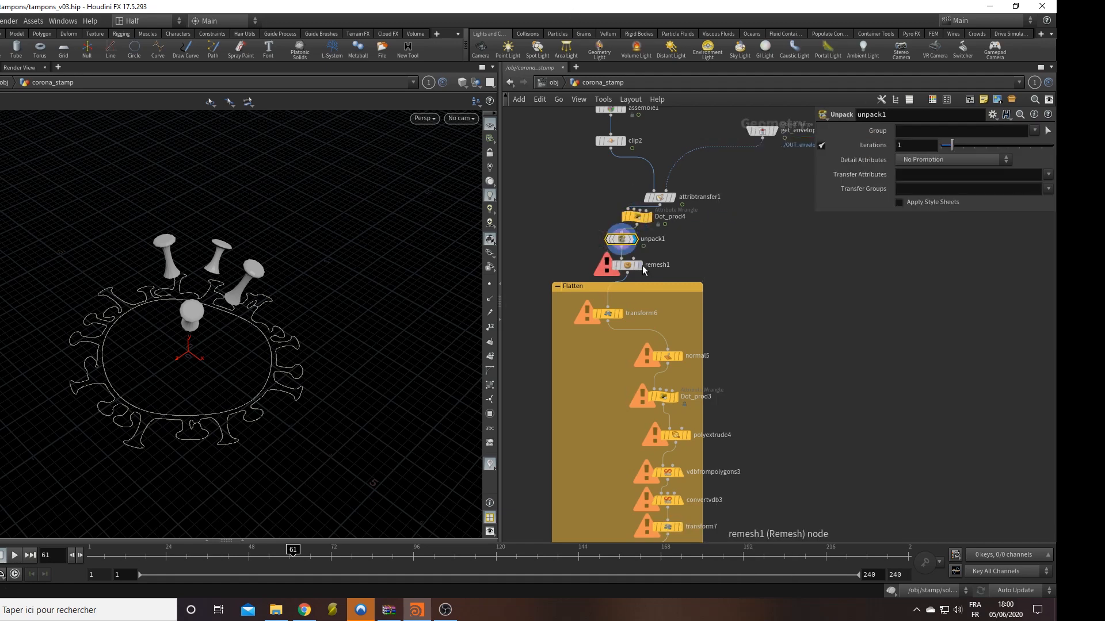
Step: Display the remesh1 output, then the boolean5 output, and inspect the flattened proteins inside the virus profile
{"action": "left_click", "coordinate": [622, 268]}
{"action": "key", "text": "r"}
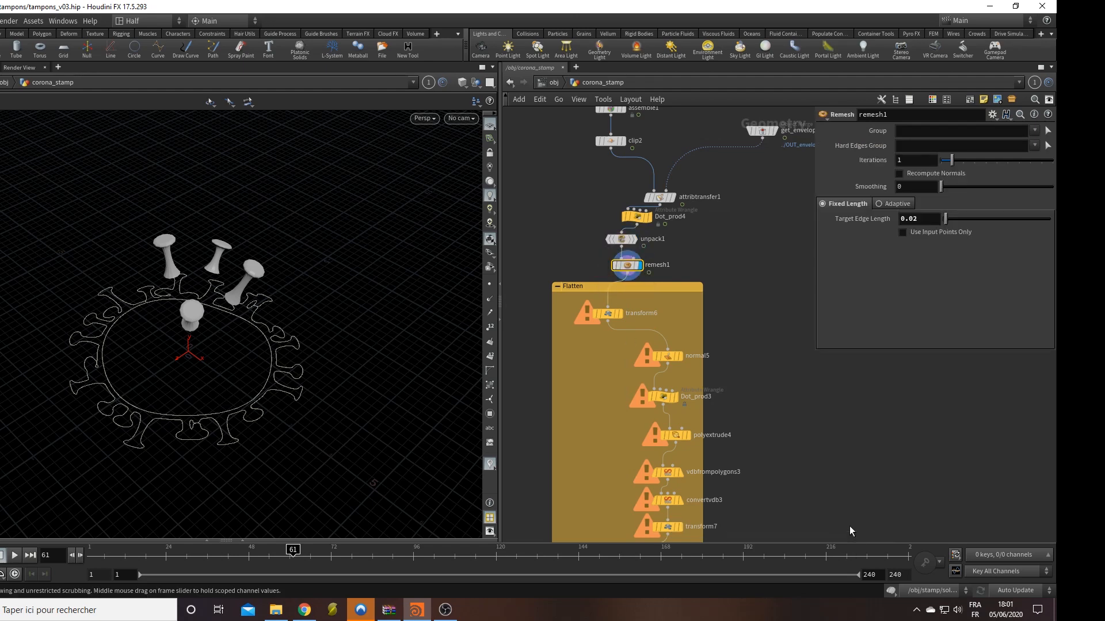
{"action": "middle_click_drag", "start_coordinate": [851, 527], "coordinate": [803, 330]}
{"action": "middle_click_drag", "start_coordinate": [667, 433], "coordinate": [743, 421]}
{"action": "scroll", "coordinate": [750, 385], "scroll_direction": "down", "scroll_amount": 1}
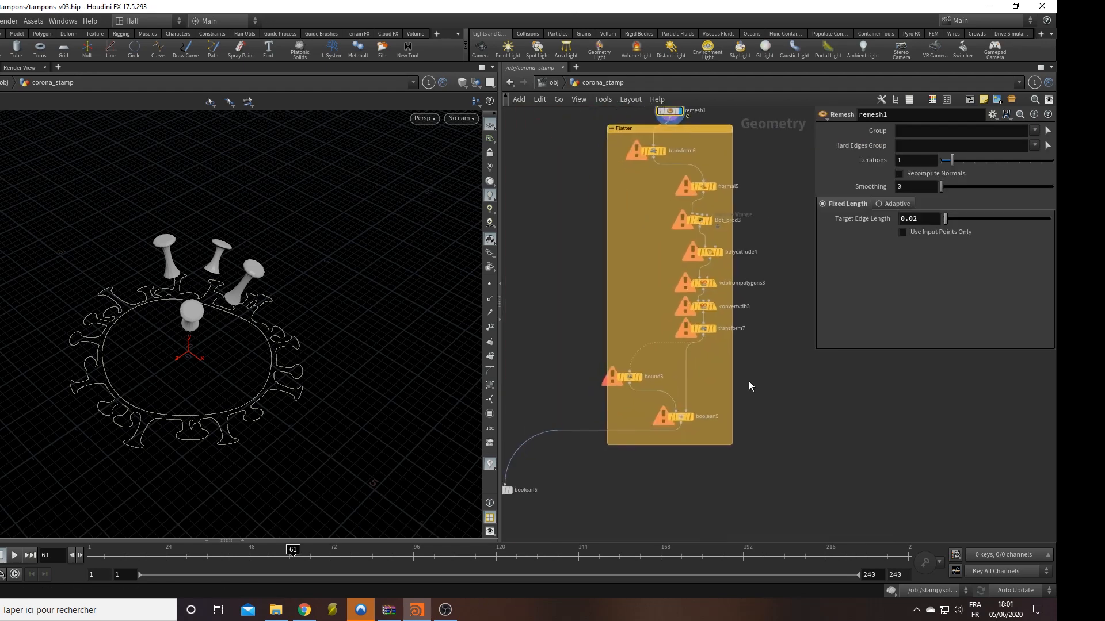
{"action": "mouse_move", "coordinate": [684, 418]}
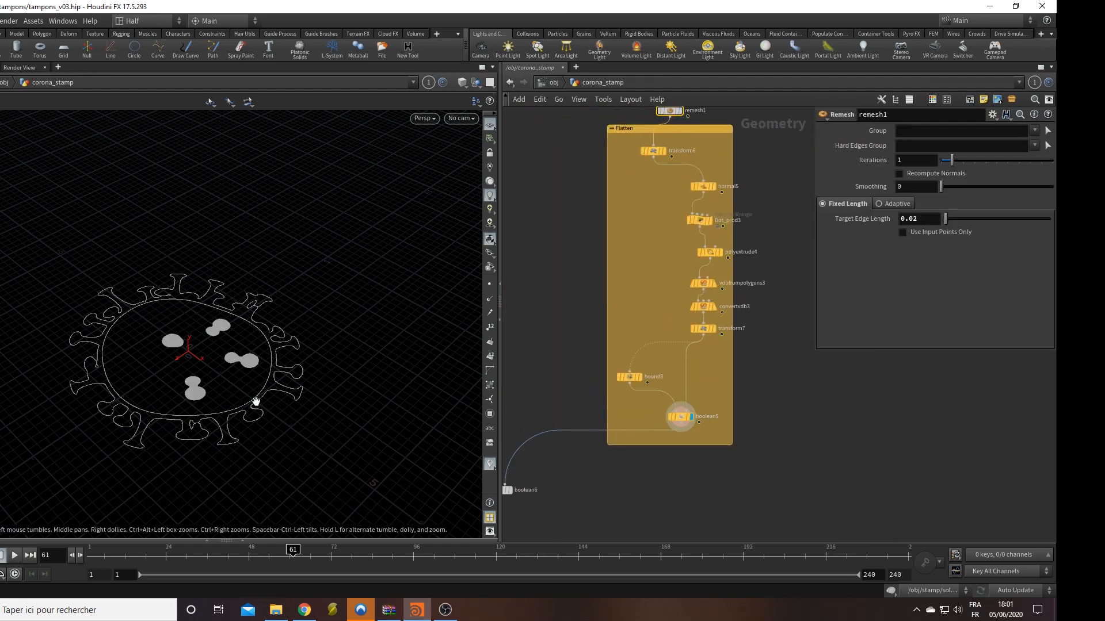
{"action": "left_click_drag", "start_coordinate": [256, 400], "coordinate": [288, 390], "text": "alt"}
Step: Examine the transform5 and polyextrude3 nodes after the first Flatten chain, then return to the boolean5 and boolean6 nodes
{"action": "middle_click_drag", "start_coordinate": [626, 488], "coordinate": [693, 452]}
{"action": "middle_click_drag", "start_coordinate": [691, 410], "coordinate": [678, 517]}
{"action": "middle_click_drag", "start_coordinate": [655, 282], "coordinate": [622, 463]}
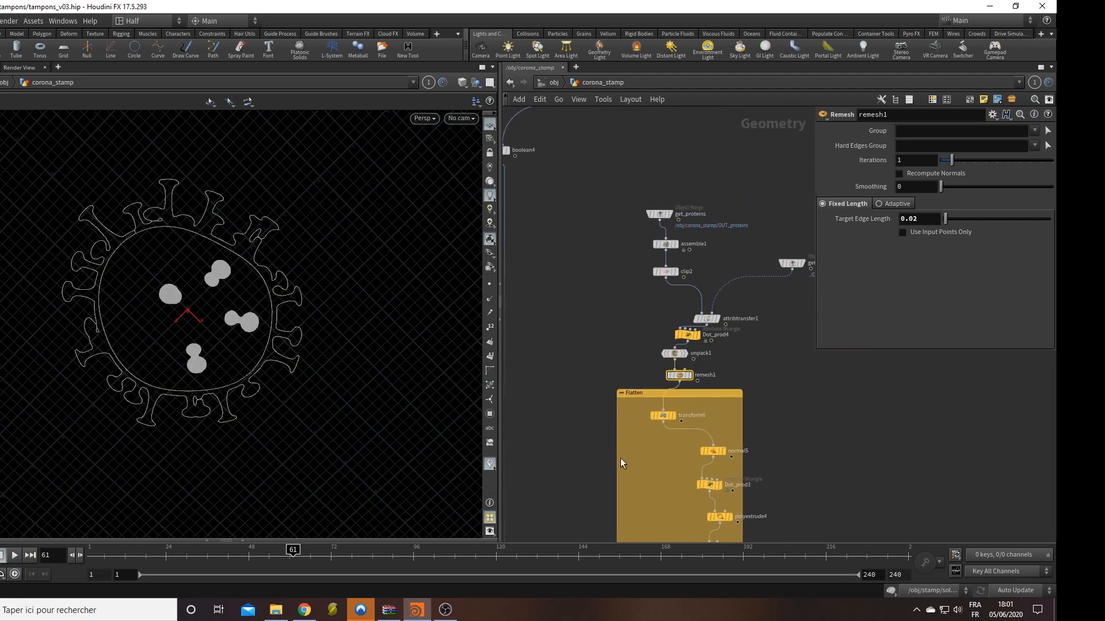
{"action": "scroll", "coordinate": [616, 380], "scroll_direction": "down", "scroll_amount": 4}
{"action": "middle_click_drag", "start_coordinate": [605, 299], "coordinate": [583, 409]}
{"action": "scroll", "coordinate": [627, 268], "scroll_direction": "up", "scroll_amount": 4}
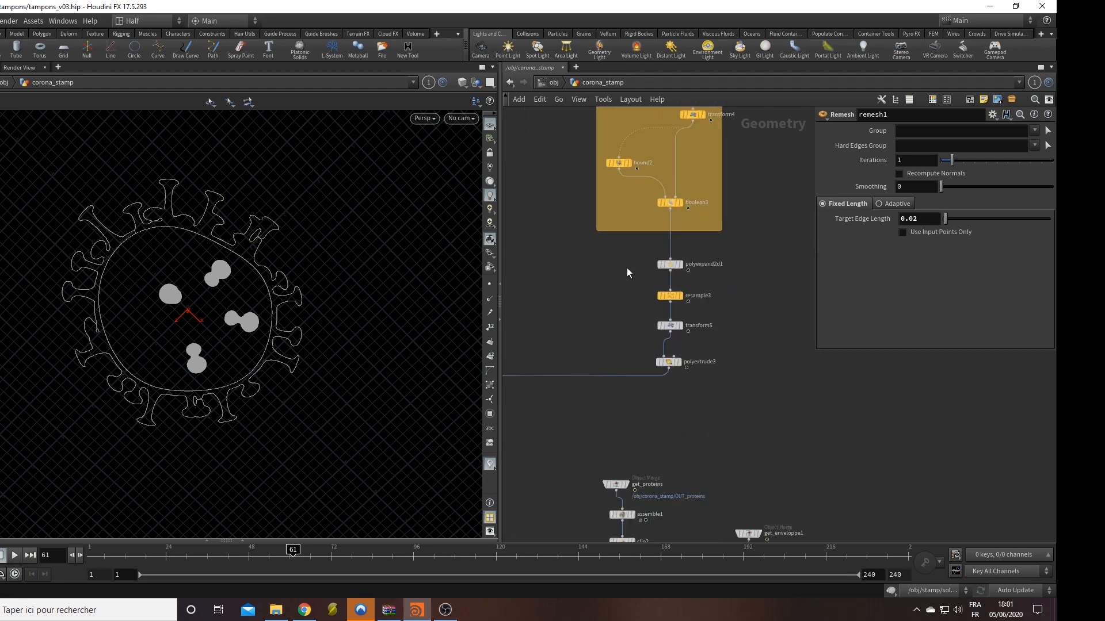
{"action": "left_click_drag", "start_coordinate": [604, 256], "coordinate": [589, 289]}
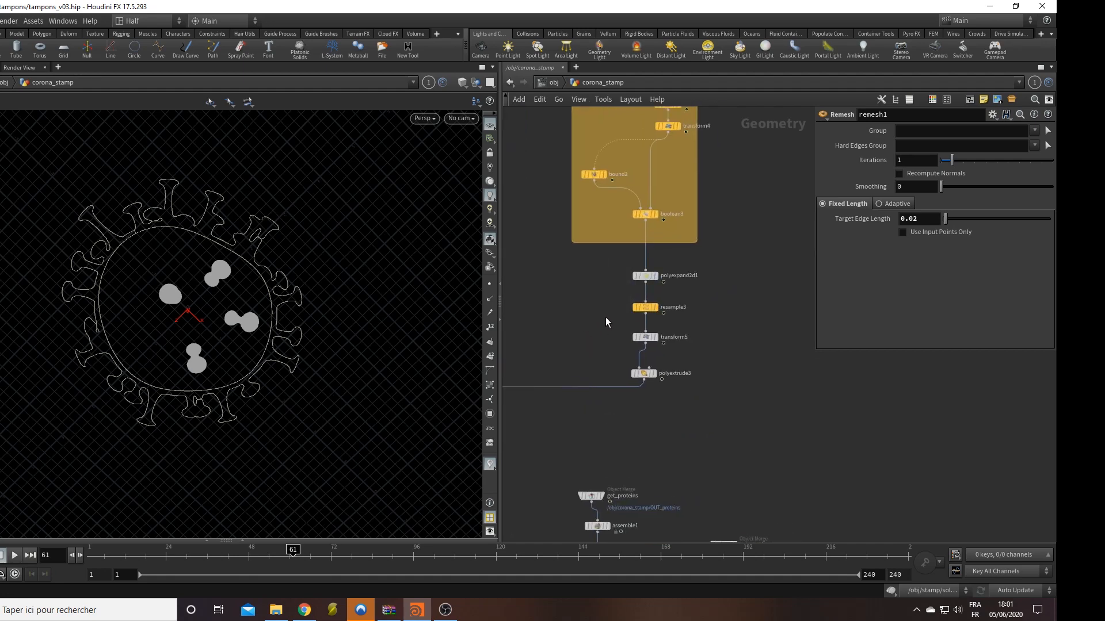
{"action": "left_click_drag", "start_coordinate": [671, 402], "coordinate": [673, 402]}
{"action": "middle_click_drag", "start_coordinate": [717, 400], "coordinate": [705, 269]}
{"action": "scroll", "coordinate": [705, 269], "scroll_direction": "down", "scroll_amount": 5}
{"action": "middle_click_drag", "start_coordinate": [693, 492], "coordinate": [688, 420]}
{"action": "scroll", "coordinate": [699, 322], "scroll_direction": "up", "scroll_amount": 3}
{"action": "scroll", "coordinate": [686, 414], "scroll_direction": "up", "scroll_amount": 4}
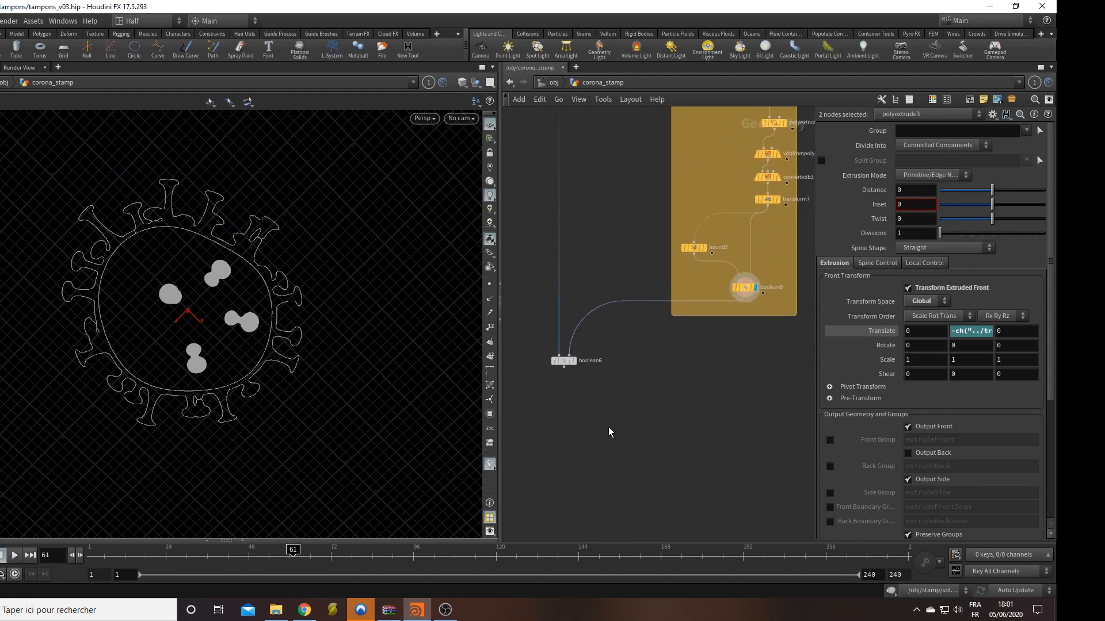
{"action": "left_click", "coordinate": [608, 427]}
{"action": "scroll", "coordinate": [573, 405], "scroll_direction": "down", "scroll_amount": 5}
{"action": "middle_click_drag", "start_coordinate": [580, 409], "coordinate": [611, 435]}
{"action": "scroll", "coordinate": [610, 434], "scroll_direction": "up", "scroll_amount": 4}
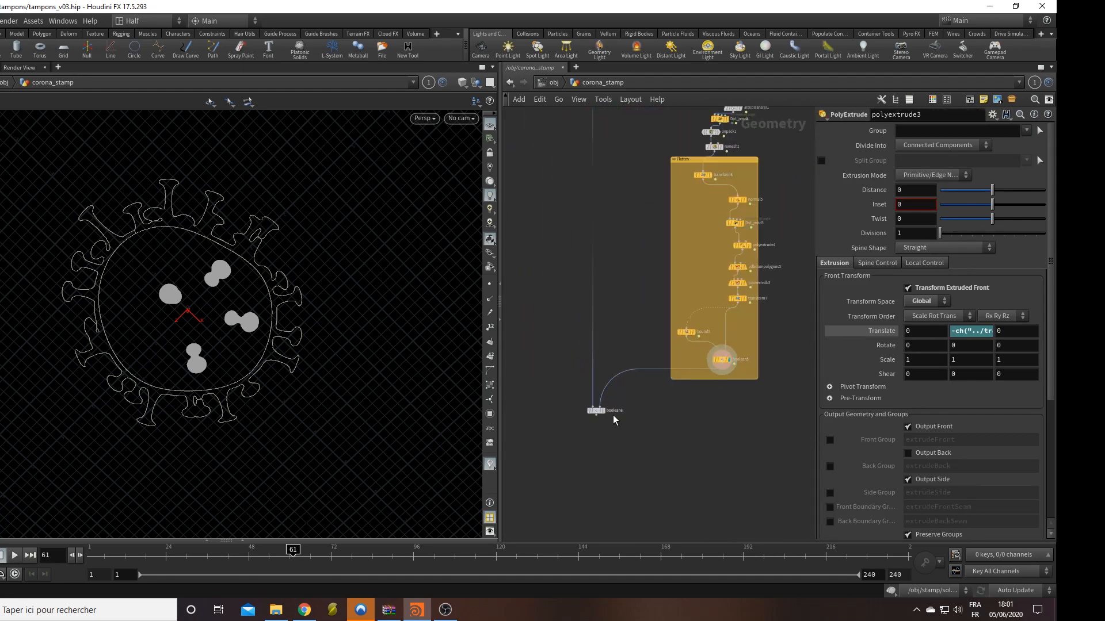
{"action": "scroll", "coordinate": [235, 319], "scroll_direction": "up", "scroll_amount": 5}
Step: Insert a Transform node between boolean5 and boolean6 with Translate Y set to -1, and display its output
{"action": "left_click_drag", "start_coordinate": [235, 320], "coordinate": [208, 270]}
{"action": "key", "text": "Tab"}
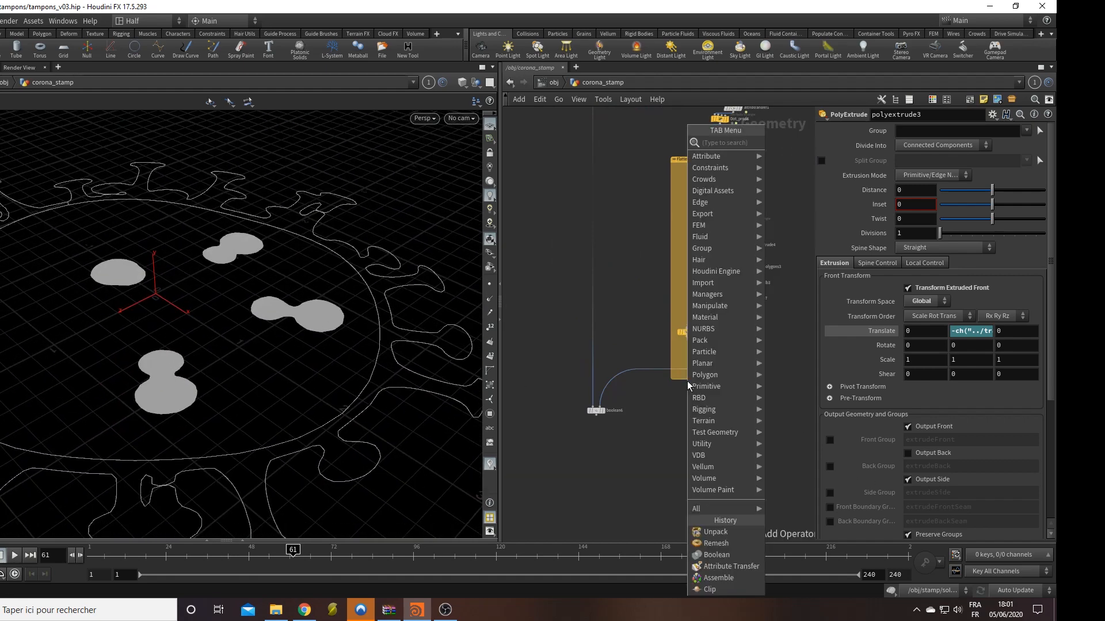
{"action": "type", "text": "tr"}
{"action": "key", "text": "Down"}
{"action": "key", "text": "Down"}
{"action": "key", "text": "Return"}
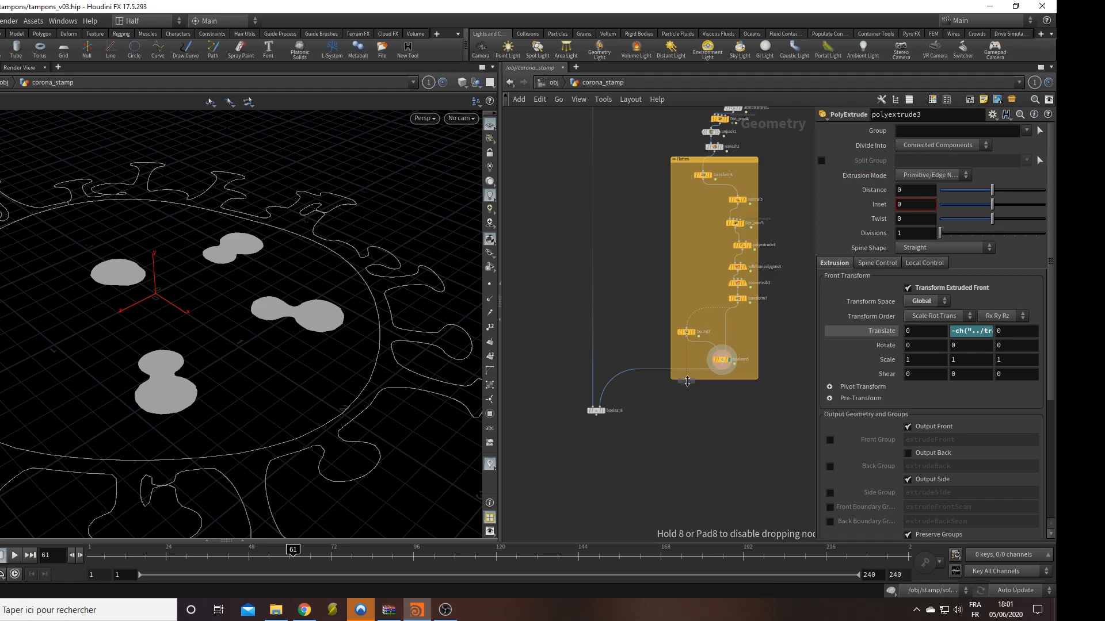
{"action": "left_click", "coordinate": [644, 373]}
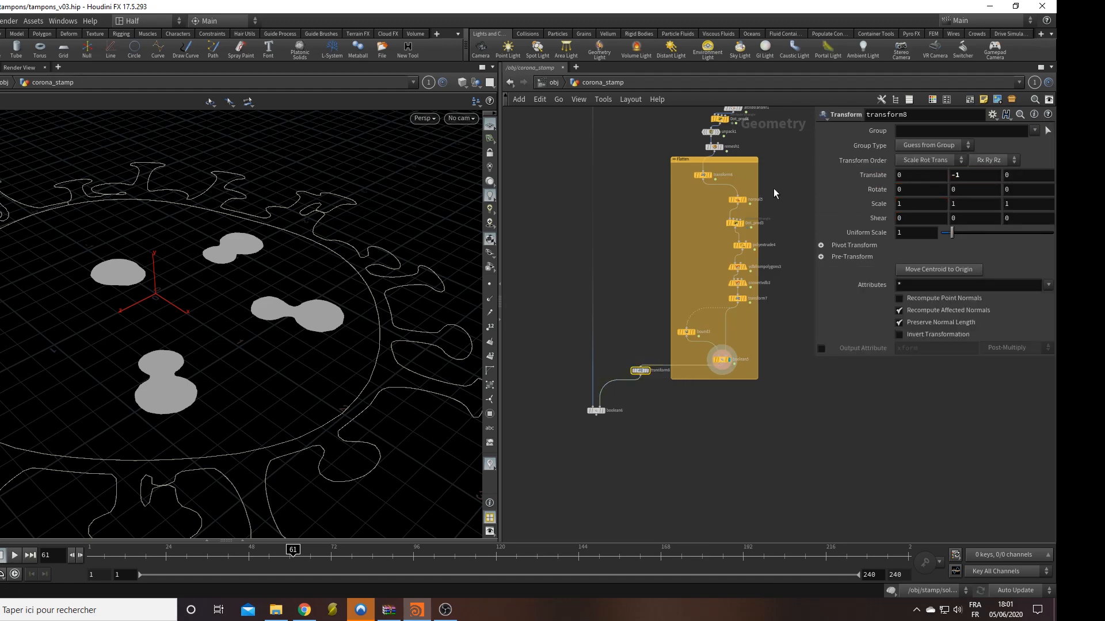
{"action": "left_click", "coordinate": [648, 372]}
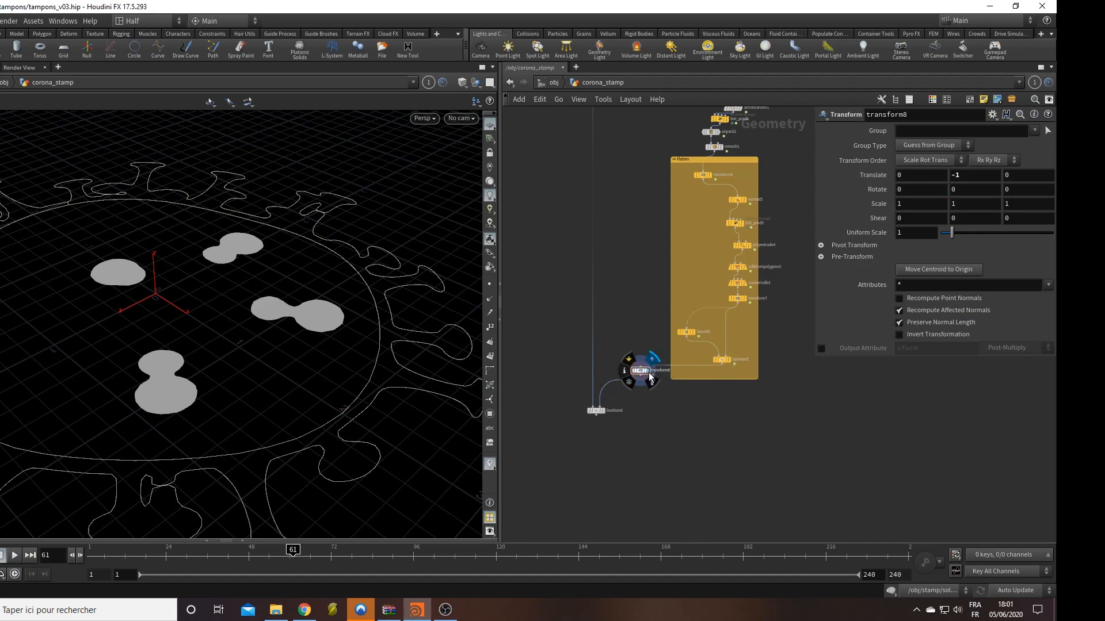
Step: Try inserting a PolyExtrude node between transform8 and boolean6, with Transform Extruded Front enabled and its Translate Y set to 2
{"action": "key", "text": "Tab"}
{"action": "type", "text": "extr"}
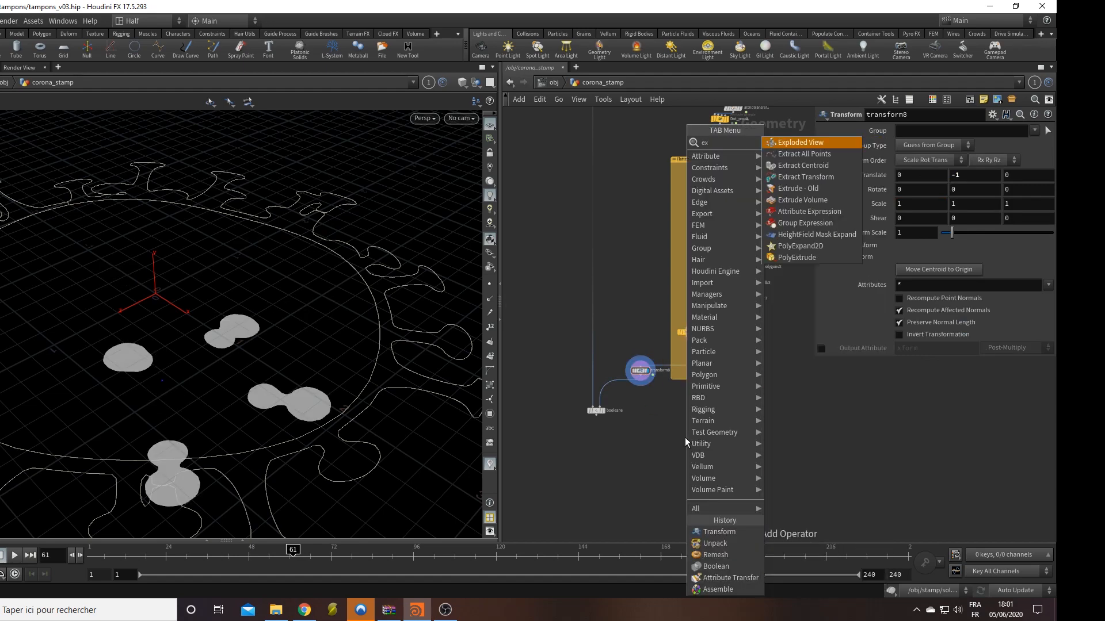
{"action": "key", "text": "Down"}
{"action": "key", "text": "Down"}
{"action": "key", "text": "Down"}
{"action": "key", "text": "Down"}
{"action": "key", "text": "Down"}
{"action": "key", "text": "Return"}
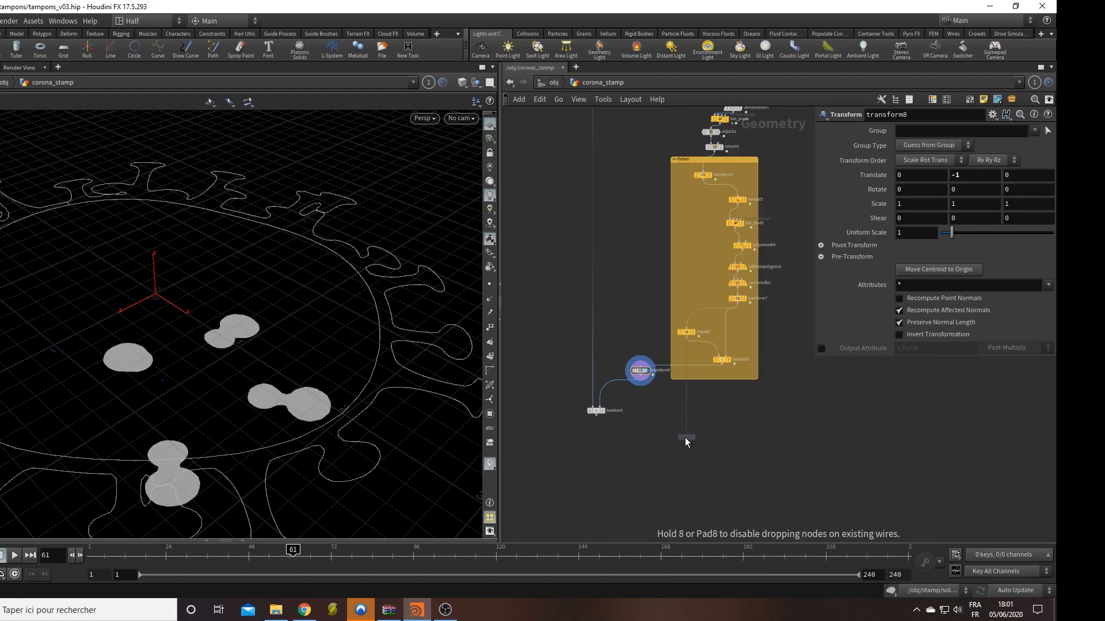
{"action": "left_click", "coordinate": [617, 379]}
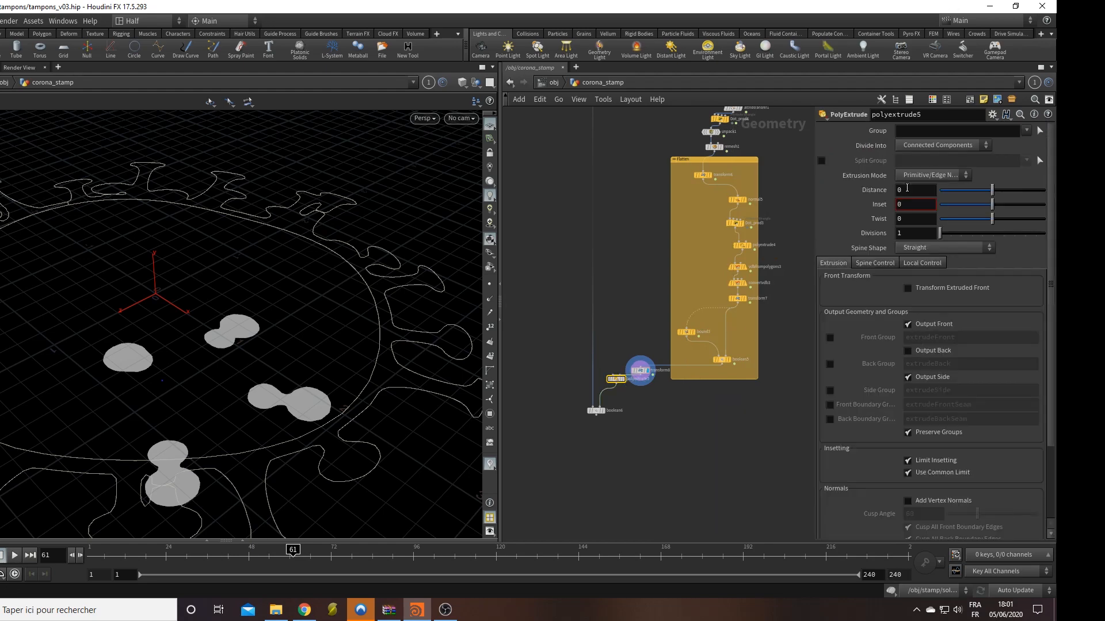
{"action": "left_click", "coordinate": [932, 287]}
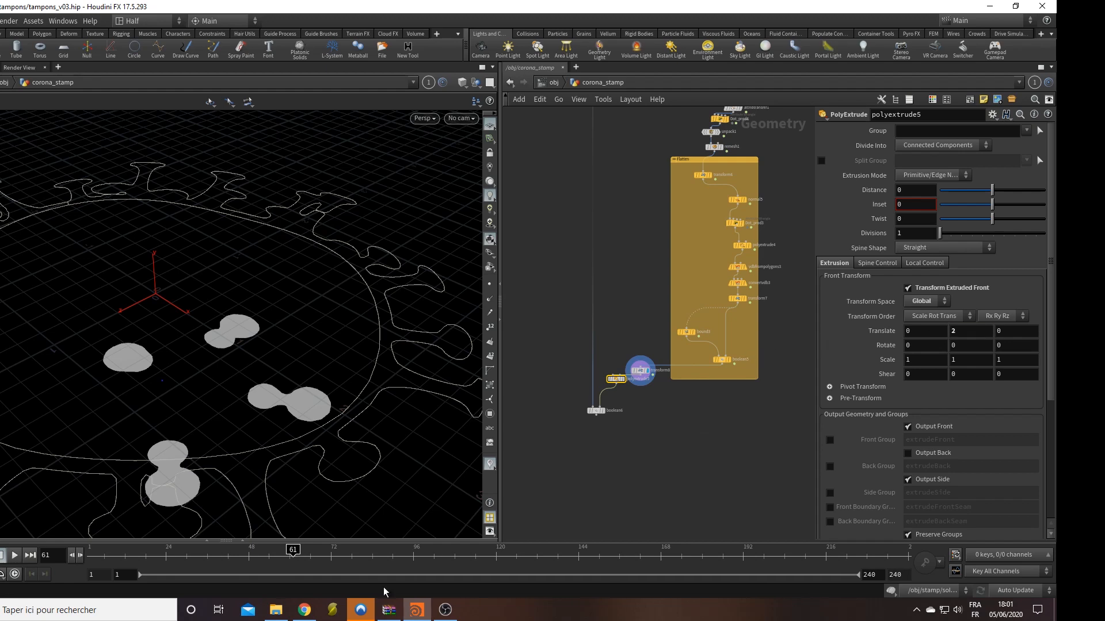
Step: Display the boolean6 output and inspect the extruded proteins against the virus profile
{"action": "middle_click_drag", "start_coordinate": [661, 409], "coordinate": [665, 450]}
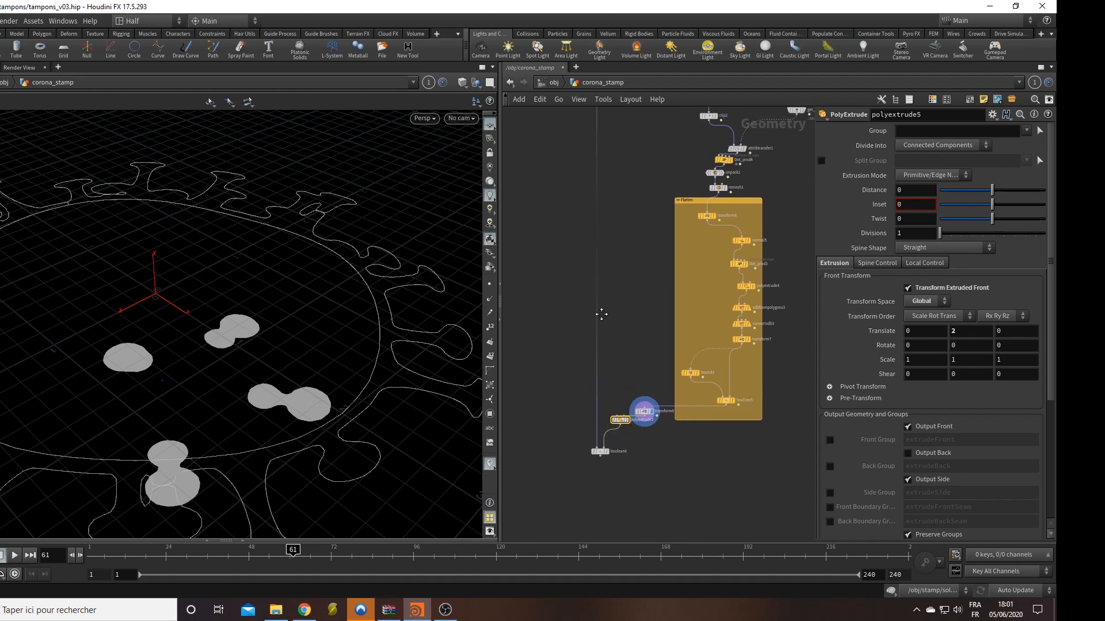
{"action": "left_click", "coordinate": [611, 453]}
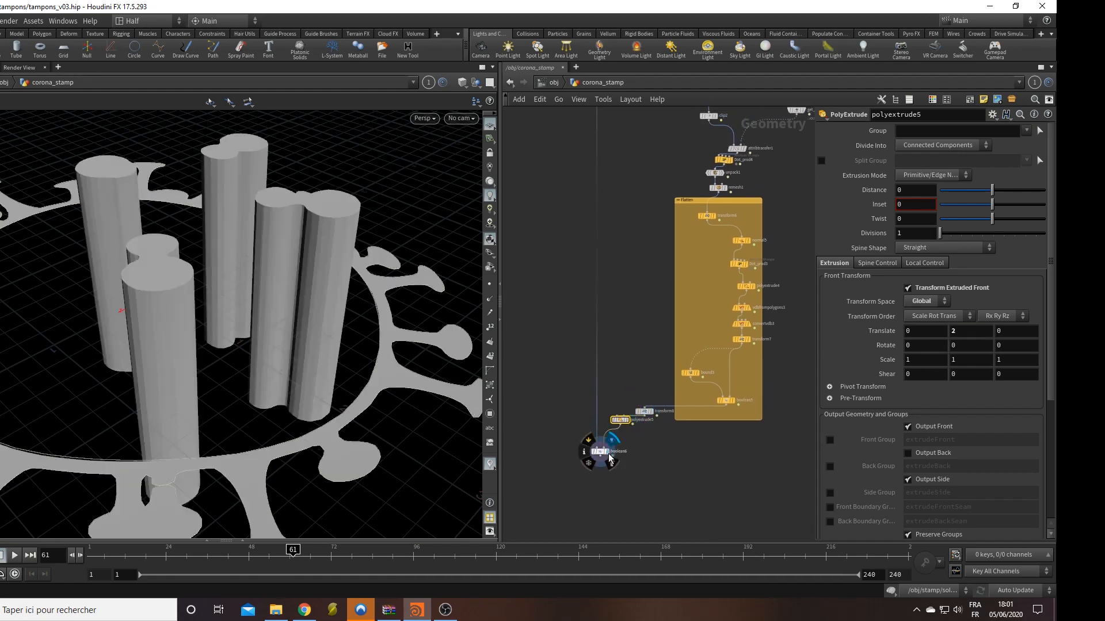
{"action": "scroll", "coordinate": [373, 401], "scroll_direction": "down", "scroll_amount": 5}
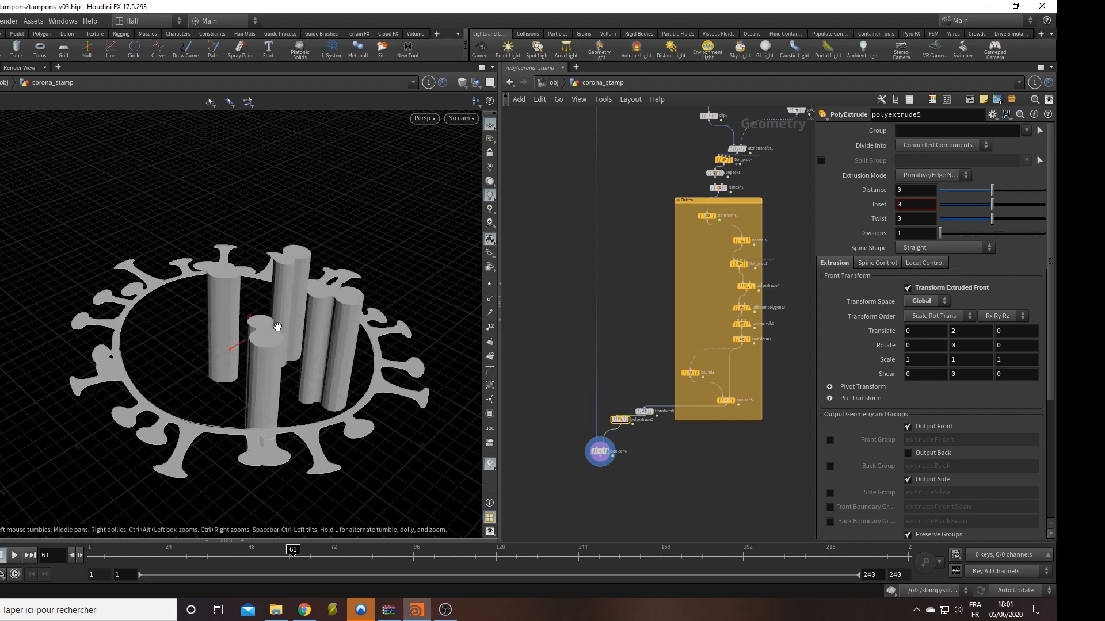
{"action": "mouse_move", "coordinate": [373, 401]}
{"action": "left_mouse_down"}
{"action": "mouse_move", "coordinate": [374, 460]}
{"action": "mouse_move", "coordinate": [374, 403]}
{"action": "left_mouse_up"}
{"action": "scroll", "coordinate": [644, 420], "scroll_direction": "up", "scroll_amount": 3}
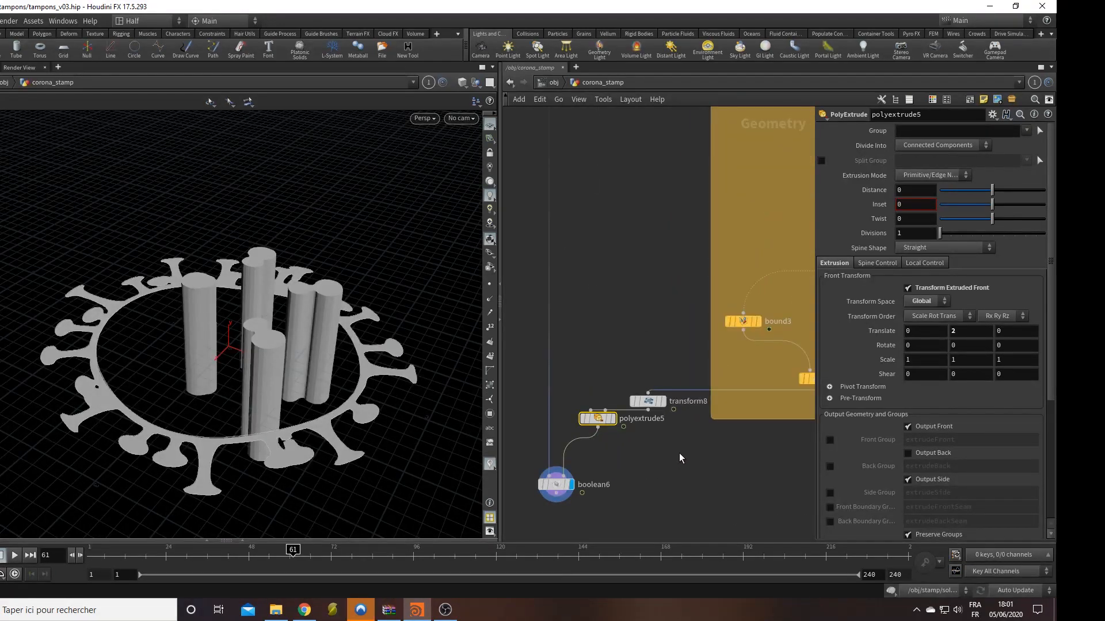
Step: Delete the transform8 and polyextrude5 nodes so that boolean5 feeds boolean6 directly
{"action": "left_click_drag", "start_coordinate": [599, 376], "coordinate": [598, 374]}
{"action": "key", "text": "Delete"}
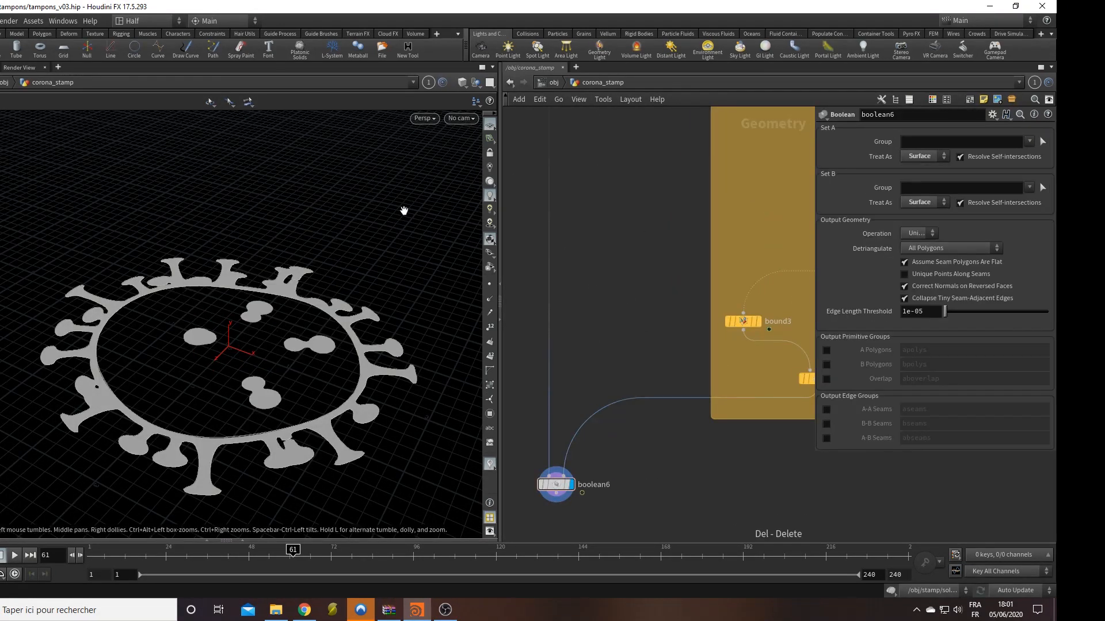
{"action": "scroll", "coordinate": [406, 324], "scroll_direction": "up", "scroll_amount": 3}
{"action": "left_click_drag", "start_coordinate": [405, 324], "coordinate": [314, 340]}
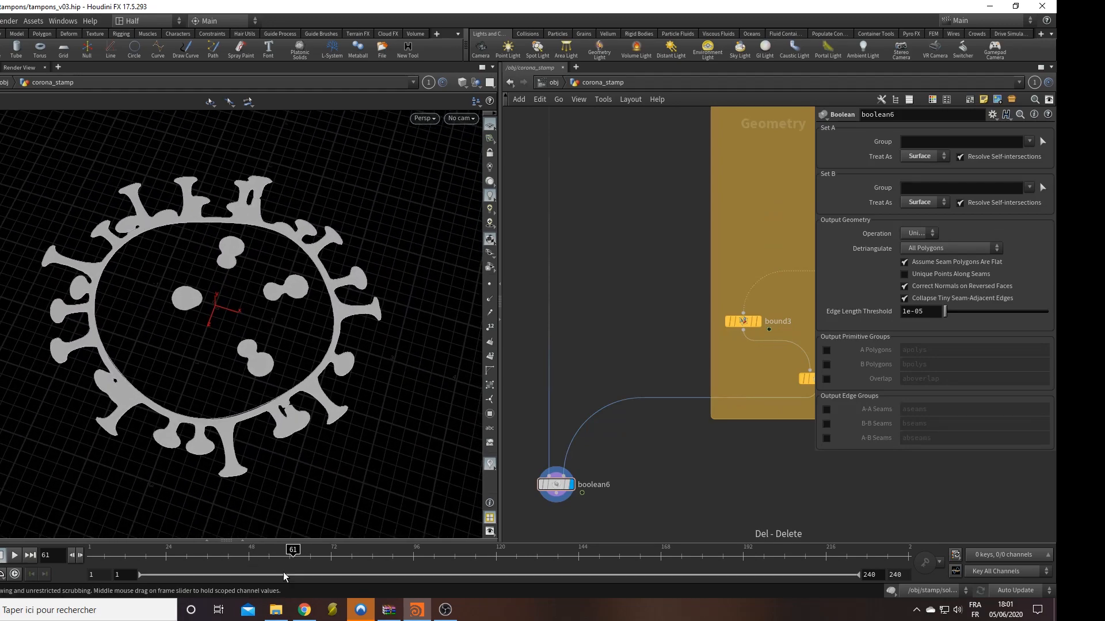
Step: Check the merged virus profile at frames 42 and 71, viewing it with and without its points displayed
{"action": "left_click", "coordinate": [351, 564]}
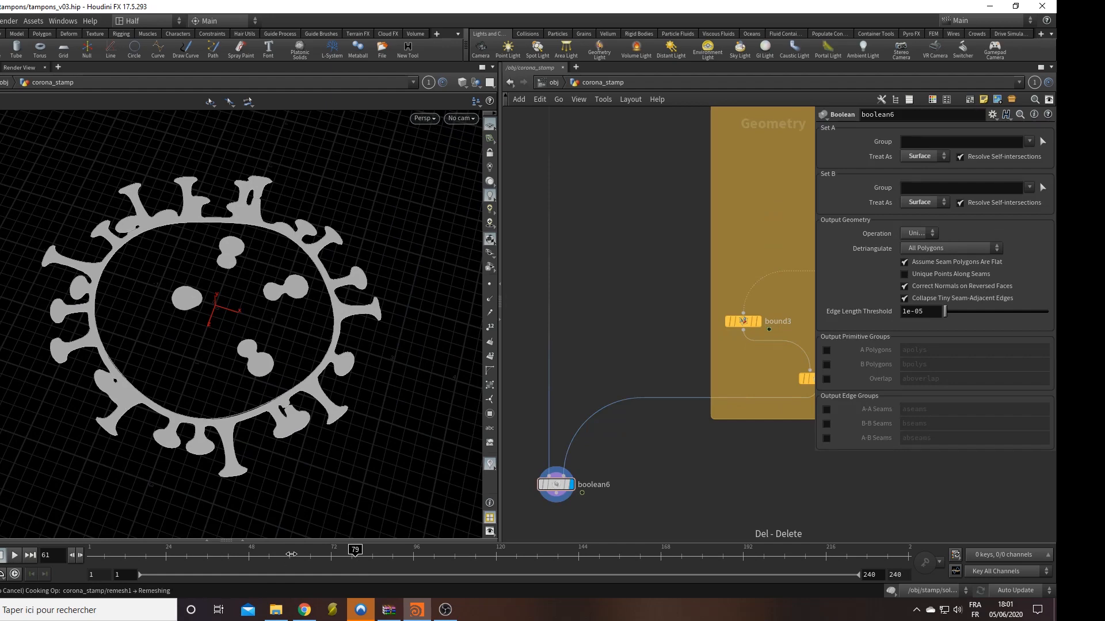
{"action": "left_click", "coordinate": [229, 561]}
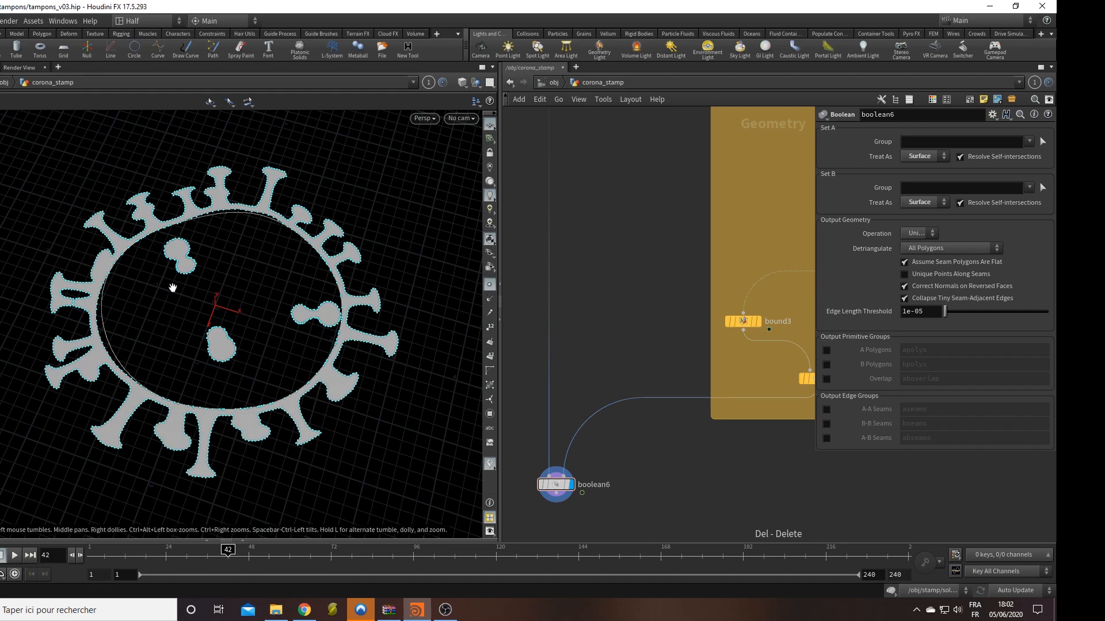
{"action": "middle_click_drag", "start_coordinate": [715, 431], "coordinate": [886, 418]}
{"action": "scroll", "coordinate": [685, 388], "scroll_direction": "down", "scroll_amount": 3}
{"action": "middle_click_drag", "start_coordinate": [741, 198], "coordinate": [667, 154]}
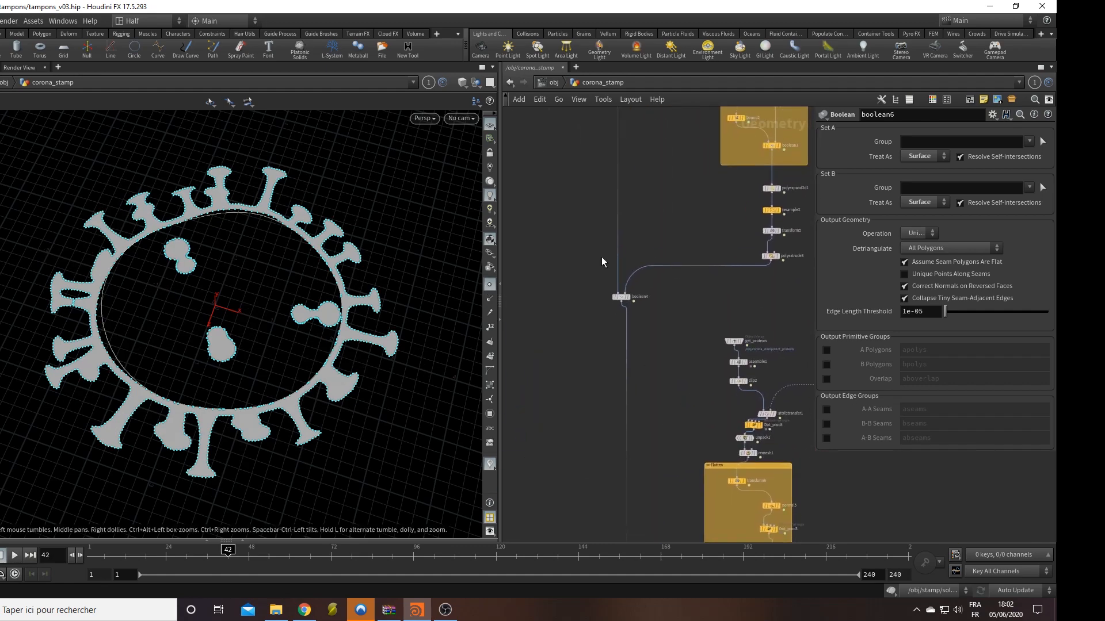
{"action": "middle_click_drag", "start_coordinate": [612, 259], "coordinate": [697, 165]}
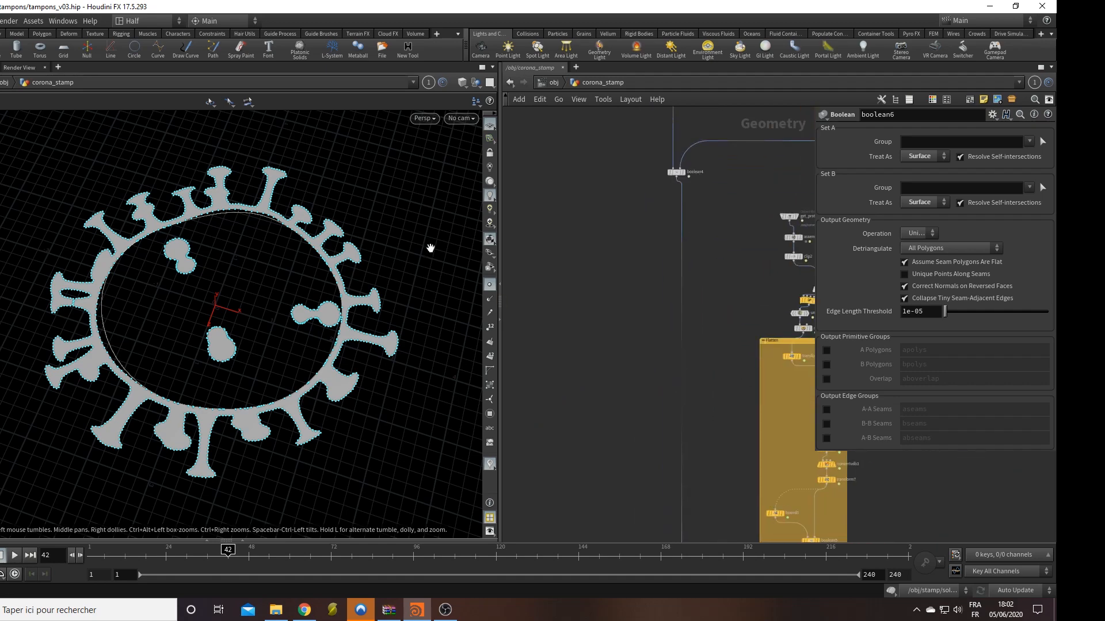
{"action": "middle_click_drag", "start_coordinate": [555, 326], "coordinate": [513, 252]}
{"action": "left_click", "coordinate": [490, 286]}
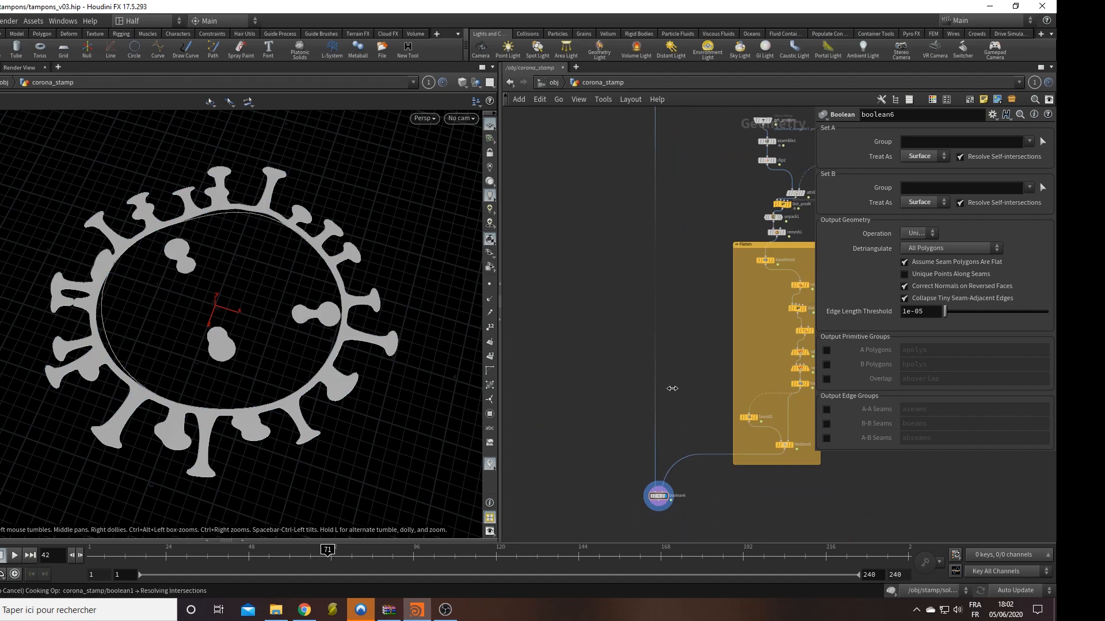
Step: Move the OUT_to_stamp null below boolean6, connect it to the boolean6 output and display it at frame 102
{"action": "middle_click_drag", "start_coordinate": [662, 337], "coordinate": [686, 332]}
{"action": "left_click", "coordinate": [669, 300]}
{"action": "scroll", "coordinate": [682, 353], "scroll_direction": "down", "scroll_amount": 2}
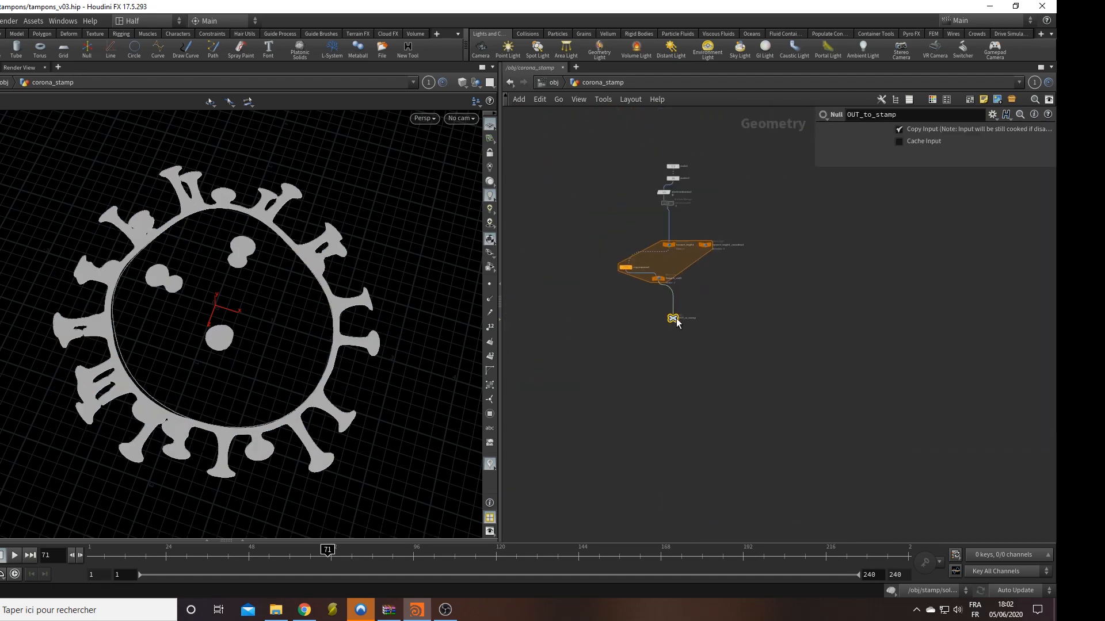
{"action": "left_click_drag", "start_coordinate": [671, 316], "coordinate": [642, 393]}
{"action": "middle_click_drag", "start_coordinate": [642, 393], "coordinate": [850, 179]}
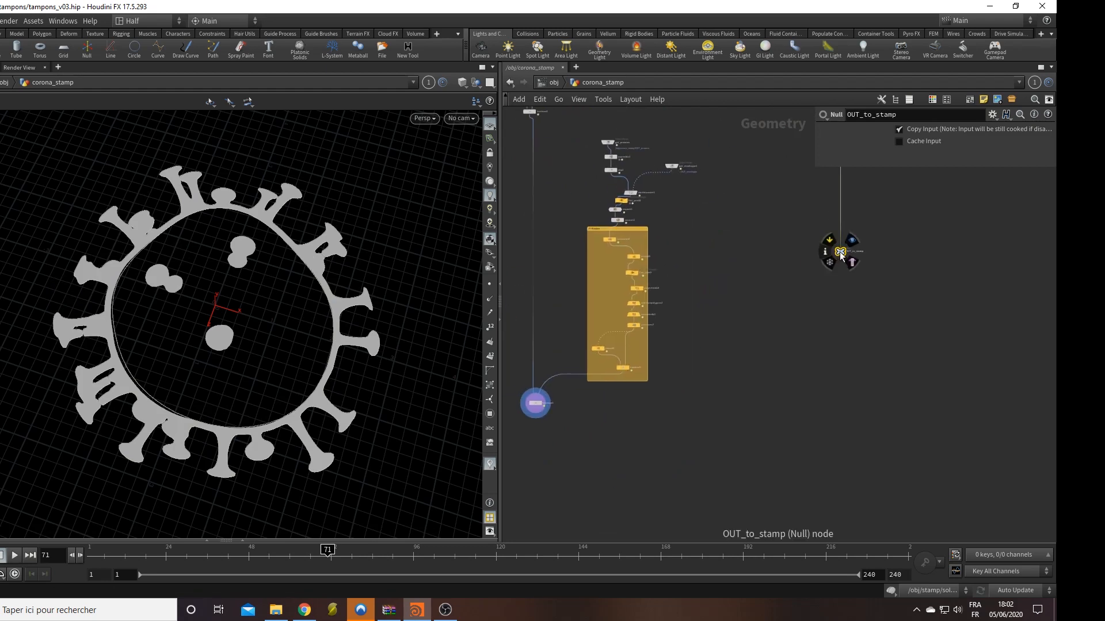
{"action": "left_click_drag", "start_coordinate": [838, 247], "coordinate": [540, 456]}
{"action": "scroll", "coordinate": [521, 437], "scroll_direction": "up", "scroll_amount": 5}
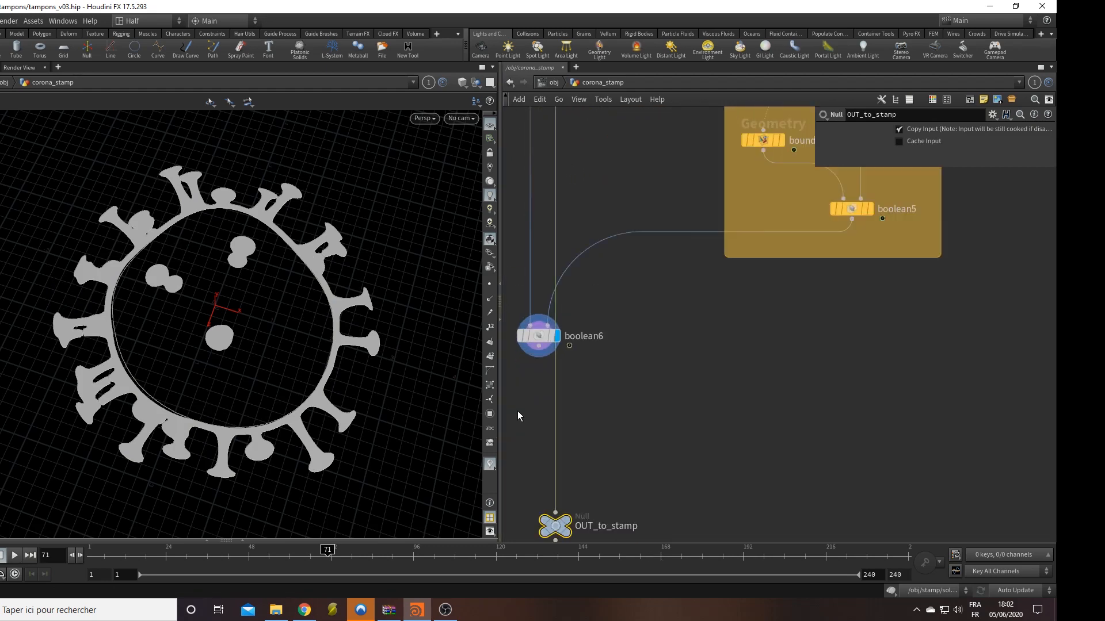
{"action": "left_click_drag", "start_coordinate": [573, 323], "coordinate": [574, 441]}
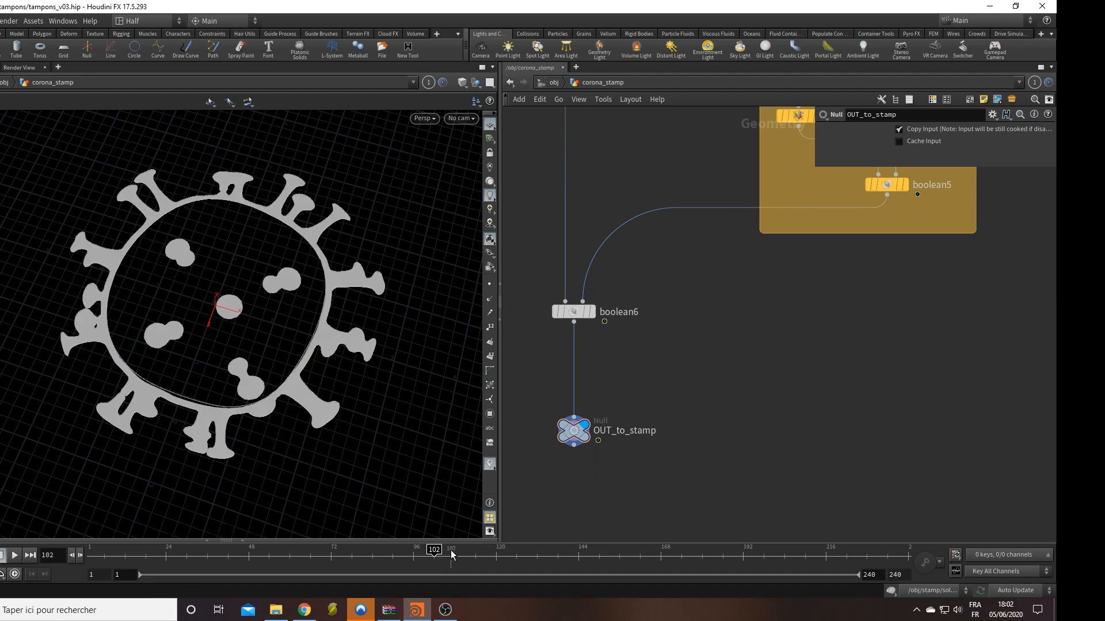
{"action": "left_click_drag", "start_coordinate": [273, 269], "coordinate": [283, 320]}
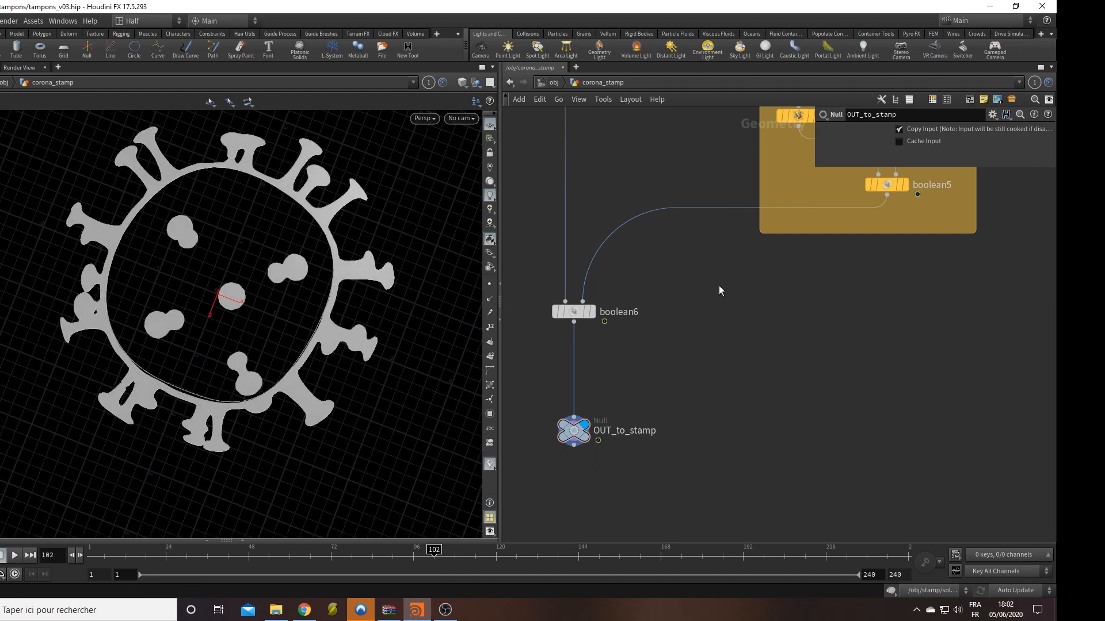
Step: Return to the object level, open the stamp geometry and inspect the resulting stamp relief
{"action": "left_click", "coordinate": [554, 82]}
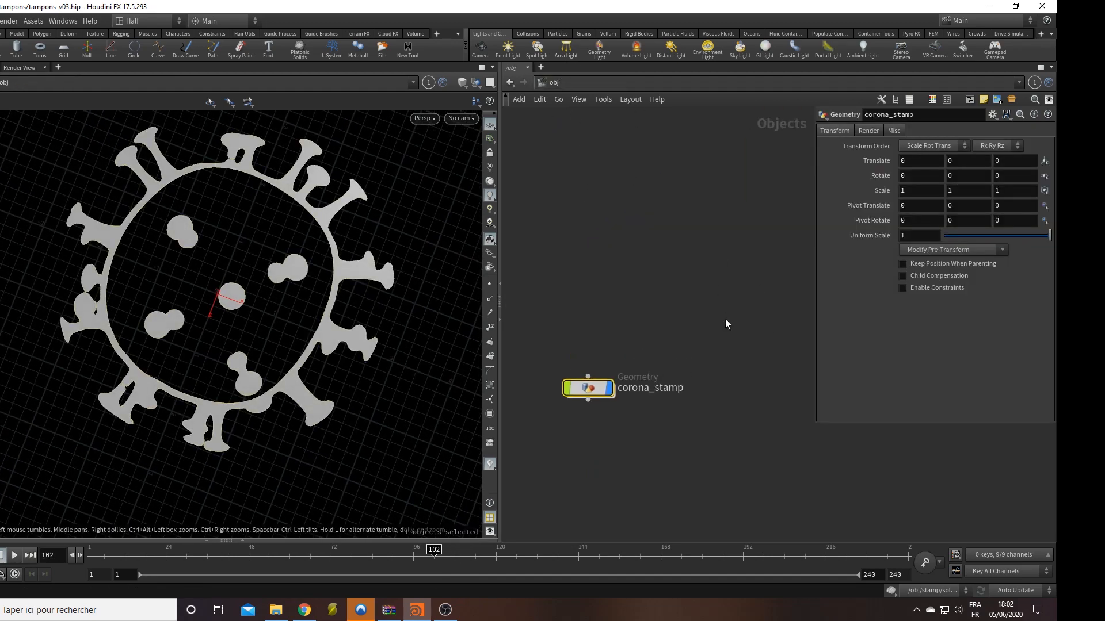
{"action": "left_click", "coordinate": [629, 372]}
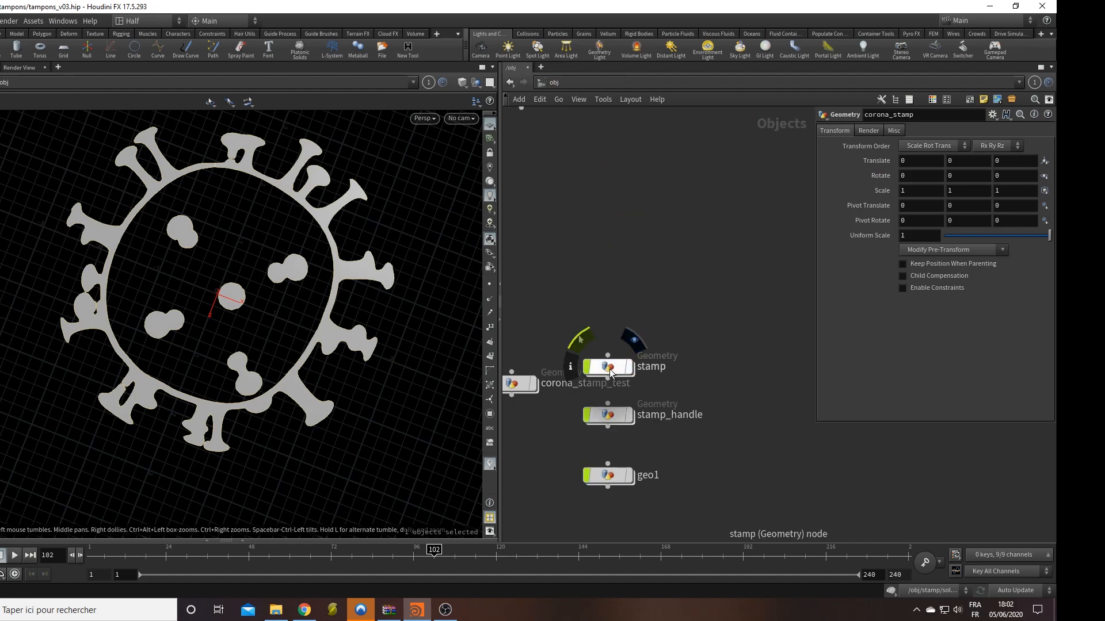
{"action": "double_click", "coordinate": [611, 371]}
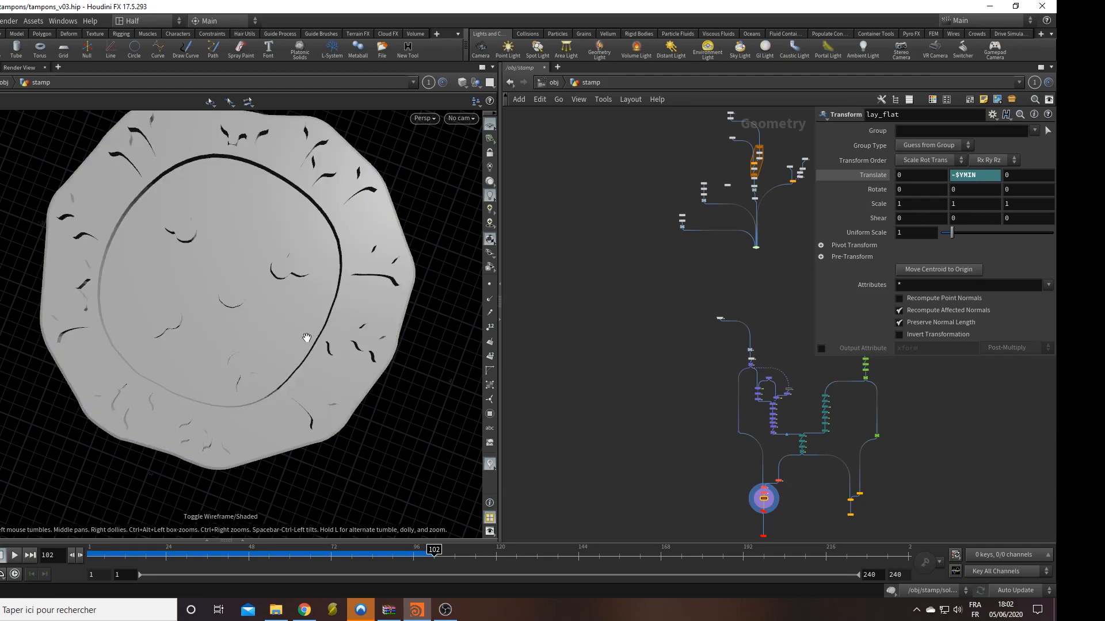
{"action": "left_click_drag", "start_coordinate": [306, 340], "coordinate": [265, 336]}
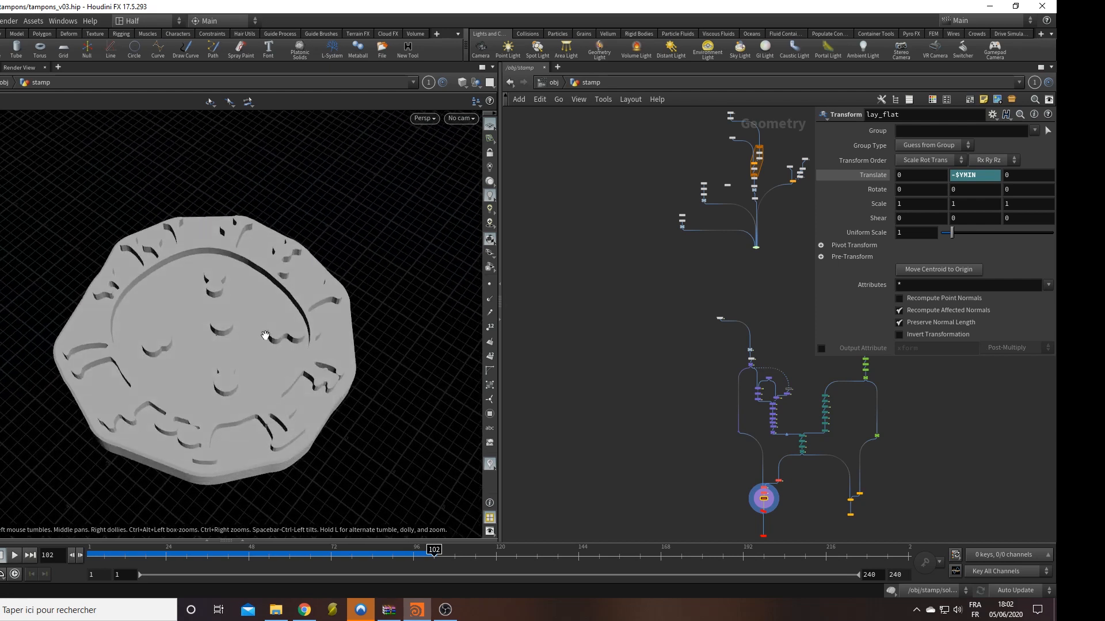